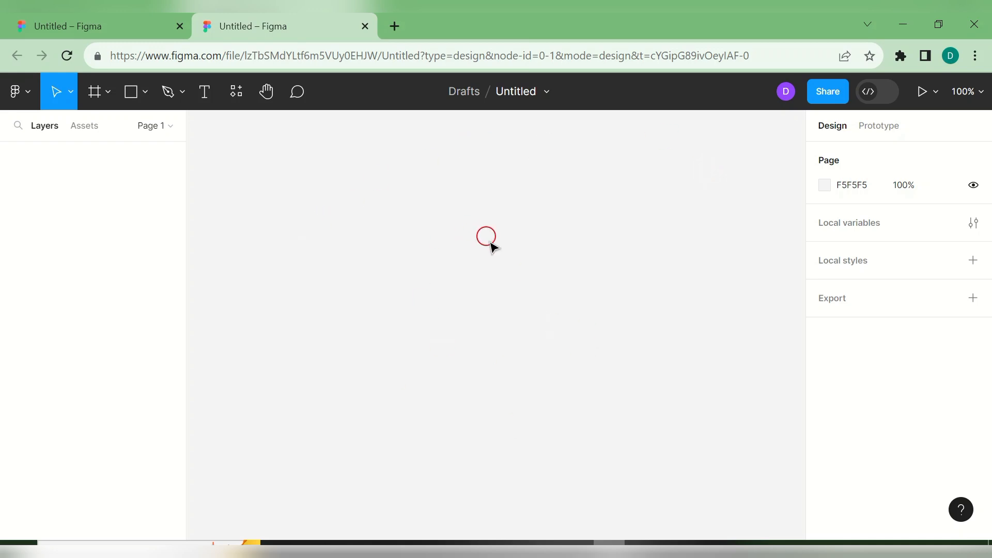
# - Browse the commands in Figma's main menu twice, closing it each time
pyautogui.click(20, 94)
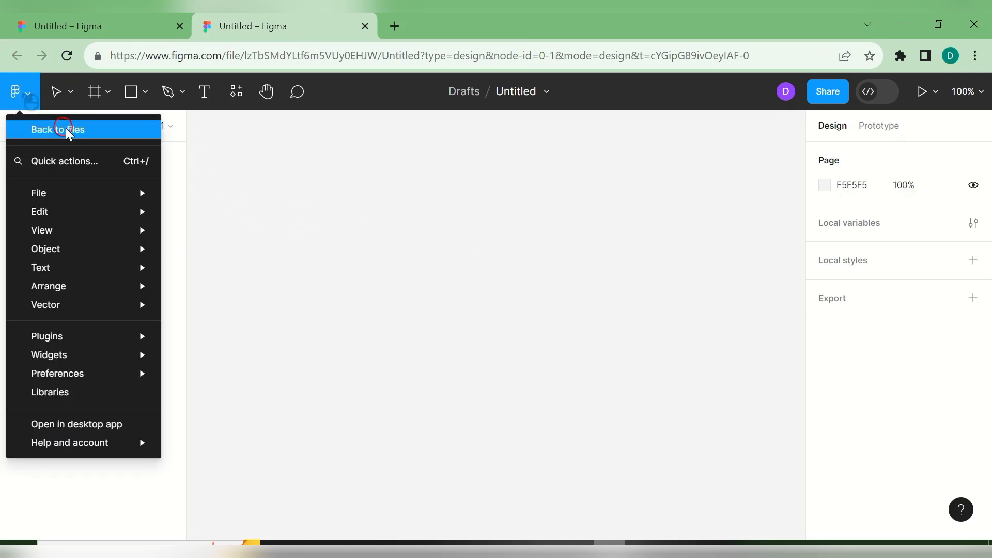
pyautogui.moveTo(58, 192)
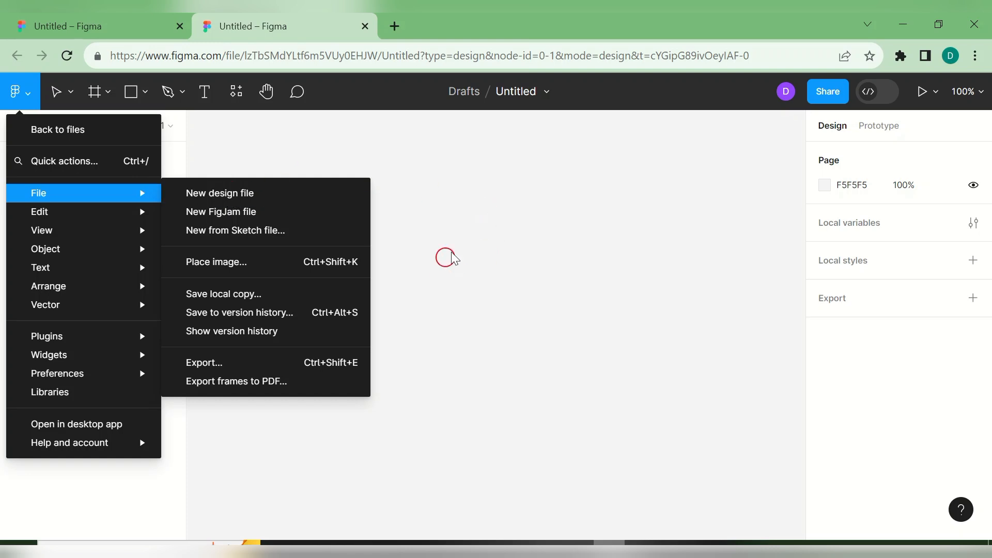
pyautogui.click(531, 227)
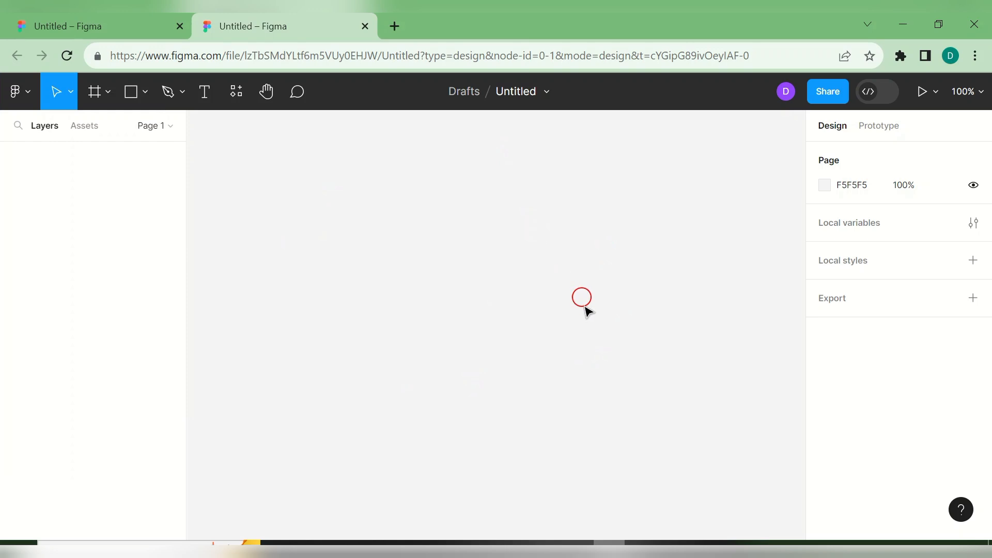
pyautogui.click(29, 94)
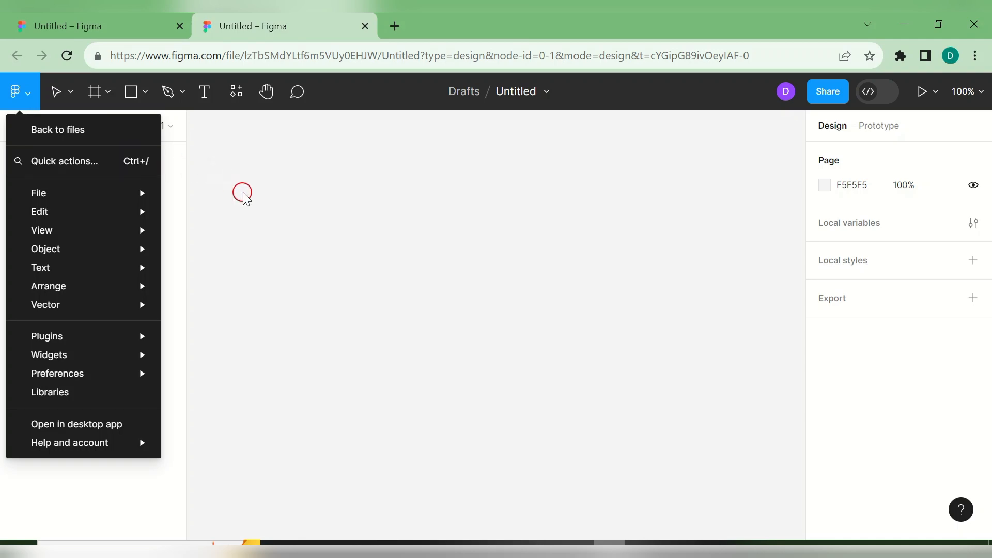
pyautogui.moveTo(58, 218)
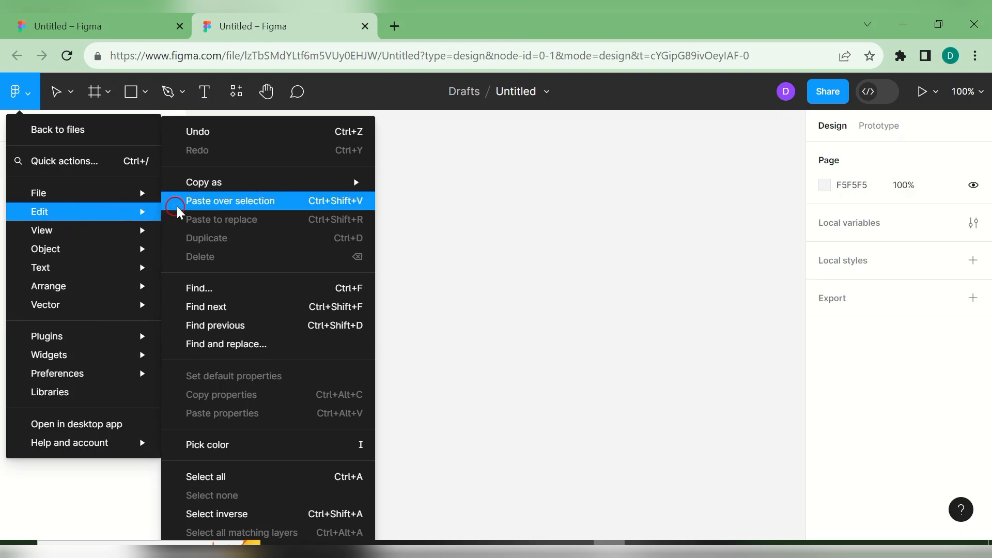
pyautogui.moveTo(100, 248)
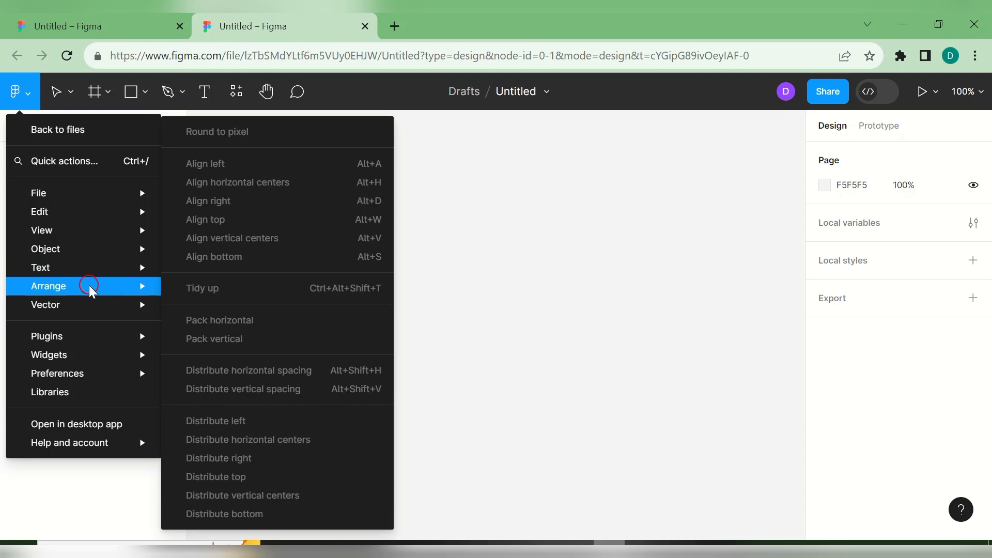
pyautogui.moveTo(89, 305)
pyautogui.moveTo(137, 230)
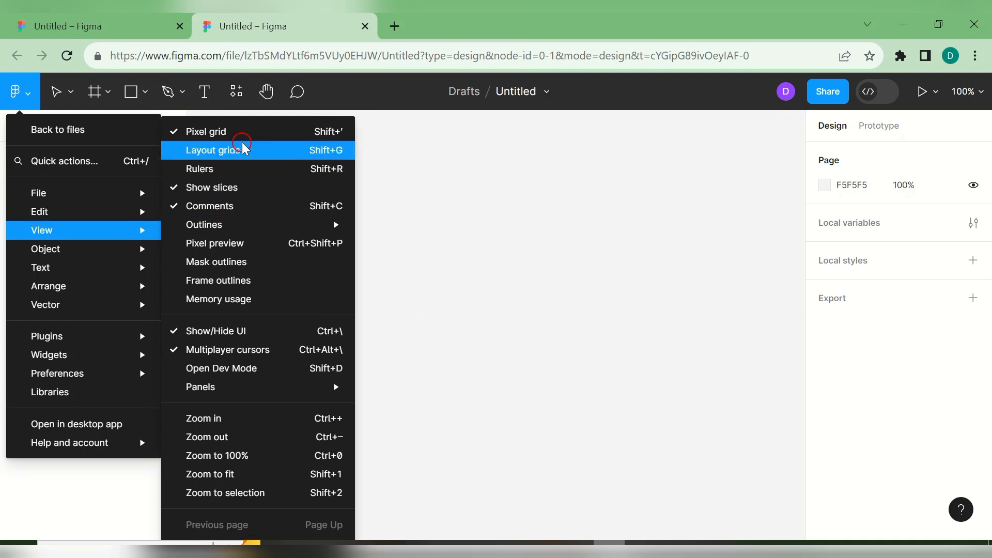
pyautogui.click(397, 294)
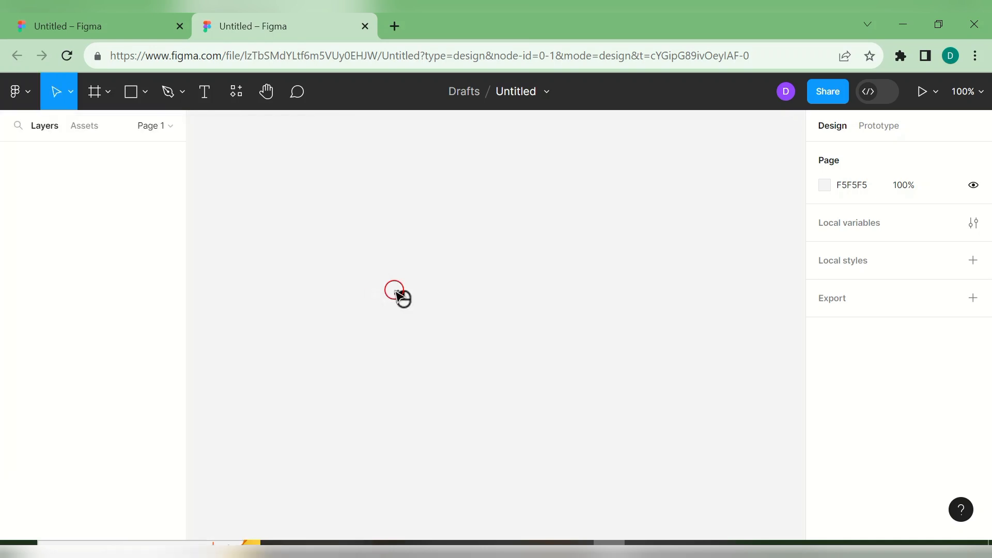
# - Review the Move, Frame, Shape and Pen tool options, then switch to Text and Comment mode
pyautogui.click(63, 91)
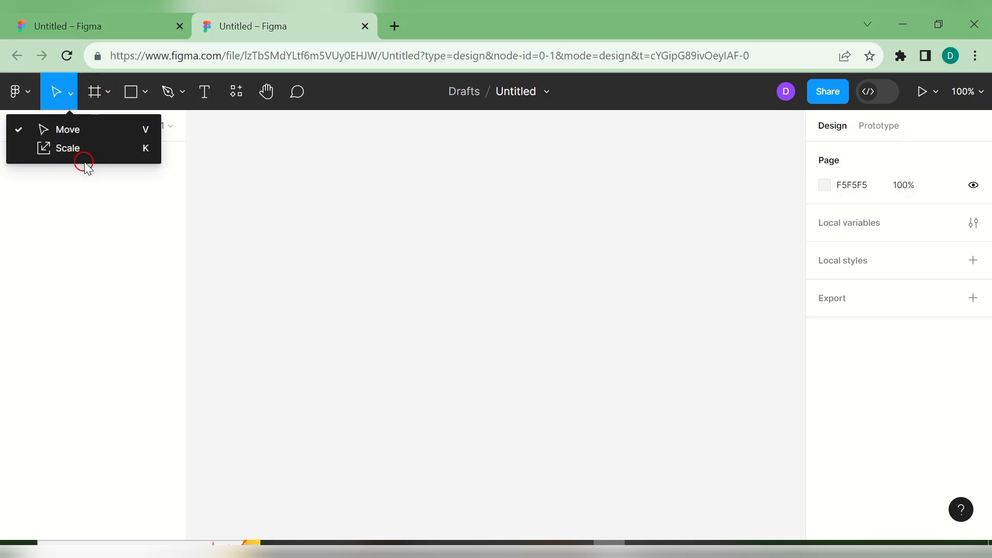
pyautogui.click(106, 91)
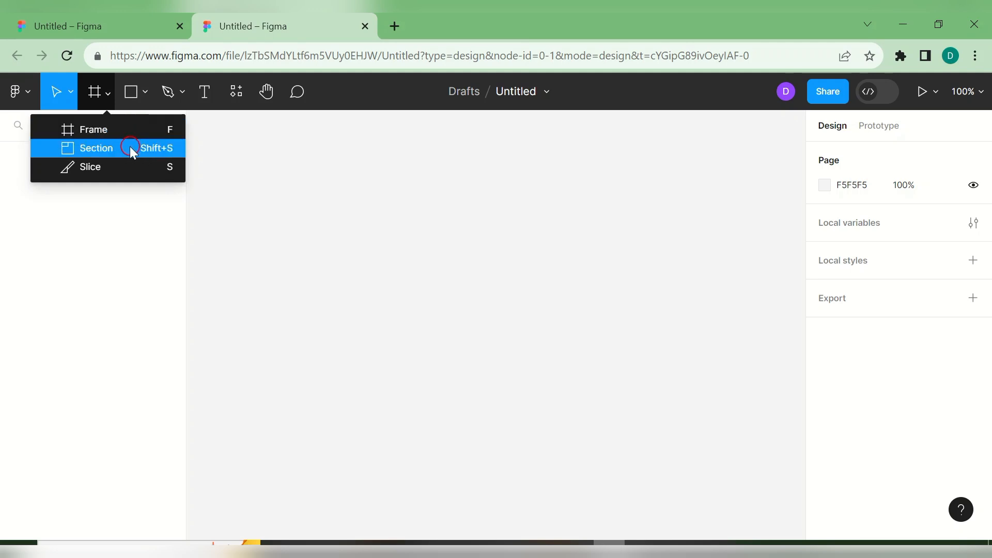
pyautogui.click(150, 92)
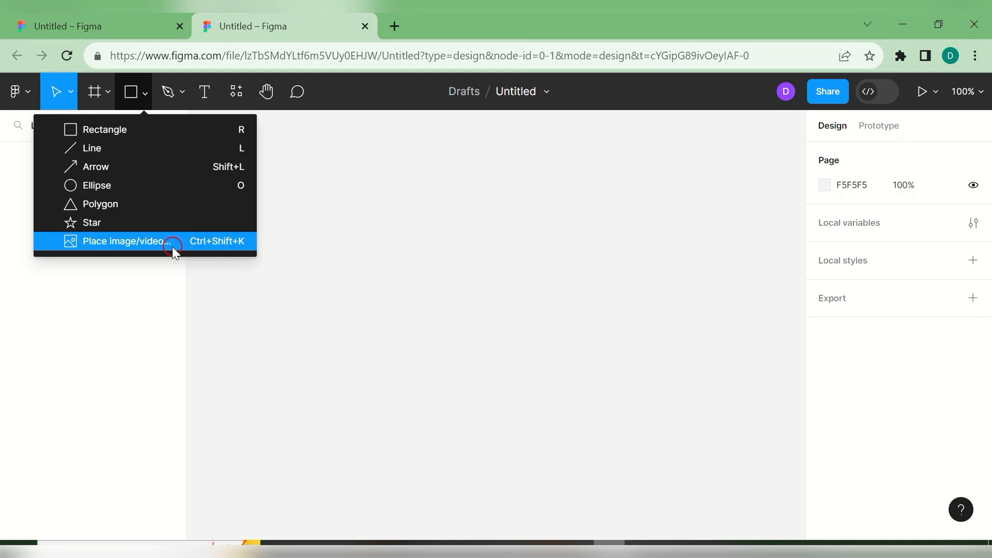
pyautogui.click(181, 92)
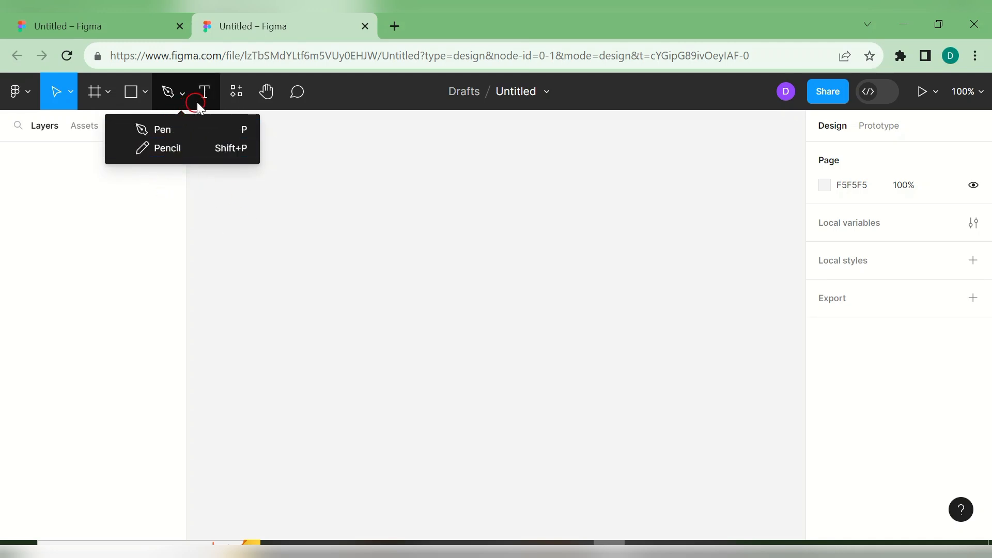
pyautogui.click(206, 93)
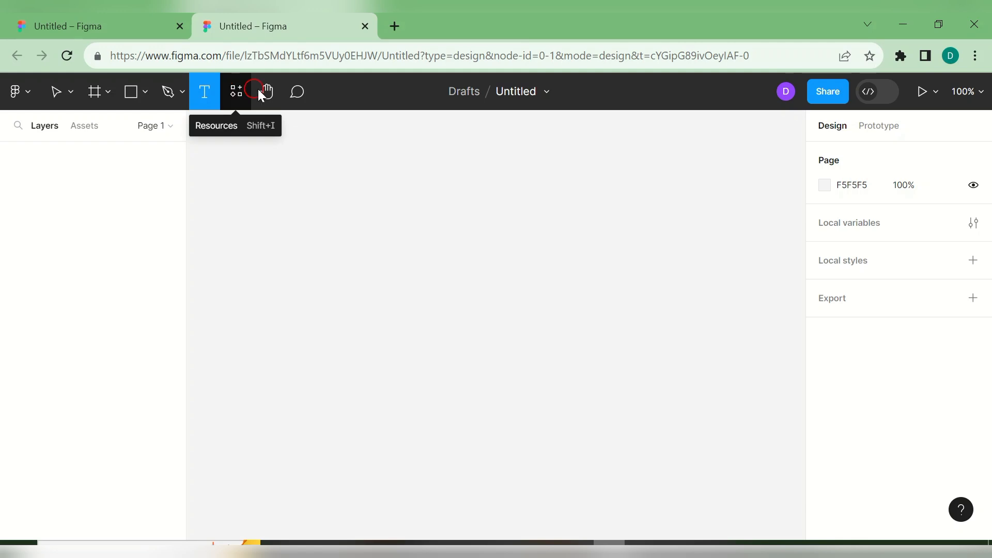
pyautogui.click(298, 101)
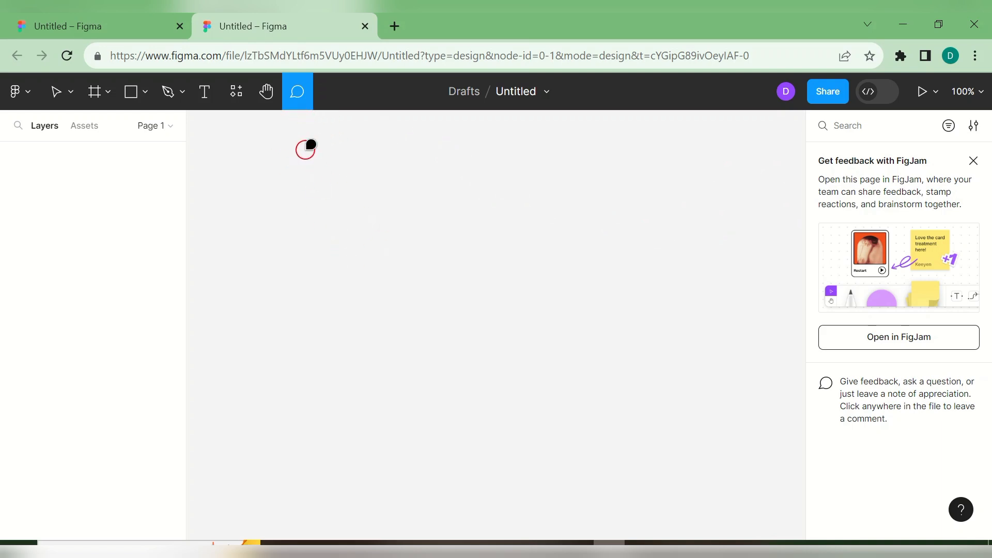
# - Drop a comment pin on the canvas, discard it, and glance at the pen options
pyautogui.click(439, 207)
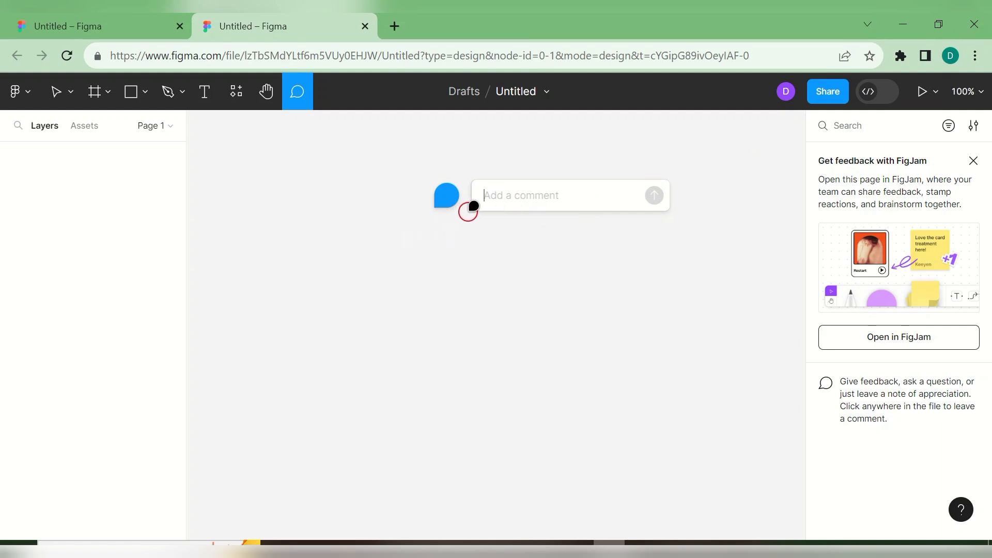
pyautogui.press('Escape')
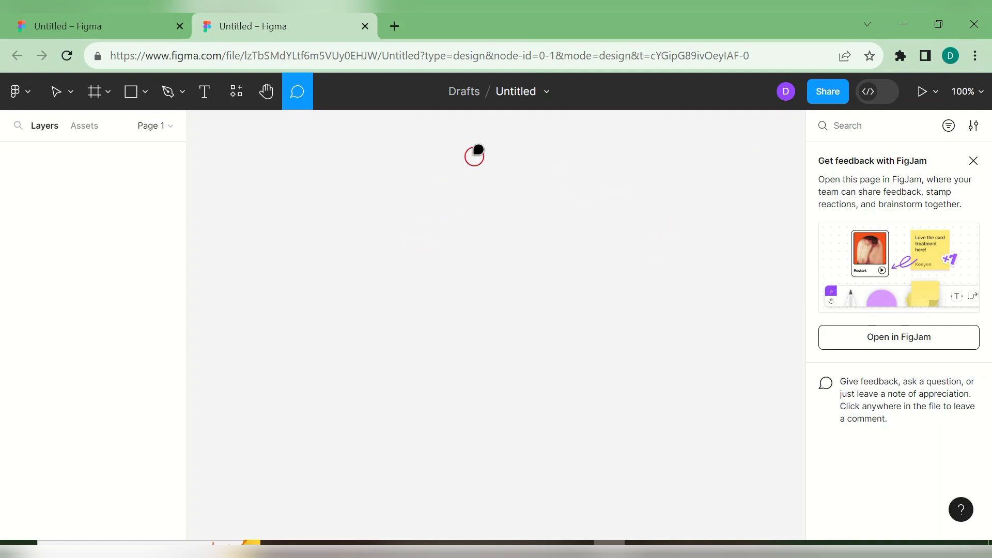
pyautogui.click(176, 99)
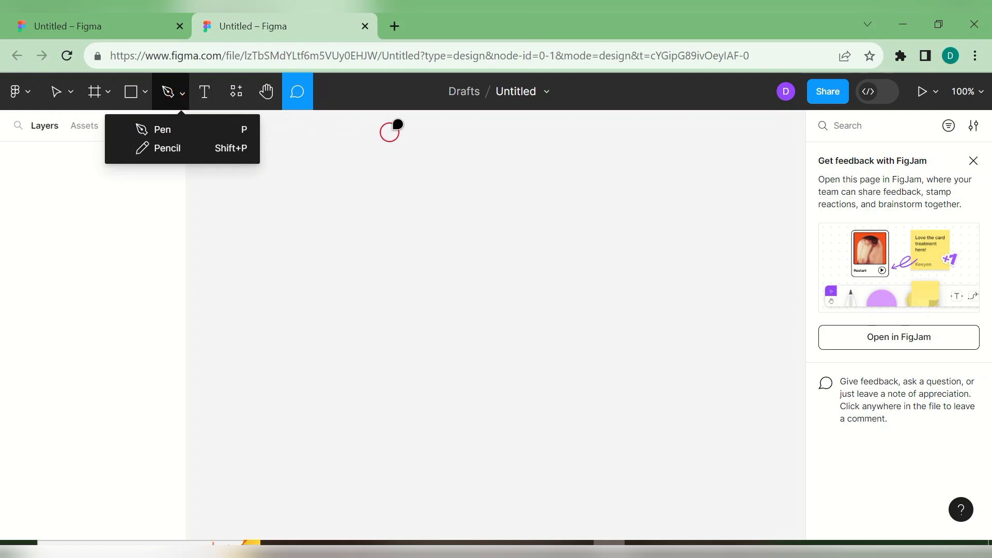
pyautogui.click(534, 108)
# - Return to the Move tool and open the file's Share dialog
pyautogui.click(525, 91)
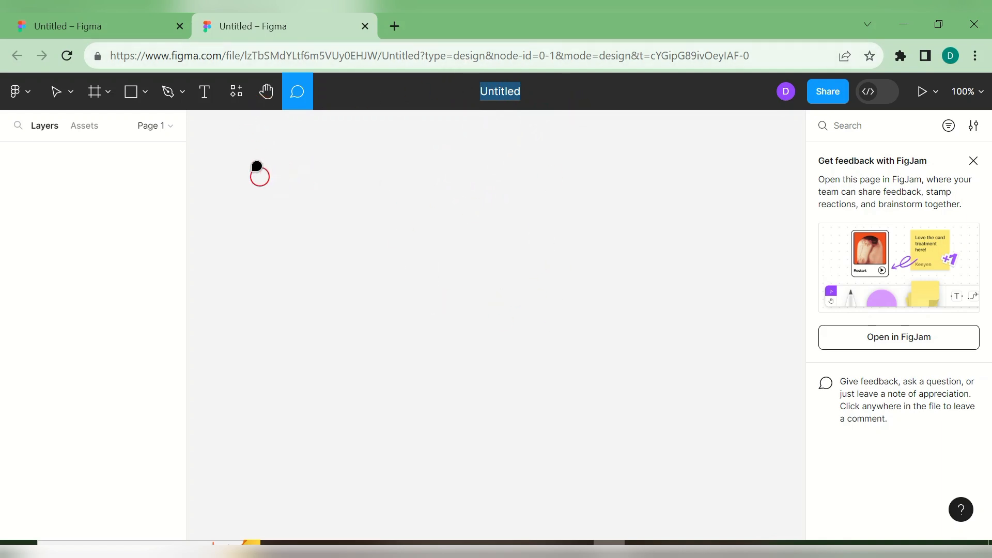
pyautogui.click(169, 94)
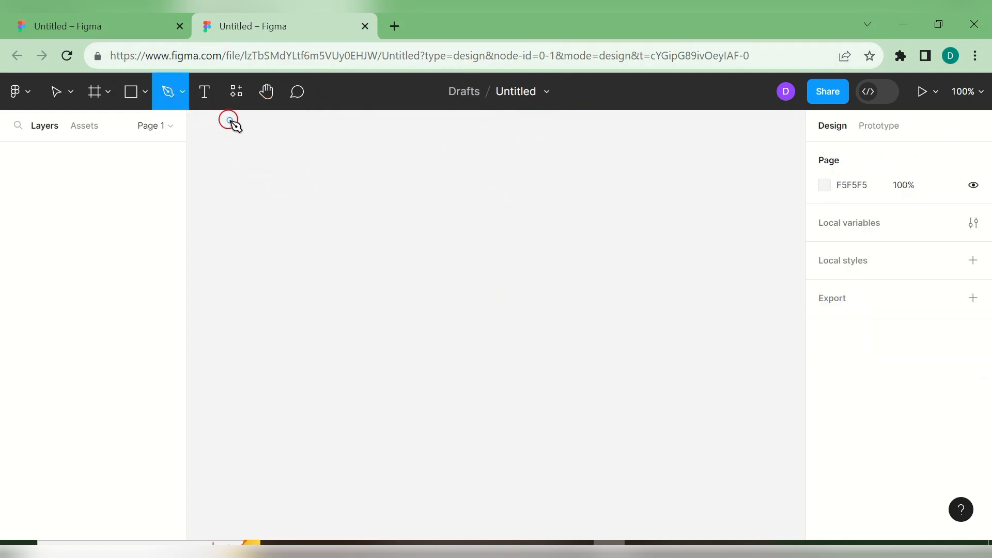
pyautogui.click(144, 98)
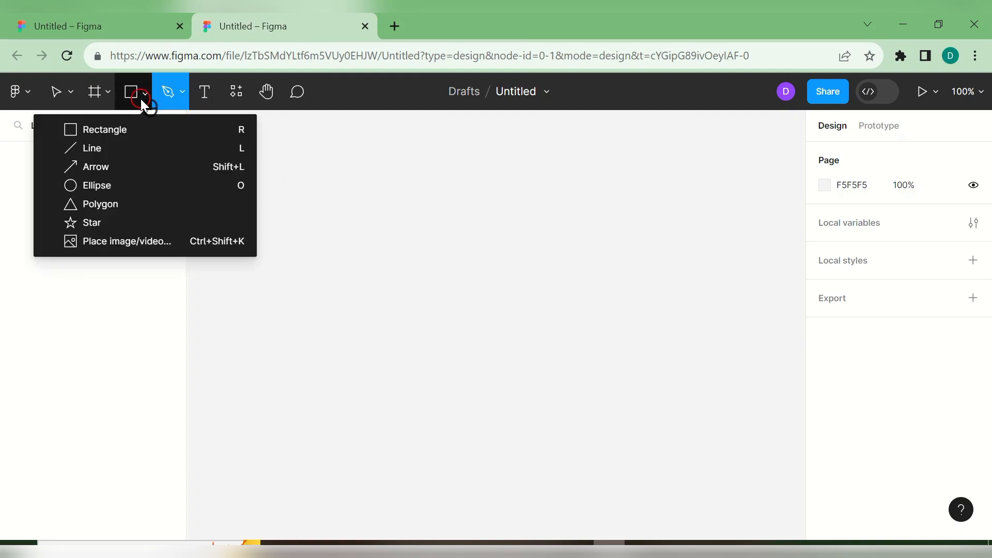
pyautogui.click(72, 96)
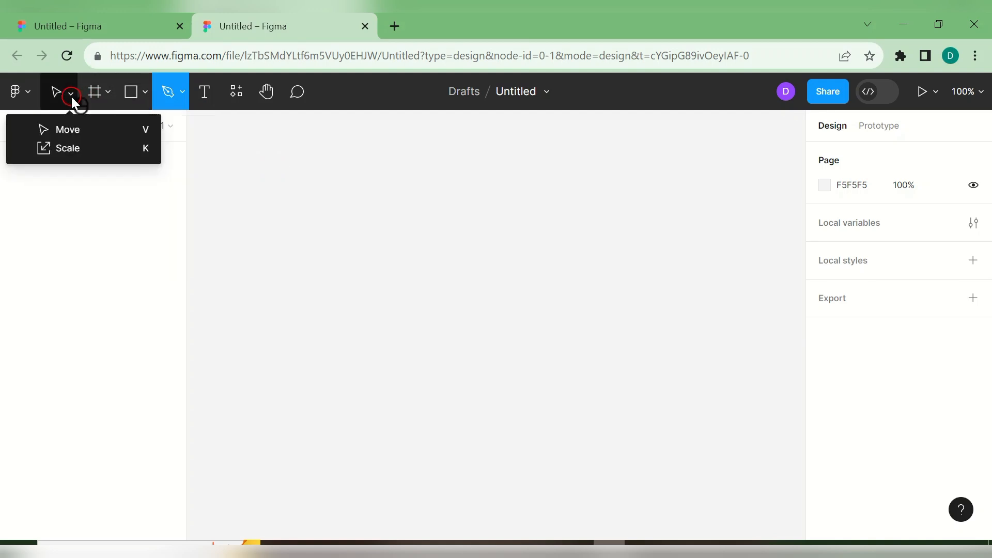
pyautogui.click(71, 129)
pyautogui.click(833, 92)
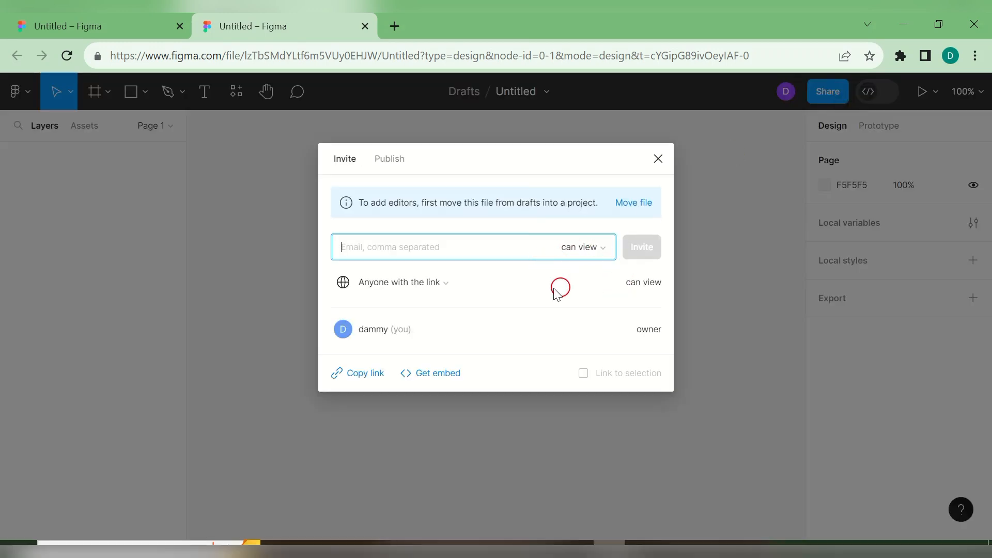
# - Review link access and permission choices, keep 'anyone with the link can view', and close Share
pyautogui.click(439, 285)
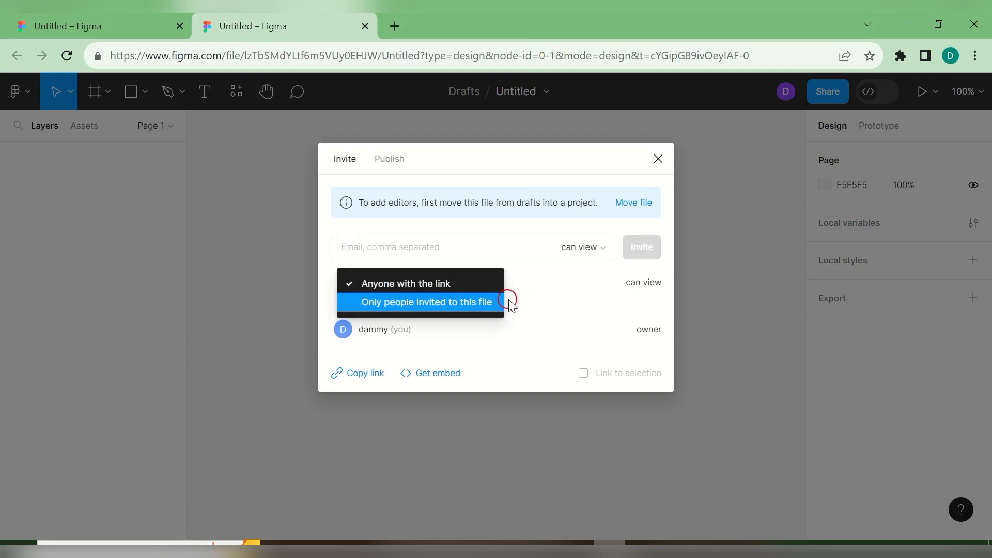
pyautogui.click(527, 298)
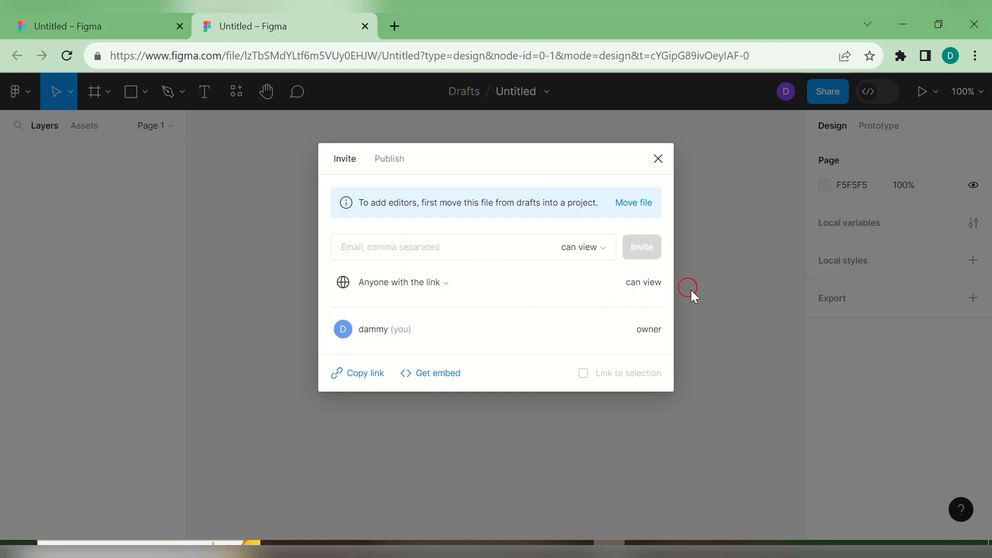
pyautogui.click(598, 249)
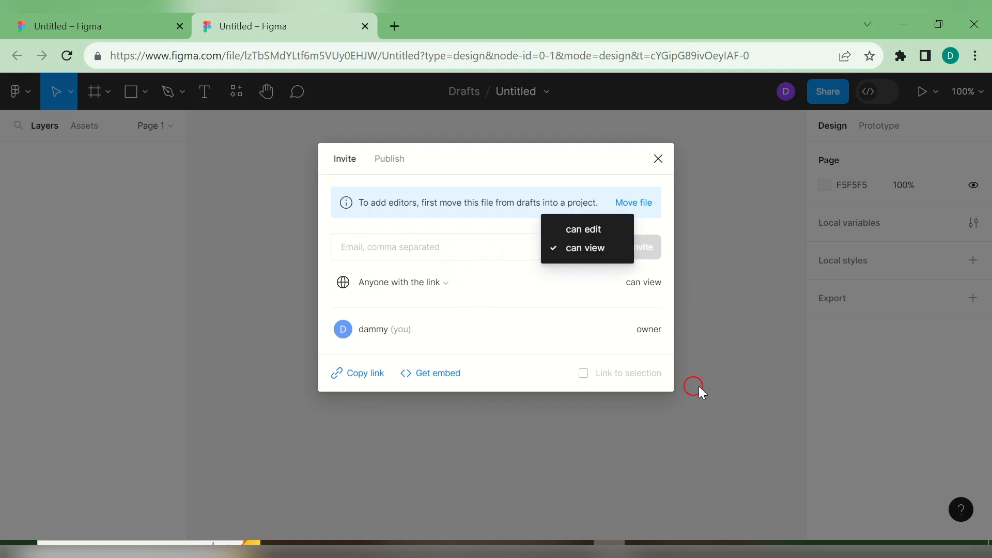
pyautogui.click(710, 262)
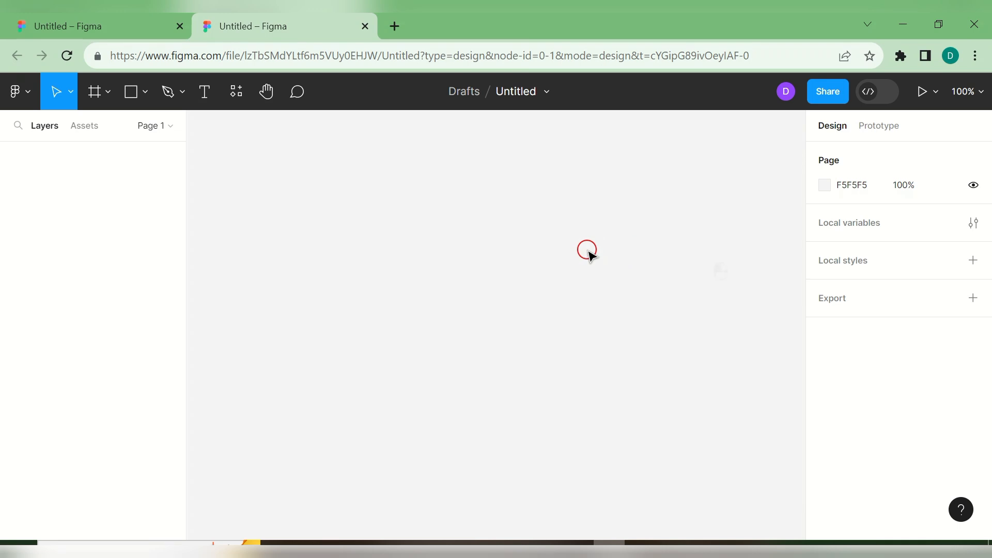
pyautogui.click(827, 91)
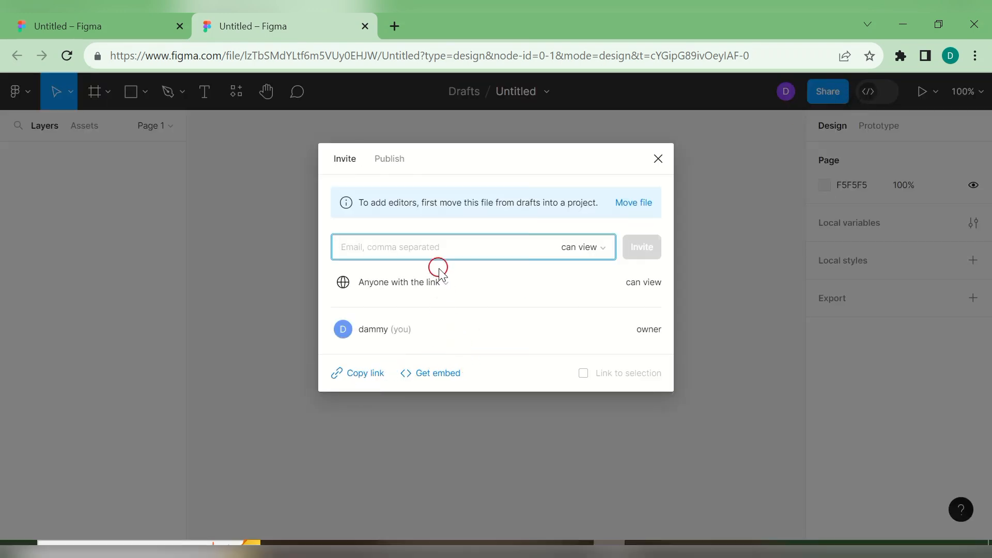
pyautogui.click(219, 317)
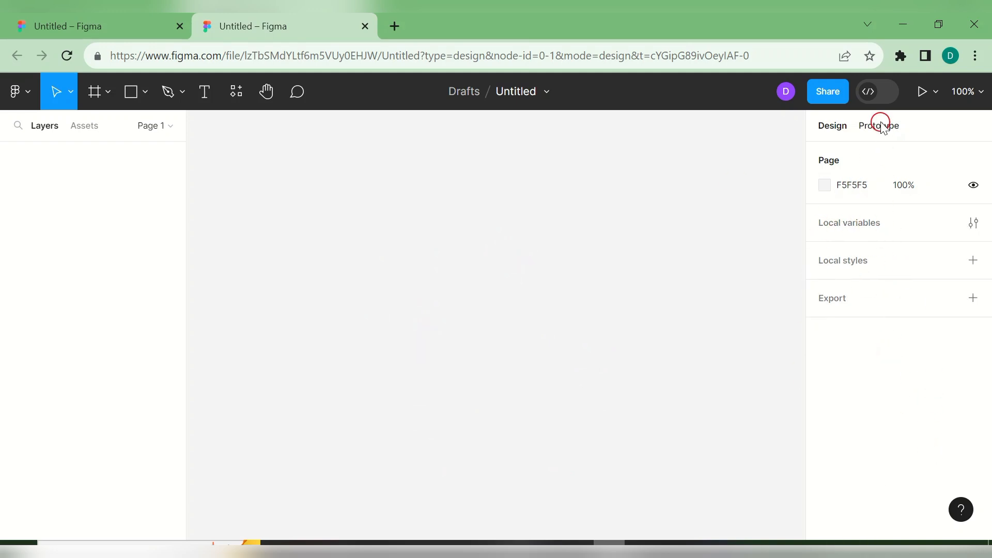
# - Create a Facebook cover frame from the Social media presets and stretch it to 820 × 617
pyautogui.click(110, 96)
pyautogui.click(108, 125)
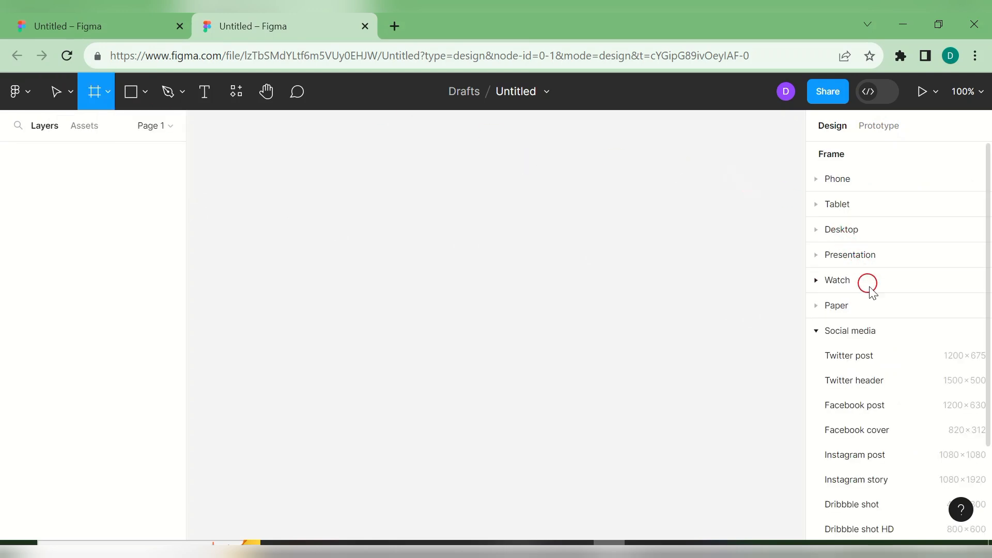
pyautogui.click(842, 330)
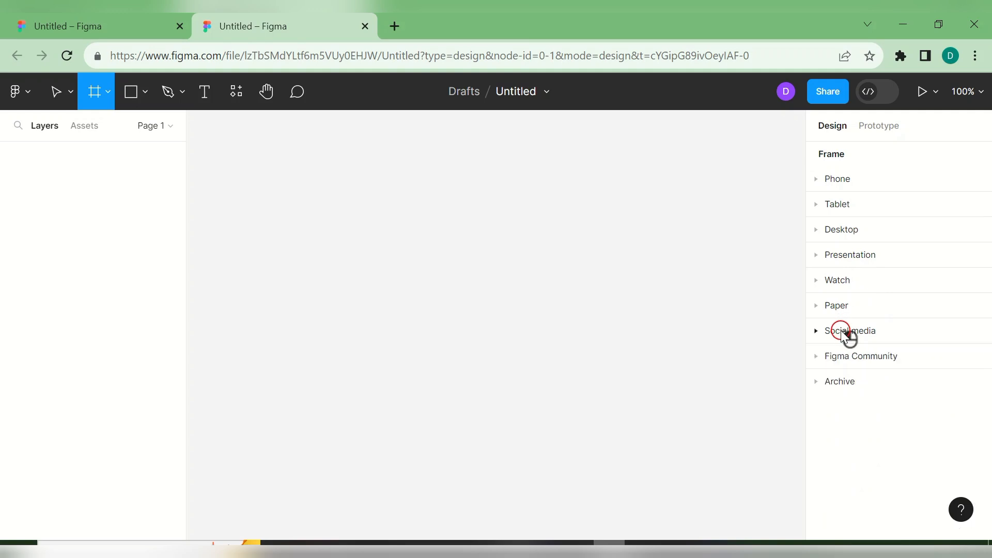
pyautogui.click(841, 330)
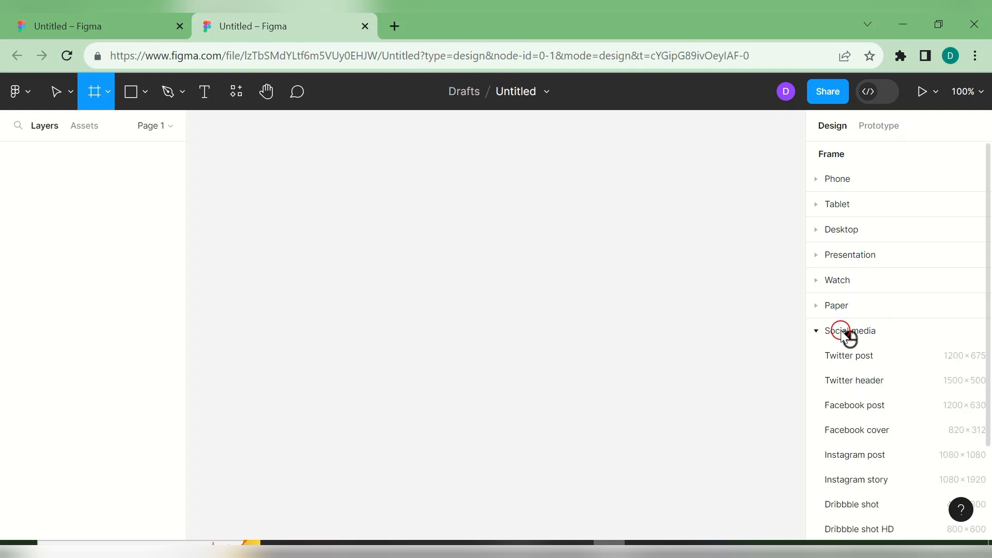
pyautogui.click(856, 429)
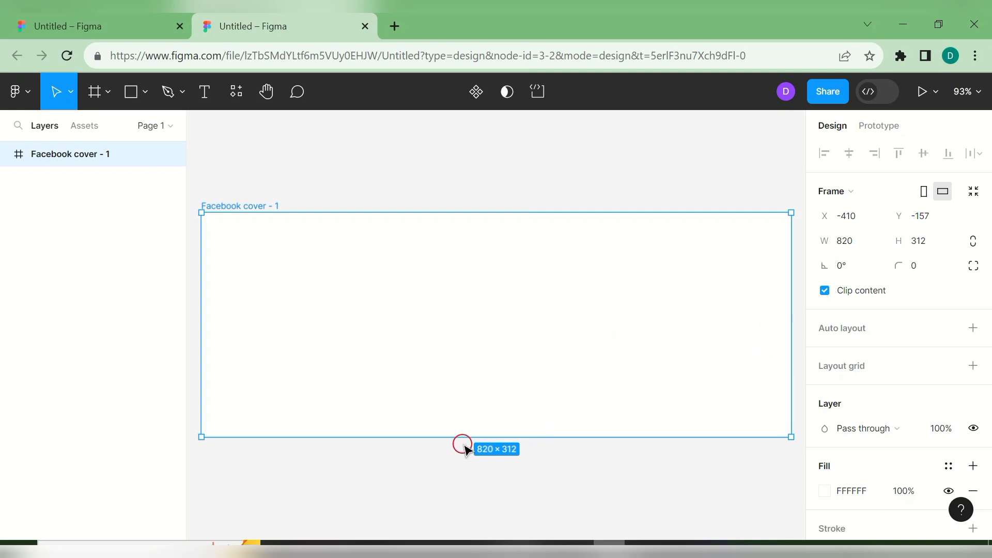
pyautogui.moveTo(463, 436); pyautogui.dragTo(472, 461)
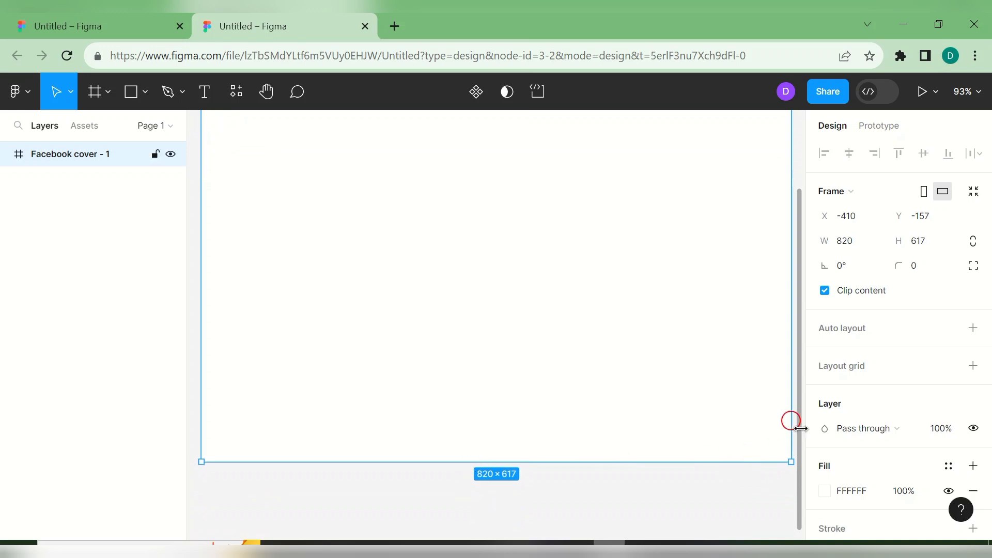
pyautogui.moveTo(791, 386); pyautogui.dragTo(811, 316)
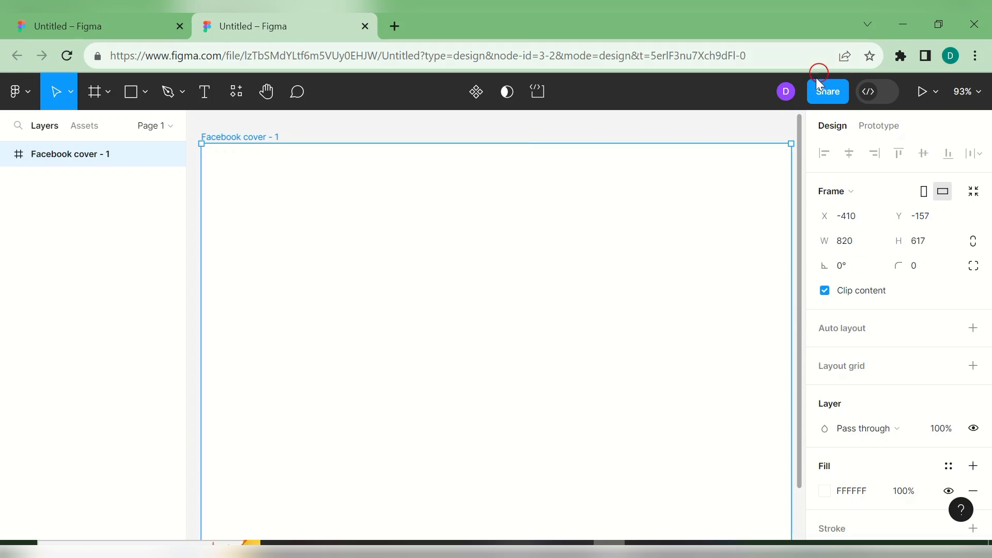
# - Set the page background colour to near-black 1E1C1C
pyautogui.click(745, 134)
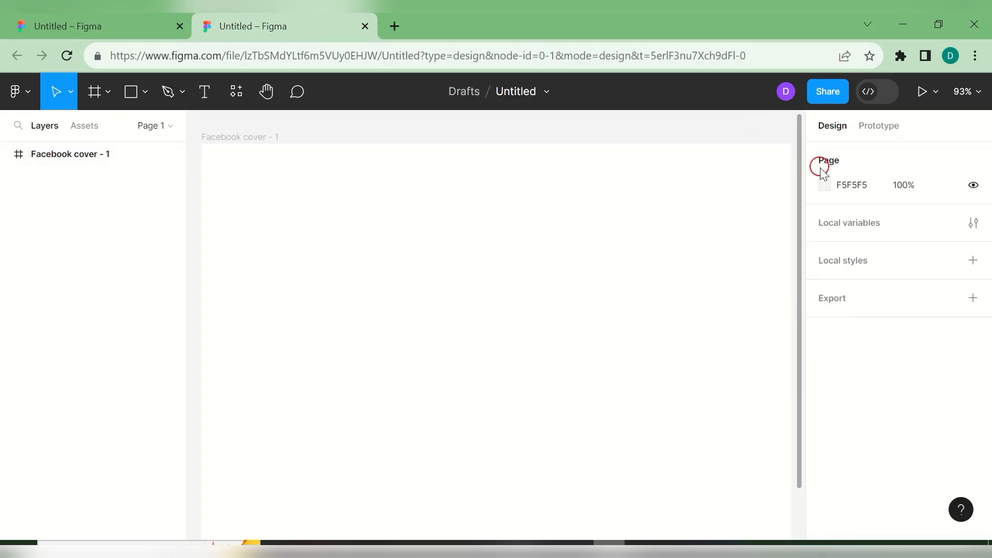
pyautogui.click(824, 192)
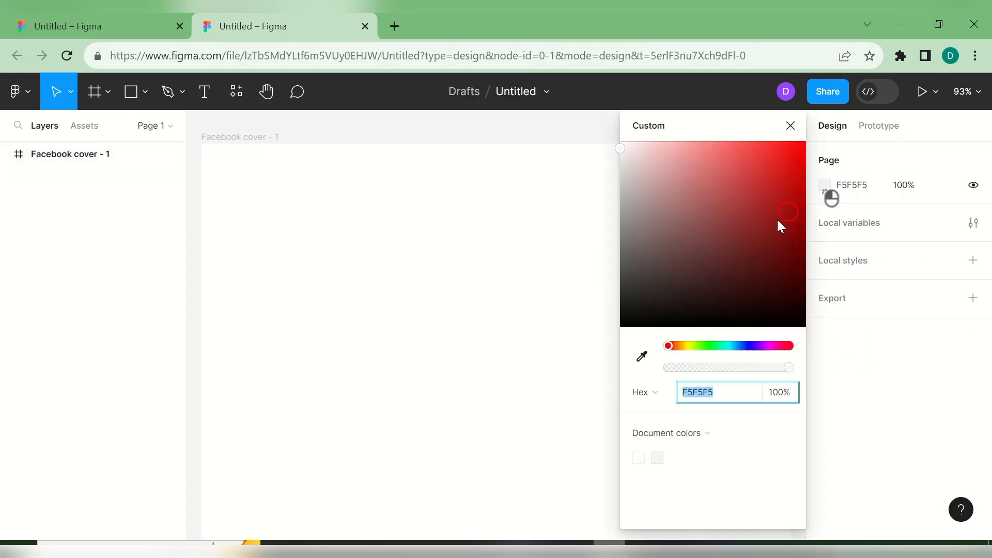
pyautogui.moveTo(621, 151); pyautogui.dragTo(637, 307)
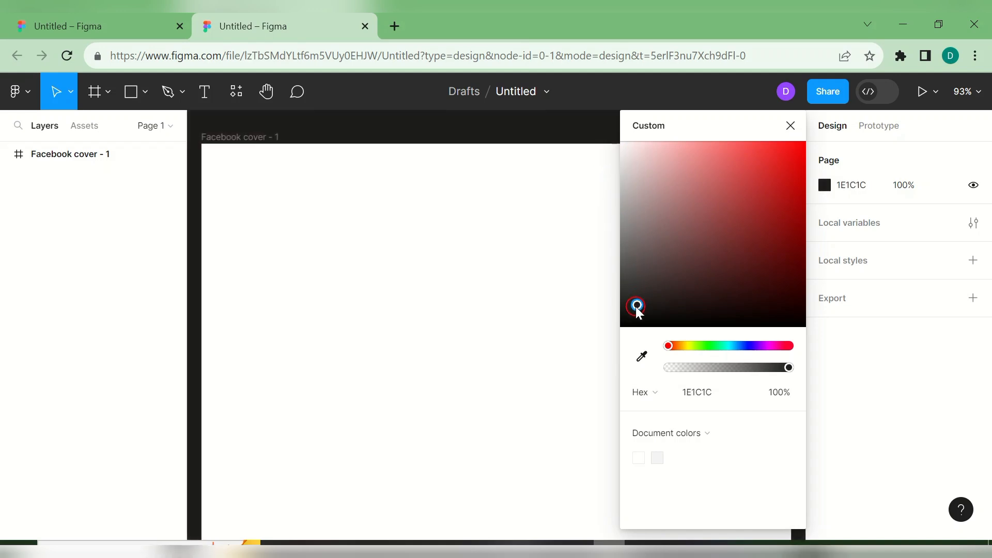
pyautogui.click(790, 125)
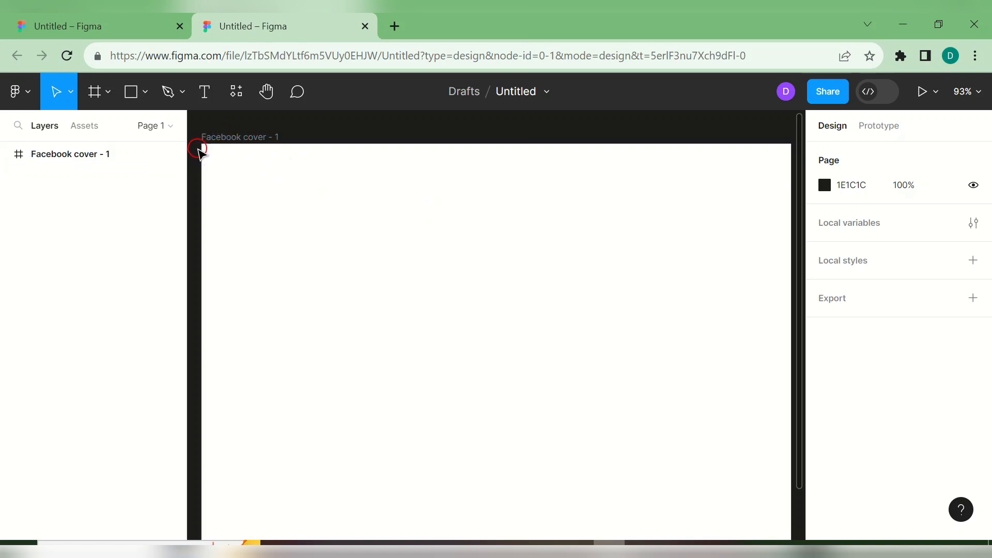
# - Draw an 820 × 64 rectangle along the cover's top edge and fill it green 47754C
pyautogui.click(147, 93)
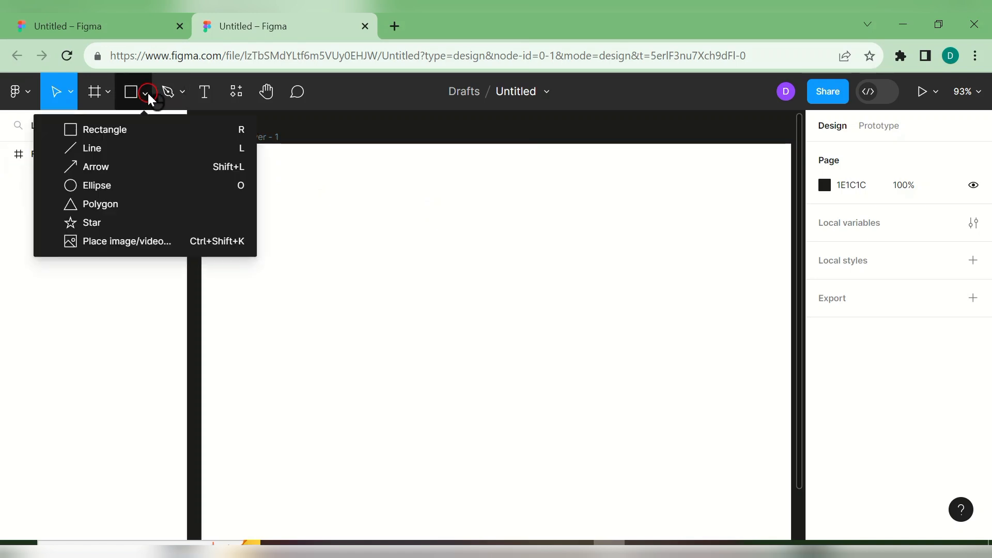
pyautogui.click(149, 132)
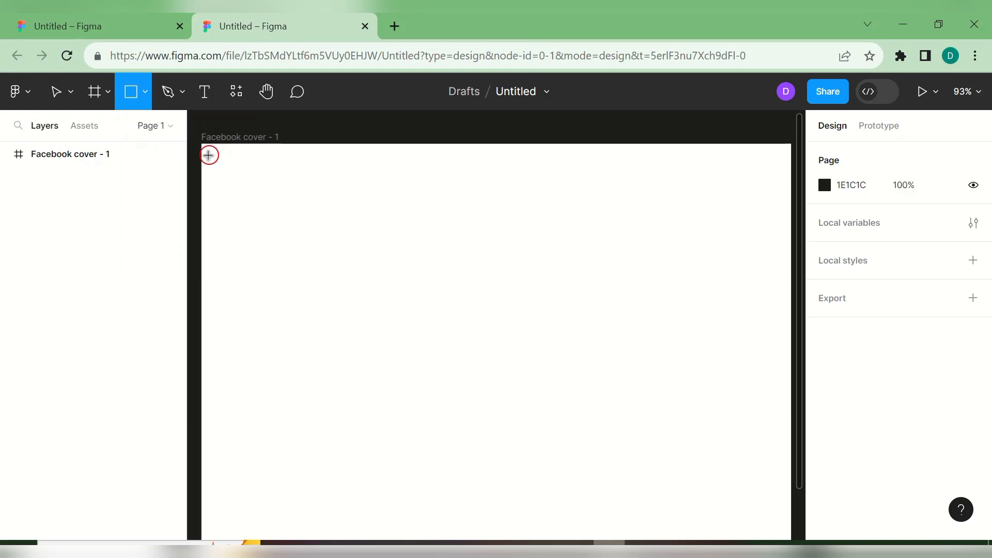
pyautogui.moveTo(202, 145); pyautogui.dragTo(687, 190)
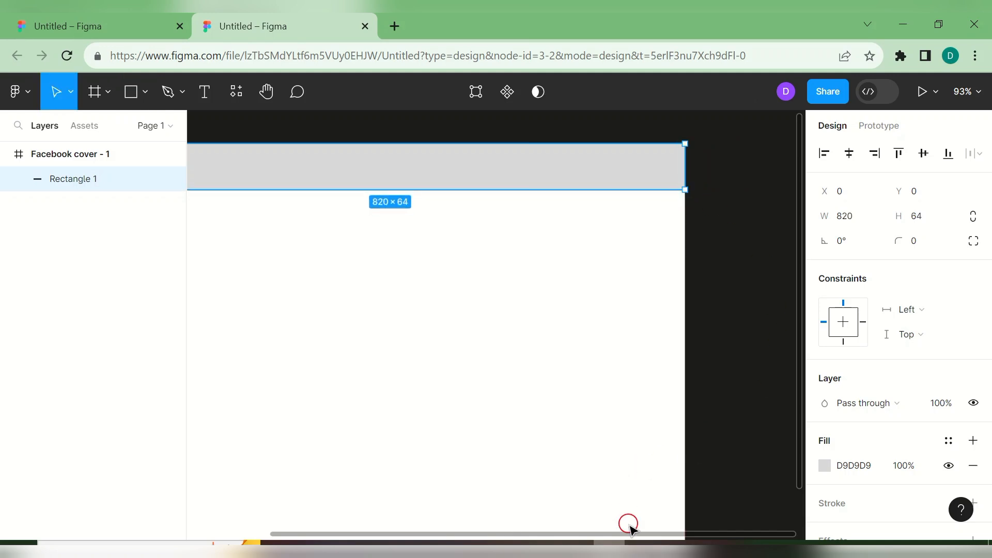
pyautogui.moveTo(637, 532); pyautogui.dragTo(549, 540)
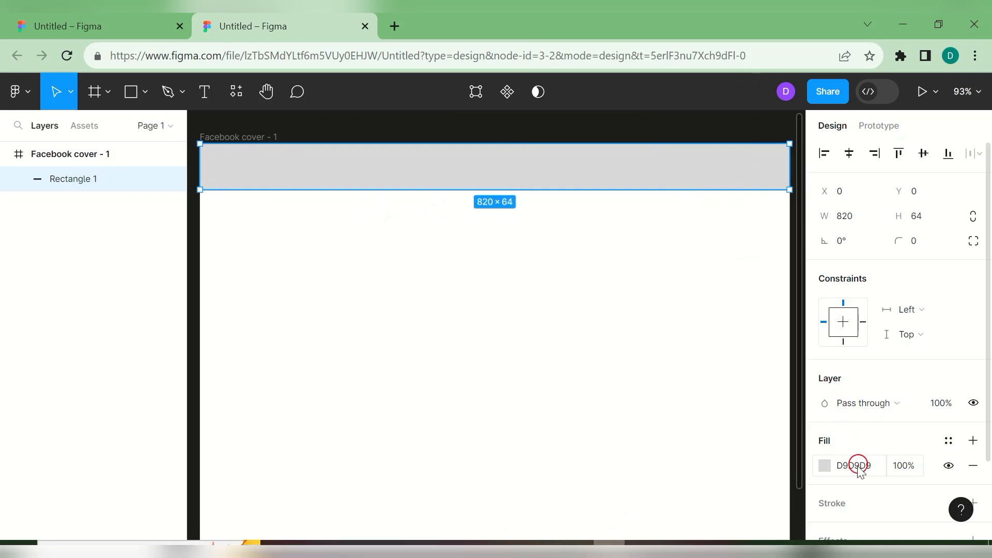
pyautogui.click(825, 466)
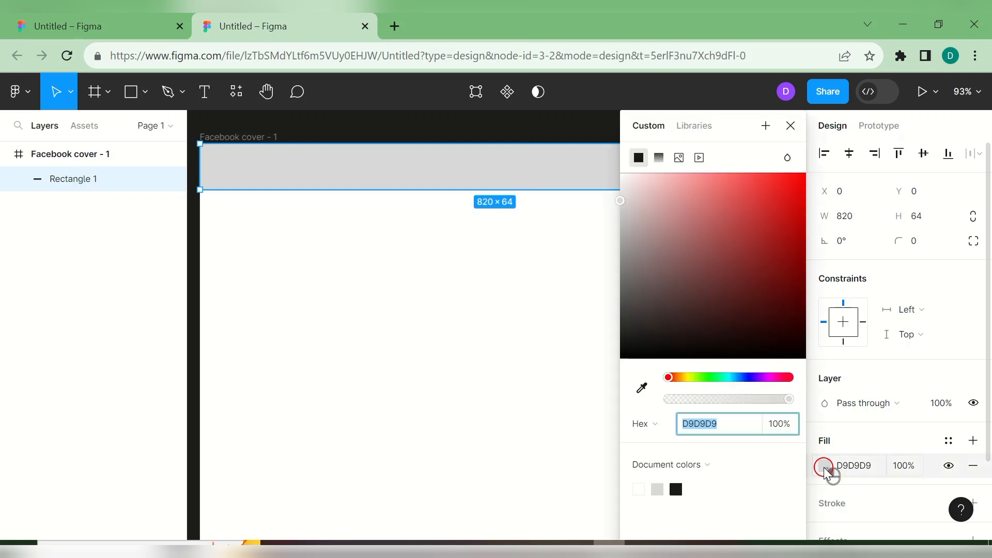
pyautogui.click(712, 382)
pyautogui.click(693, 273)
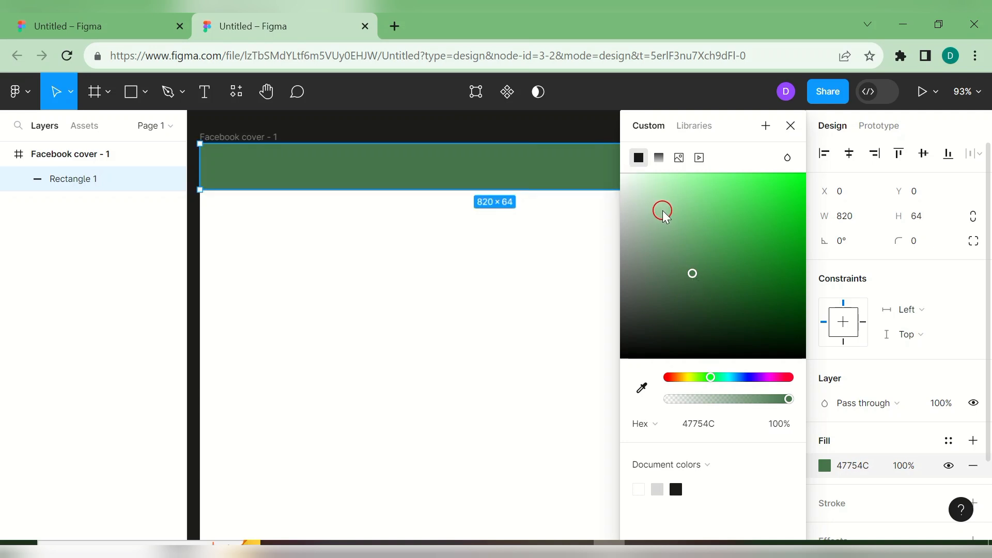
pyautogui.click(790, 126)
pyautogui.click(727, 133)
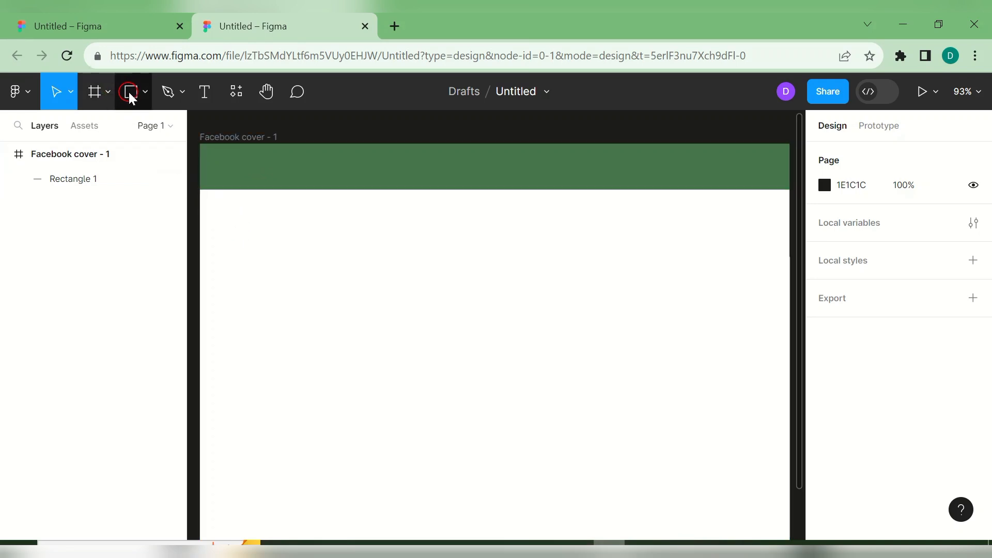
# - Draw a short 31 px line at the left end of the green bar
pyautogui.click(146, 94)
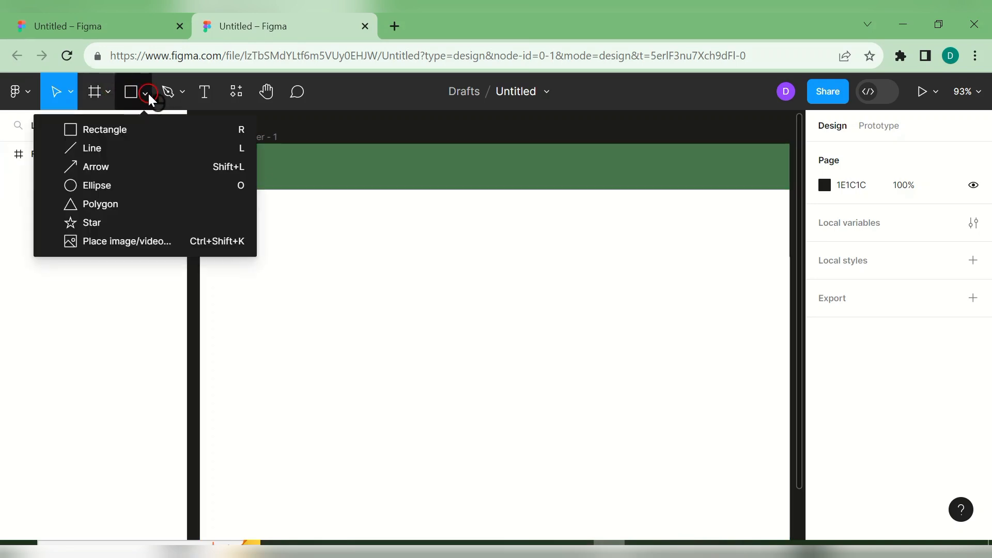
pyautogui.click(118, 150)
pyautogui.moveTo(206, 154); pyautogui.dragTo(228, 155)
pyautogui.click(217, 154)
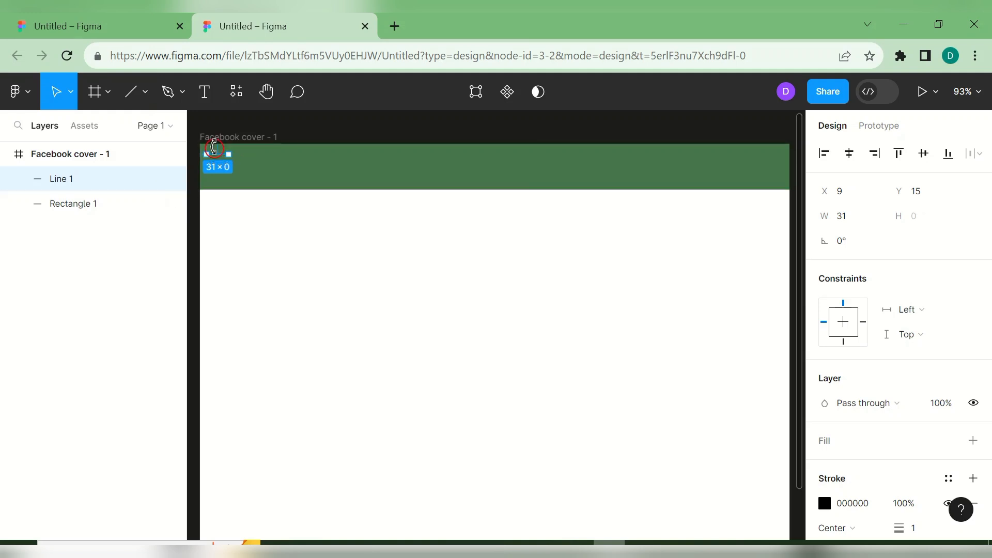
pyautogui.click(250, 161)
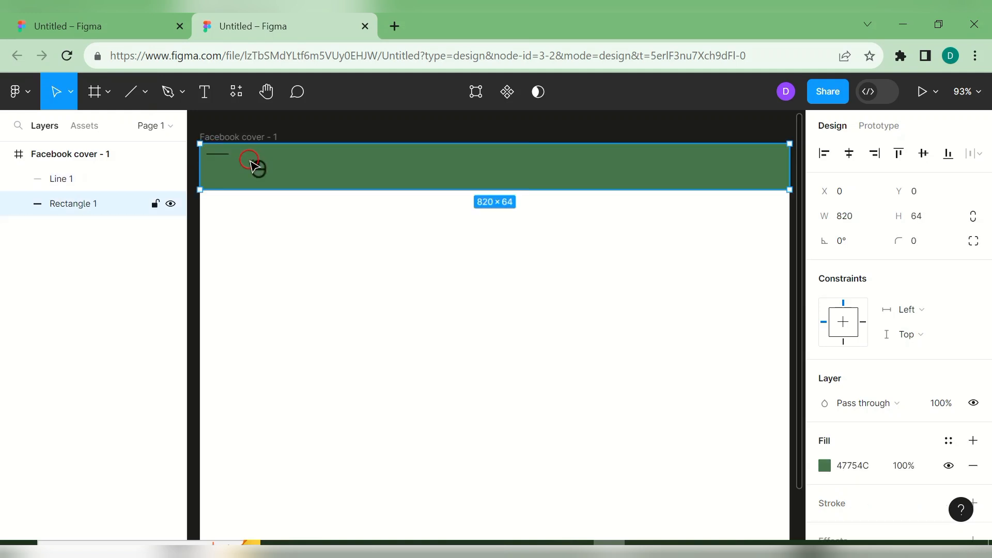
pyautogui.click(218, 154)
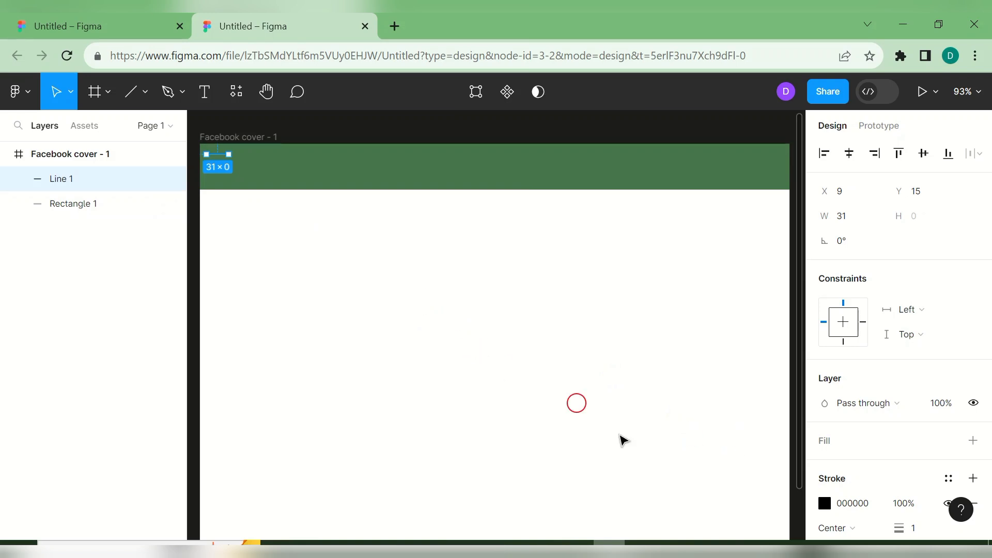
# - Give the line a 3 px white stroke
pyautogui.scroll(-3, 976, 290)
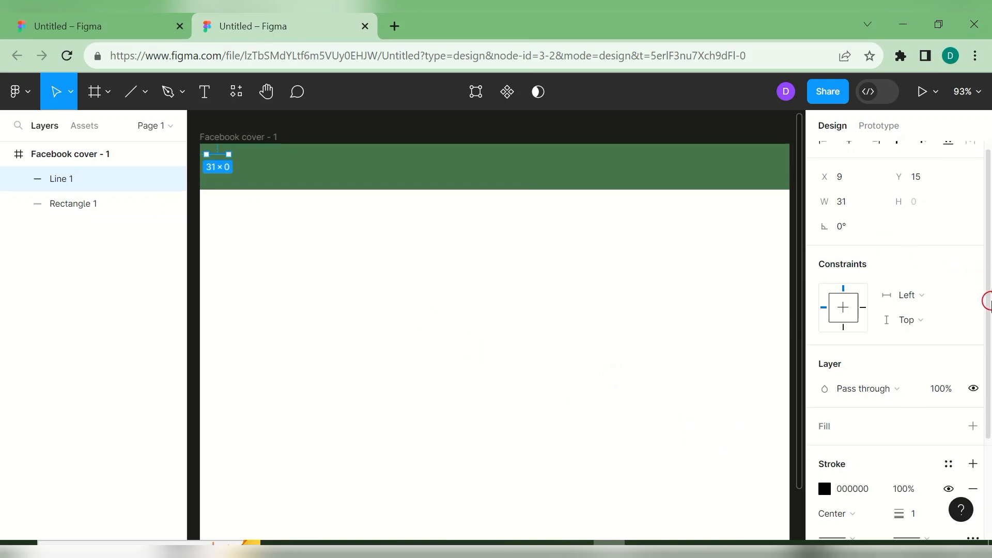
pyautogui.moveTo(900, 382)
pyautogui.mouseDown()
pyautogui.moveTo(919, 383)
pyautogui.moveTo(902, 384)
pyautogui.mouseUp()
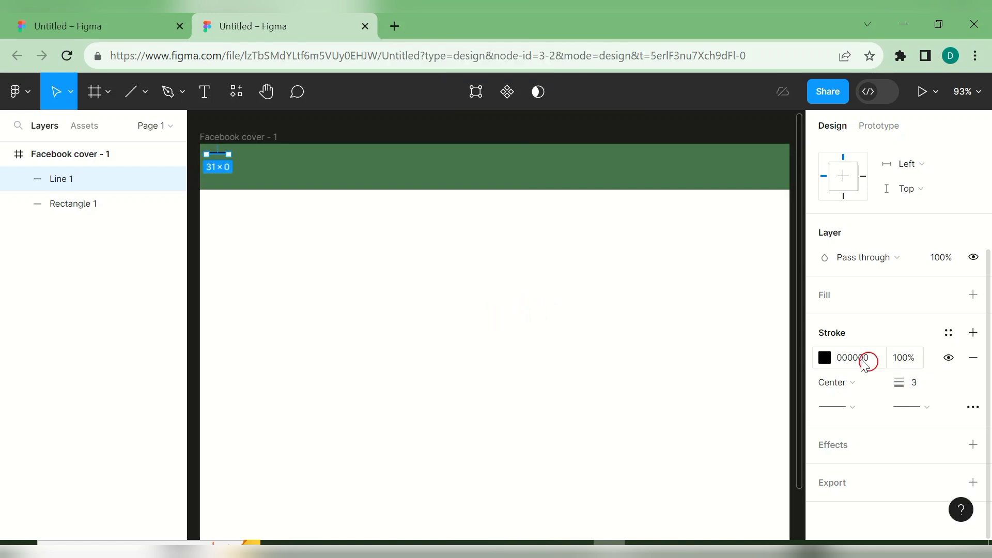
pyautogui.click(824, 356)
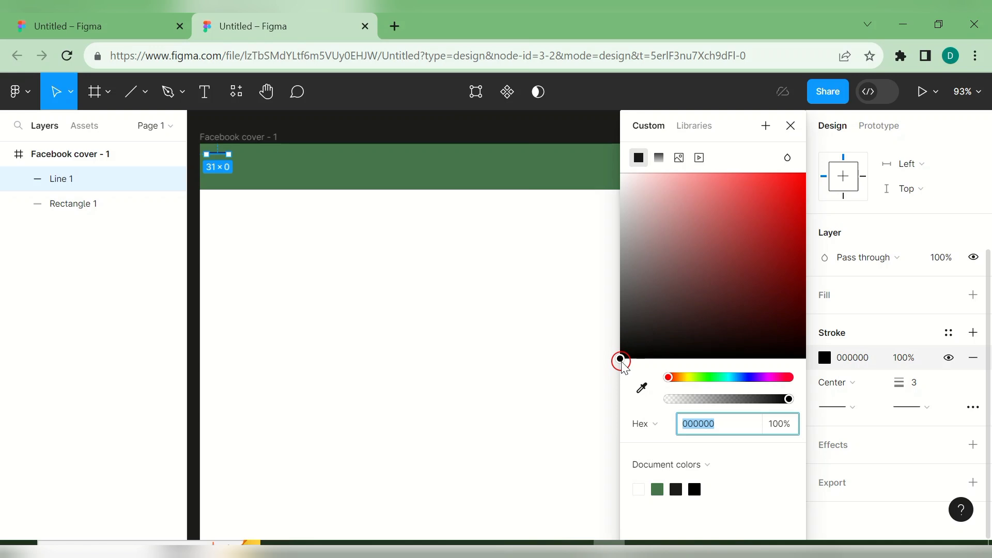
pyautogui.moveTo(619, 358)
pyautogui.mouseDown()
pyautogui.moveTo(649, 226)
pyautogui.moveTo(620, 173)
pyautogui.mouseUp()
pyautogui.click(536, 235)
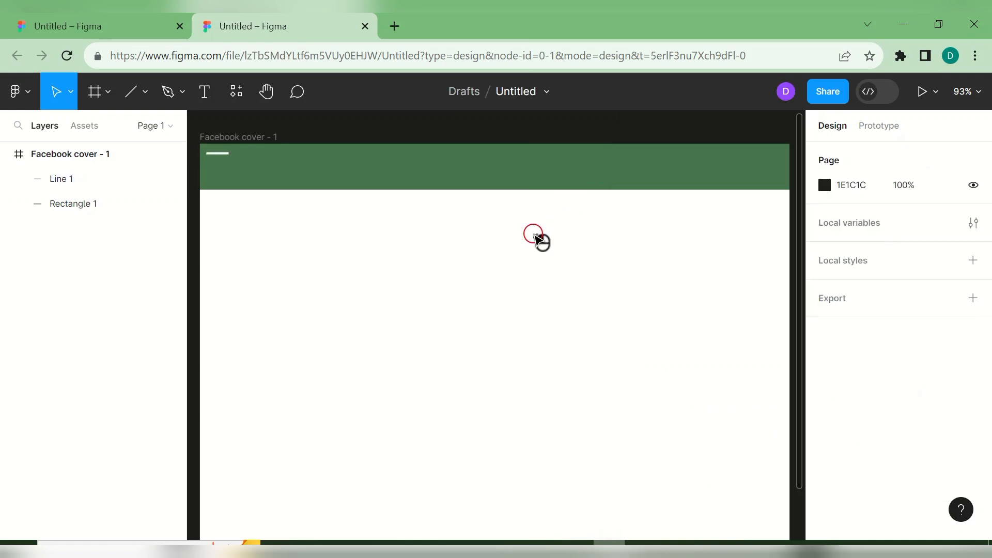
# - Duplicate the white line, lock the green bar, and place a 20-wide copy below the first
pyautogui.click(226, 152)
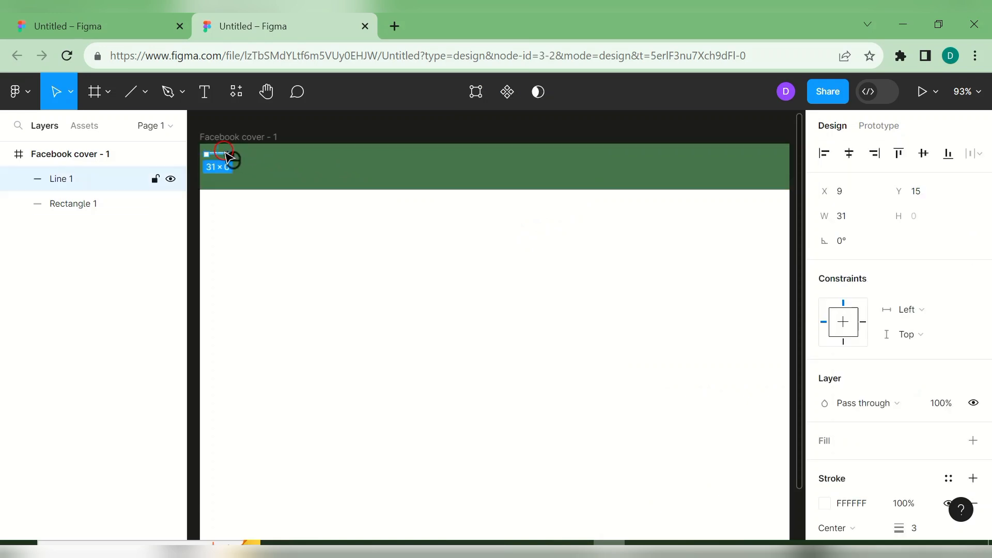
pyautogui.hotkey('ctrl', 'd')
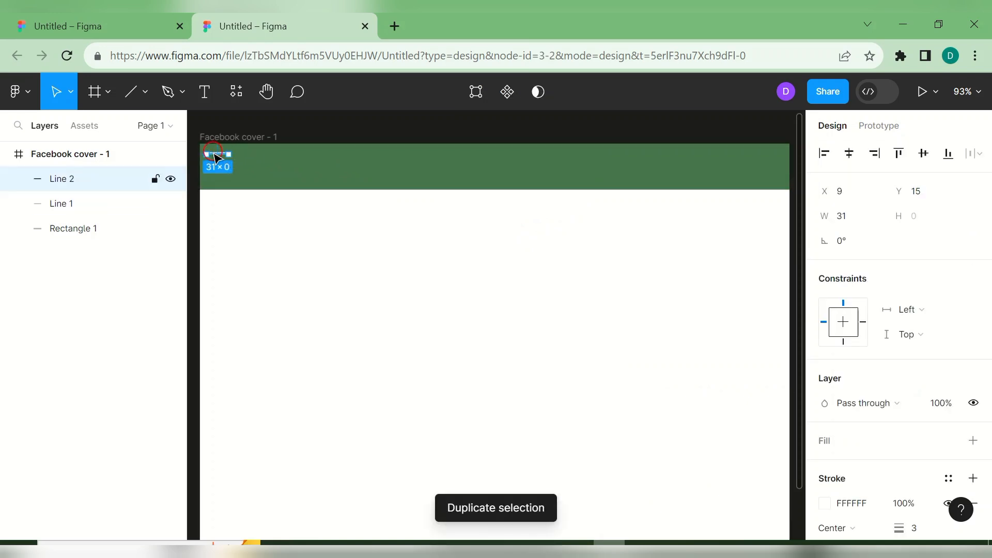
pyautogui.moveTo(220, 159); pyautogui.dragTo(216, 155)
pyautogui.click(157, 229)
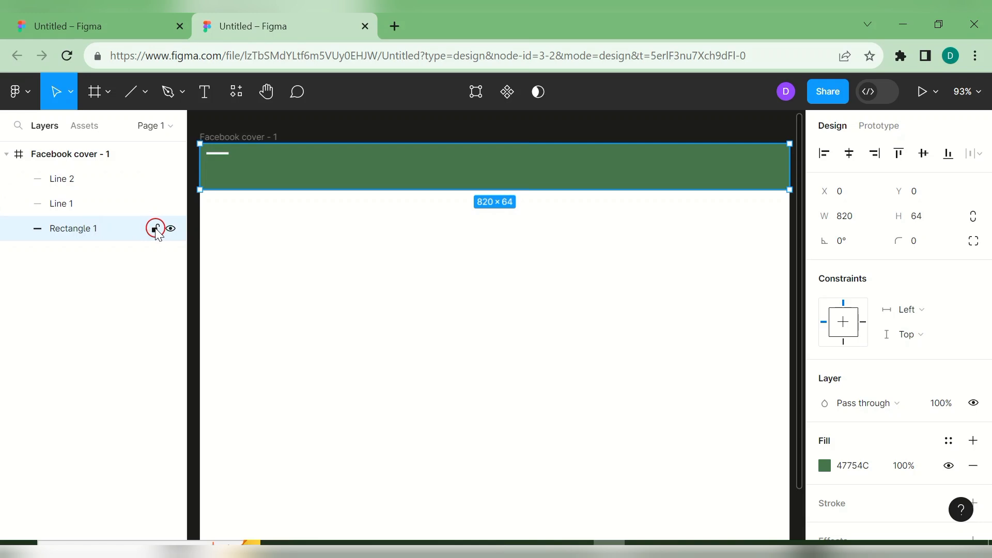
pyautogui.click(223, 162)
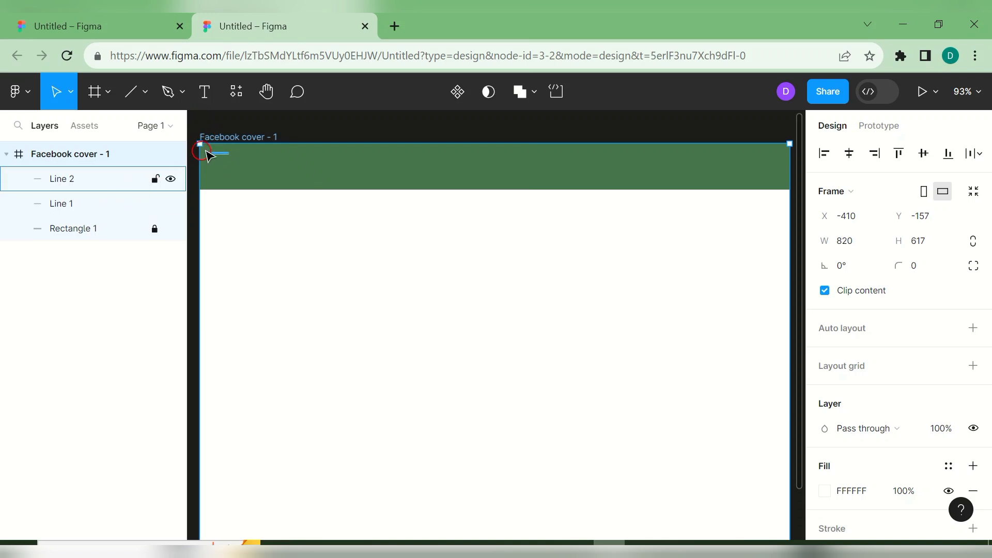
pyautogui.click(222, 209)
pyautogui.moveTo(223, 154); pyautogui.dragTo(222, 162)
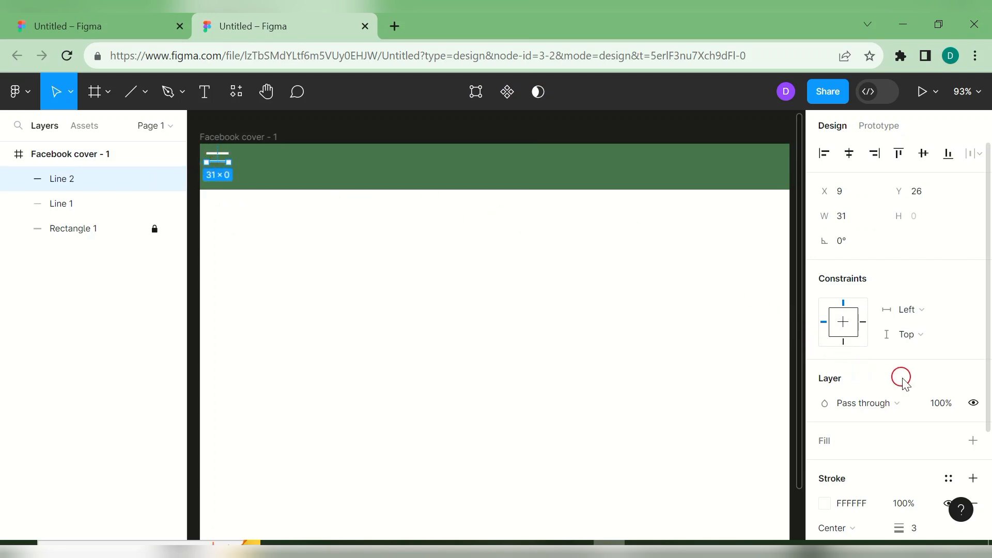
pyautogui.moveTo(988, 377); pyautogui.dragTo(973, 355)
pyautogui.click(850, 218)
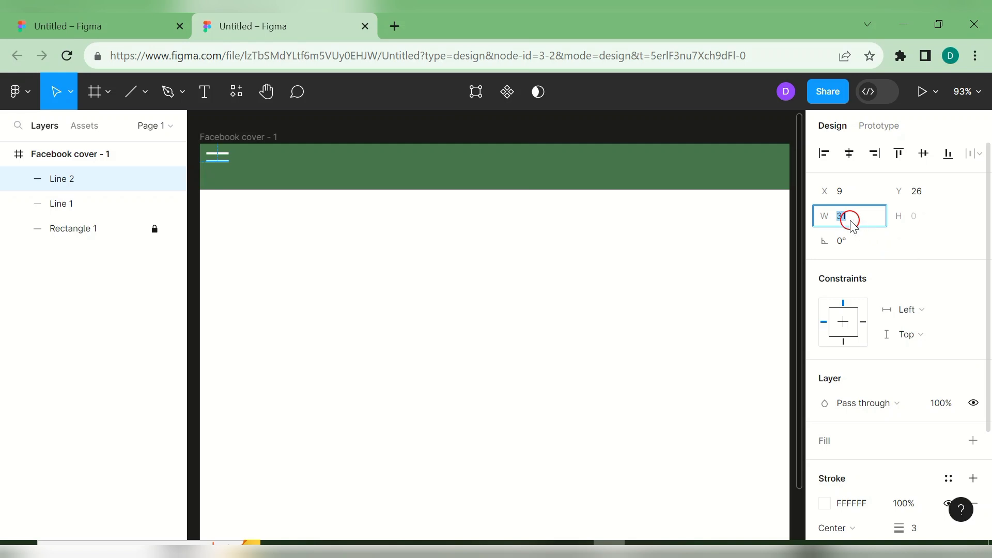
pyautogui.press('Return')
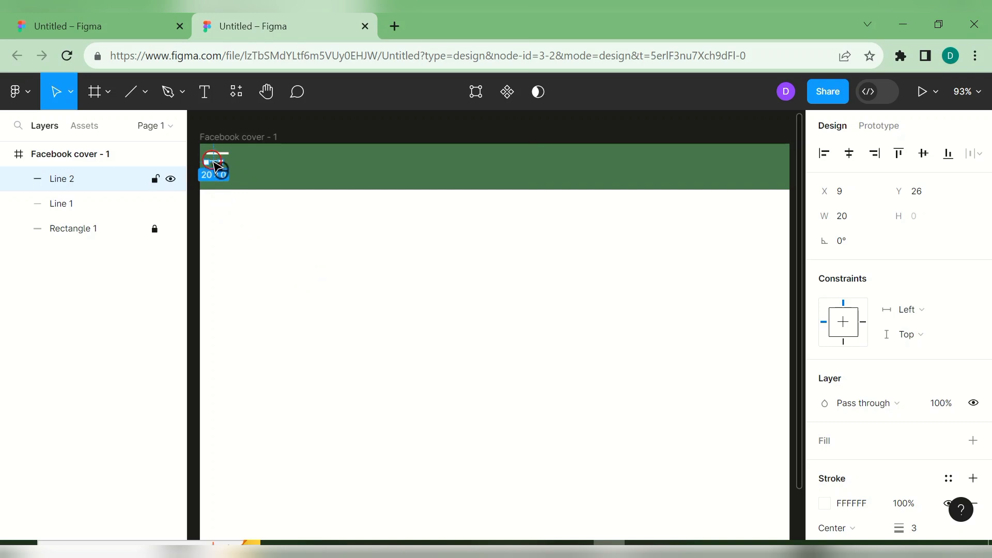
pyautogui.moveTo(216, 161); pyautogui.dragTo(217, 162)
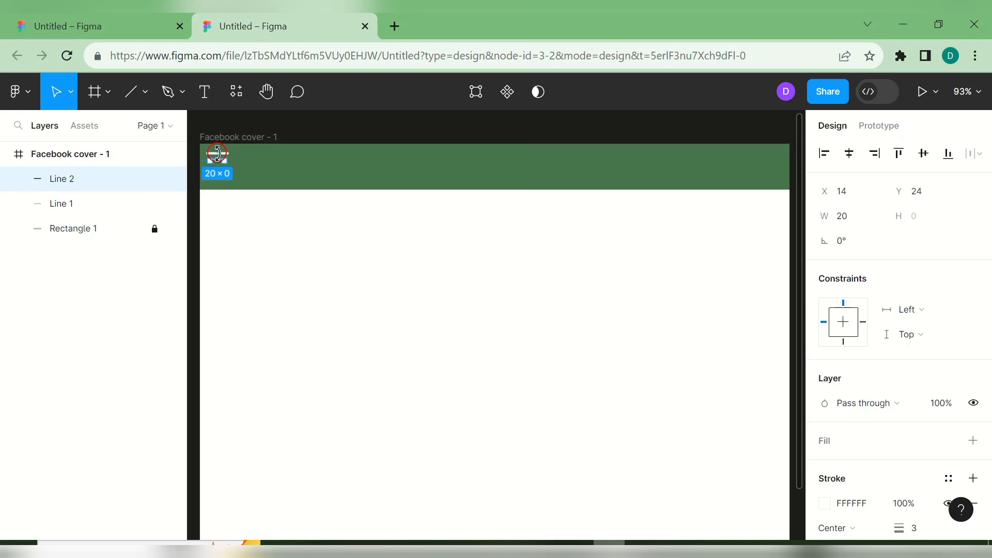
pyautogui.click(259, 162)
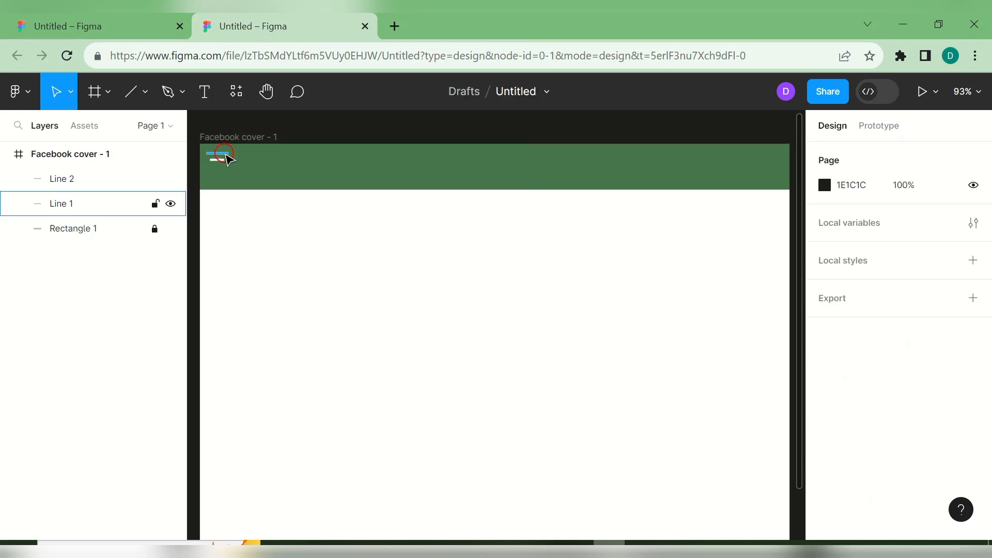
# - Duplicate Line 1 again and move the third line down to complete the menu icon
pyautogui.click(224, 154)
pyautogui.hotkey('ctrl', 'd')
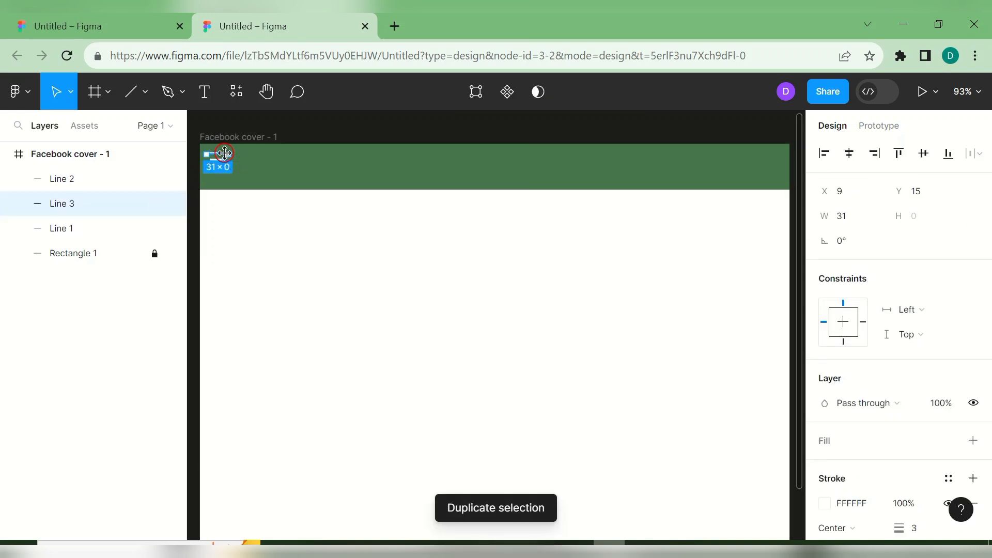
pyautogui.click(246, 233)
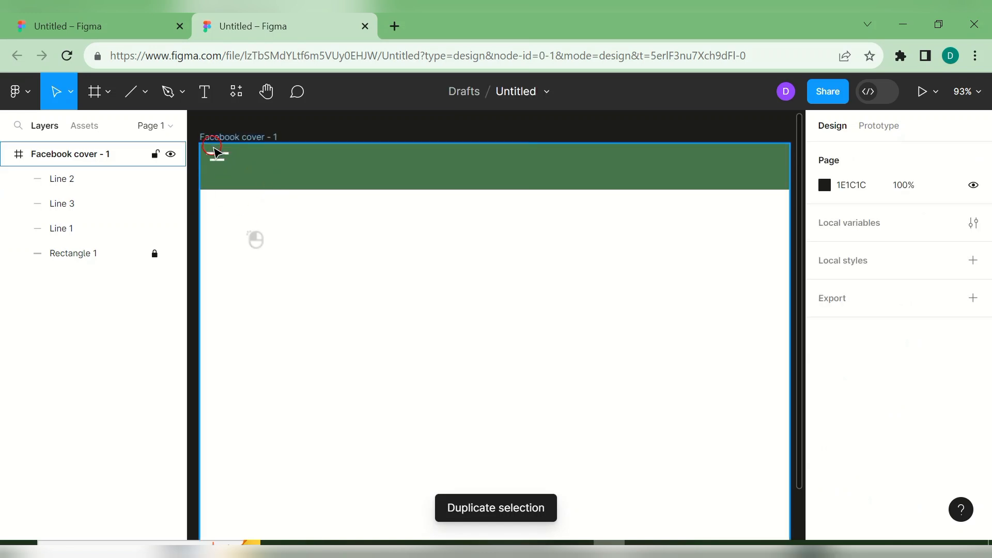
pyautogui.click(215, 155)
pyautogui.moveTo(215, 151); pyautogui.dragTo(217, 166)
pyautogui.click(257, 168)
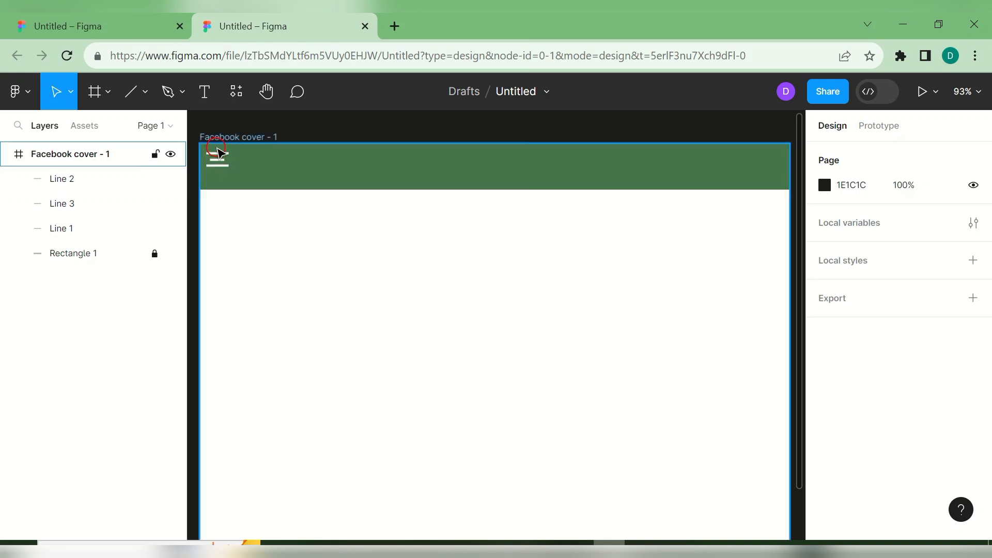
# - Group Lines 1, 2 and 3 as 'MENU' and nudge the group to X 20, Y 24
pyautogui.click(97, 184)
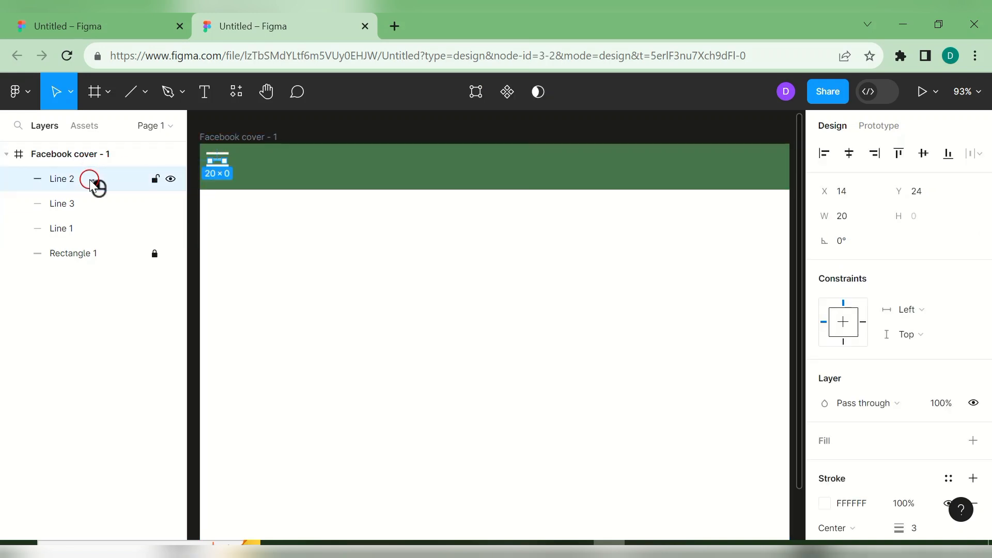
pyautogui.keyDown('shift'); pyautogui.click(87, 202); pyautogui.keyUp('shift')
pyautogui.keyDown('shift'); pyautogui.click(80, 228); pyautogui.keyUp('shift')
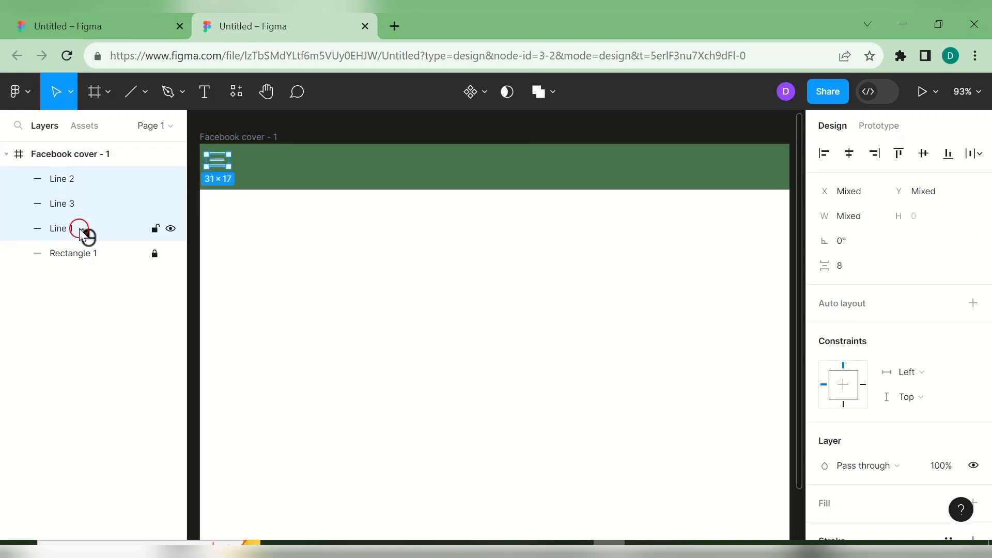
pyautogui.rightClick(81, 230)
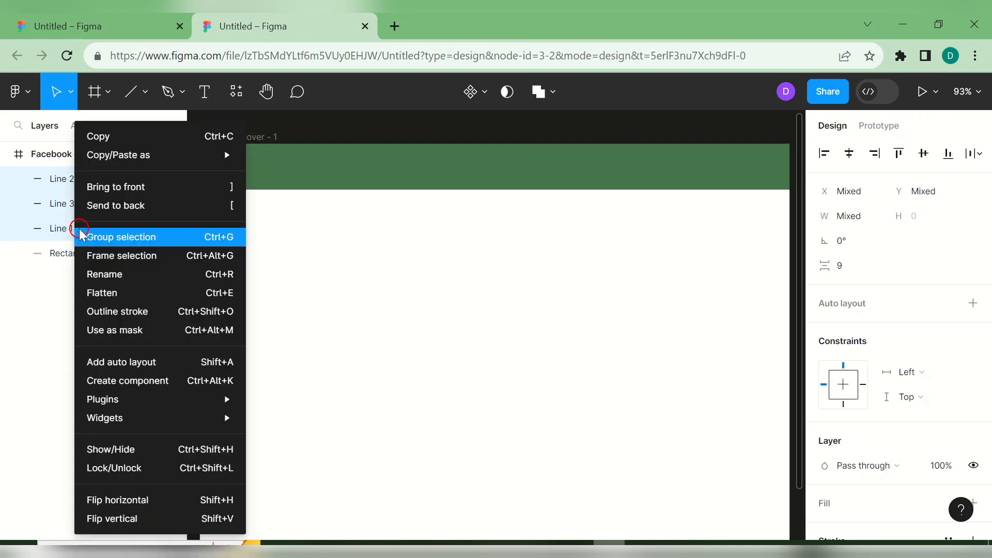
pyautogui.moveTo(122, 427)
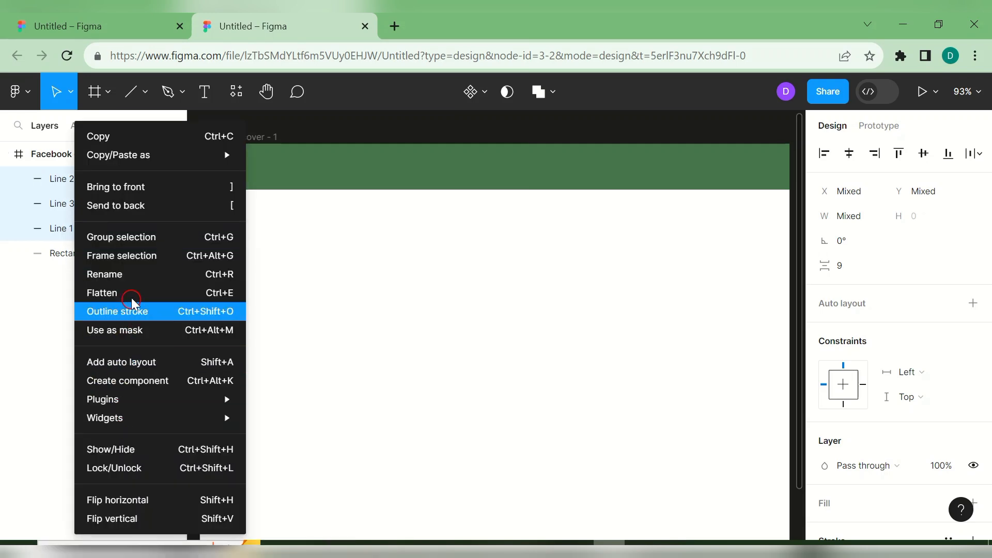
pyautogui.click(137, 236)
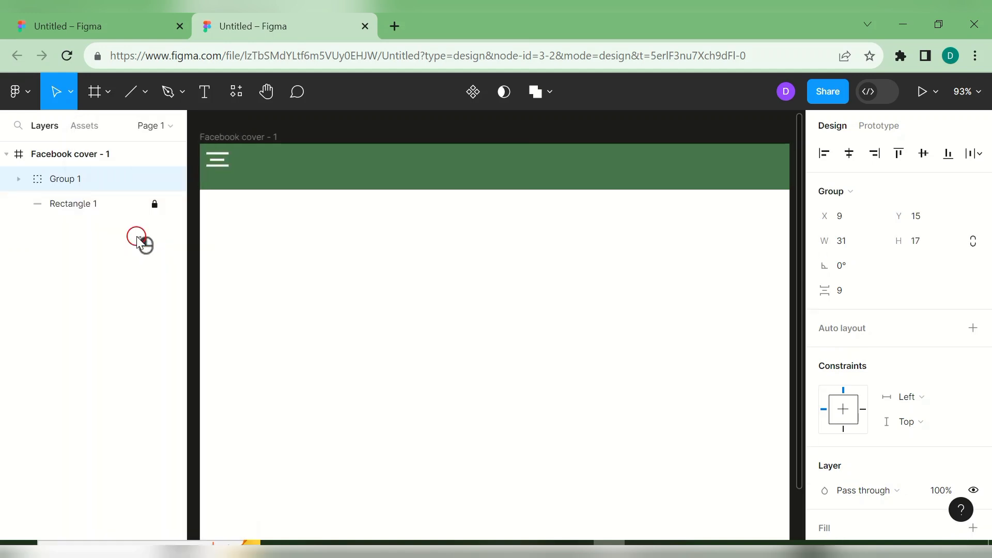
pyautogui.doubleClick(95, 184)
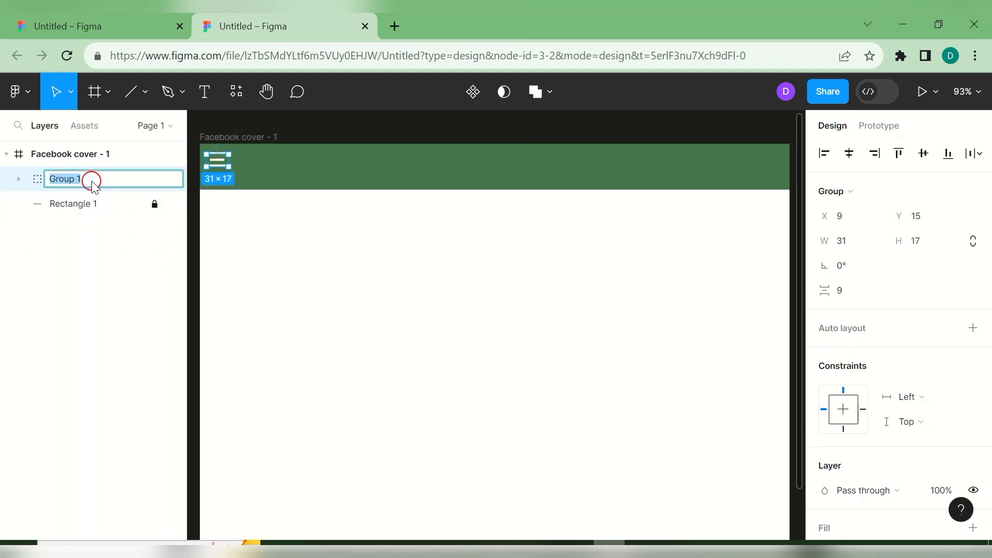
pyautogui.write('MENU')
pyautogui.click(317, 281)
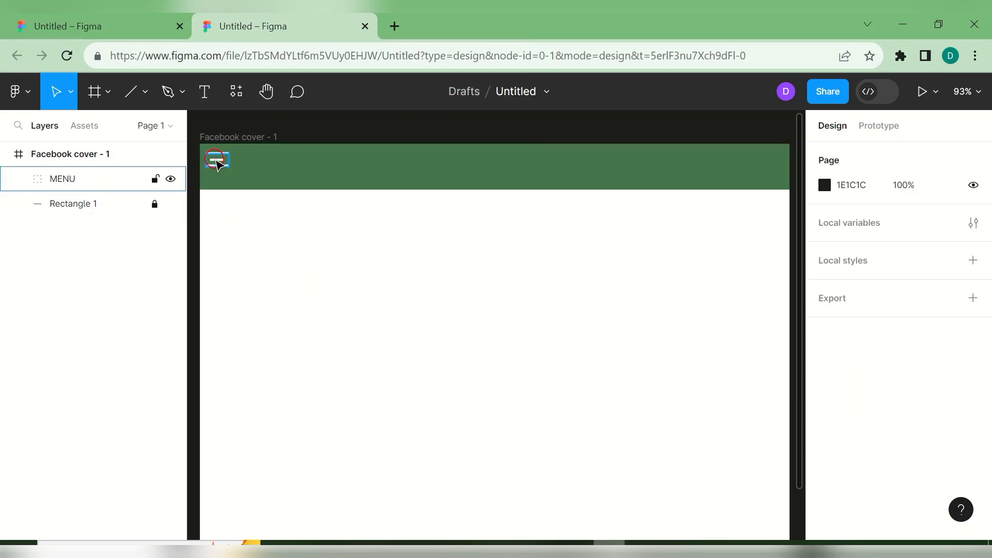
pyautogui.moveTo(218, 163); pyautogui.dragTo(228, 166)
pyautogui.click(288, 229)
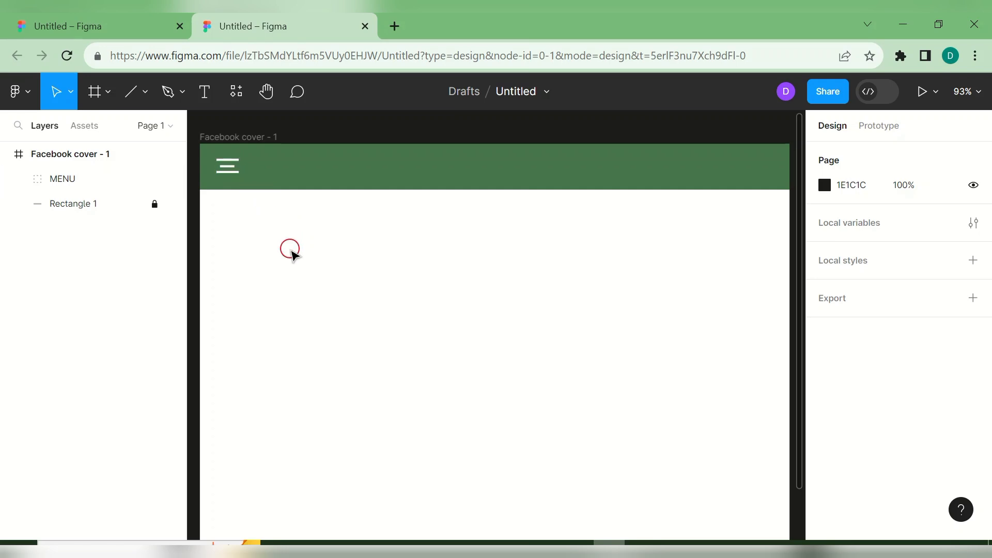
# - Launch the Iconify plugin from the cover frame's Plugins menu
pyautogui.rightClick(321, 254)
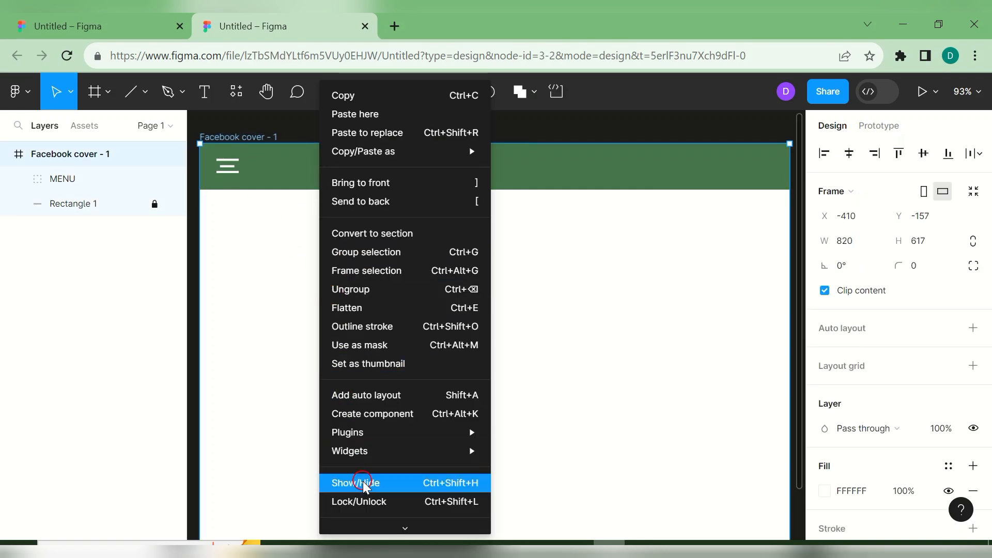
pyautogui.moveTo(371, 431)
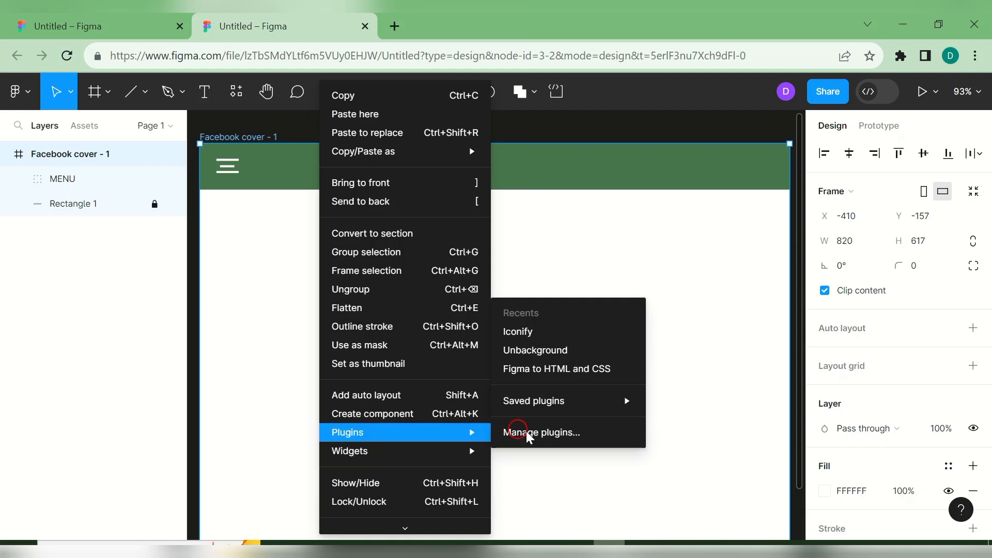
pyautogui.click(543, 334)
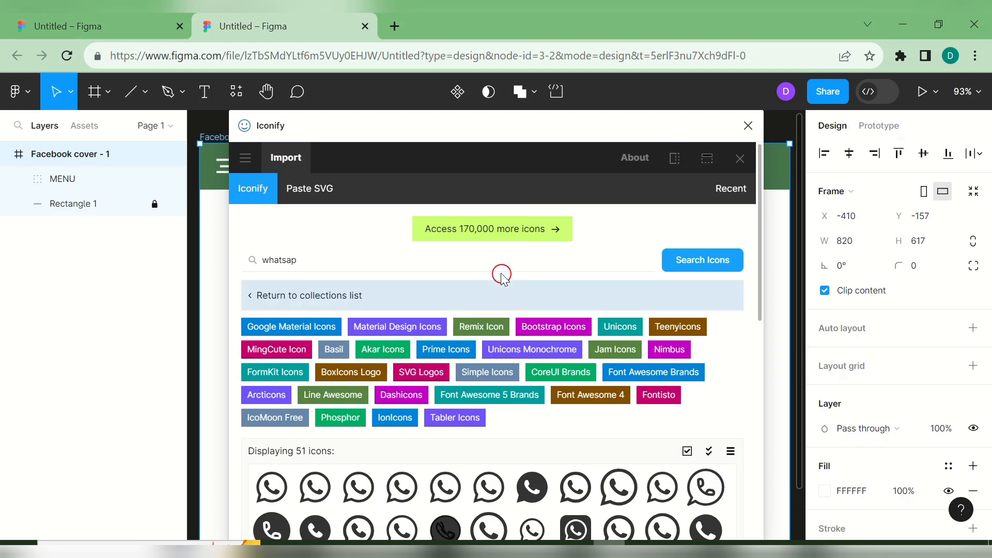
# - Search Iconify for 'search' icons to list the magnifier sets
pyautogui.click(479, 258)
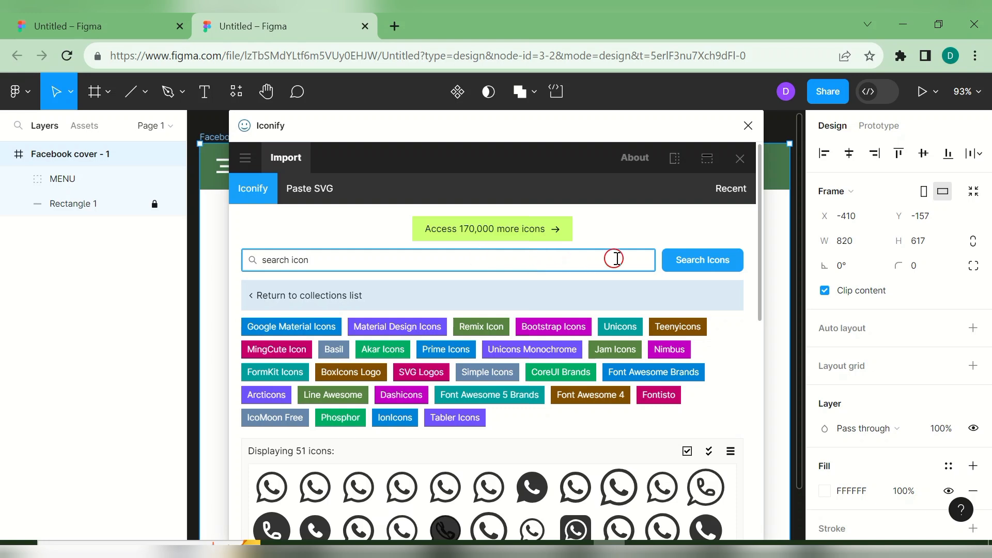
pyautogui.click(669, 266)
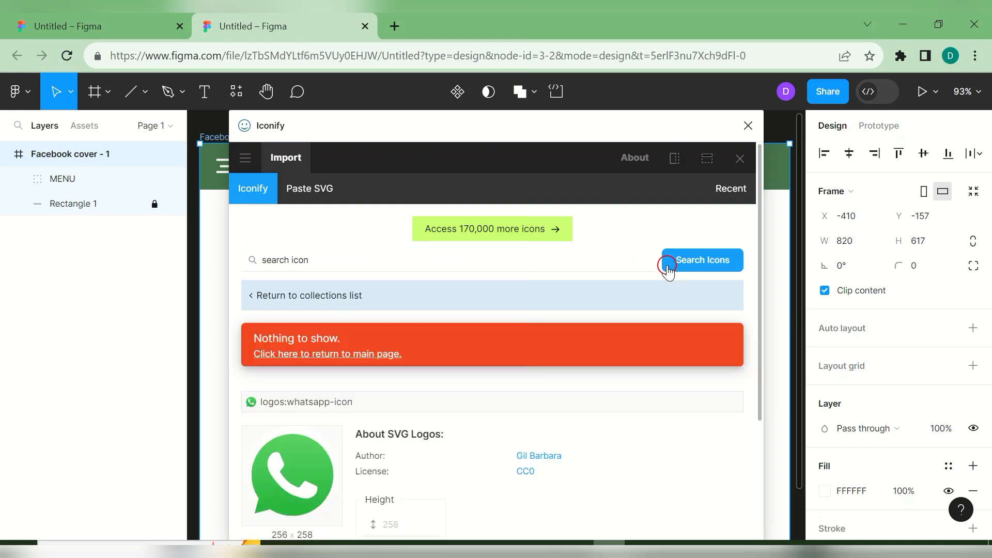
pyautogui.click(692, 260)
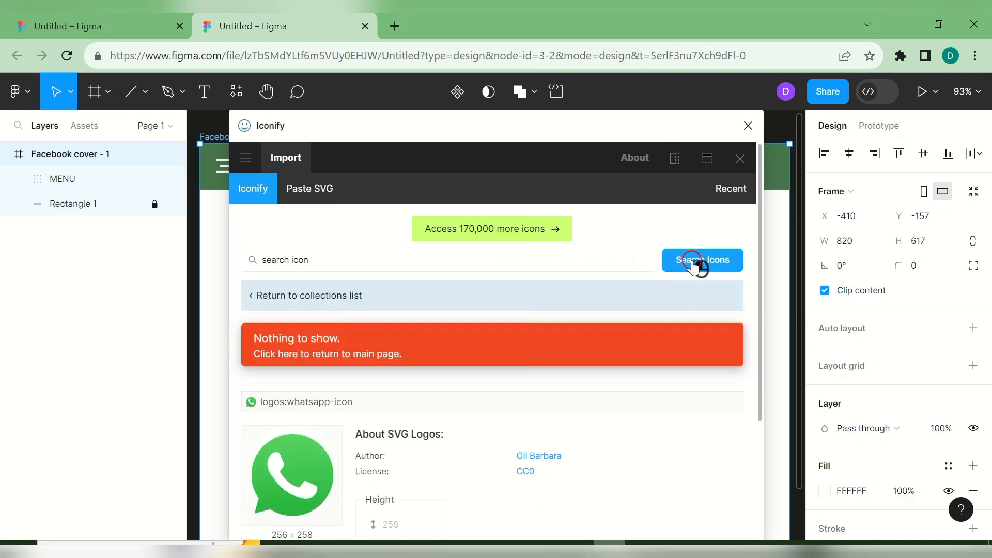
pyautogui.click(362, 262)
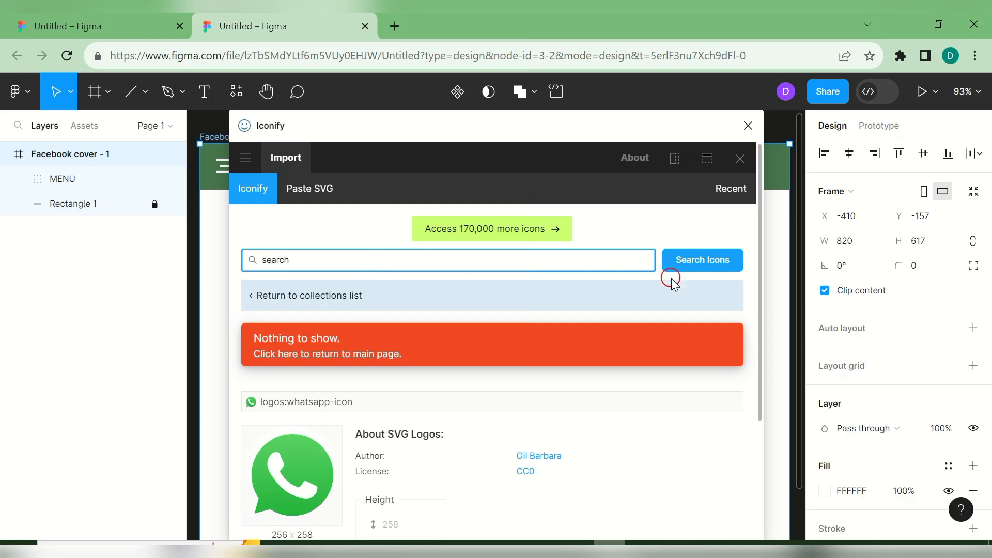
pyautogui.click(681, 267)
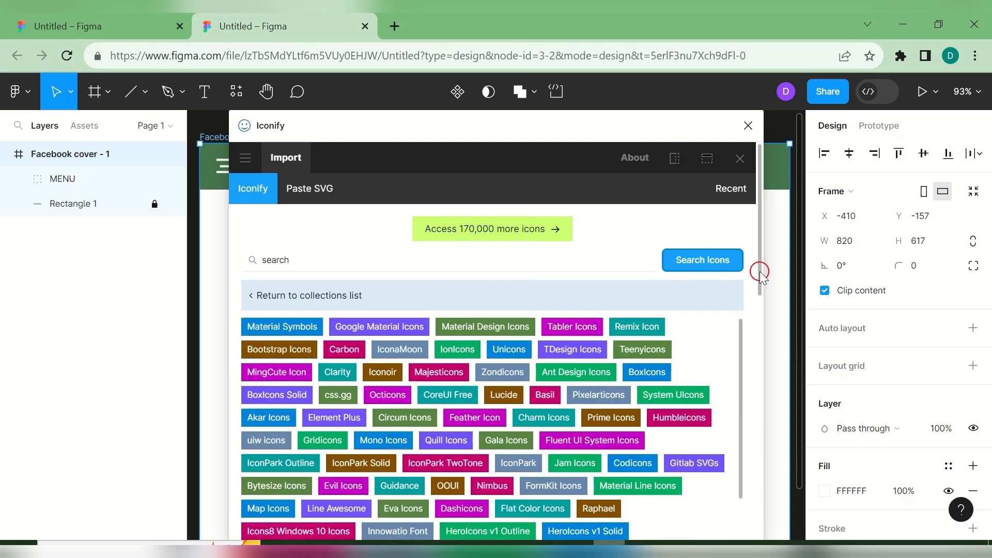
# - Import the Material ic:baseline-search icon, coloured light grey #ccc, into Facebook cover - 1
pyautogui.scroll(-6, 759, 273)
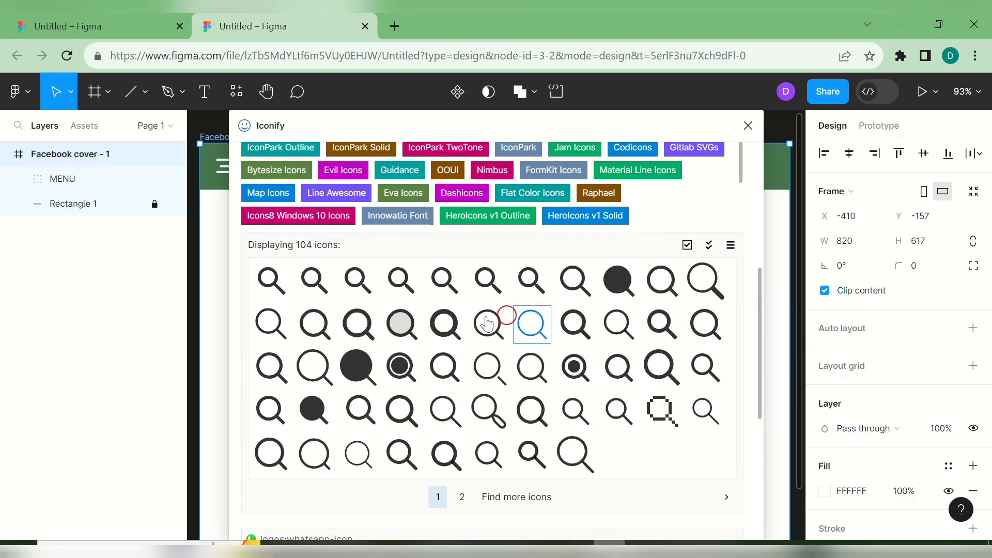
pyautogui.click(313, 281)
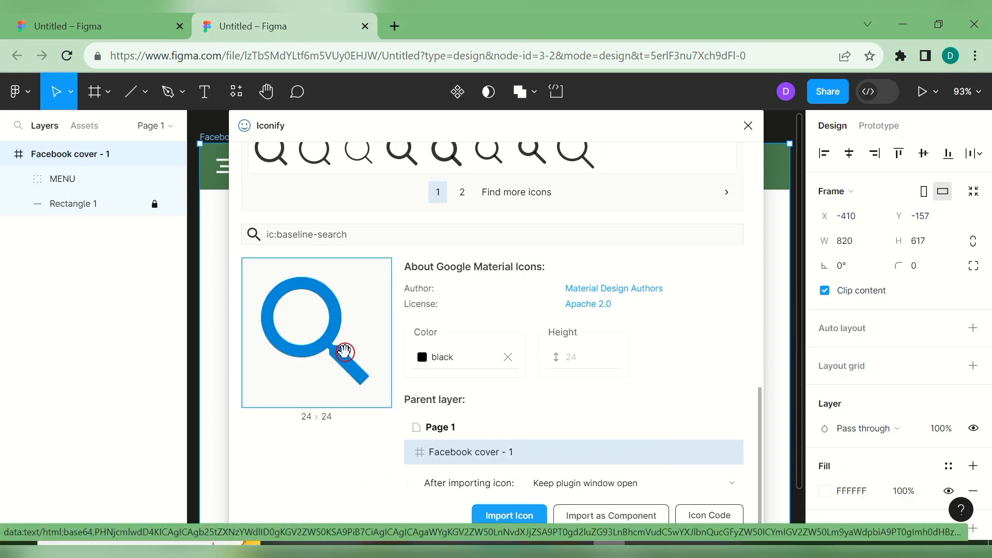
pyautogui.click(760, 406)
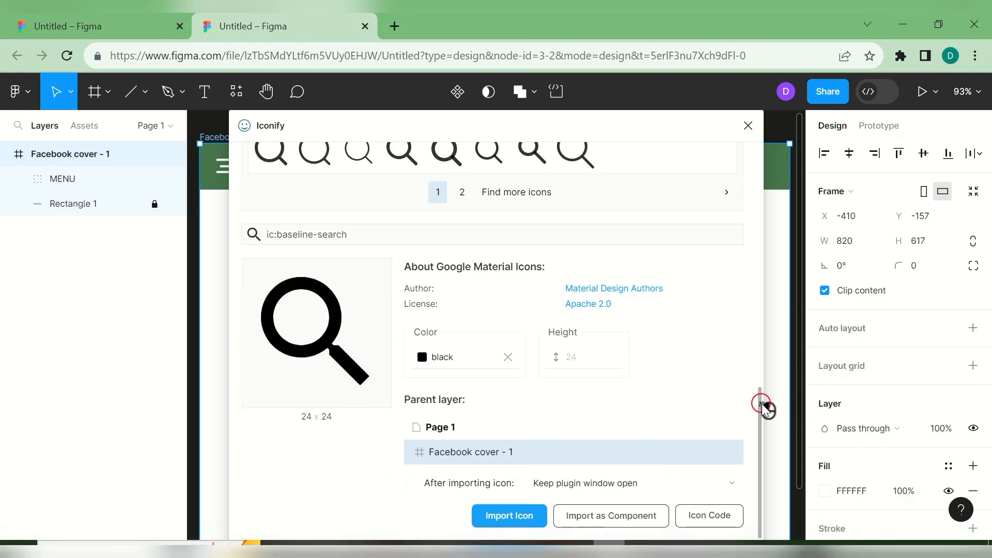
pyautogui.click(424, 361)
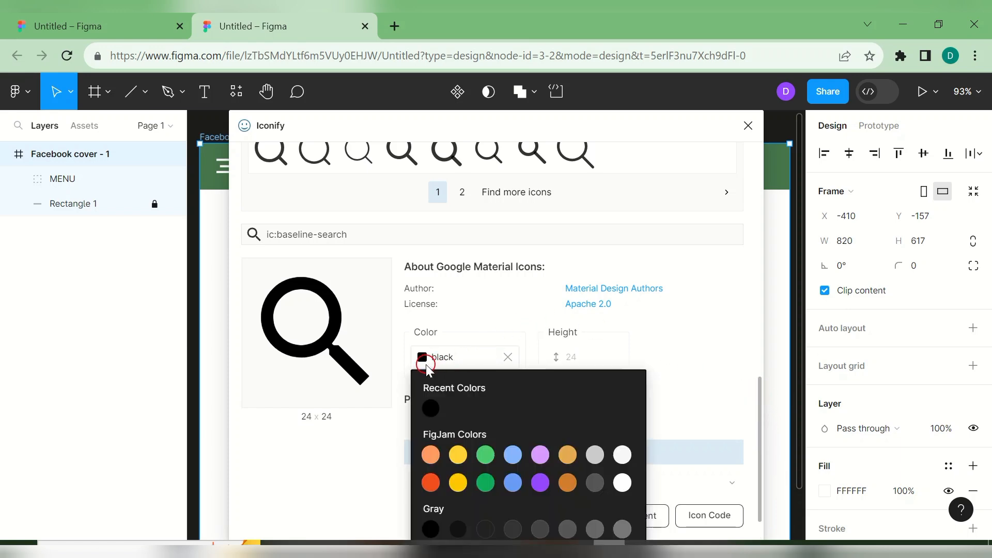
pyautogui.click(595, 455)
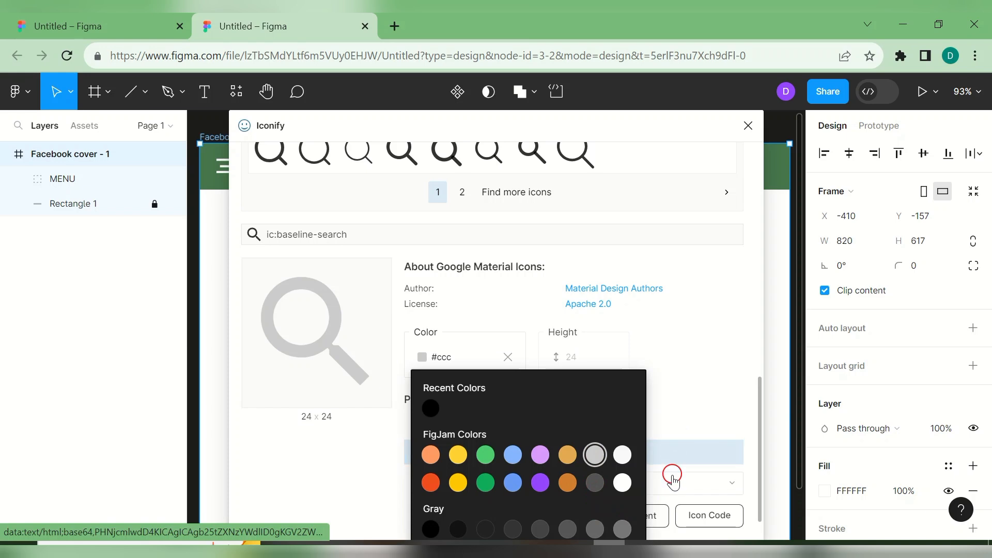
pyautogui.click(736, 393)
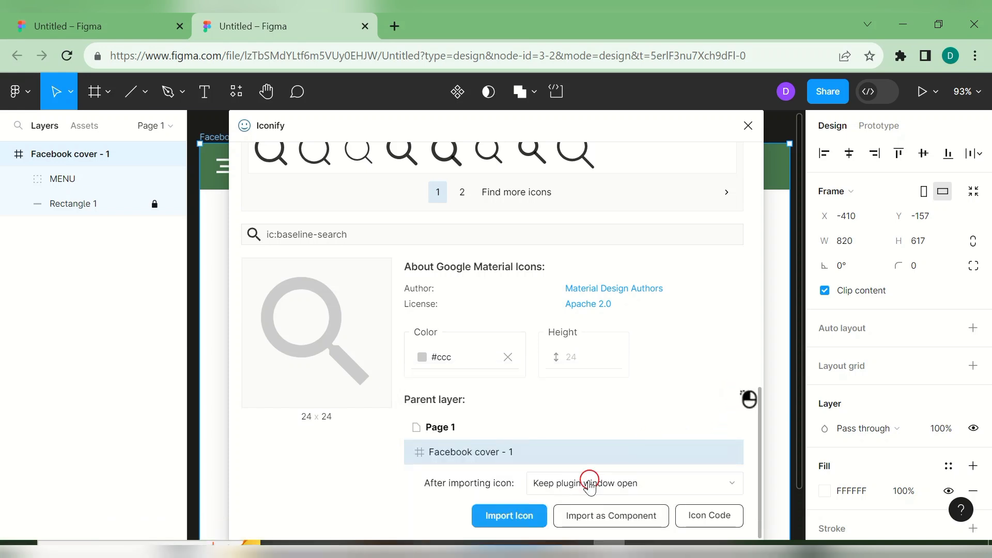
pyautogui.click(519, 528)
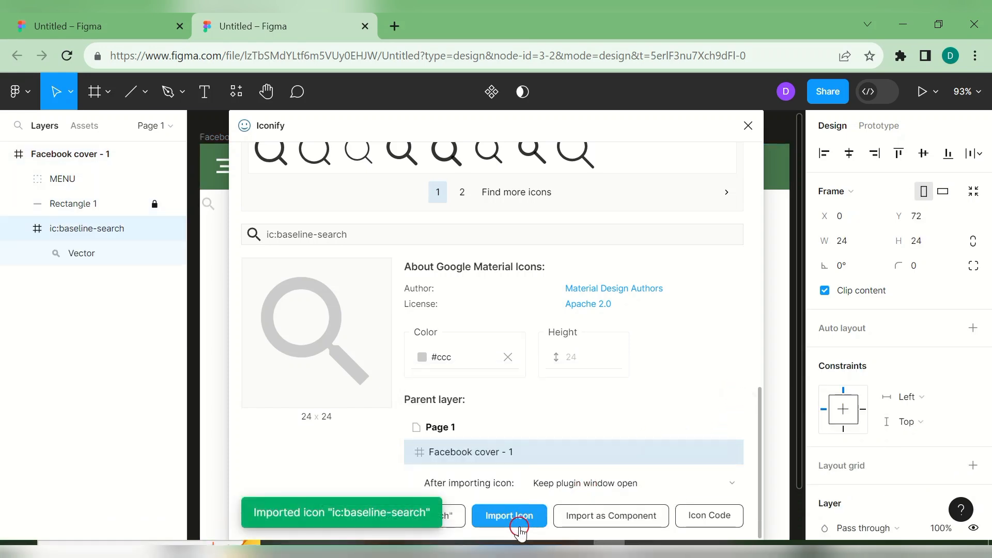
# - Close Iconify and place the search icon on the green bar at X 73, Y 24, layered above MENU
pyautogui.click(748, 127)
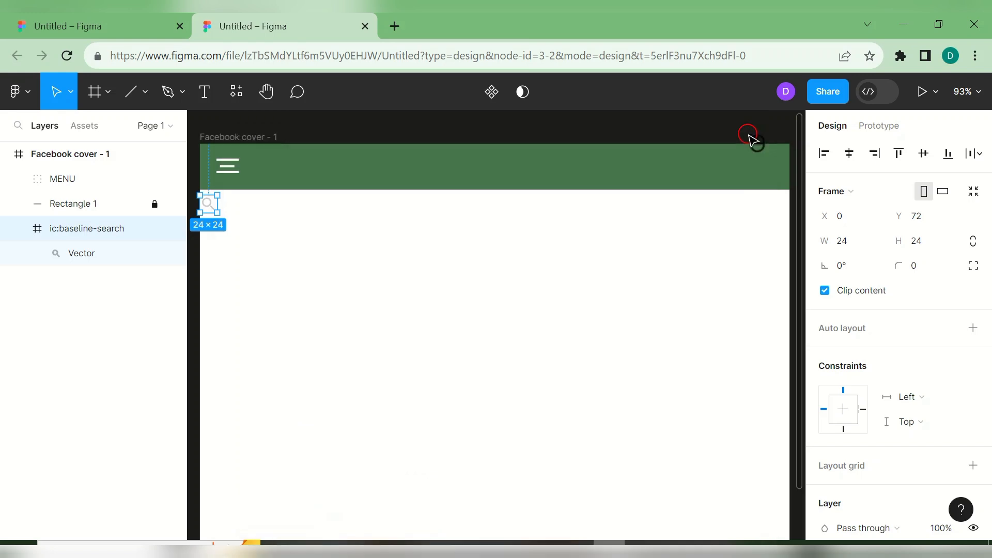
pyautogui.moveTo(208, 203); pyautogui.dragTo(260, 170)
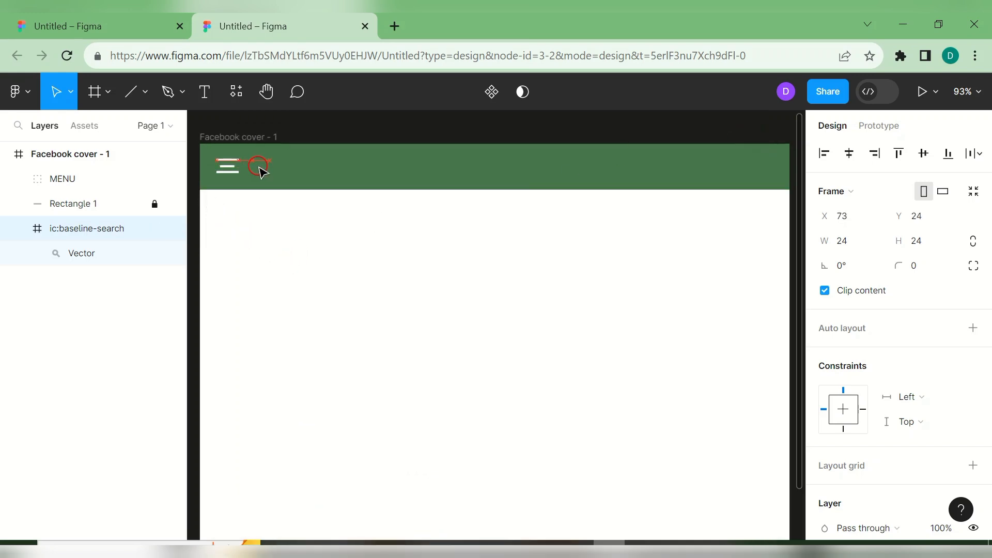
pyautogui.moveTo(105, 231); pyautogui.dragTo(88, 163)
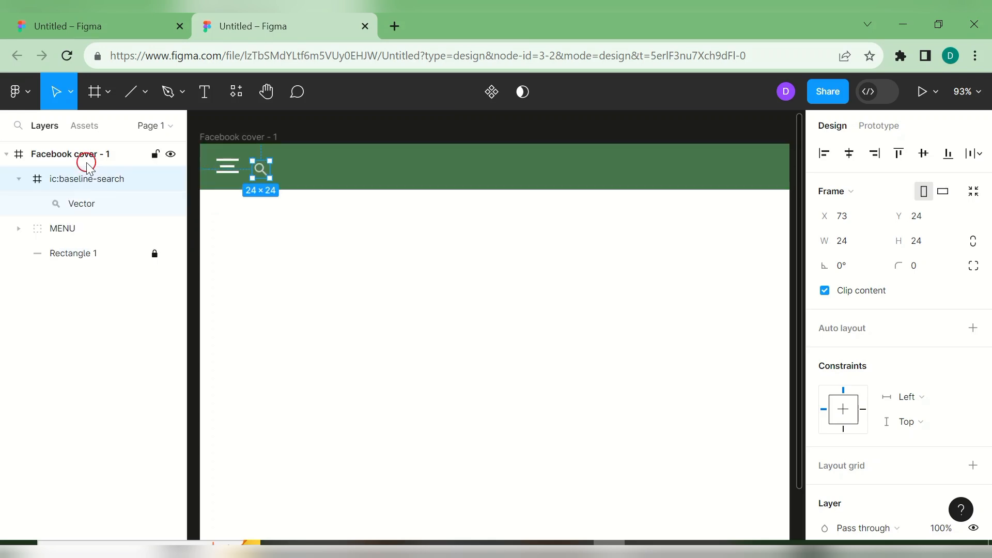
pyautogui.click(340, 232)
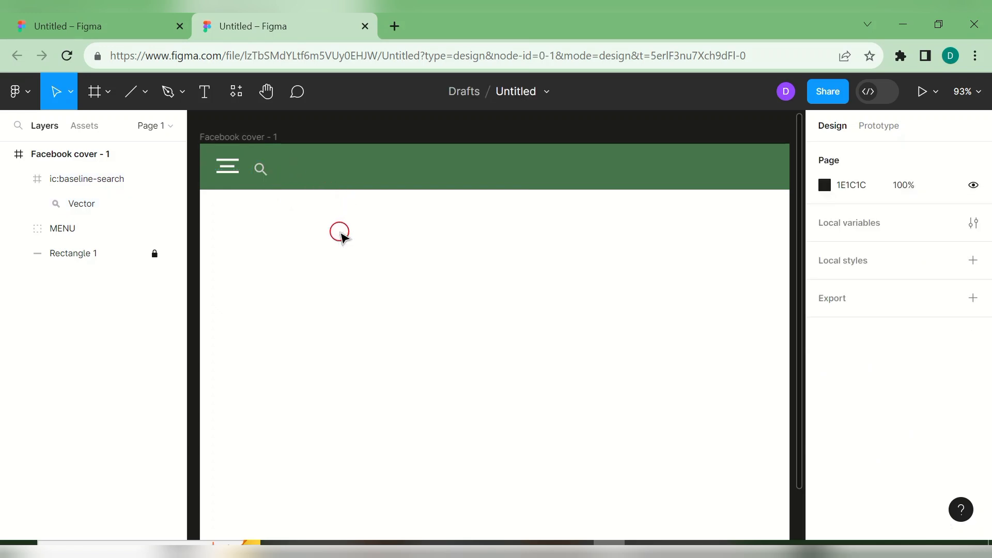
# - Draw a 261×34 rectangle on the green bar and move it out of the icon frame
pyautogui.click(144, 94)
pyautogui.click(137, 127)
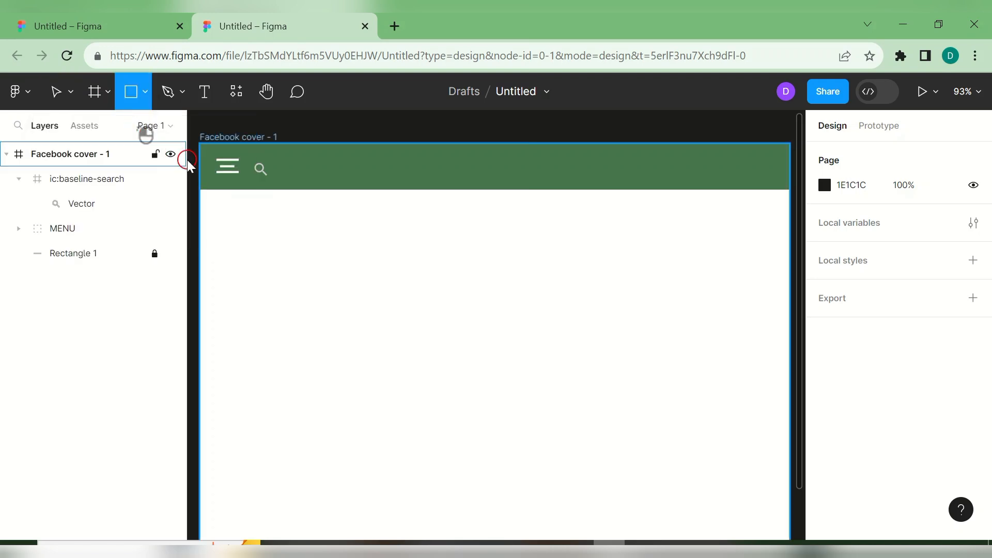
pyautogui.moveTo(256, 163)
pyautogui.mouseDown()
pyautogui.moveTo(357, 185)
pyautogui.moveTo(444, 188)
pyautogui.moveTo(394, 161)
pyautogui.moveTo(351, 171)
pyautogui.mouseUp()
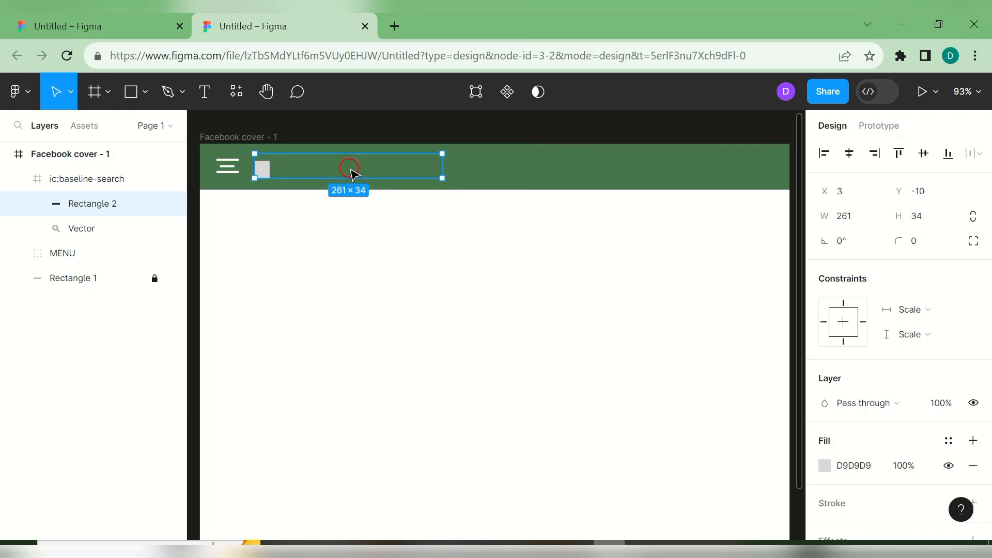
pyautogui.moveTo(106, 220); pyautogui.dragTo(82, 161)
pyautogui.click(97, 178)
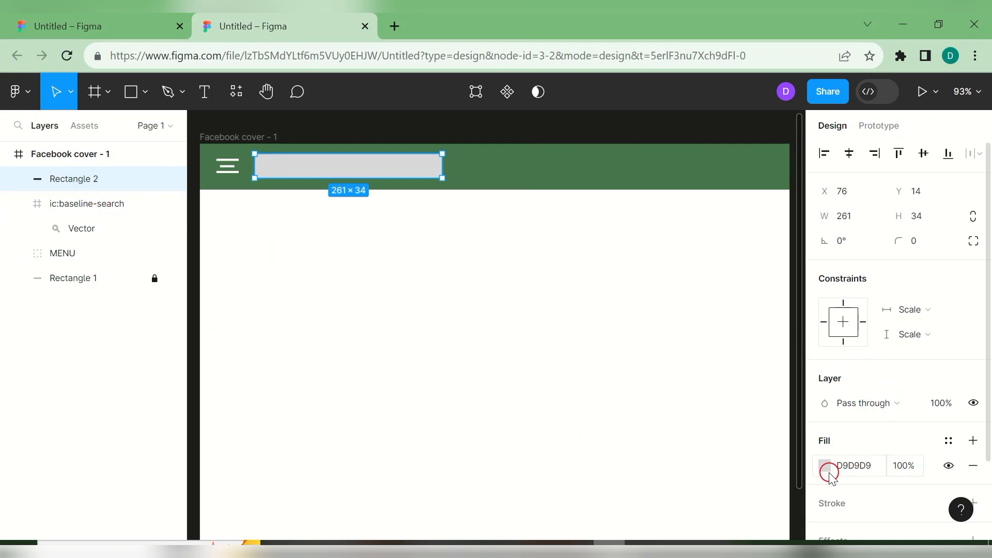
# - Remove the rectangle's fill and give it a 2 px white FFFFFF stroke
pyautogui.moveTo(985, 354); pyautogui.dragTo(988, 447)
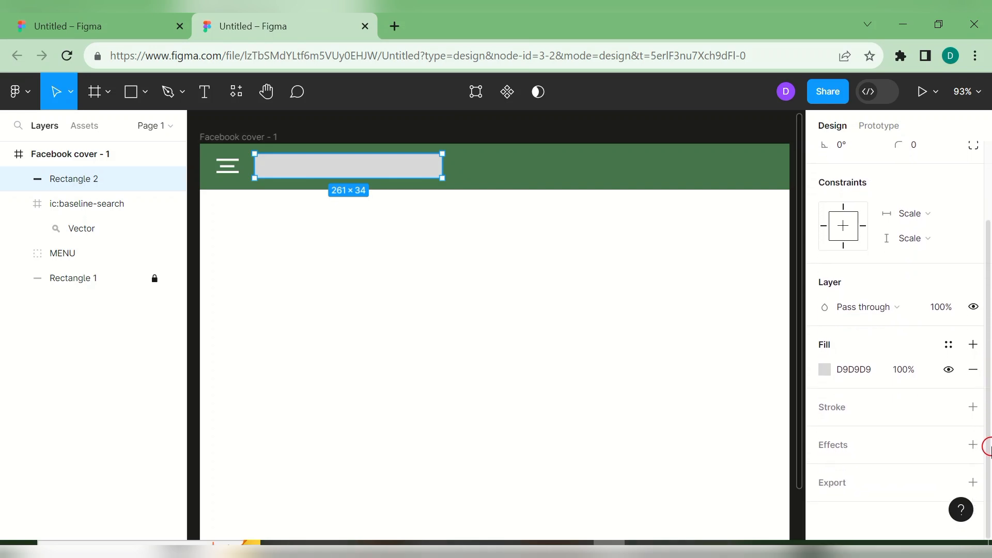
pyautogui.click(971, 372)
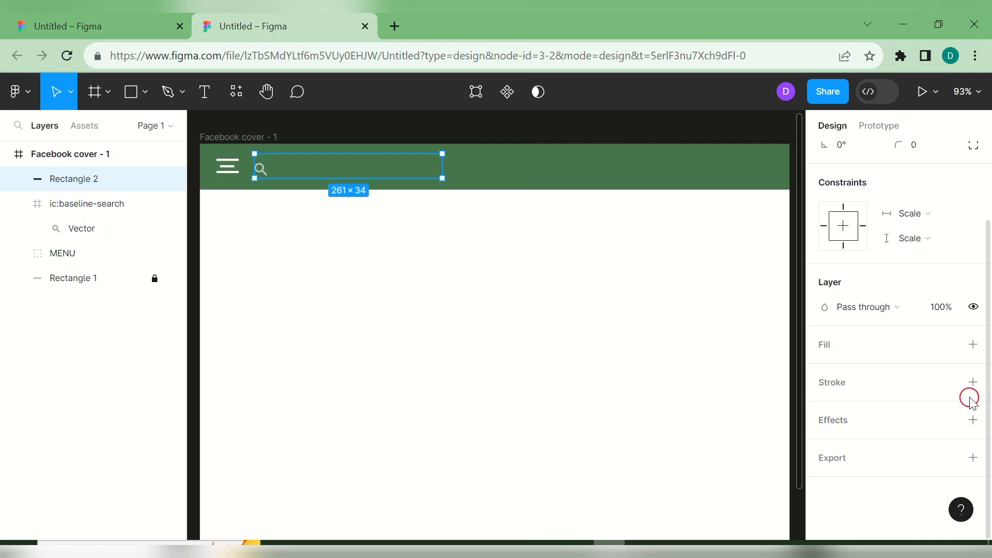
pyautogui.click(972, 385)
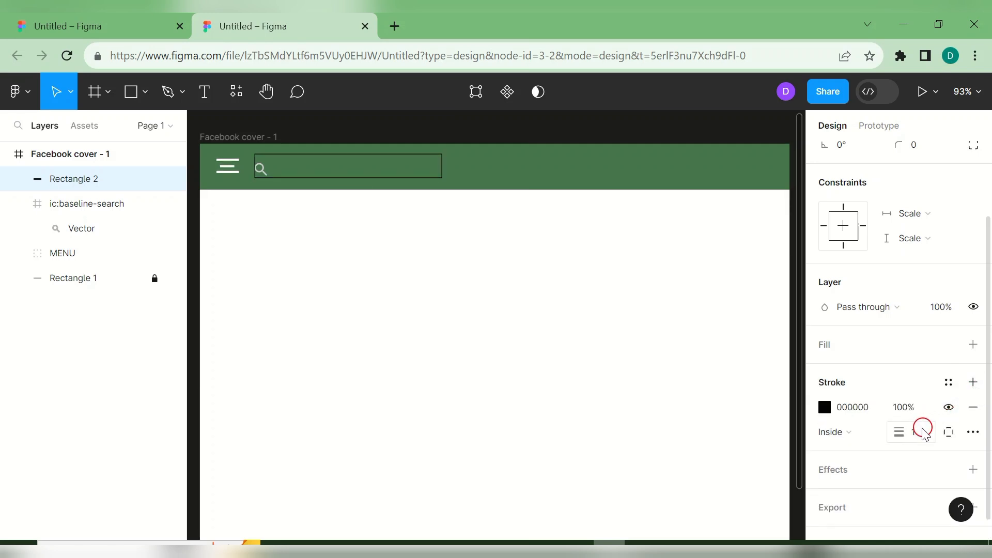
pyautogui.moveTo(900, 435)
pyautogui.mouseDown()
pyautogui.moveTo(910, 446)
pyautogui.moveTo(903, 439)
pyautogui.mouseUp()
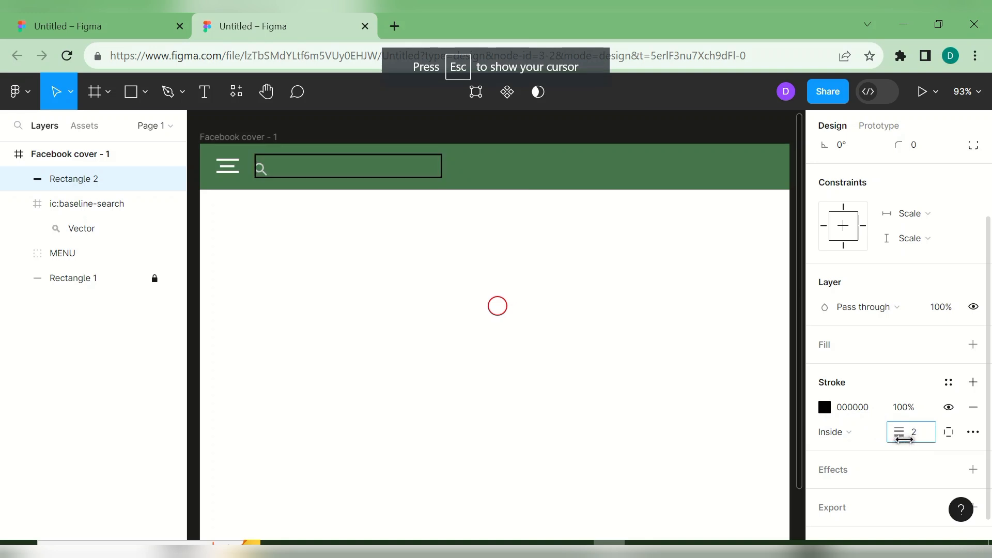
pyautogui.click(825, 407)
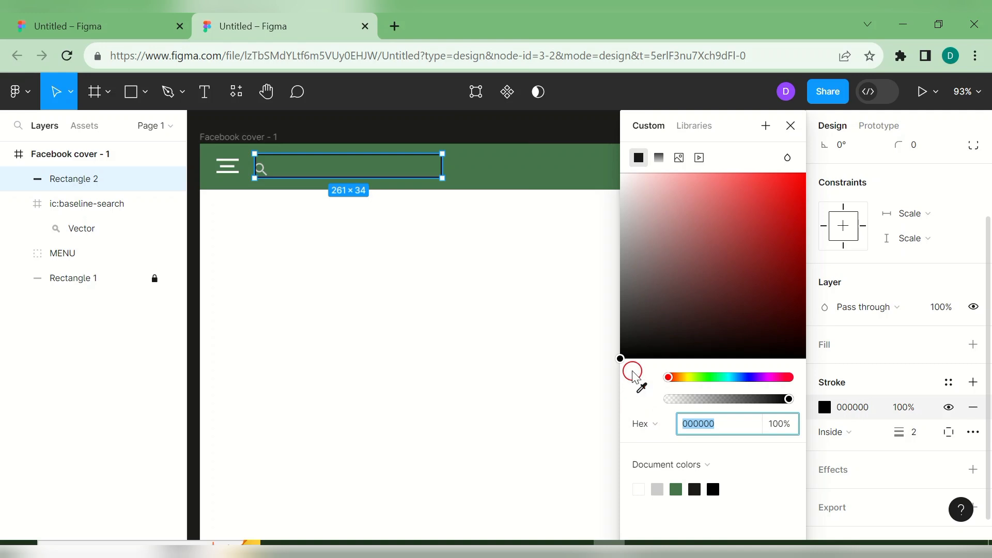
pyautogui.moveTo(620, 358)
pyautogui.mouseDown()
pyautogui.moveTo(624, 295)
pyautogui.moveTo(604, 162)
pyautogui.mouseUp()
pyautogui.click(518, 158)
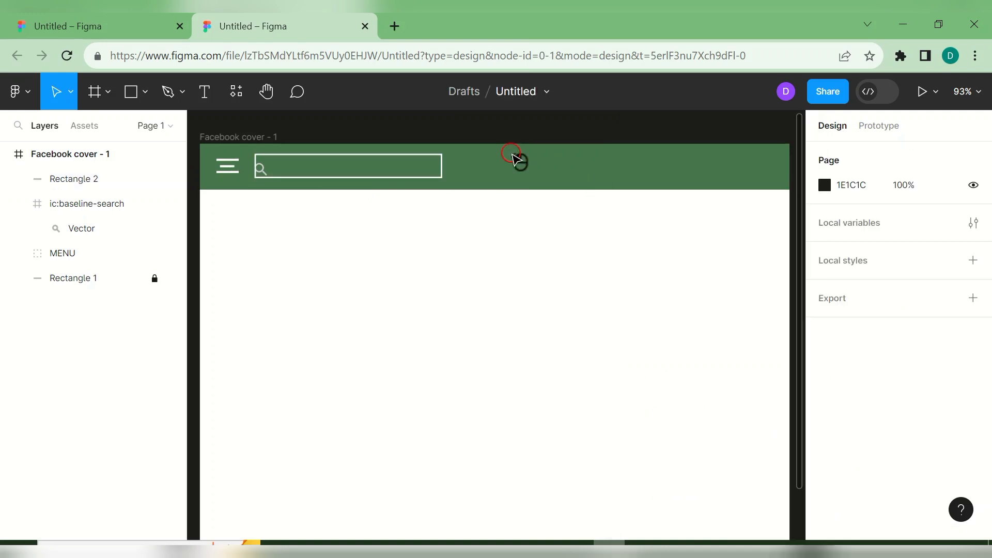
# - Move the magnifier icon inside the search box's left end
pyautogui.click(263, 172)
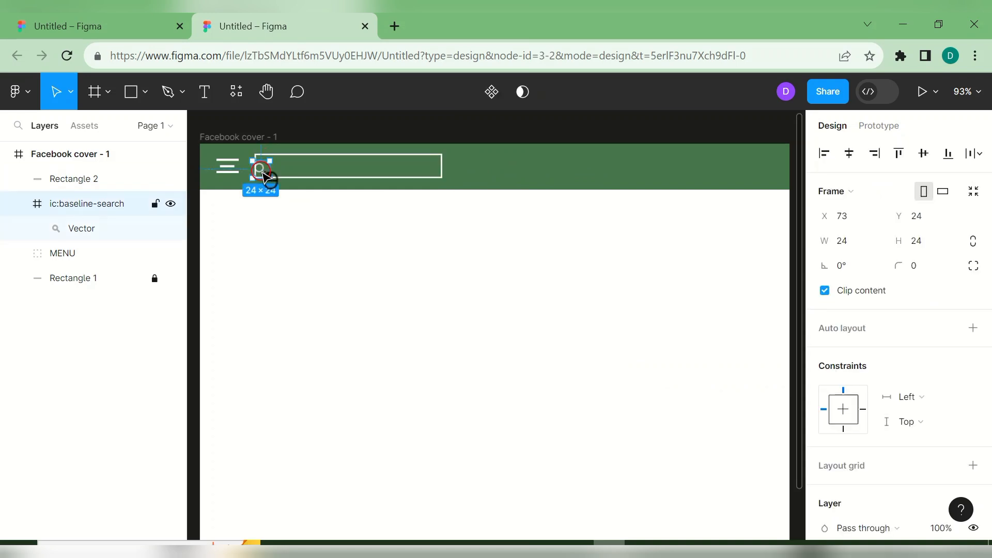
pyautogui.moveTo(264, 171); pyautogui.dragTo(267, 167)
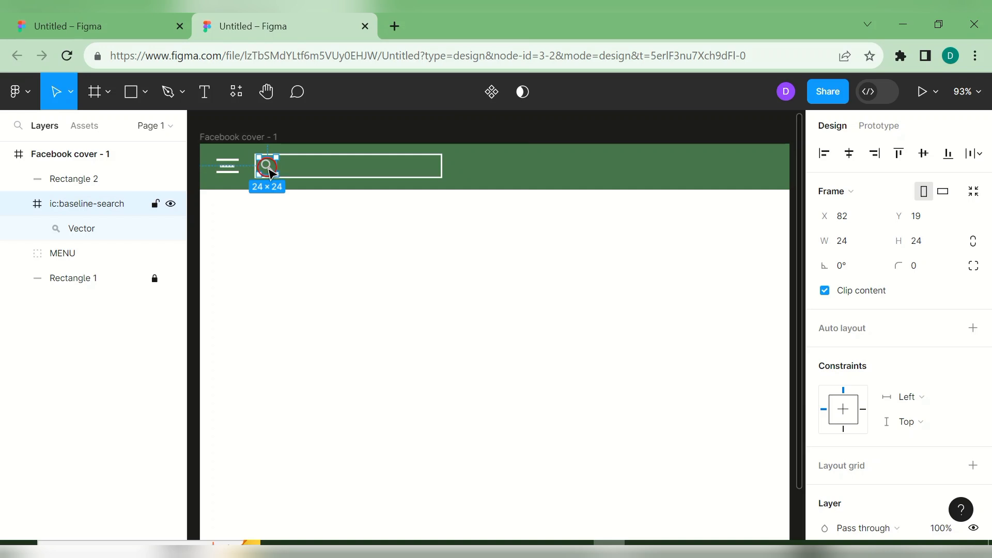
pyautogui.click(373, 231)
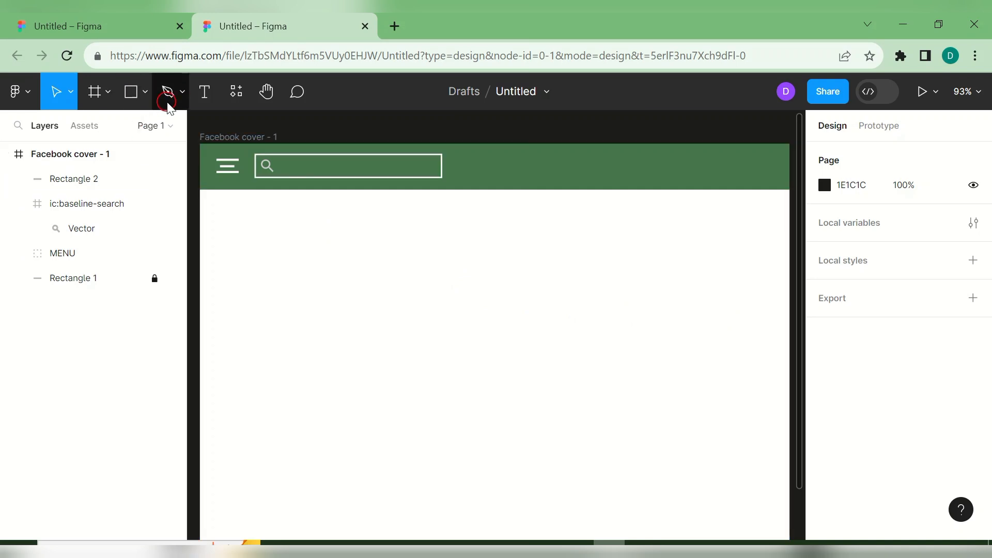
# - Add a 'search something' placeholder text inside the search box, shifted right of the icon
pyautogui.click(203, 96)
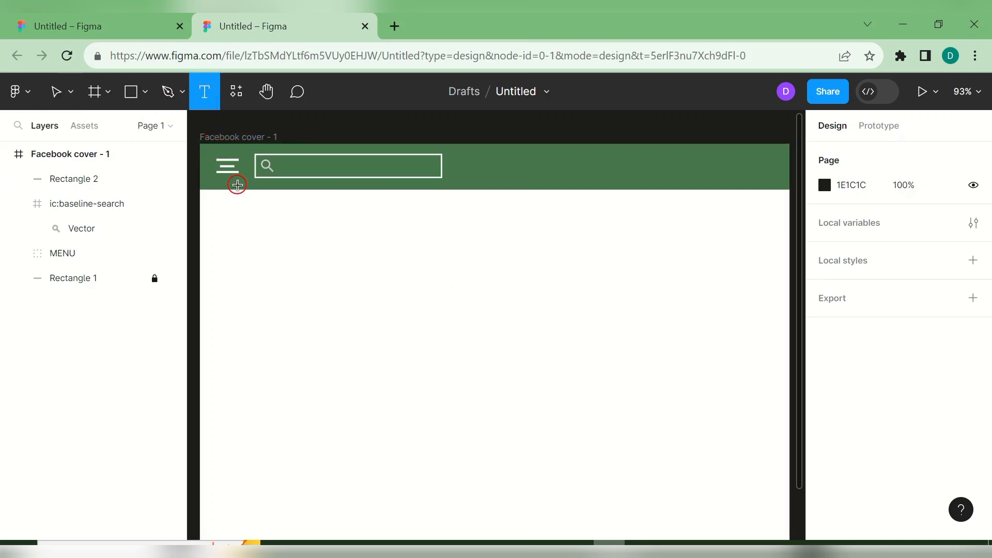
pyautogui.click(294, 165)
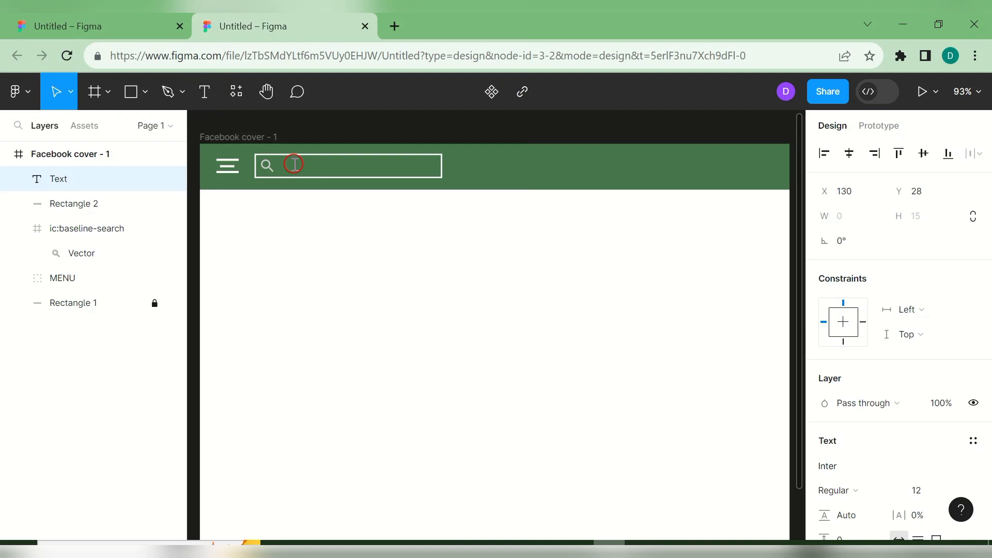
pyautogui.write('search something')
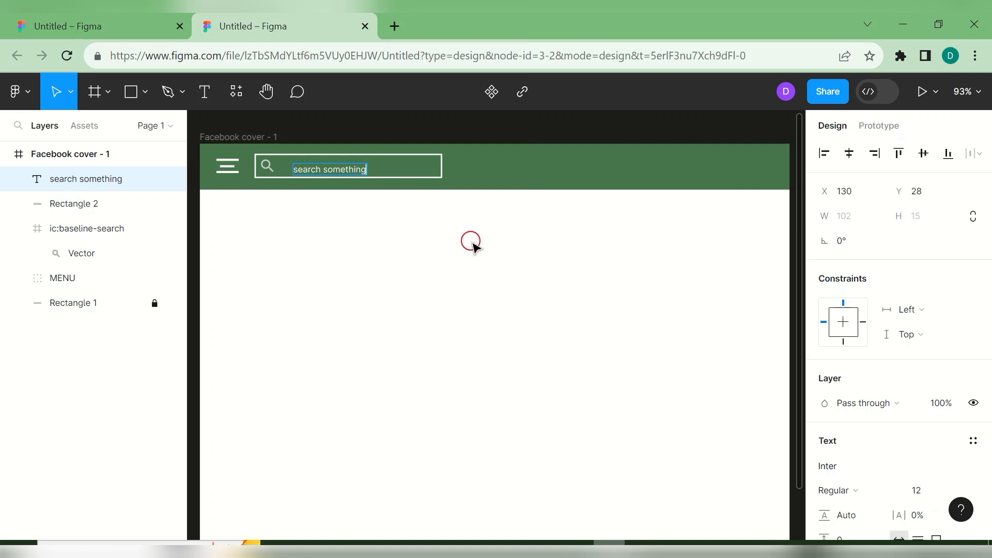
pyautogui.press('Escape')
pyautogui.moveTo(351, 170); pyautogui.dragTo(377, 168)
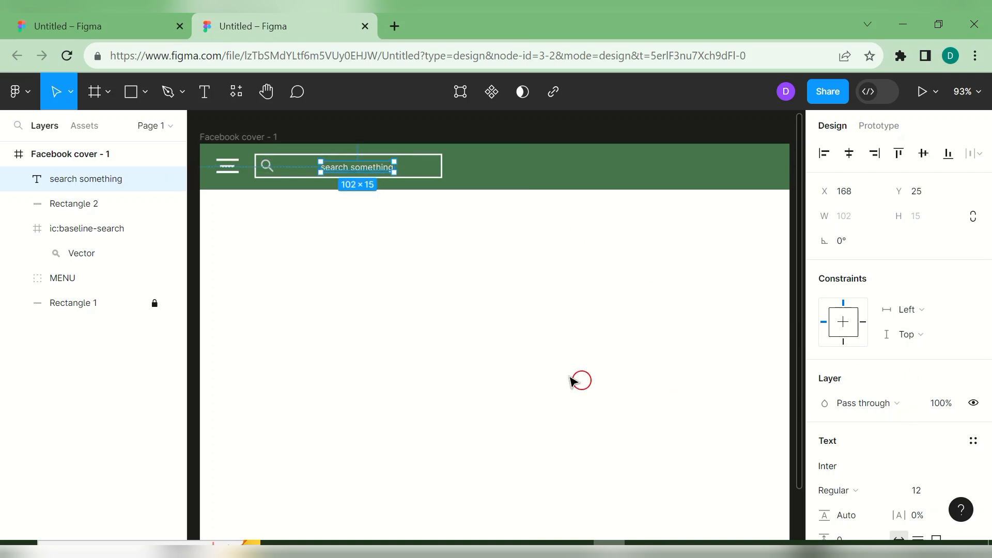
# - Set the placeholder text to font size 14
pyautogui.hotkey('ctrl', 'a')
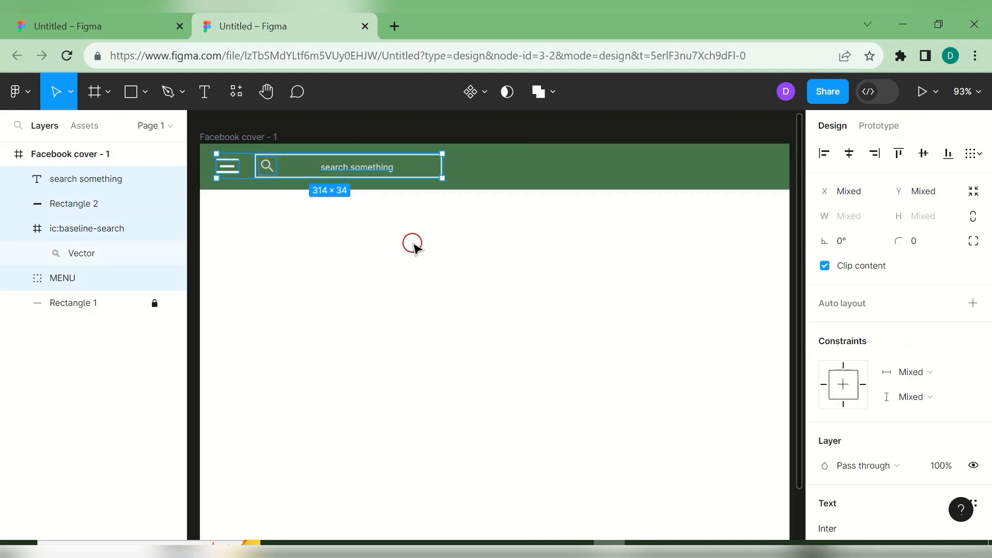
pyautogui.hotkey('ctrl', 'z')
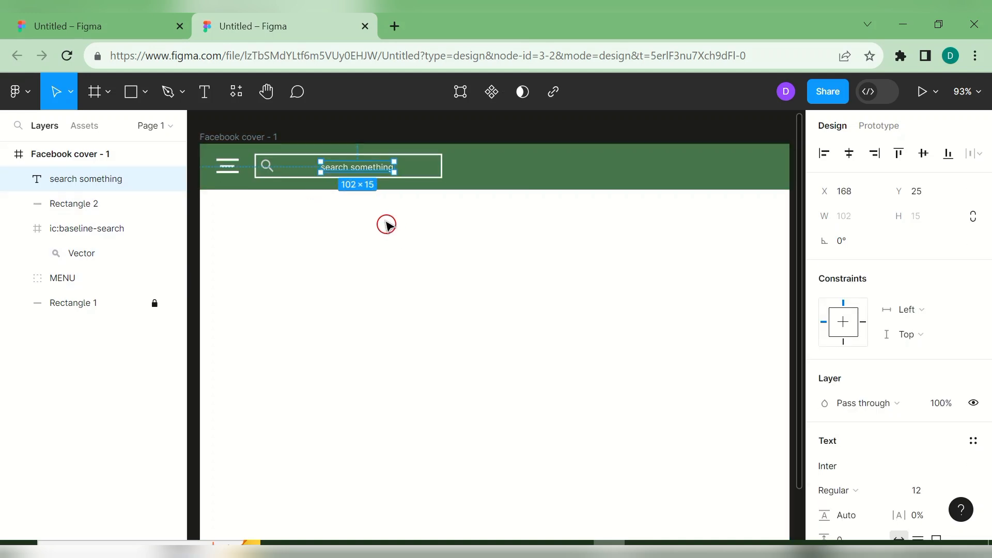
pyautogui.doubleClick(345, 171)
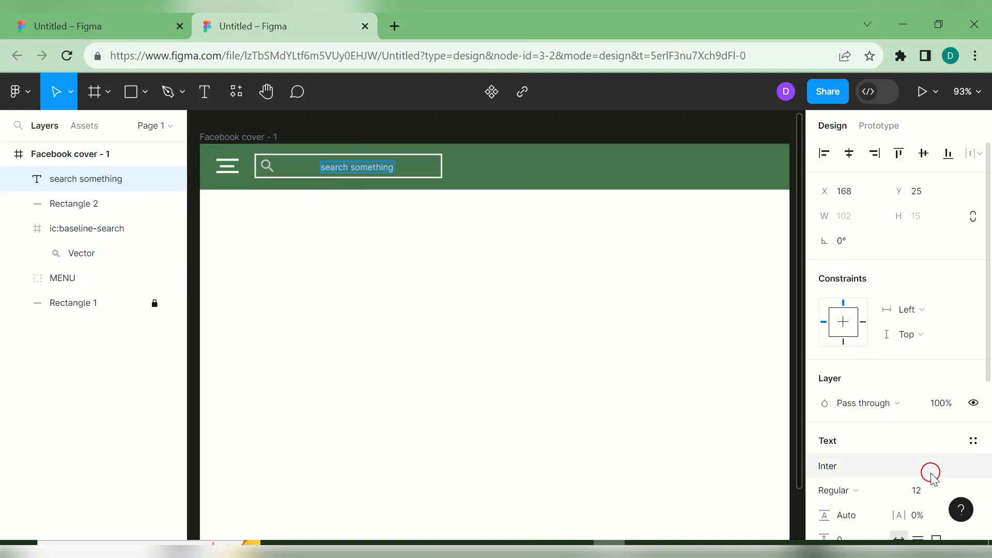
pyautogui.click(953, 491)
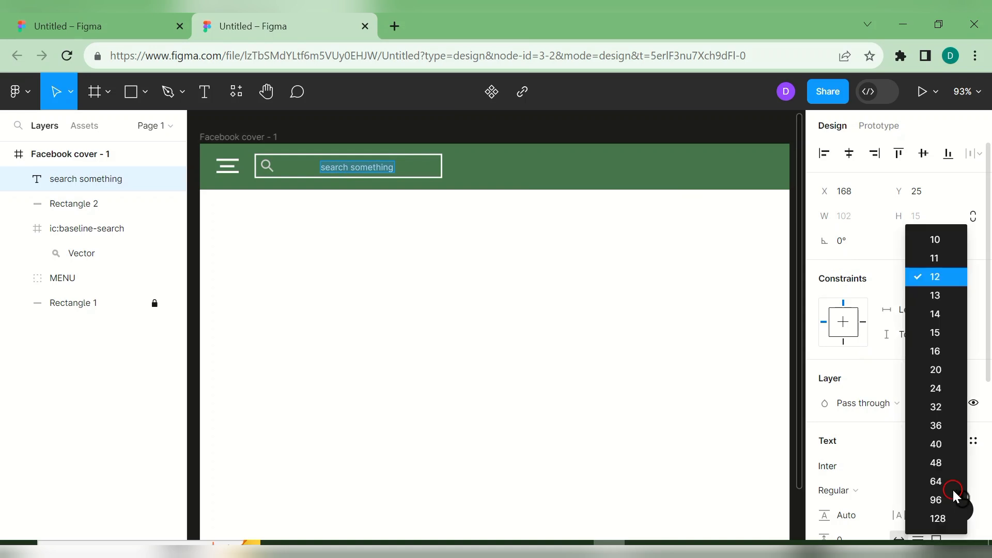
pyautogui.click(940, 315)
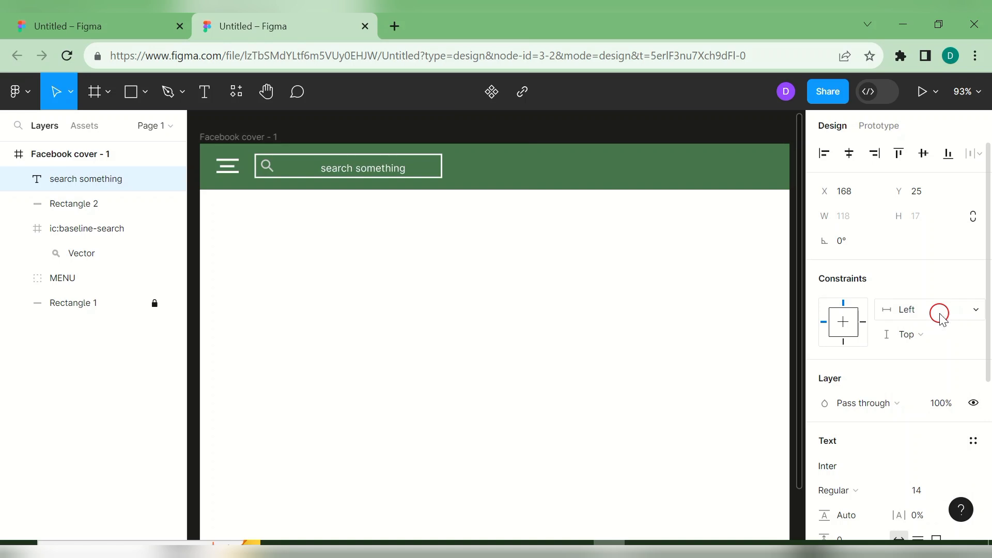
pyautogui.press('Return')
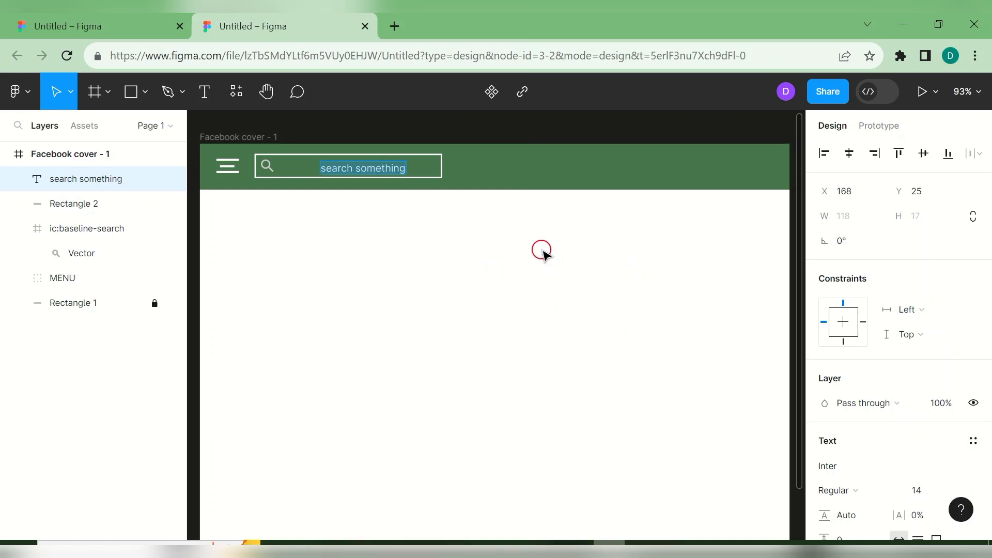
pyautogui.press('Escape')
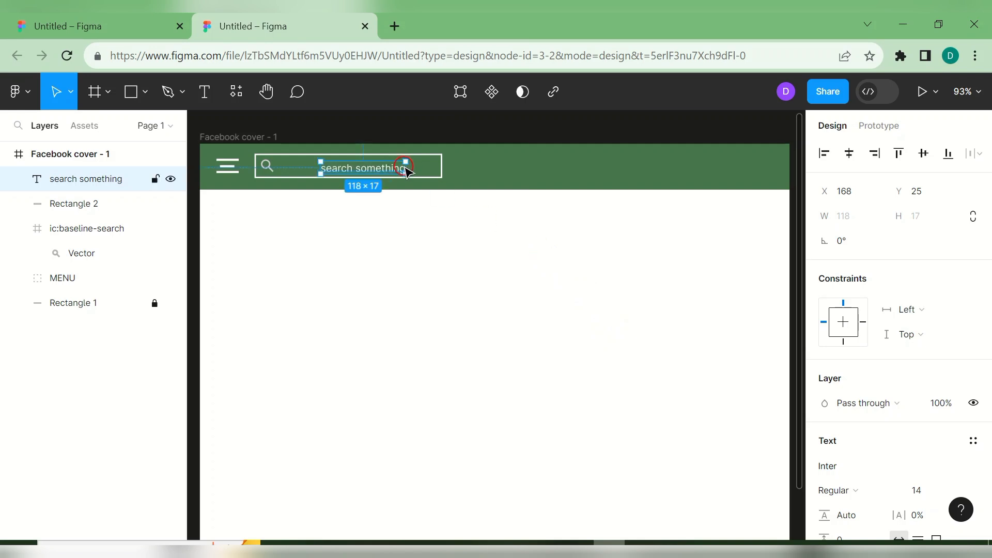
# - Move the placeholder text left in the box and set it to size 12
pyautogui.click(432, 219)
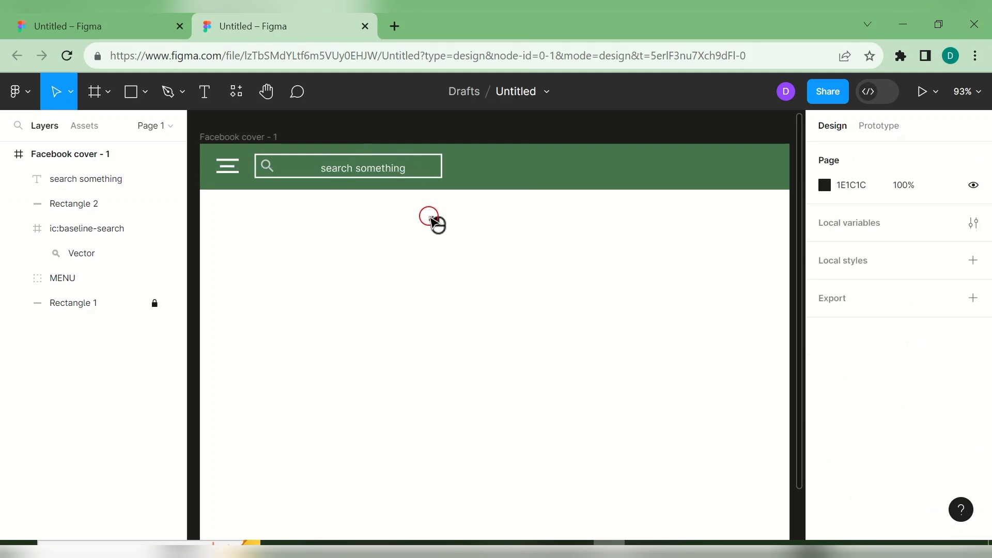
pyautogui.moveTo(382, 173); pyautogui.dragTo(335, 169)
pyautogui.doubleClick(336, 171)
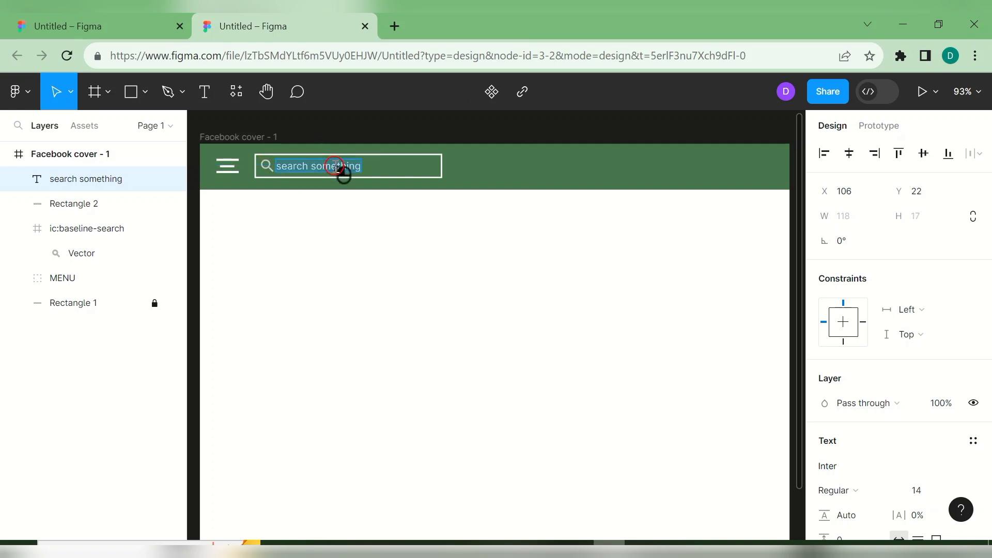
pyautogui.click(952, 490)
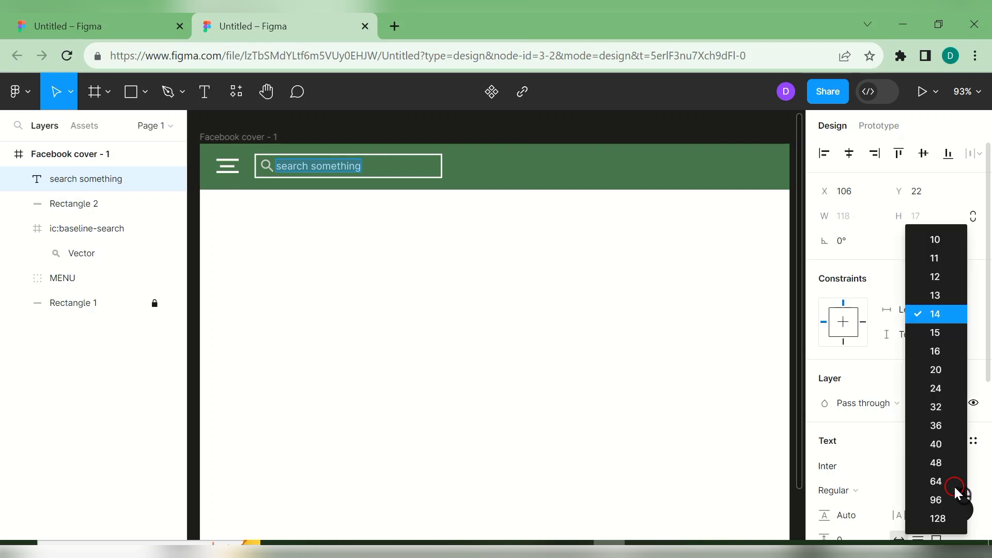
pyautogui.click(941, 277)
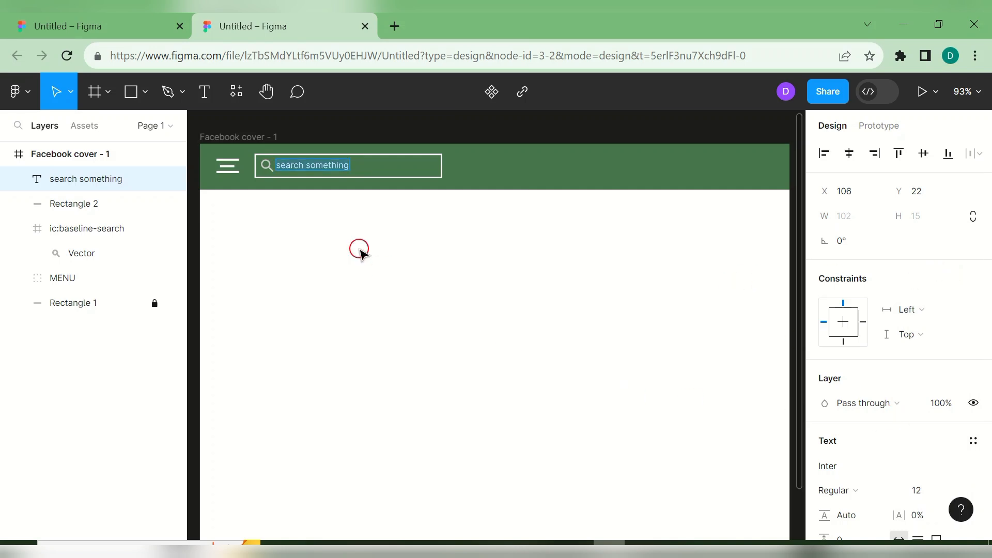
# - Set the placeholder text's fill opacity to 30%
pyautogui.moveTo(985, 284); pyautogui.dragTo(988, 462)
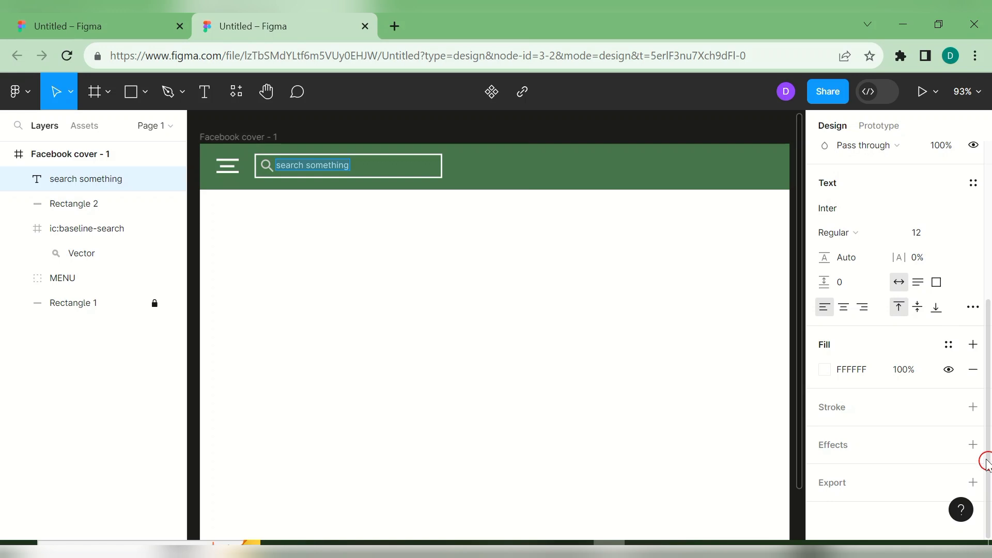
pyautogui.press('Return')
pyautogui.click(901, 371)
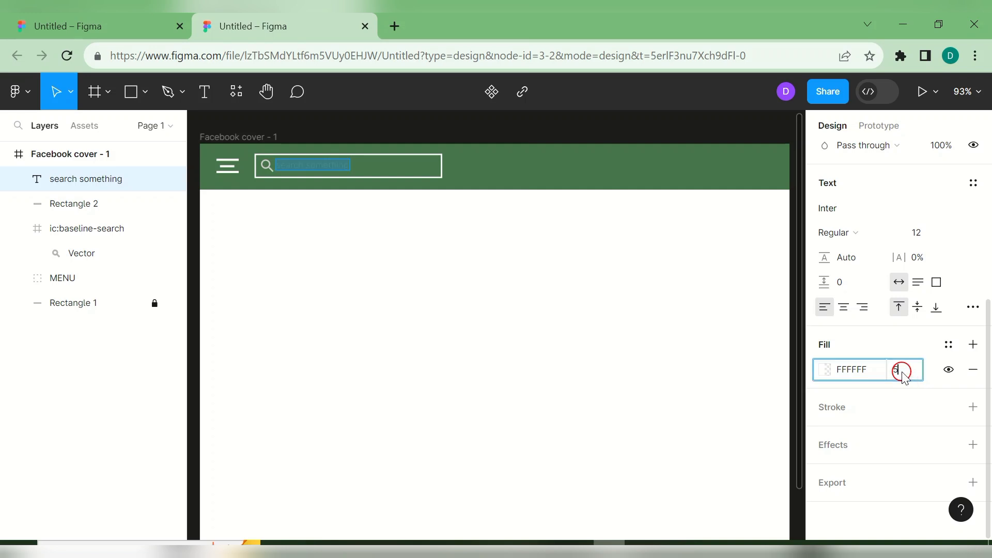
pyautogui.write('50')
pyautogui.press('Return')
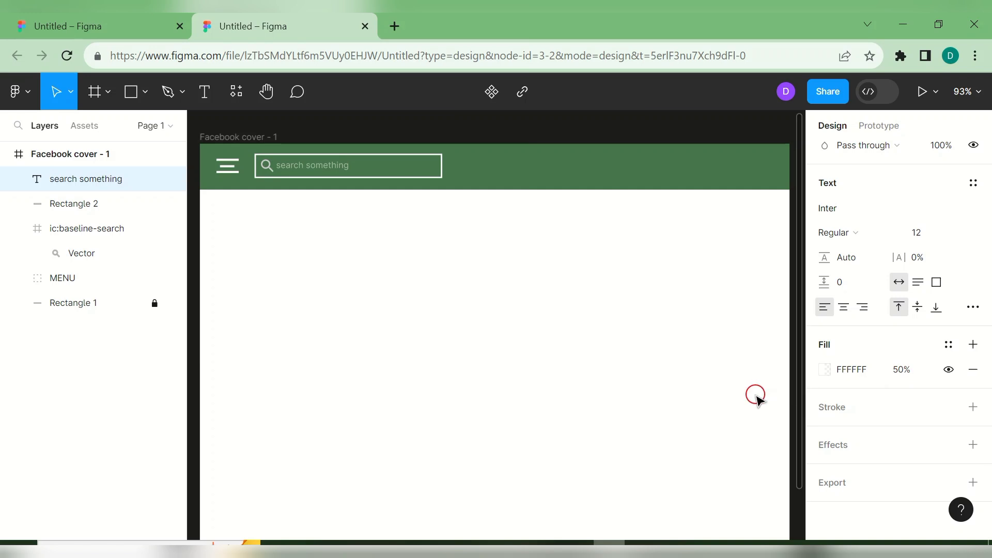
pyautogui.click(898, 378)
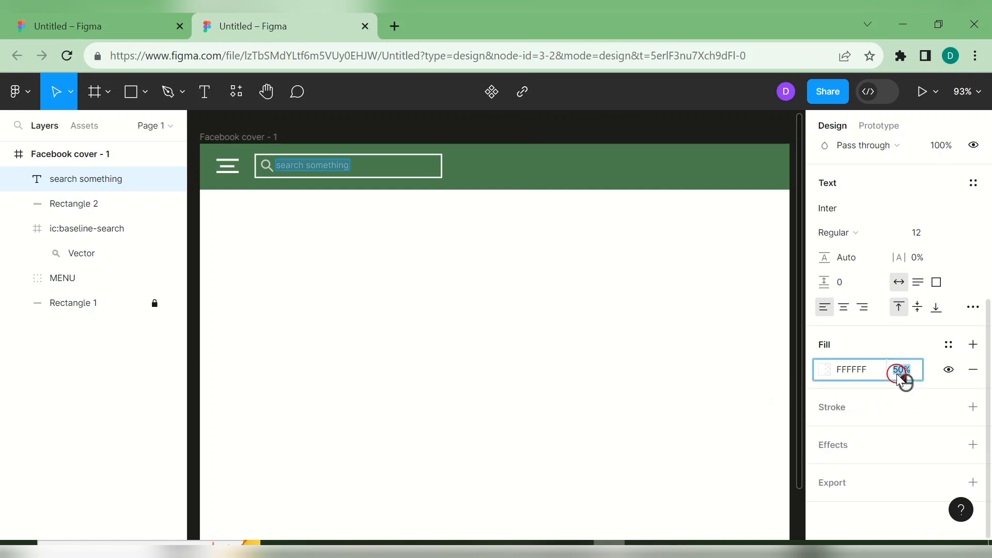
pyautogui.press('Return')
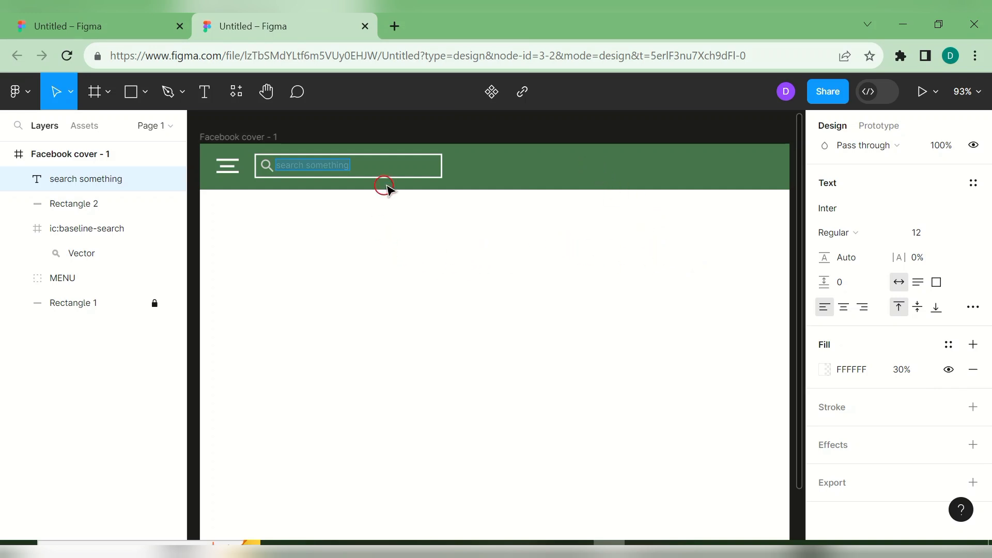
pyautogui.press('Escape')
# - Widen the search box outline to 336 × 34
pyautogui.click(442, 174)
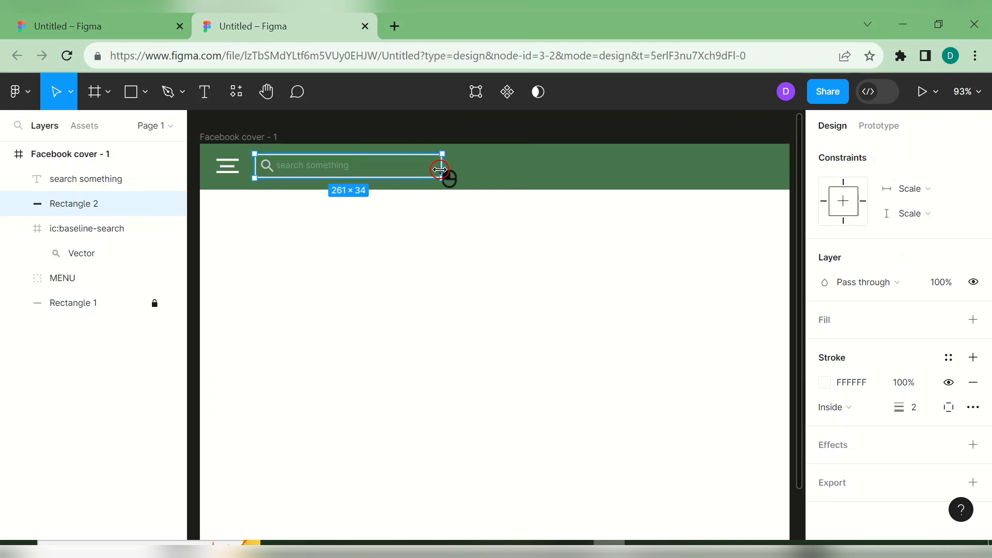
pyautogui.moveTo(440, 169); pyautogui.dragTo(496, 173)
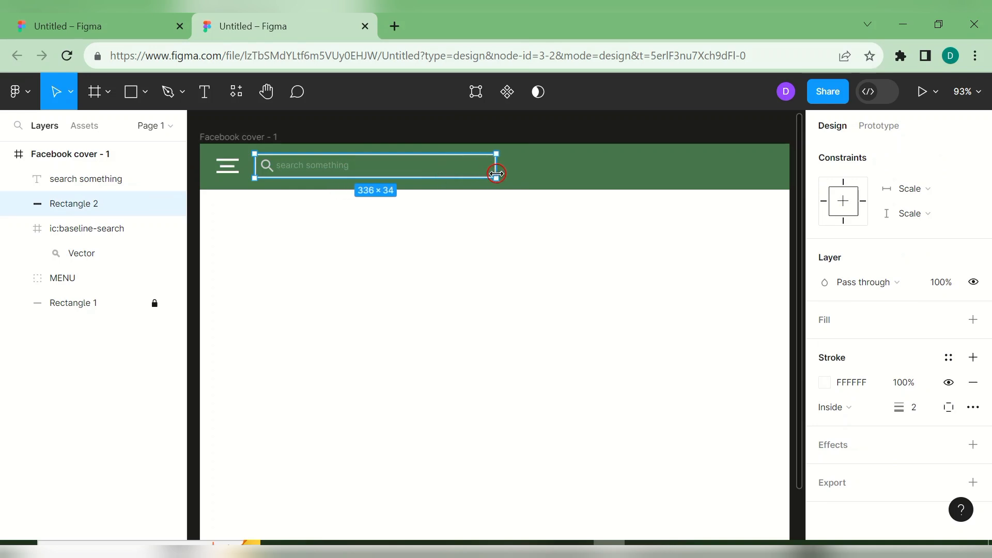
pyautogui.click(551, 175)
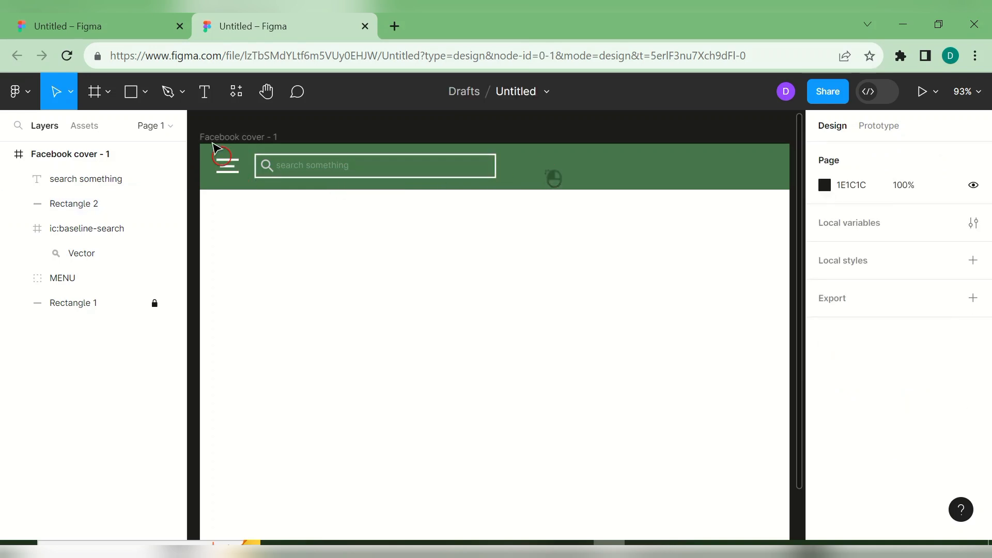
# - Type 'All Categories' in the search box, set it to size 15, and nudge it up into place
pyautogui.click(205, 93)
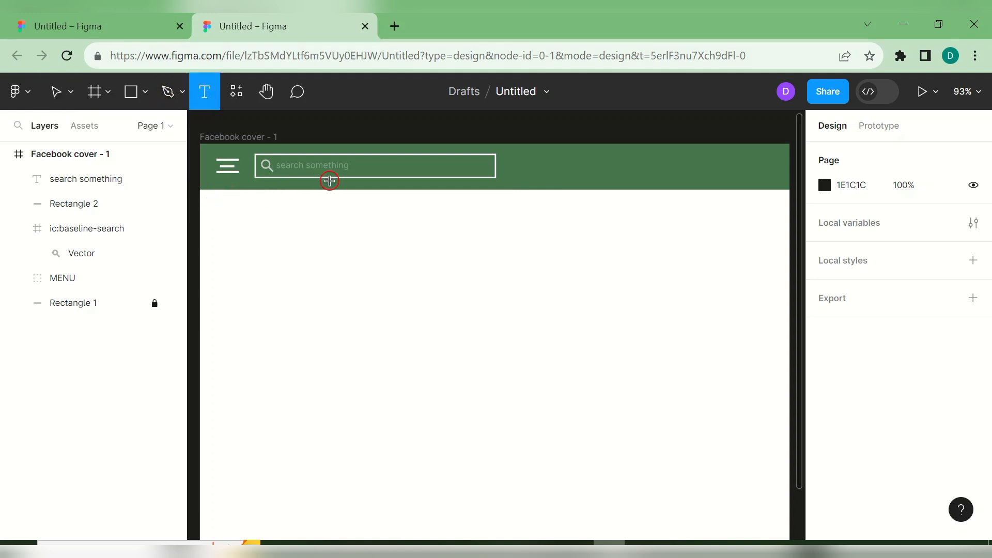
pyautogui.click(367, 168)
pyautogui.write('All Categories')
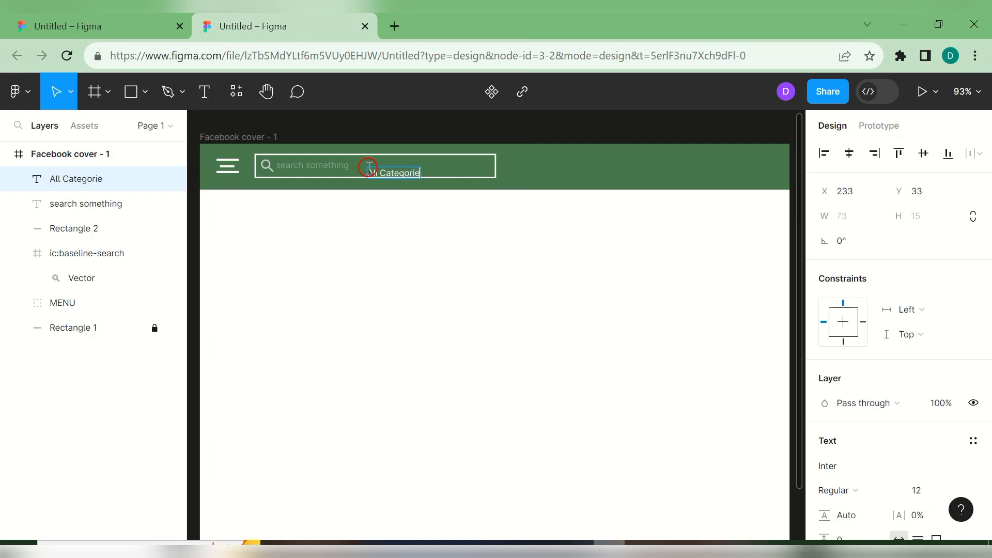
pyautogui.doubleClick(398, 180)
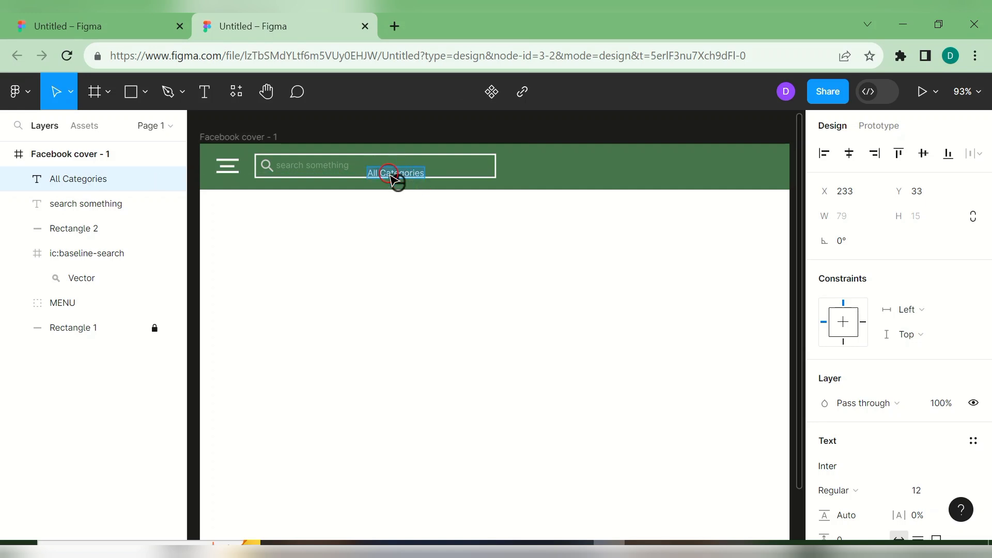
pyautogui.click(959, 491)
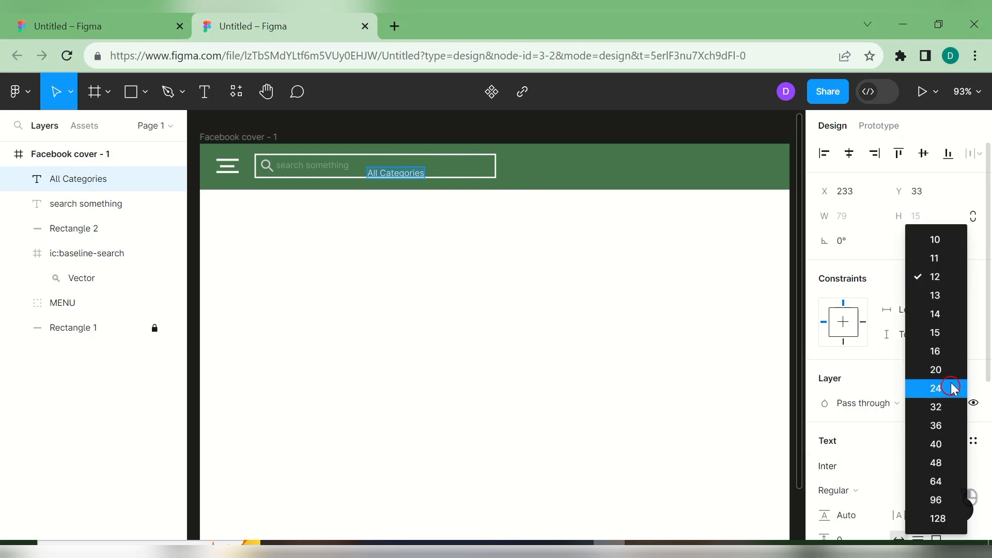
pyautogui.click(947, 334)
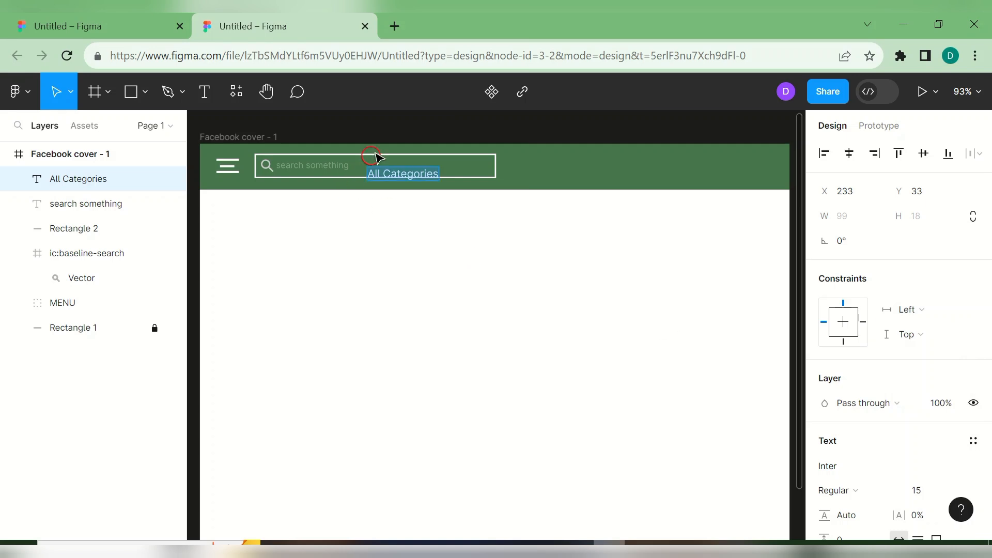
pyautogui.moveTo(411, 177); pyautogui.dragTo(408, 169)
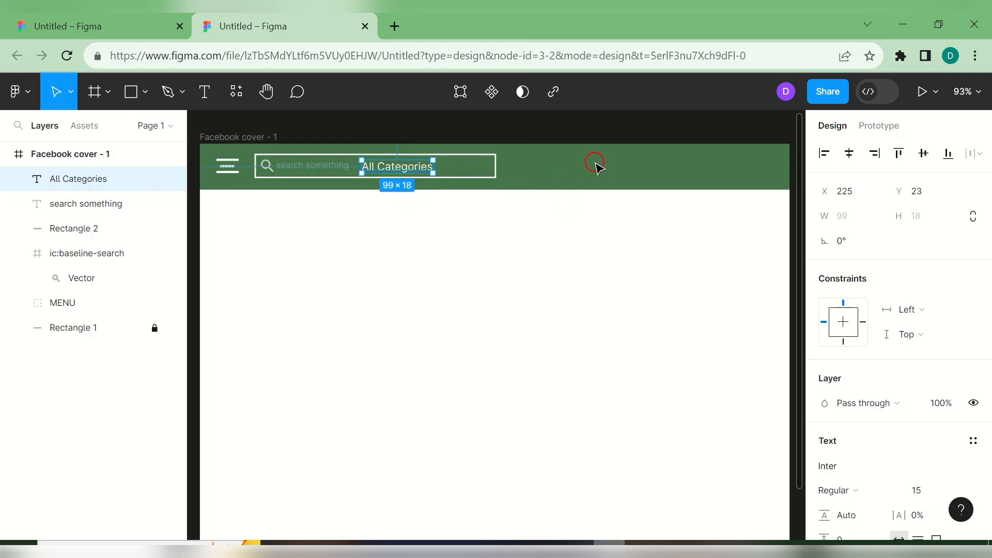
pyautogui.click(363, 253)
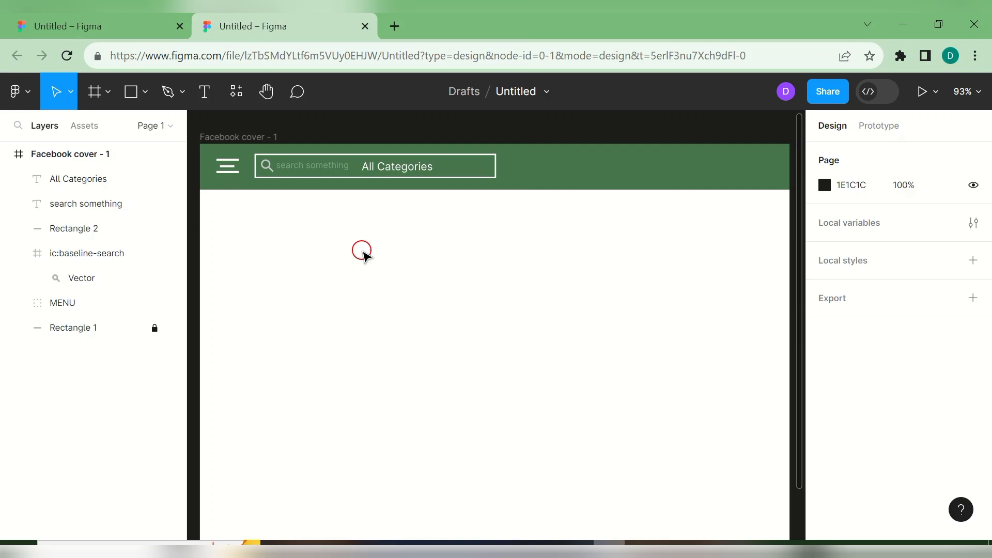
pyautogui.click(172, 93)
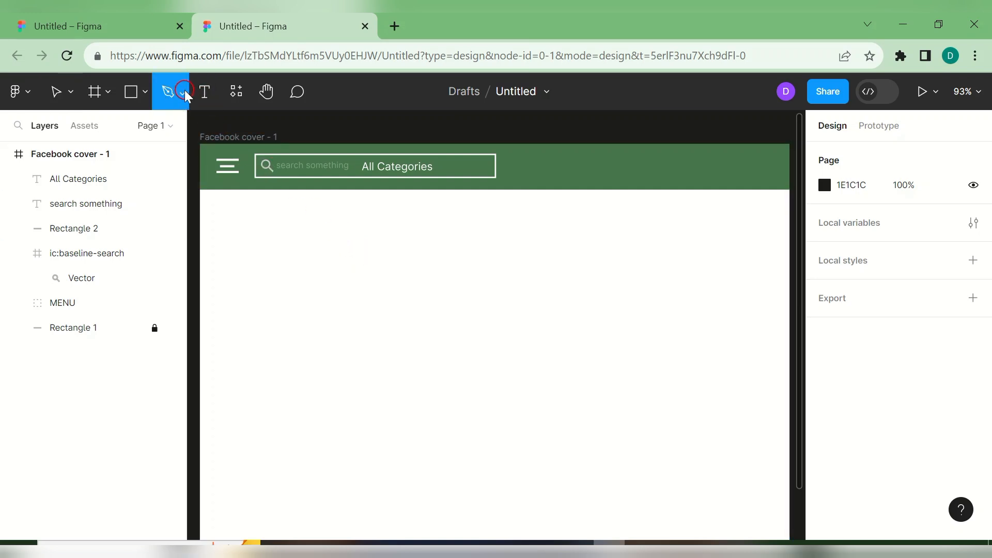
pyautogui.click(185, 94)
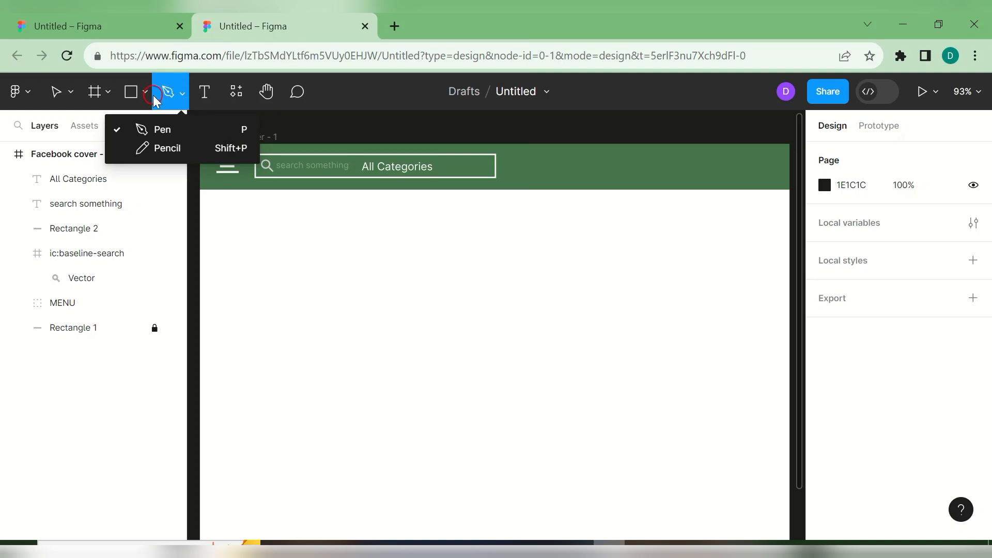
pyautogui.click(441, 165)
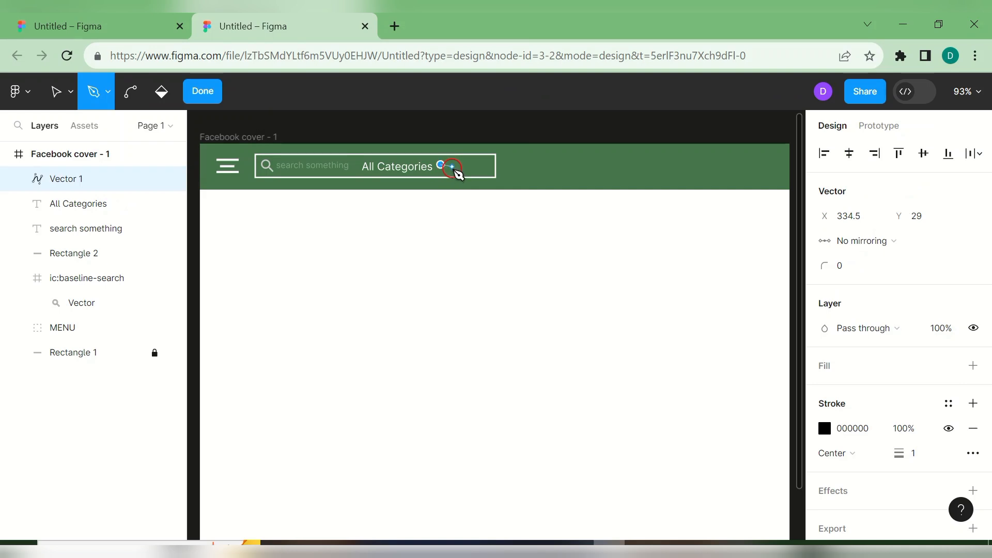
pyautogui.click(448, 173)
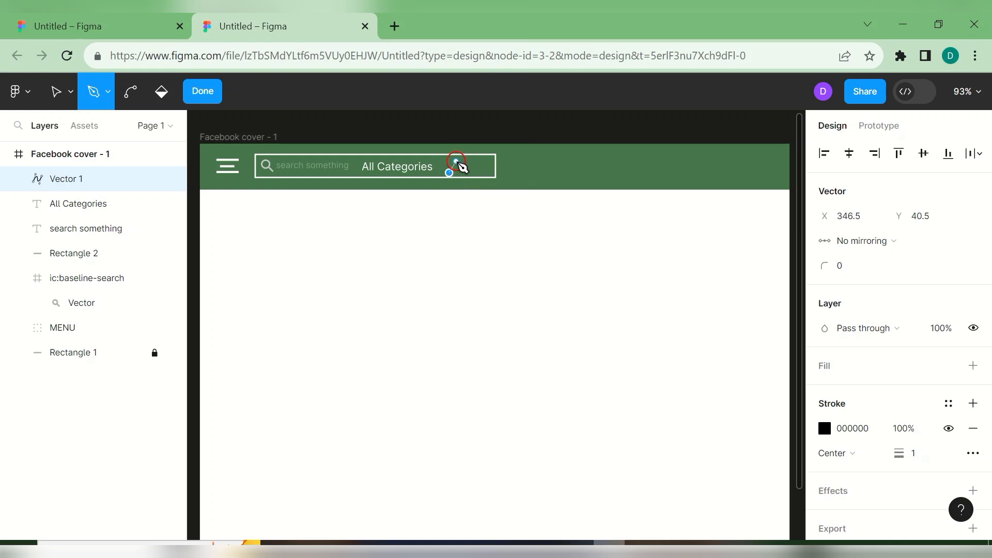
pyautogui.hotkey('ctrl', 'z')
pyautogui.click(442, 163)
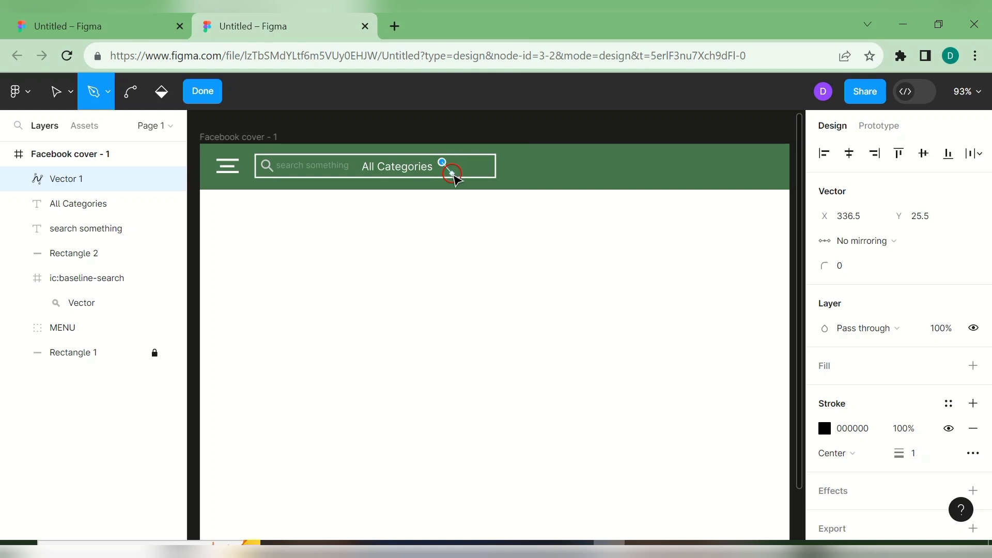
pyautogui.click(453, 174)
pyautogui.hotkey('ctrl', 'z')
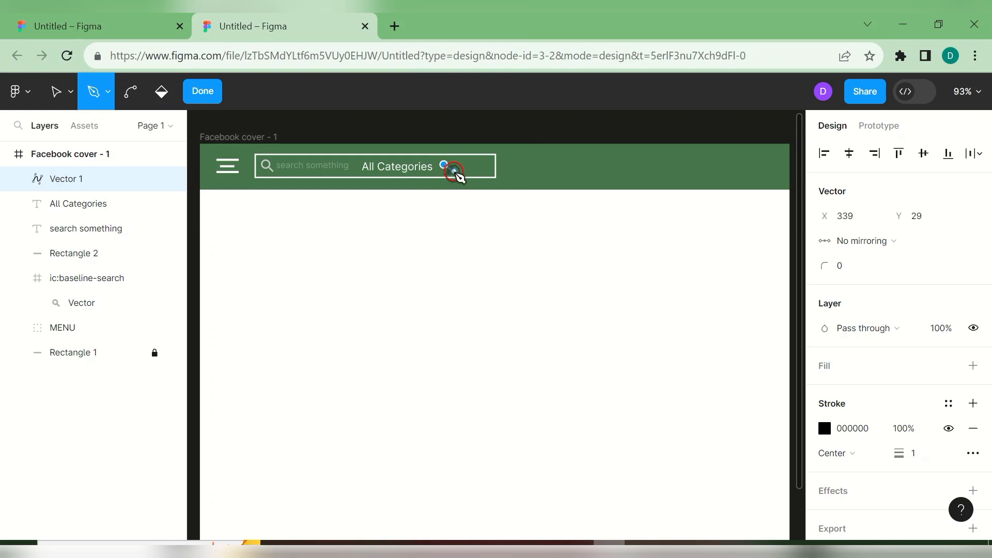
pyautogui.hotkey('ctrl', 'z')
pyautogui.hotkey('ctrl', 'shift', 'z')
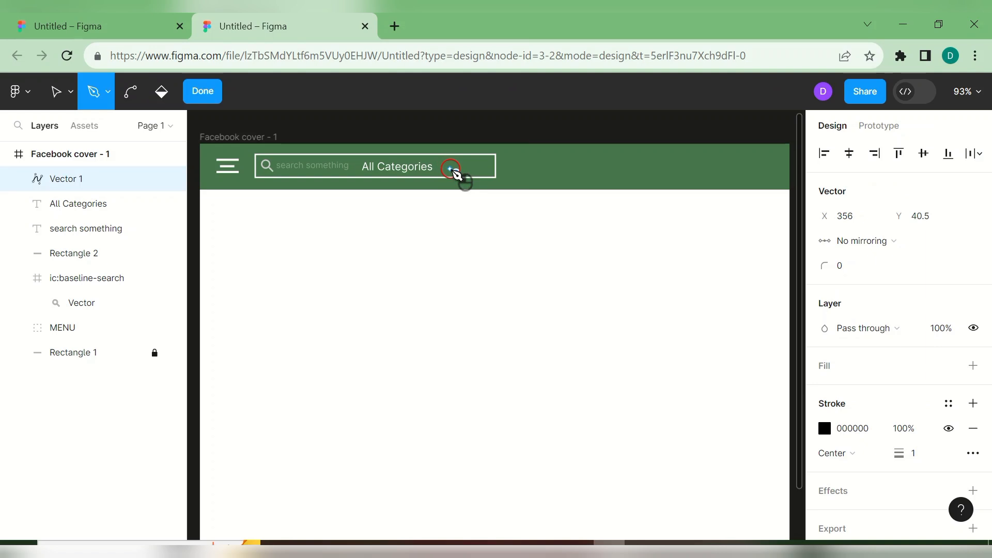
pyautogui.hotkey('ctrl', 'z')
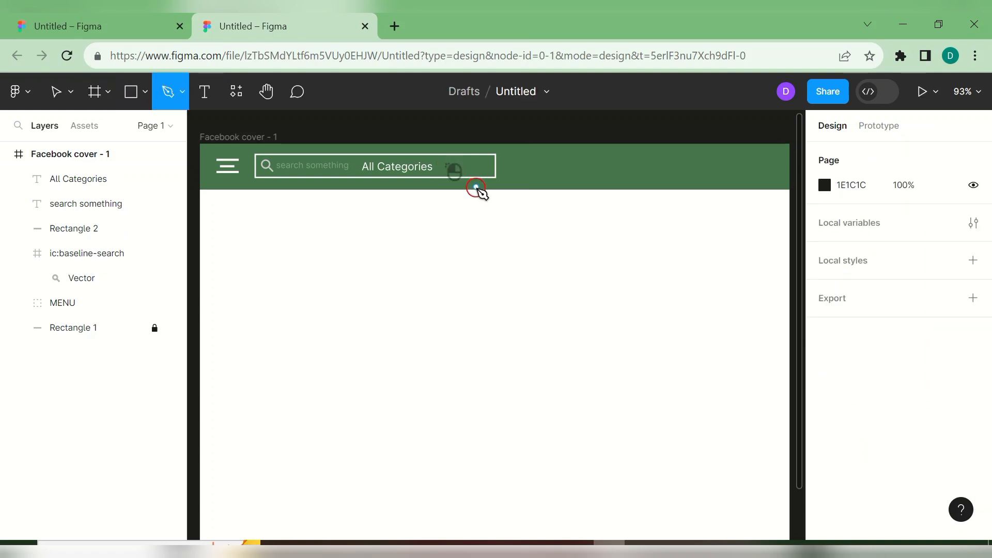
pyautogui.click(489, 216)
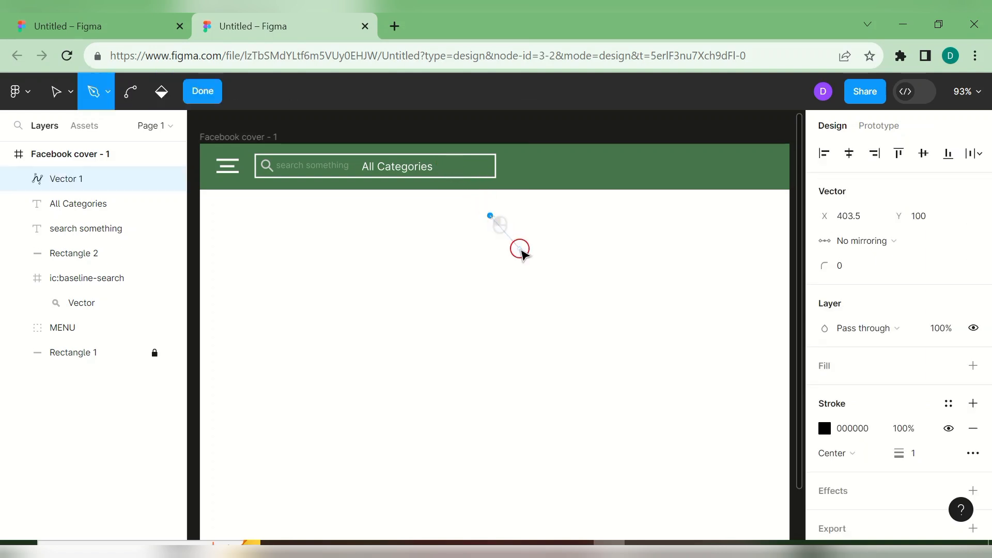
pyautogui.click(519, 248)
pyautogui.click(540, 270)
pyautogui.moveTo(541, 270)
pyautogui.mouseDown()
pyautogui.moveTo(541, 261)
pyautogui.moveTo(547, 272)
pyautogui.mouseUp()
pyautogui.hotkey('ctrl', 'z')
pyautogui.click(533, 268)
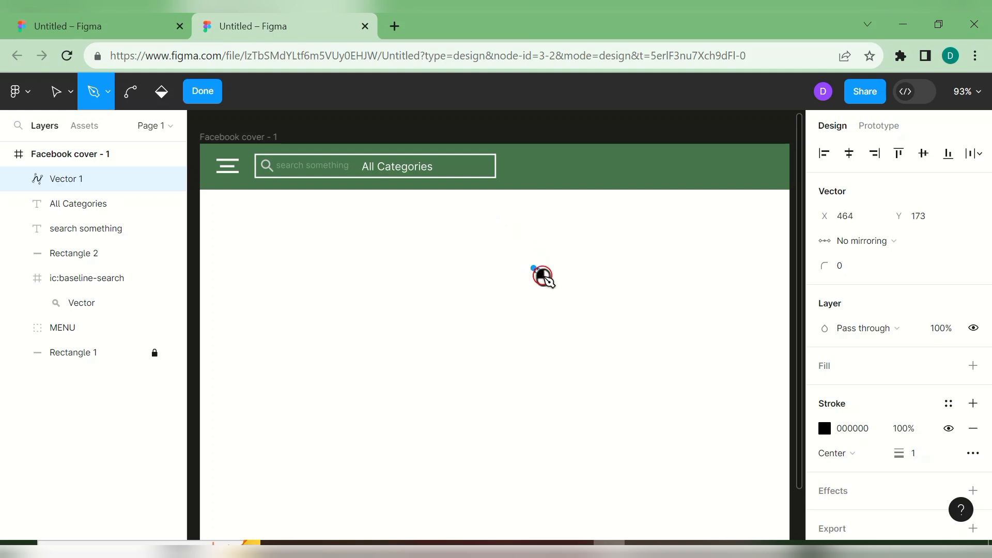
pyautogui.moveTo(576, 312); pyautogui.dragTo(577, 311)
pyautogui.click(597, 254)
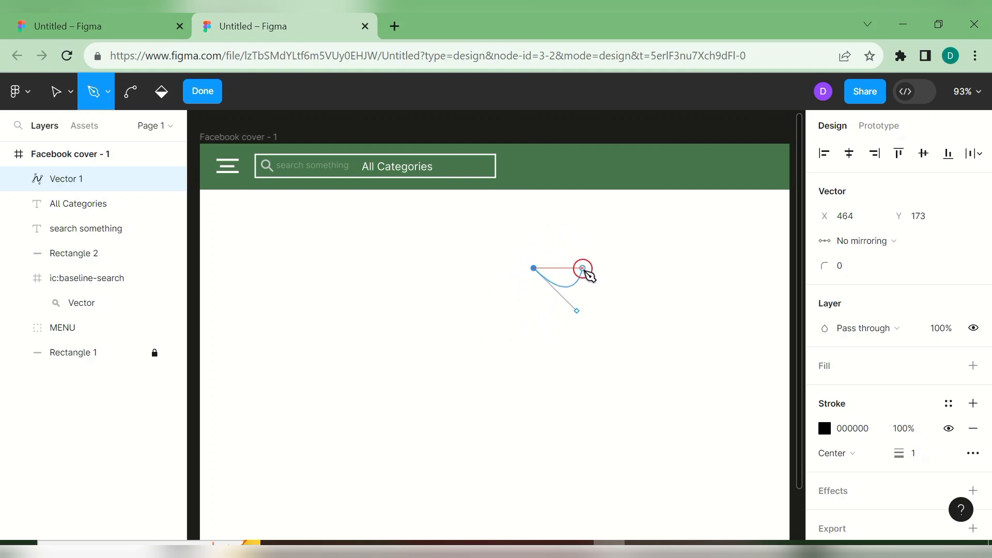
pyautogui.click(577, 309)
pyautogui.moveTo(577, 307); pyautogui.dragTo(604, 336)
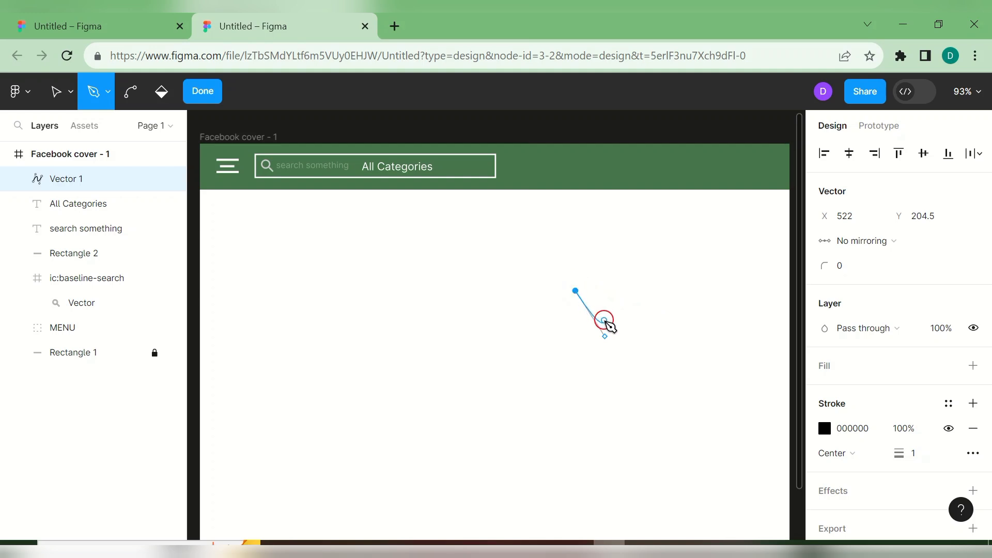
pyautogui.click(594, 275)
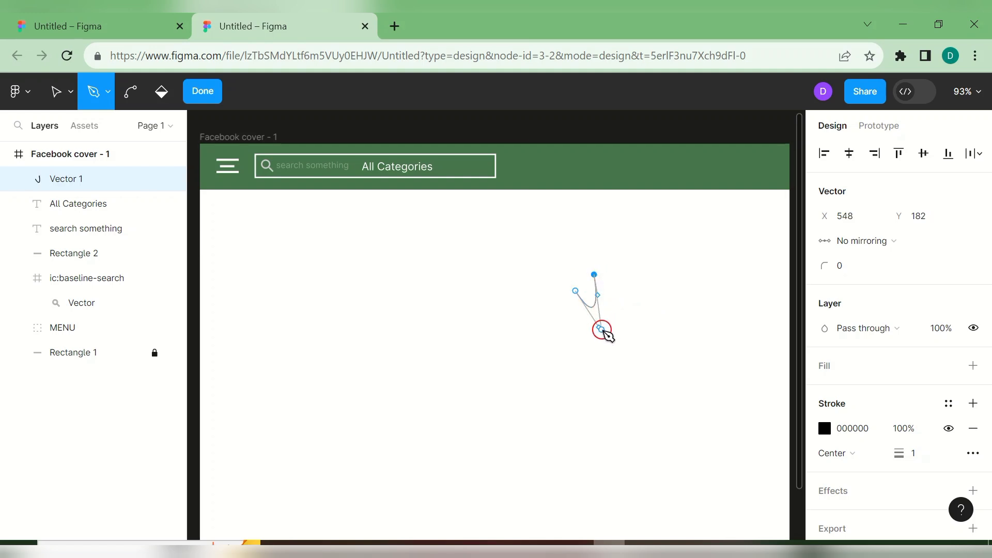
pyautogui.moveTo(668, 315); pyautogui.dragTo(673, 323)
pyautogui.click(557, 306)
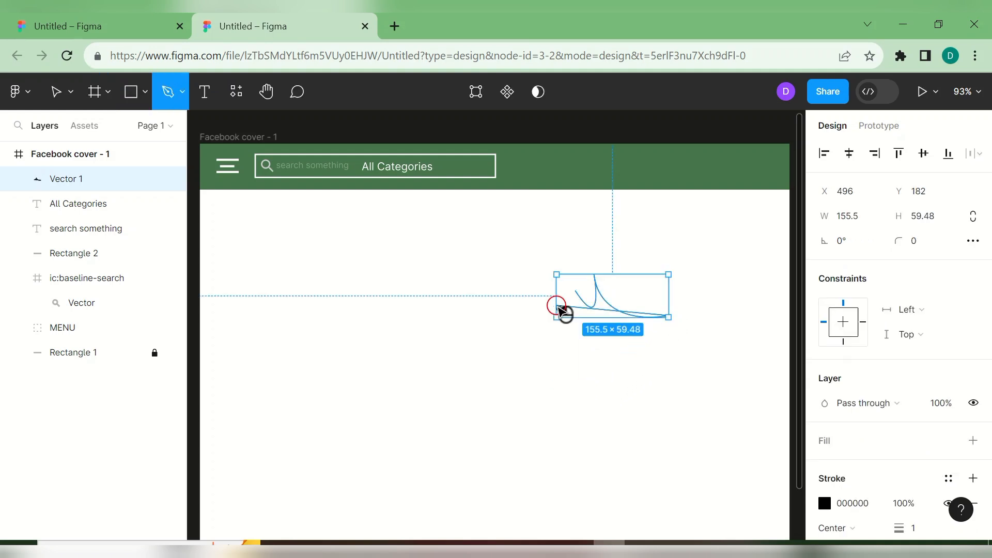
pyautogui.click(557, 306)
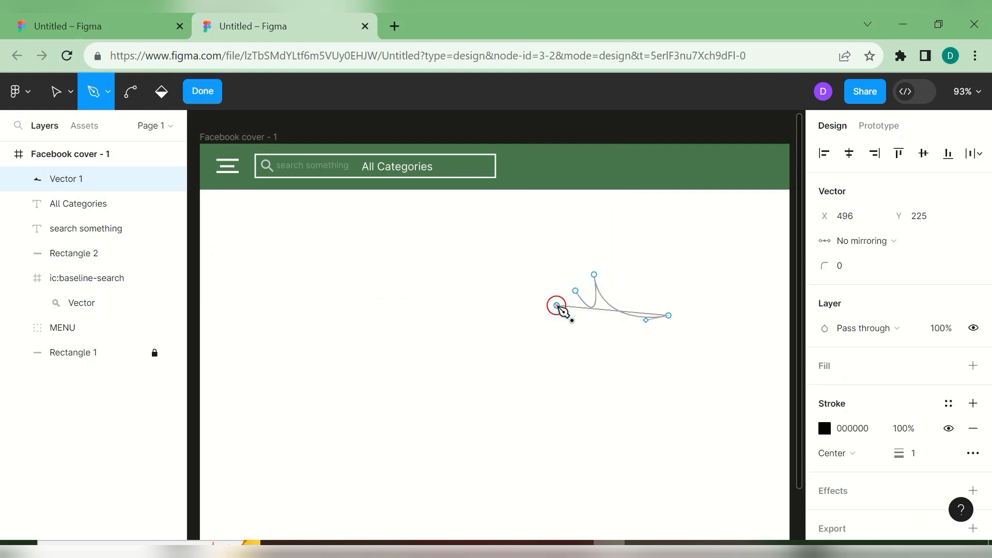
pyautogui.hotkey('ctrl', 'z')
pyautogui.hotkey('ctrl', 'z')
pyautogui.hotkey('ctrl', 'z')
pyautogui.hotkey('ctrl', 'z')
pyautogui.hotkey('ctrl', 'z')
pyautogui.click(557, 306)
pyautogui.hotkey('ctrl', 'z')
pyautogui.hotkey('ctrl', 'z')
pyautogui.click(557, 306)
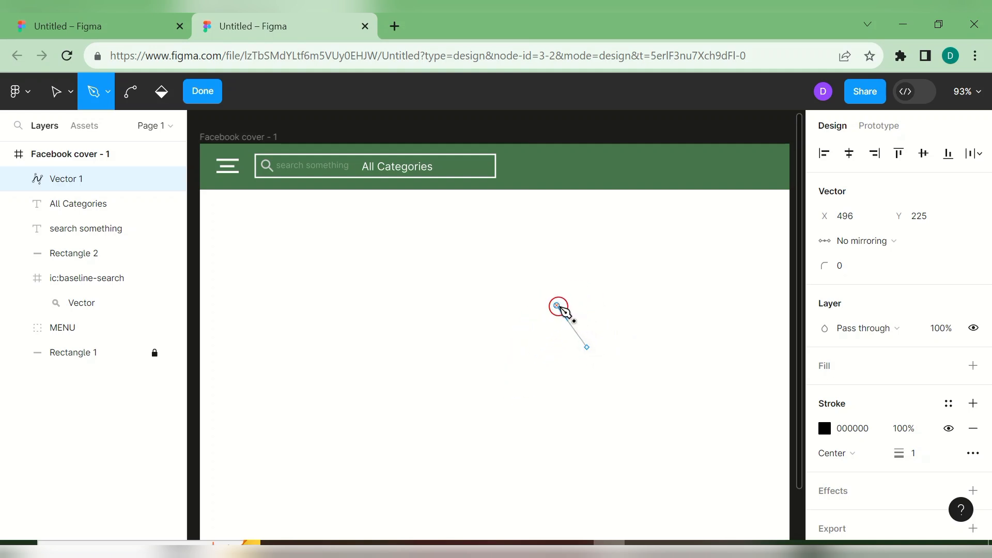
pyautogui.click(599, 306)
pyautogui.click(605, 309)
pyautogui.click(590, 290)
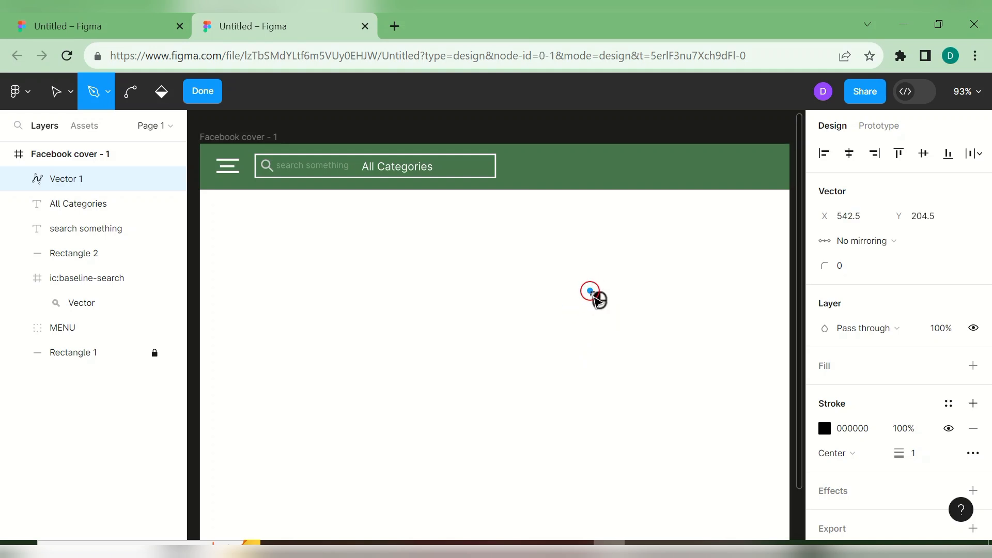
pyautogui.press('Escape')
pyautogui.click(602, 327)
pyautogui.moveTo(602, 253)
pyautogui.mouseDown()
pyautogui.moveTo(642, 303)
pyautogui.moveTo(603, 246)
pyautogui.moveTo(617, 274)
pyautogui.moveTo(600, 255)
pyautogui.moveTo(560, 300)
pyautogui.moveTo(595, 257)
pyautogui.mouseUp()
pyautogui.hotkey('ctrl', 'z')
pyautogui.hotkey('ctrl', 'z')
pyautogui.hotkey('ctrl', 'z')
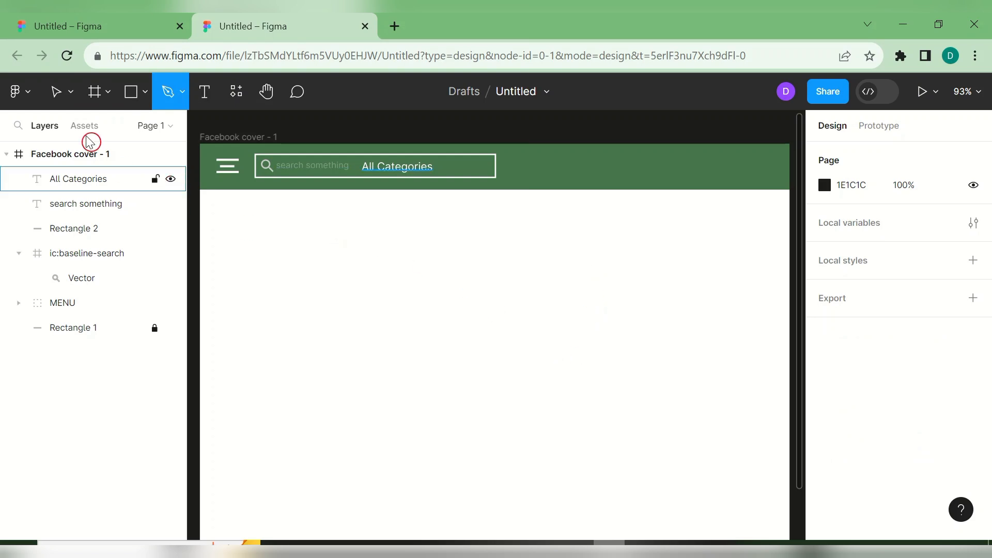
# - Add a 'v' text layer just after All Categories inside the search box
pyautogui.click(58, 92)
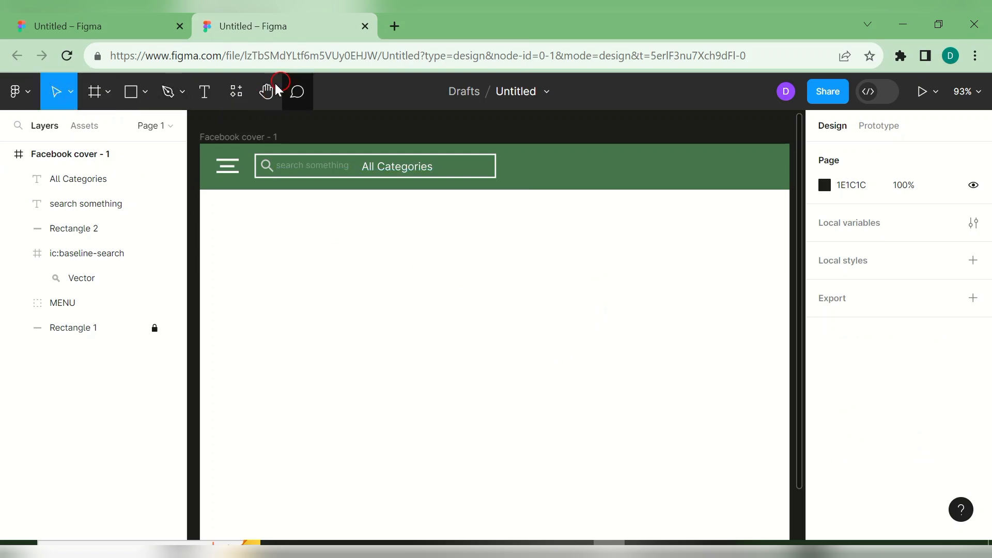
pyautogui.click(204, 103)
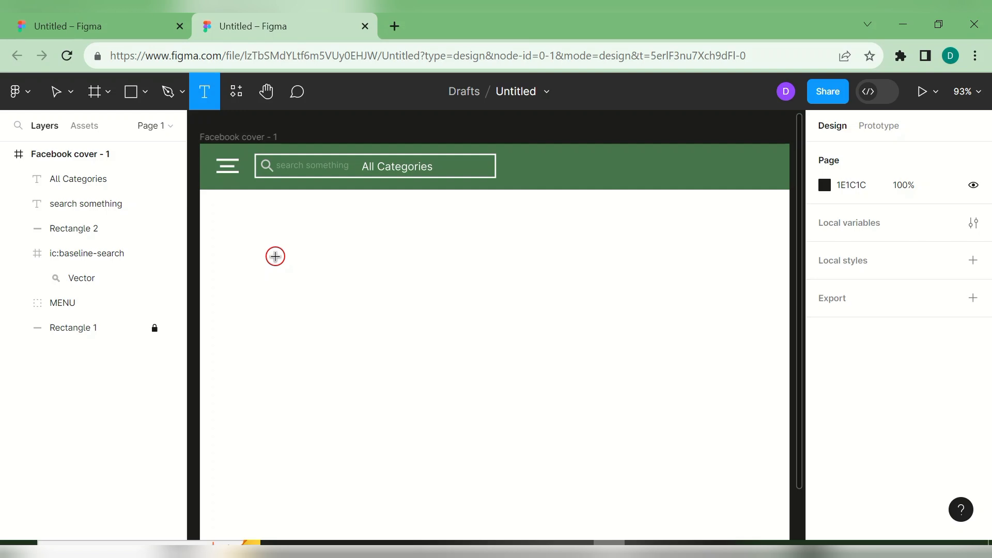
pyautogui.press('v')
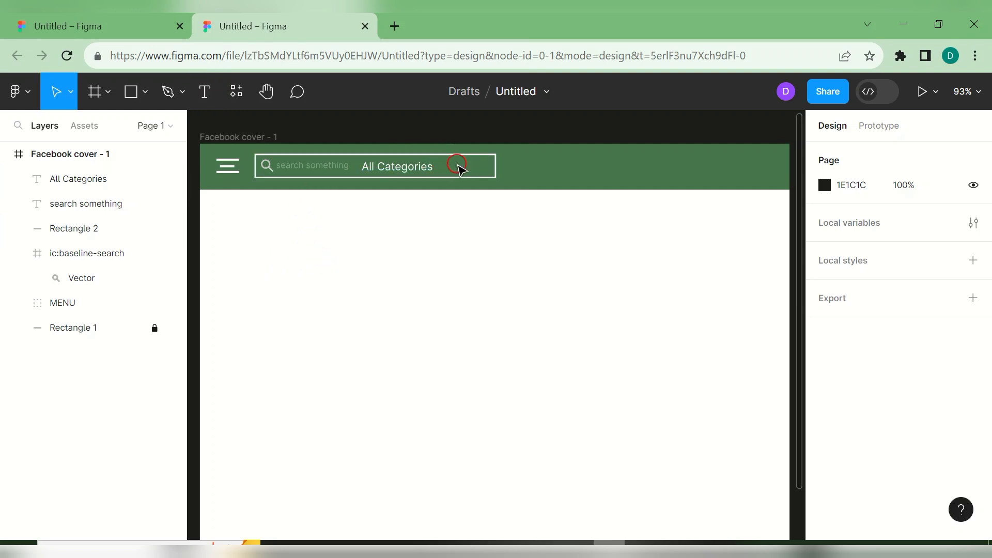
pyautogui.click(214, 92)
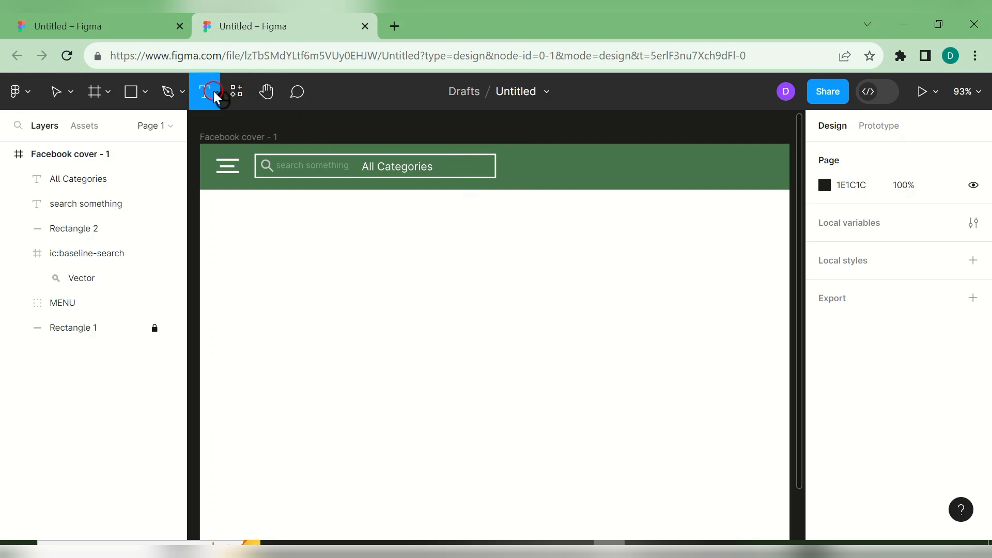
pyautogui.click(448, 168)
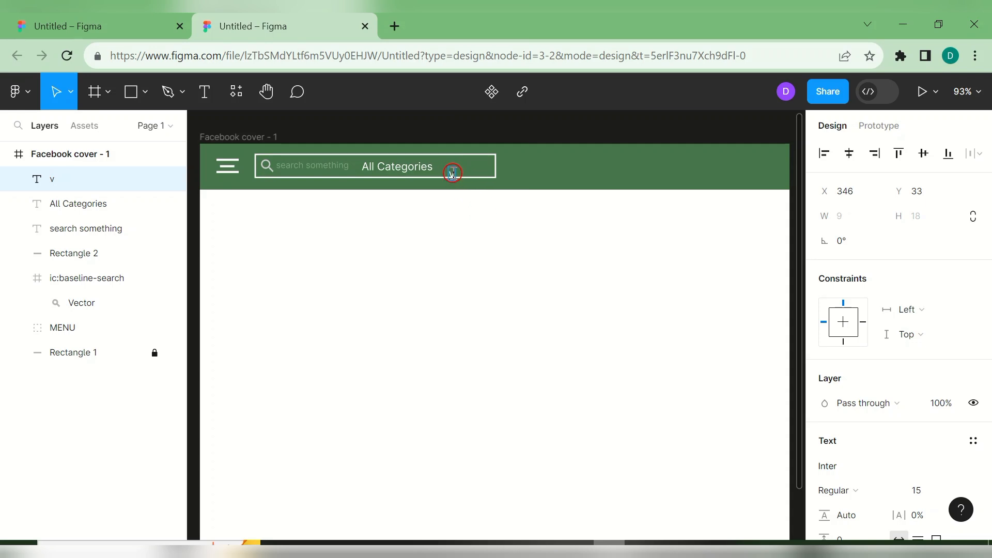
pyautogui.press('Escape')
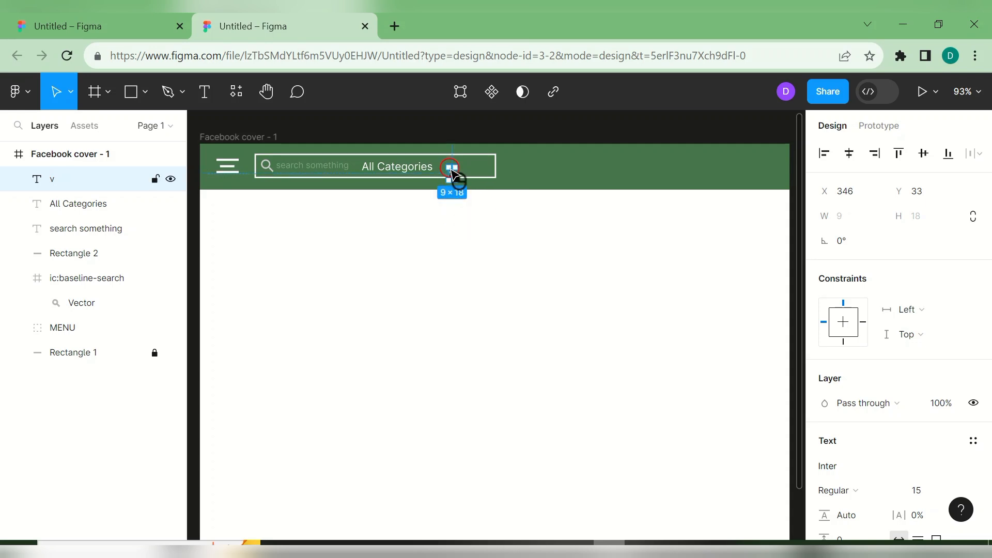
pyautogui.moveTo(450, 171); pyautogui.dragTo(449, 166)
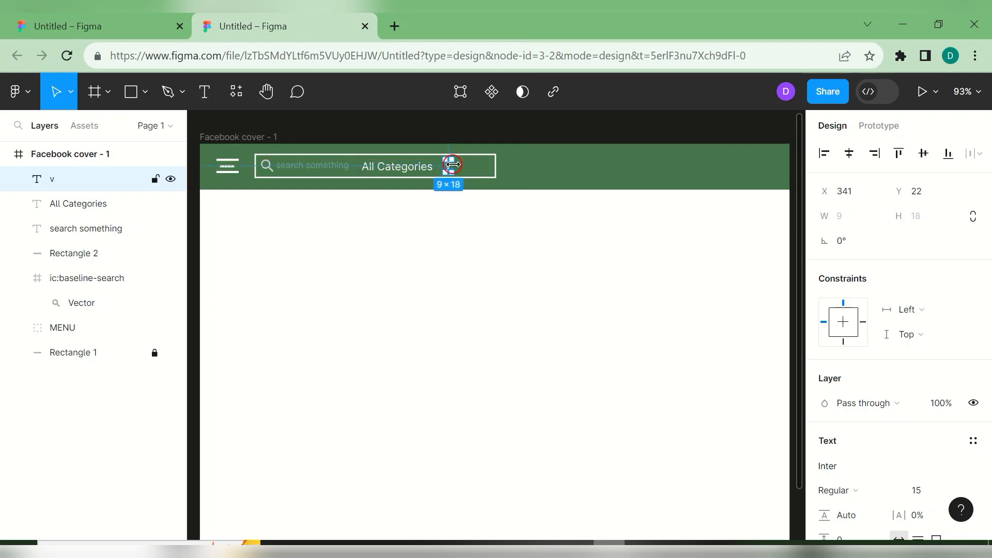
pyautogui.moveTo(454, 164)
pyautogui.mouseDown()
pyautogui.moveTo(466, 165)
pyautogui.moveTo(456, 165)
pyautogui.mouseUp()
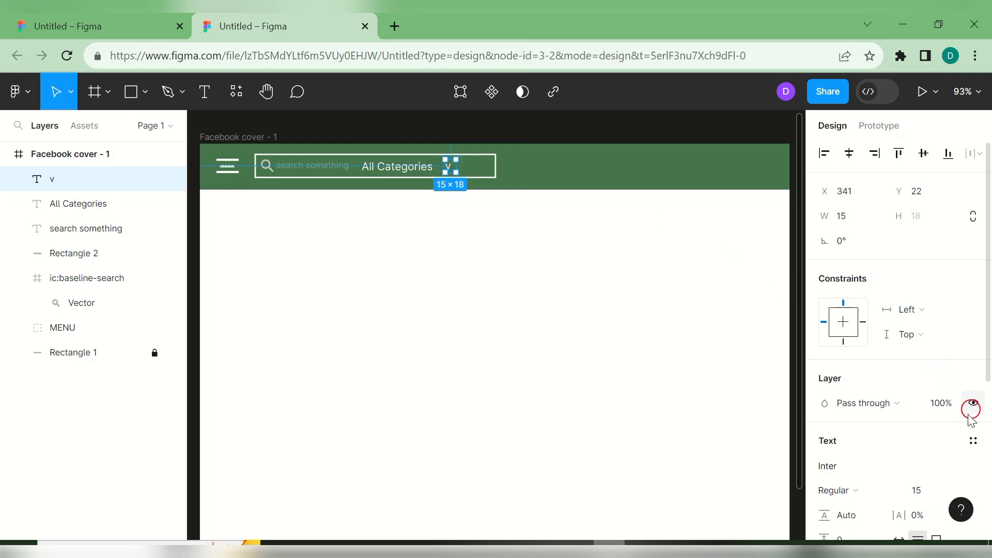
# - Set the v to font size 20 and width 20, aligned with the other texts
pyautogui.click(957, 489)
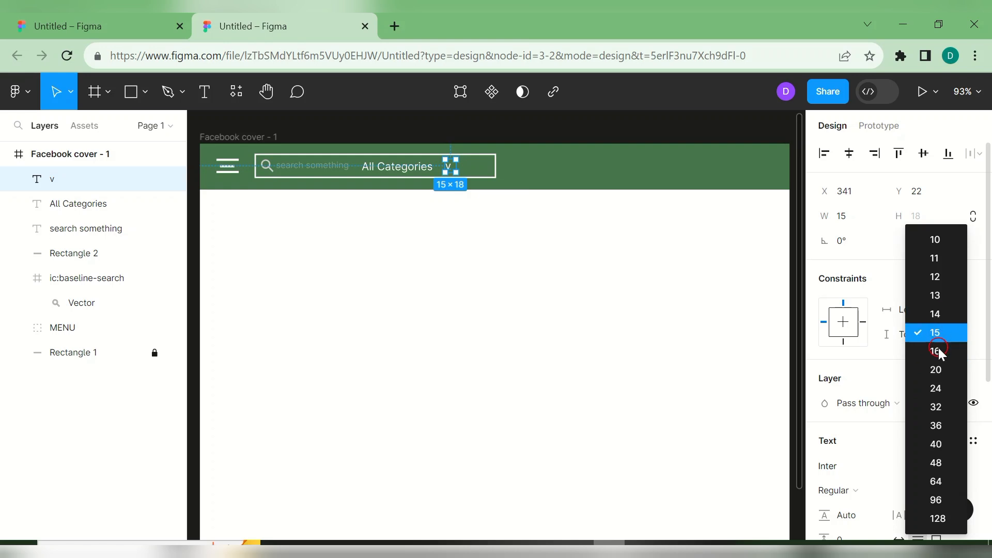
pyautogui.click(936, 370)
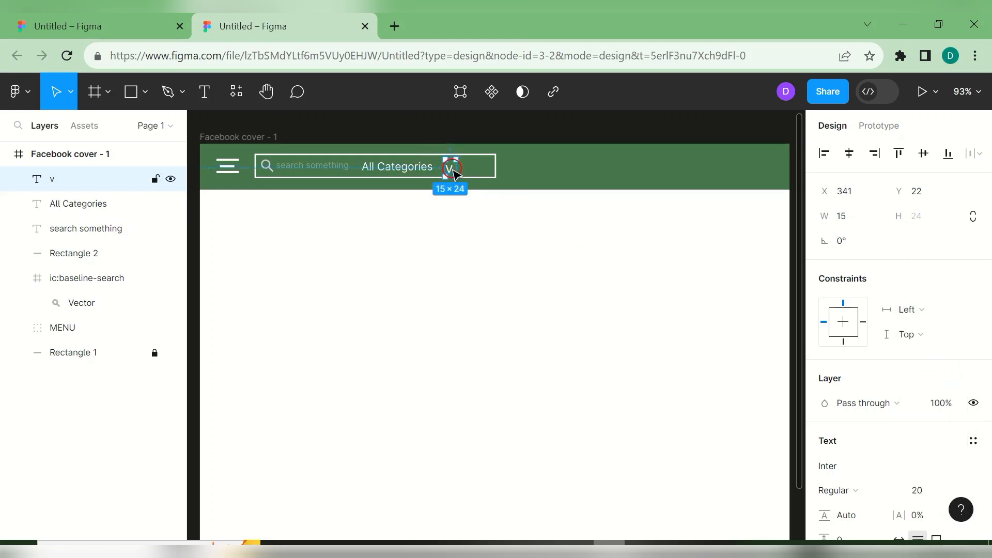
pyautogui.moveTo(452, 167); pyautogui.dragTo(457, 171)
pyautogui.click(506, 214)
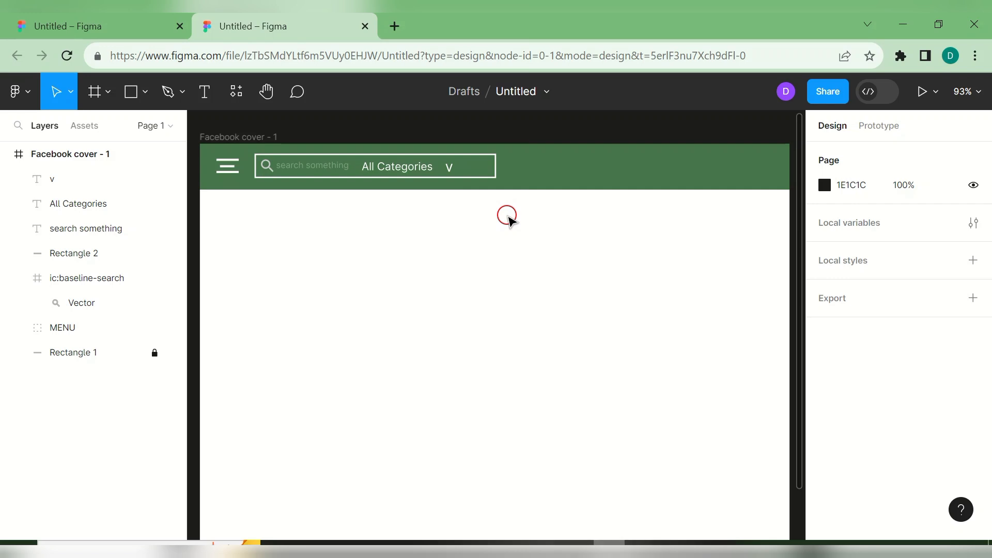
pyautogui.click(453, 171)
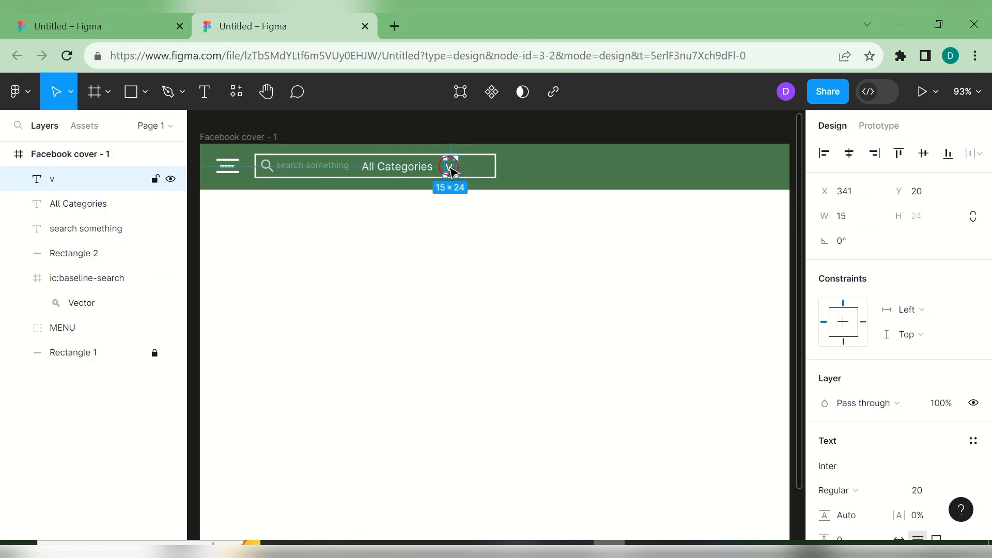
pyautogui.doubleClick(451, 170)
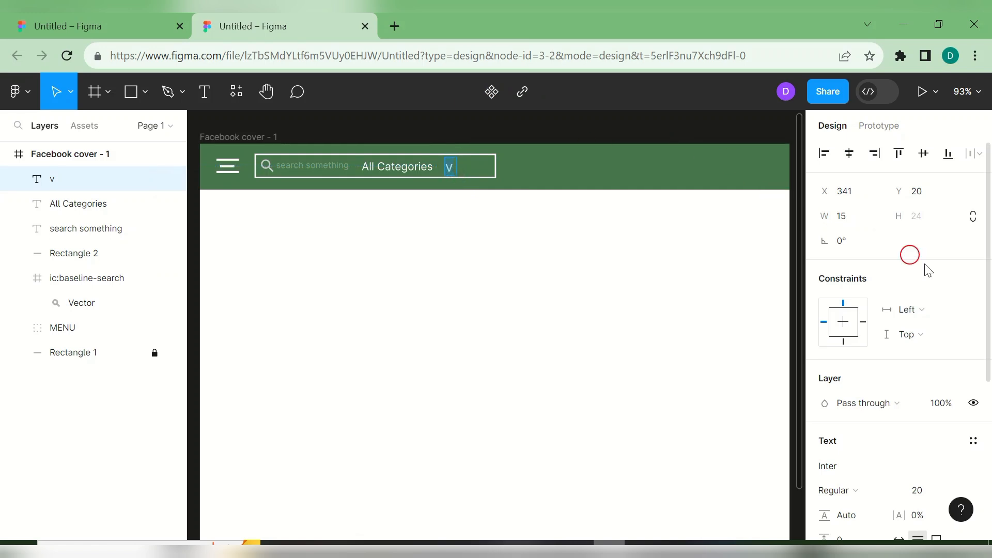
pyautogui.click(848, 216)
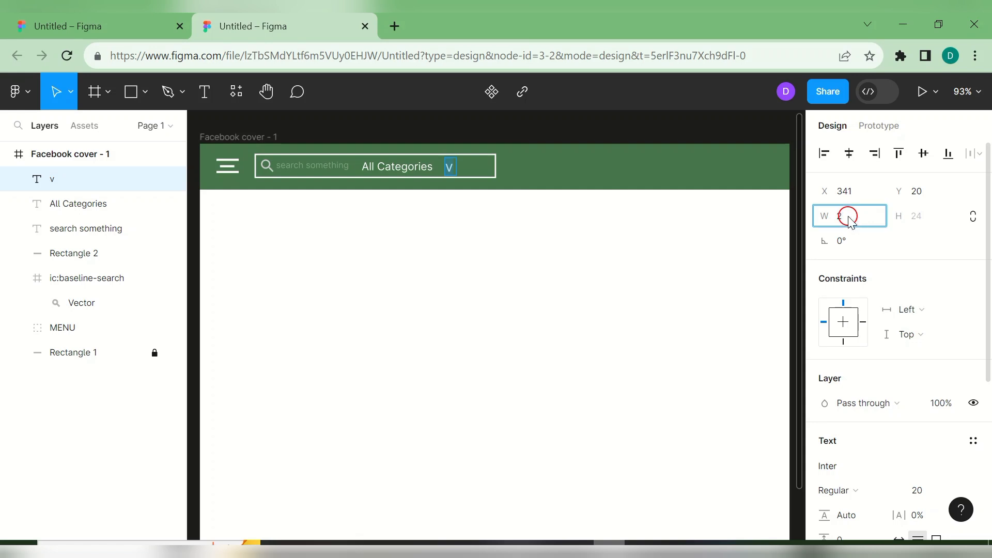
pyautogui.press('Return')
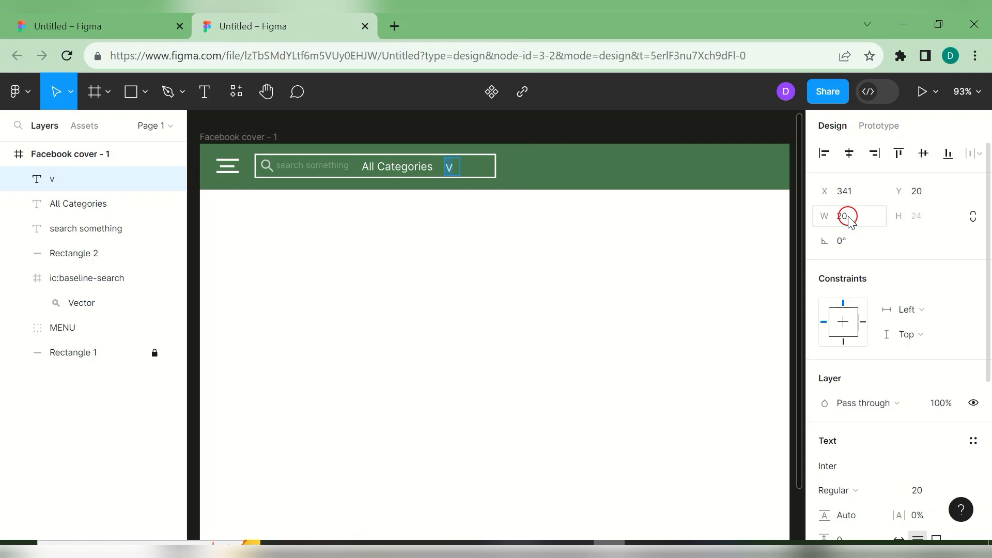
pyautogui.press('Return')
pyautogui.hotkey('ctrl', 'z')
pyautogui.click(612, 285)
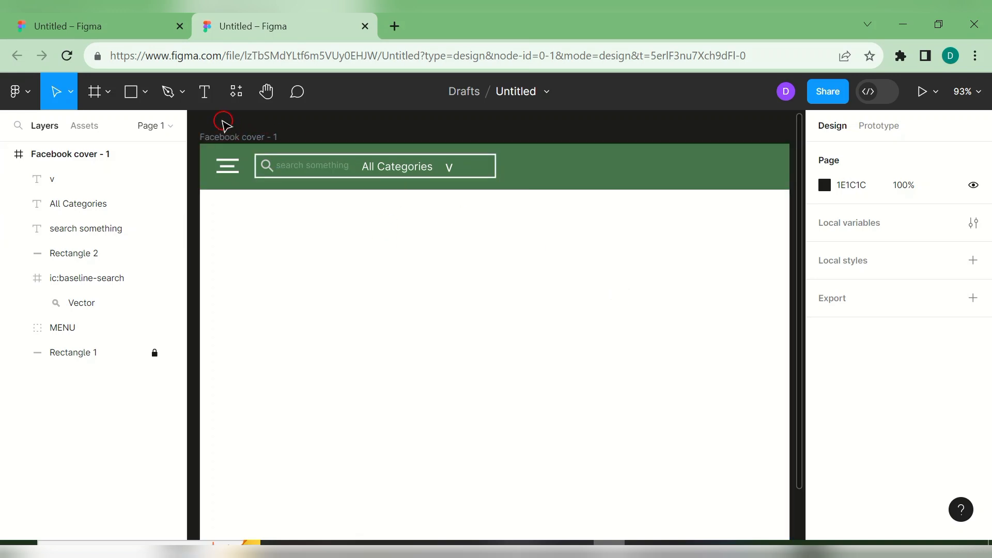
# - Draw a small rectangle at the search bar's right end
pyautogui.click(149, 92)
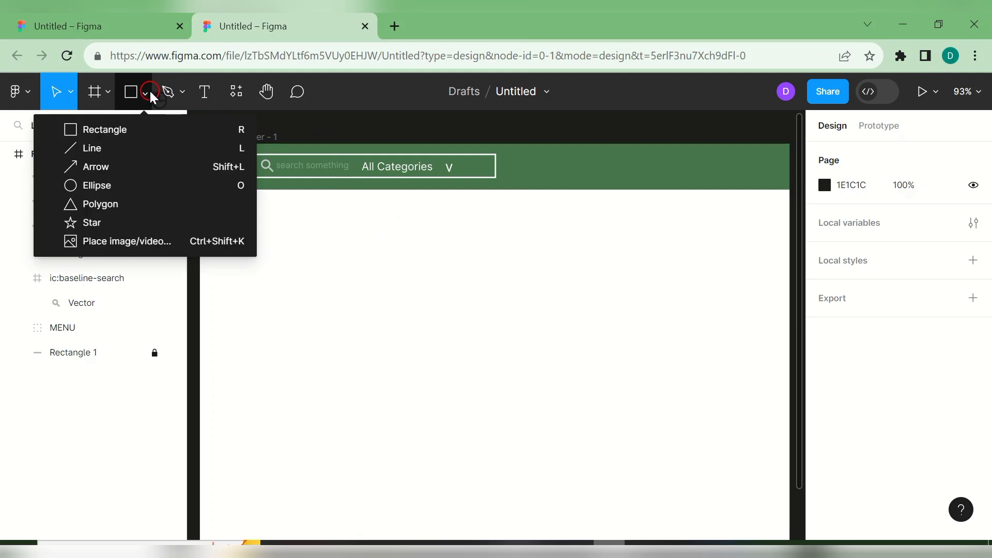
pyautogui.click(145, 130)
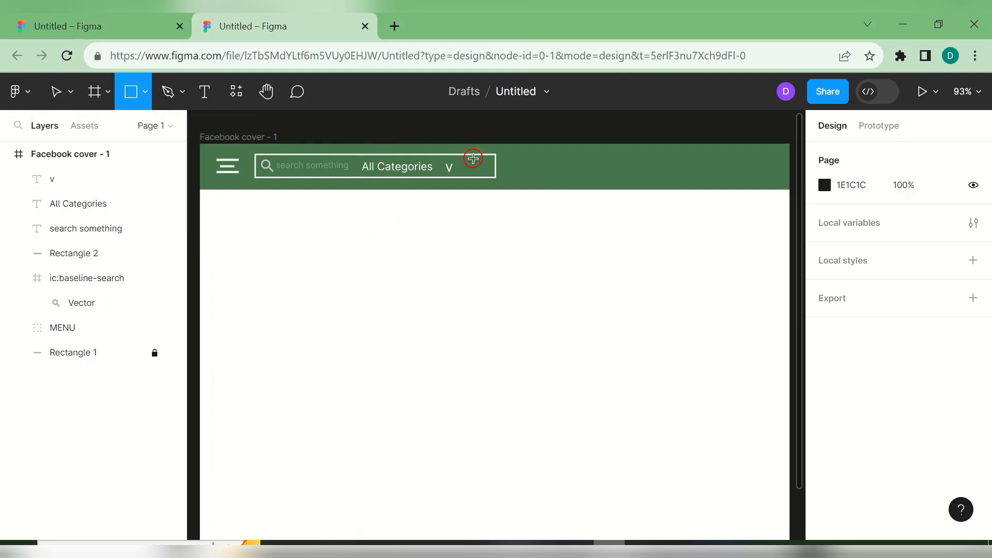
pyautogui.moveTo(469, 166)
pyautogui.mouseDown()
pyautogui.moveTo(491, 189)
pyautogui.moveTo(475, 160)
pyautogui.mouseUp()
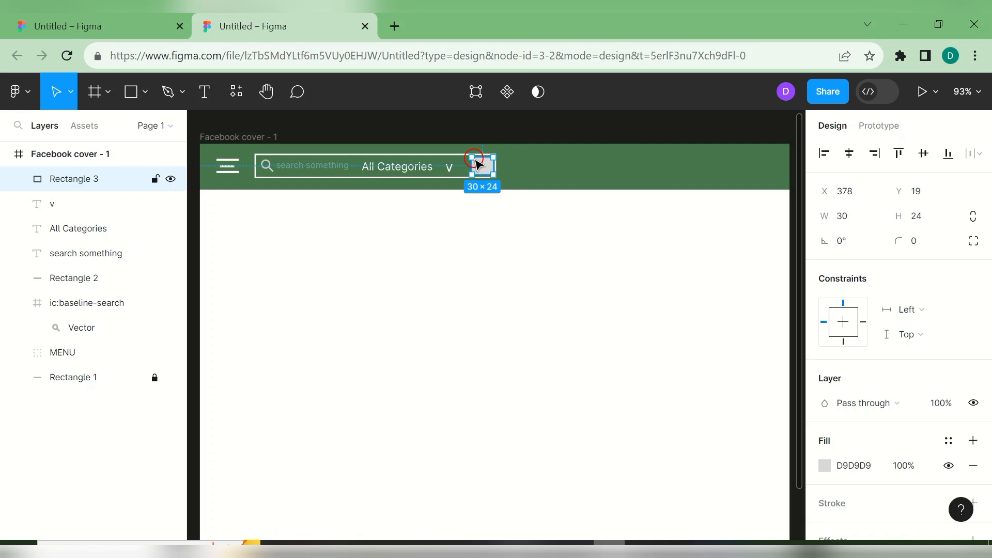
pyautogui.click(554, 223)
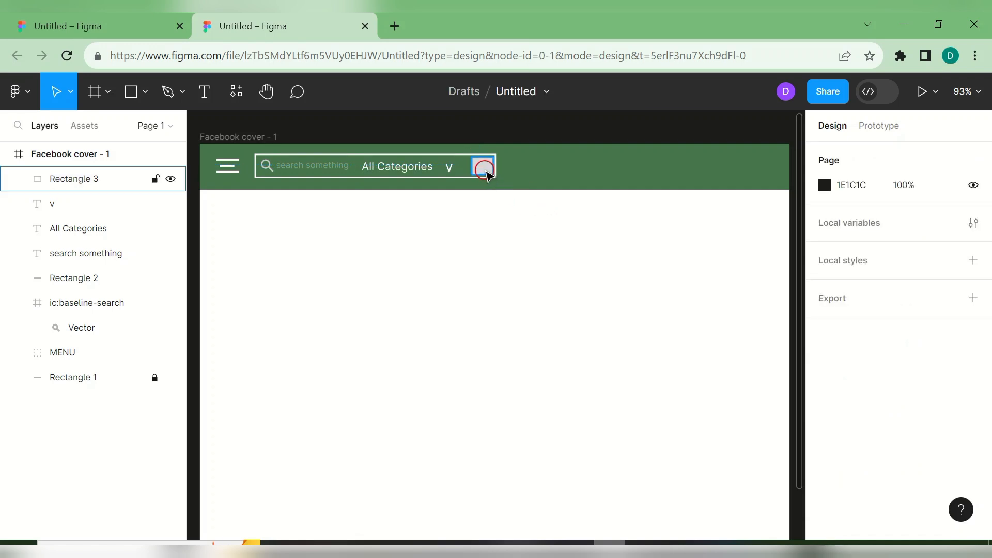
pyautogui.click(482, 166)
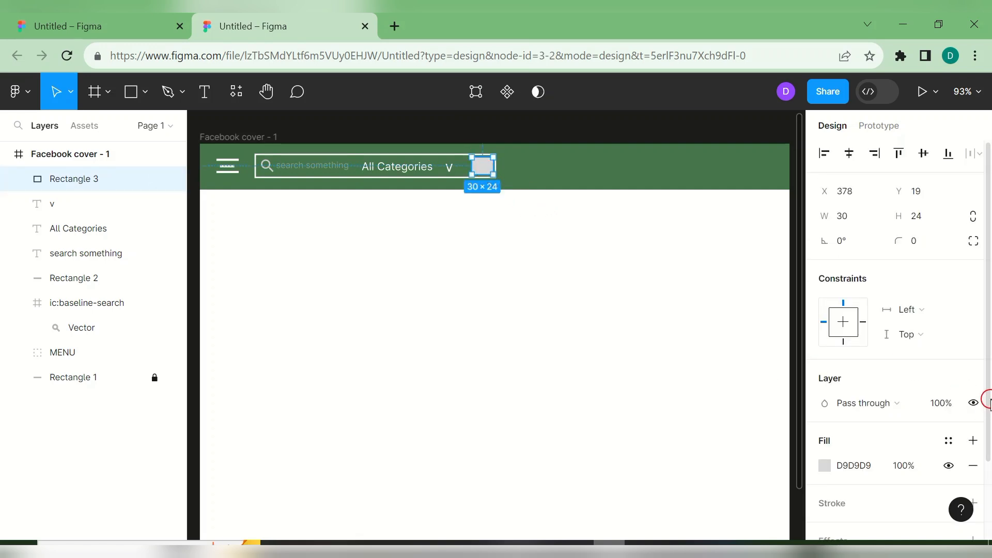
# - Remove the small box's fill and give it a 2 px white stroke
pyautogui.scroll(-3, 988, 403)
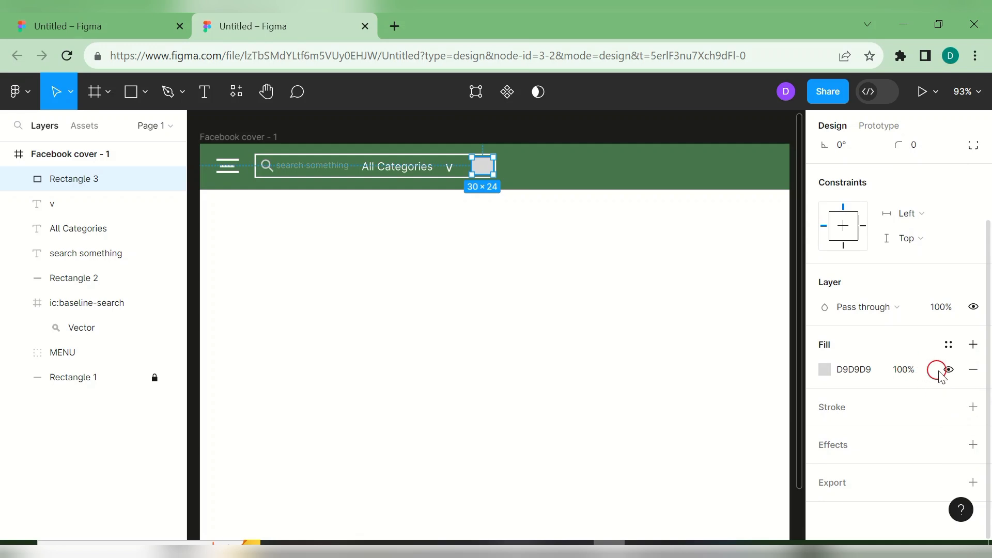
pyautogui.click(973, 370)
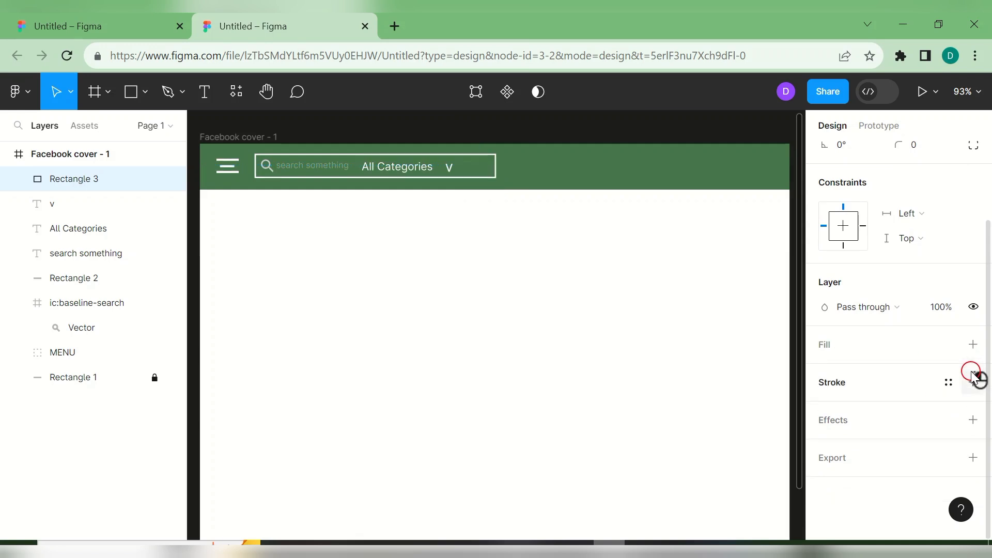
pyautogui.click(947, 382)
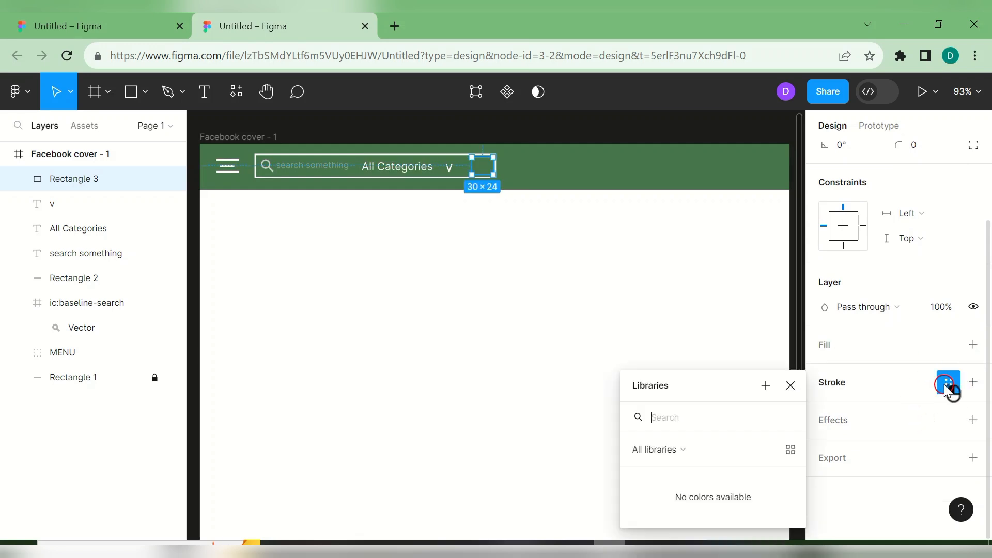
pyautogui.click(971, 383)
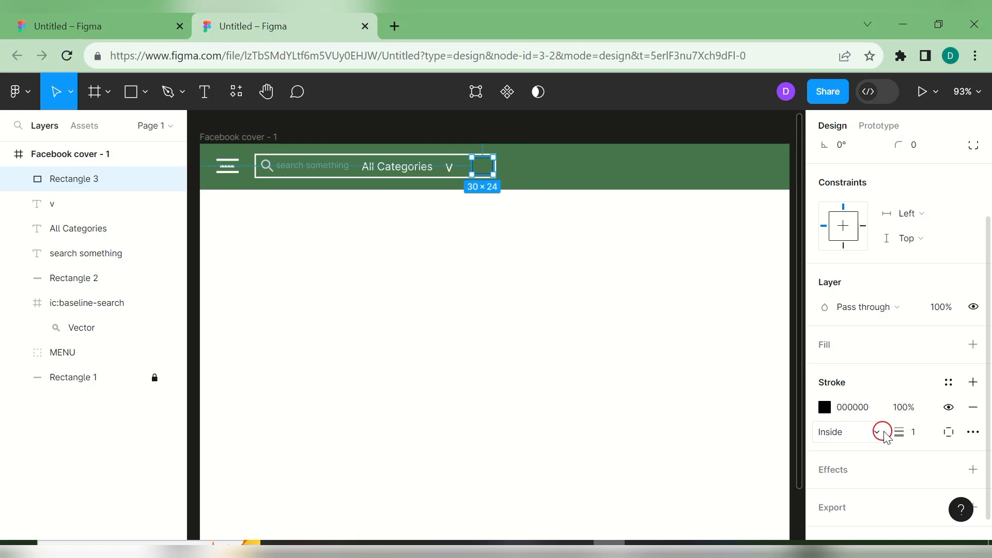
pyautogui.moveTo(900, 433); pyautogui.dragTo(905, 437)
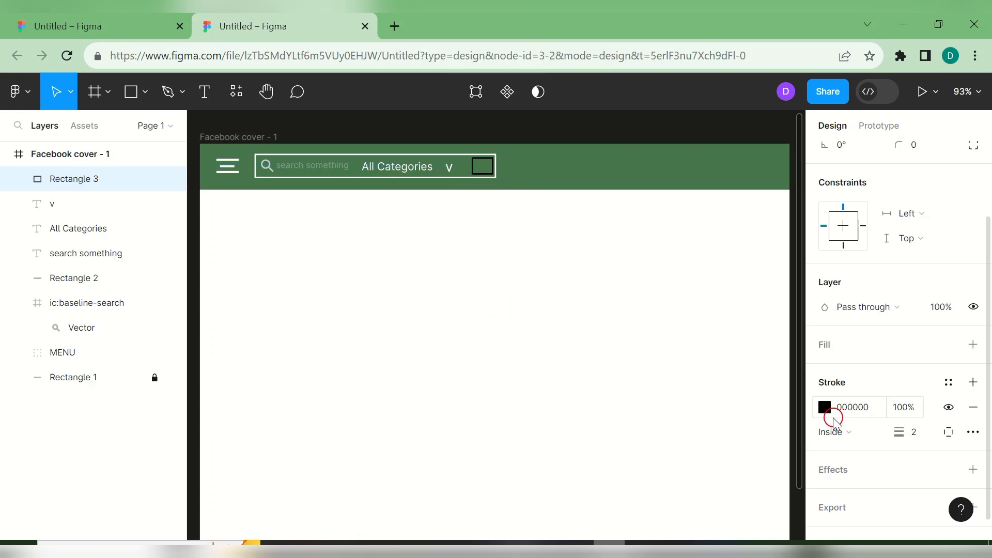
pyautogui.click(825, 408)
pyautogui.click(642, 388)
pyautogui.click(657, 489)
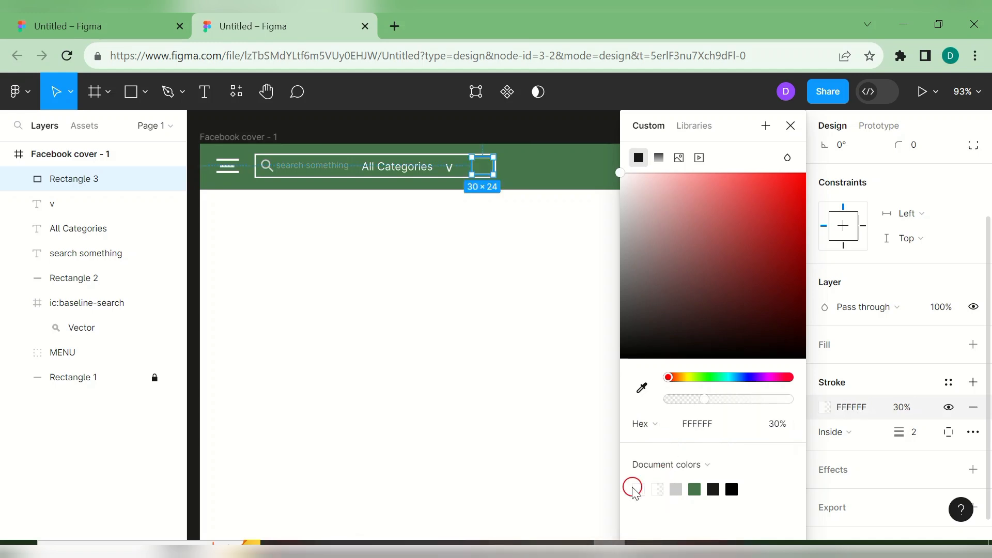
pyautogui.click(538, 370)
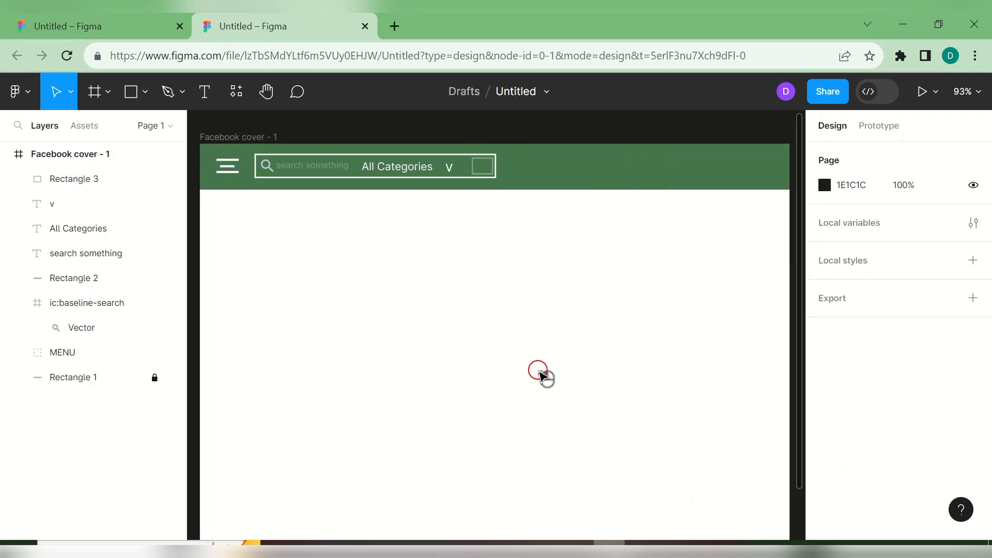
# - Set the box's stroke opacity to 30% and close the duplicate file tab
pyautogui.click(481, 171)
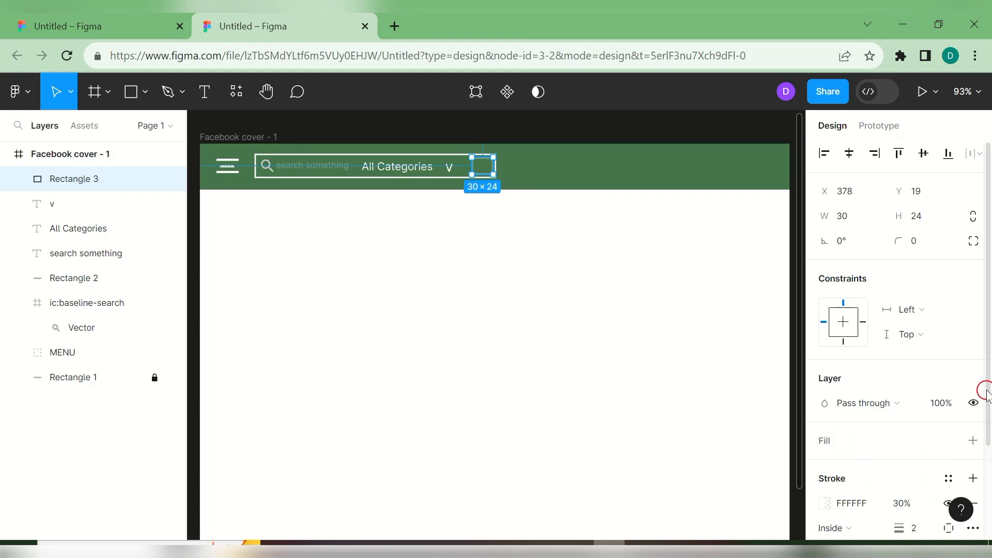
pyautogui.scroll(-4, 985, 396)
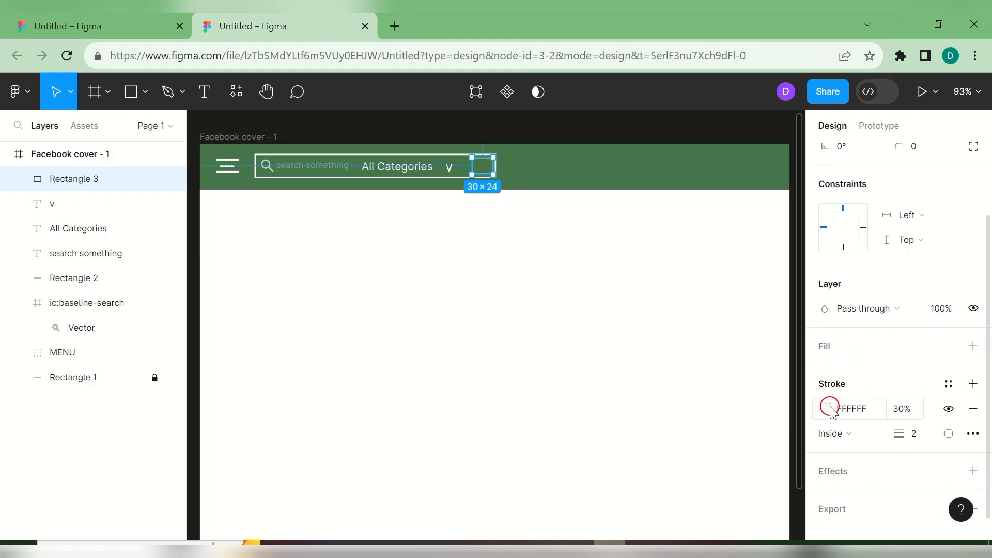
pyautogui.click(904, 408)
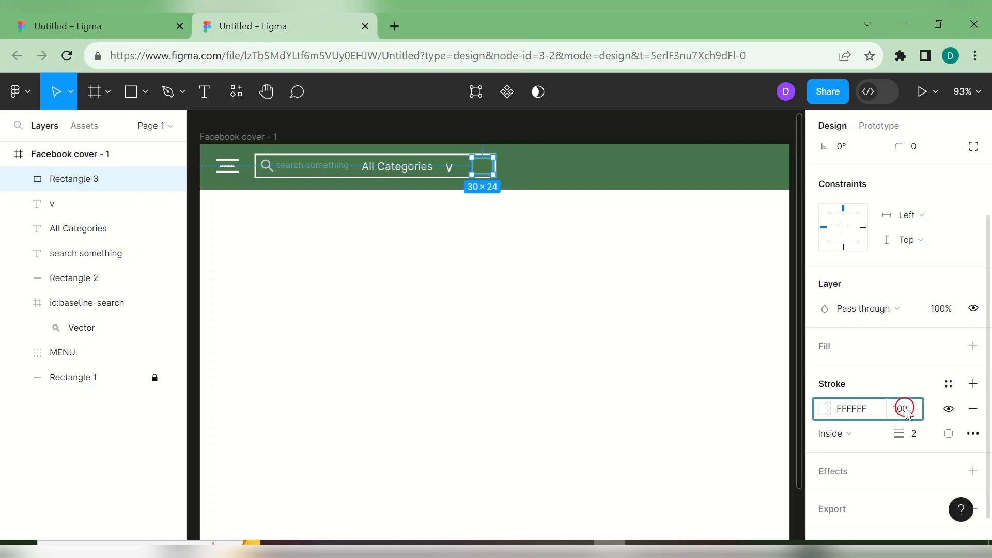
pyautogui.hotkey('ctrl', 'w')
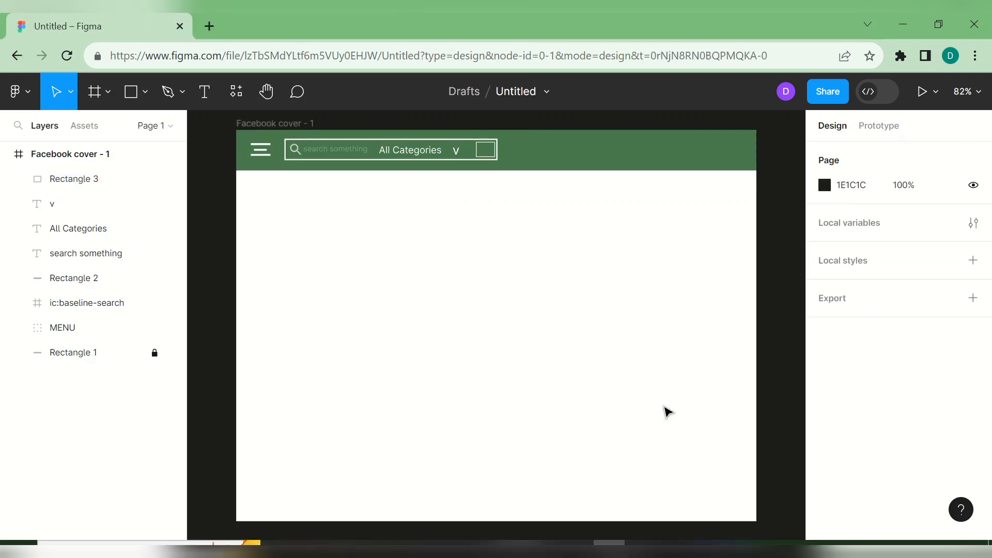
# - Duplicate the magnifier icon into the right-end box at X 381, Y 20 and delete the v text
pyautogui.click(299, 152)
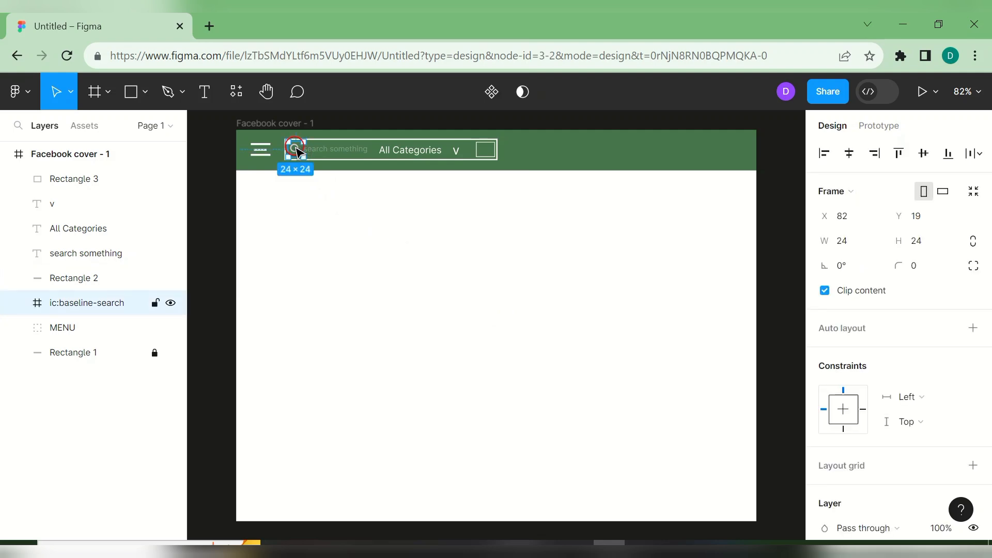
pyautogui.hotkey('ctrl', 'd')
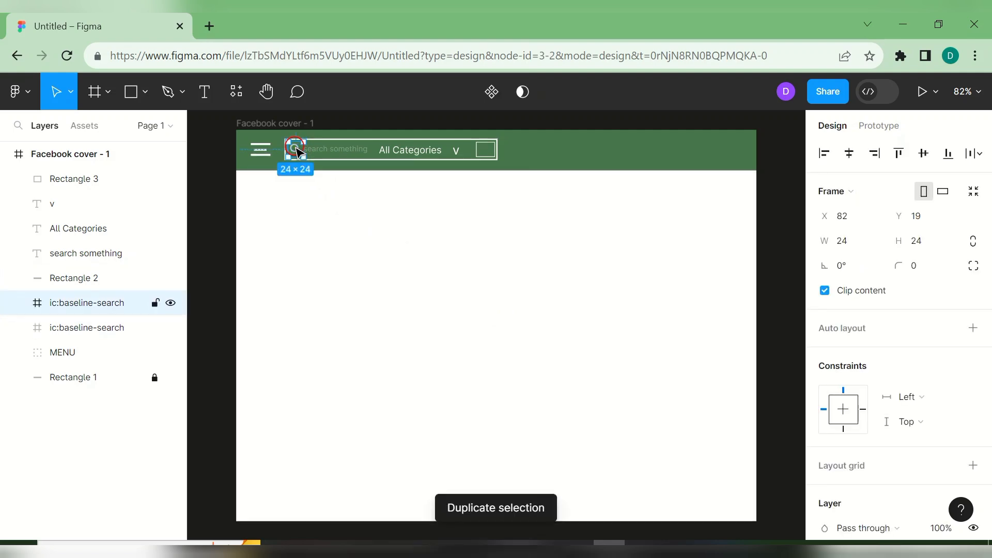
pyautogui.moveTo(298, 152); pyautogui.dragTo(487, 150)
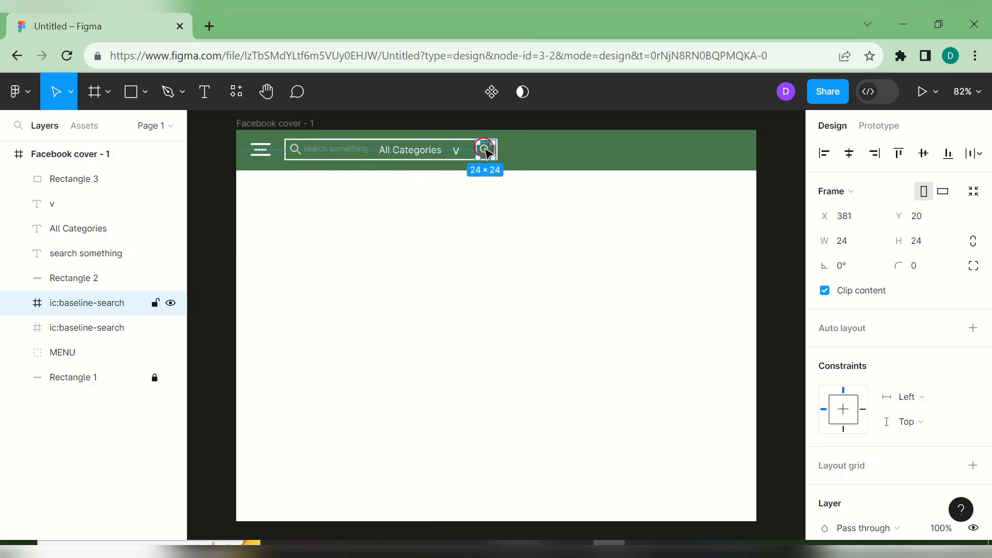
pyautogui.click(551, 161)
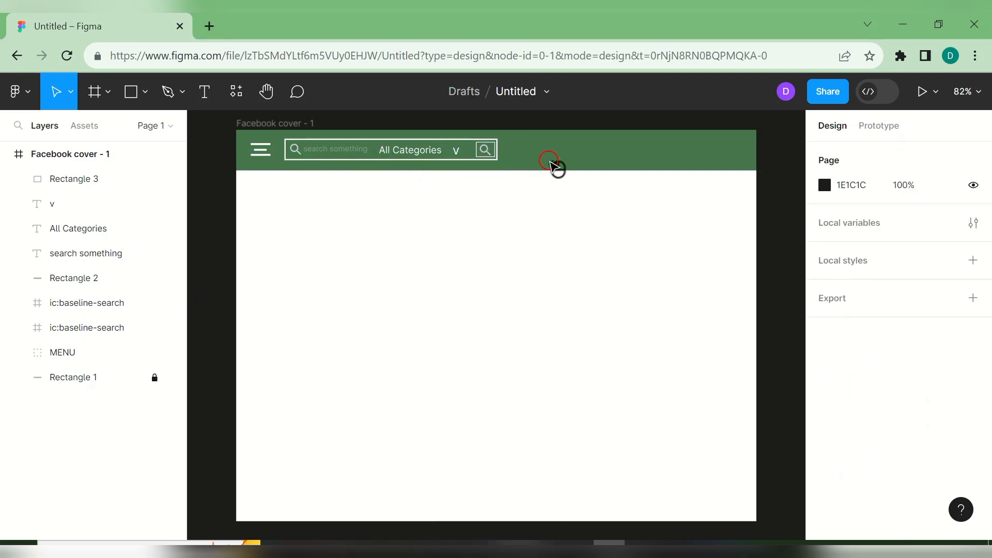
pyautogui.click(457, 155)
pyautogui.press('Delete')
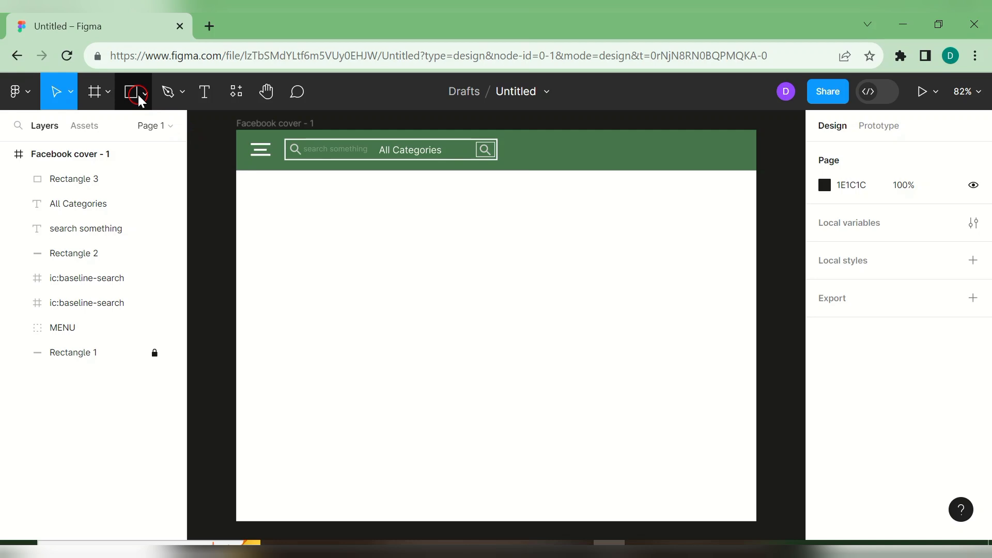
# - Draw a three-point V-shaped chevron path below the green header
pyautogui.click(171, 93)
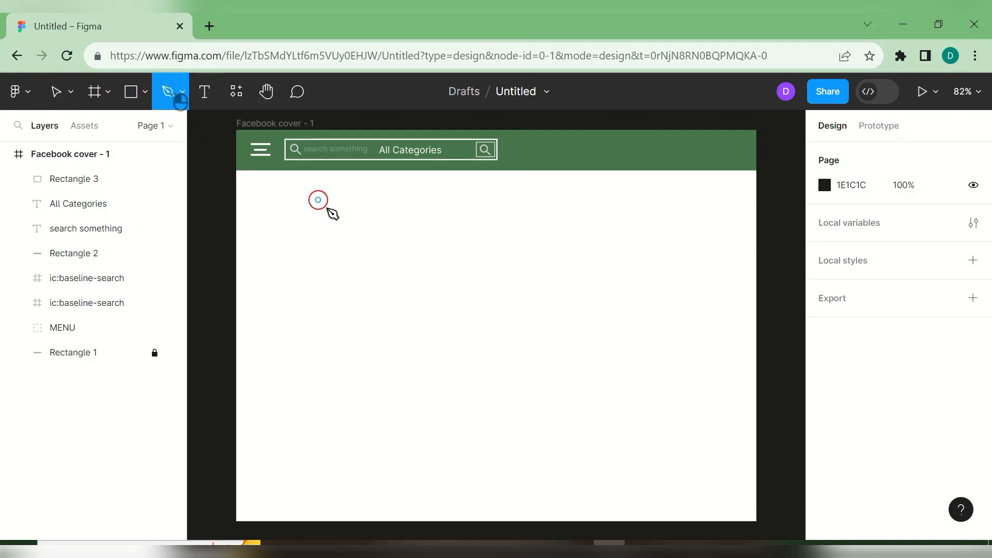
pyautogui.click(373, 228)
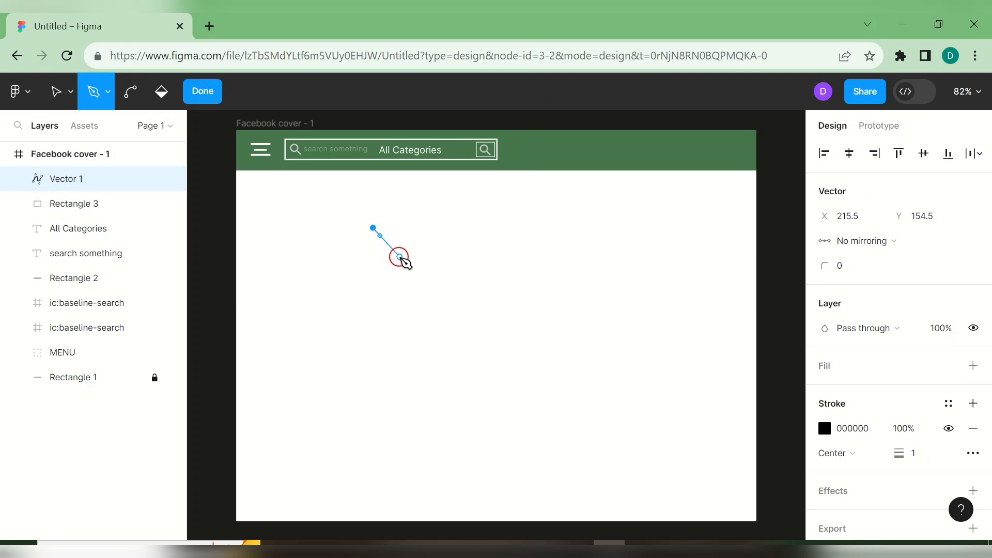
pyautogui.click(400, 256)
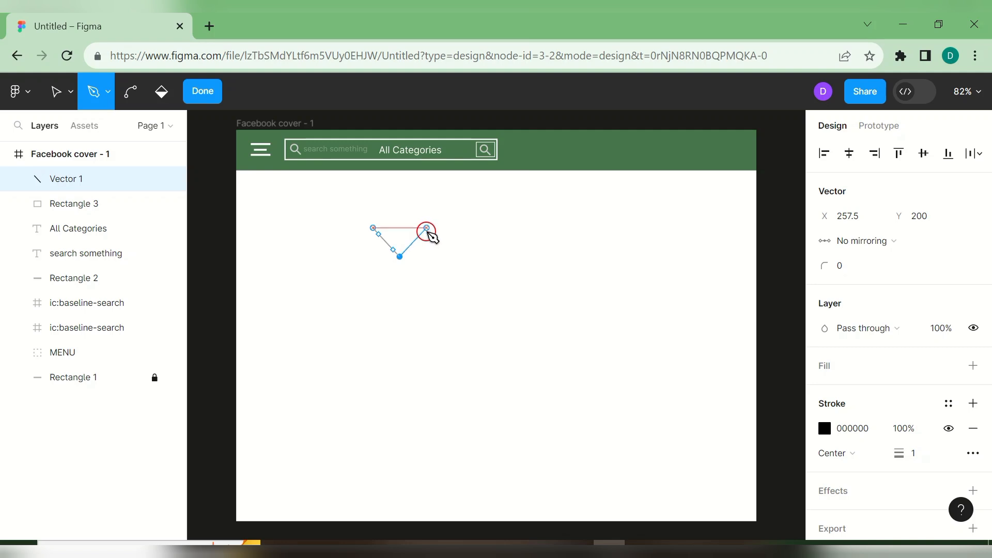
pyautogui.click(425, 228)
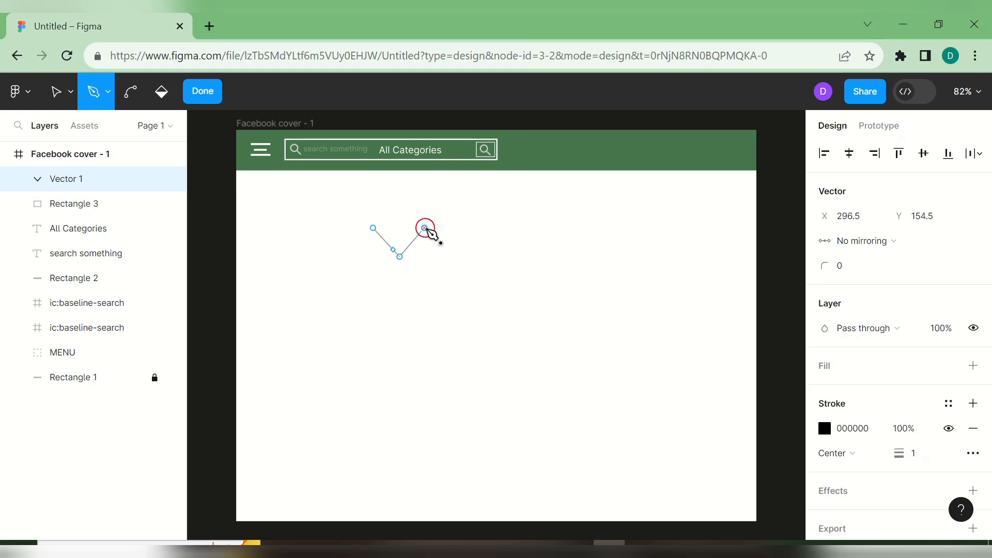
pyautogui.press('Return')
# - Delete the stray short line drawn beside the chevron, leaving Vector 1 selected
pyautogui.click(479, 241)
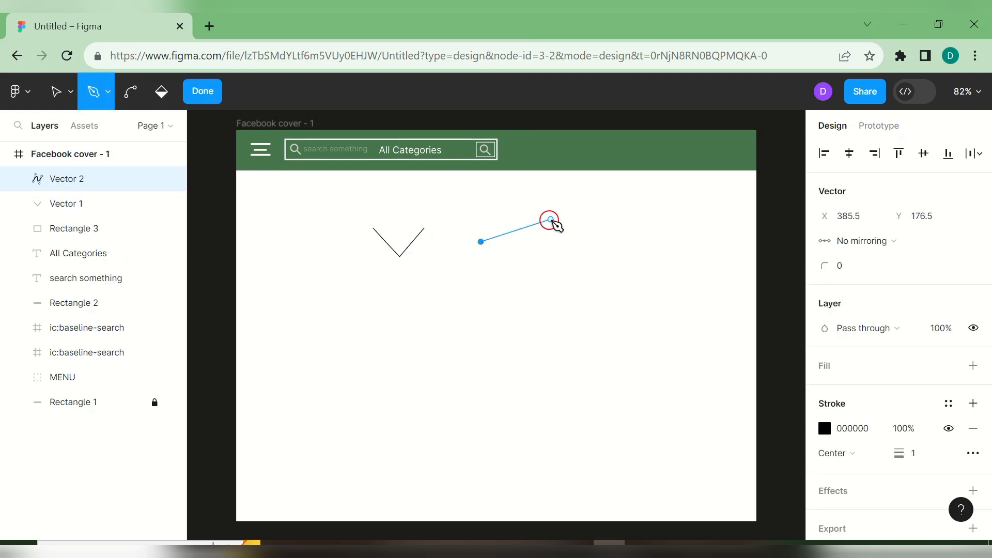
pyautogui.click(485, 241)
pyautogui.press('Return')
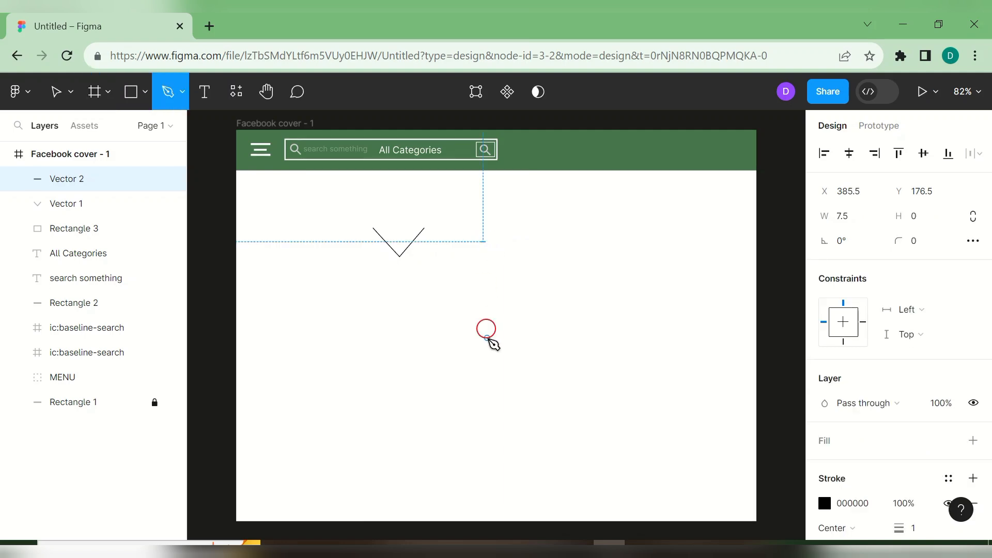
pyautogui.click(70, 95)
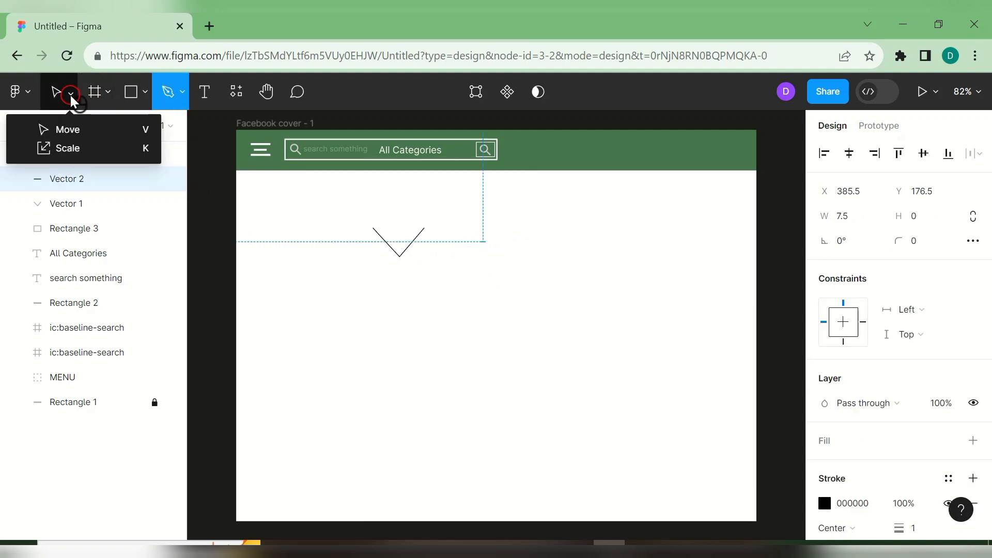
pyautogui.click(86, 128)
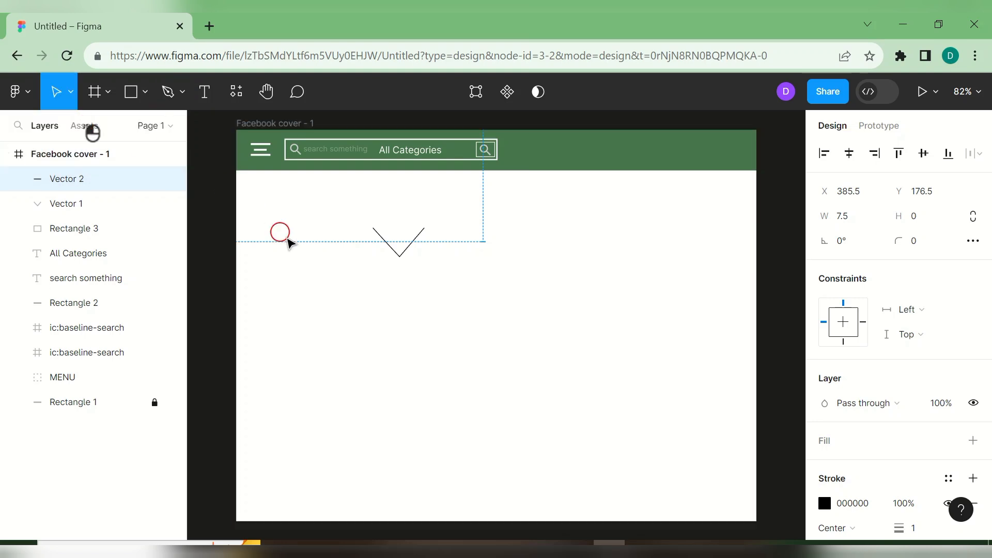
pyautogui.click(366, 306)
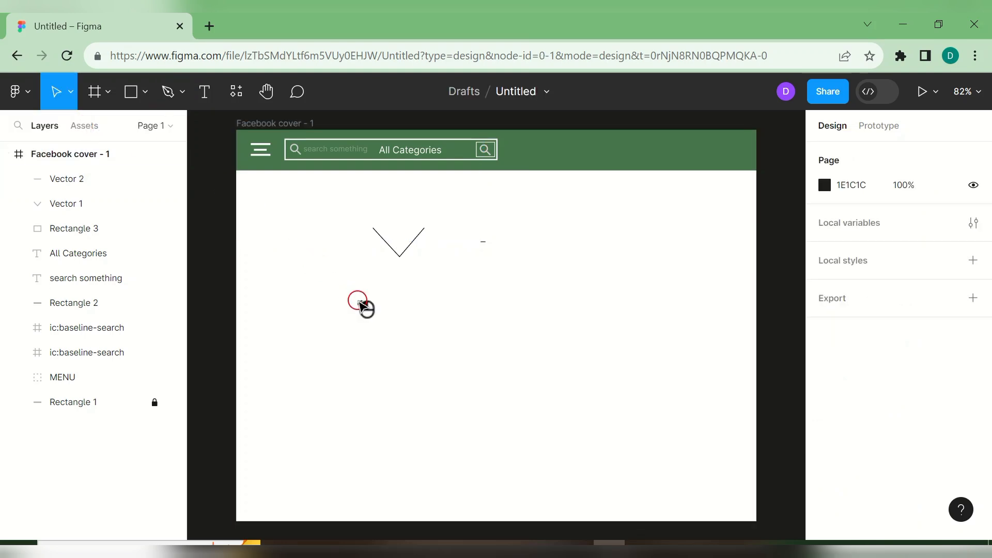
pyautogui.click(484, 241)
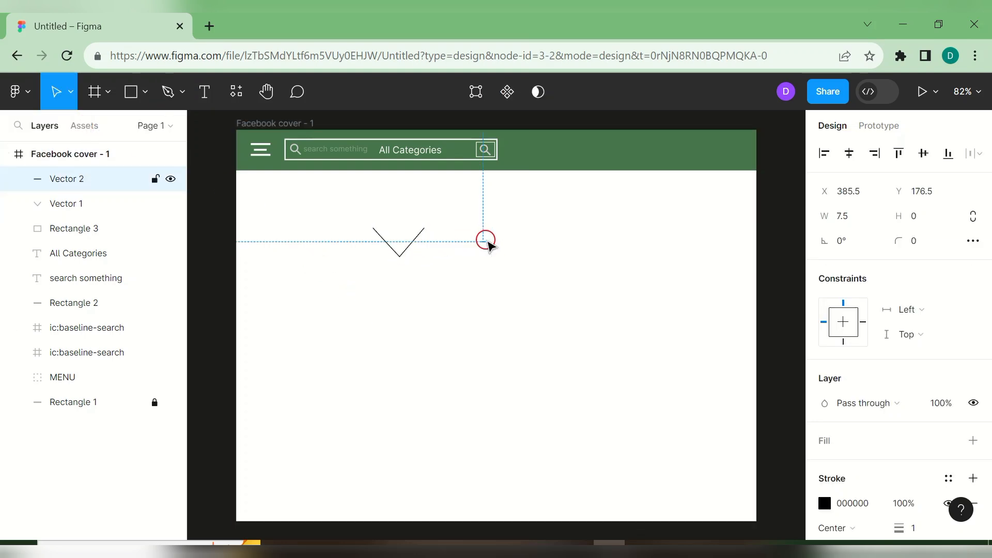
pyautogui.press('Delete')
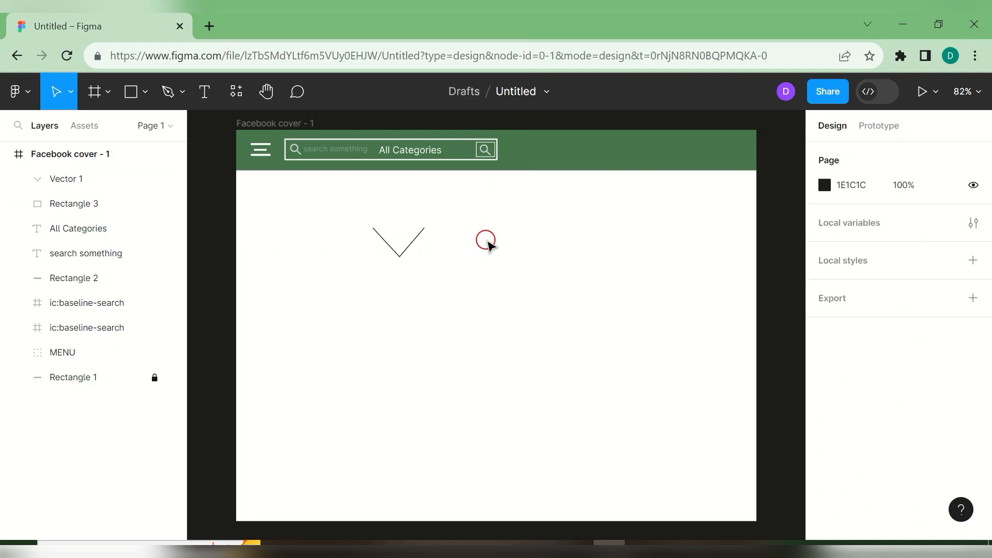
pyautogui.click(407, 256)
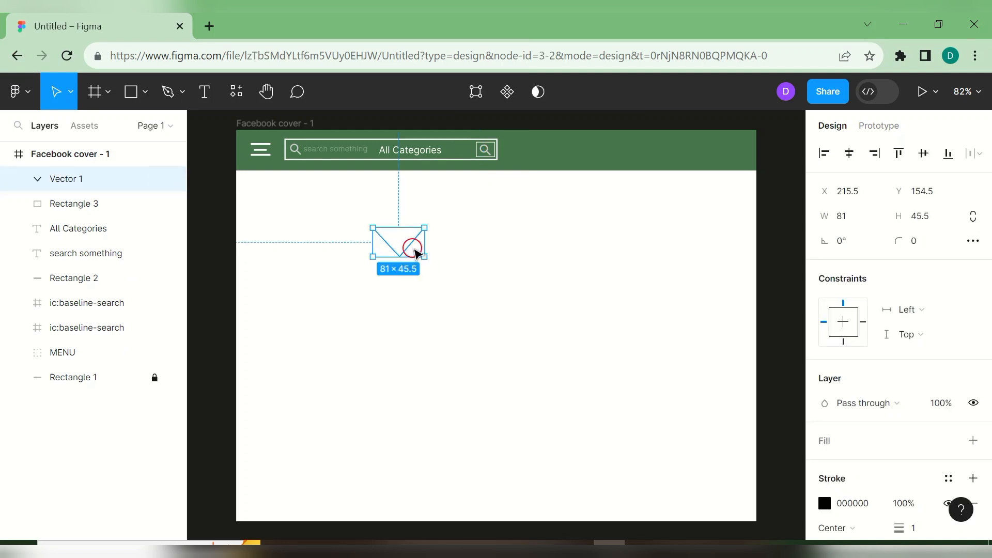
# - Resize the chevron to 32×16 next to All Categories and thicken its stroke to 2 px
pyautogui.moveTo(425, 257); pyautogui.dragTo(458, 150)
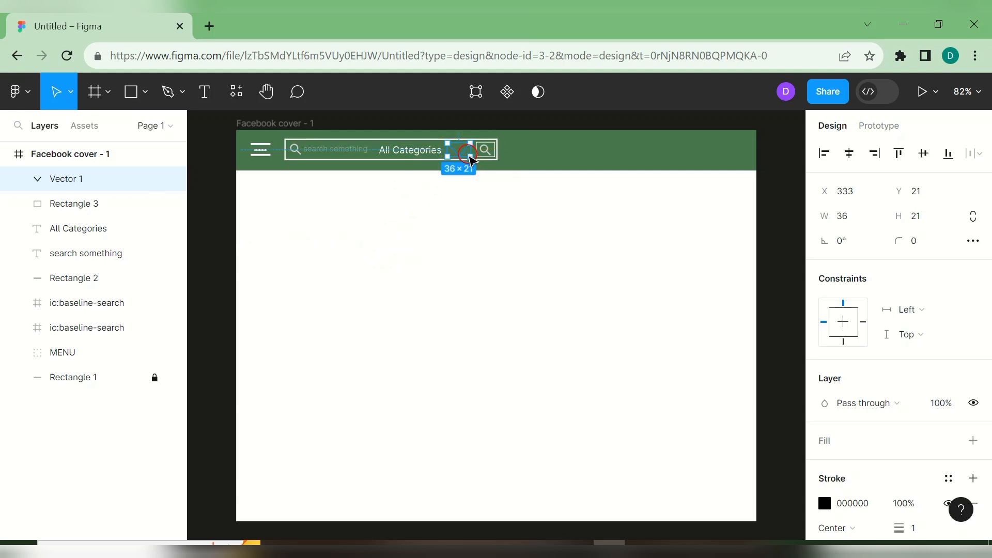
pyautogui.moveTo(468, 157); pyautogui.dragTo(465, 149)
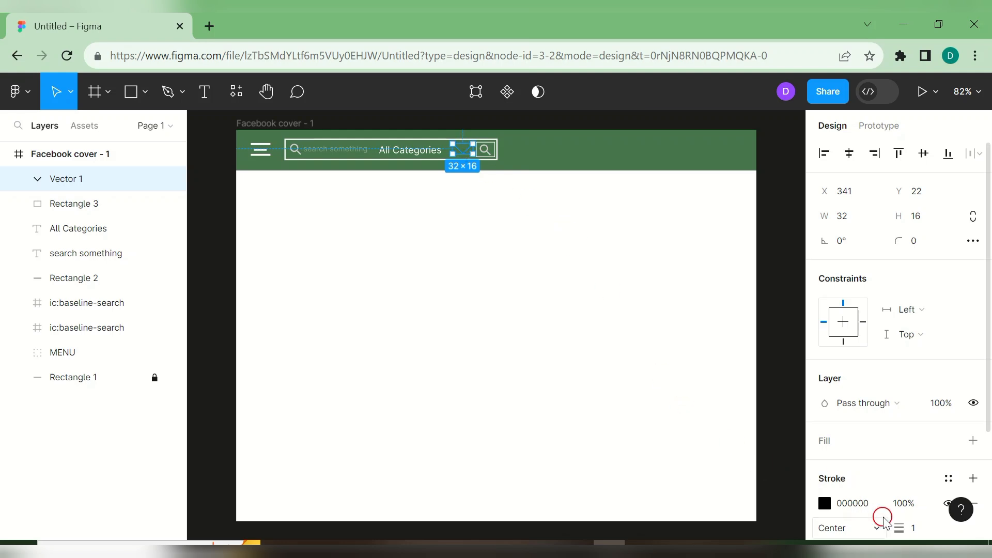
pyautogui.moveTo(887, 522); pyautogui.dragTo(889, 531)
# - Set the chevron's stroke to 2 px and colour it white FFFFFF
pyautogui.click(832, 505)
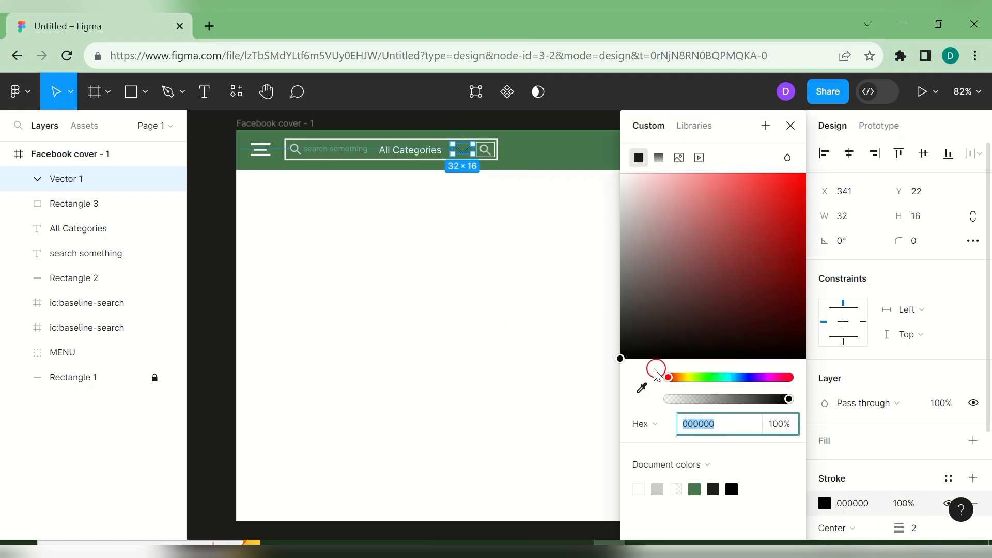
pyautogui.click(620, 353)
pyautogui.moveTo(625, 219); pyautogui.dragTo(619, 170)
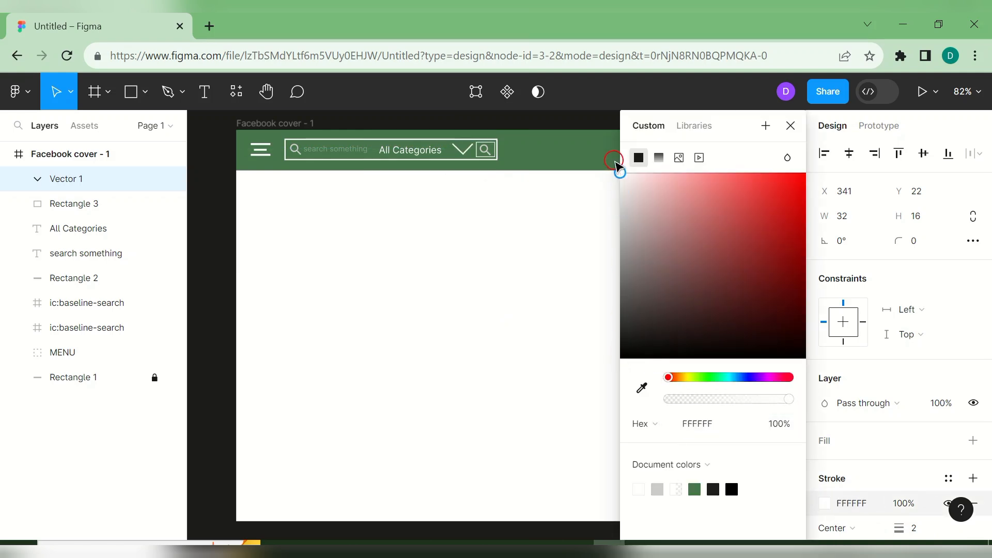
pyautogui.click(560, 211)
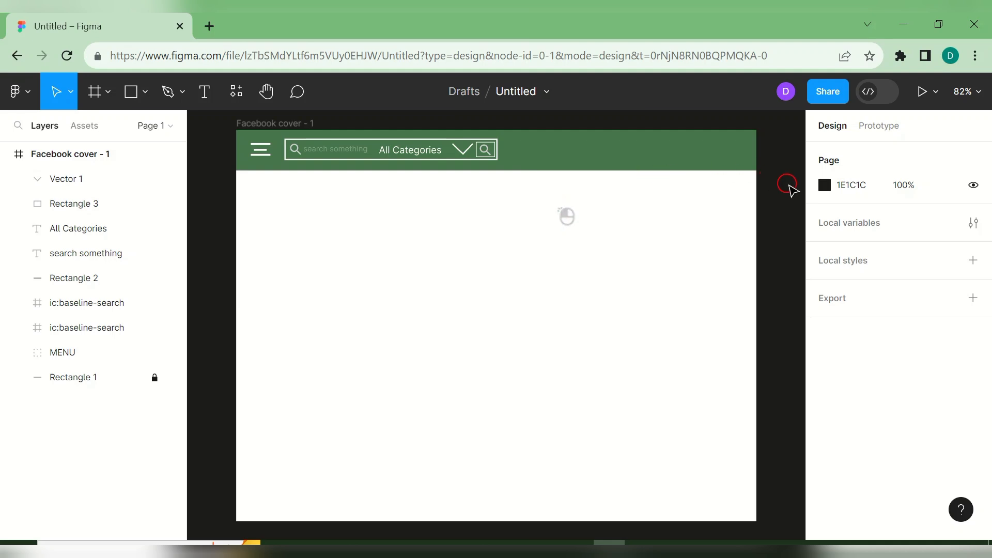
# - Change the chevron's width to 25
pyautogui.click(459, 148)
pyautogui.click(859, 219)
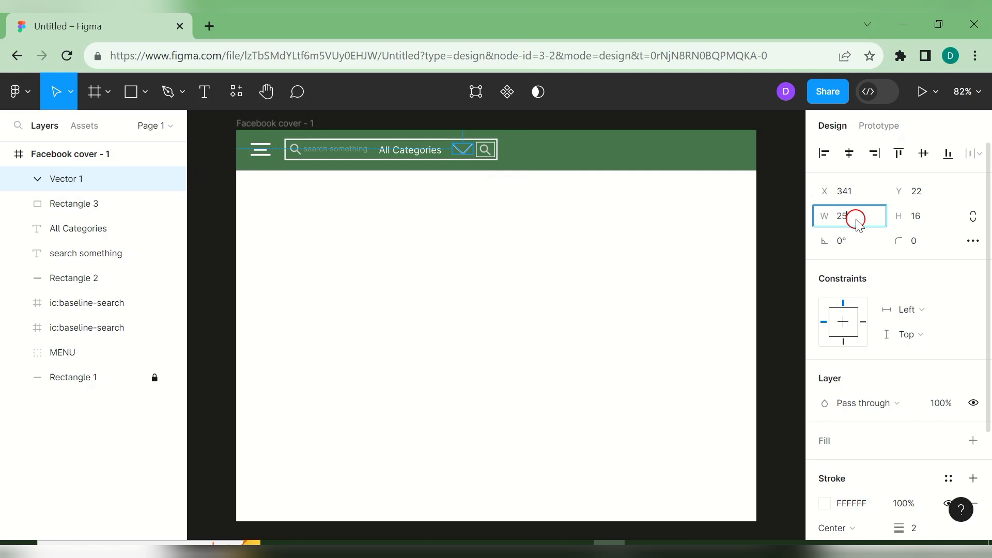
pyautogui.write('25')
pyautogui.press('Return')
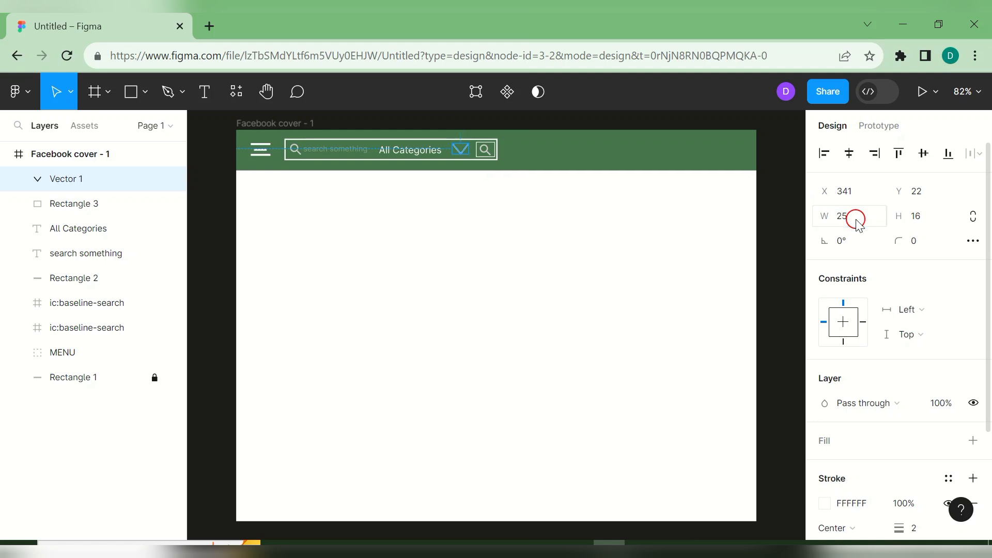
pyautogui.click(726, 284)
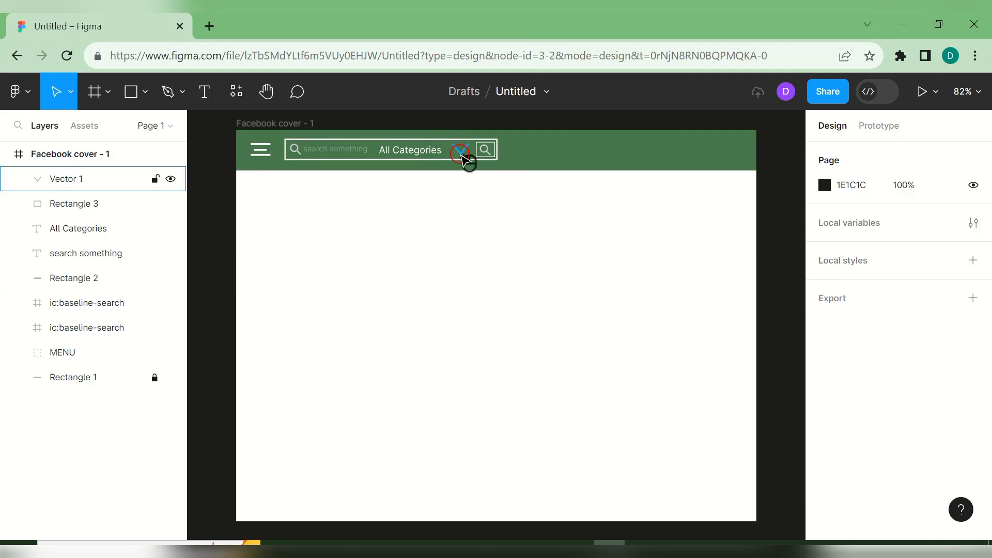
# - Reduce the chevron's height to 11 and move it slightly lower in the search bar
pyautogui.click(461, 155)
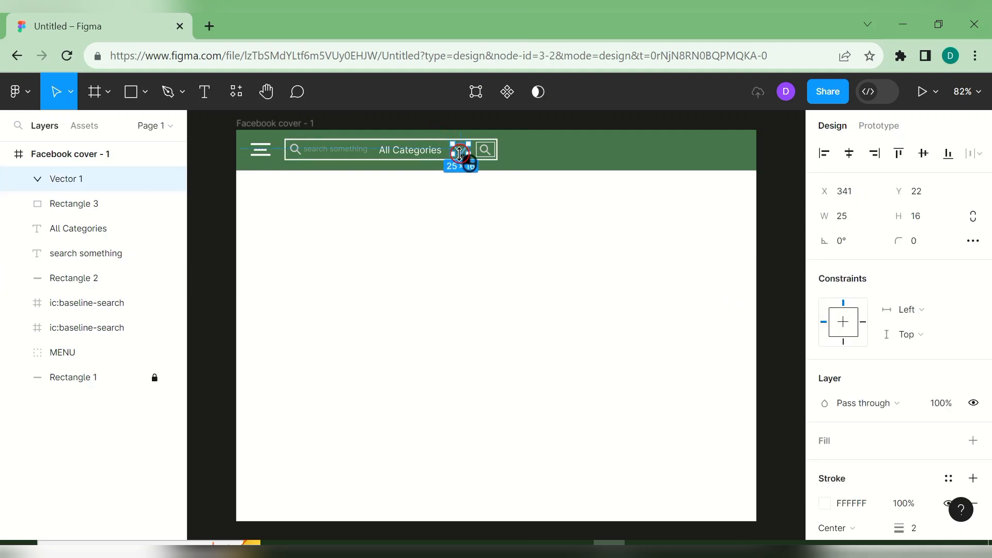
pyautogui.click(909, 215)
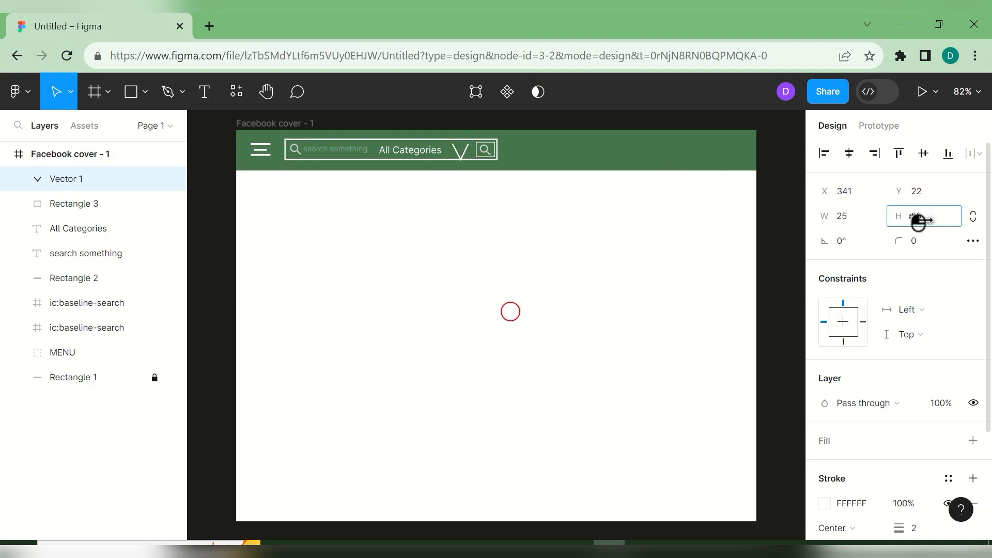
pyautogui.moveTo(909, 220); pyautogui.dragTo(902, 224)
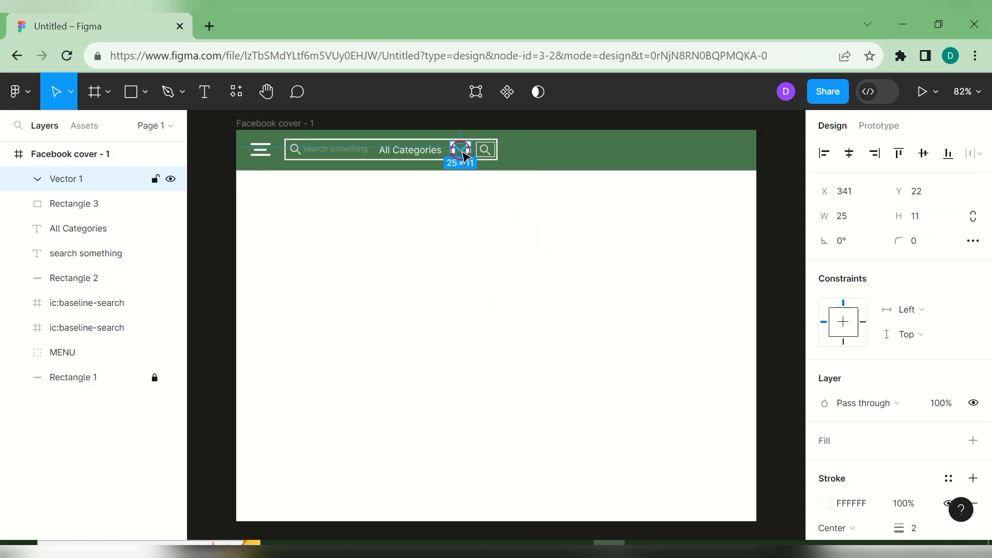
pyautogui.moveTo(463, 155); pyautogui.dragTo(462, 153)
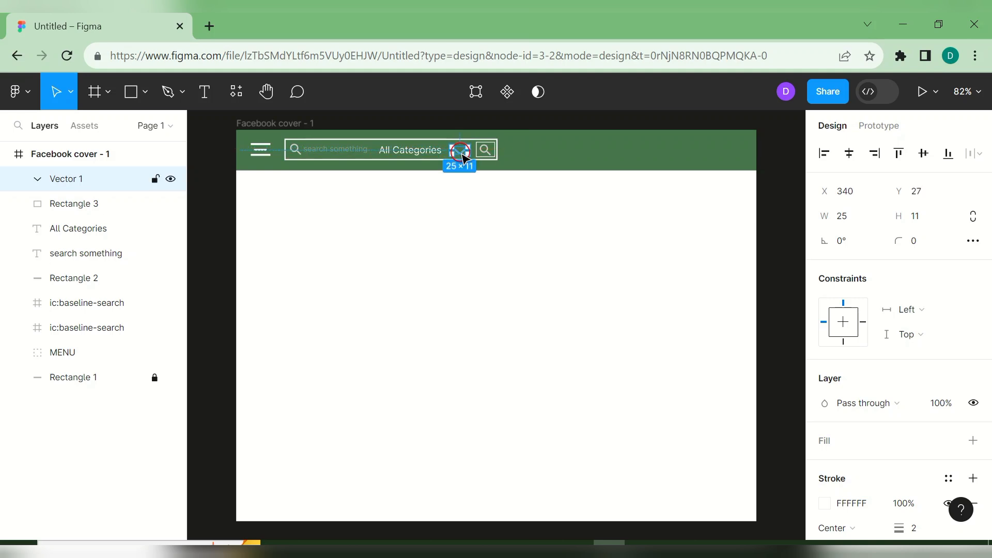
pyautogui.click(508, 195)
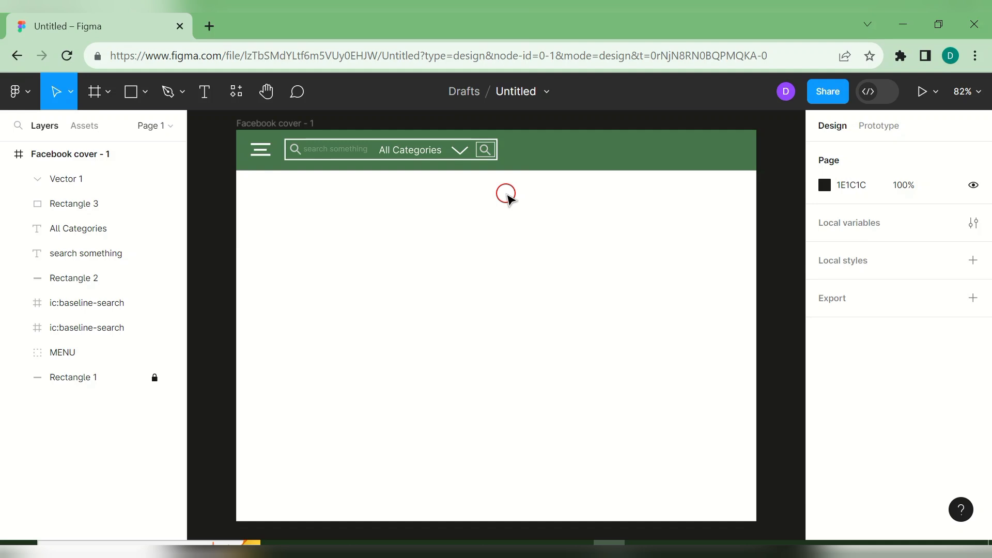
# - Thin the chevron's stroke to 1 px
pyautogui.click(468, 156)
pyautogui.moveTo(987, 288); pyautogui.dragTo(970, 380)
pyautogui.moveTo(901, 388); pyautogui.dragTo(912, 393)
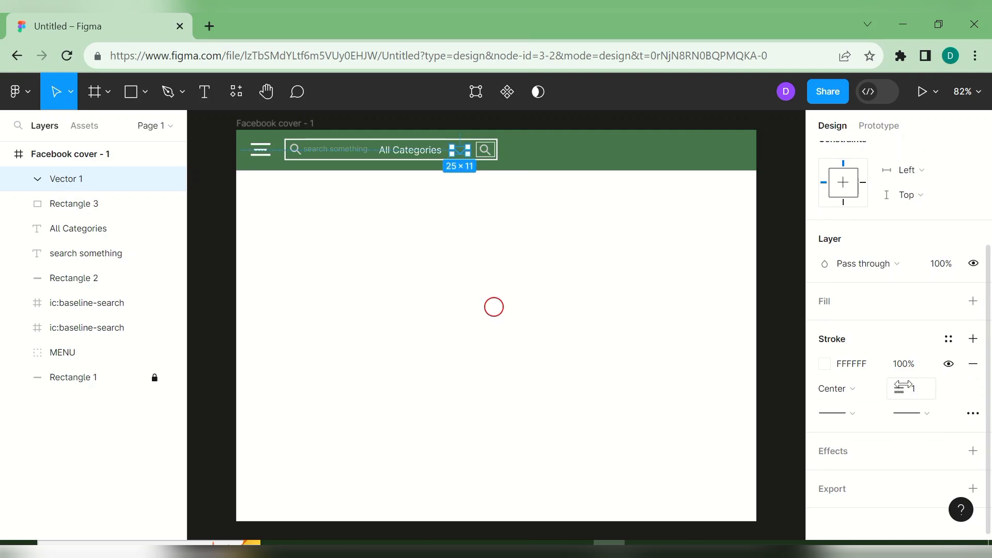
pyautogui.click(623, 306)
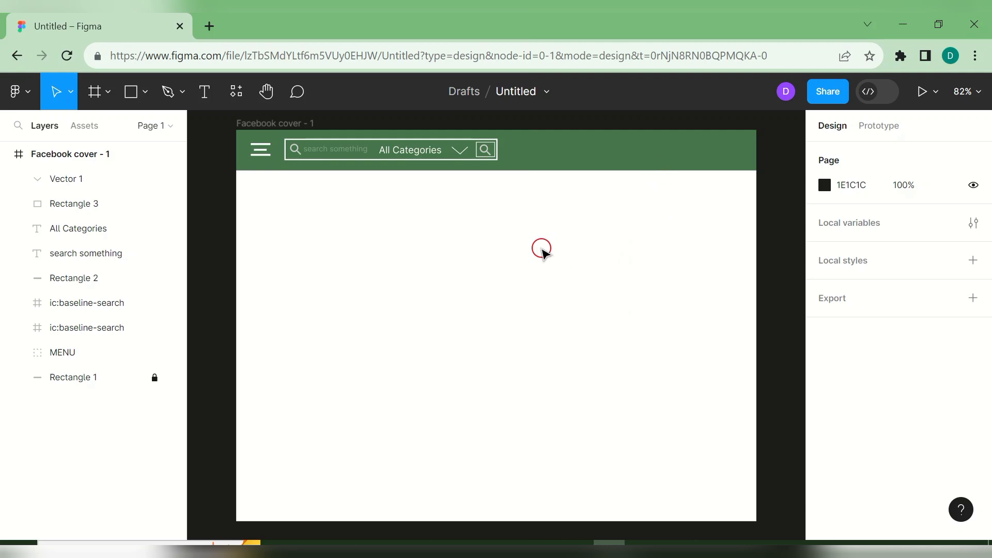
# - Launch the Iconify plugin from the cover frame's context menu and search for 'cart'
pyautogui.rightClick(506, 240)
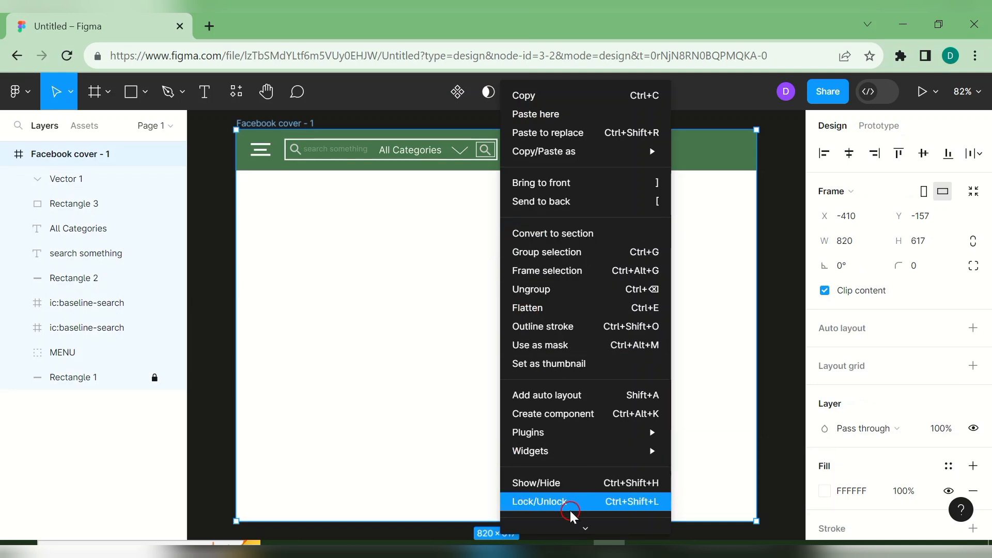
pyautogui.moveTo(559, 447)
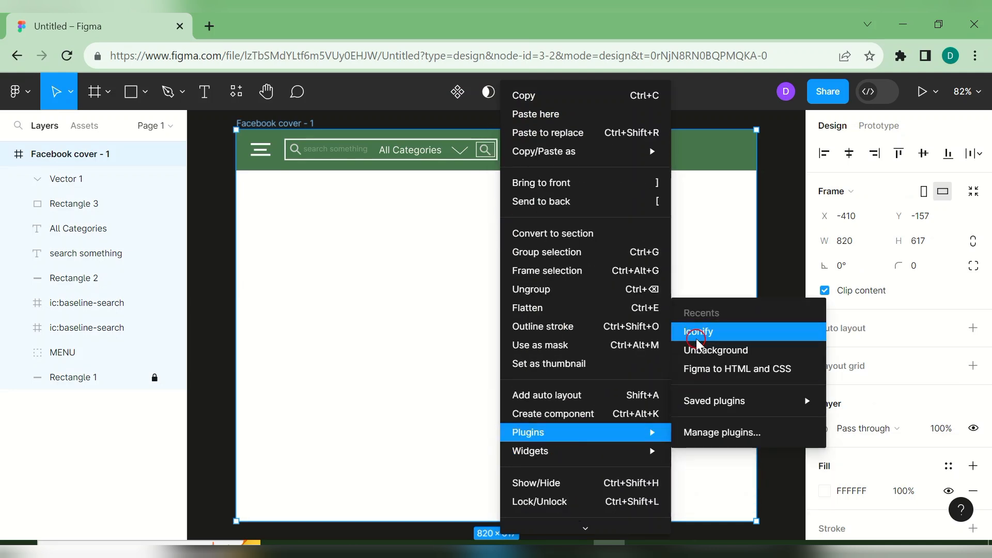
pyautogui.click(696, 338)
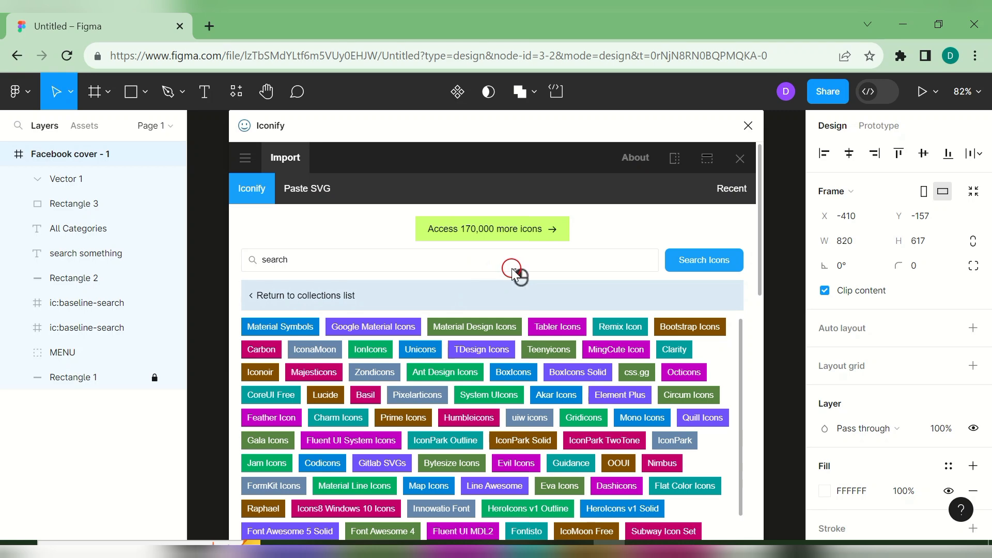
pyautogui.click(494, 260)
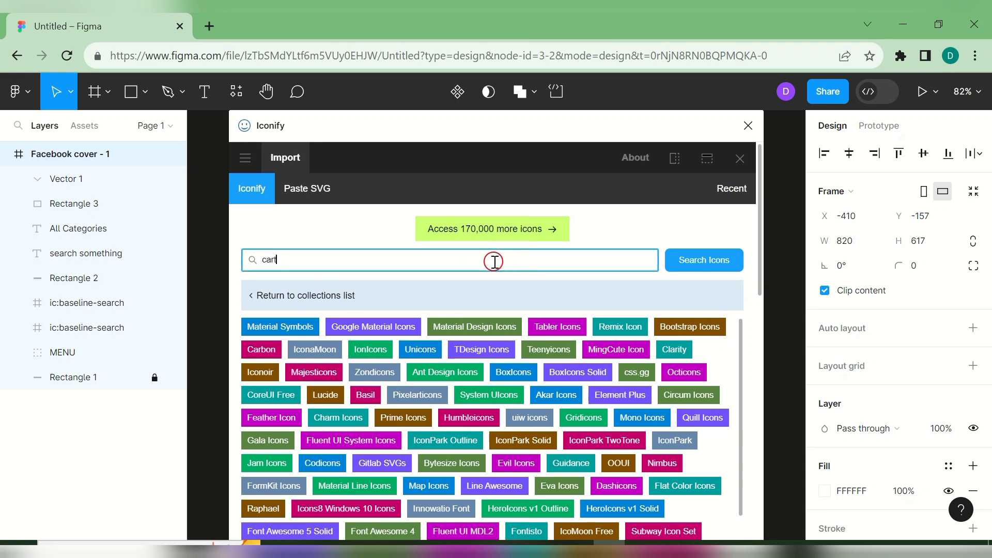
pyautogui.click(710, 267)
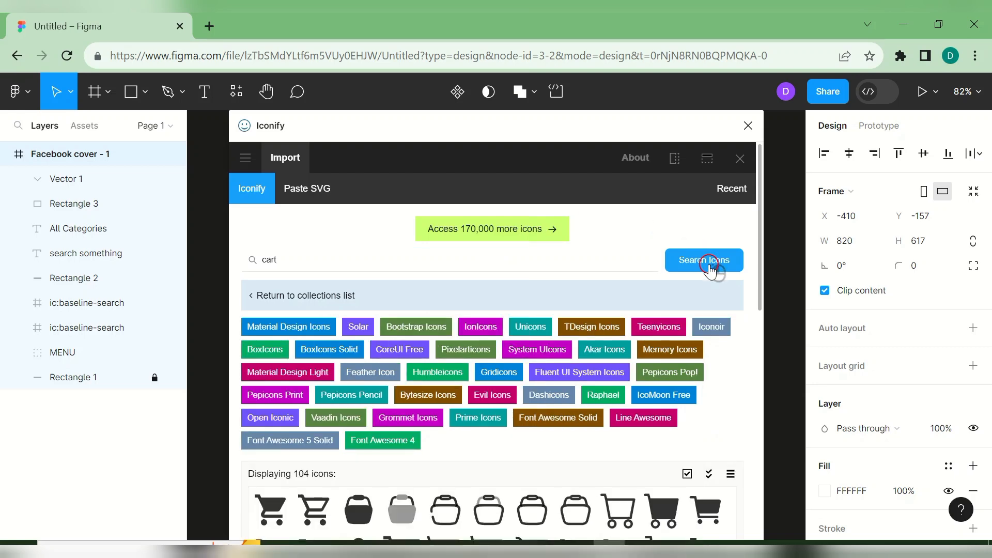
pyautogui.moveTo(760, 272); pyautogui.dragTo(786, 372)
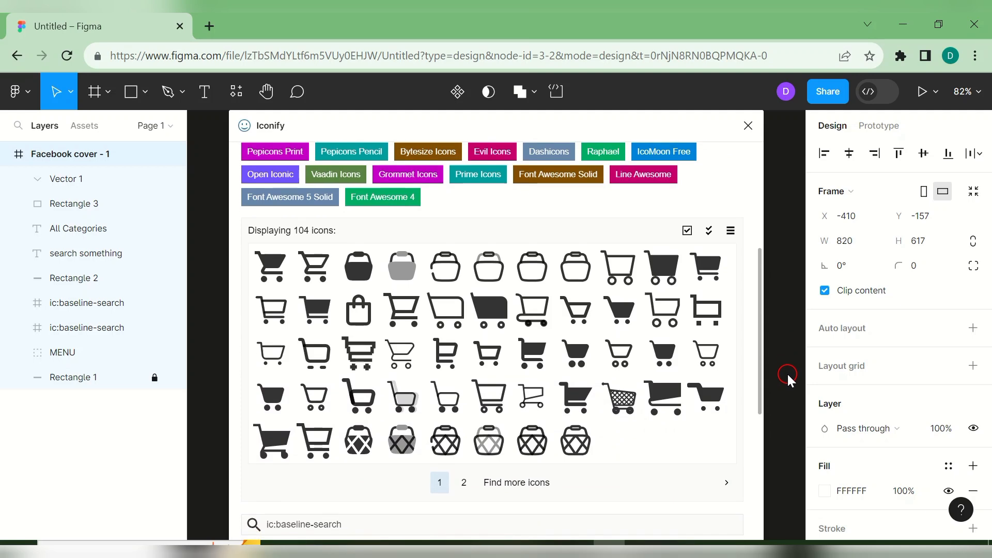
# - Import the fluent:cart-20-regular icon in grey #ccc and close Iconify
pyautogui.click(715, 362)
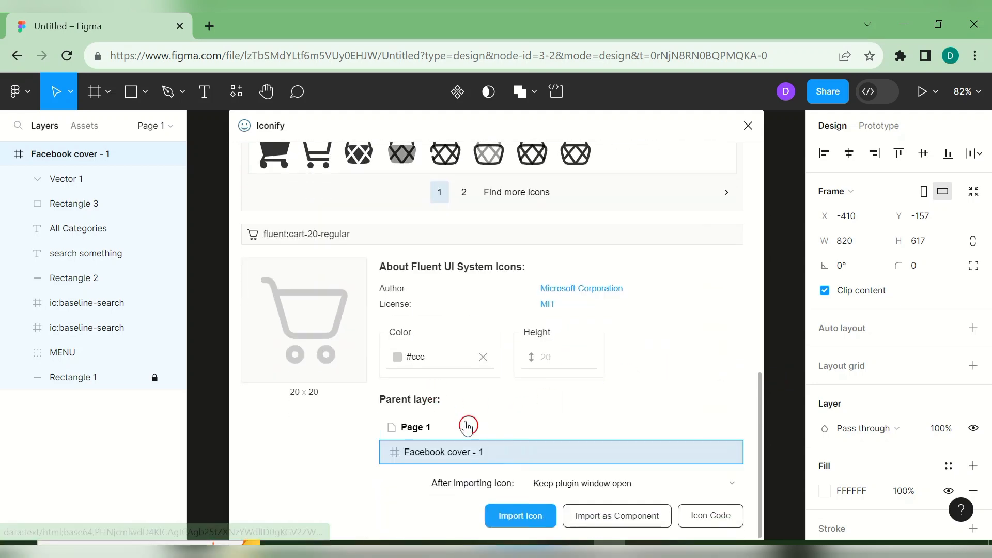
pyautogui.click(403, 365)
pyautogui.click(411, 409)
pyautogui.click(624, 368)
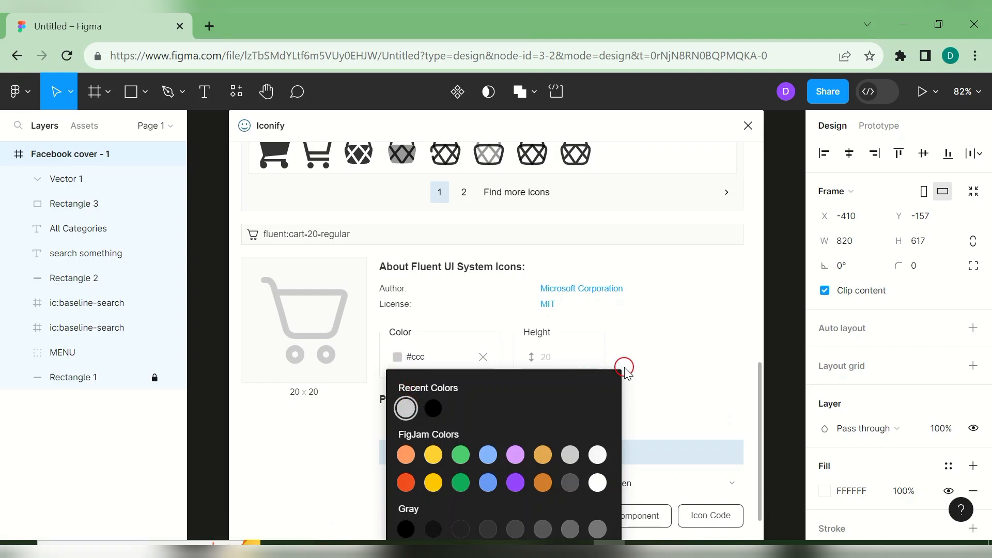
pyautogui.click(519, 516)
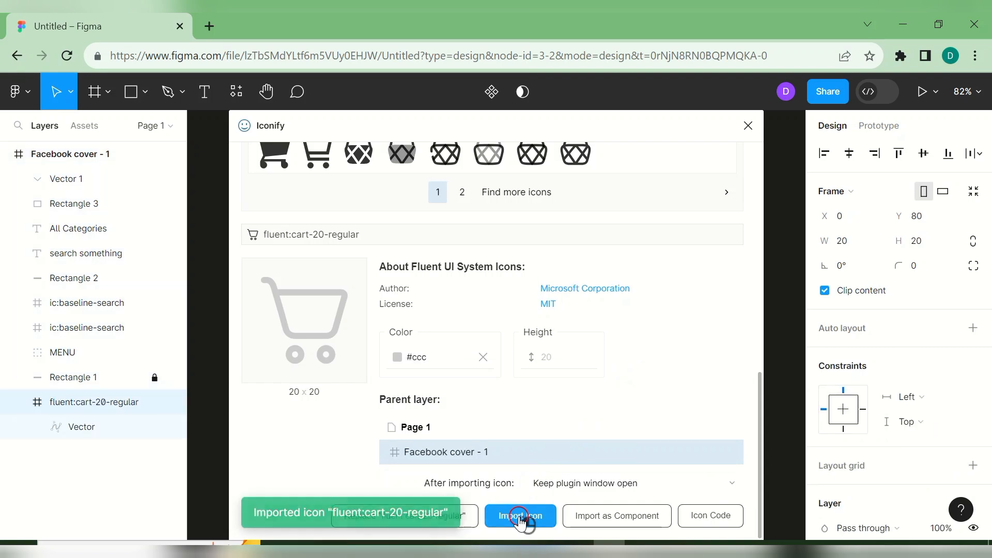
pyautogui.click(747, 128)
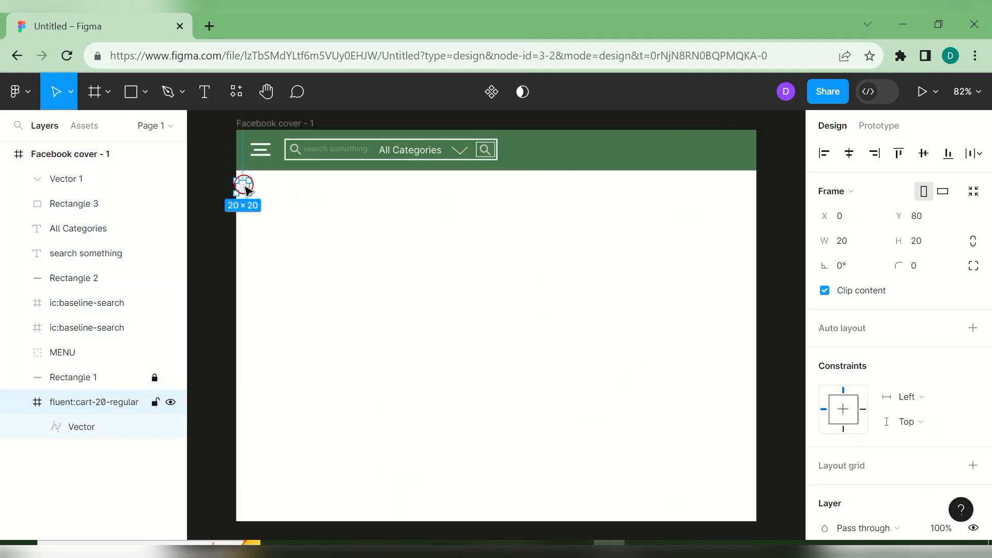
# - Place the cart icon on the green bar right of the search box, top layer, enlarged to 30.81 × 23.81
pyautogui.moveTo(246, 190); pyautogui.dragTo(539, 151)
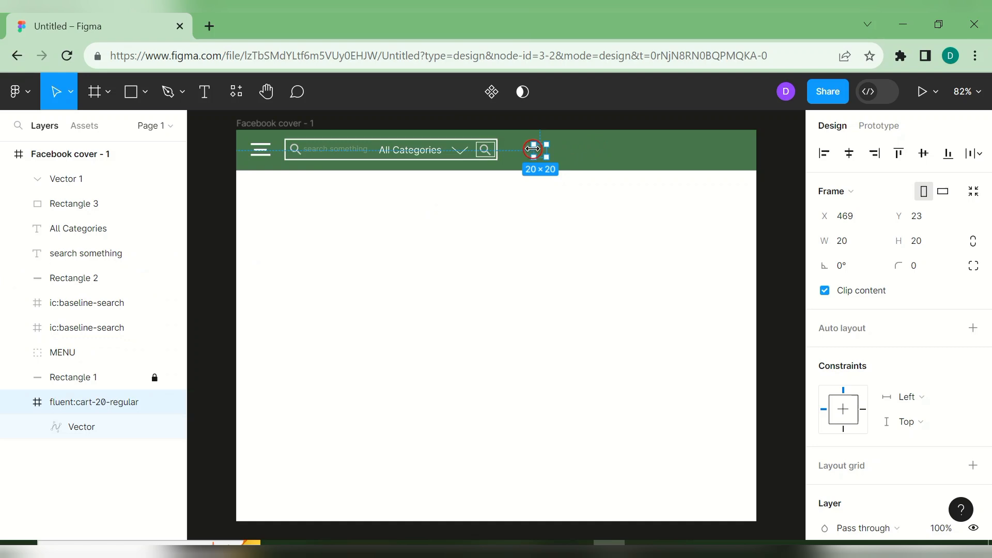
pyautogui.moveTo(98, 405); pyautogui.dragTo(57, 159)
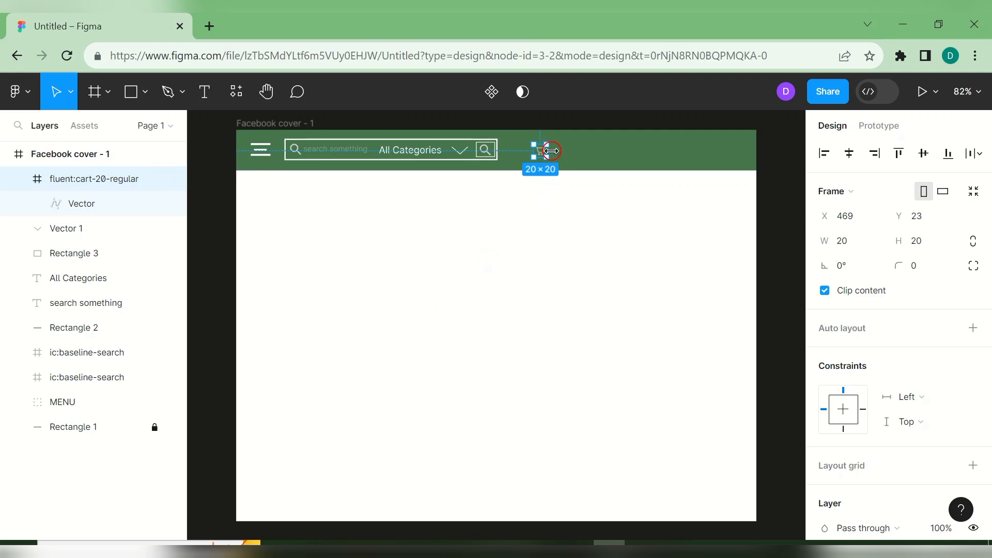
pyautogui.moveTo(546, 159)
pyautogui.mouseDown()
pyautogui.moveTo(560, 166)
pyautogui.moveTo(549, 147)
pyautogui.mouseUp()
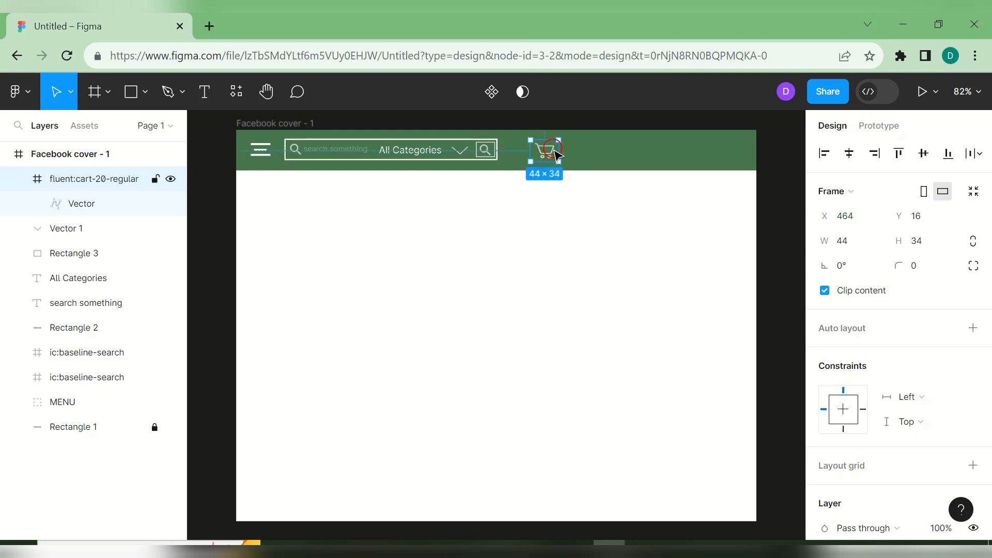
# - Fill the cart's inner vector with white FFFFFF
pyautogui.doubleClick(557, 154)
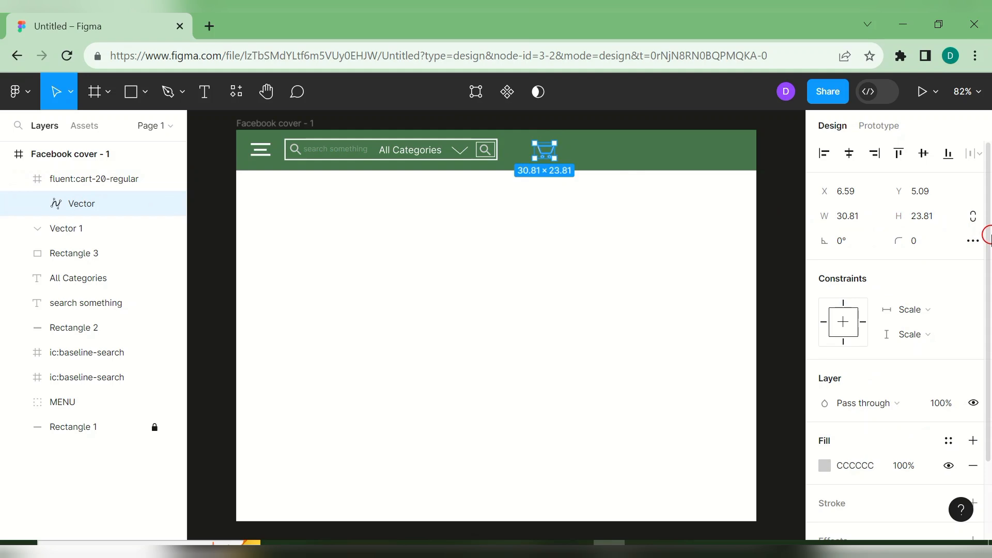
pyautogui.moveTo(987, 242); pyautogui.dragTo(986, 310)
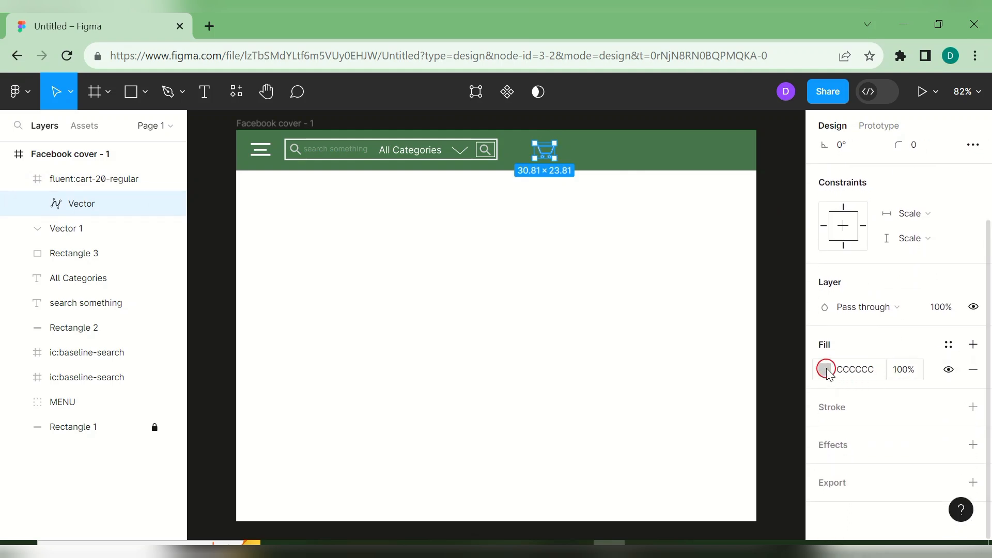
pyautogui.click(825, 369)
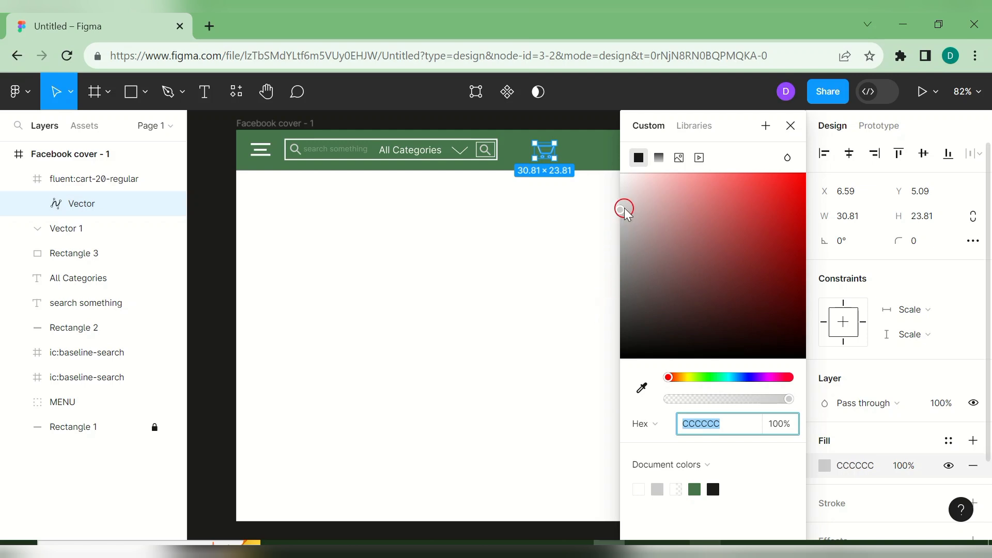
pyautogui.moveTo(622, 209); pyautogui.dragTo(620, 178)
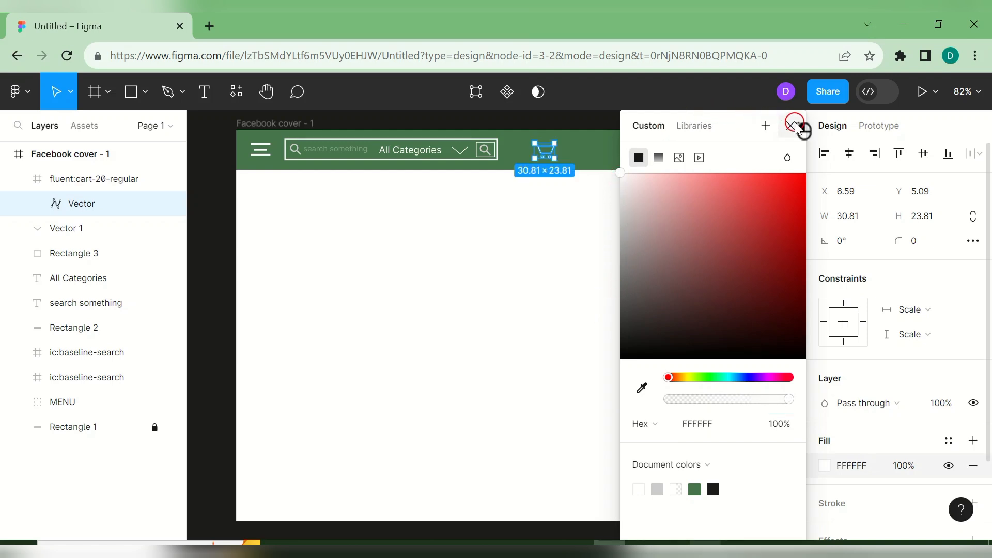
pyautogui.click(790, 125)
pyautogui.click(686, 160)
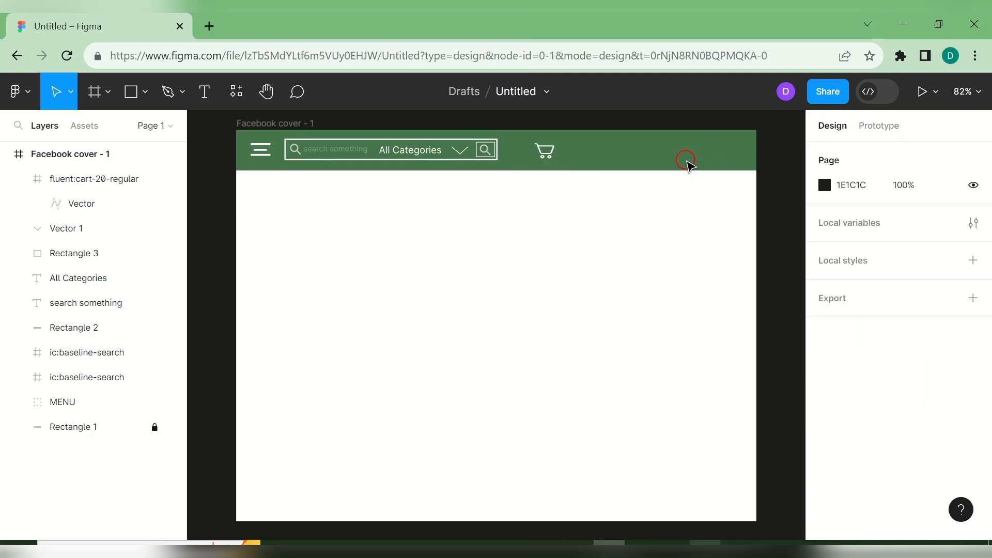
# - Launch the Iconify plugin on the cover frame and search for 'BELL'
pyautogui.rightClick(539, 276)
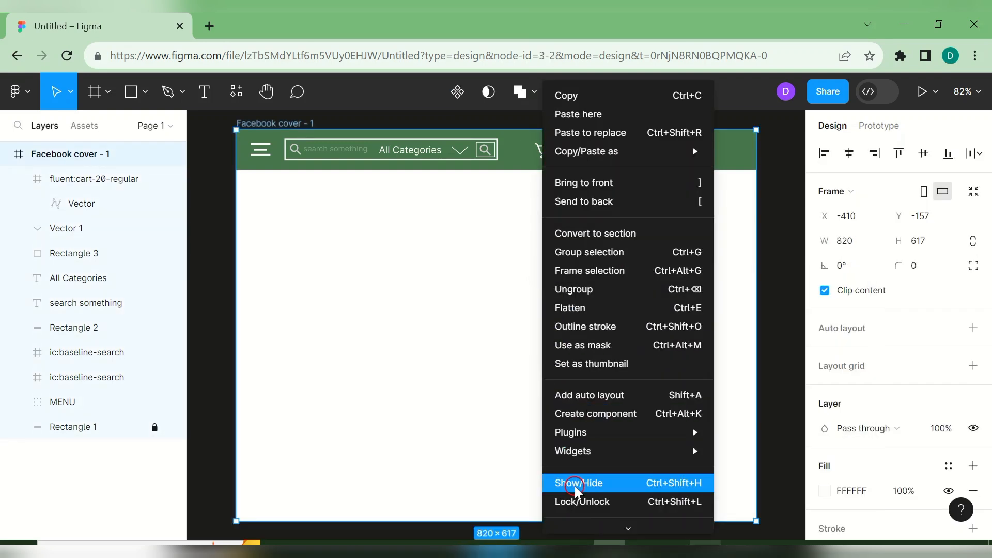
pyautogui.moveTo(596, 435)
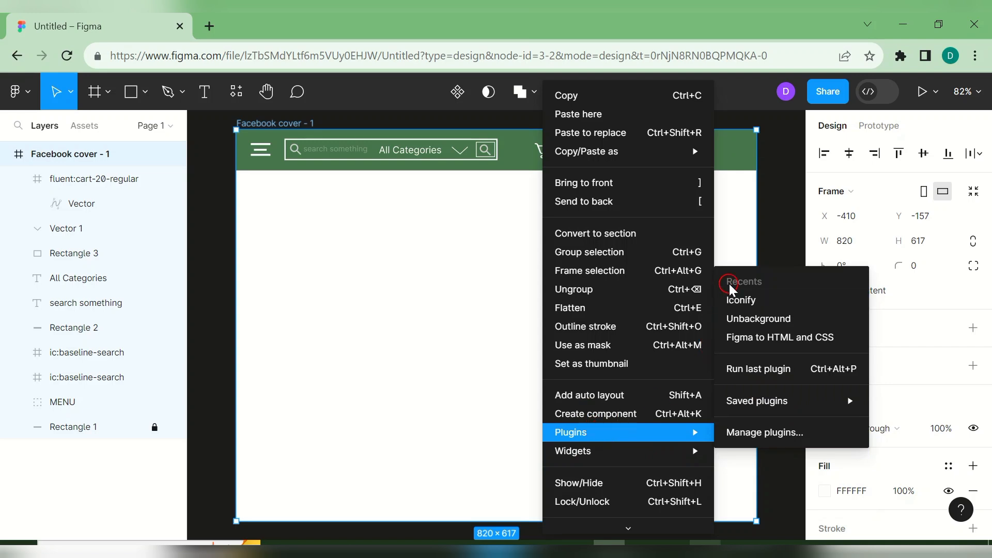
pyautogui.click(740, 304)
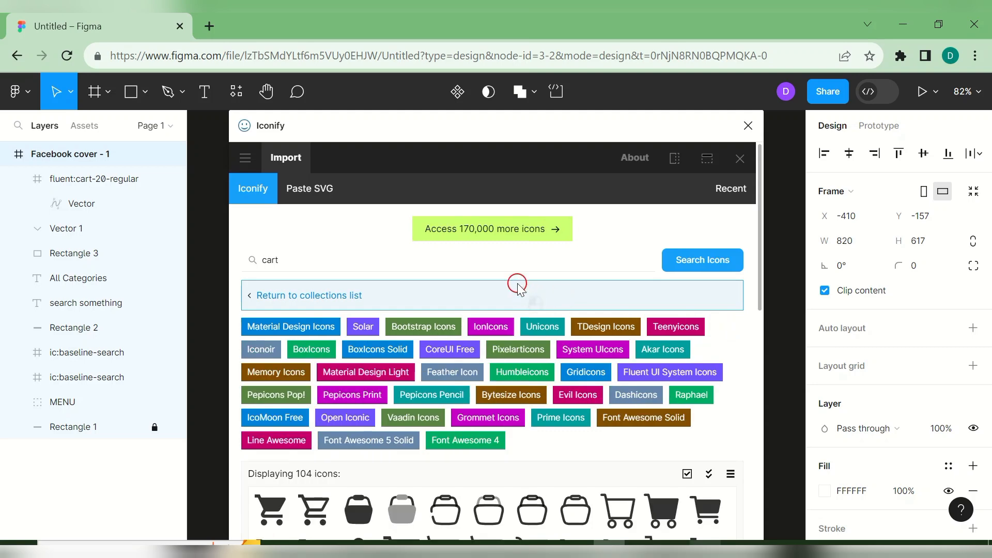
pyautogui.click(505, 261)
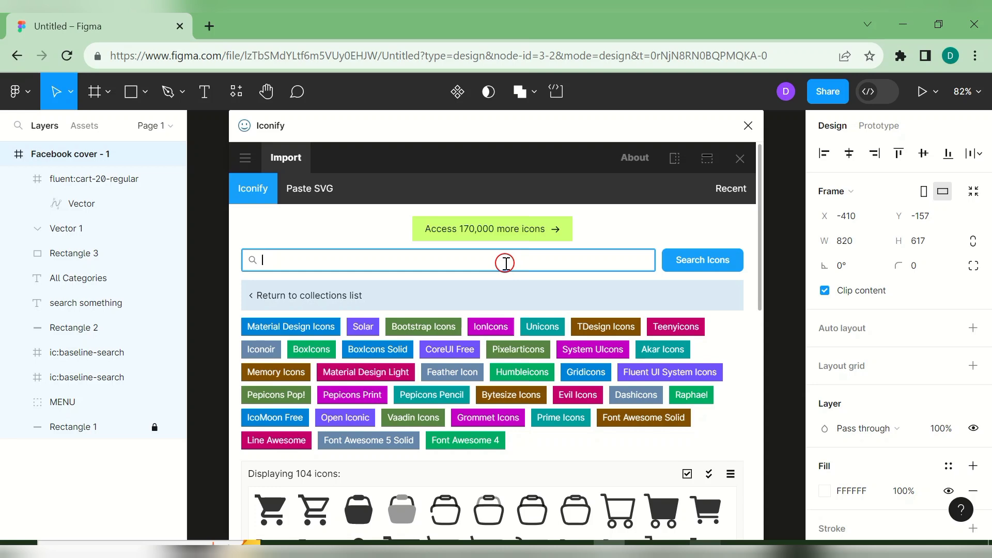
pyautogui.write('BELL')
pyautogui.click(688, 265)
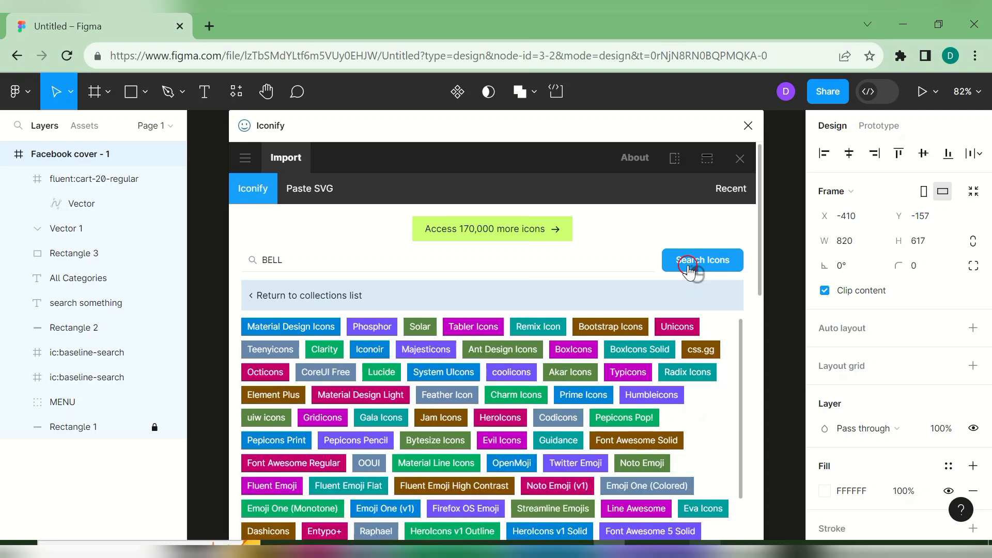
pyautogui.moveTo(763, 267); pyautogui.dragTo(788, 417)
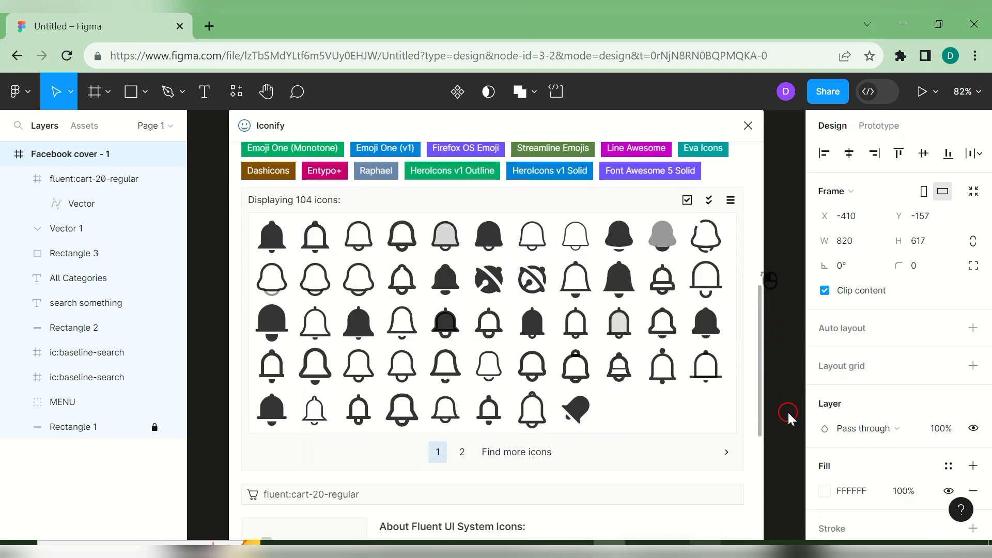
# - Import the ph:bell outline icon into the cover frame and close Iconify
pyautogui.click(357, 237)
pyautogui.scroll(-1, 364, 246)
pyautogui.scroll(-4, 367, 251)
pyautogui.click(393, 357)
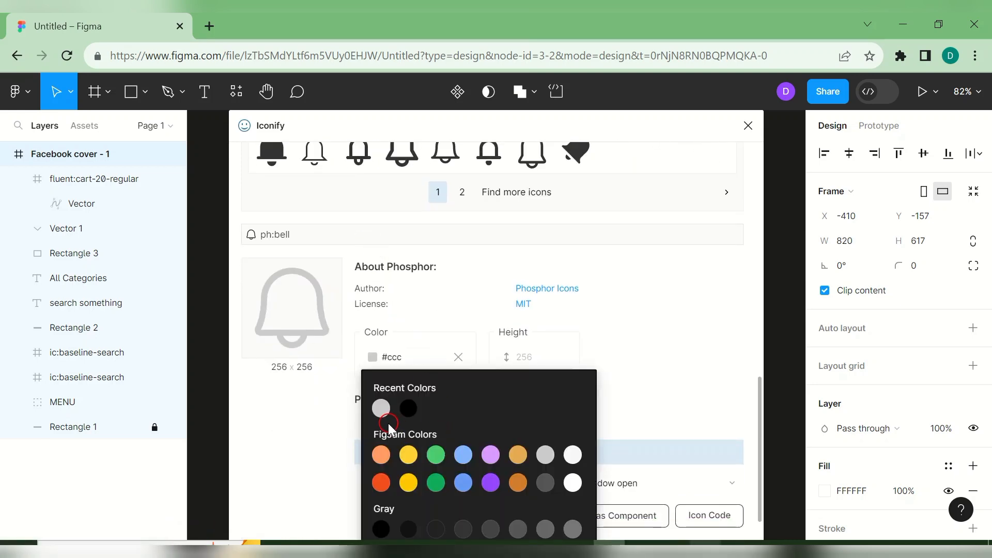
pyautogui.moveTo(699, 393); pyautogui.dragTo(540, 515)
pyautogui.click(540, 515)
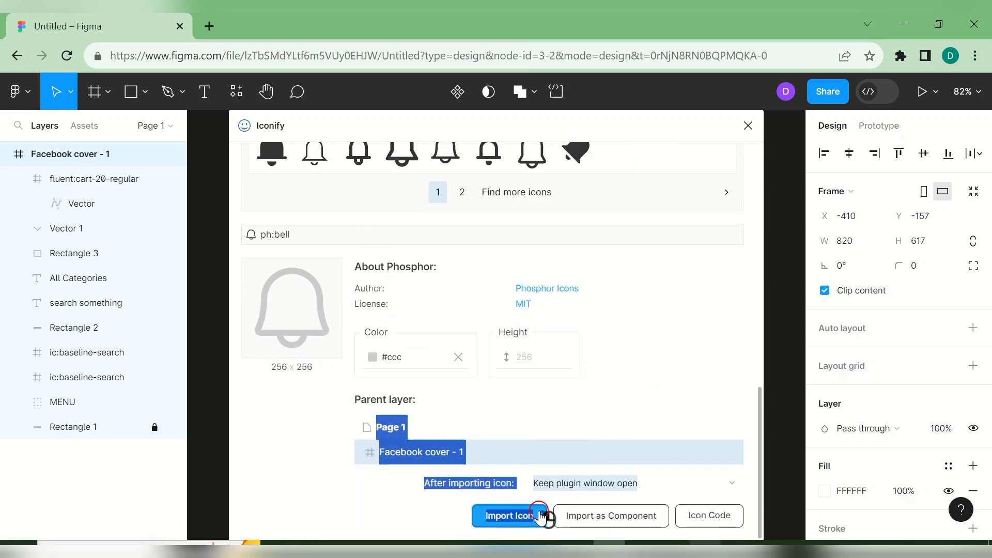
pyautogui.click(748, 127)
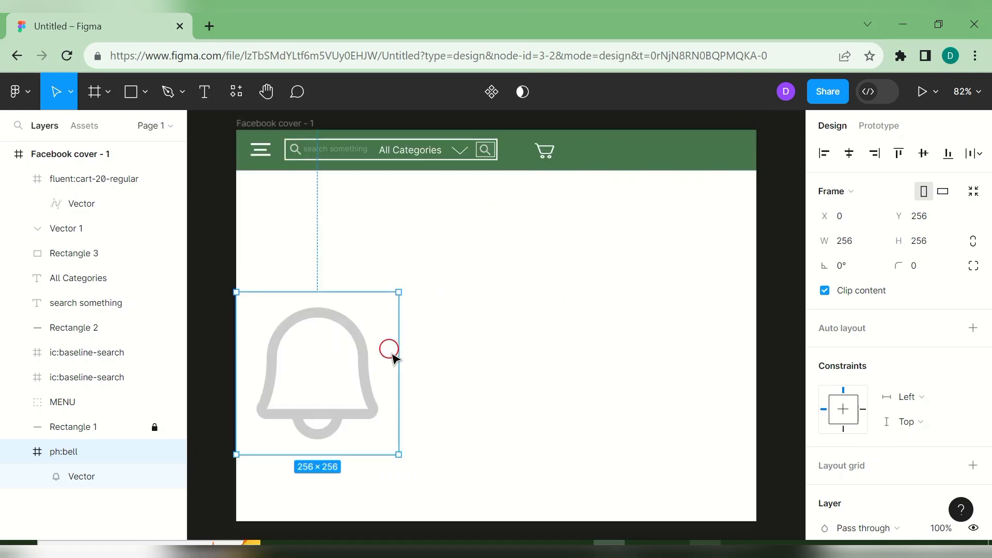
# - Shrink the ph:bell frame onto the green bar beside the cart and move its layer to the top
pyautogui.moveTo(397, 458); pyautogui.dragTo(595, 159)
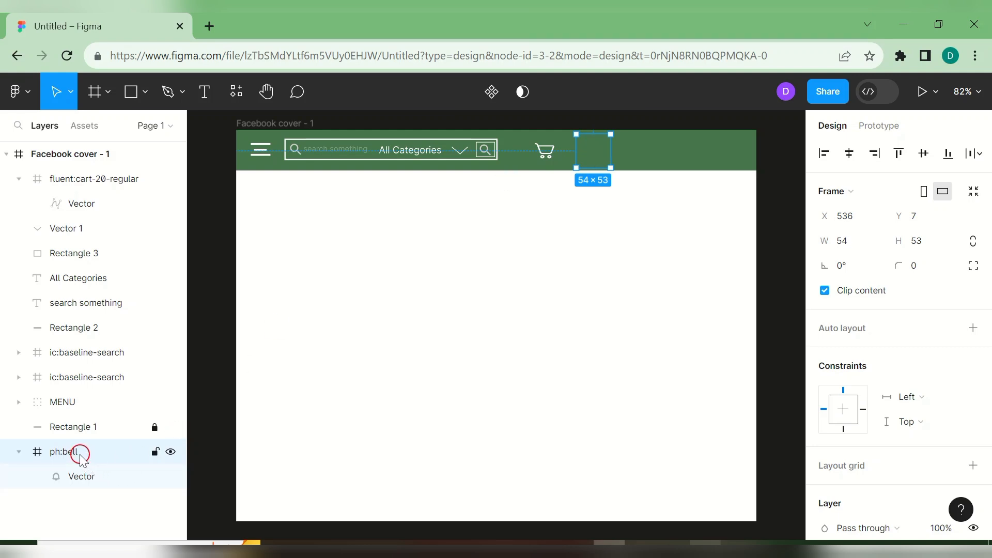
pyautogui.click(18, 452)
pyautogui.moveTo(51, 451); pyautogui.dragTo(67, 167)
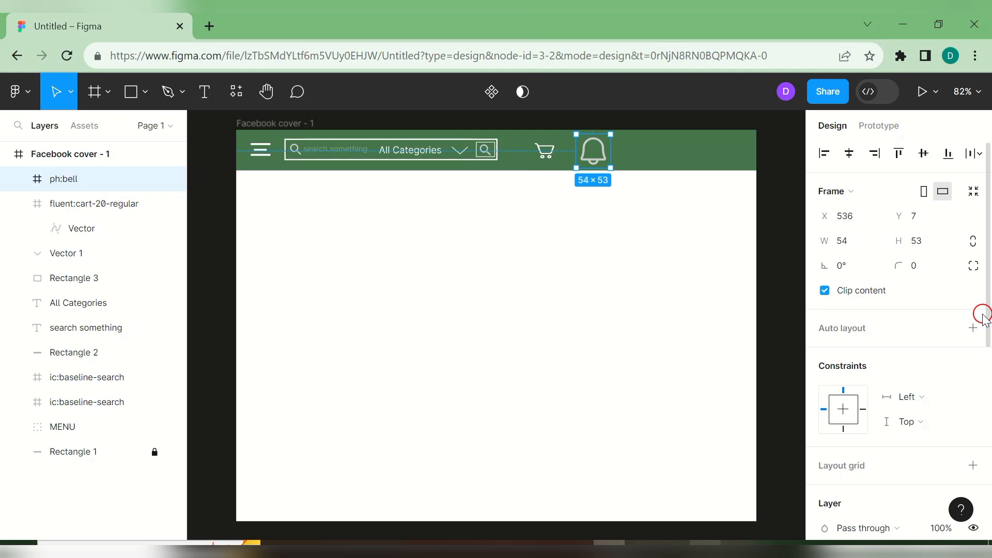
# - Recolour the bell white FFFFFF via Selection colors
pyautogui.moveTo(986, 320); pyautogui.dragTo(987, 425)
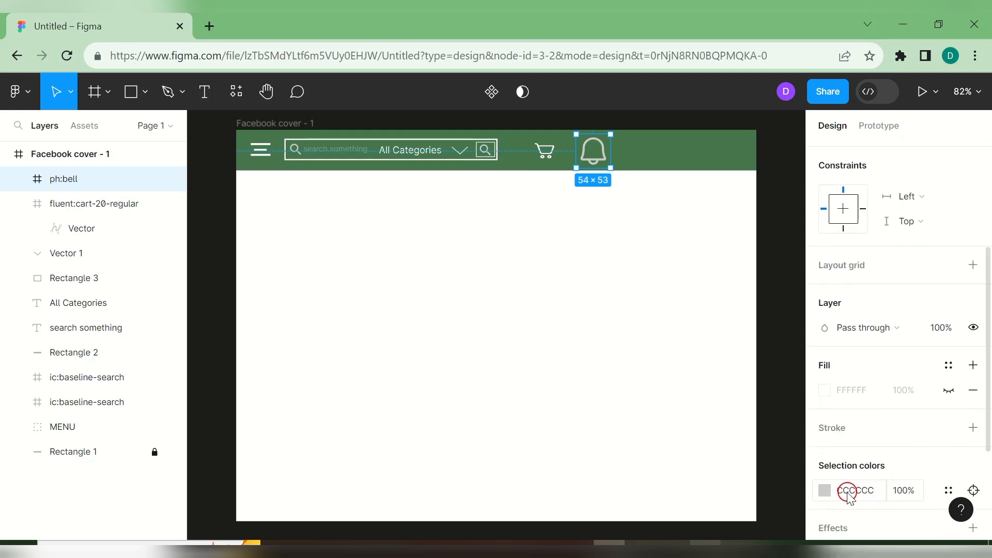
pyautogui.click(824, 490)
pyautogui.moveTo(621, 209); pyautogui.dragTo(578, 172)
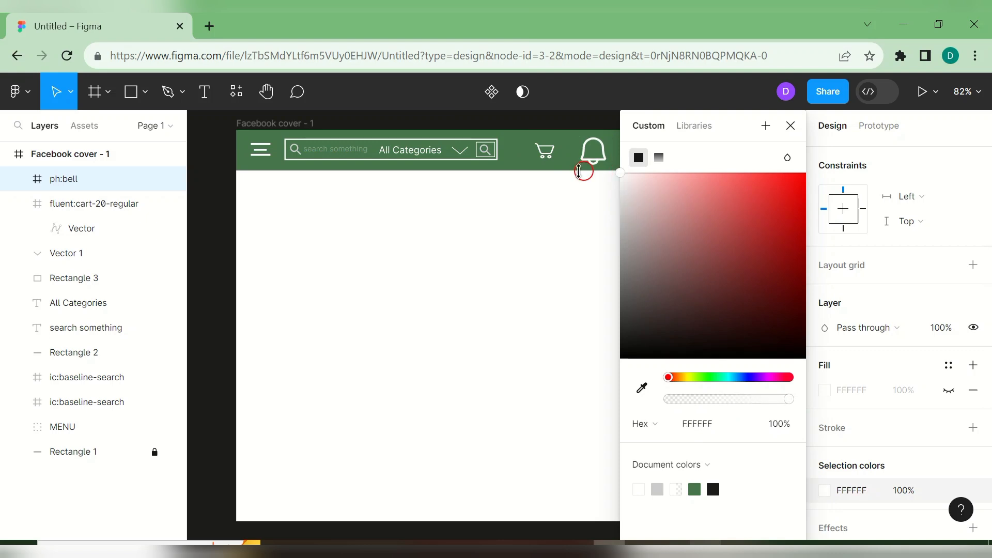
pyautogui.click(791, 126)
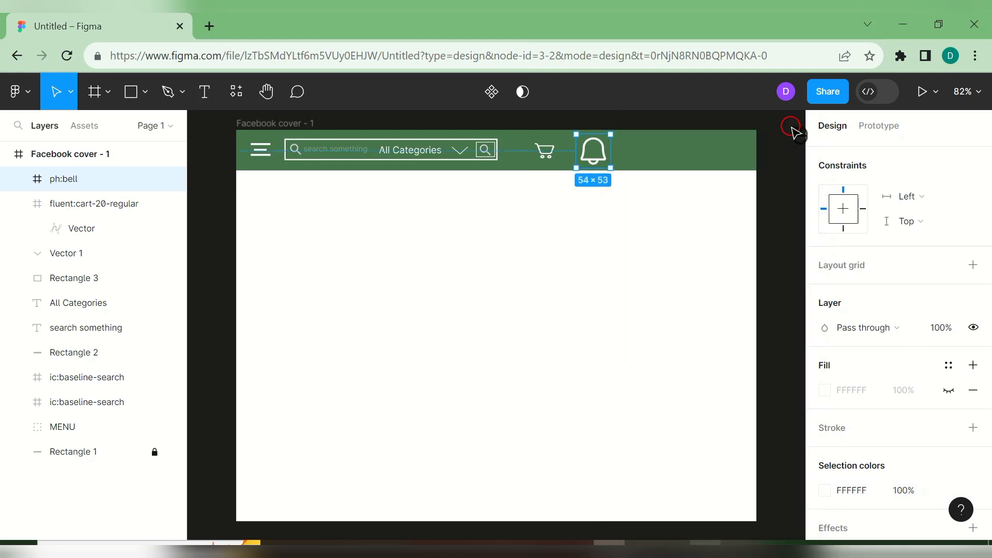
pyautogui.click(550, 152)
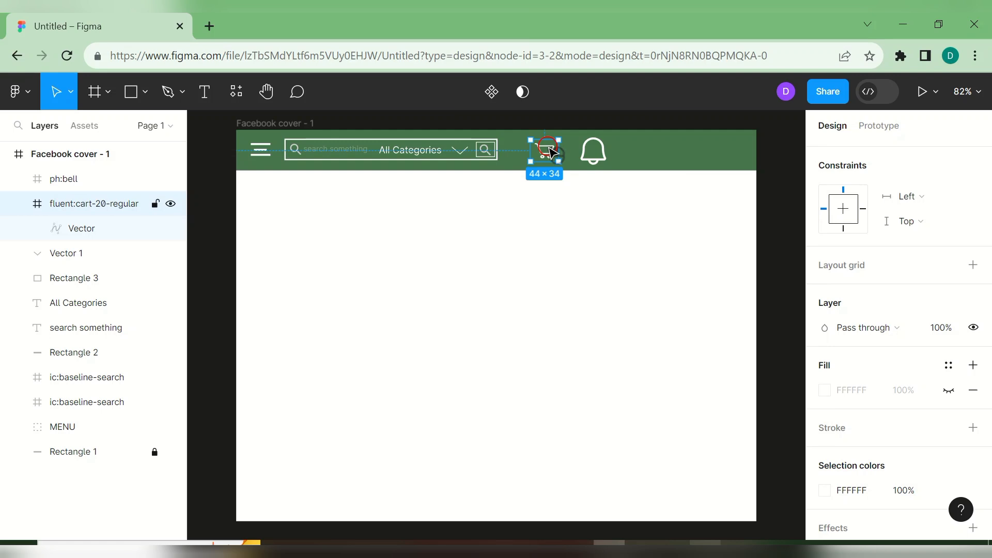
# - Set the bell vector's width to 30 and height to 33
pyautogui.moveTo(980, 261); pyautogui.dragTo(962, 128)
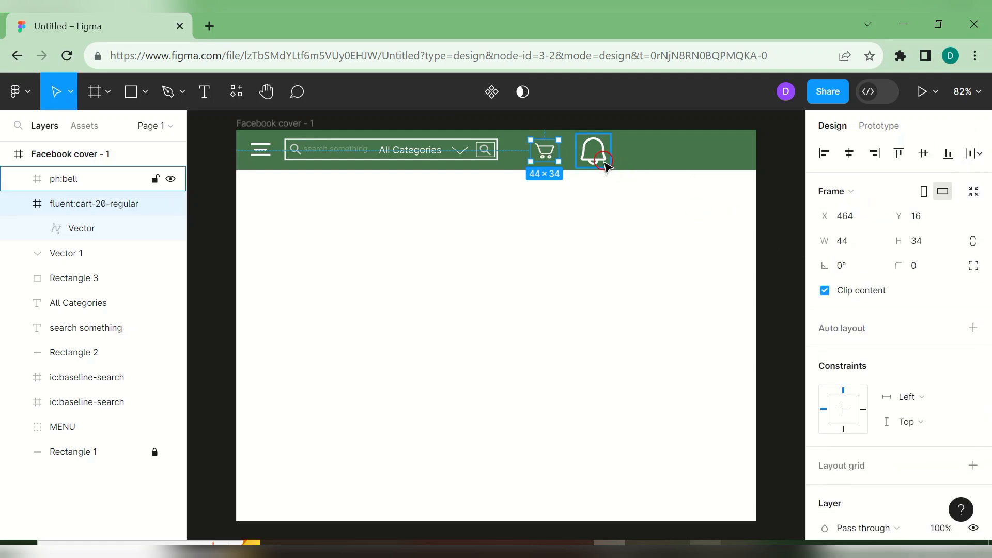
pyautogui.doubleClick(602, 161)
pyautogui.click(855, 219)
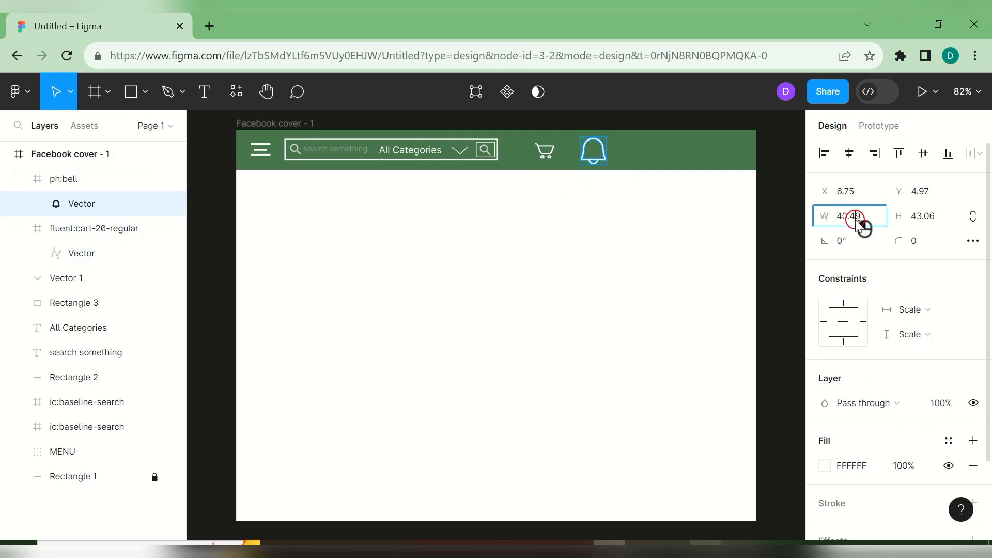
pyautogui.click(872, 217)
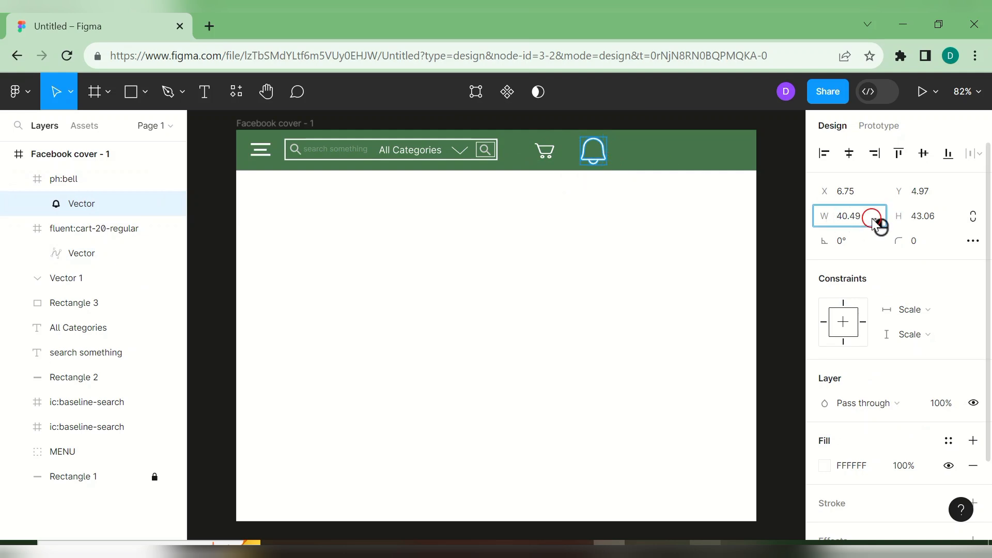
pyautogui.doubleClick(864, 217)
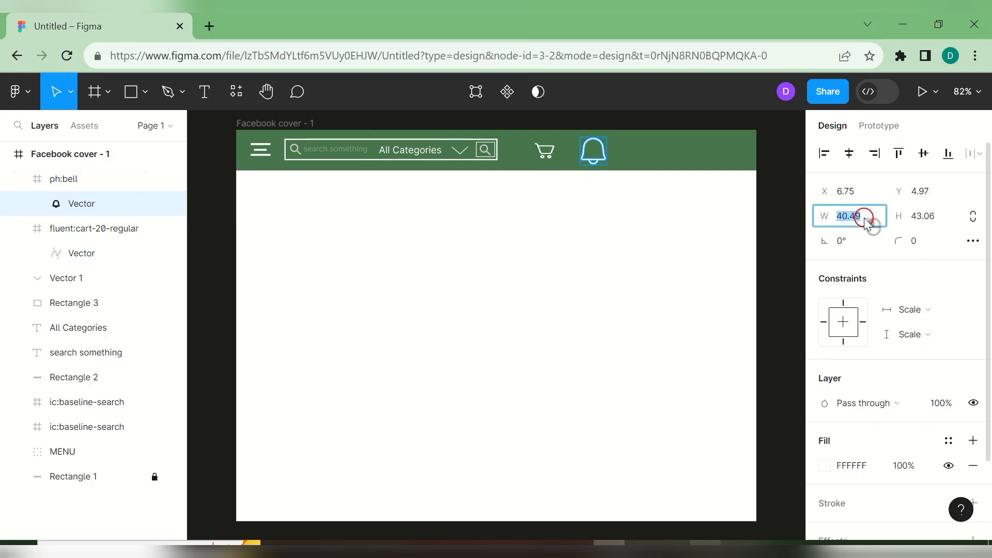
pyautogui.click(935, 221)
pyautogui.write('3')
pyautogui.press('Return')
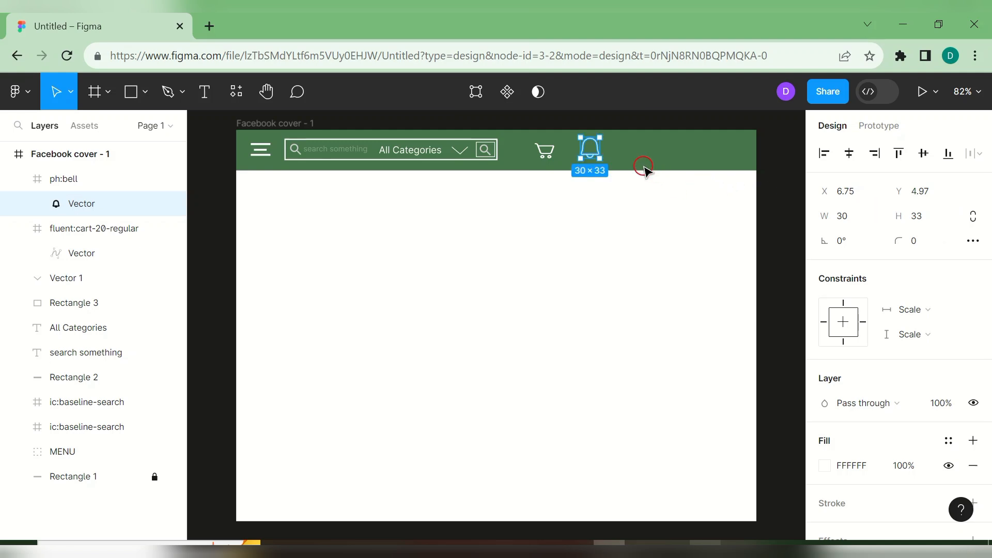
pyautogui.click(650, 171)
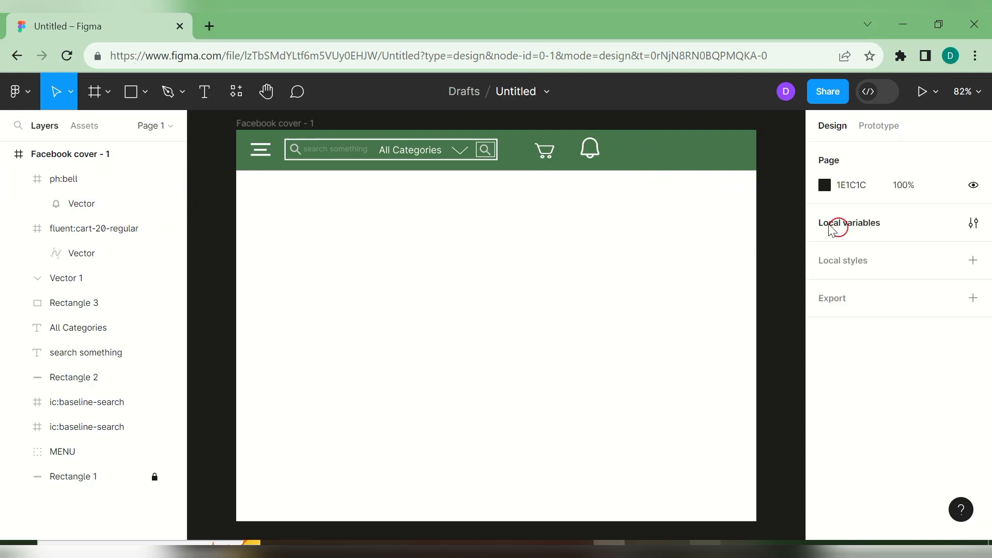
# - Shrink the ph:bell frame to 45 × 43 and align it beside the cart at X 546, Y 16
pyautogui.click(594, 155)
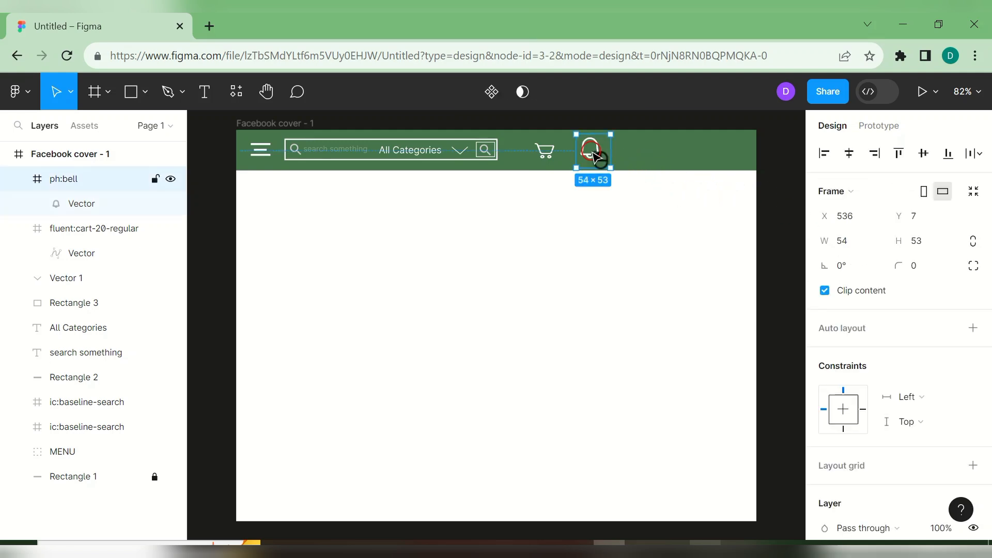
pyautogui.moveTo(603, 163); pyautogui.dragTo(596, 155)
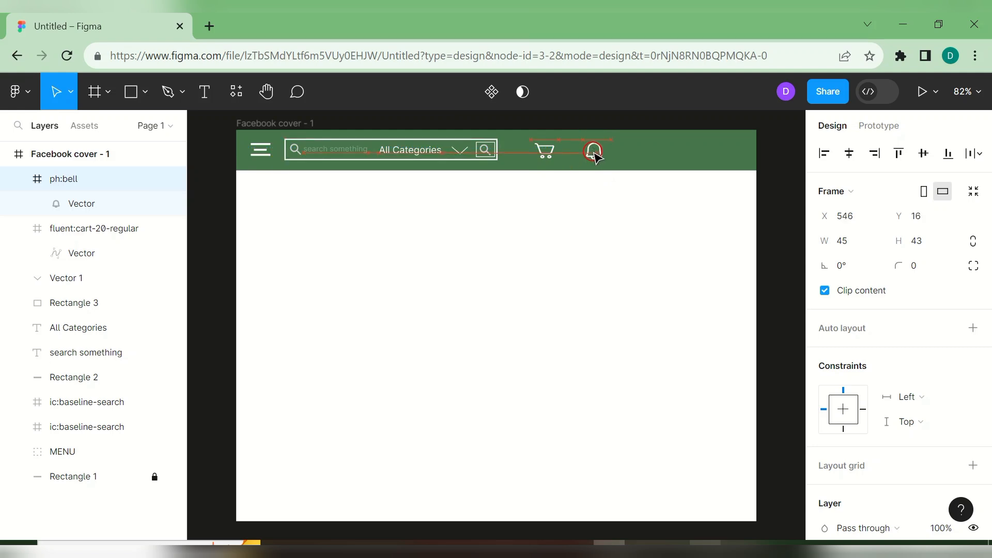
pyautogui.moveTo(596, 155); pyautogui.dragTo(596, 156)
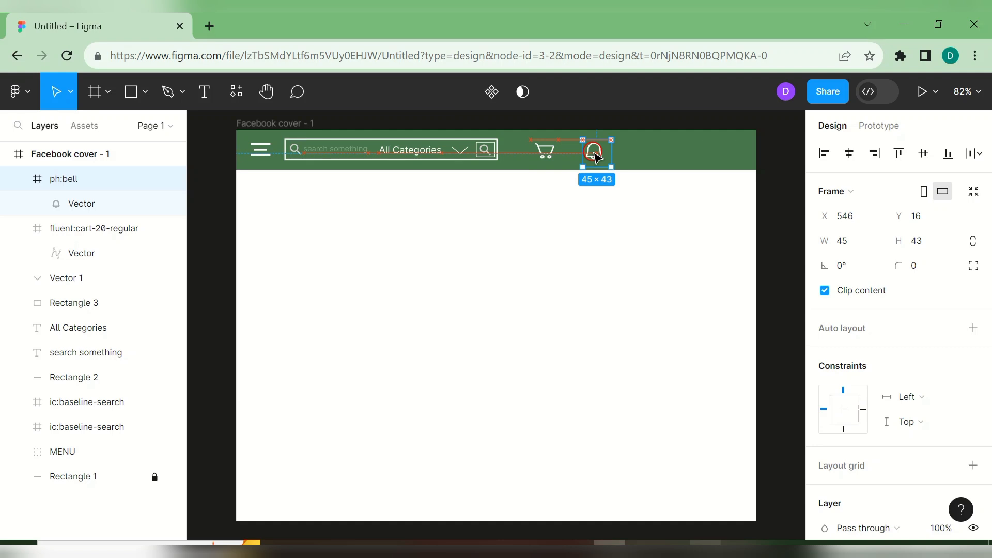
pyautogui.moveTo(595, 156); pyautogui.dragTo(593, 155)
pyautogui.click(614, 205)
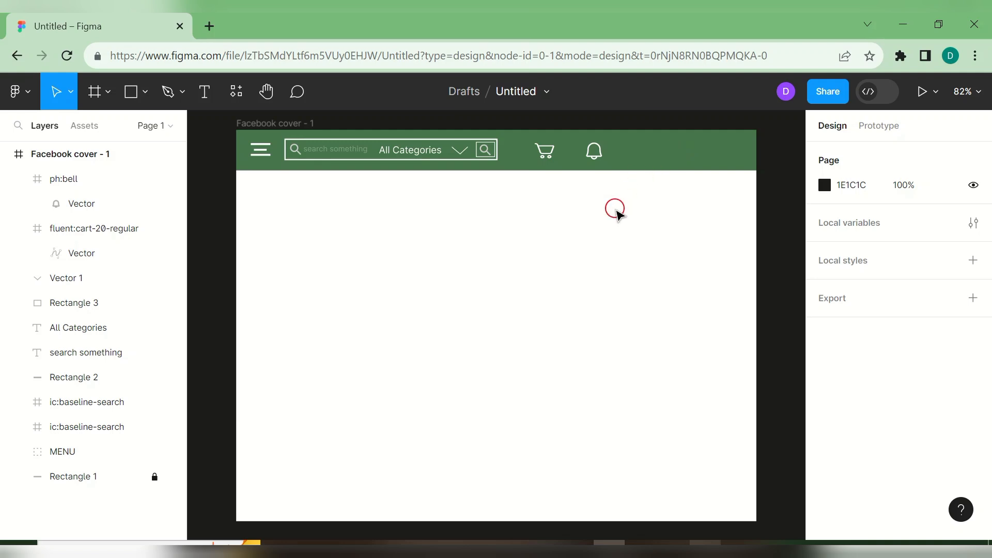
# - Search Iconify for 'HUMAN' and import the mdi:human-male icon into the cover frame
pyautogui.rightClick(552, 298)
pyautogui.moveTo(622, 454)
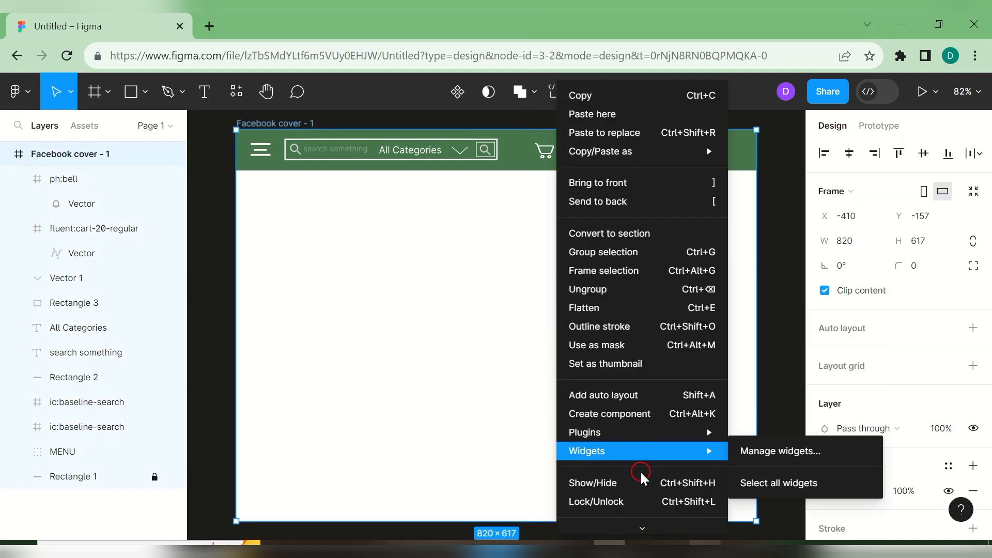
pyautogui.moveTo(638, 434)
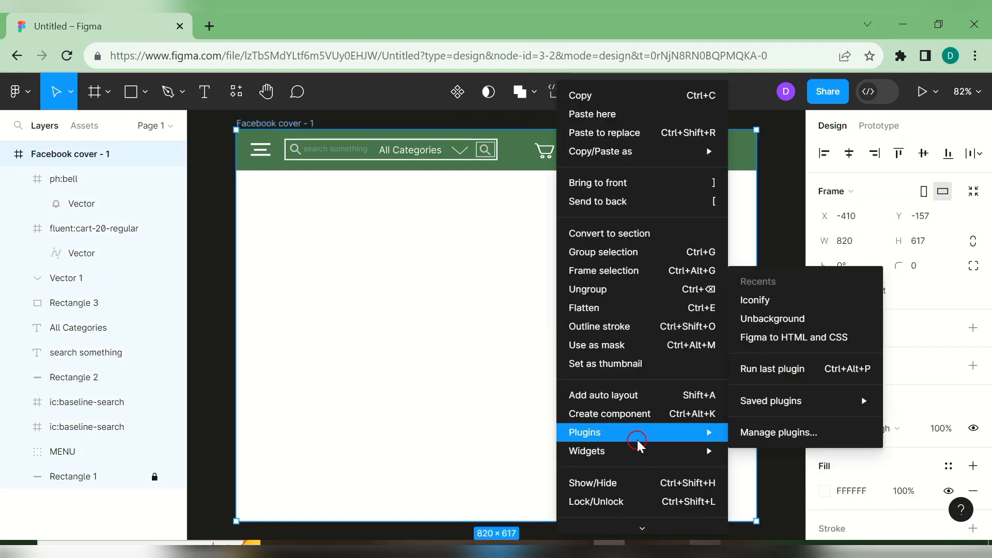
pyautogui.click(798, 301)
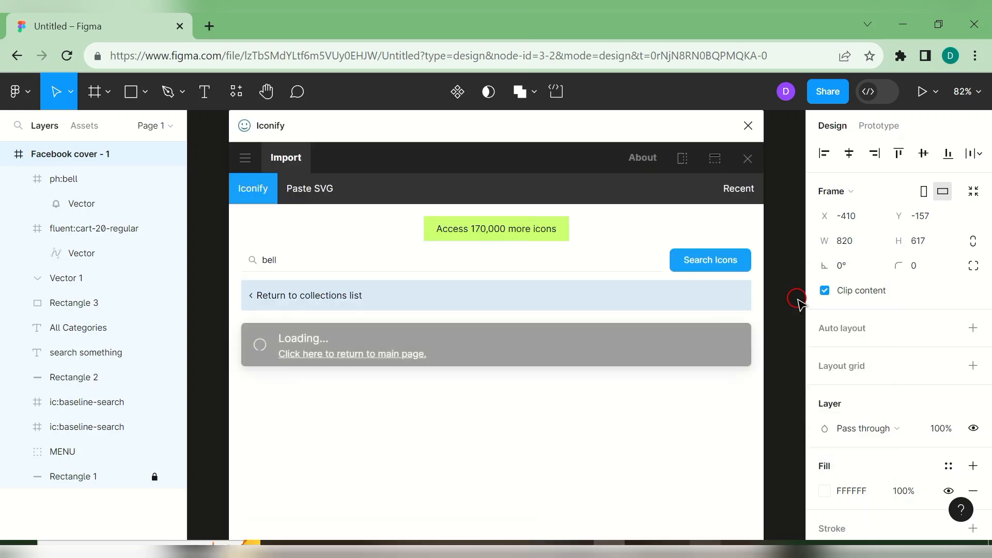
pyautogui.click(428, 261)
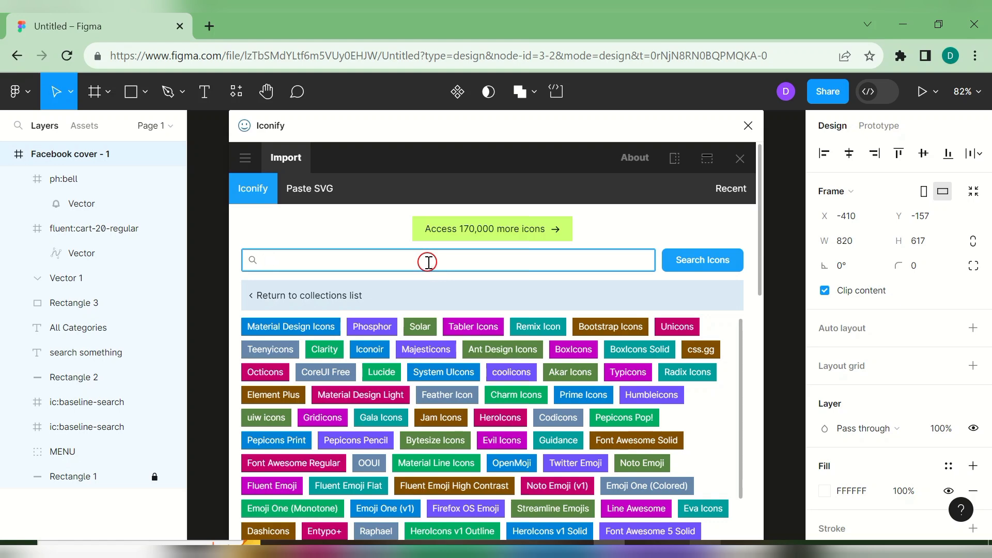
pyautogui.write('HUMAN')
pyautogui.click(695, 269)
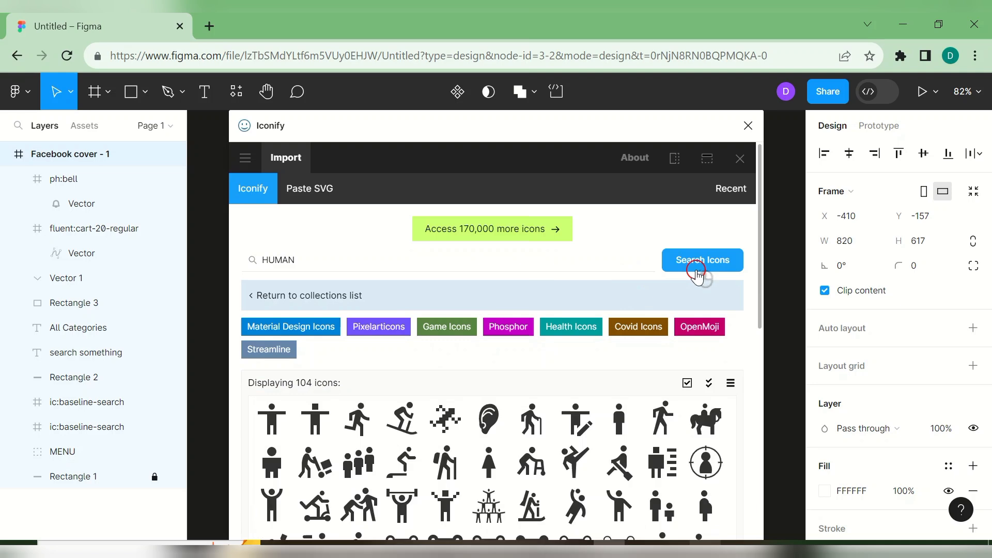
pyautogui.moveTo(758, 315); pyautogui.dragTo(759, 354)
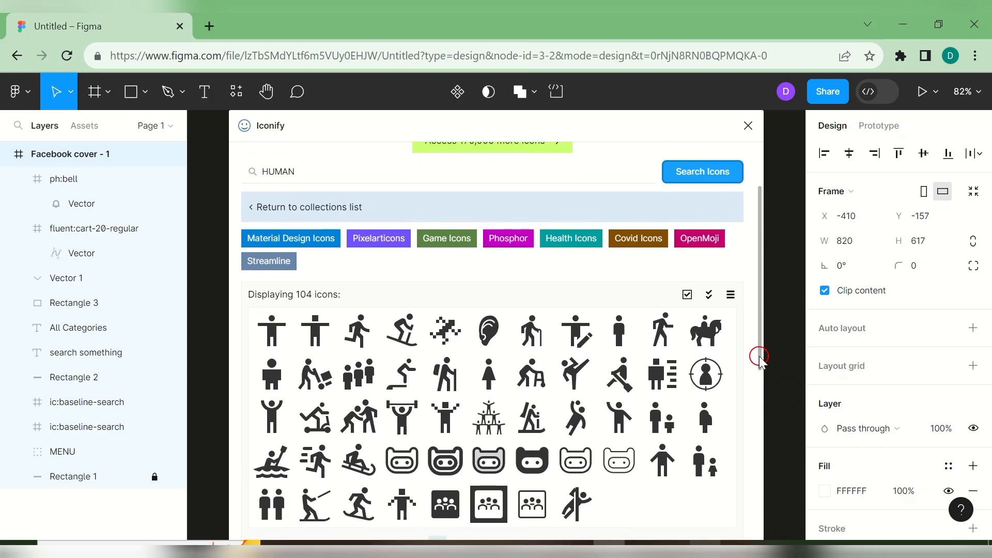
pyautogui.click(624, 336)
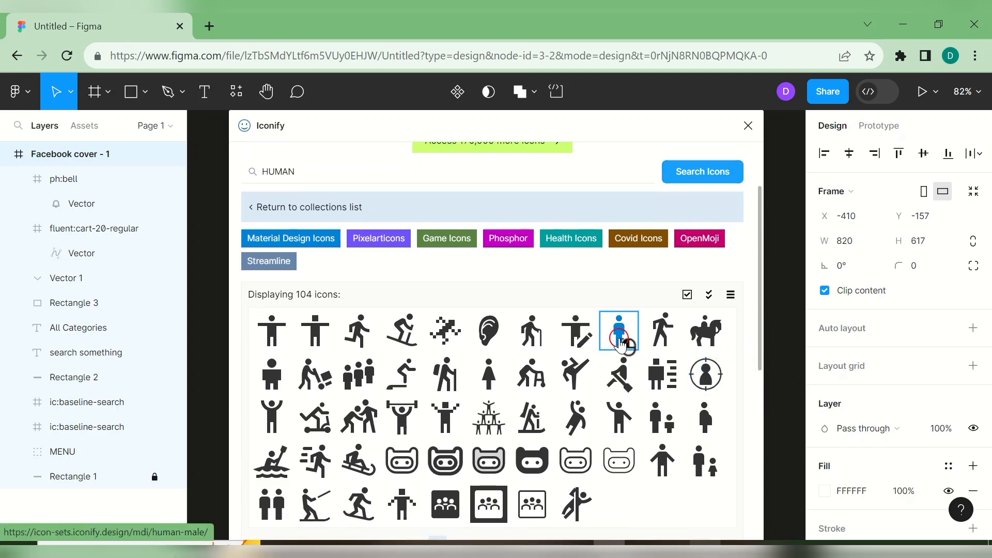
pyautogui.click(519, 513)
pyautogui.click(743, 124)
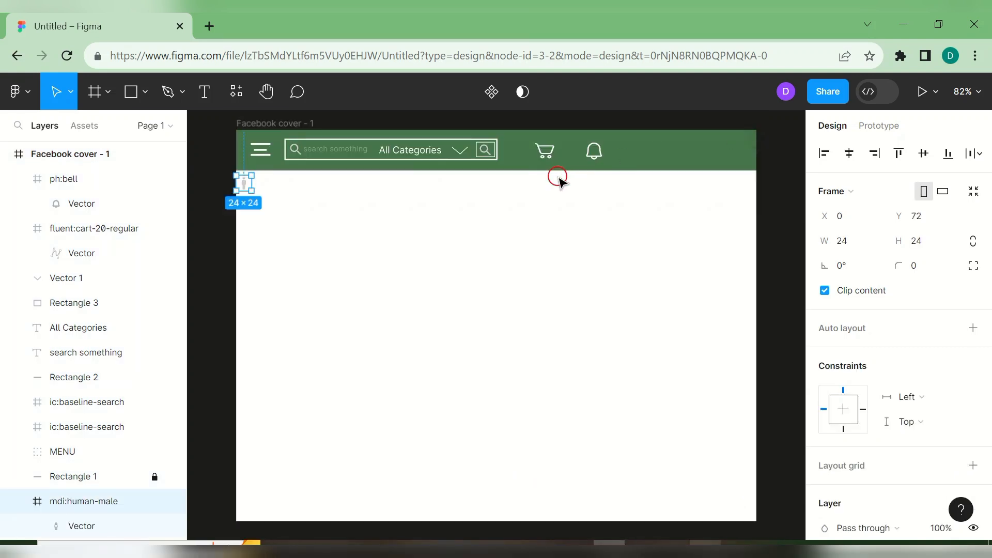
# - Drag the person icon into the nav bar after the bell, raise its layer to the top, and enlarge it
pyautogui.moveTo(244, 186); pyautogui.dragTo(656, 158)
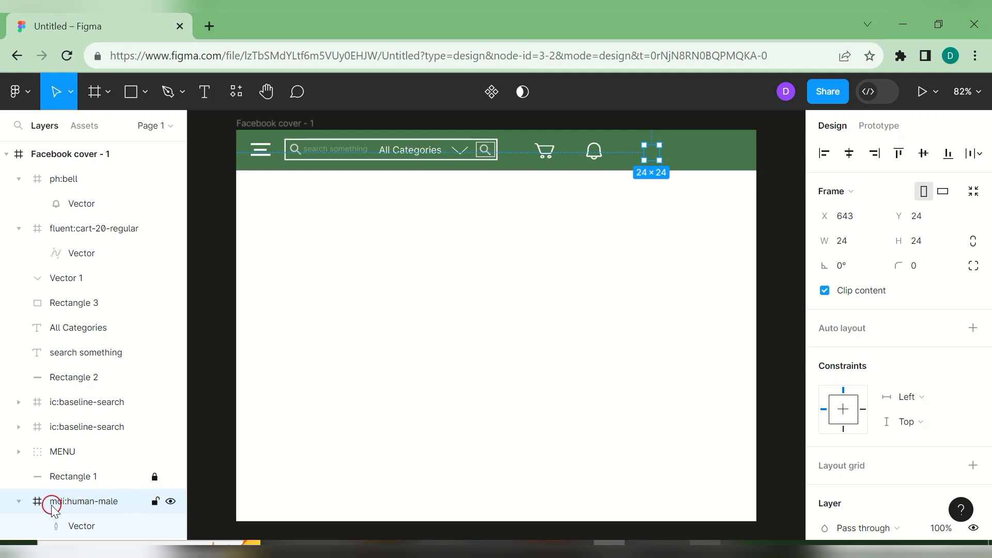
pyautogui.click(17, 503)
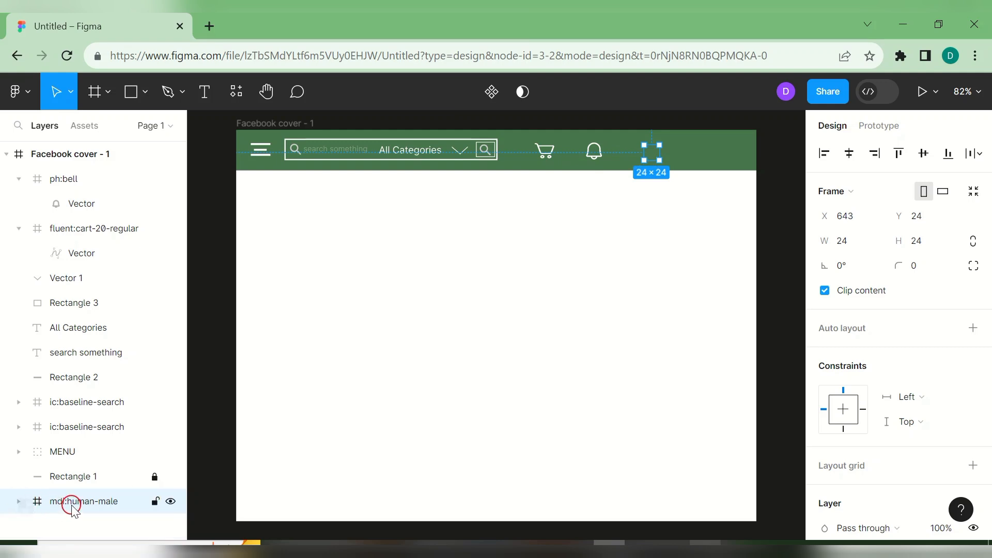
pyautogui.moveTo(77, 504); pyautogui.dragTo(78, 167)
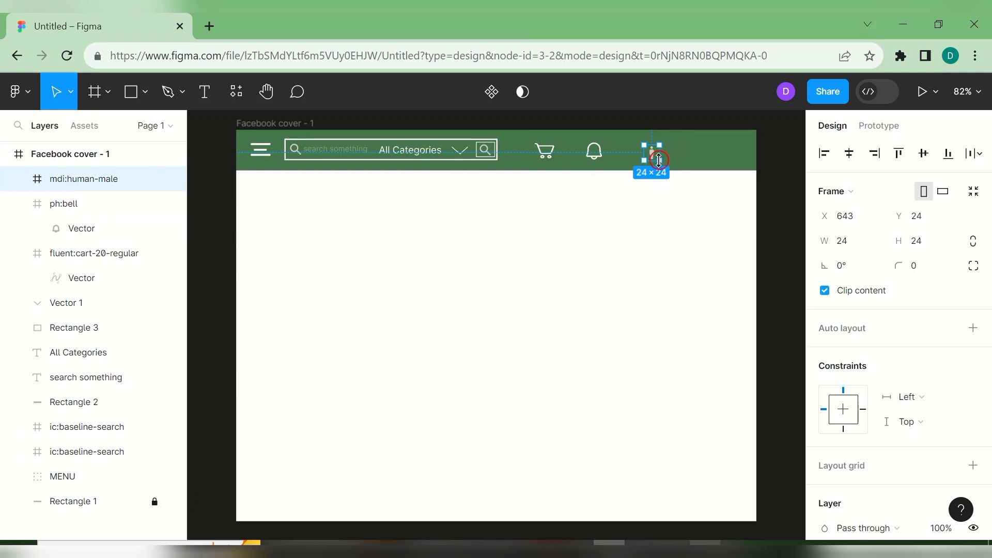
pyautogui.moveTo(660, 161); pyautogui.dragTo(676, 167)
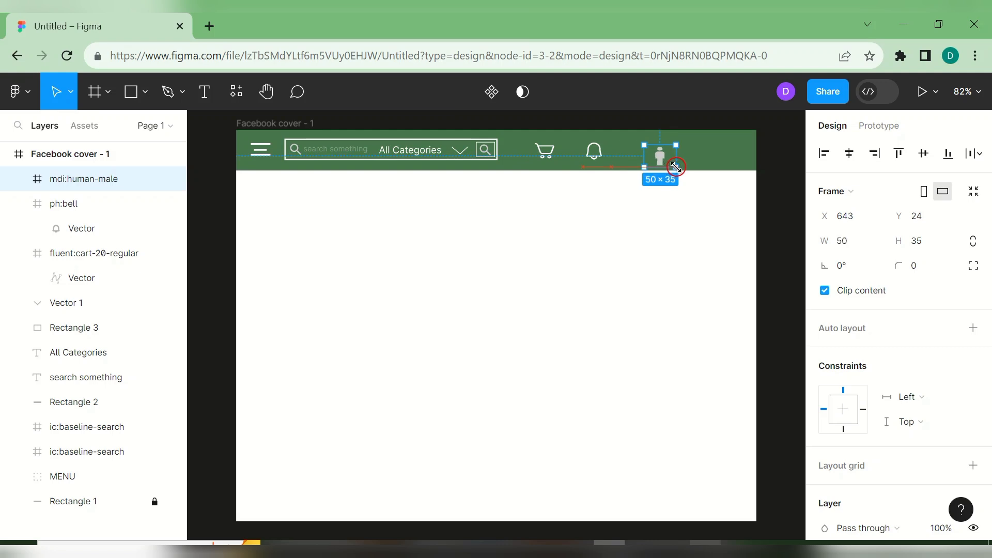
pyautogui.click(664, 166)
# - Edit the icon's inner vector, nudging its points slightly left
pyautogui.click(19, 179)
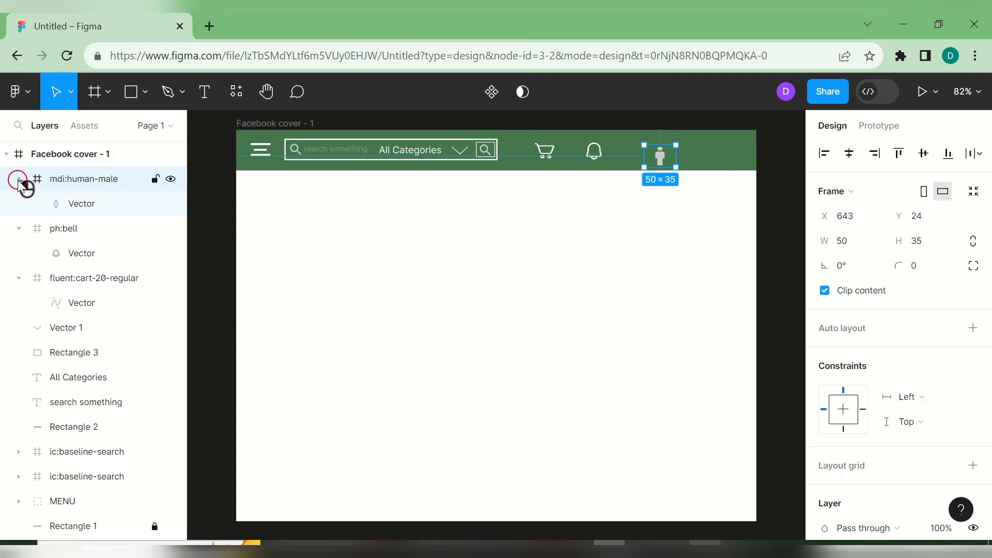
pyautogui.click(84, 205)
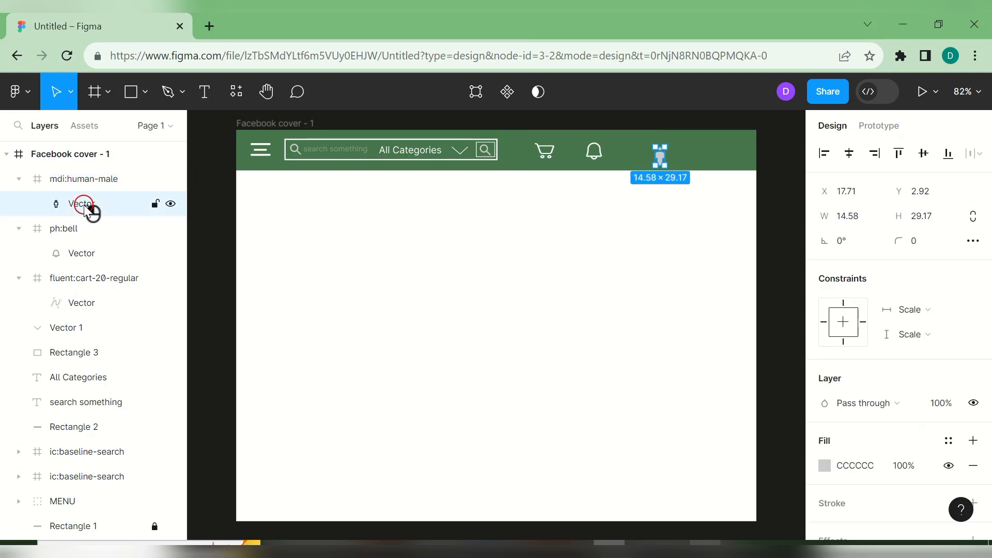
pyautogui.click(612, 199)
pyautogui.click(661, 159)
pyautogui.doubleClick(662, 159)
pyautogui.doubleClick(660, 161)
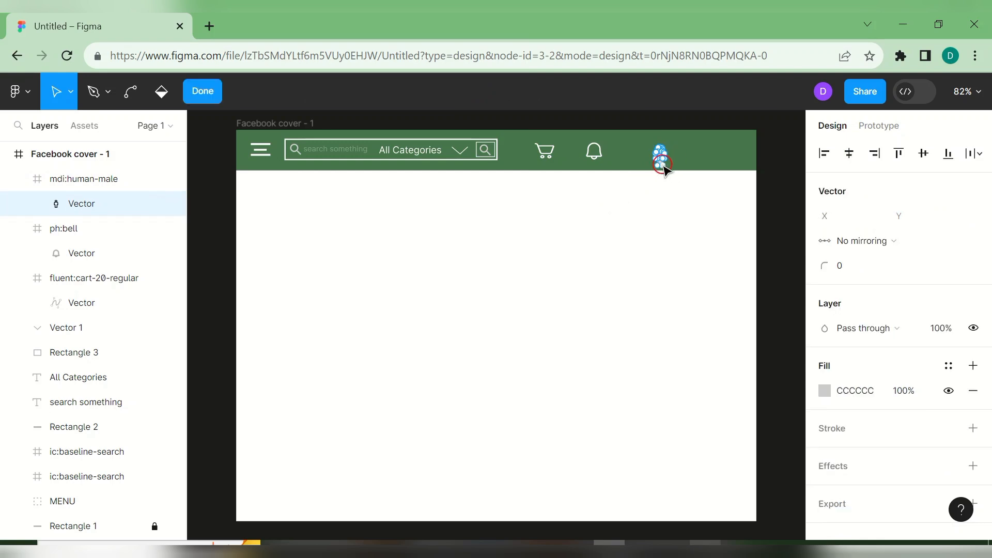
pyautogui.moveTo(662, 164)
pyautogui.mouseDown()
pyautogui.moveTo(663, 182)
pyautogui.moveTo(658, 163)
pyautogui.mouseUp()
pyautogui.click(641, 218)
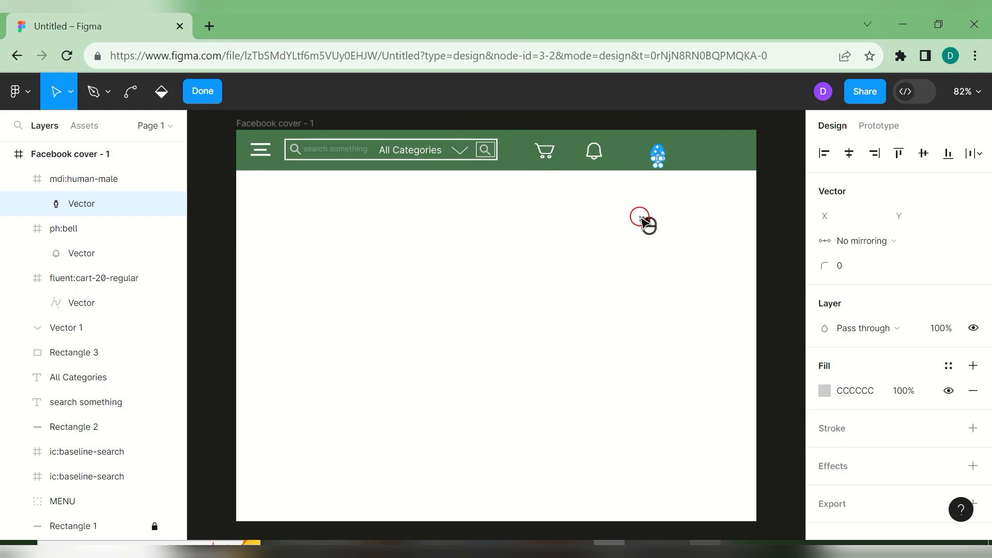
pyautogui.click(645, 216)
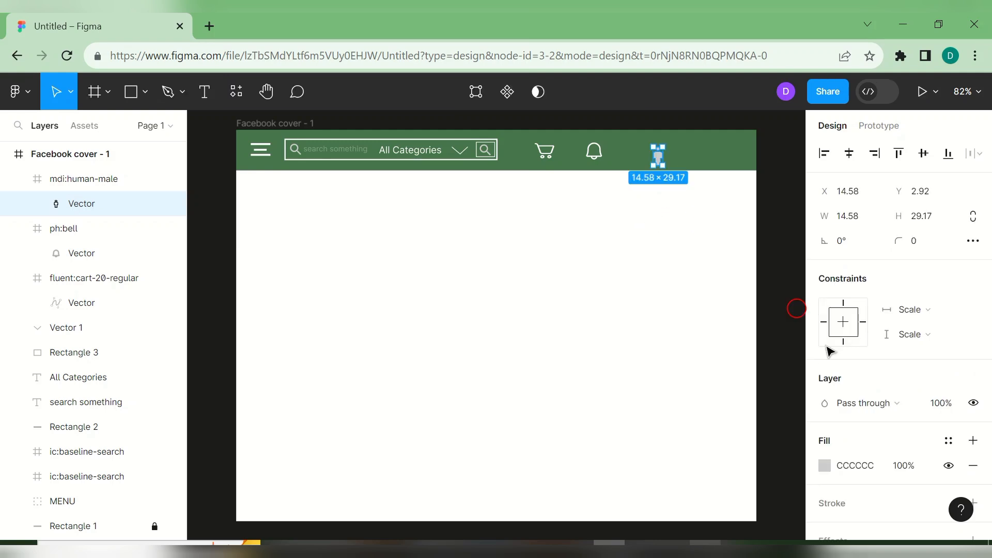
# - Set the person icon's vector fill to pure white FFFFFF
pyautogui.click(829, 466)
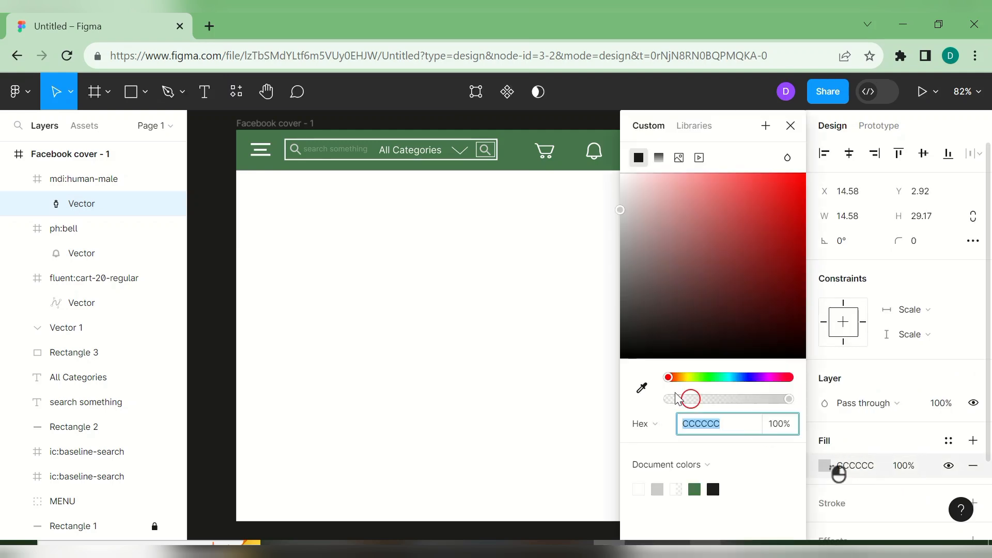
pyautogui.click(622, 189)
pyautogui.moveTo(622, 189); pyautogui.dragTo(620, 172)
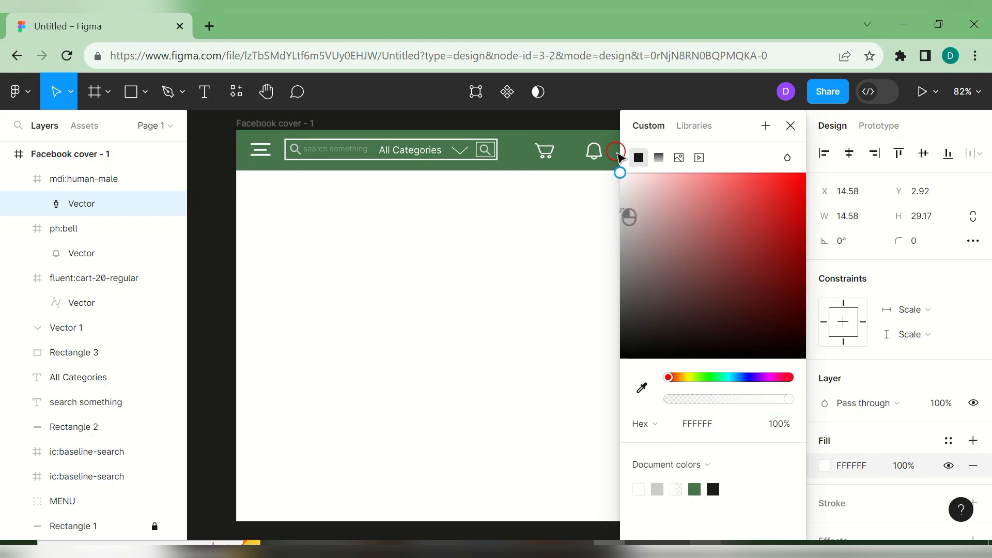
pyautogui.click(791, 128)
pyautogui.click(720, 227)
# - Reposition the 53×42 person icon so it lines up with the bell in the nav bar
pyautogui.click(686, 172)
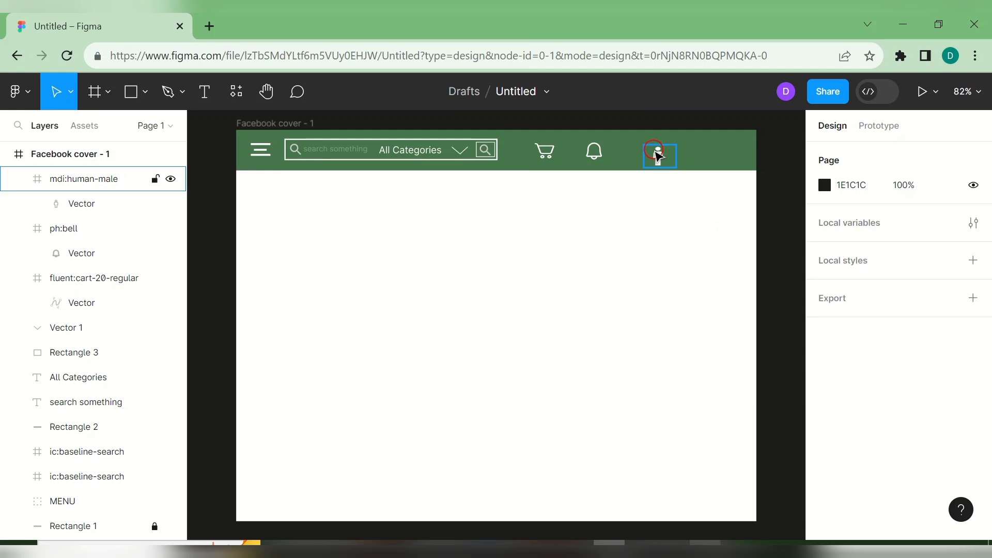
pyautogui.moveTo(658, 153); pyautogui.dragTo(676, 168)
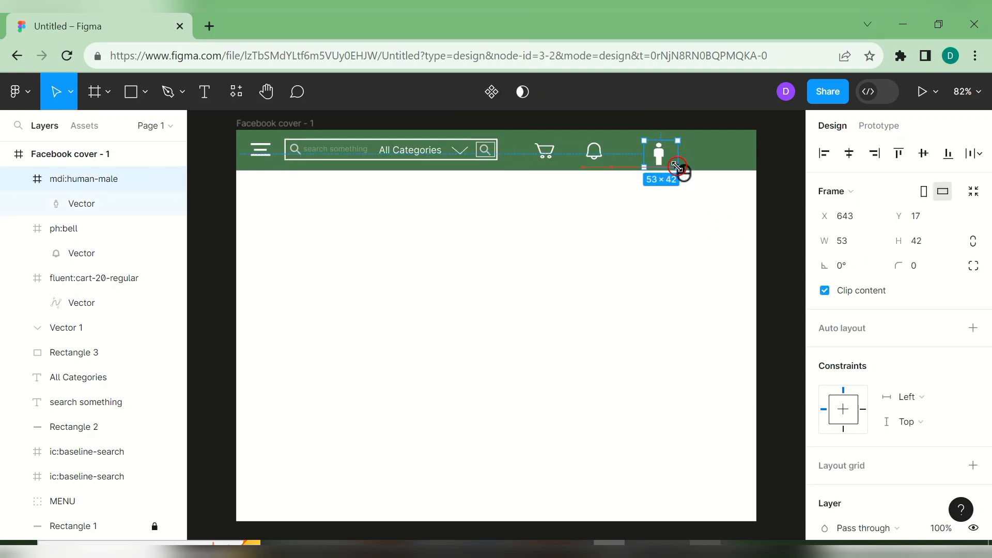
pyautogui.click(676, 241)
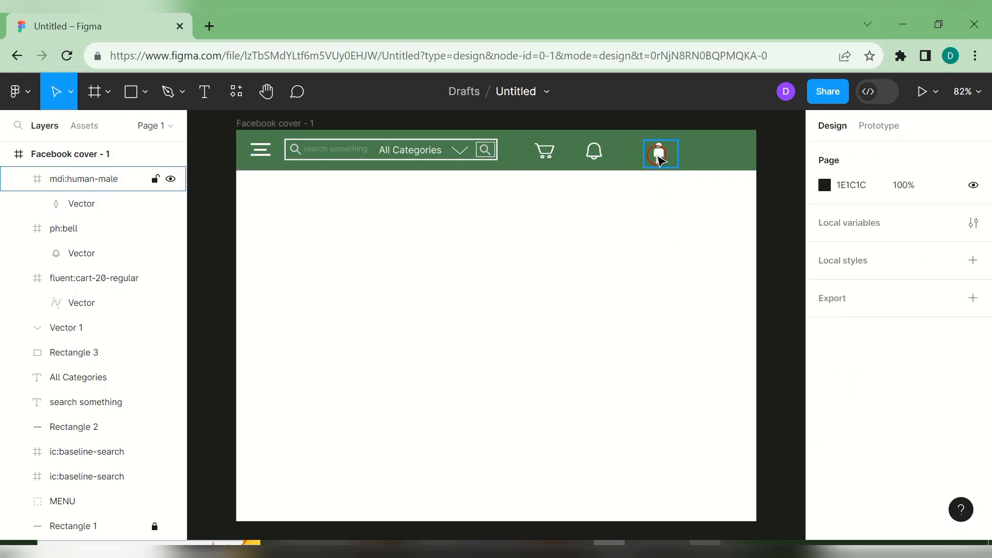
pyautogui.moveTo(659, 160); pyautogui.dragTo(658, 155)
pyautogui.click(682, 230)
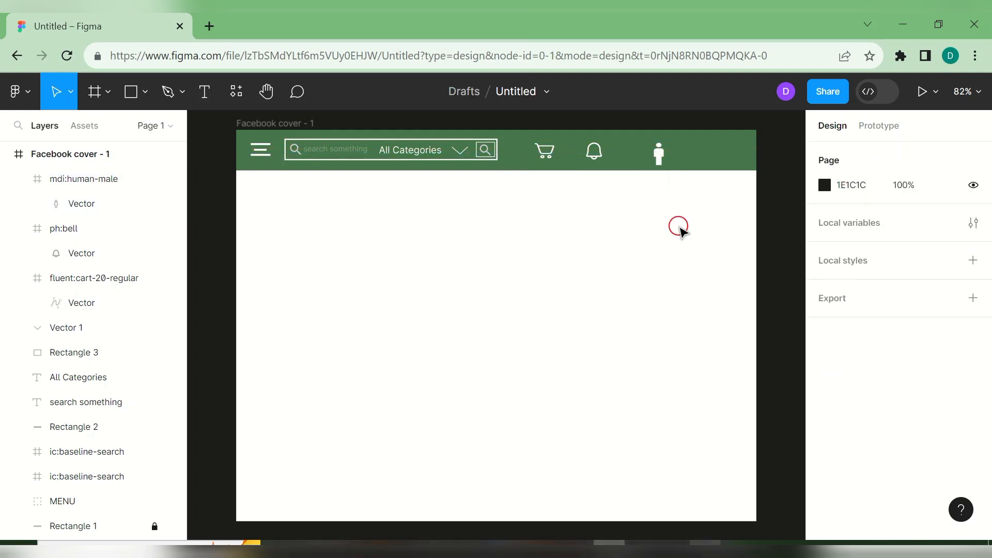
pyautogui.moveTo(656, 154)
pyautogui.mouseDown()
pyautogui.moveTo(663, 157)
pyautogui.moveTo(653, 154)
pyautogui.mouseUp()
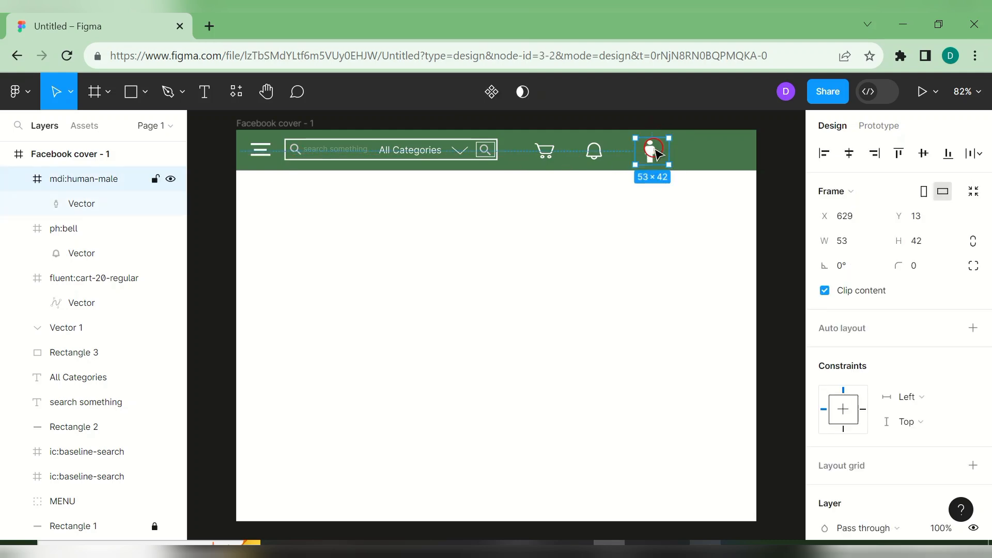
pyautogui.click(204, 92)
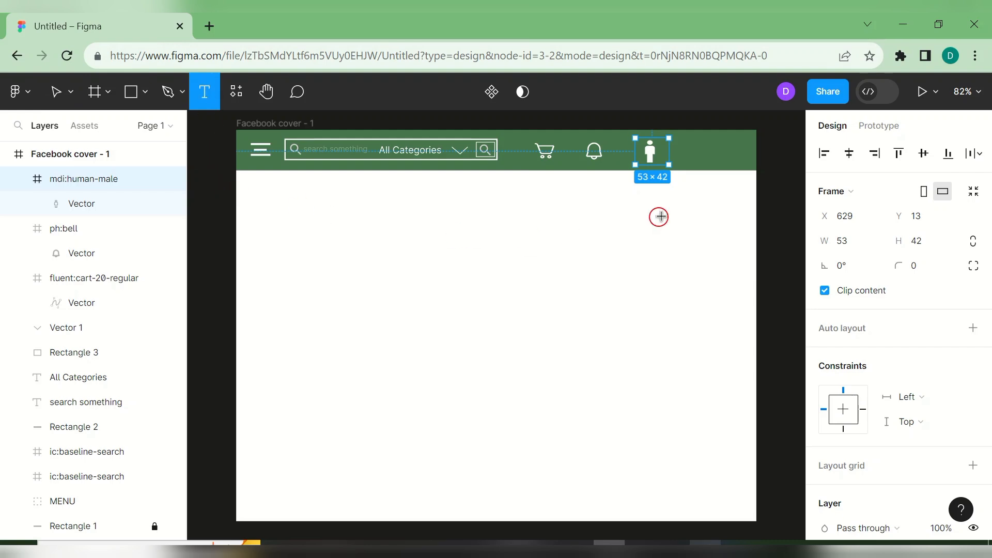
# - Type 'Login or Register' right of the person icon and set it to size 14
pyautogui.click(680, 147)
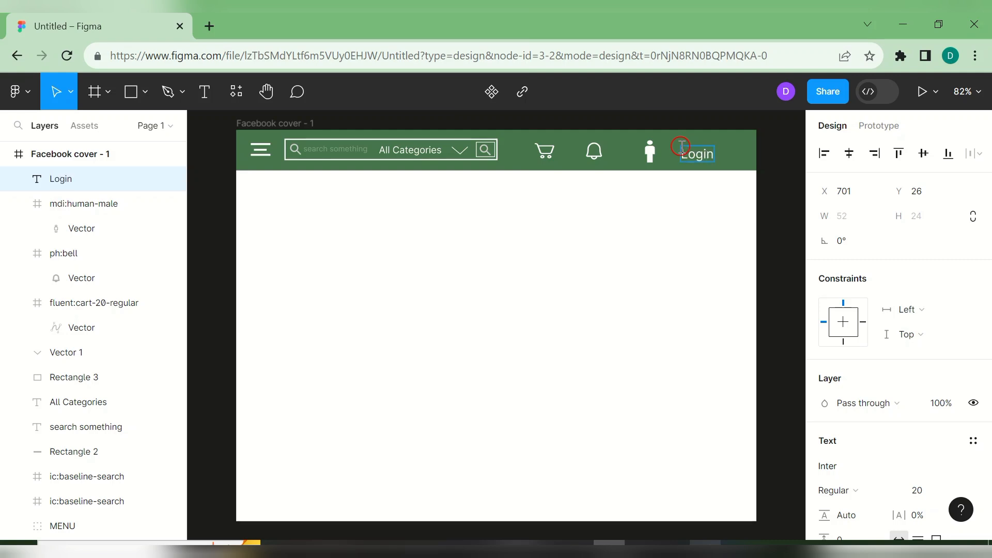
pyautogui.write('Login or Register')
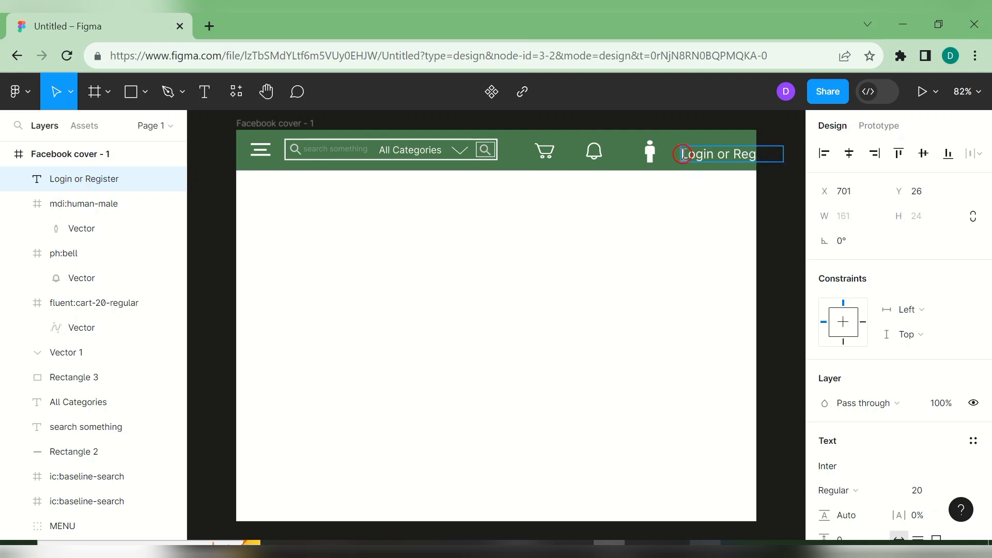
pyautogui.moveTo(682, 154); pyautogui.dragTo(788, 159)
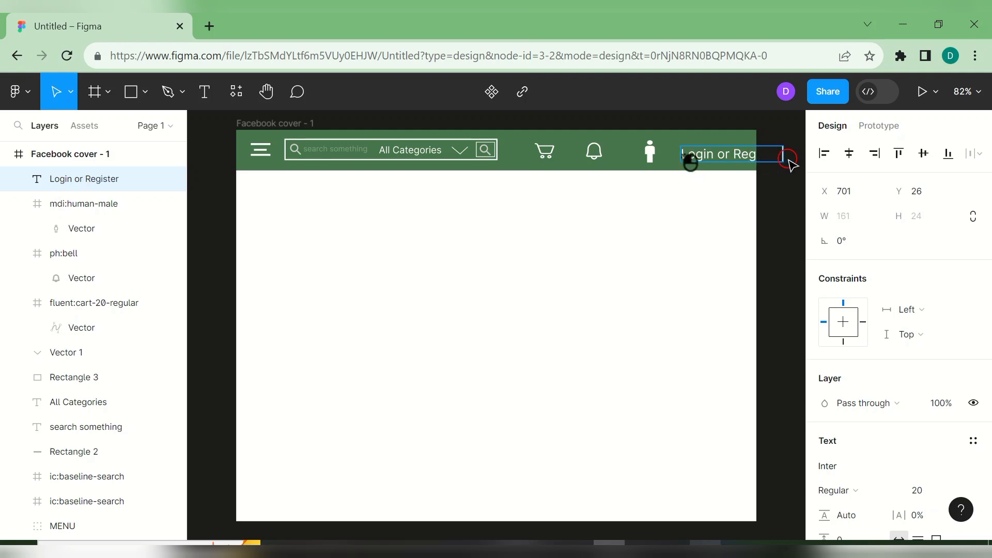
pyautogui.doubleClick(734, 154)
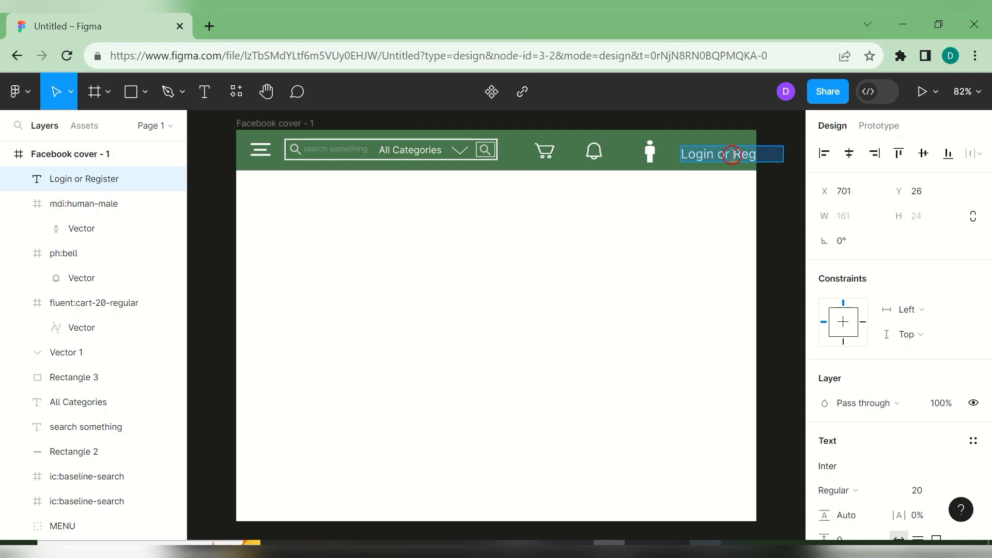
pyautogui.scroll(-3, 984, 408)
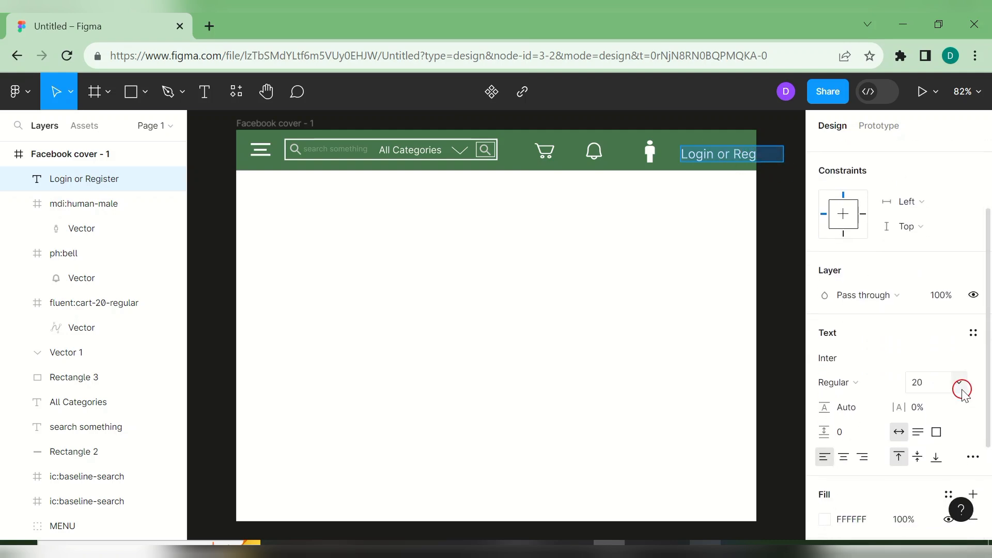
pyautogui.click(962, 390)
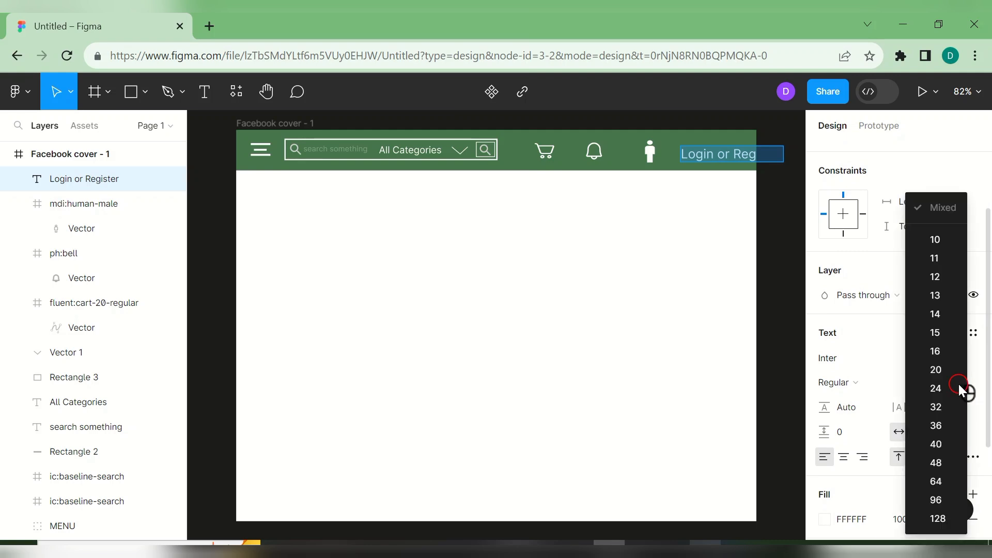
pyautogui.click(936, 313)
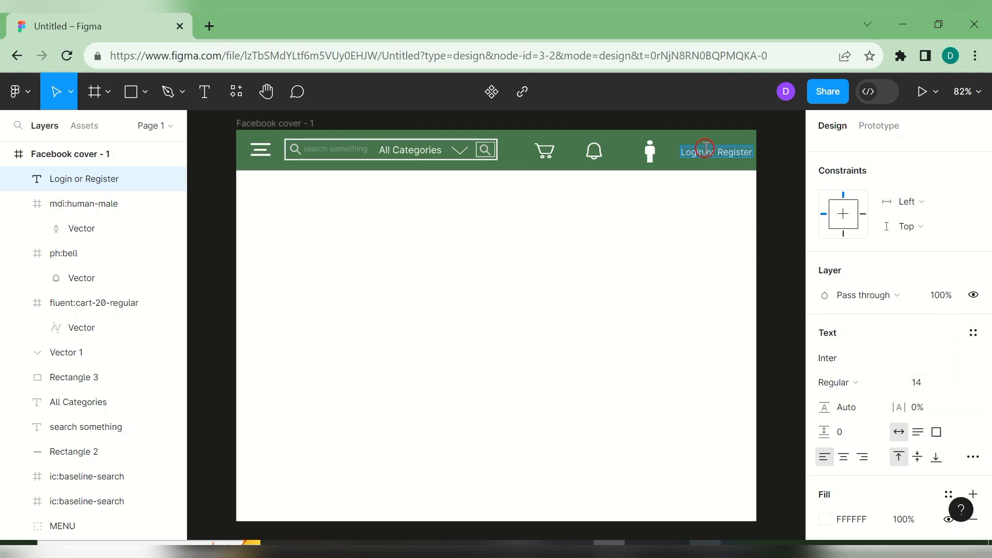
pyautogui.click(712, 177)
# - Enlarge the Login or Register label to 16 and shift it beside the person icon
pyautogui.moveTo(711, 155); pyautogui.dragTo(705, 162)
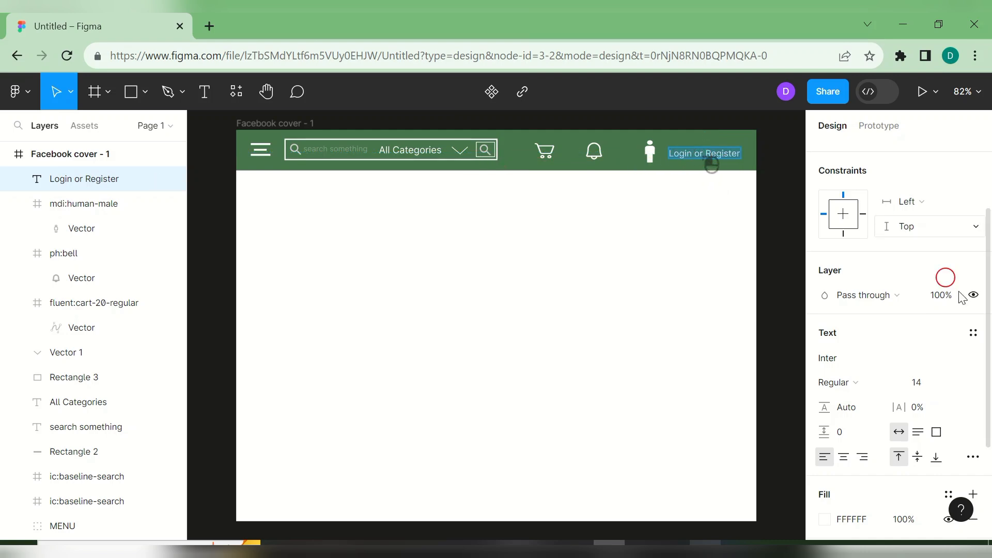
pyautogui.click(952, 385)
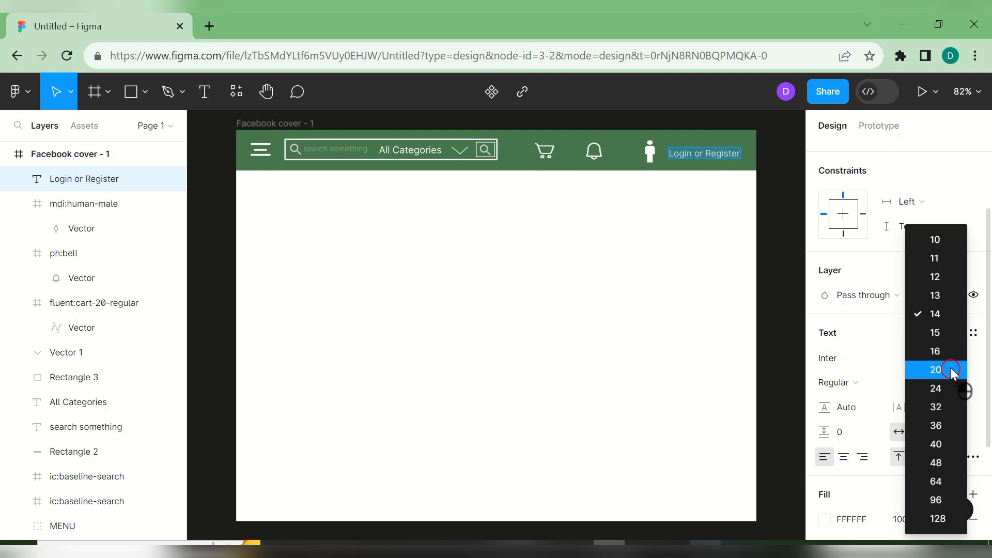
pyautogui.click(940, 351)
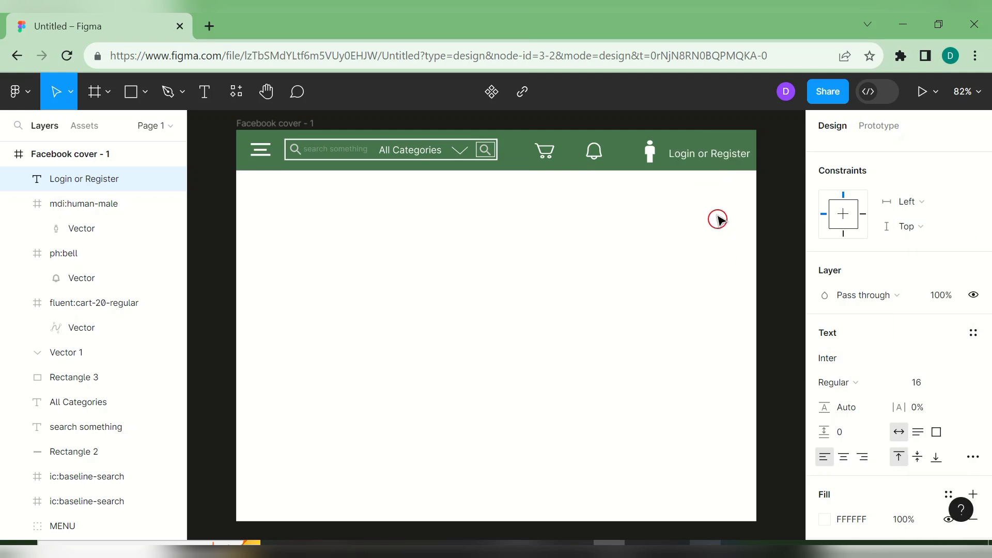
pyautogui.moveTo(702, 154); pyautogui.dragTo(689, 150)
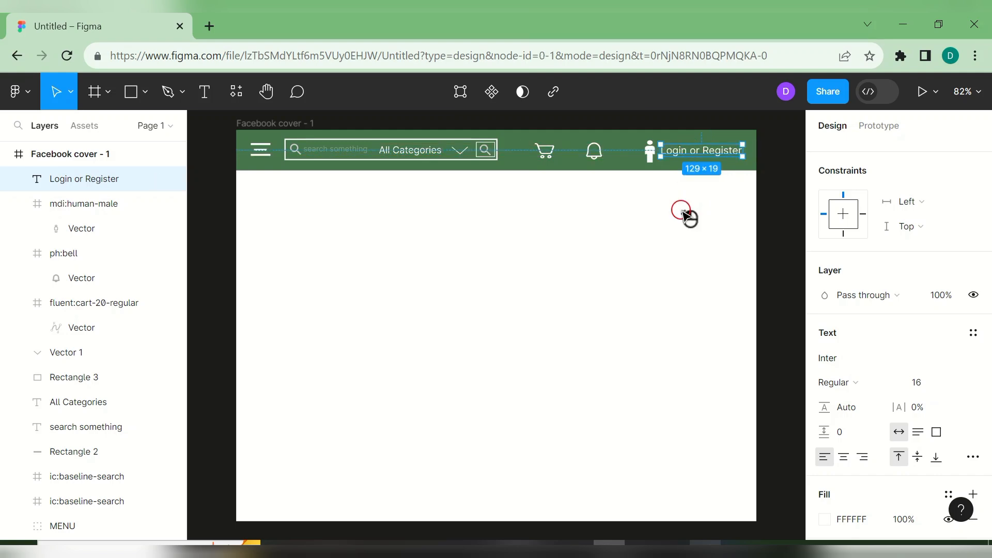
pyautogui.click(686, 215)
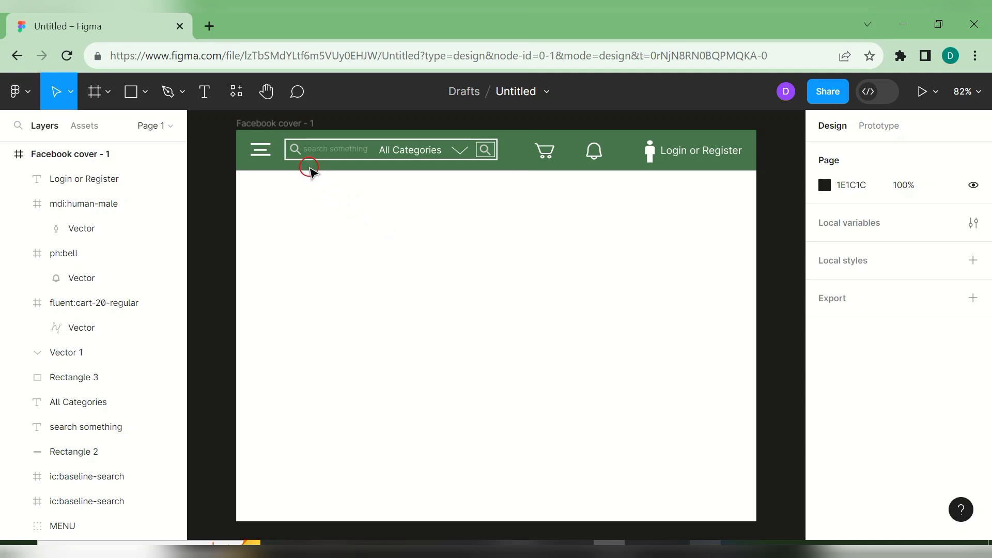
# - Group the search outline, icons, text, All Categories, chevron and button box, nudging the group up-left
pyautogui.click(287, 154)
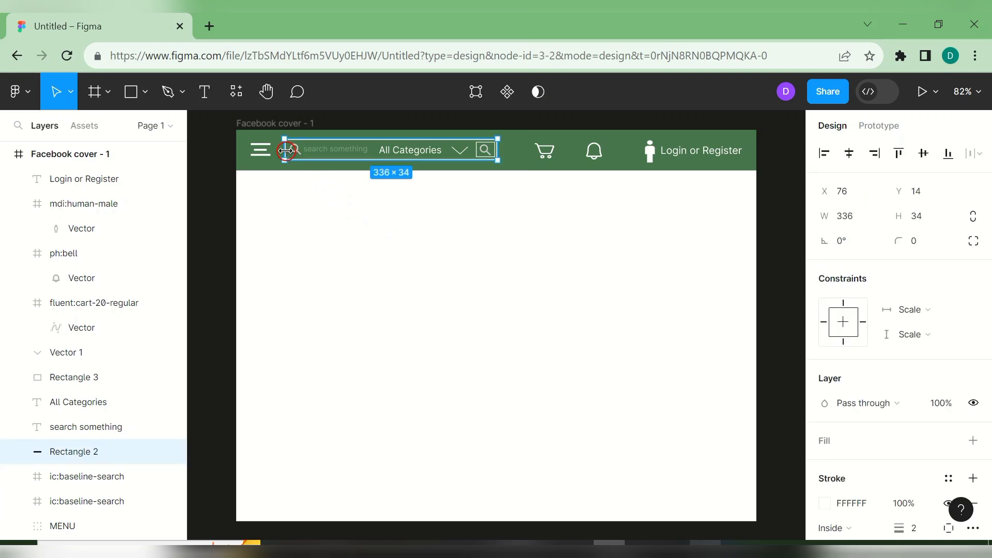
pyautogui.keyDown('shift'); pyautogui.click(297, 151); pyautogui.keyUp('shift')
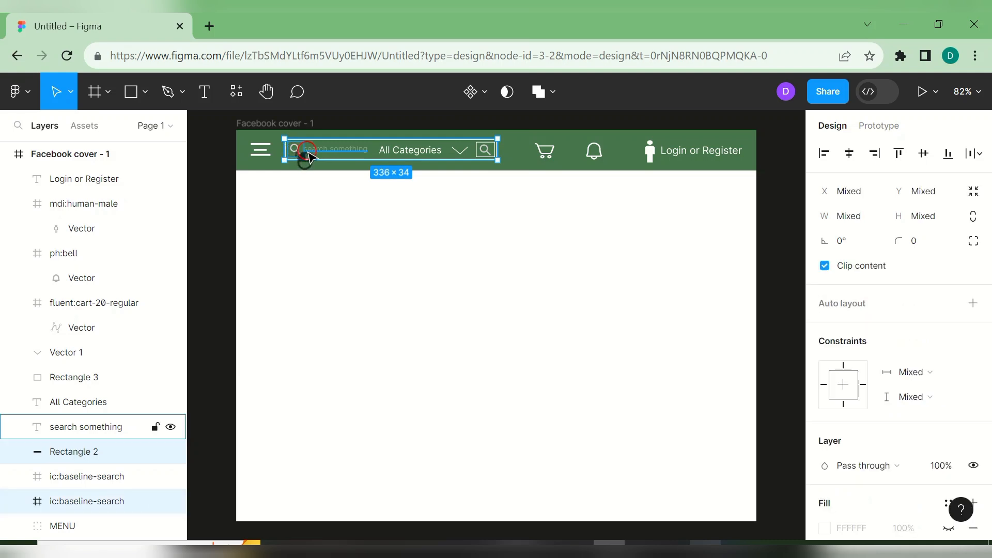
pyautogui.keyDown('shift'); pyautogui.click(322, 154); pyautogui.keyUp('shift')
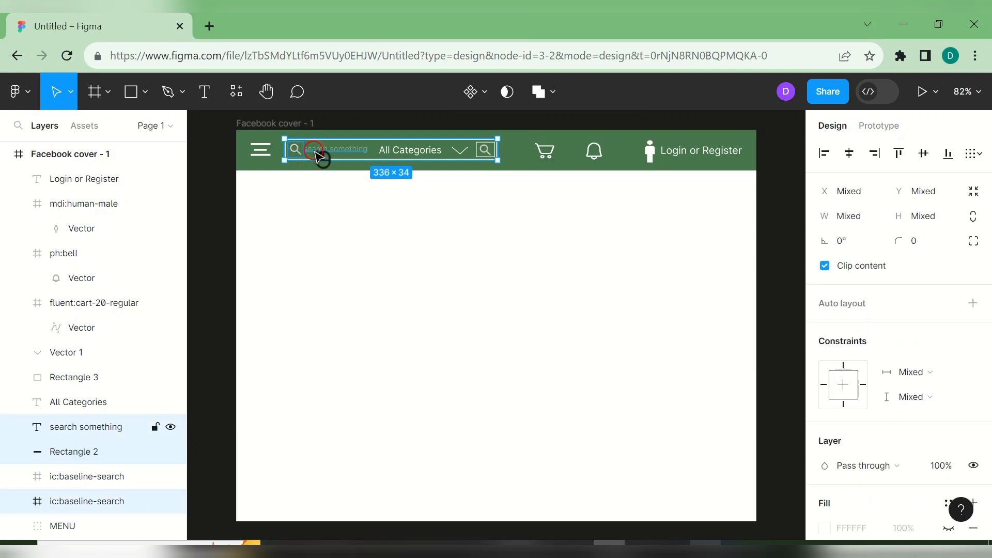
pyautogui.keyDown('shift'); pyautogui.click(346, 150); pyautogui.keyUp('shift')
pyautogui.keyDown('shift'); pyautogui.click(347, 152); pyautogui.keyUp('shift')
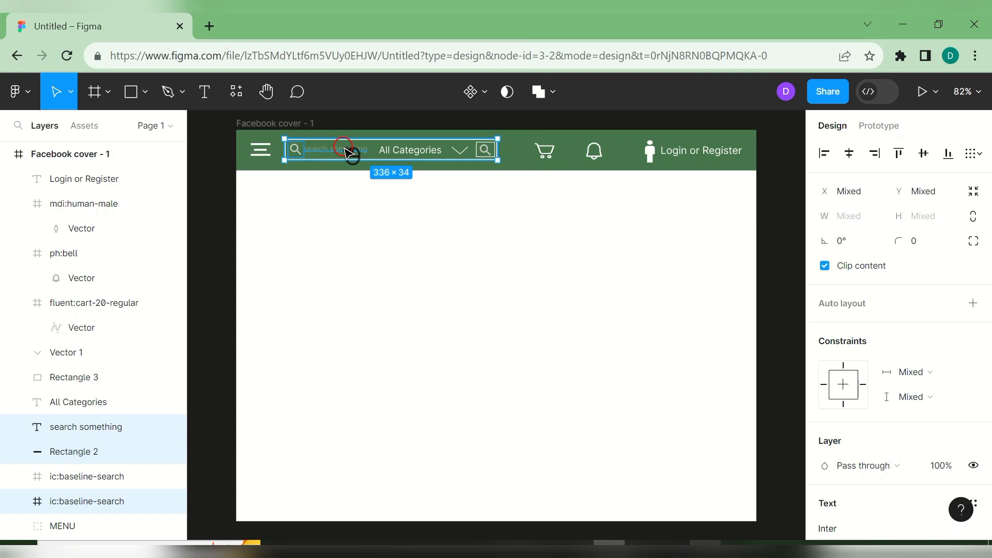
pyautogui.keyDown('shift'); pyautogui.click(386, 149); pyautogui.keyUp('shift')
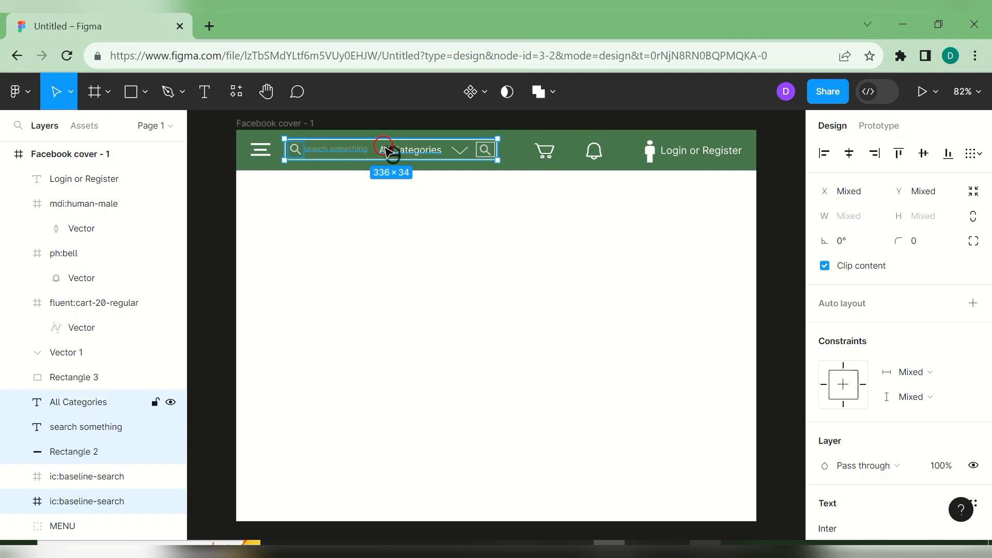
pyautogui.keyDown('shift'); pyautogui.click(457, 152); pyautogui.keyUp('shift')
pyautogui.keyDown('shift'); pyautogui.click(486, 151); pyautogui.keyUp('shift')
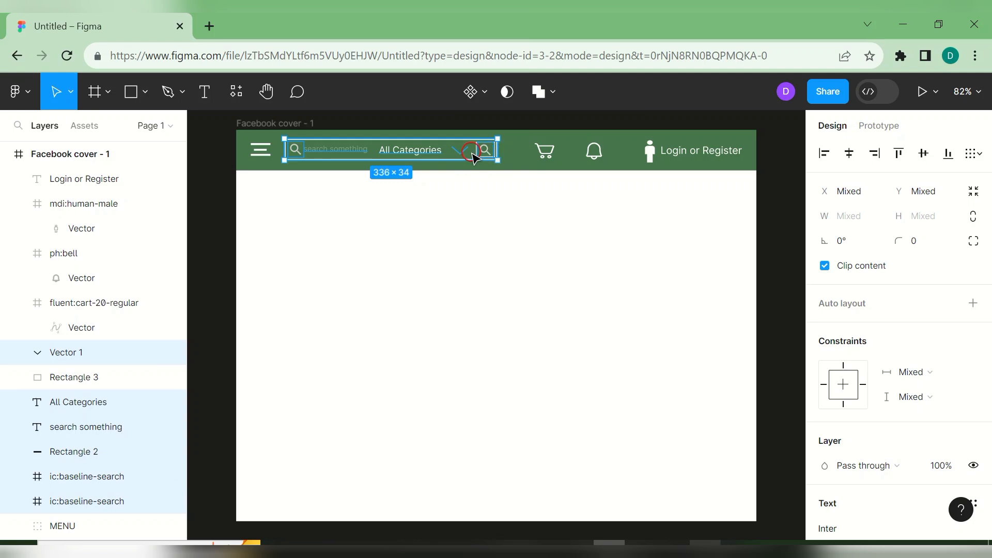
pyautogui.keyDown('shift'); pyautogui.click(474, 153); pyautogui.keyUp('shift')
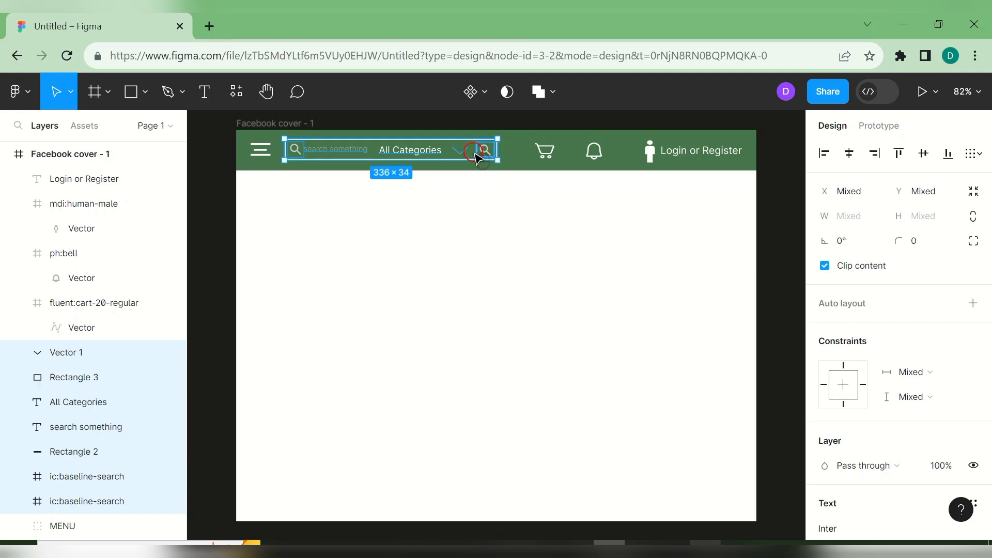
pyautogui.rightClick(475, 154)
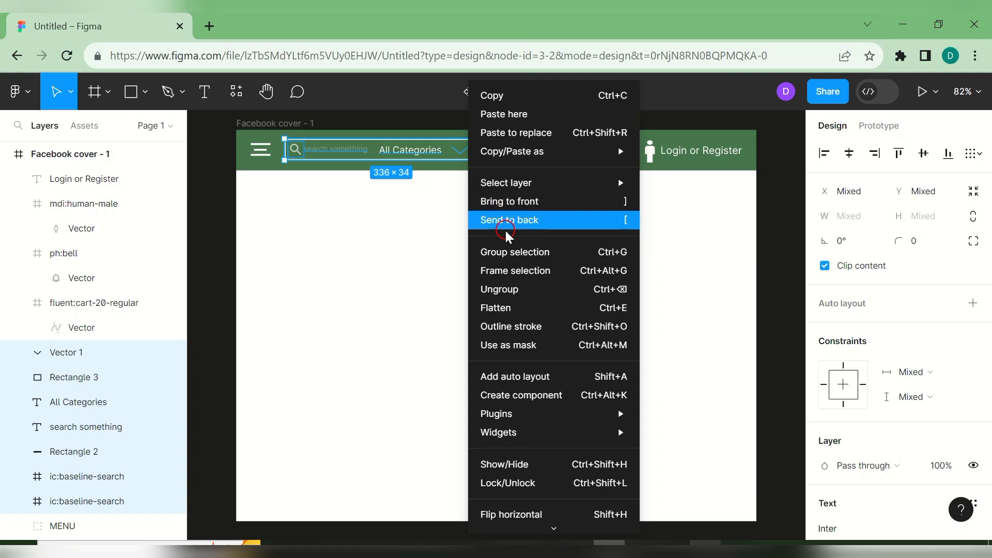
pyautogui.click(511, 254)
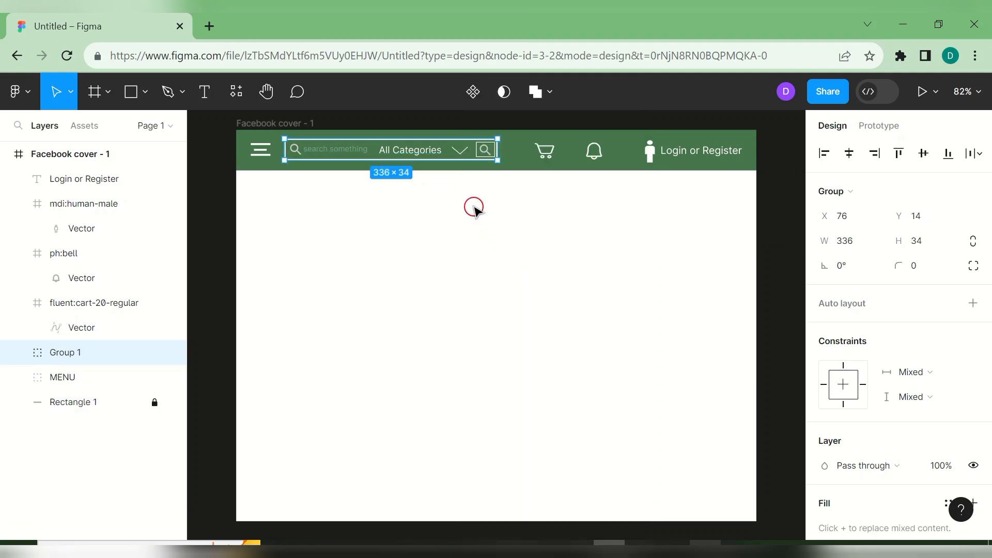
pyautogui.moveTo(449, 155); pyautogui.dragTo(448, 153)
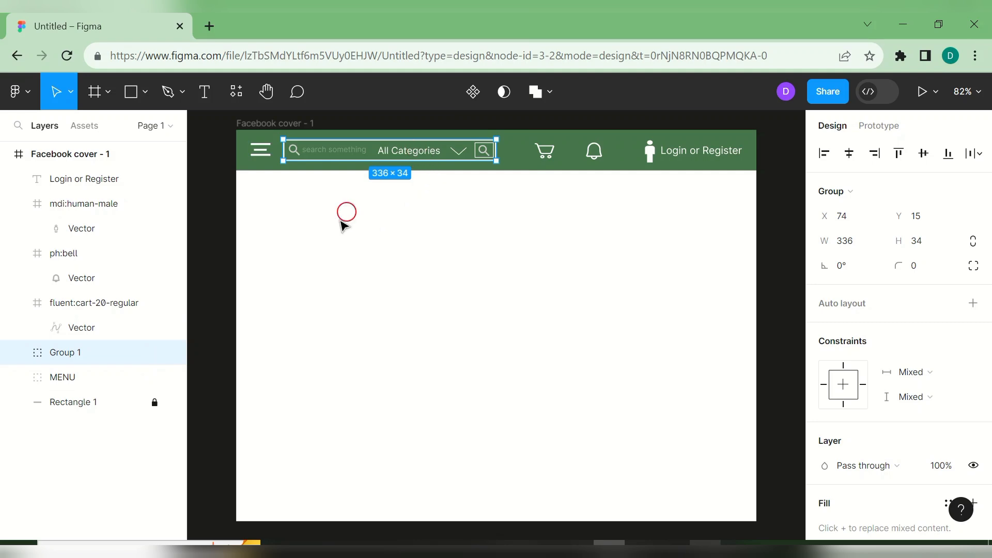
# - Rename the new group 'search bar'
pyautogui.doubleClick(119, 363)
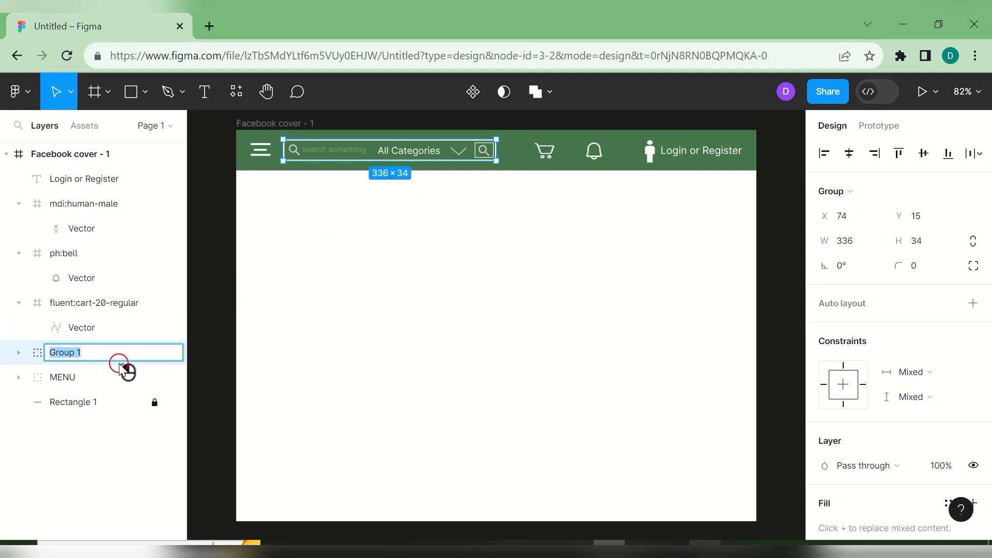
pyautogui.write('search bar')
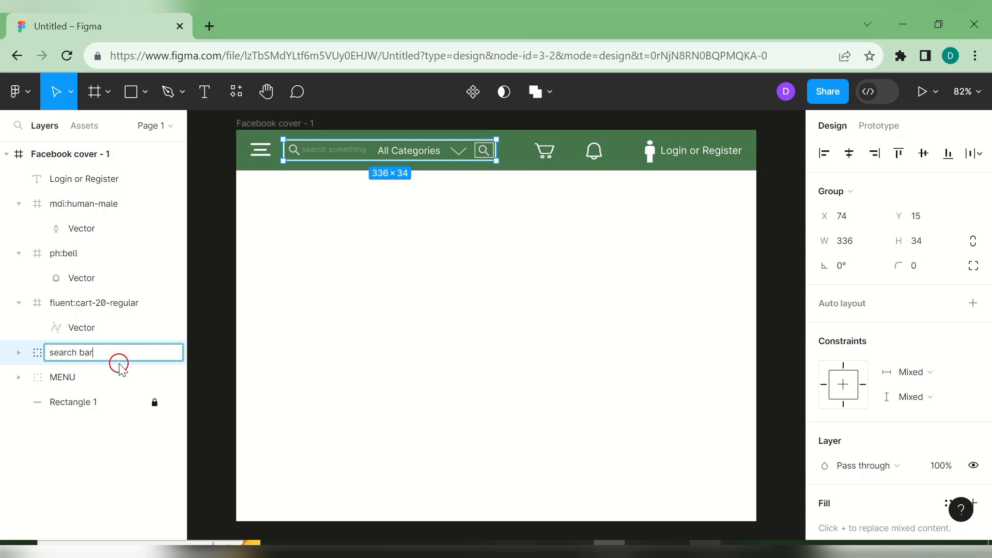
pyautogui.press('Return')
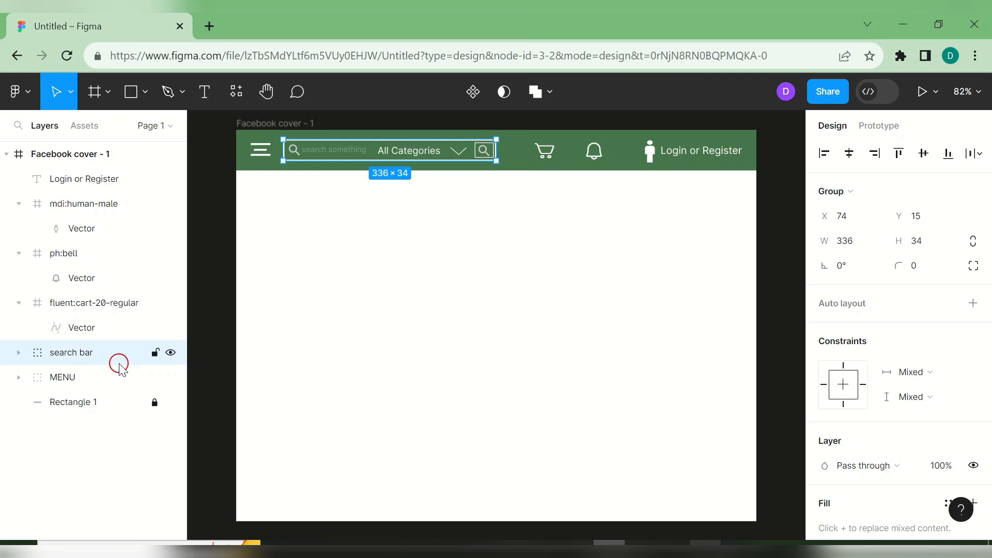
pyautogui.click(509, 325)
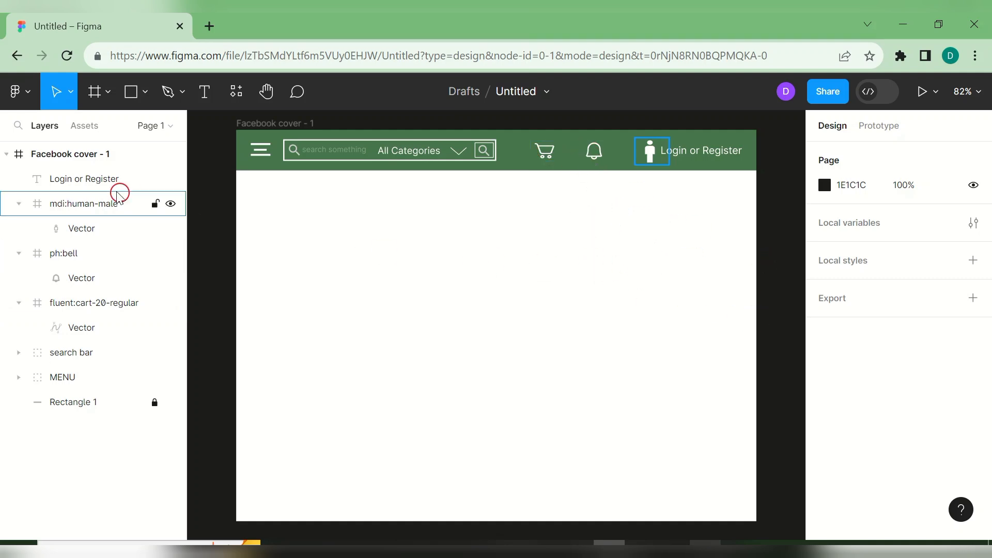
# - Draw a grey 820×406 rectangle across the cover, its top edge meeting the nav bar
pyautogui.click(144, 92)
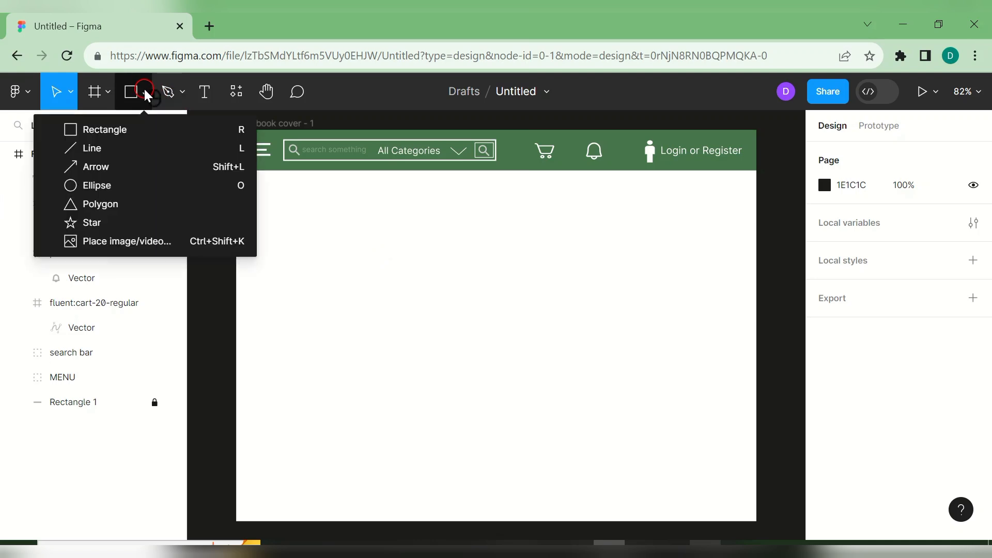
pyautogui.click(140, 130)
pyautogui.moveTo(236, 172)
pyautogui.mouseDown()
pyautogui.moveTo(265, 243)
pyautogui.moveTo(334, 301)
pyautogui.moveTo(538, 367)
pyautogui.moveTo(755, 391)
pyautogui.moveTo(764, 401)
pyautogui.moveTo(743, 418)
pyautogui.moveTo(754, 428)
pyautogui.mouseUp()
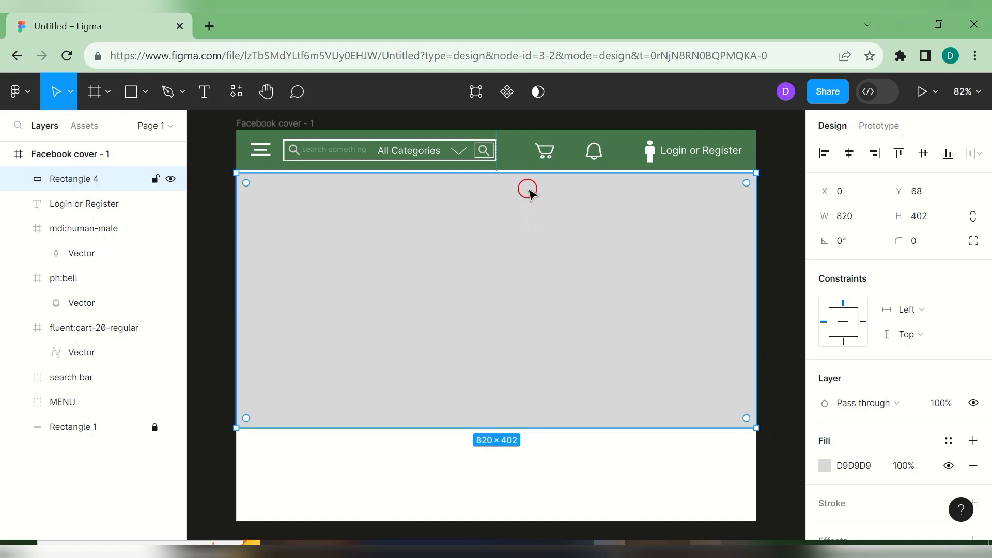
pyautogui.moveTo(514, 176); pyautogui.dragTo(514, 173)
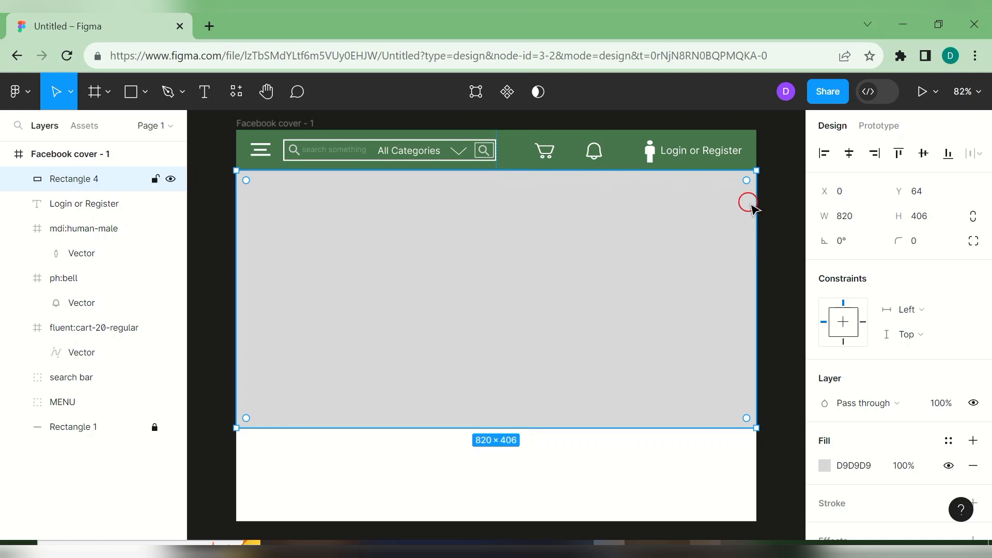
pyautogui.click(774, 222)
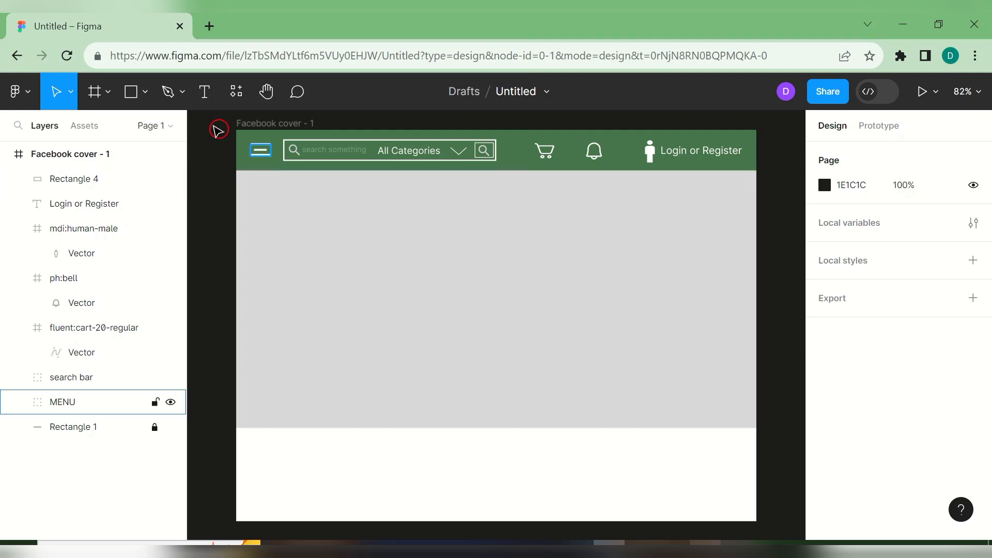
# - Type 'The New Collection of Summer Vacation' on the grey hero and select the whole line
pyautogui.click(204, 94)
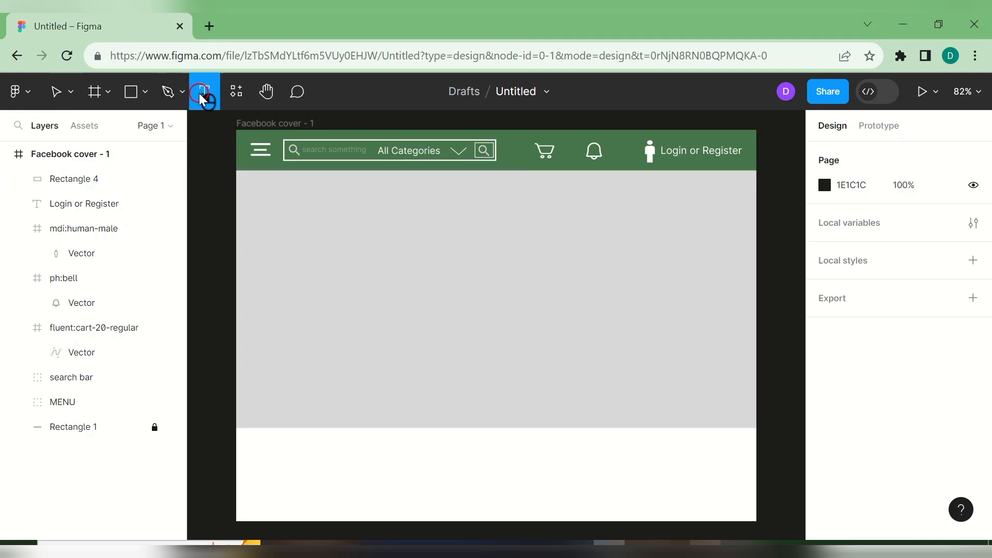
pyautogui.click(278, 232)
pyautogui.write('The New Collection of S')
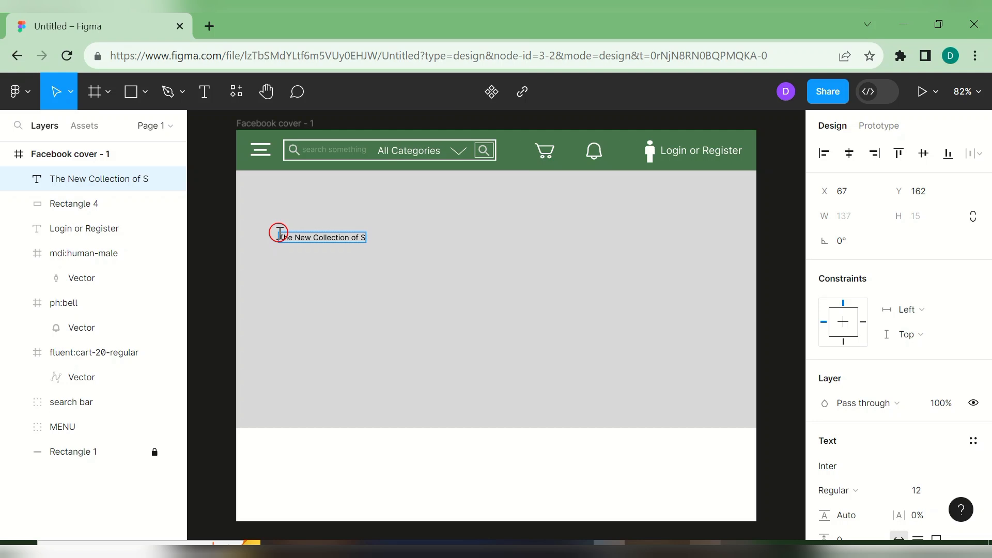
pyautogui.write('mmer Vacation')
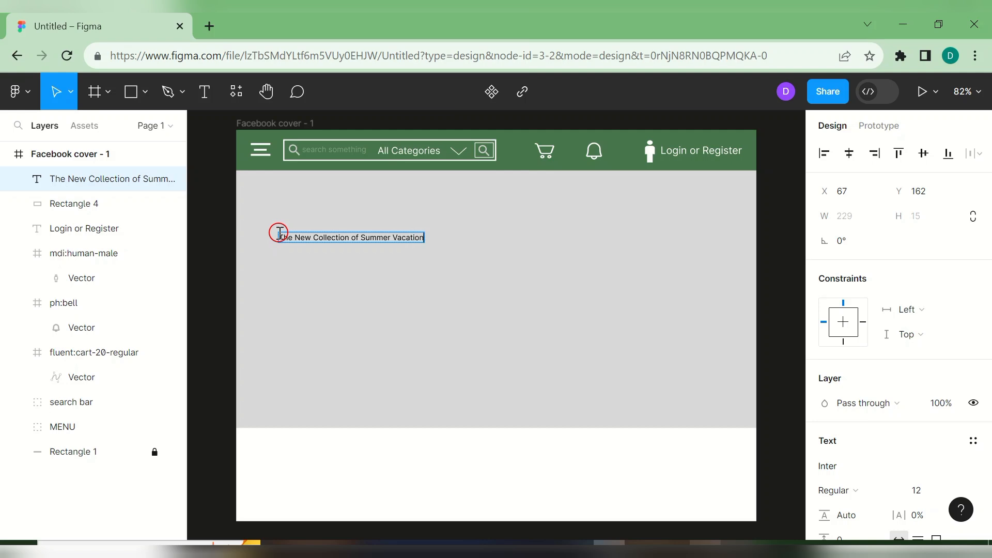
pyautogui.doubleClick(283, 237)
pyautogui.moveTo(304, 235); pyautogui.dragTo(431, 243)
pyautogui.moveTo(986, 318); pyautogui.dragTo(987, 410)
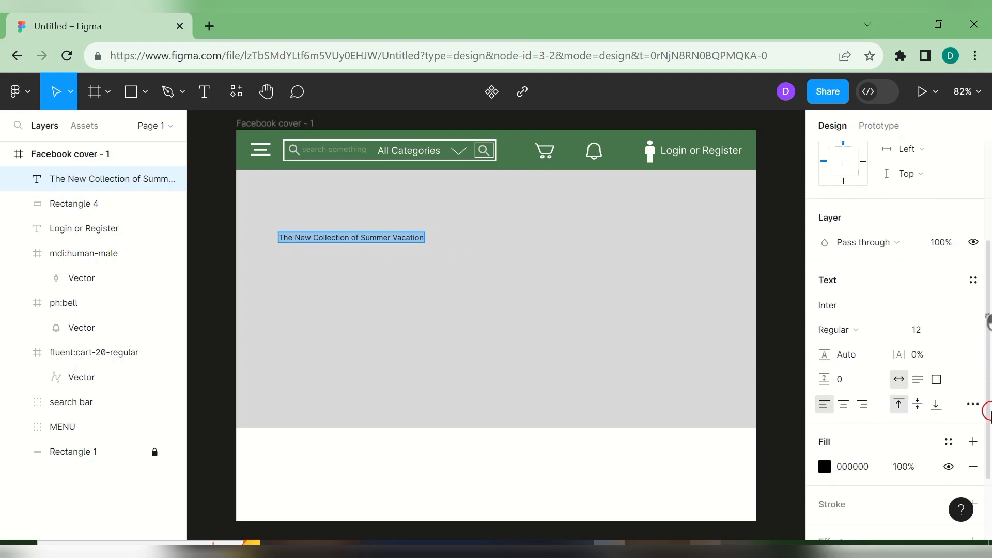
# - Set the heading to size 20 and centre-align it
pyautogui.click(956, 330)
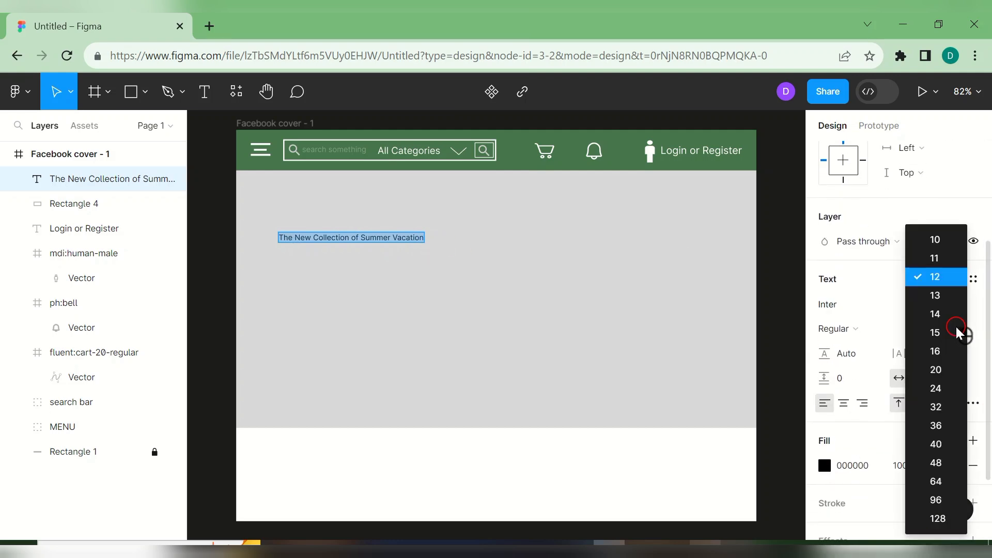
pyautogui.click(940, 375)
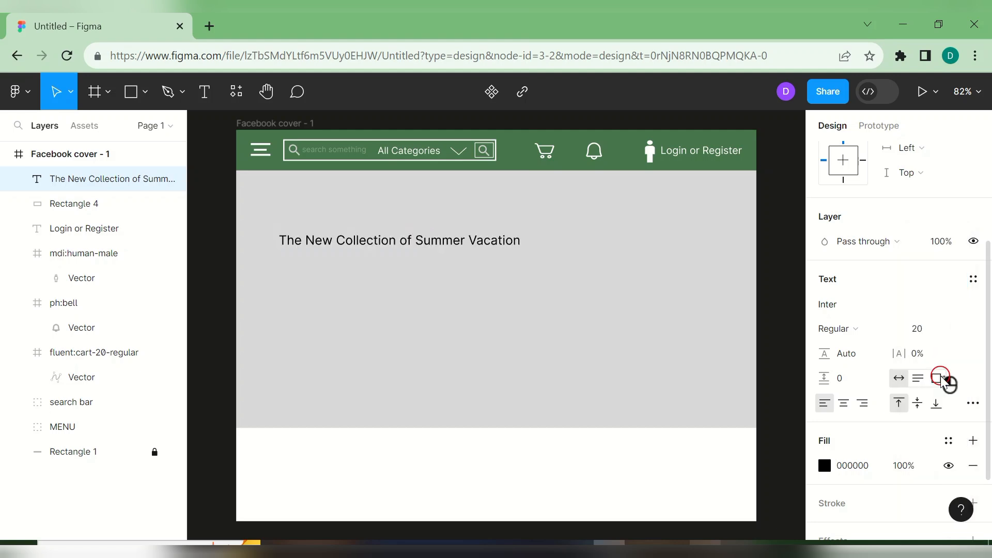
pyautogui.press('Return')
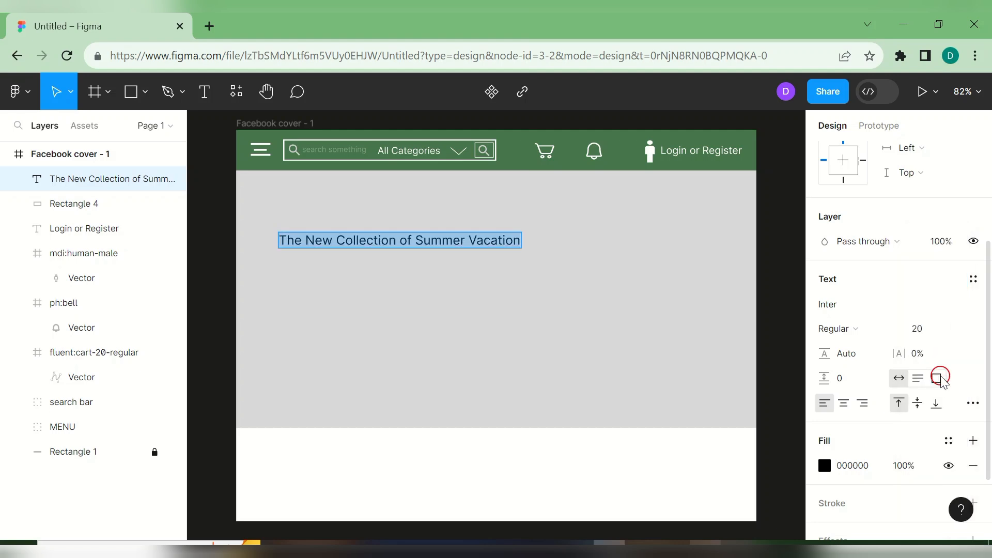
pyautogui.press('Escape')
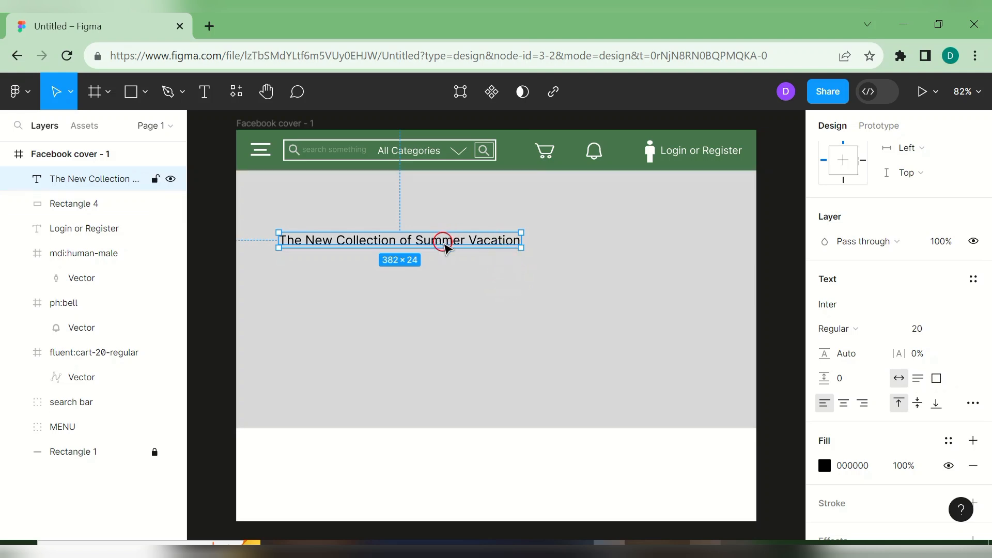
pyautogui.click(506, 240)
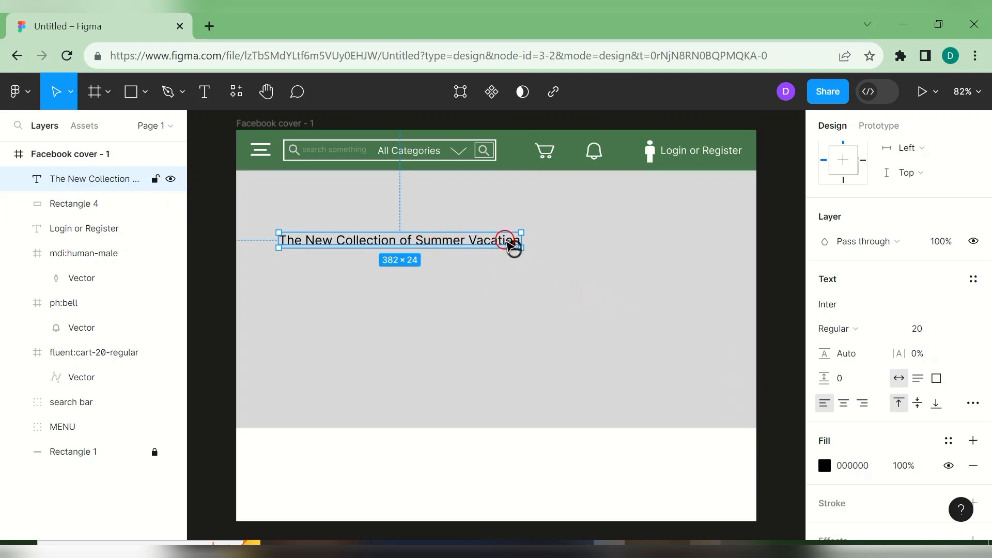
pyautogui.doubleClick(509, 242)
pyautogui.click(845, 404)
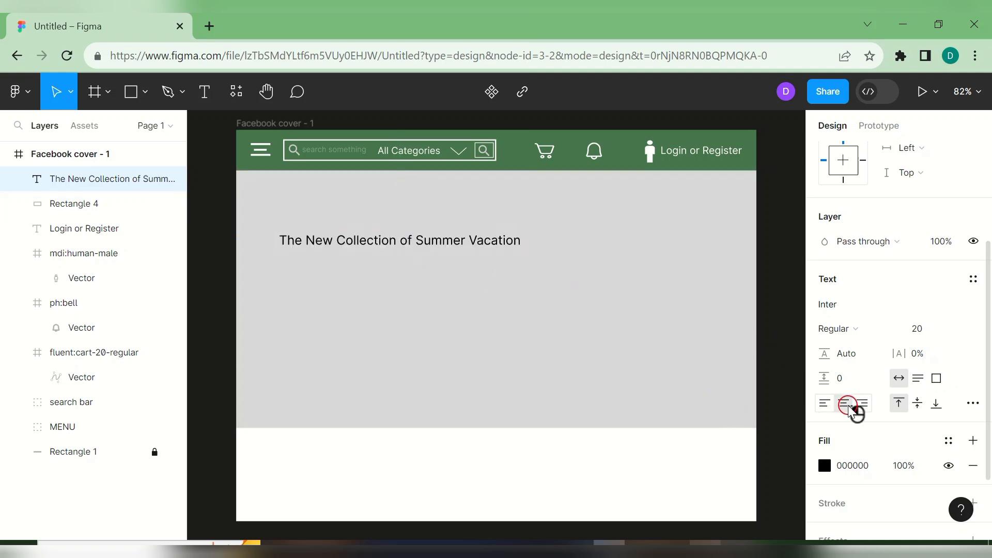
pyautogui.click(838, 421)
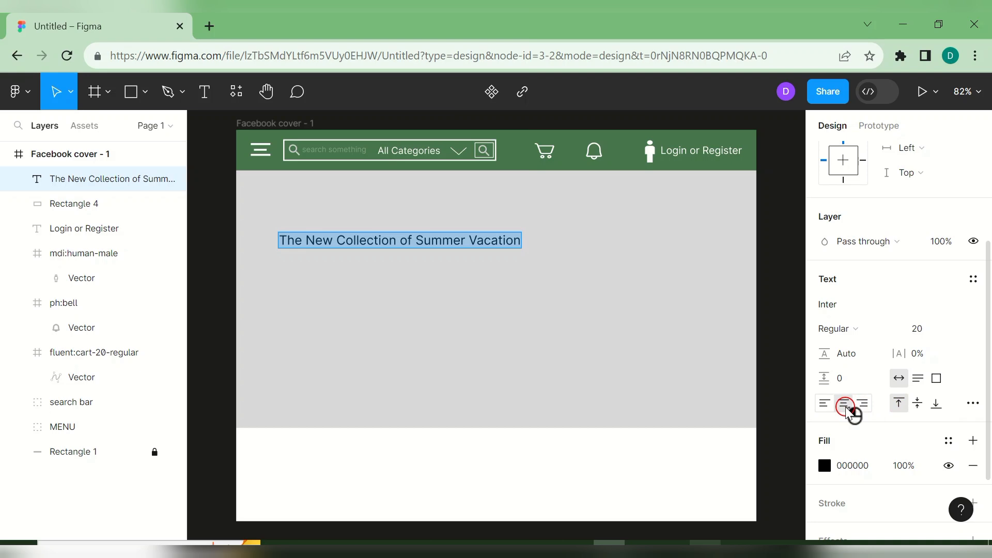
pyautogui.click(844, 404)
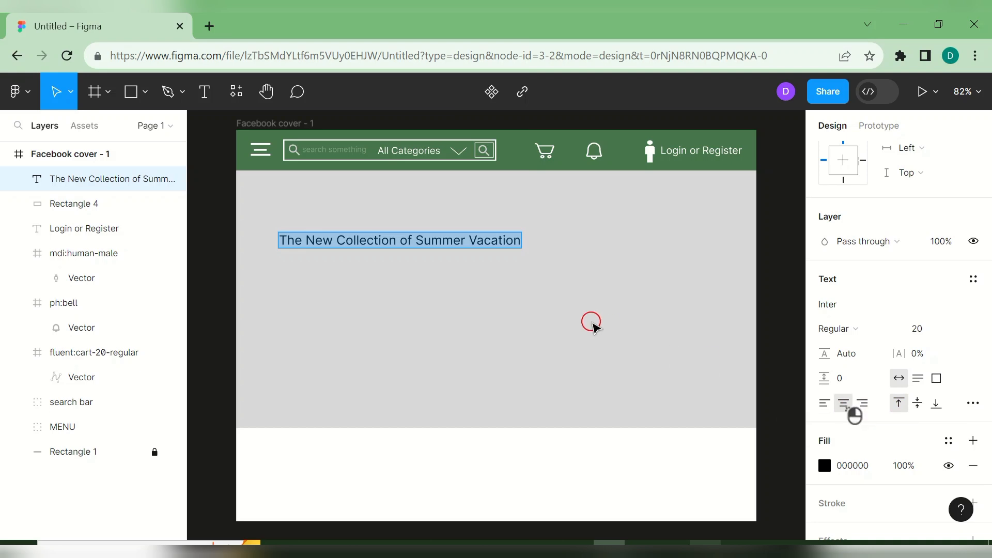
# - Break the heading onto two lines before 'Summer' and move it toward the hero's left
pyautogui.click(415, 243)
pyautogui.press('Return')
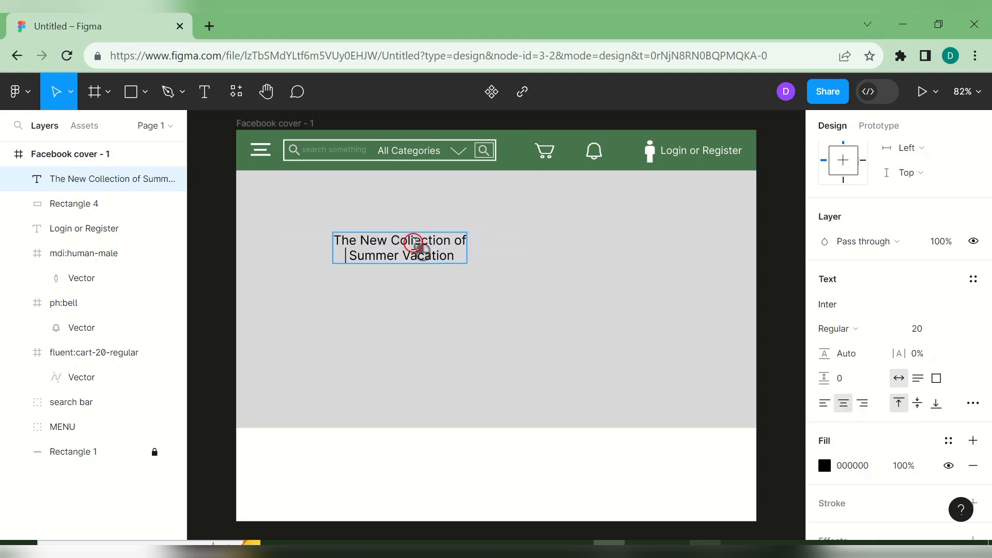
pyautogui.click(465, 296)
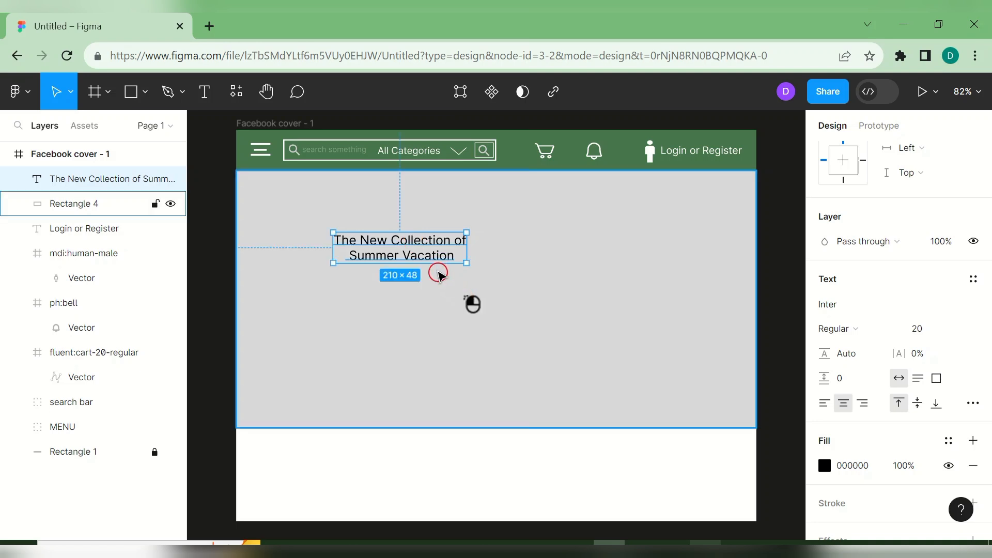
pyautogui.moveTo(419, 253); pyautogui.dragTo(346, 226)
# - Change the heading's font weight to Bold
pyautogui.doubleClick(321, 225)
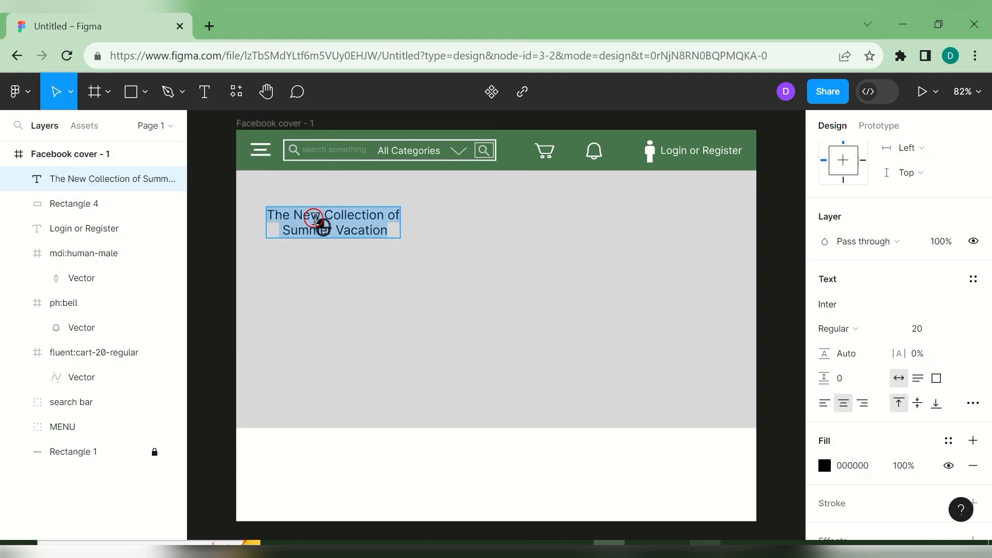
pyautogui.click(885, 331)
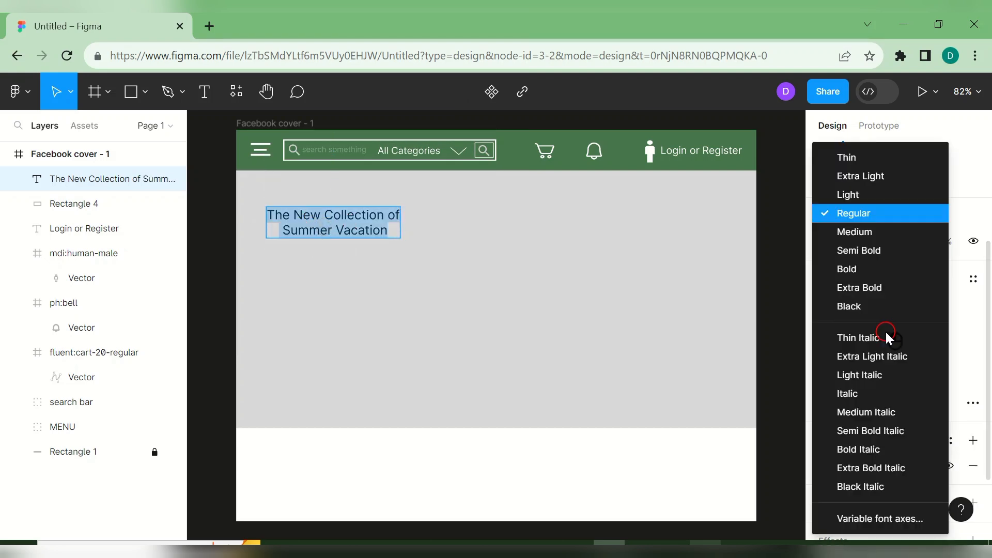
pyautogui.click(875, 287)
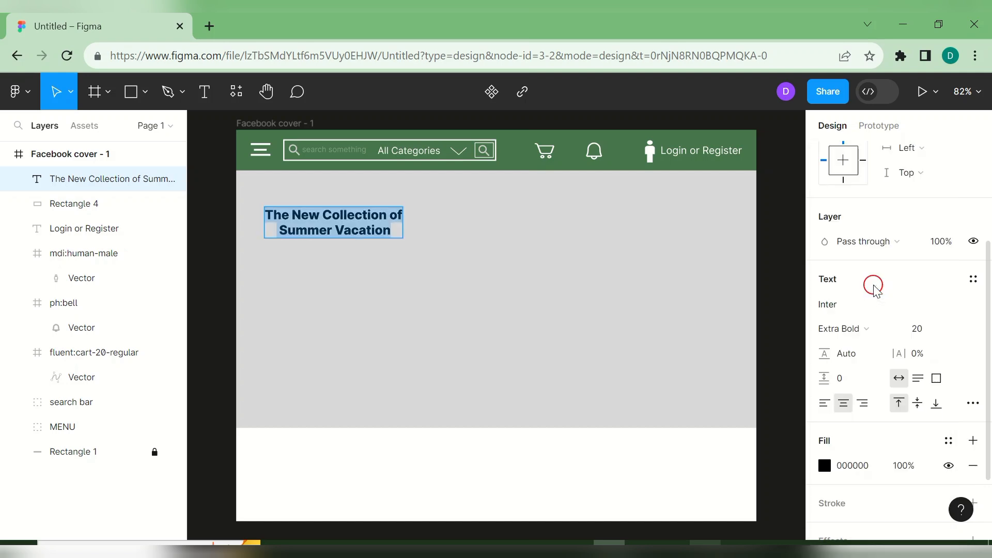
pyautogui.click(894, 331)
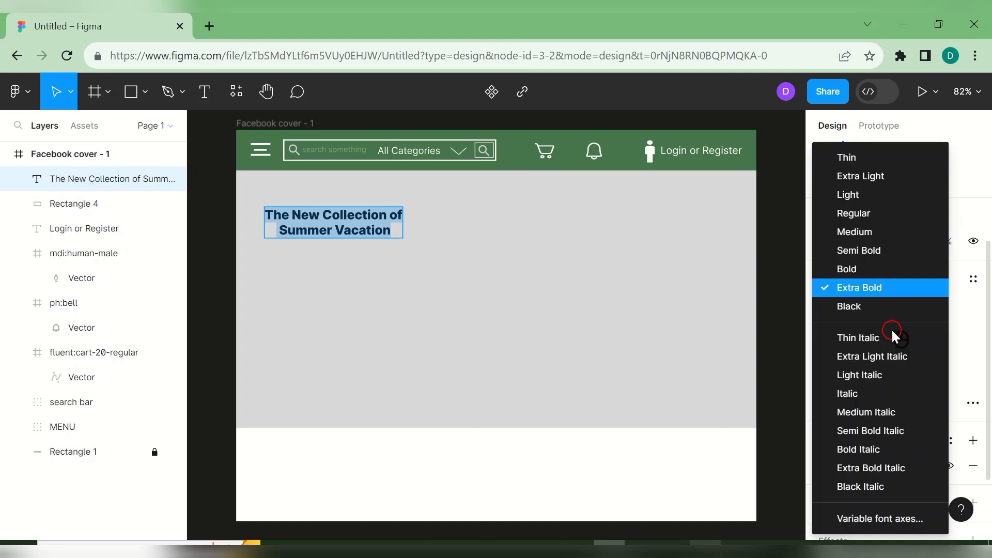
pyautogui.click(878, 269)
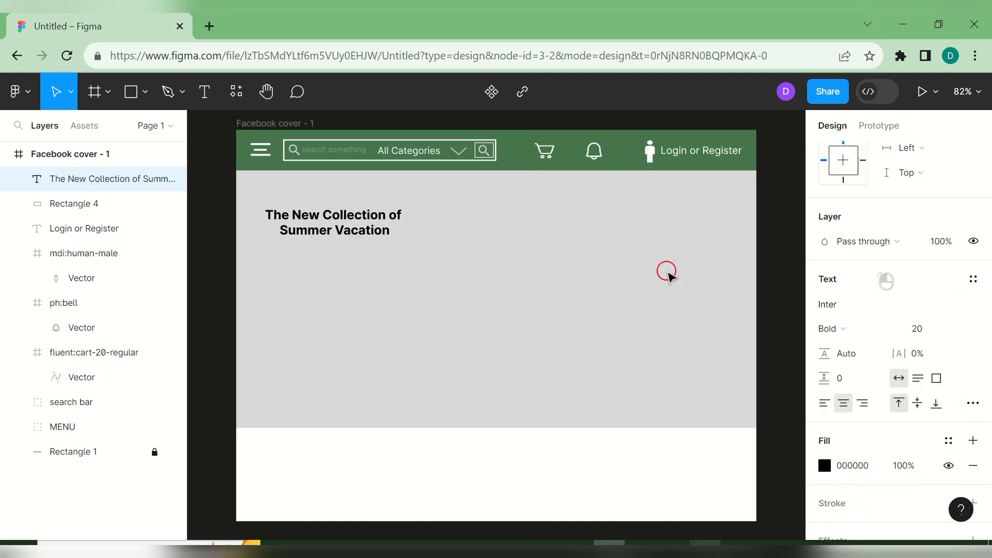
pyautogui.press('Escape')
pyautogui.click(586, 298)
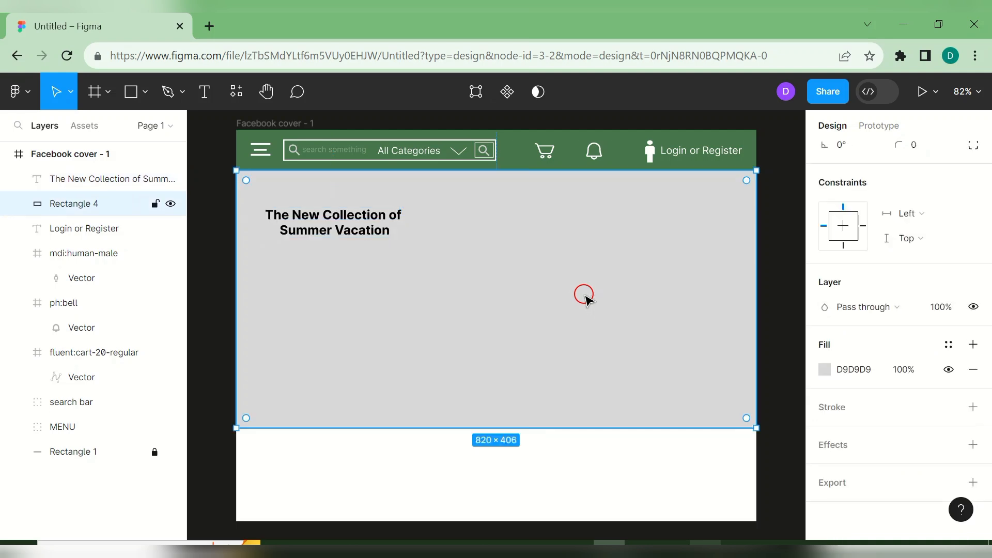
# - Type the four-line mission text 'Our mission is to provide… Environment' and centre it under the headline
pyautogui.click(202, 97)
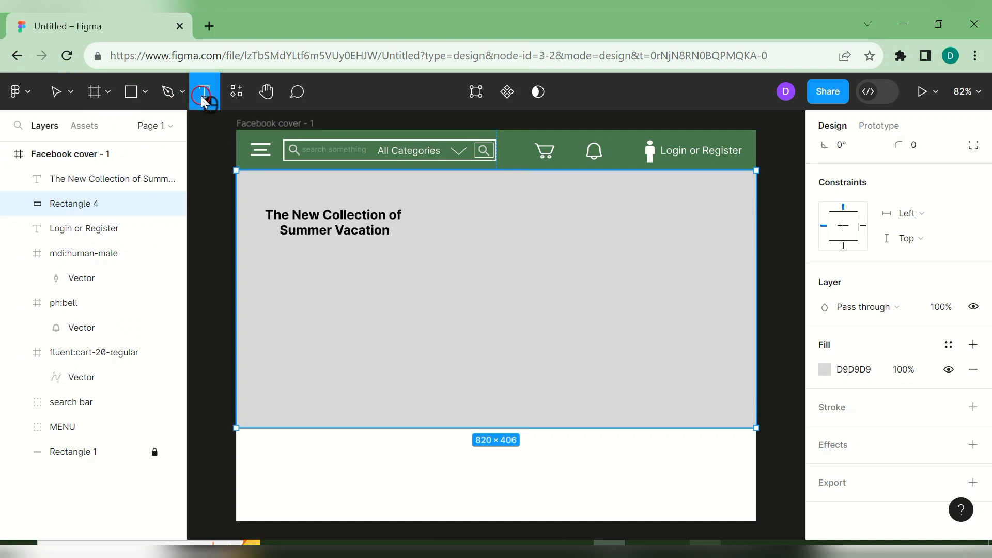
pyautogui.click(288, 265)
pyautogui.write('O')
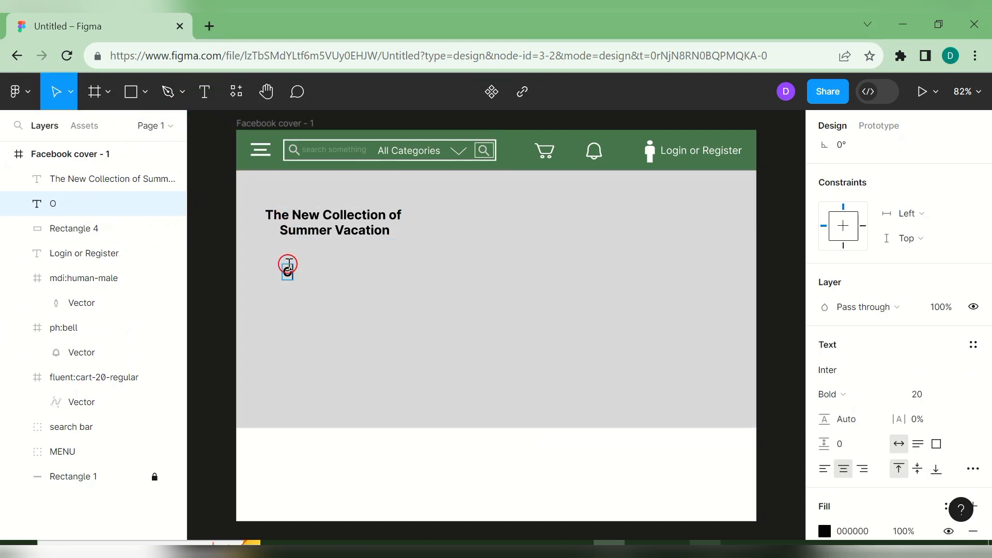
pyautogui.write('ur mi')
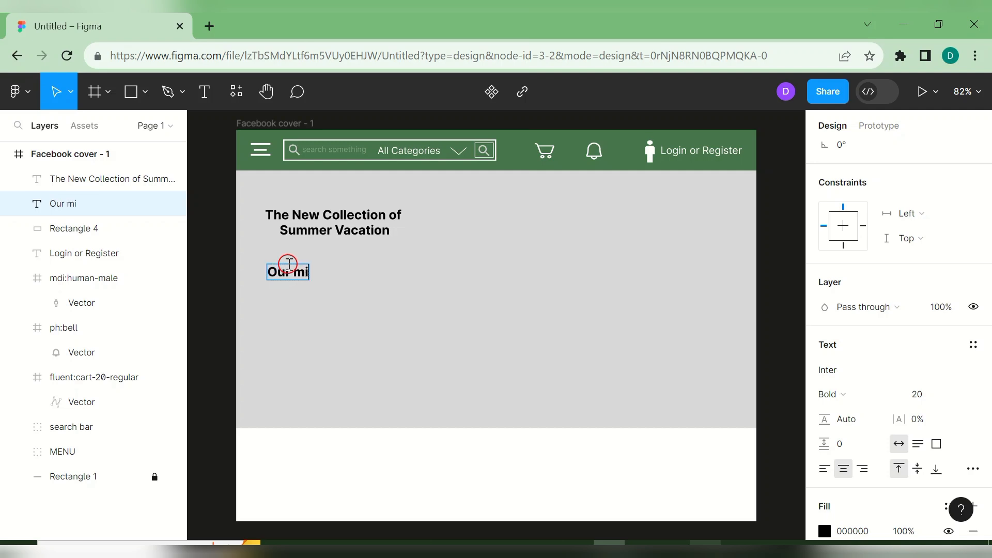
pyautogui.write('ssion is ')
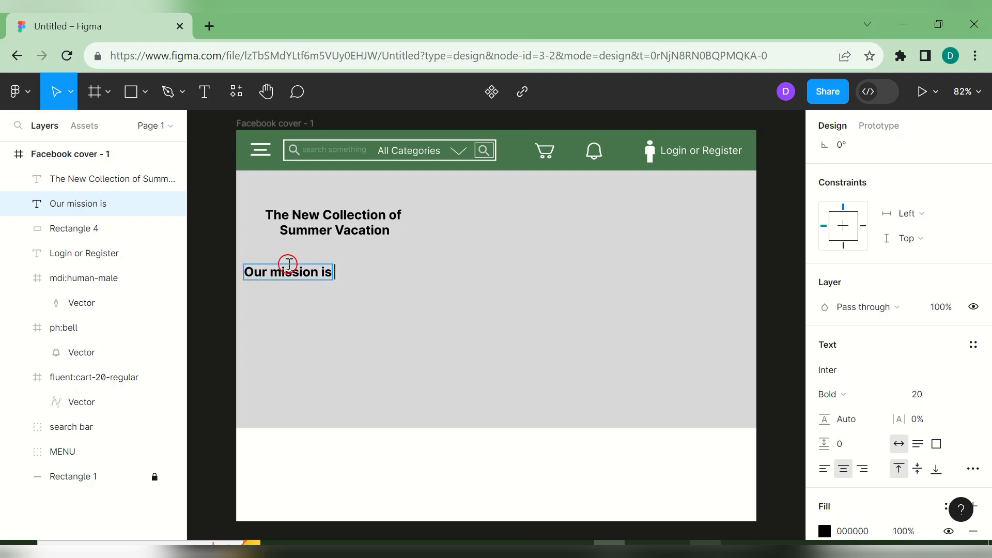
pyautogui.write('to provide')
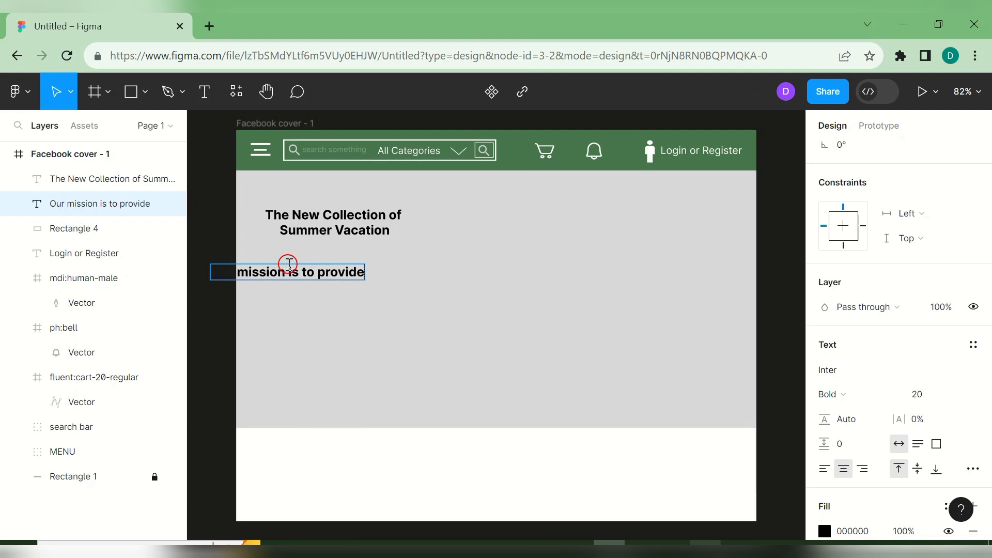
pyautogui.press('Return')
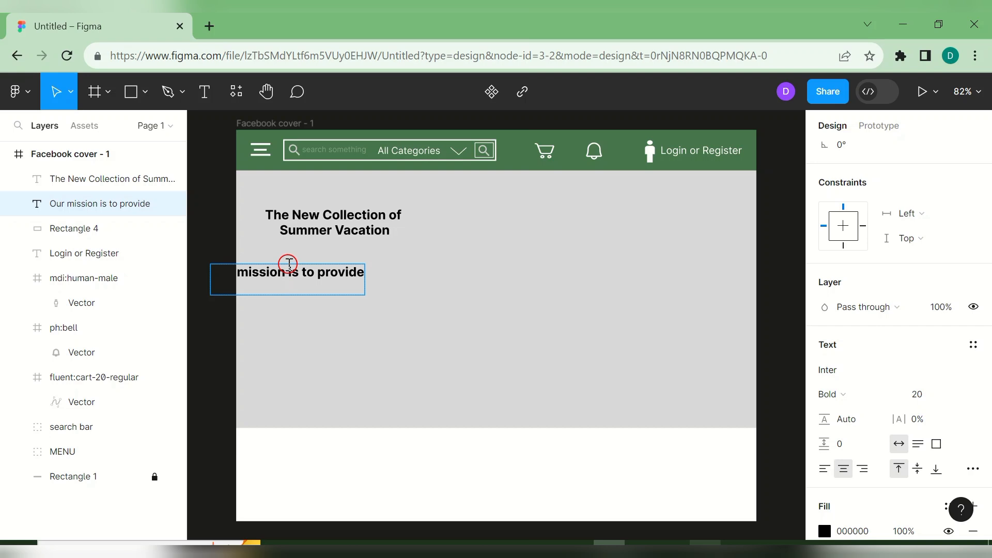
pyautogui.write('customer ')
pyautogui.write('a dynami')
pyautogui.write('c ever')
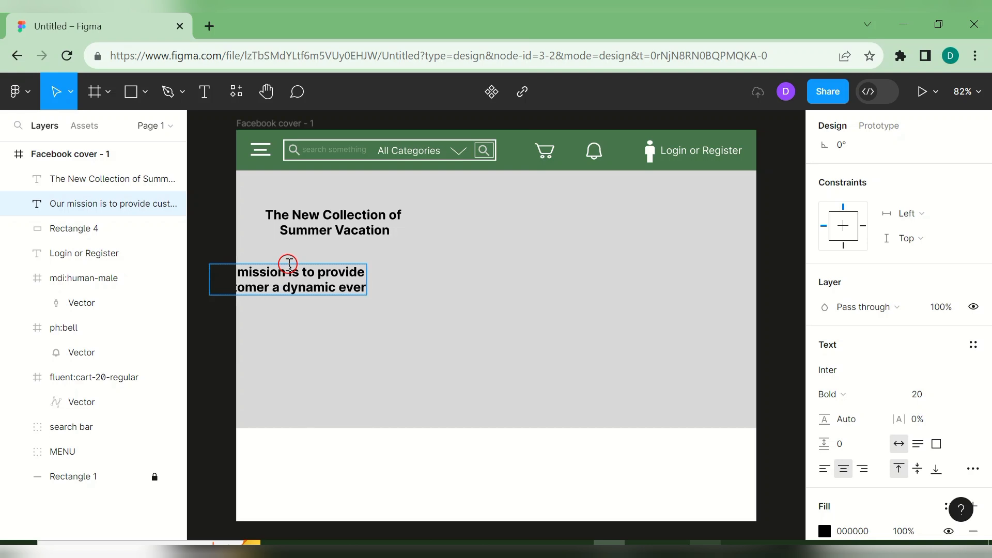
pyautogui.write(' evo')
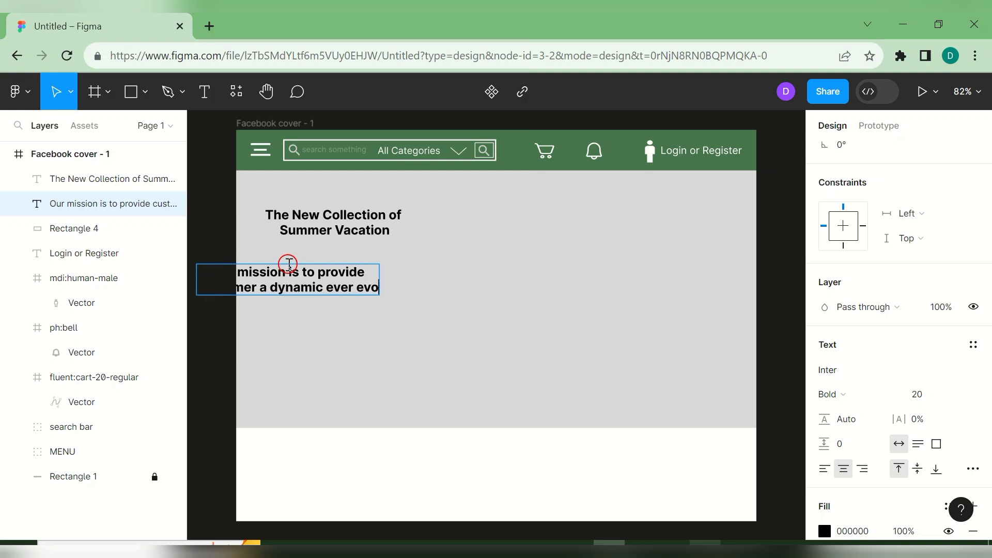
pyautogui.write('lving')
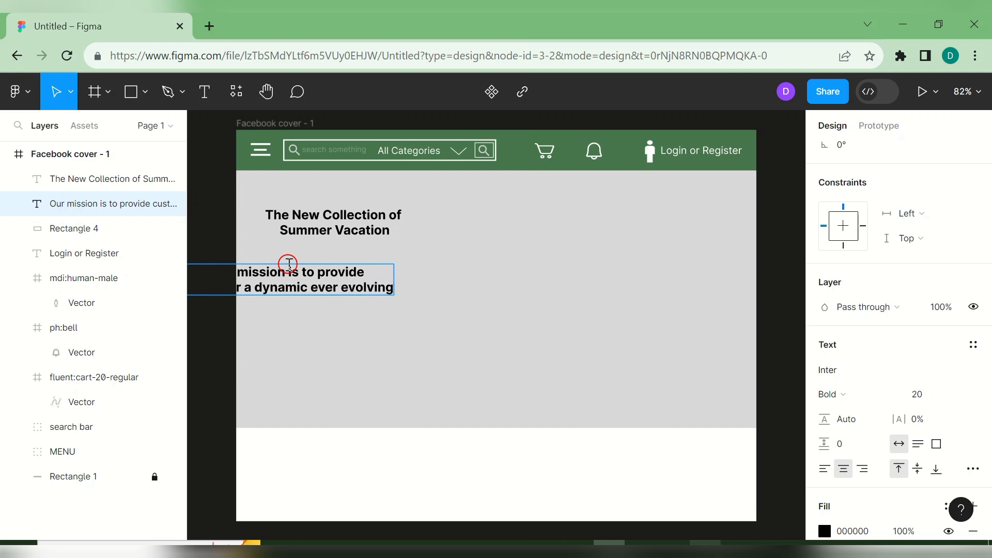
pyautogui.press('Return')
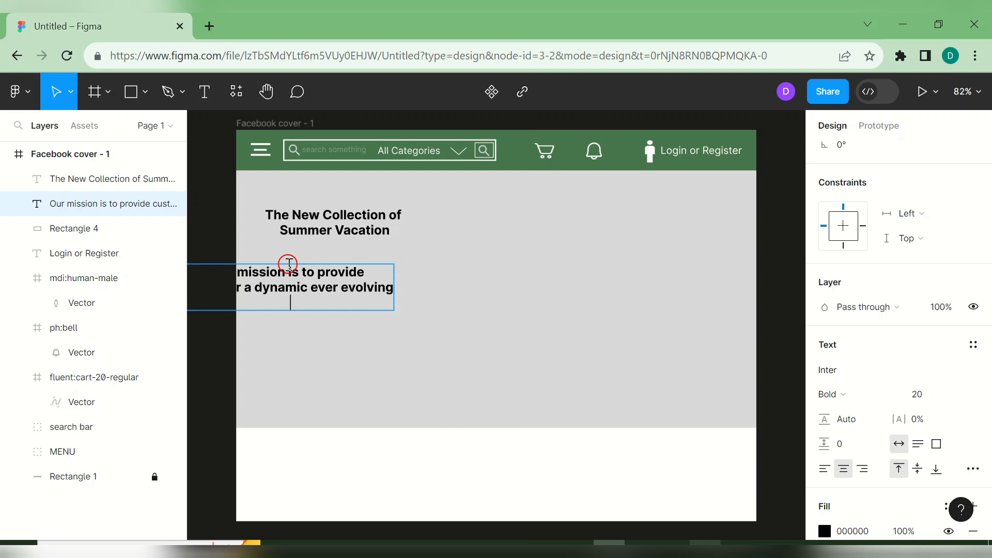
pyautogui.write('& passionat')
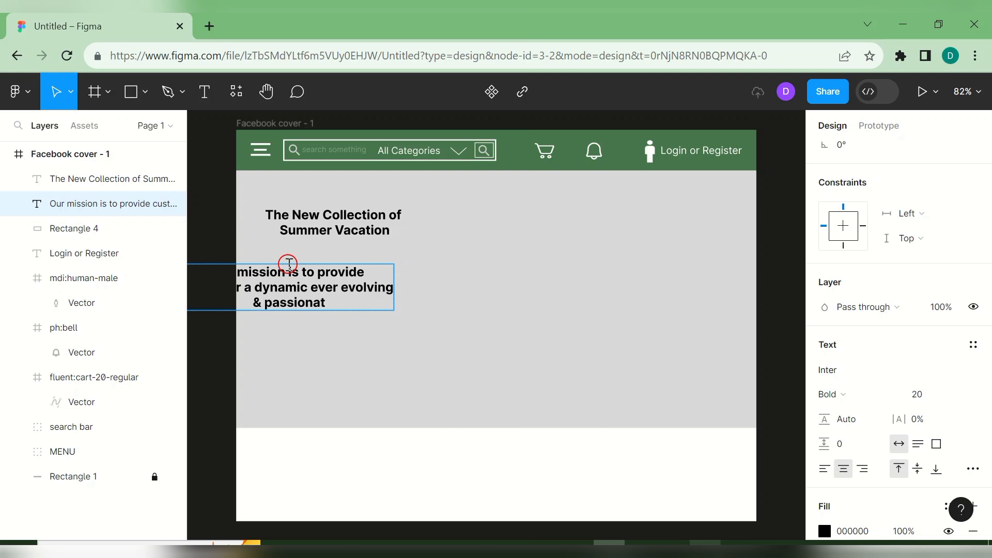
pyautogui.write('e business')
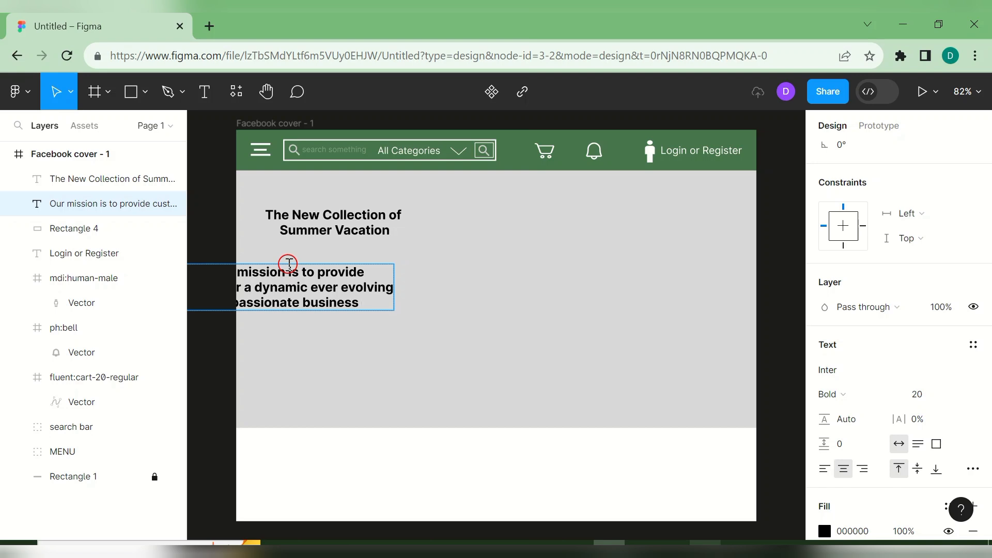
pyautogui.press('Return')
pyautogui.write('Environm')
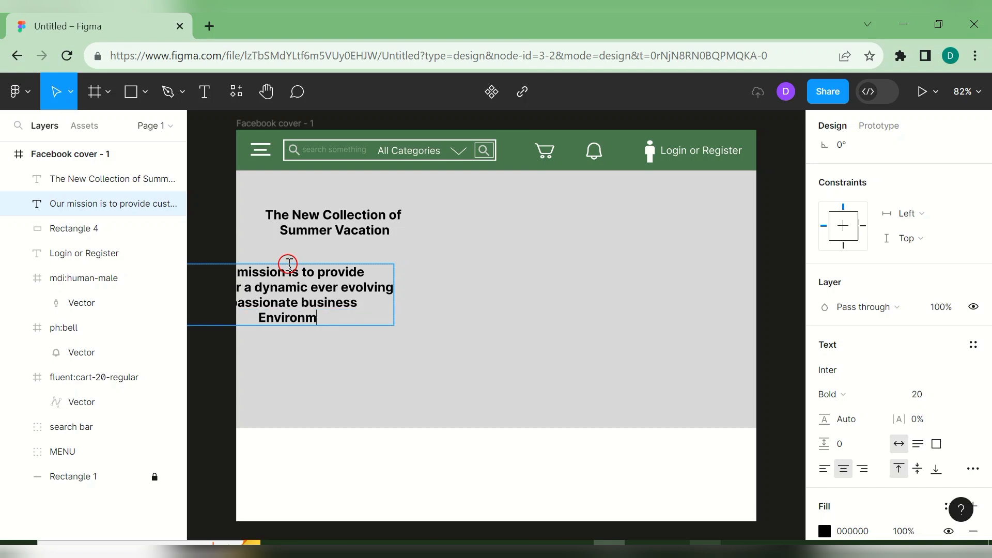
pyautogui.write('ent')
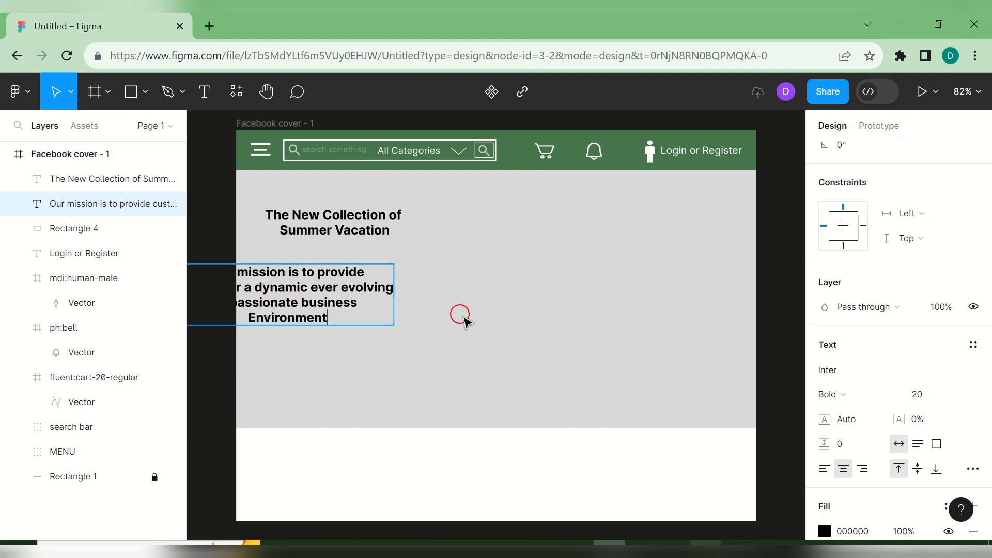
pyautogui.press('Escape')
pyautogui.moveTo(323, 301); pyautogui.dragTo(381, 282)
# - Make the mission text Inter Medium at size 16
pyautogui.doubleClick(381, 282)
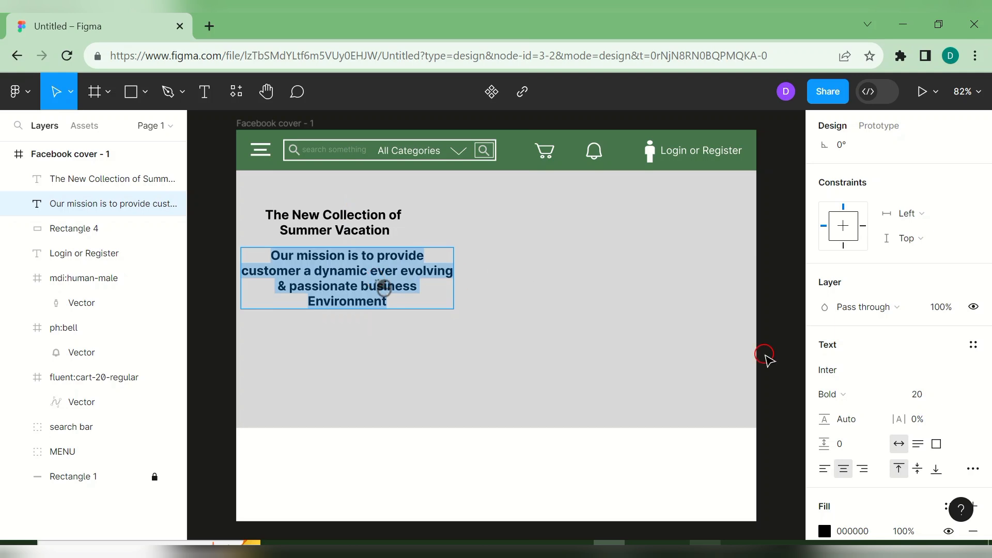
pyautogui.click(901, 398)
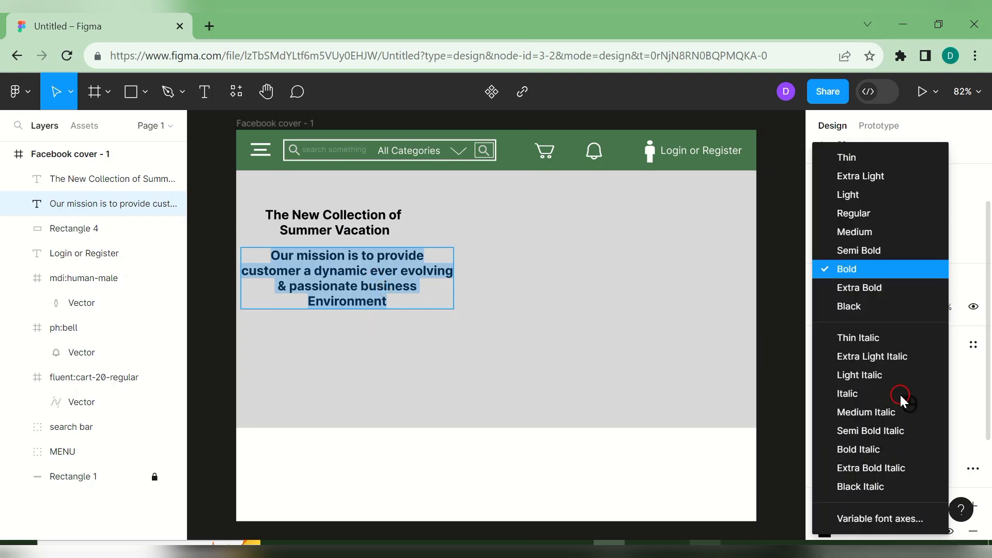
pyautogui.click(876, 234)
pyautogui.hotkey('ctrl', 'a')
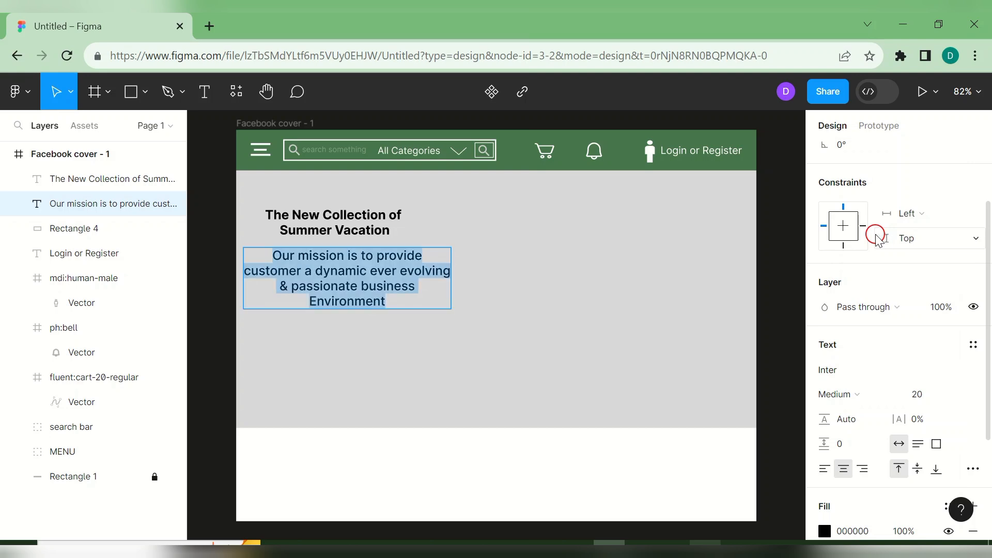
pyautogui.click(959, 397)
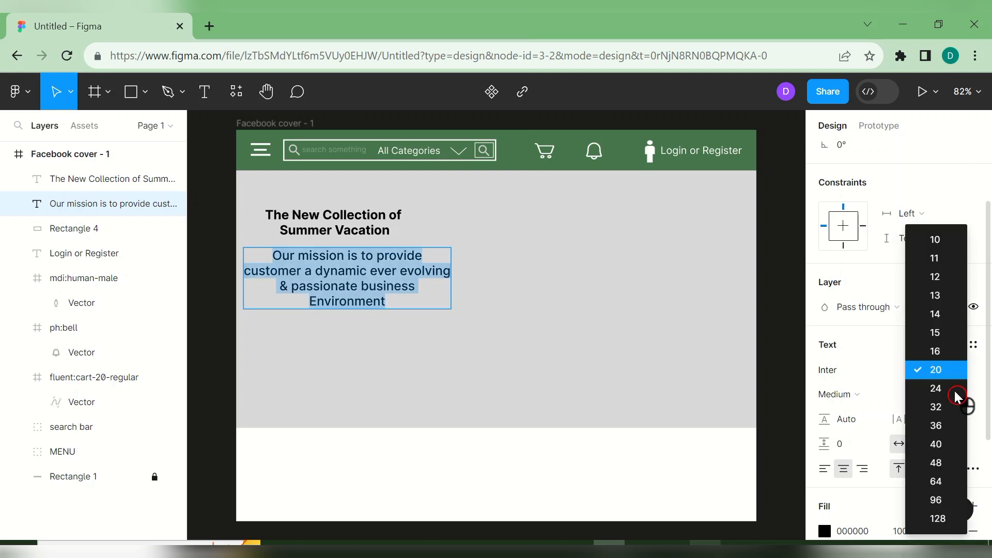
pyautogui.click(945, 343)
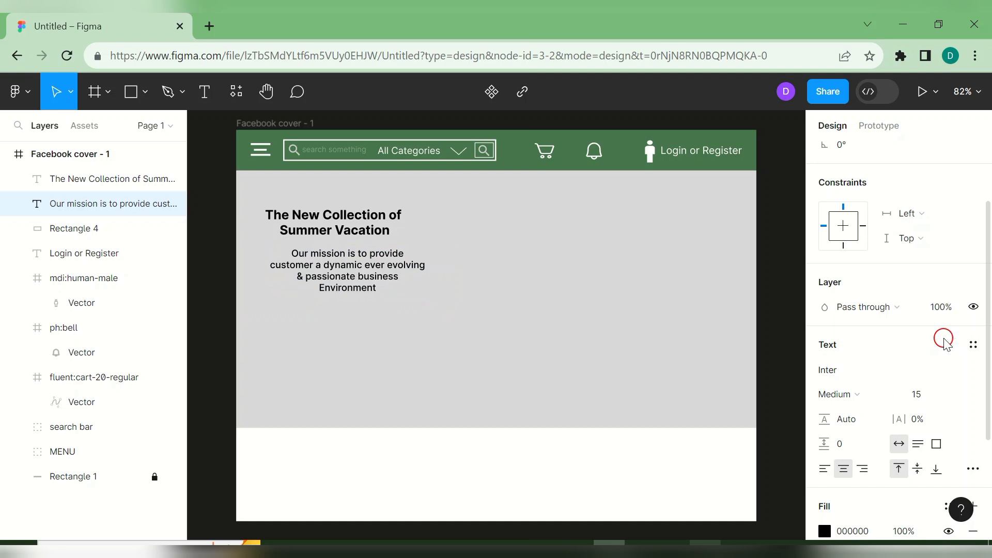
pyautogui.click(953, 392)
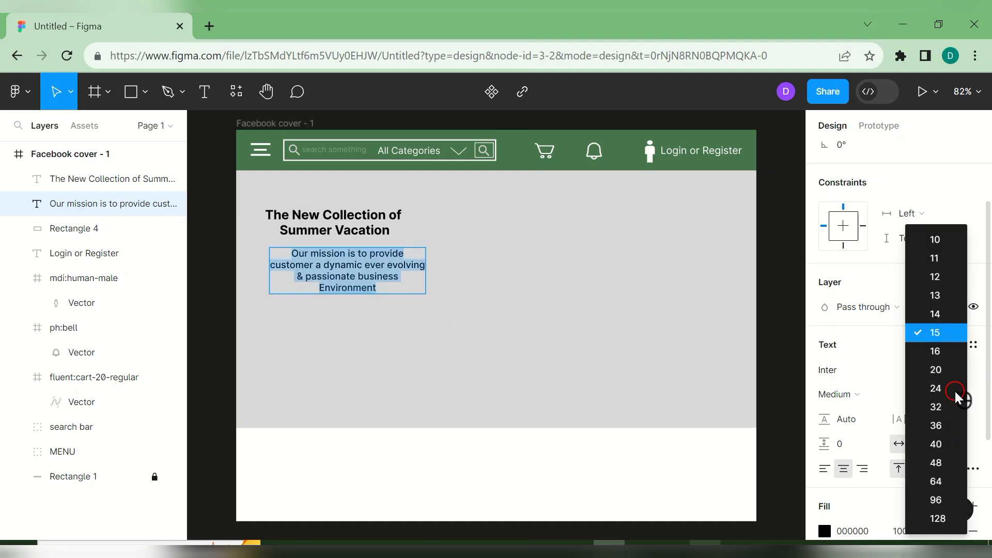
pyautogui.click(946, 356)
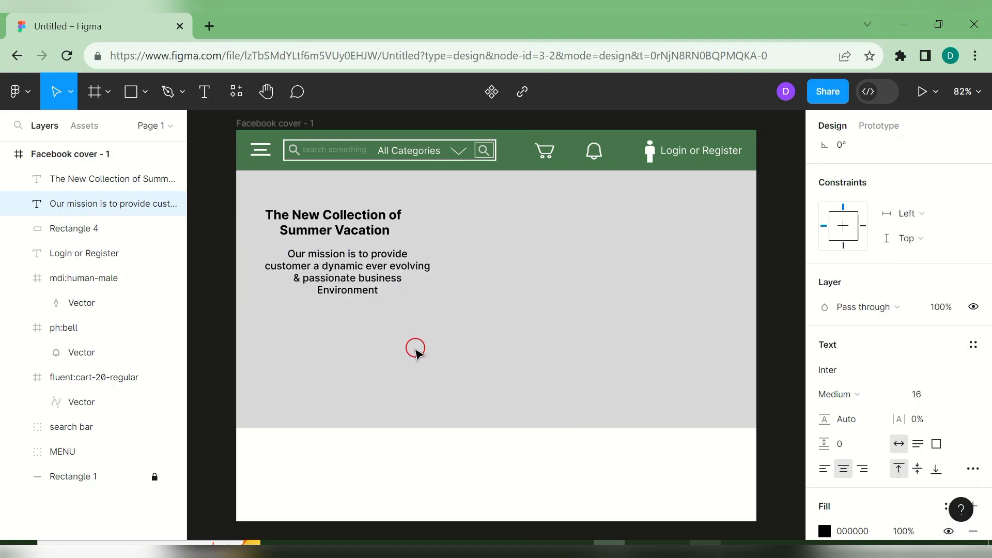
# - Shift the mission text slightly left and down, and move the headline down just above it
pyautogui.click(366, 281)
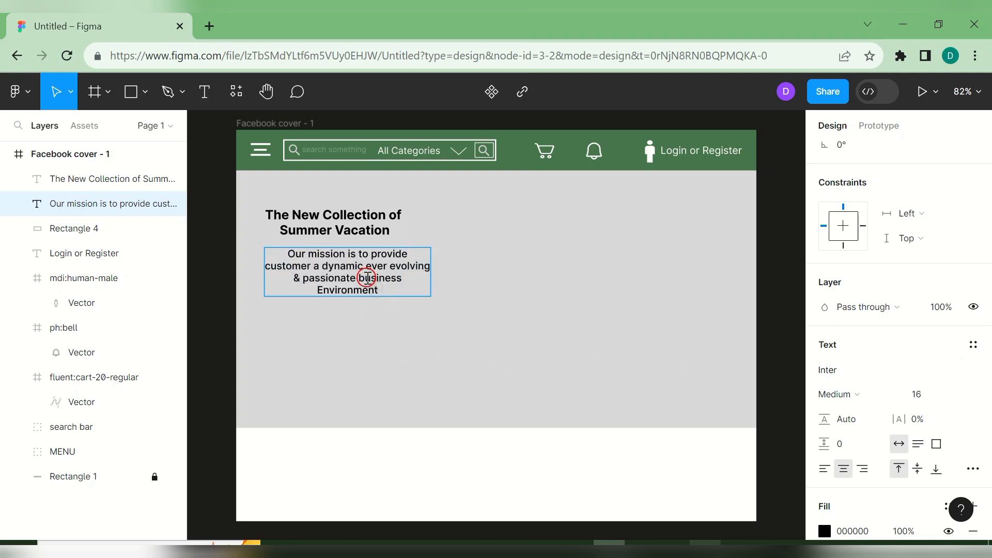
pyautogui.click(383, 349)
pyautogui.moveTo(364, 266)
pyautogui.mouseDown()
pyautogui.moveTo(353, 283)
pyautogui.moveTo(353, 272)
pyautogui.mouseUp()
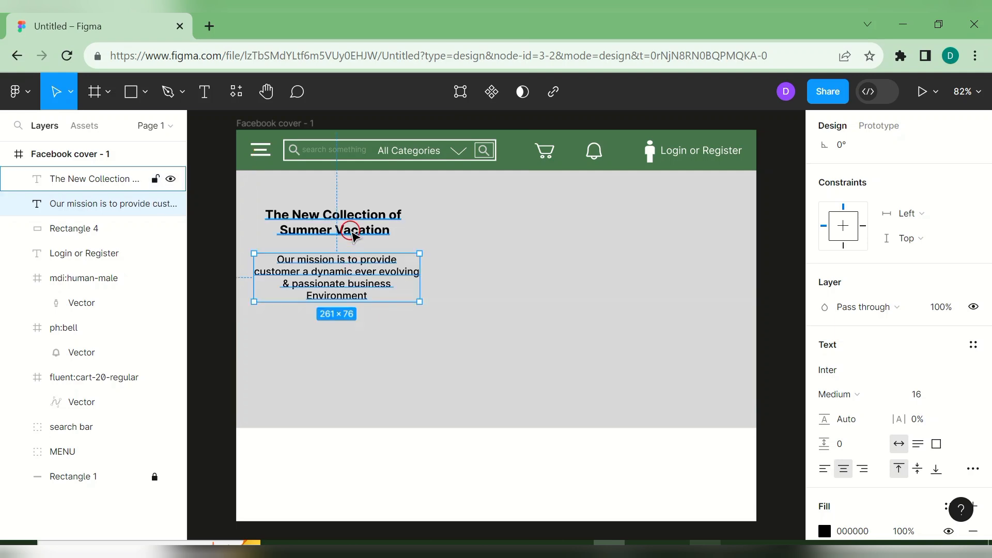
pyautogui.click(353, 231)
pyautogui.moveTo(353, 235); pyautogui.dragTo(356, 249)
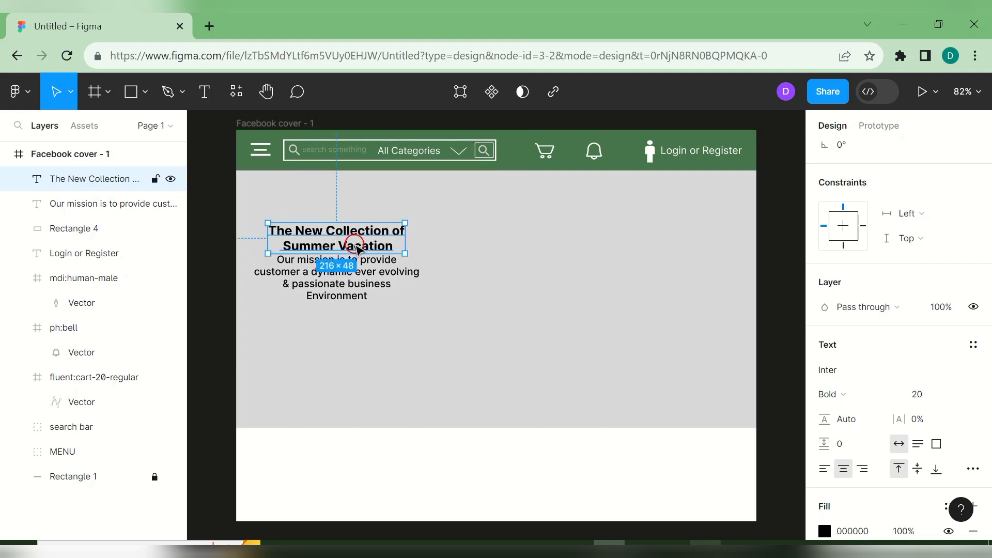
pyautogui.click(386, 389)
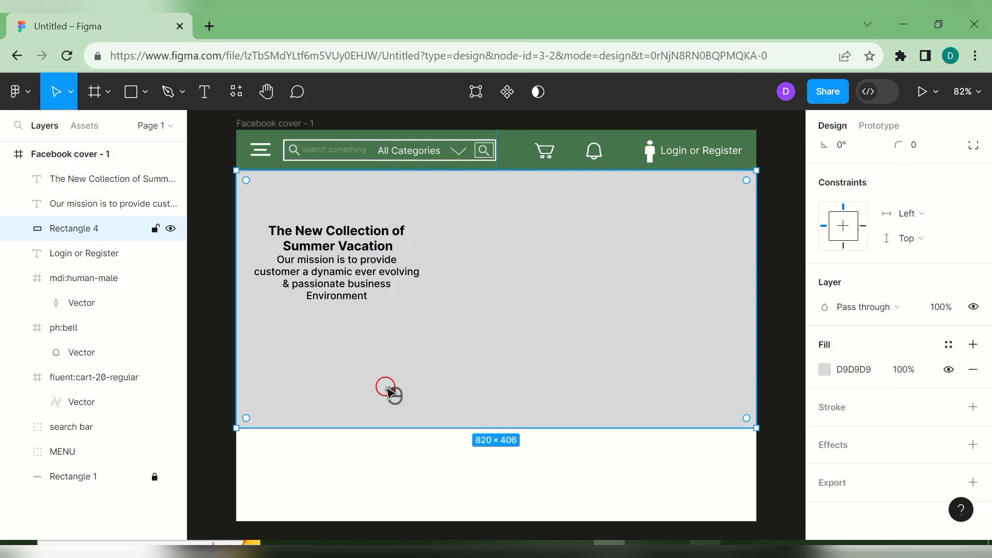
pyautogui.click(384, 490)
pyautogui.click(387, 361)
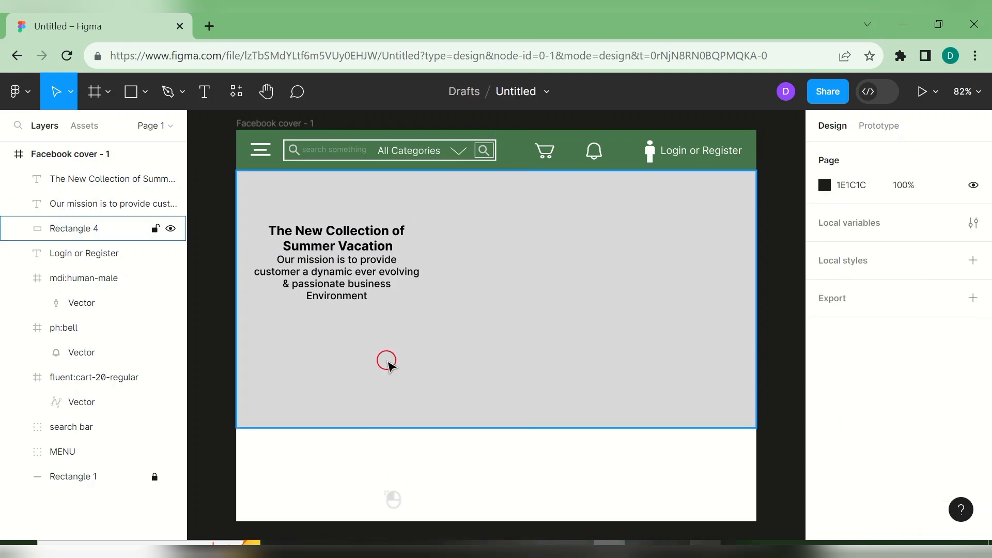
pyautogui.click(145, 126)
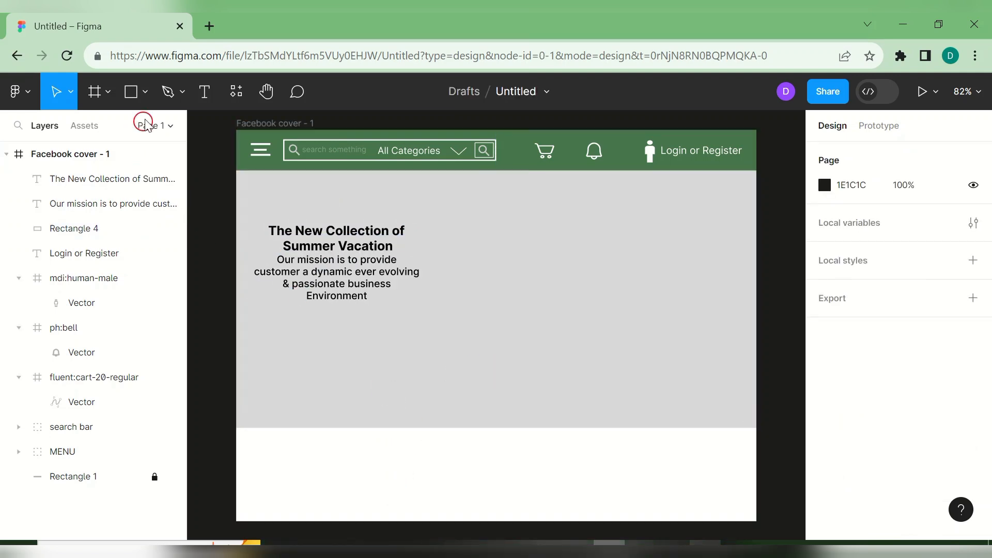
pyautogui.click(149, 94)
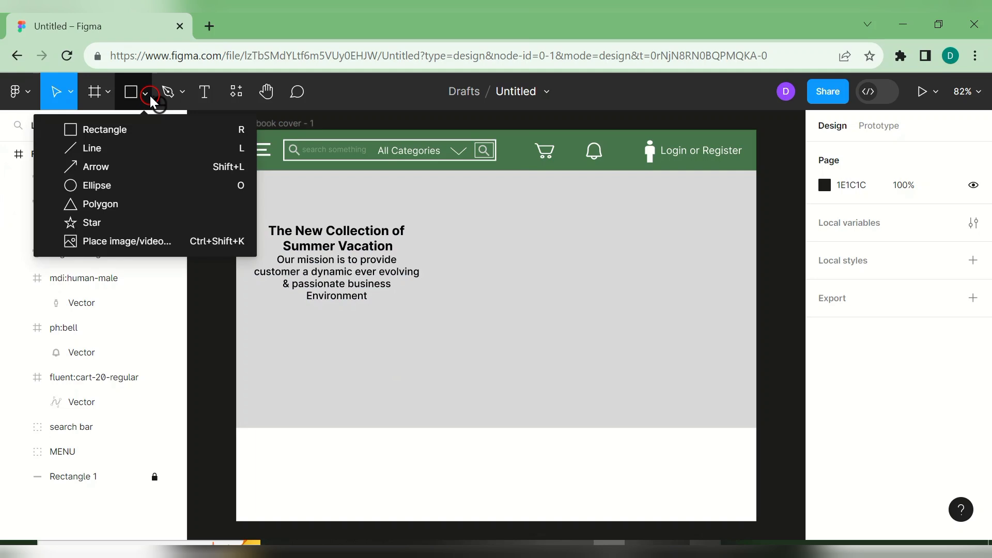
# - Draw a small rectangle below the mission text with 47754C green fill and corner radius 5
pyautogui.click(156, 129)
pyautogui.moveTo(272, 332); pyautogui.dragTo(323, 357)
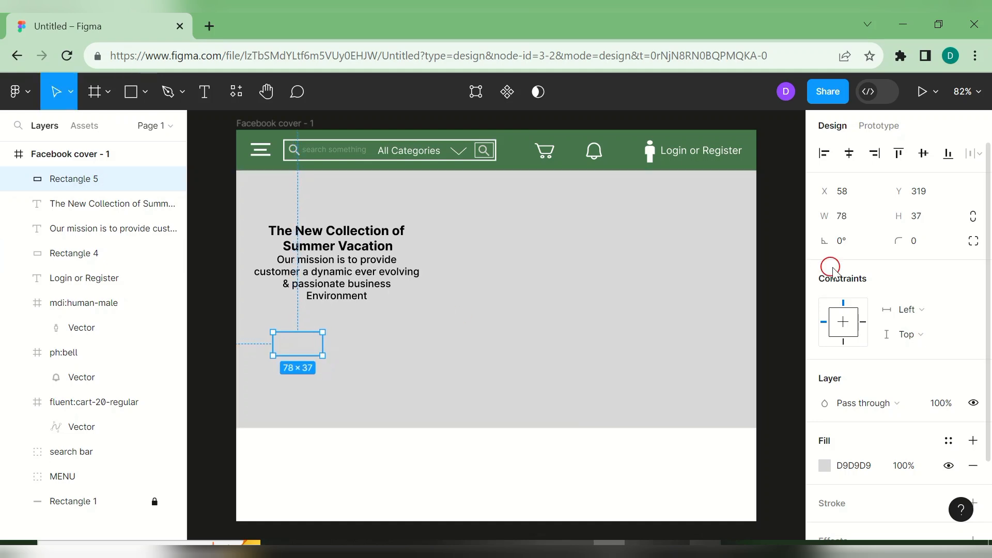
pyautogui.moveTo(892, 242)
pyautogui.mouseDown()
pyautogui.moveTo(947, 249)
pyautogui.moveTo(875, 244)
pyautogui.moveTo(897, 246)
pyautogui.mouseUp()
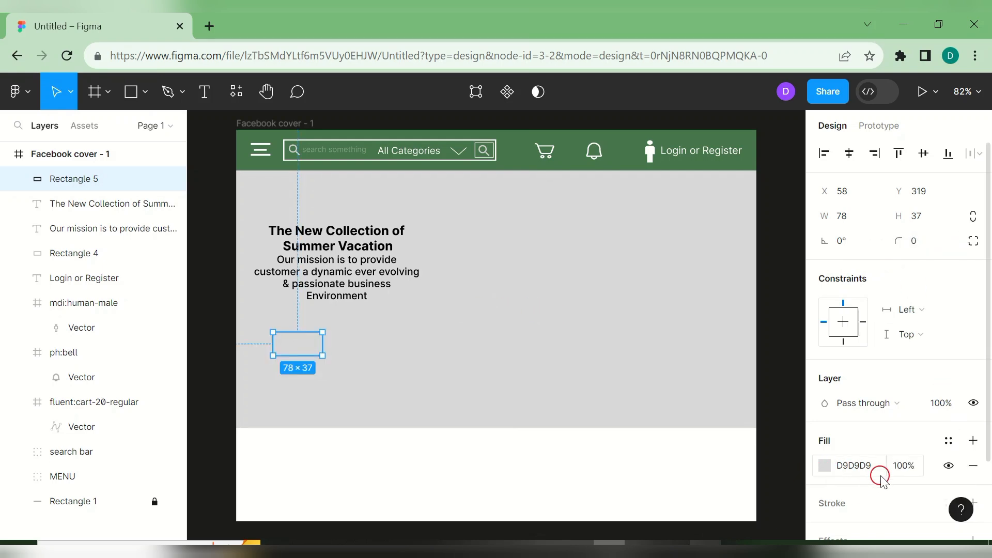
pyautogui.click(825, 468)
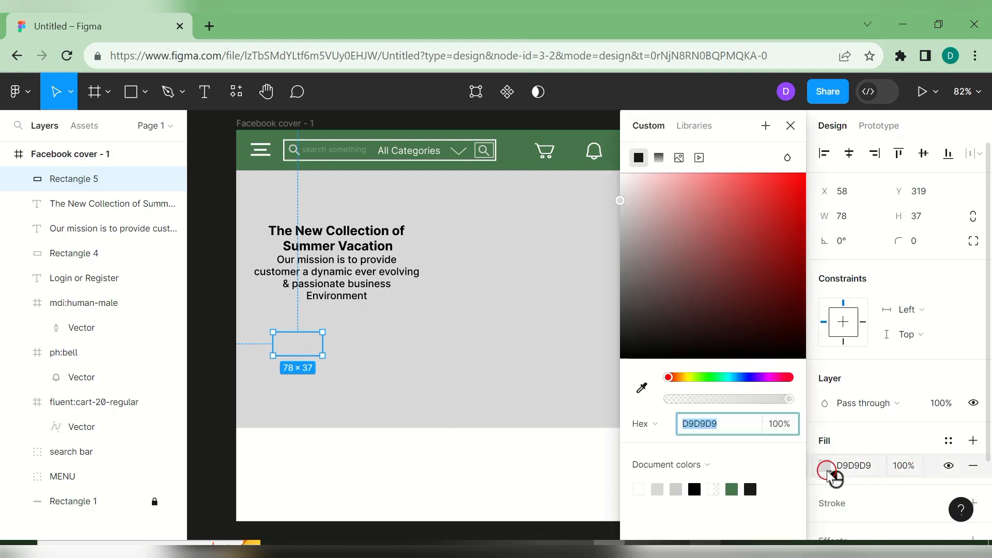
pyautogui.click(734, 489)
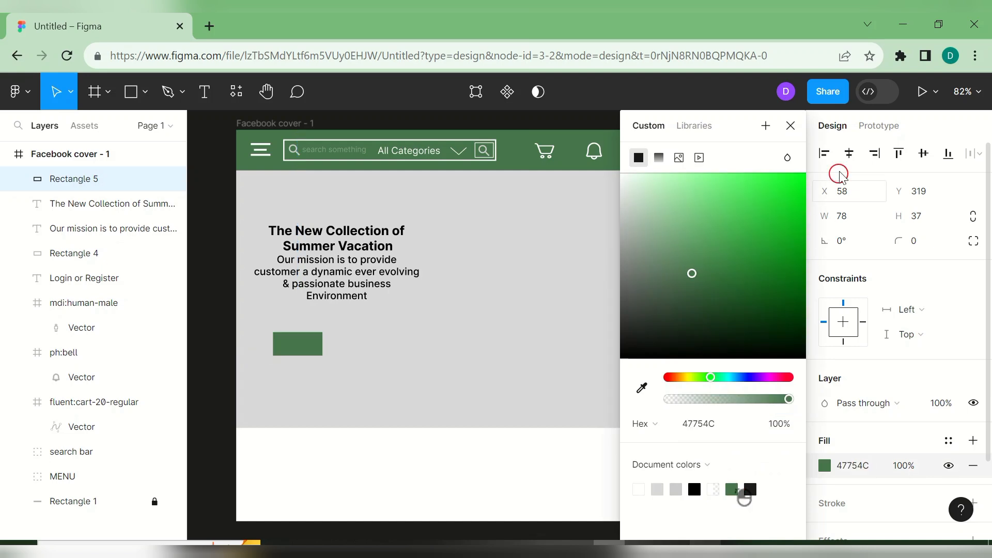
pyautogui.click(795, 132)
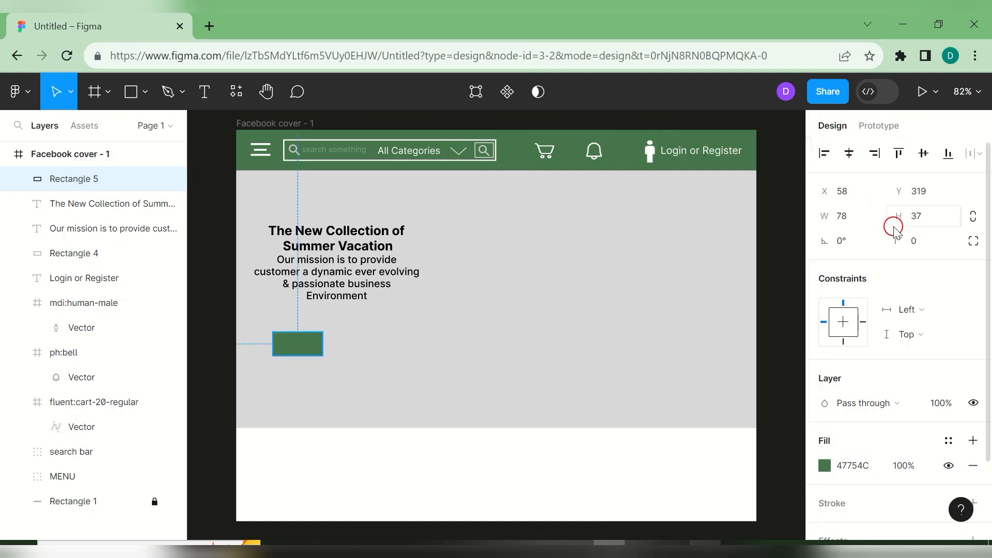
pyautogui.moveTo(899, 240); pyautogui.dragTo(978, 253)
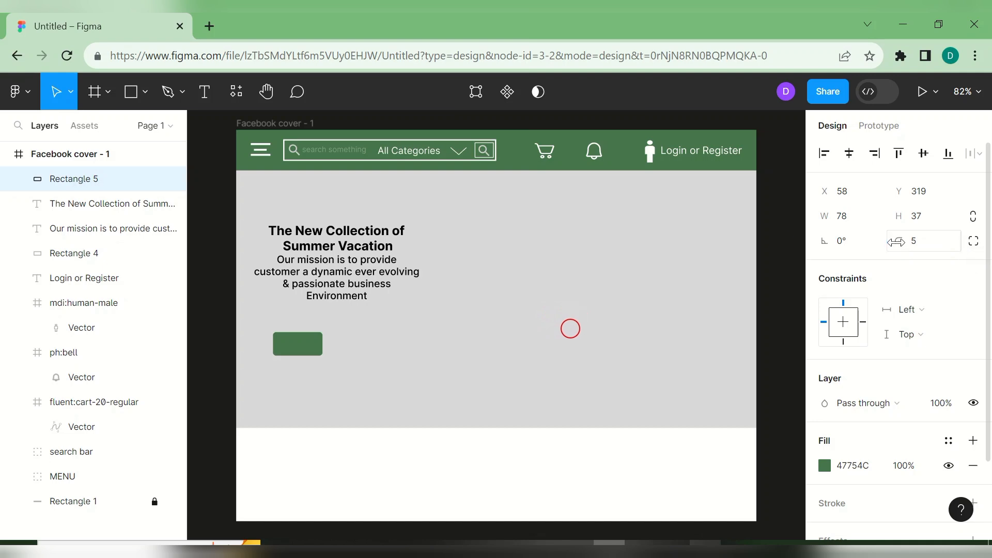
# - Duplicate the green button, place the copy to its right, and set its fill opacity to 80%
pyautogui.click(404, 371)
pyautogui.click(310, 345)
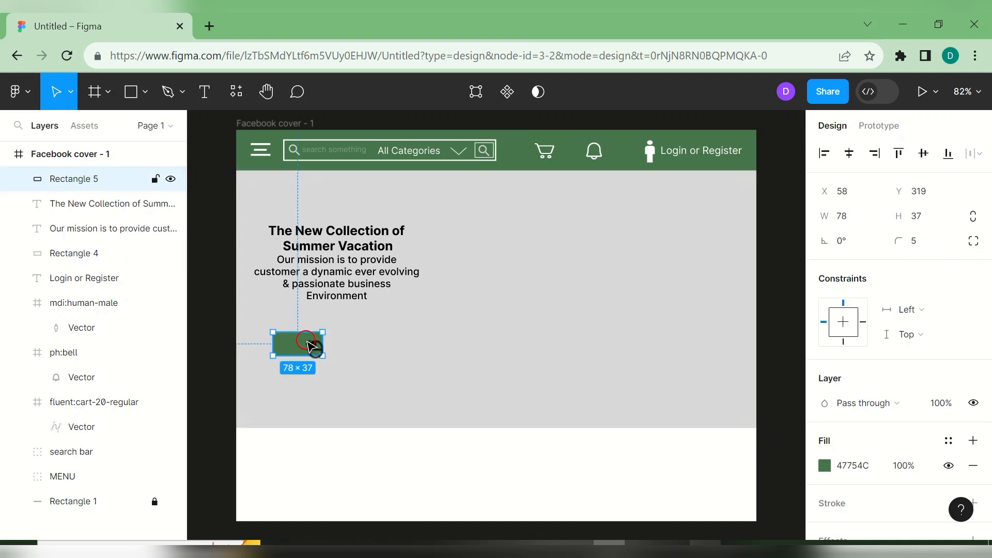
pyautogui.hotkey('ctrl', 'd')
pyautogui.moveTo(310, 345); pyautogui.dragTo(384, 346)
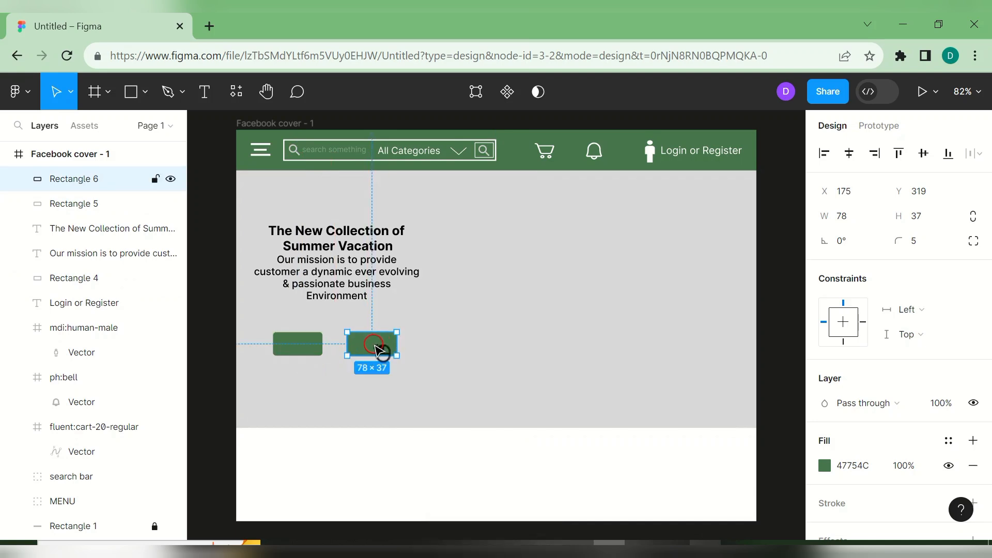
pyautogui.doubleClick(382, 347)
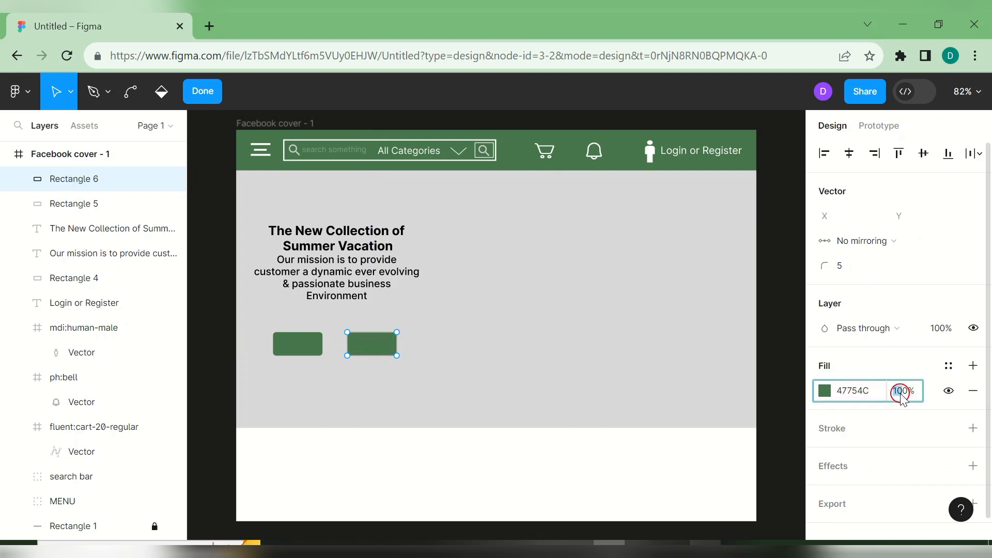
pyautogui.press('Return')
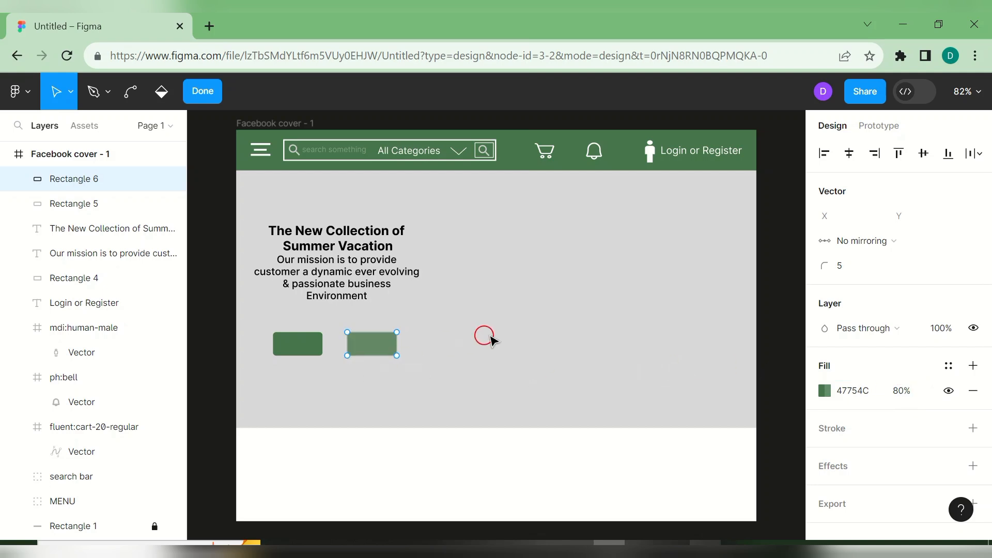
pyautogui.click(509, 332)
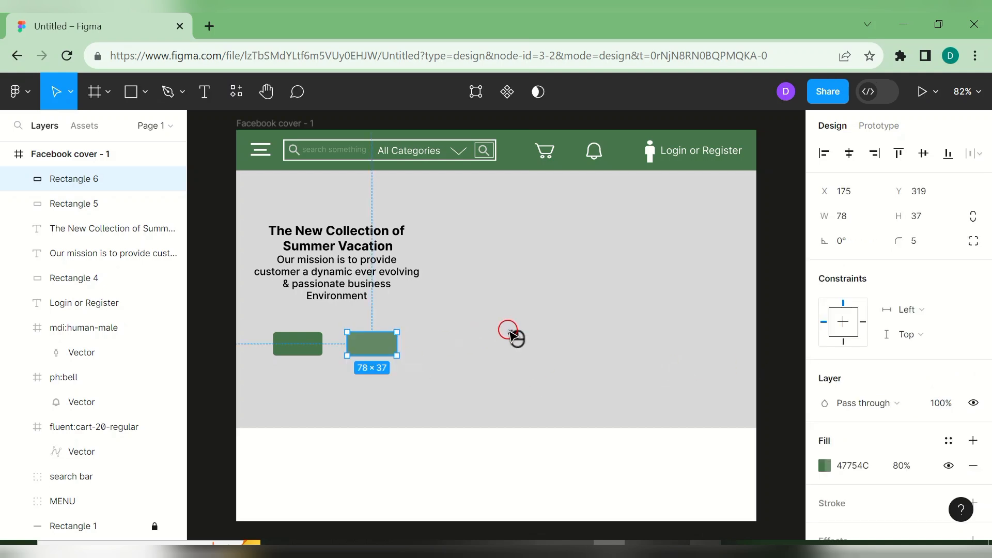
pyautogui.click(460, 310)
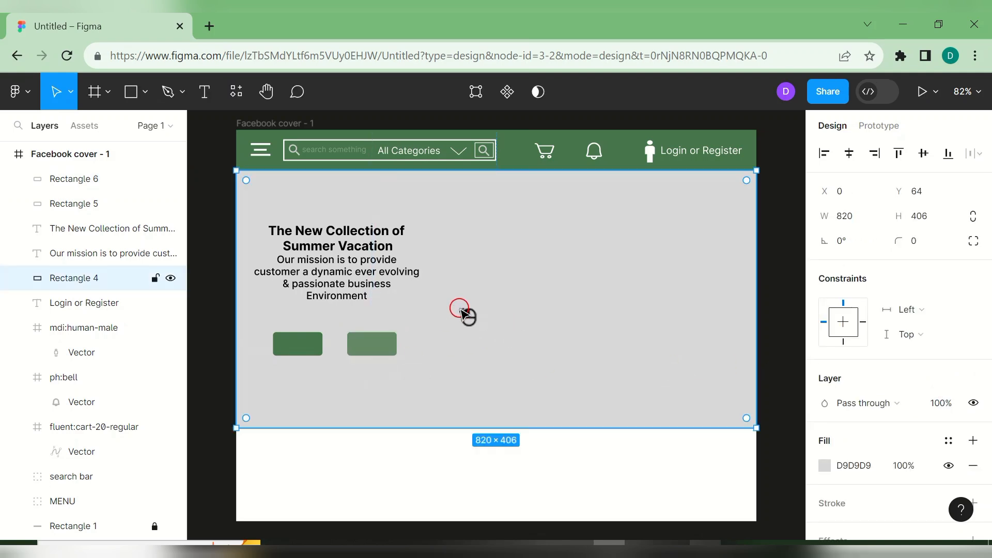
# - Add a 'shop' text label on the left button and set its font size to 14
pyautogui.click(205, 92)
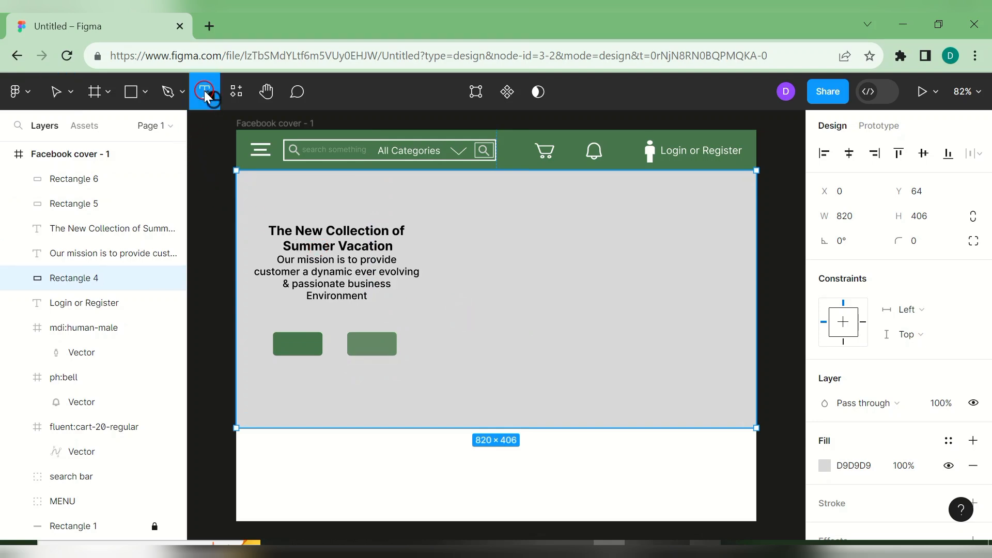
pyautogui.click(302, 349)
pyautogui.write('sh')
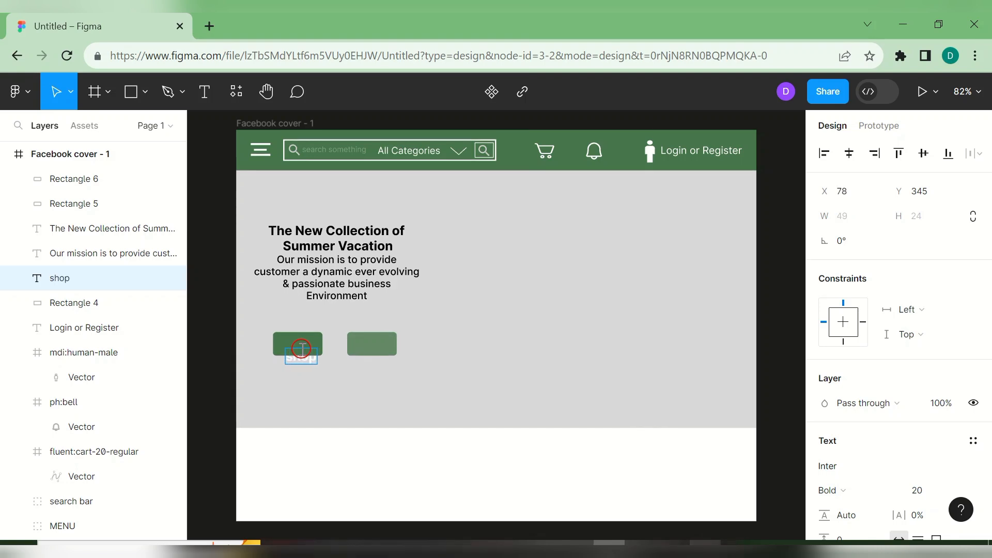
pyautogui.write('op')
pyautogui.press('Return')
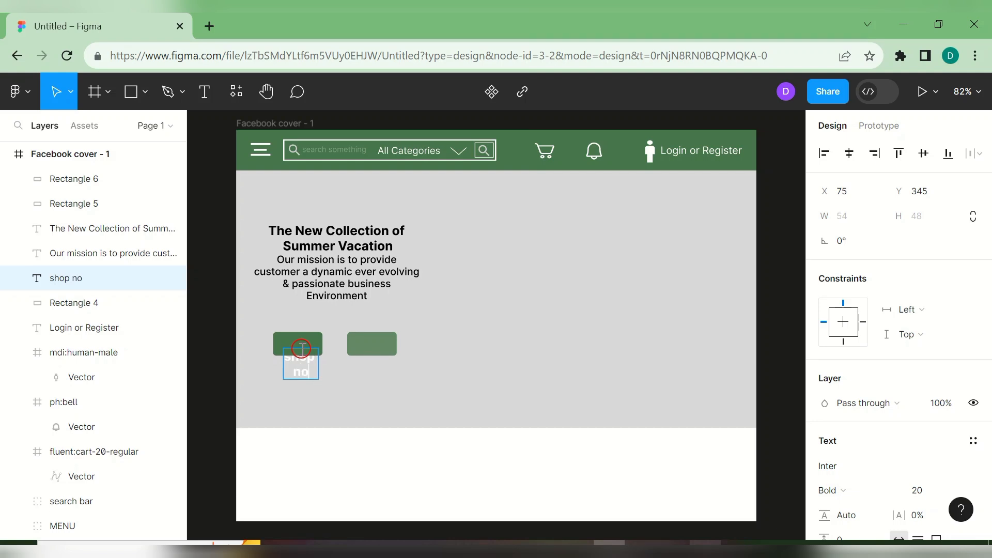
pyautogui.hotkey('ctrl', 'a')
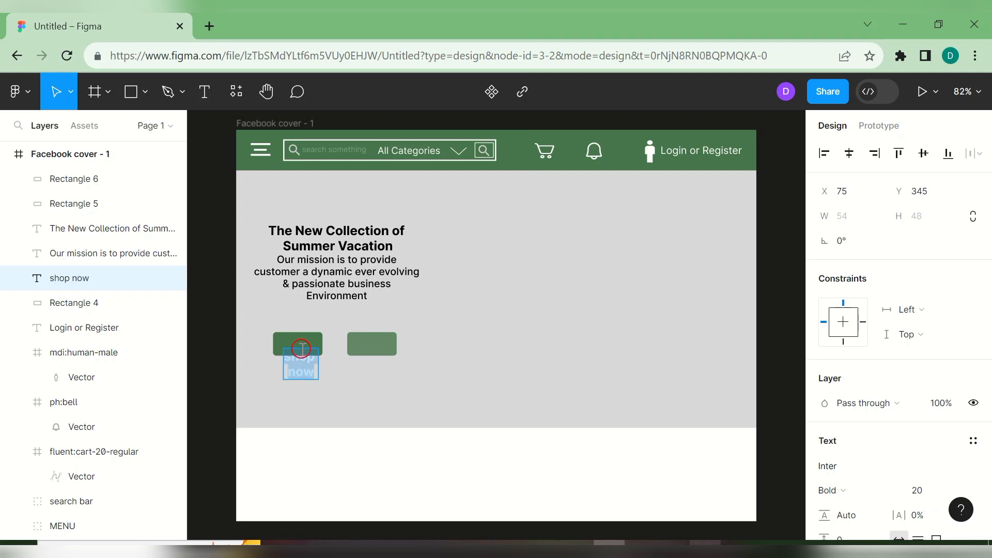
pyautogui.moveTo(987, 365); pyautogui.dragTo(979, 413)
pyautogui.click(963, 408)
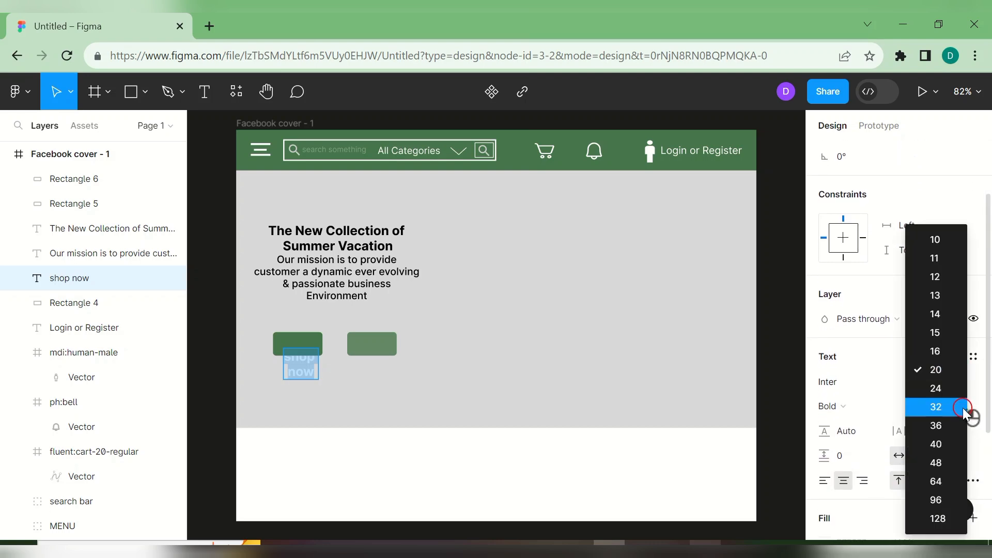
pyautogui.click(941, 315)
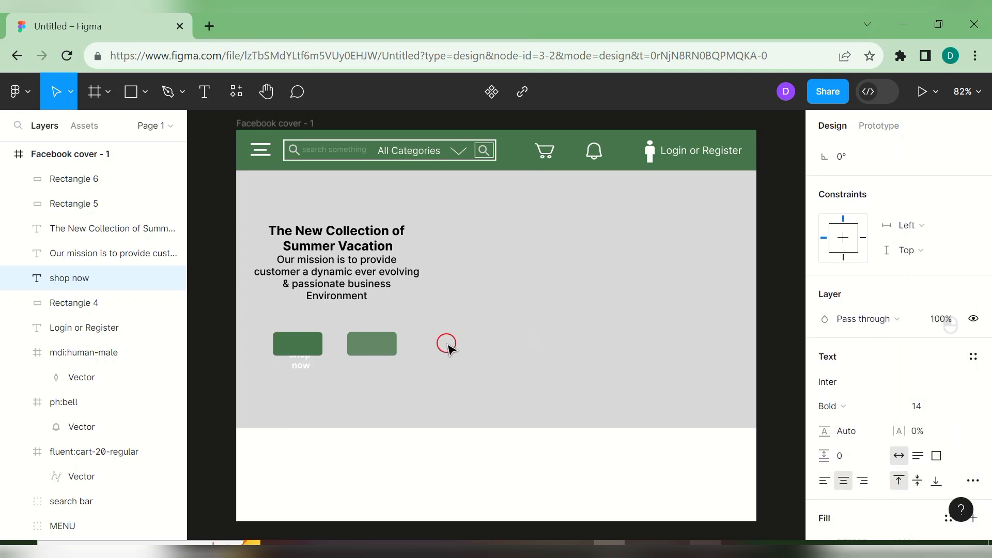
# - Move the label layer to the top, place it over the left button, left-align it, and fit it on one line
pyautogui.doubleClick(299, 358)
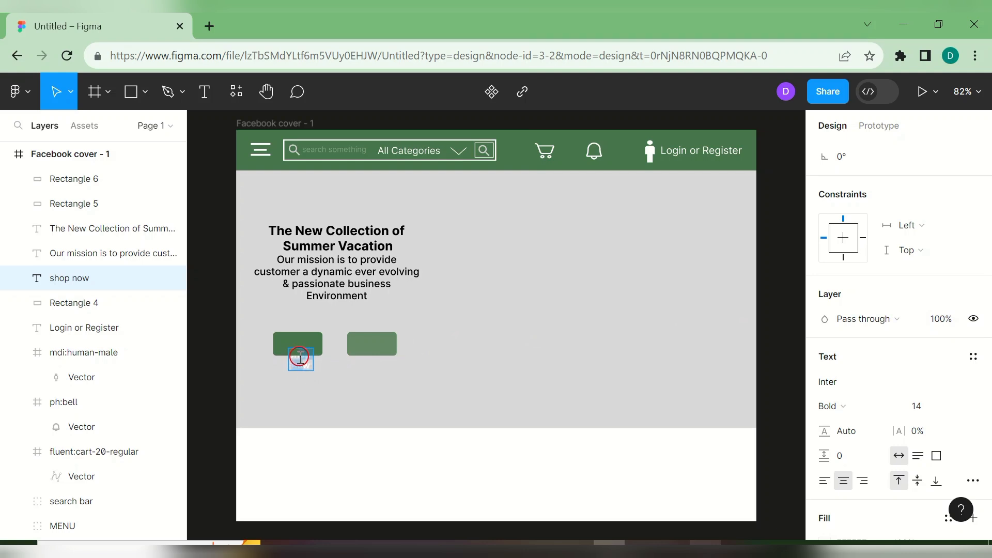
pyautogui.moveTo(138, 281); pyautogui.dragTo(129, 171)
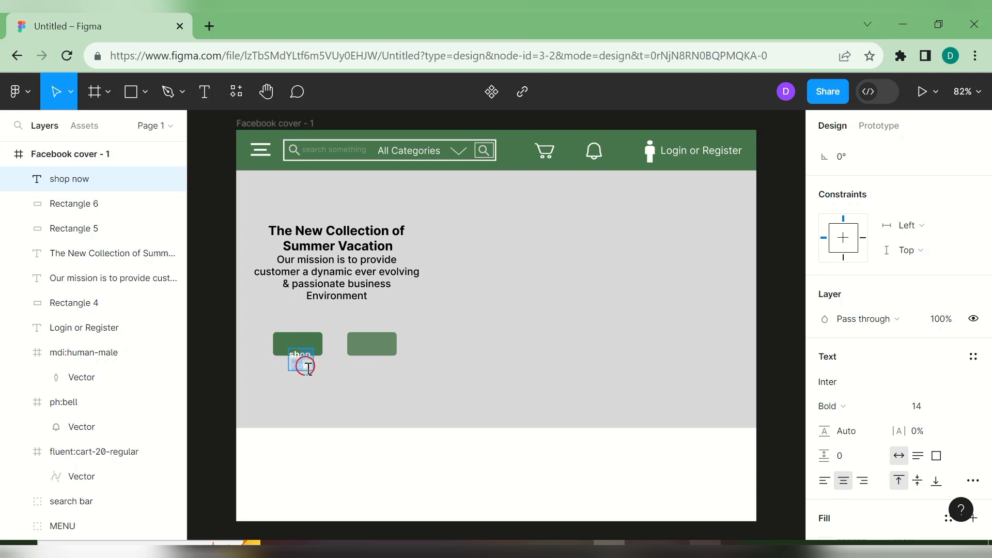
pyautogui.moveTo(310, 362); pyautogui.dragTo(324, 330)
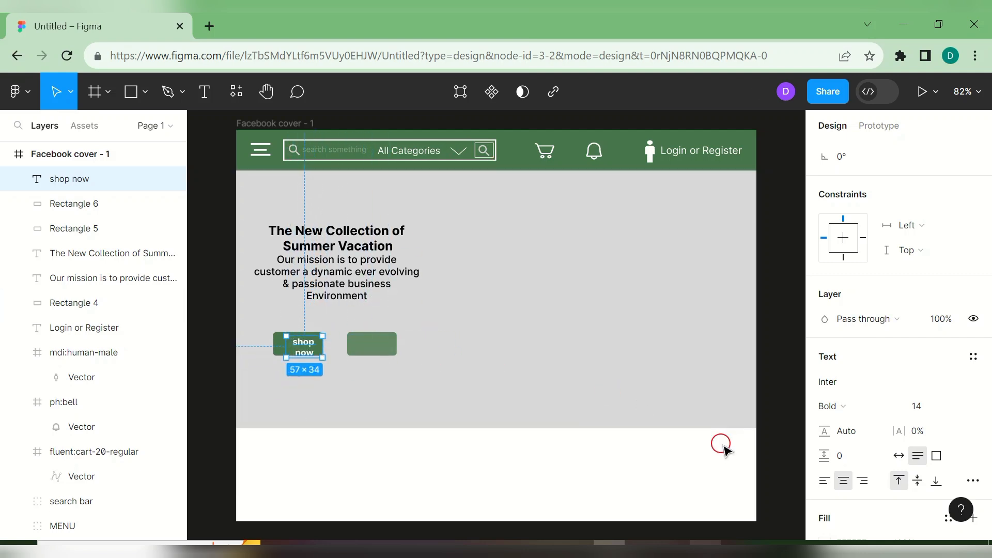
pyautogui.click(822, 482)
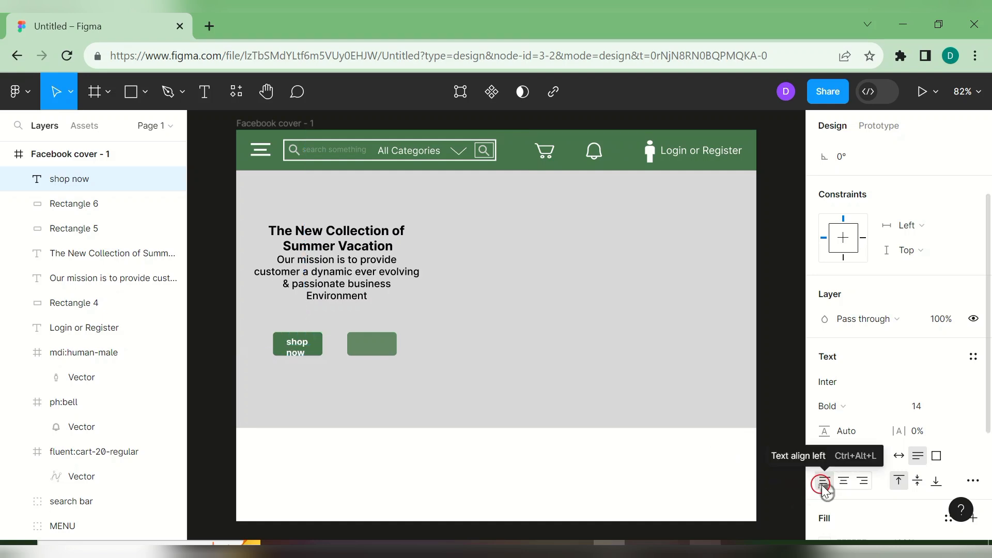
pyautogui.doubleClick(296, 353)
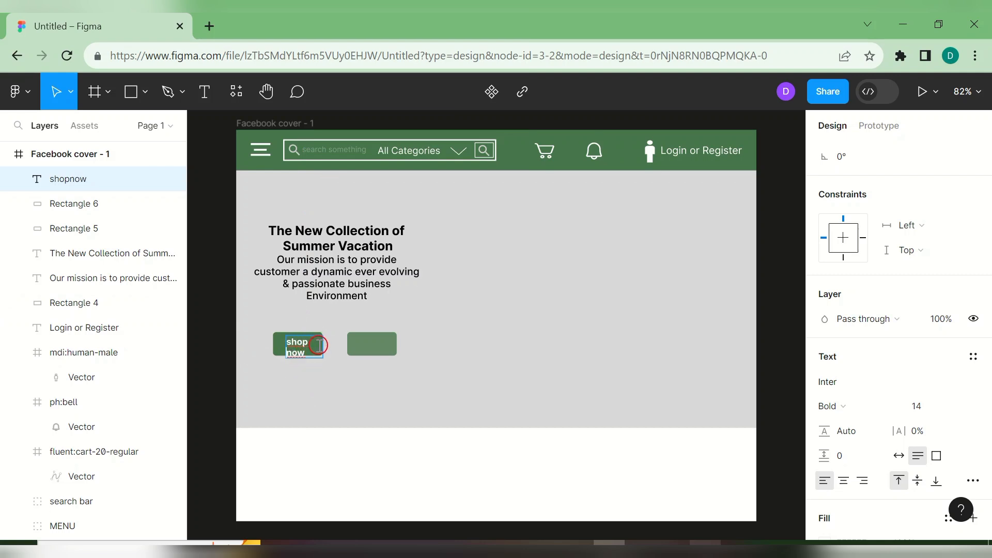
pyautogui.press('Escape')
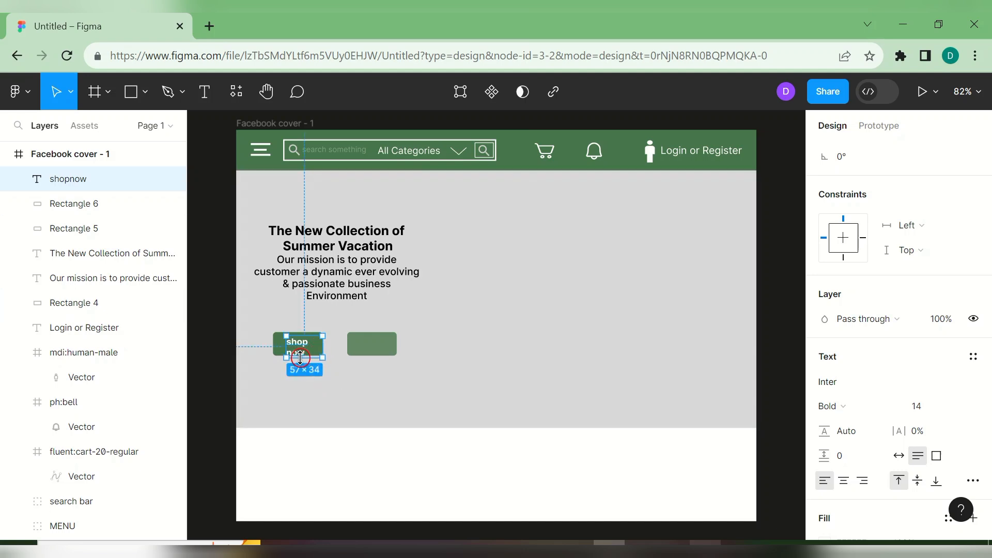
pyautogui.moveTo(300, 352); pyautogui.dragTo(299, 348)
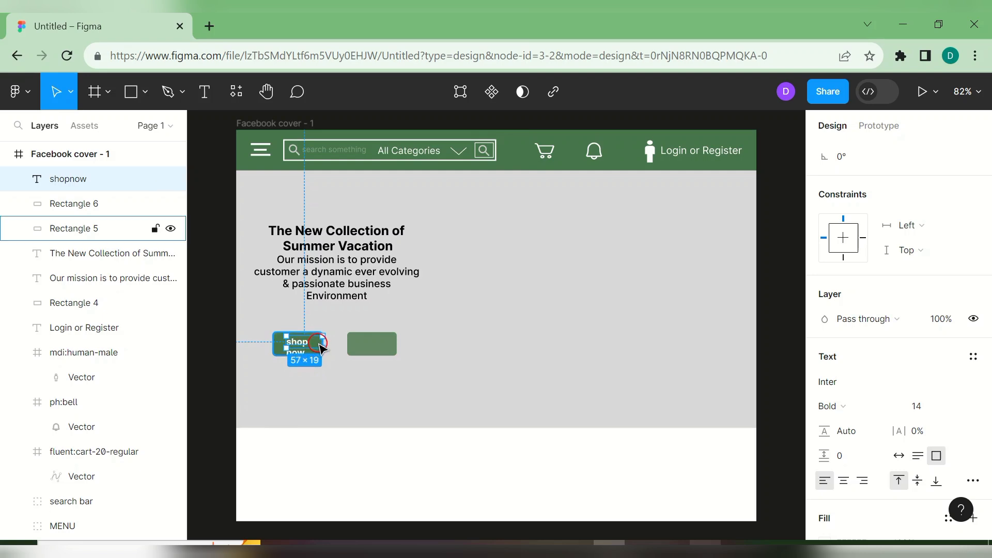
pyautogui.moveTo(322, 341); pyautogui.dragTo(420, 348)
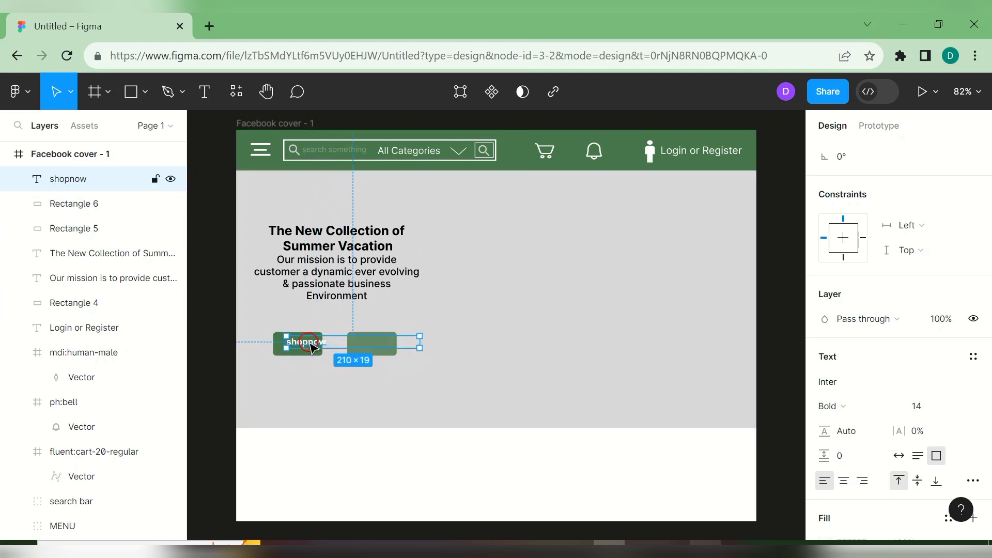
# - Capitalise the label to 'Shop now' and narrow its box to fit the button
pyautogui.doubleClick(310, 344)
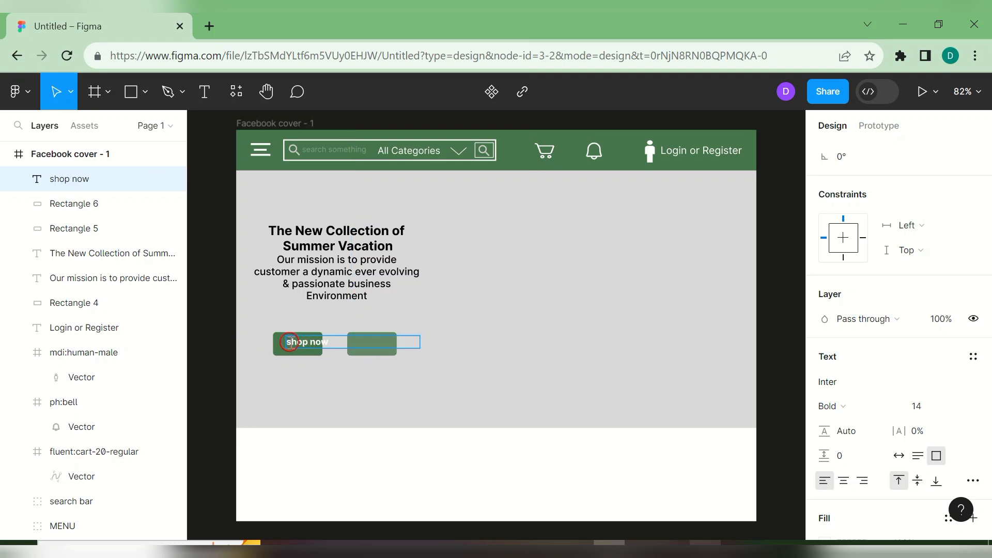
pyautogui.press('BackSpace')
pyautogui.click(416, 369)
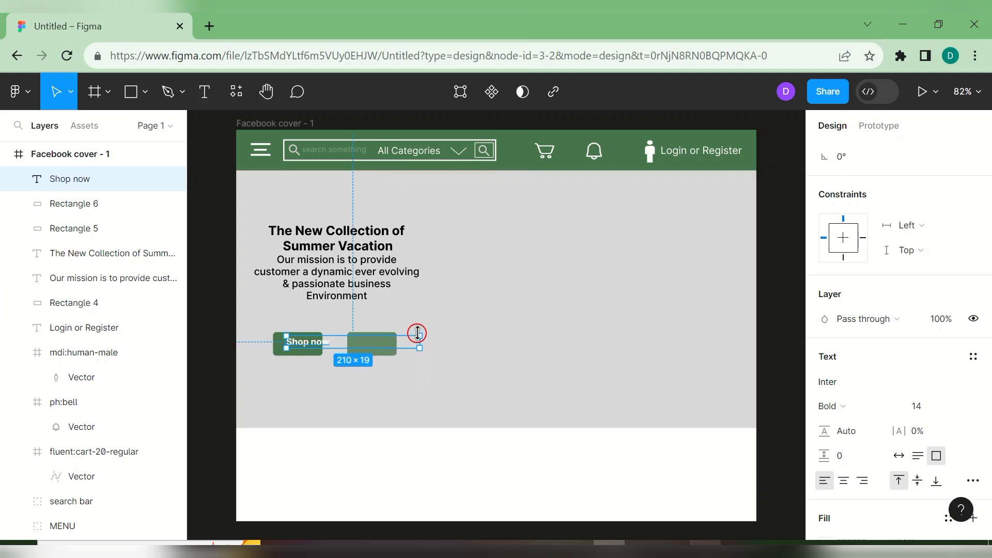
pyautogui.moveTo(419, 342); pyautogui.dragTo(305, 347)
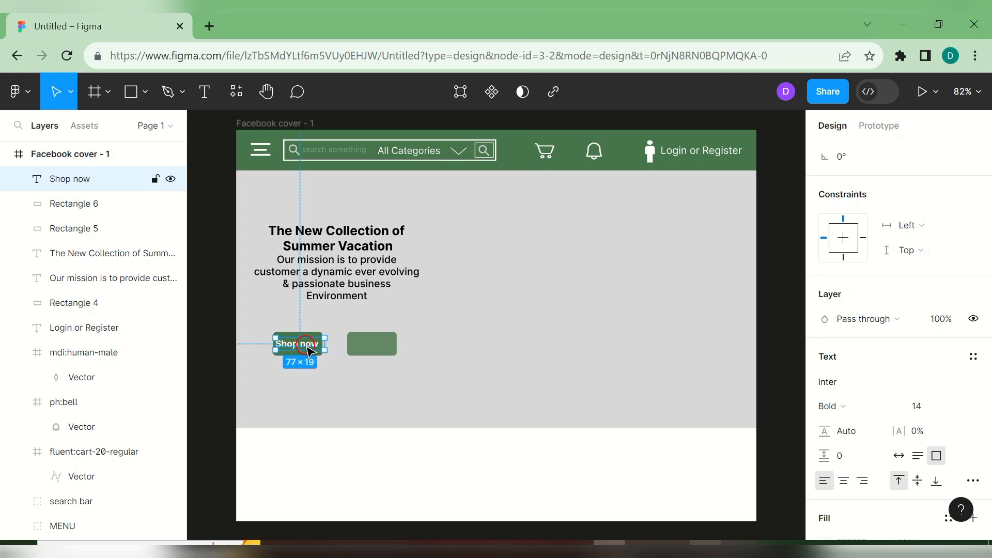
pyautogui.click(363, 364)
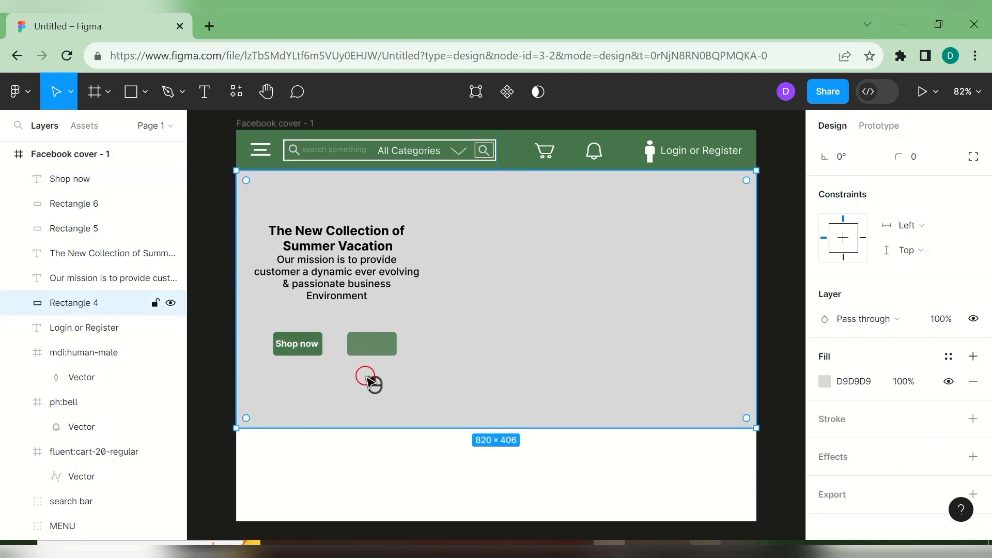
pyautogui.click(317, 349)
# - Duplicate the Shop now label onto the second button, retype it as 'Explore', and narrow its box
pyautogui.hotkey('ctrl', 'd')
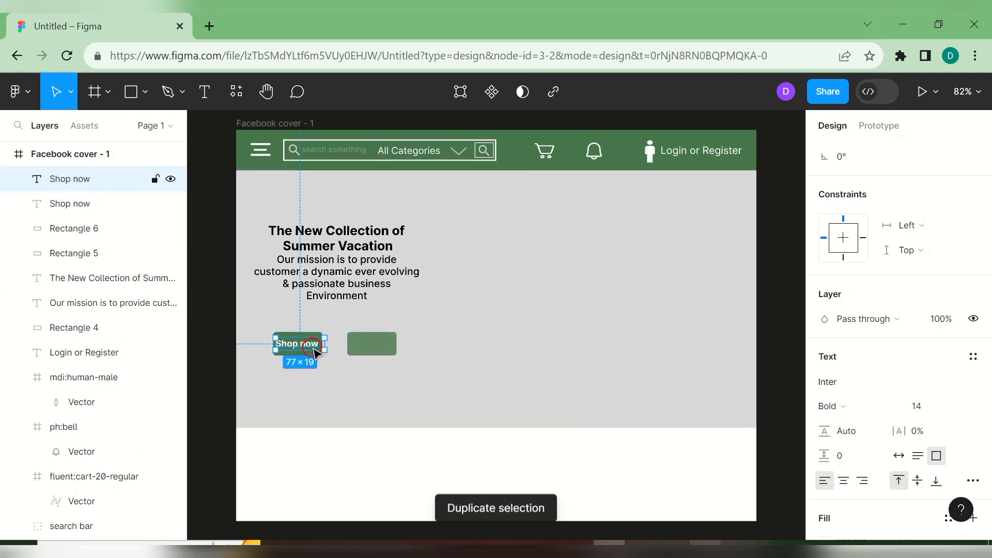
pyautogui.moveTo(317, 349); pyautogui.dragTo(390, 351)
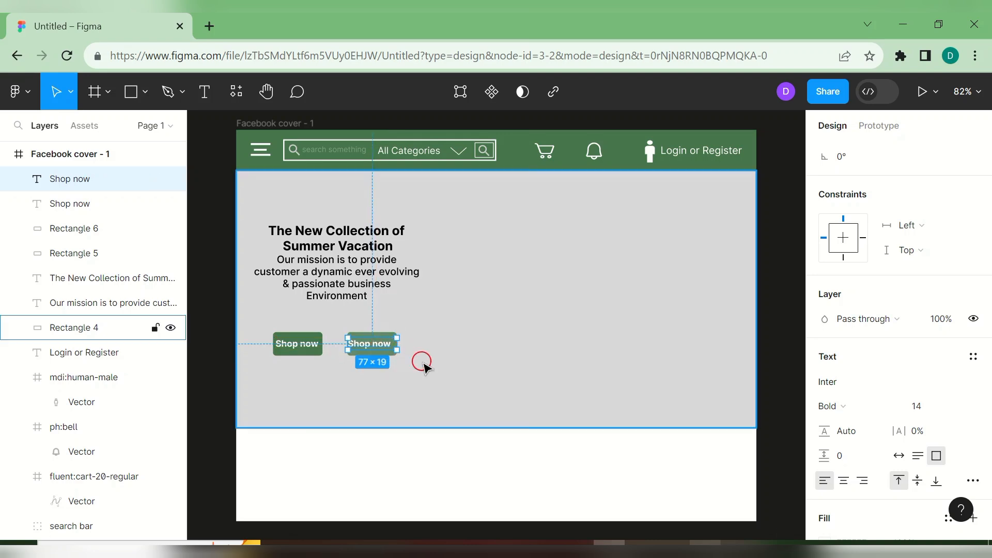
pyautogui.click(422, 362)
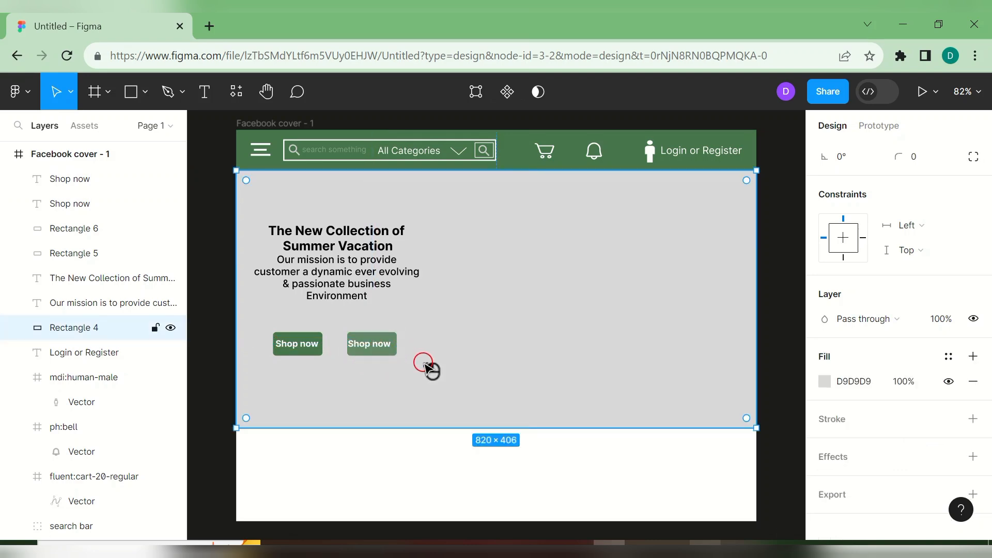
pyautogui.click(373, 348)
pyautogui.write('Explore')
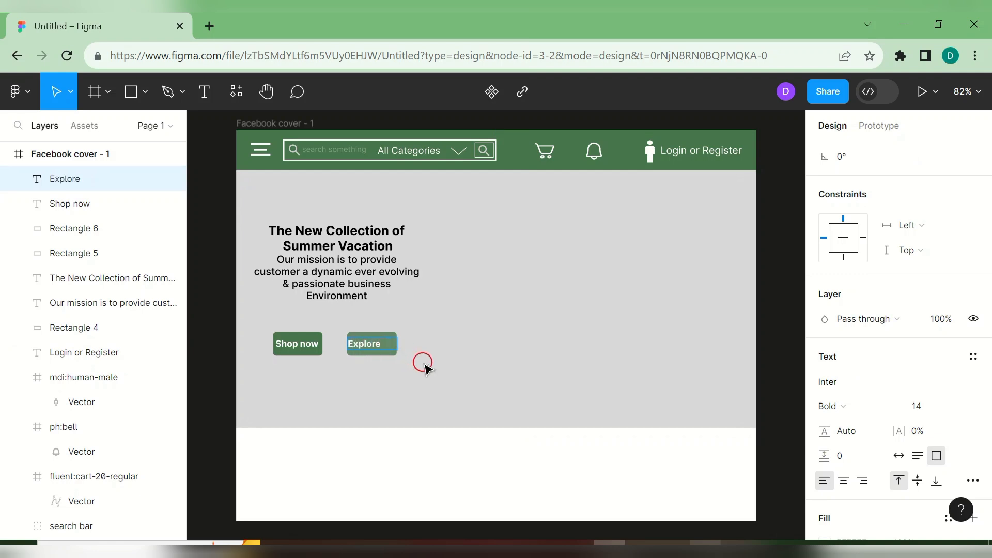
pyautogui.press('Escape')
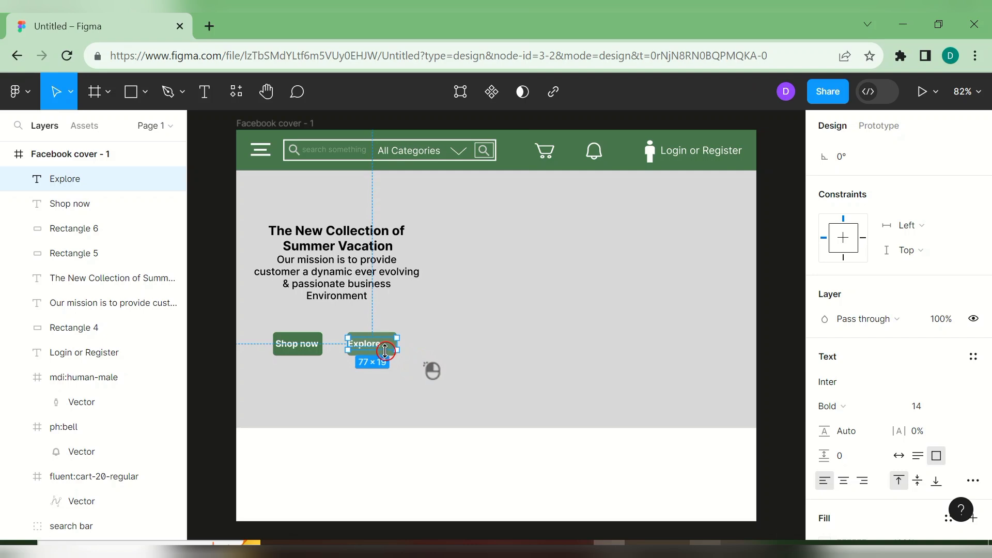
pyautogui.moveTo(399, 349)
pyautogui.mouseDown()
pyautogui.moveTo(374, 349)
pyautogui.moveTo(382, 352)
pyautogui.mouseUp()
pyautogui.click(455, 345)
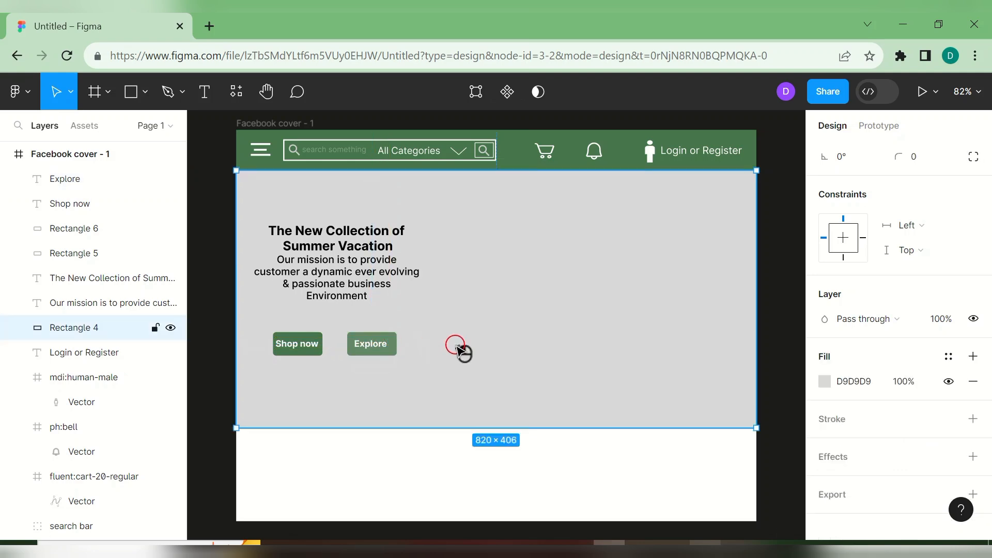
pyautogui.click(480, 476)
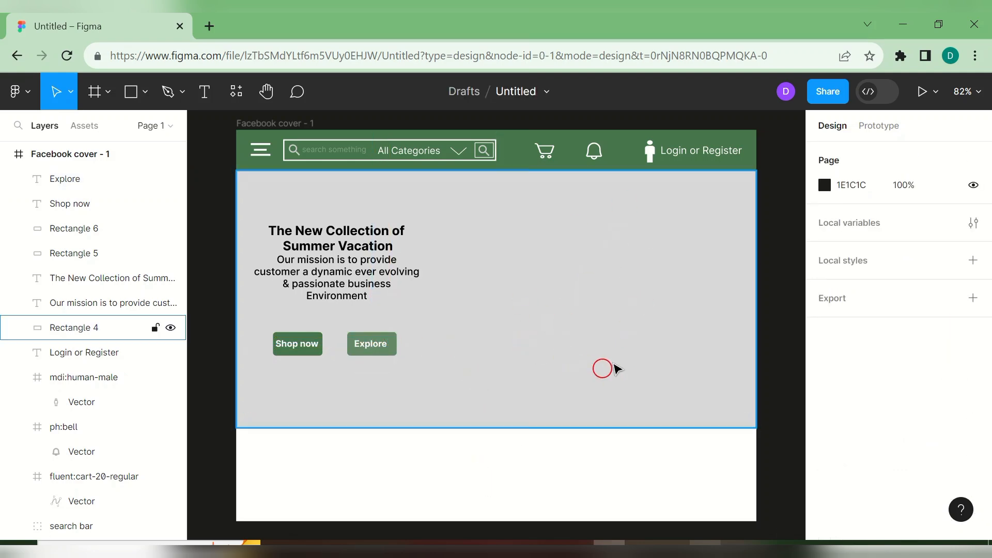
pyautogui.click(145, 93)
pyautogui.click(138, 242)
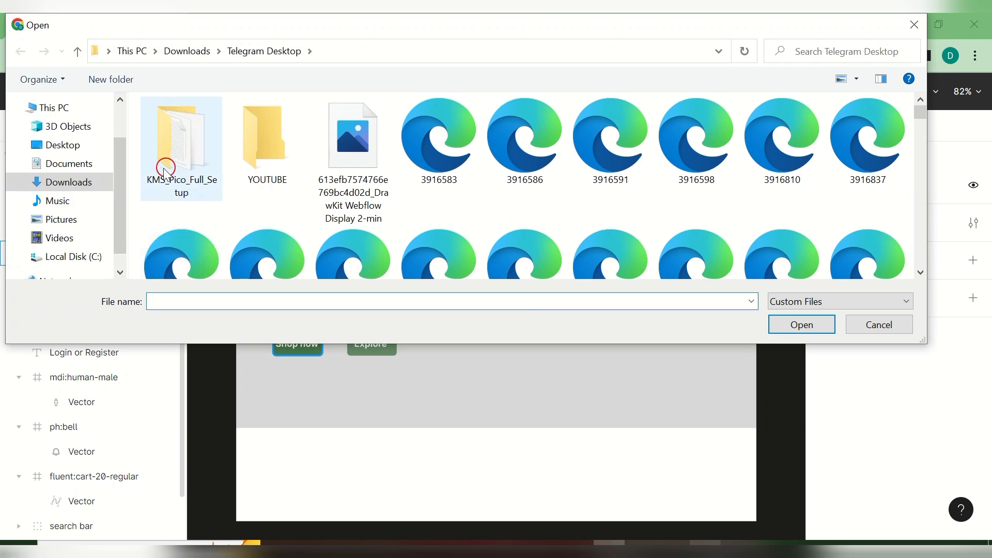
pyautogui.click(96, 168)
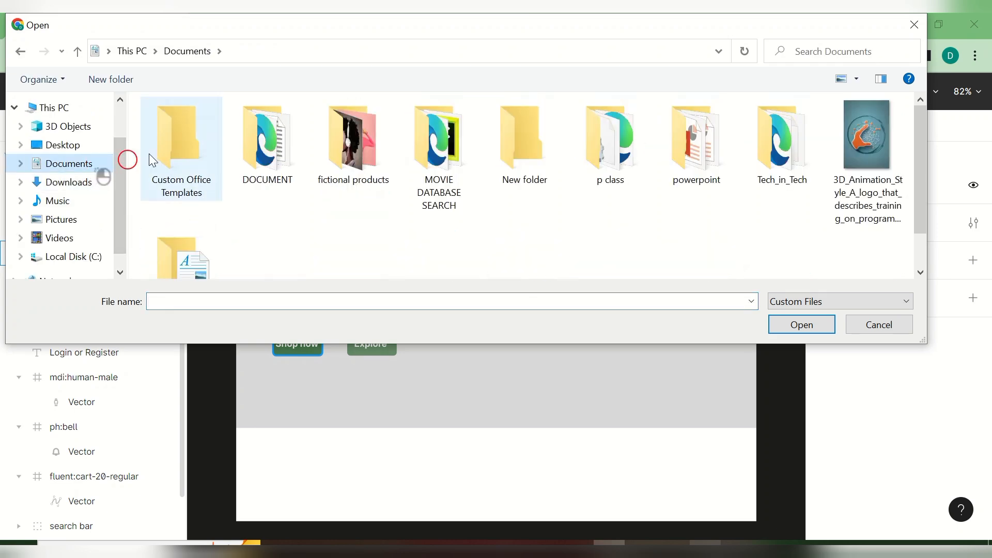
pyautogui.doubleClick(325, 175)
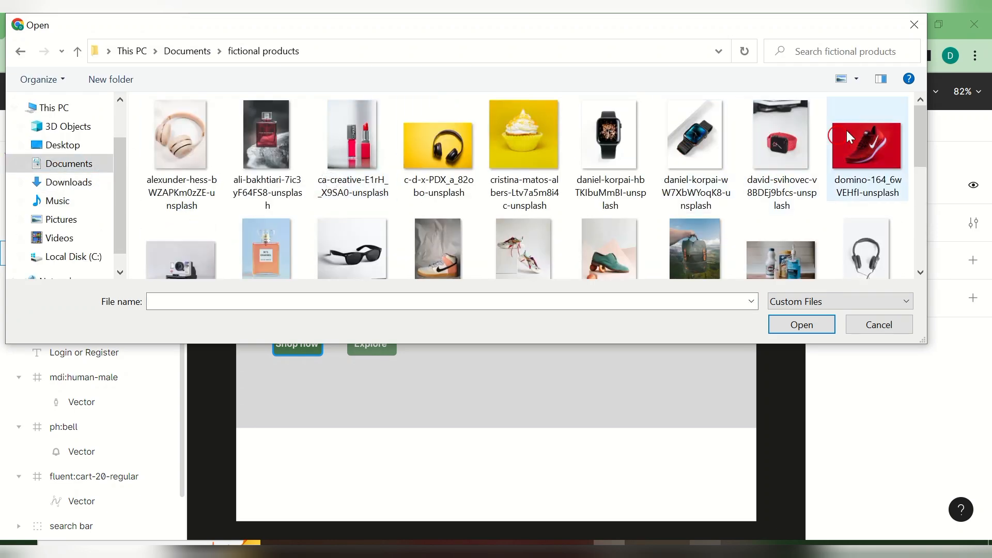
pyautogui.moveTo(922, 120); pyautogui.dragTo(925, 123)
pyautogui.moveTo(938, 183); pyautogui.dragTo(937, 252)
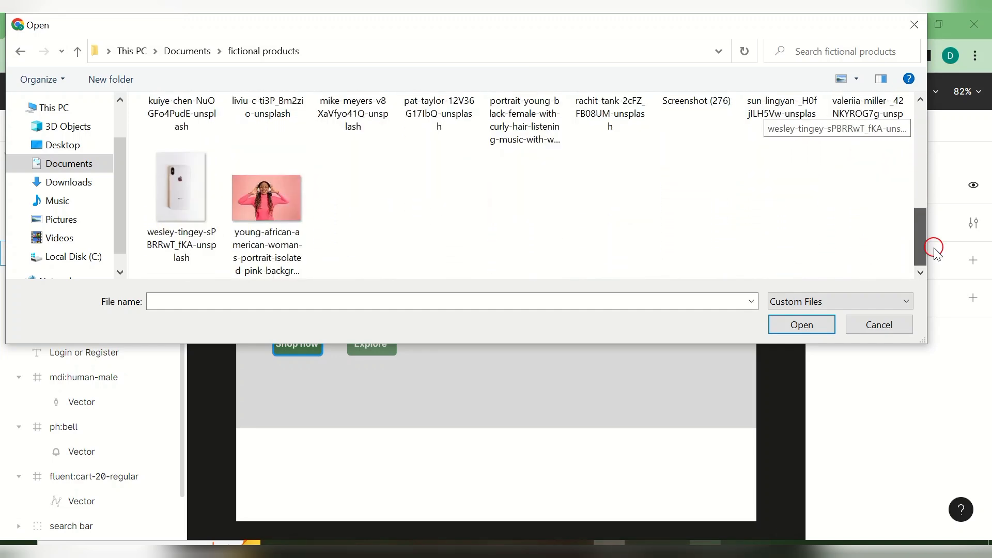
pyautogui.click(261, 211)
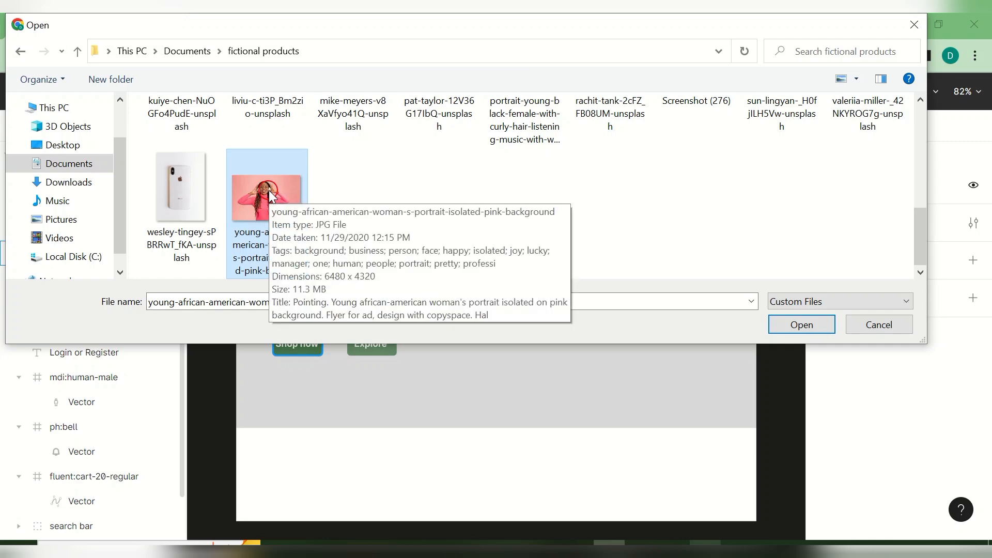
pyautogui.moveTo(636, 209); pyautogui.dragTo(922, 15)
pyautogui.click(913, 22)
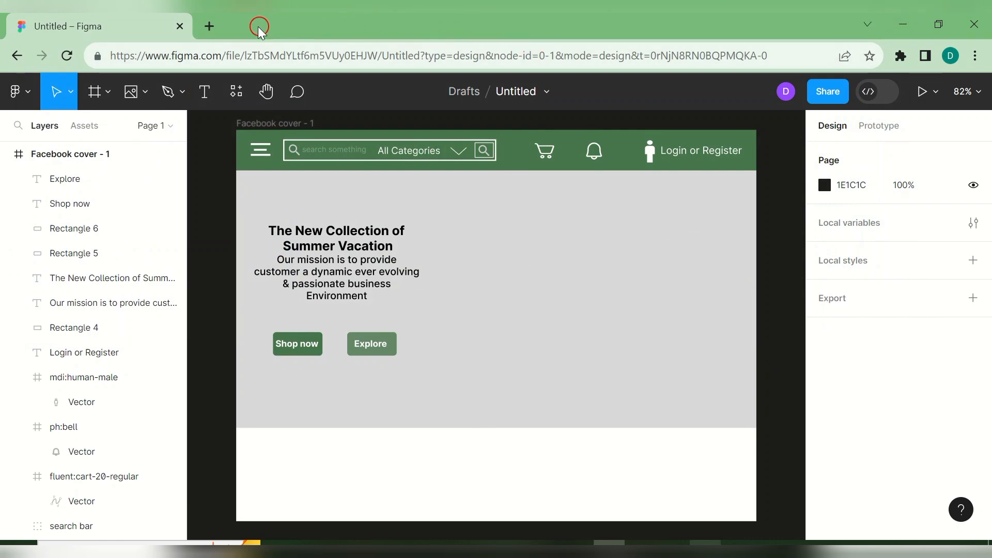
# - Search for remove.bg in a new Chrome tab and open the remove.bg website
pyautogui.click(209, 27)
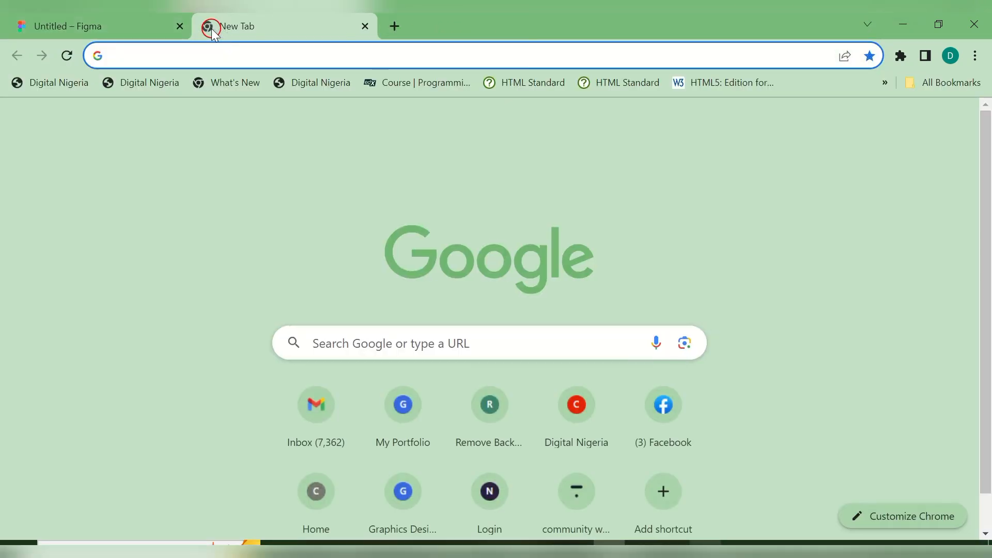
pyautogui.write('remove')
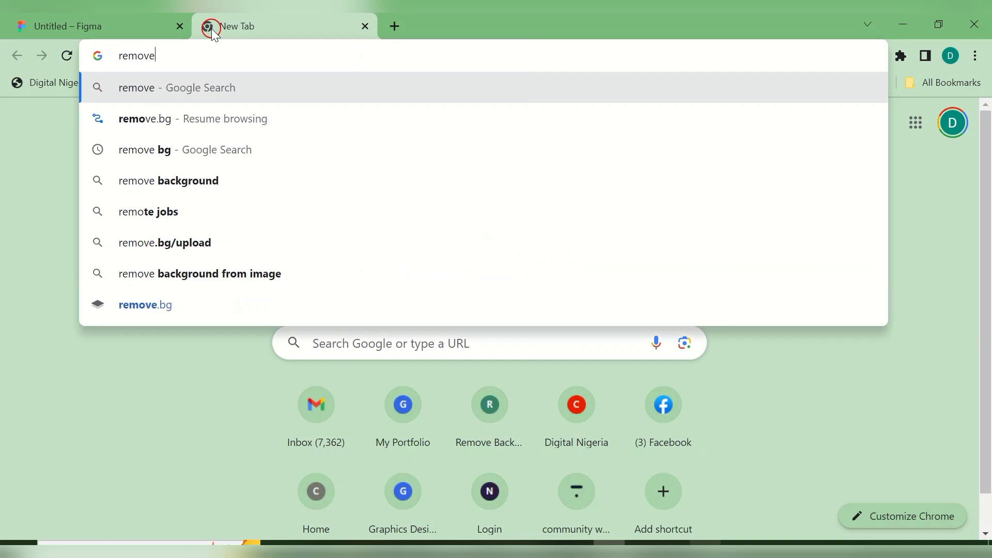
pyautogui.write('.bg')
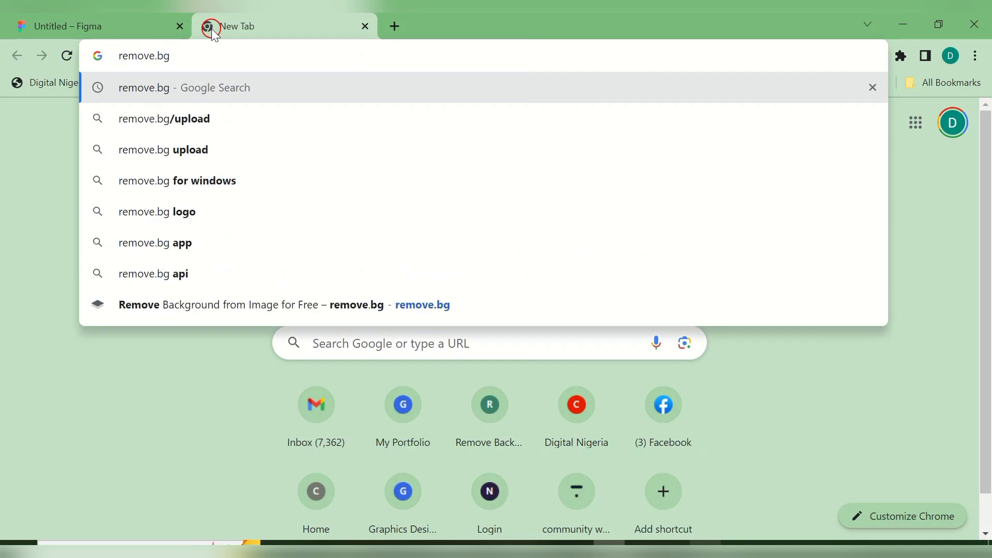
pyautogui.press('Return')
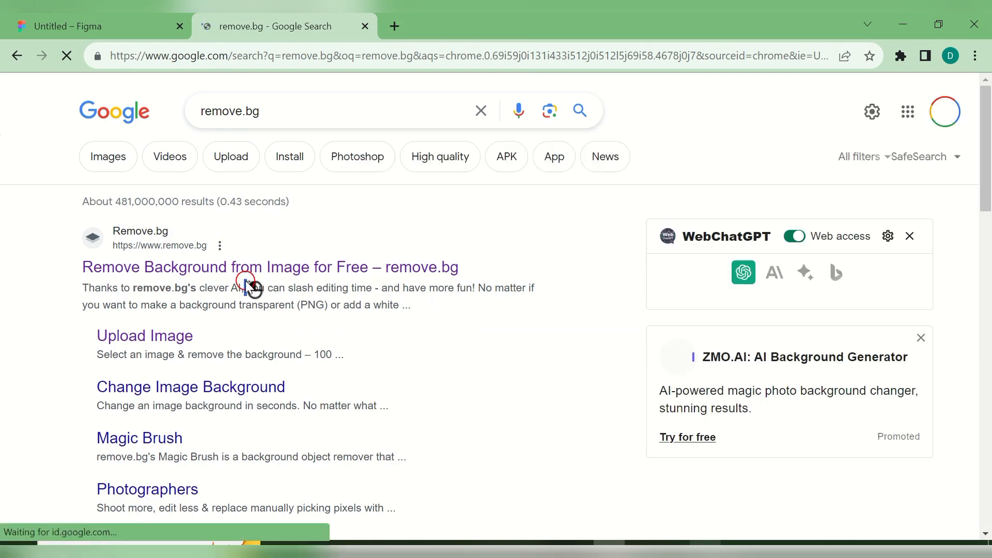
pyautogui.click(232, 266)
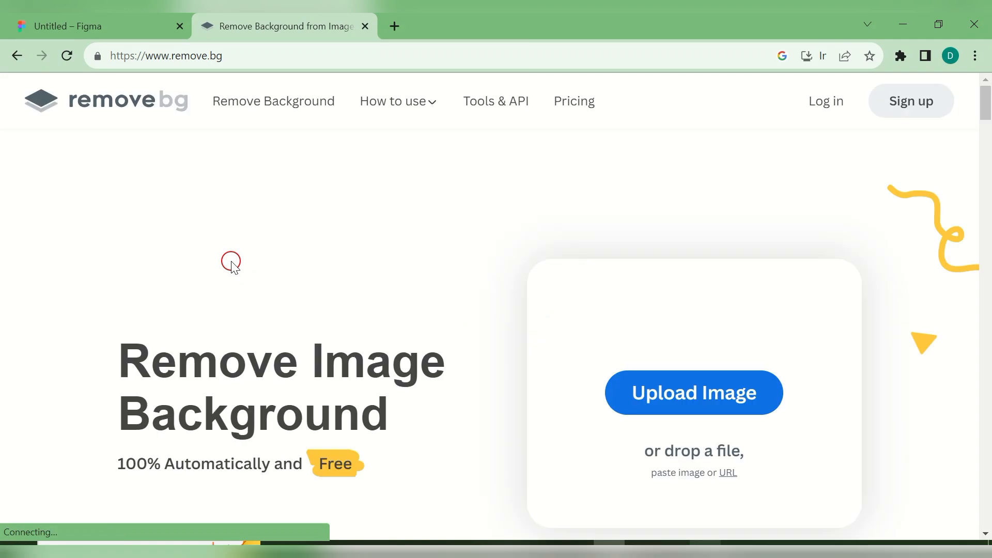
# - Upload the pink-background woman portrait from Documents > fictional products and download the background-free result
pyautogui.click(663, 403)
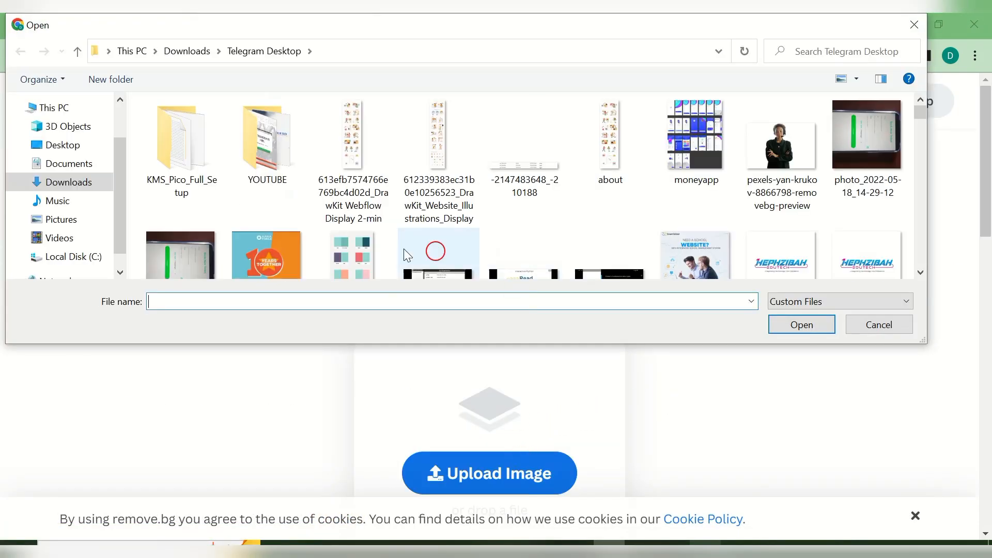
pyautogui.click(71, 166)
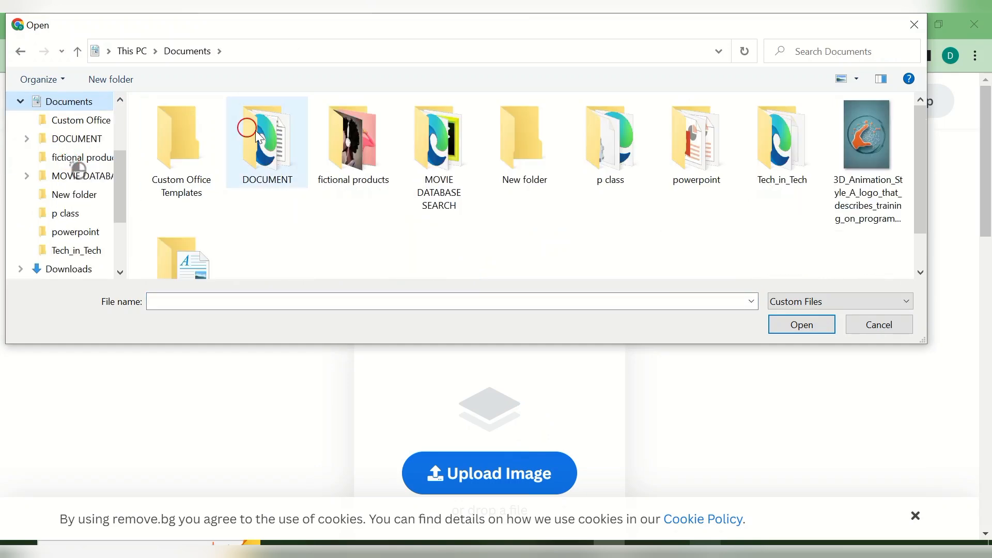
pyautogui.click(340, 171)
pyautogui.doubleClick(340, 171)
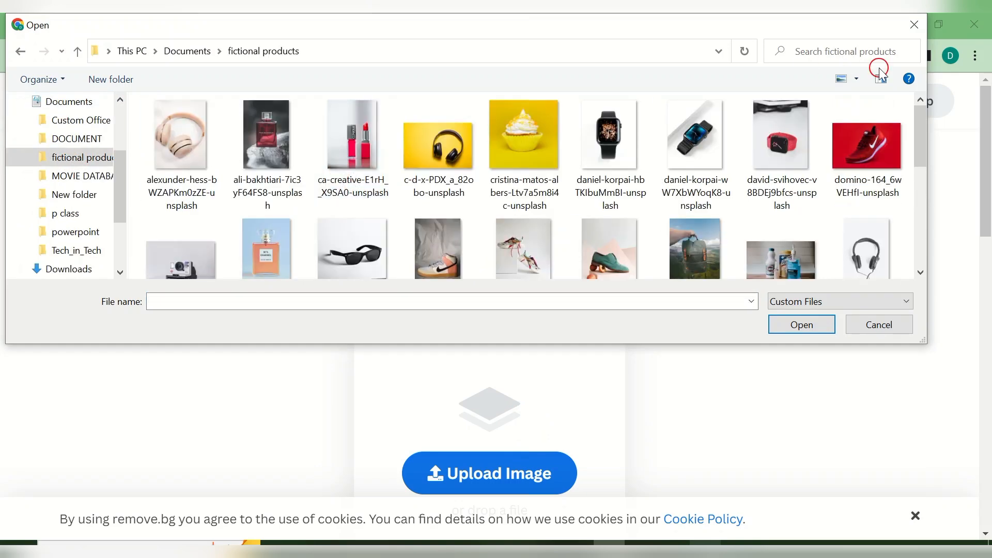
pyautogui.scroll(-2, 919, 134)
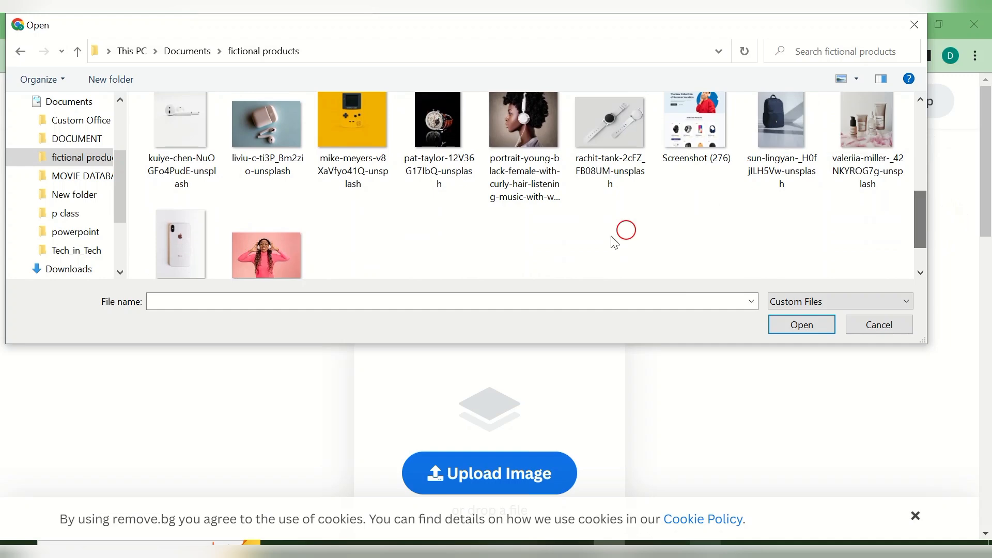
pyautogui.click(289, 258)
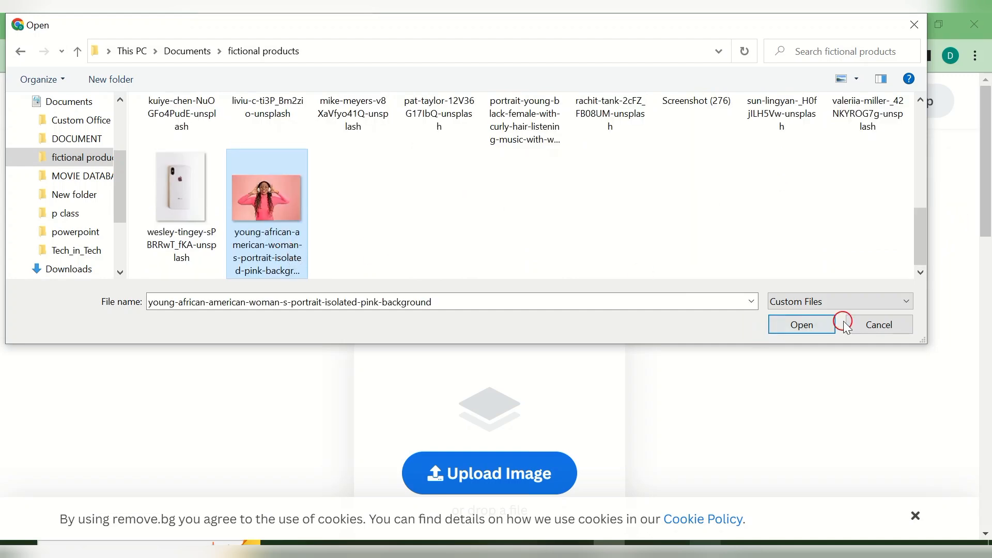
pyautogui.click(816, 331)
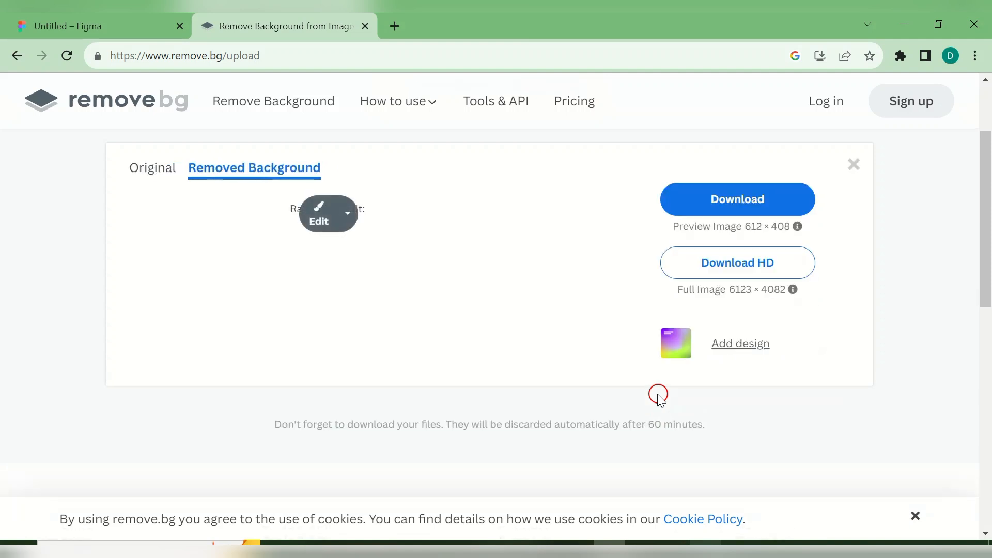
pyautogui.click(754, 236)
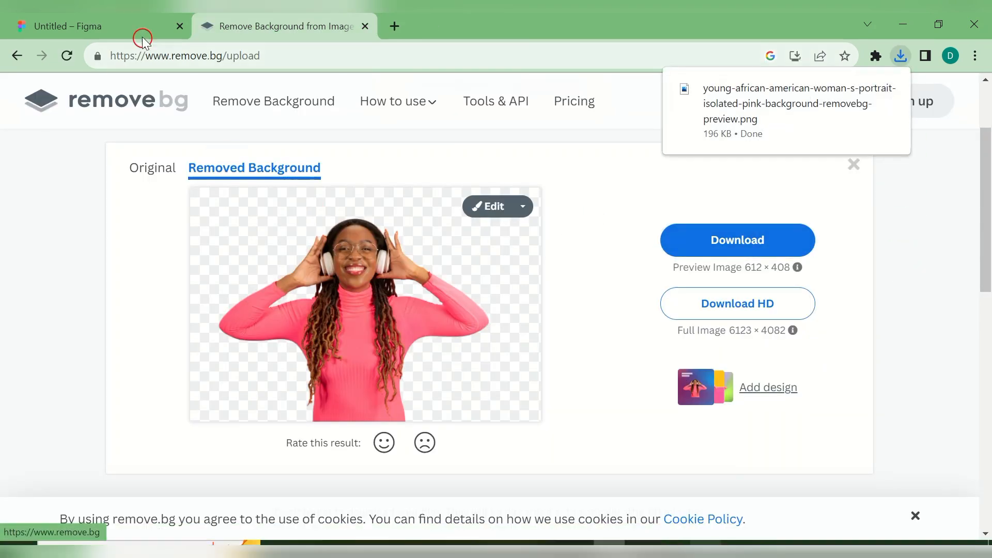
# - Place the downloaded background-free portrait from Downloads onto the Figma cover frame
pyautogui.click(137, 26)
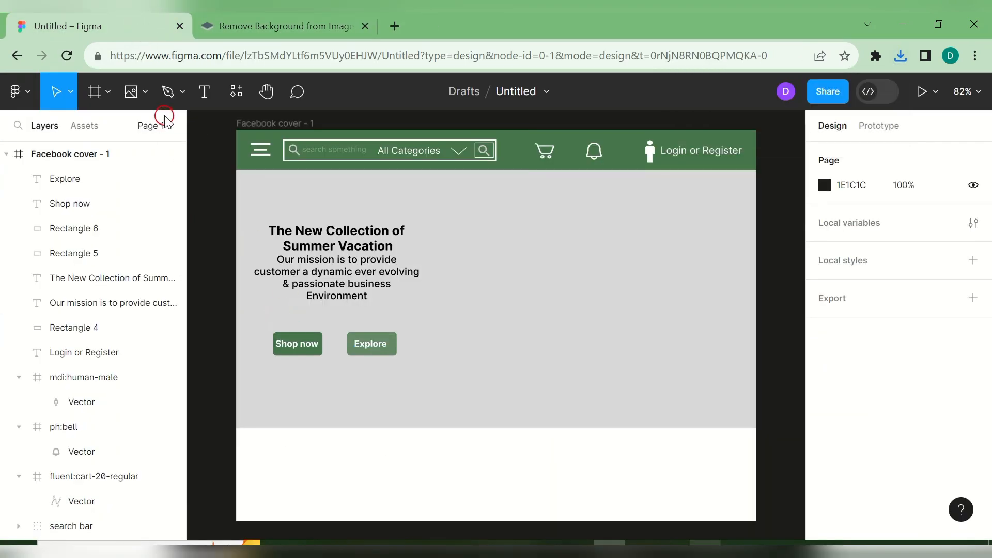
pyautogui.click(145, 93)
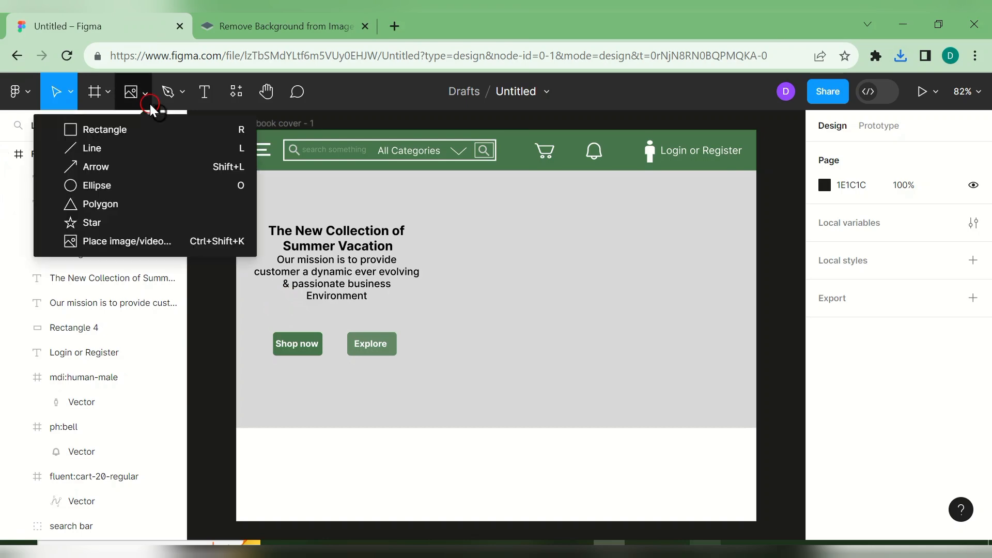
pyautogui.click(171, 240)
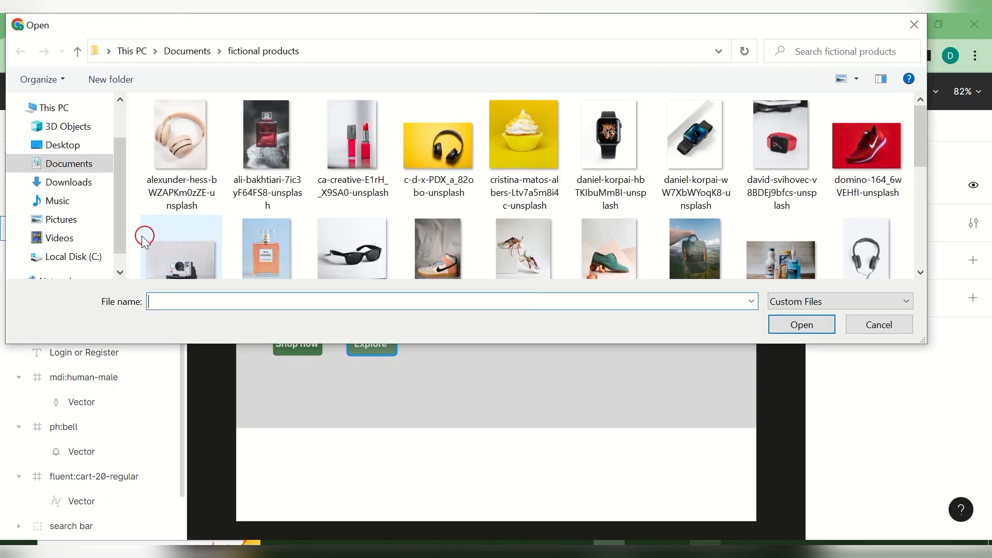
pyautogui.click(85, 186)
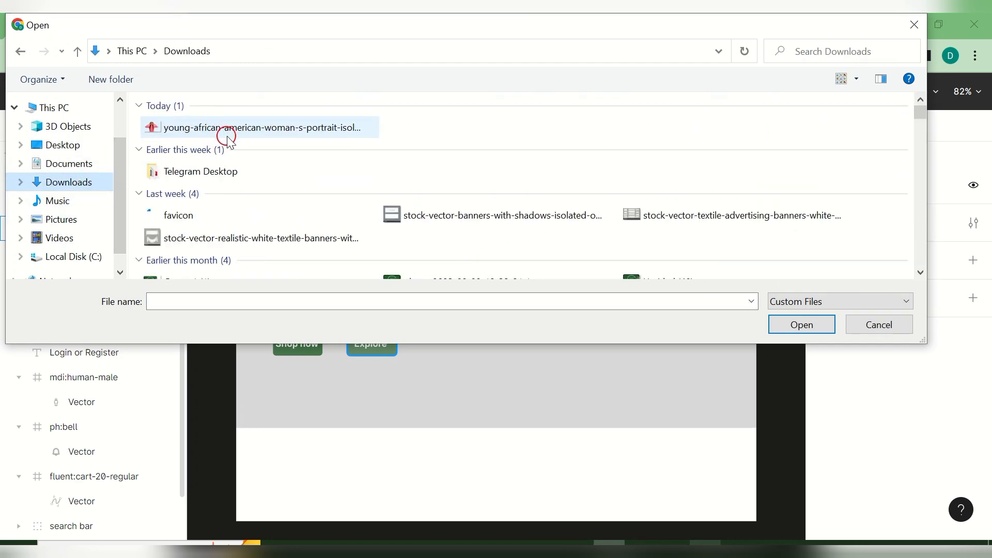
pyautogui.click(225, 125)
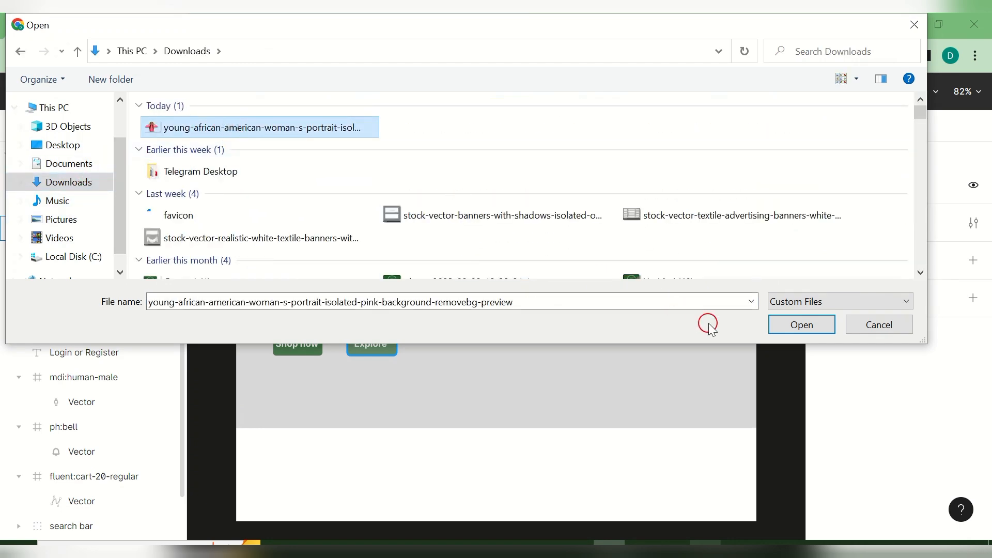
pyautogui.click(777, 325)
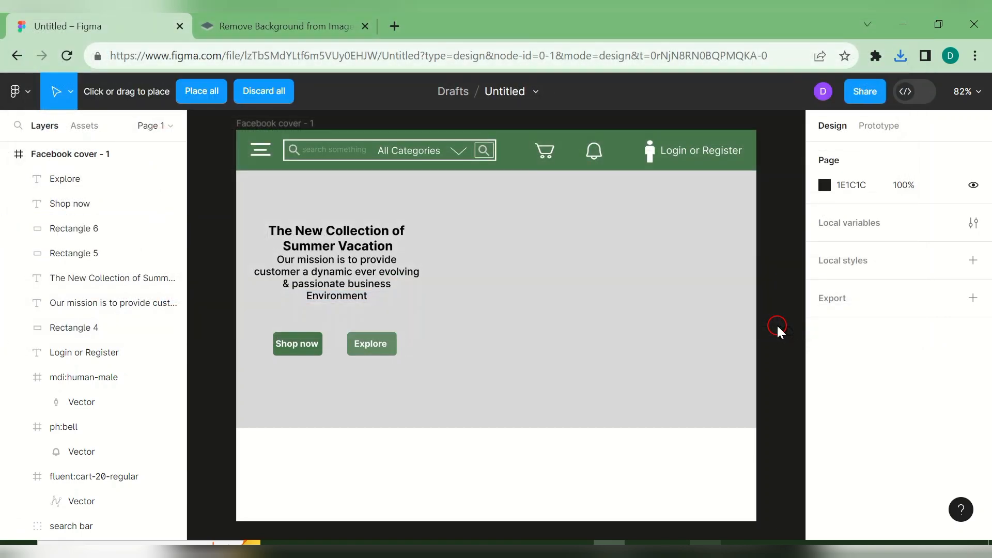
pyautogui.moveTo(550, 226); pyautogui.dragTo(773, 418)
# - Move and resize the photo to about 493×379 on the right side of the grey hero
pyautogui.moveTo(626, 319); pyautogui.dragTo(533, 262)
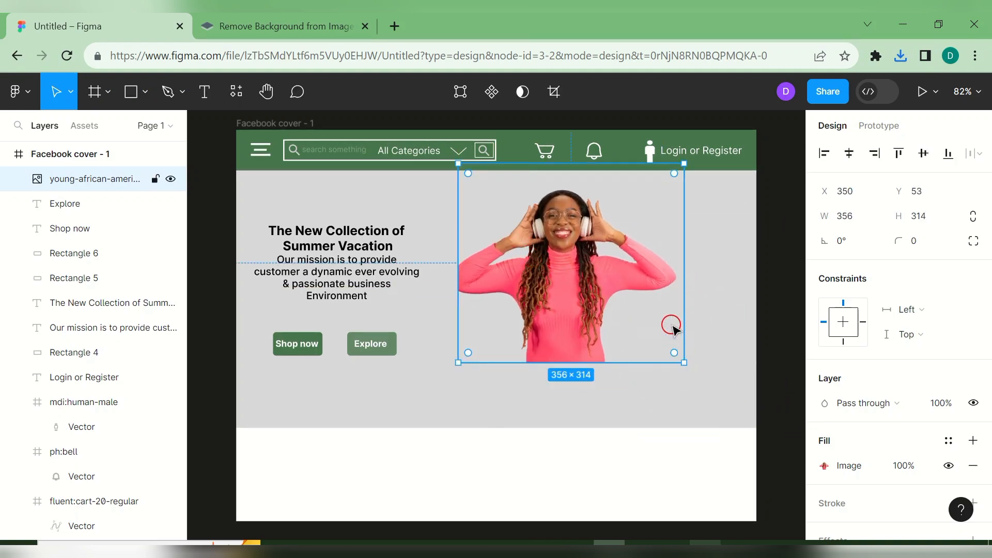
pyautogui.moveTo(680, 360); pyautogui.dragTo(781, 428)
pyautogui.click(665, 481)
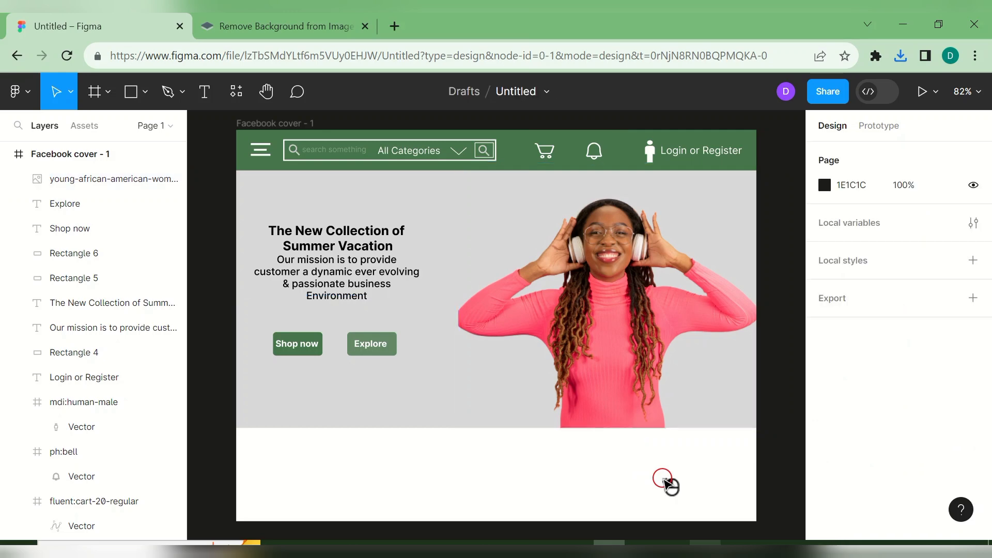
pyautogui.click(603, 383)
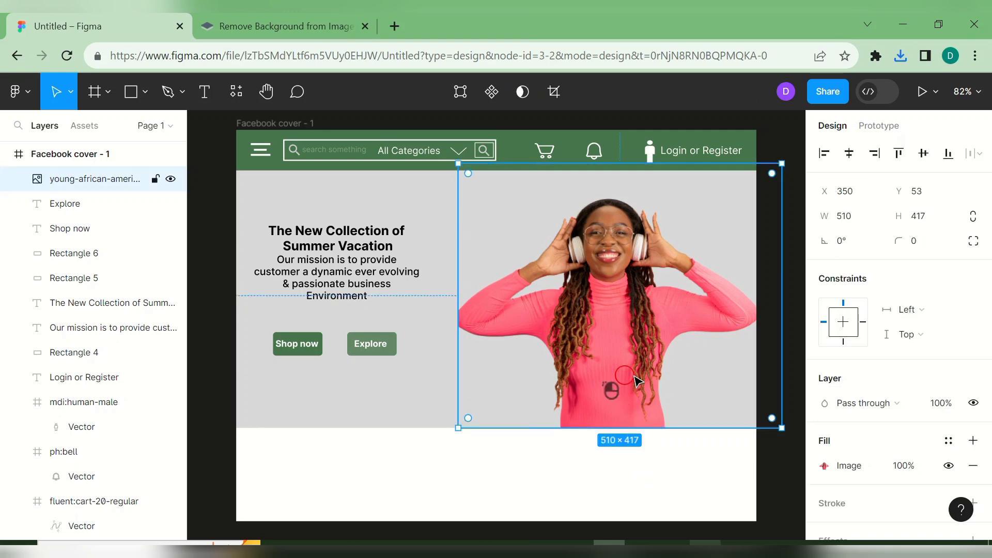
pyautogui.moveTo(781, 427); pyautogui.dragTo(770, 403)
pyautogui.moveTo(677, 343); pyautogui.dragTo(698, 374)
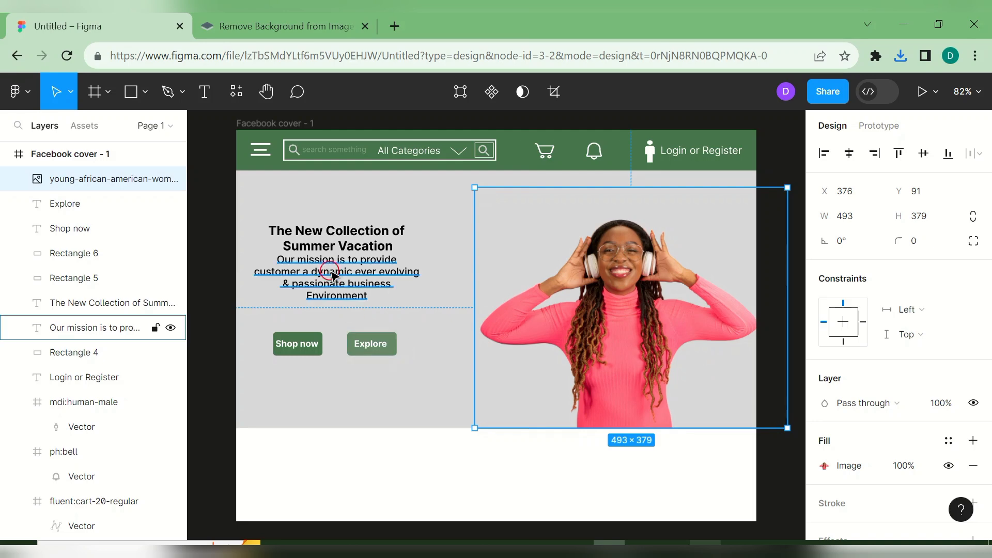
# - Widen the headline box slightly and set the headline font size to 32
pyautogui.click(343, 247)
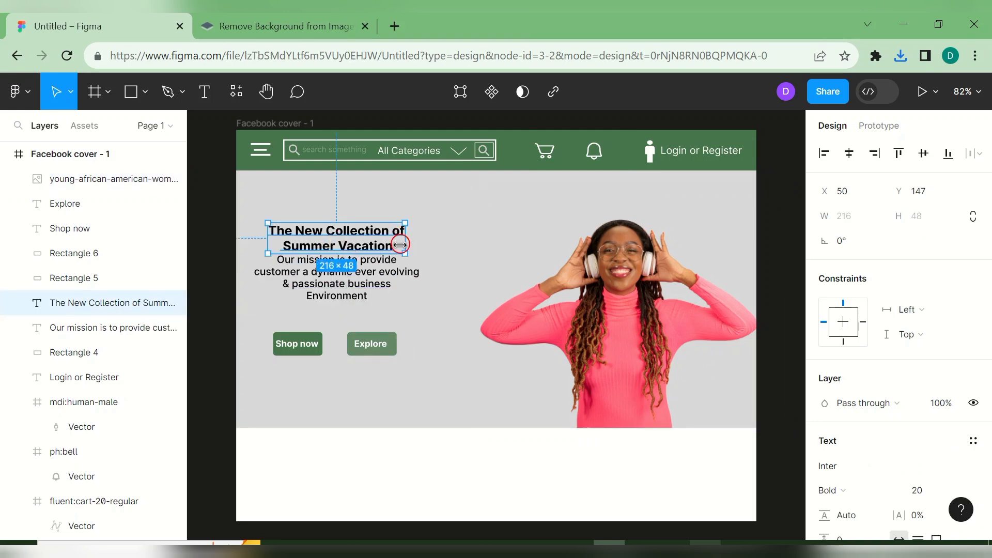
pyautogui.moveTo(403, 254)
pyautogui.mouseDown()
pyautogui.moveTo(460, 272)
pyautogui.moveTo(413, 254)
pyautogui.mouseUp()
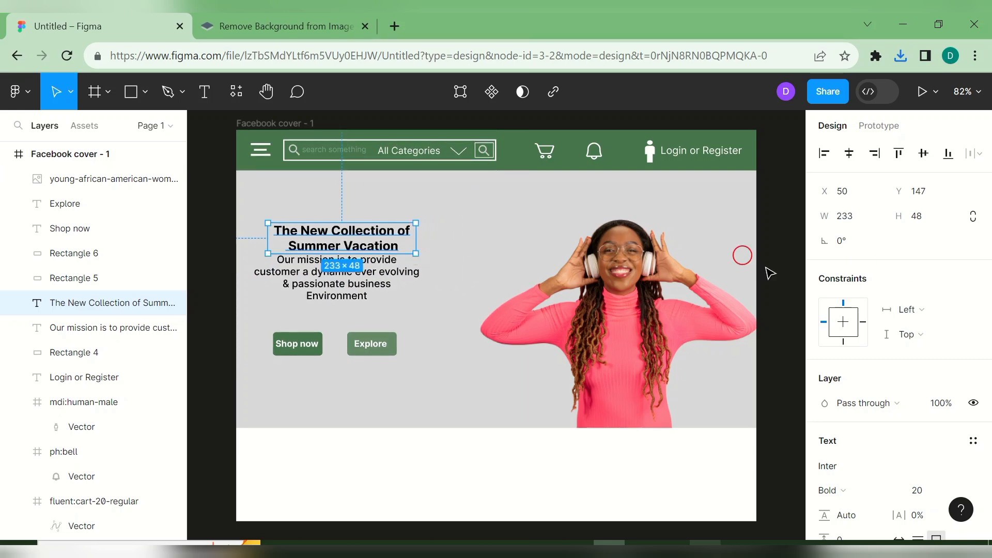
pyautogui.doubleClick(382, 238)
pyautogui.moveTo(986, 269); pyautogui.dragTo(985, 386)
pyautogui.click(964, 294)
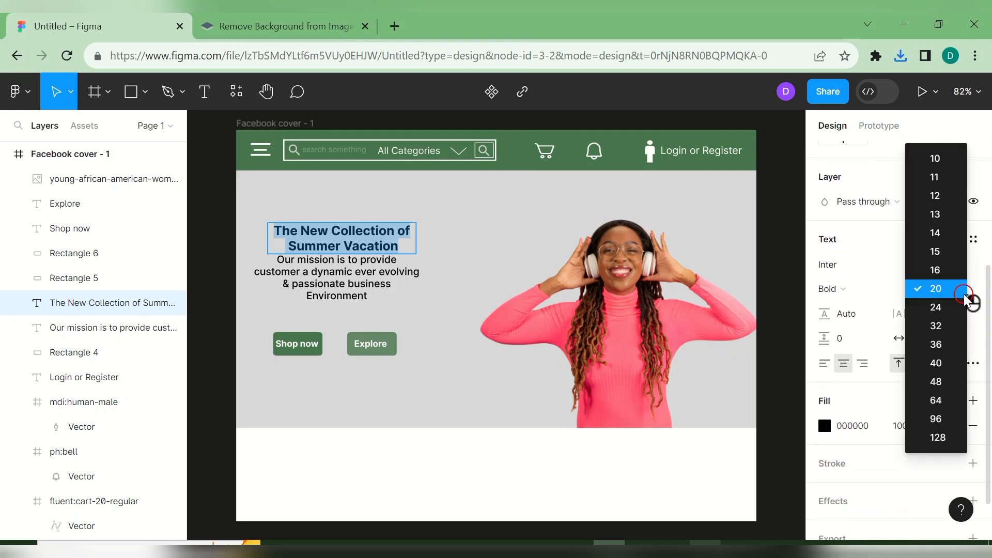
pyautogui.click(854, 252)
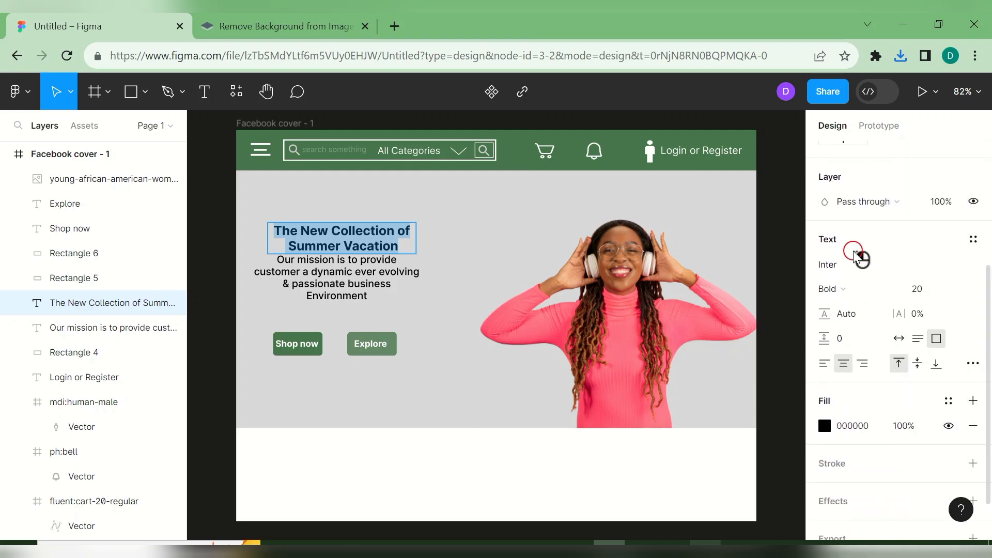
pyautogui.click(961, 293)
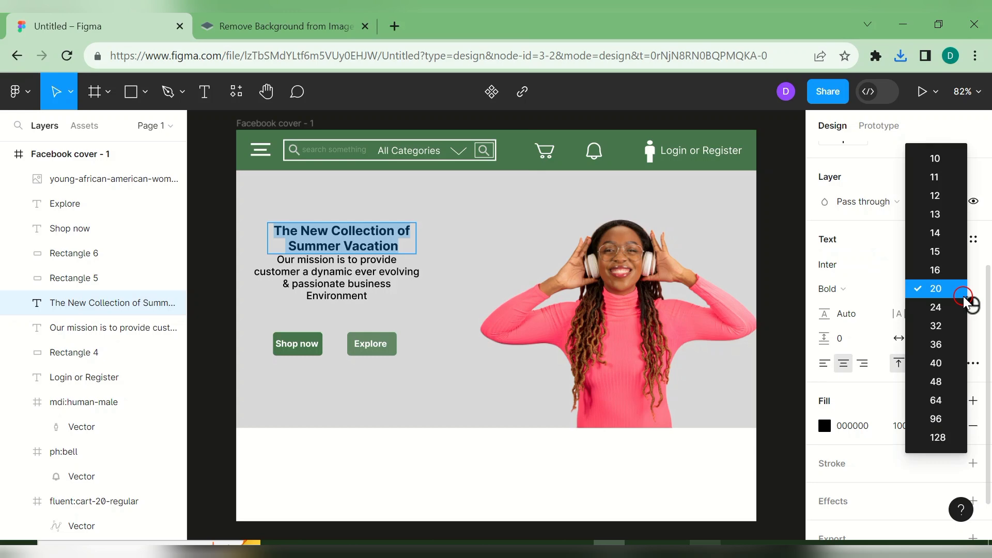
pyautogui.click(950, 330)
pyautogui.click(337, 236)
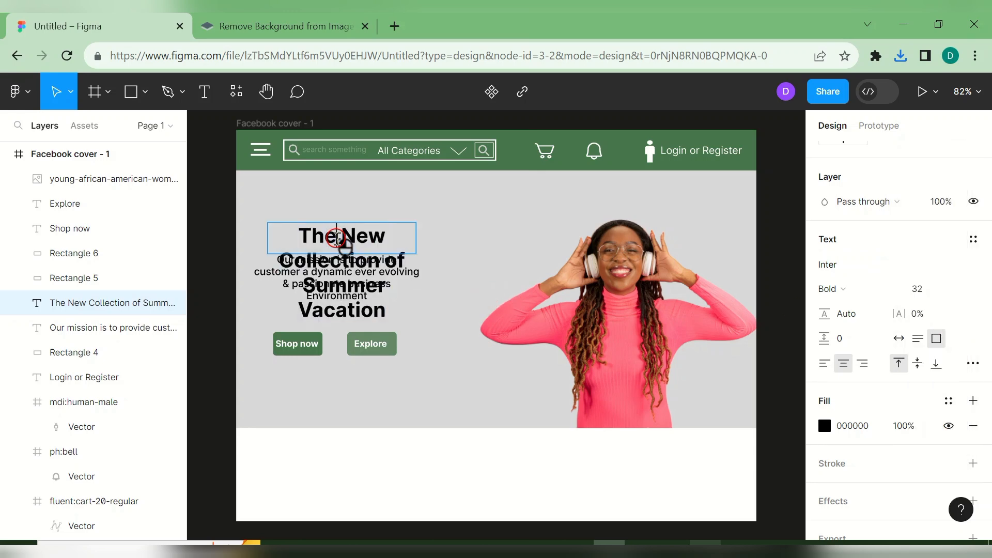
# - Widen the headline to wrap onto two lines, move it up, and centre the mission paragraph beneath it
pyautogui.click(420, 308)
pyautogui.click(366, 243)
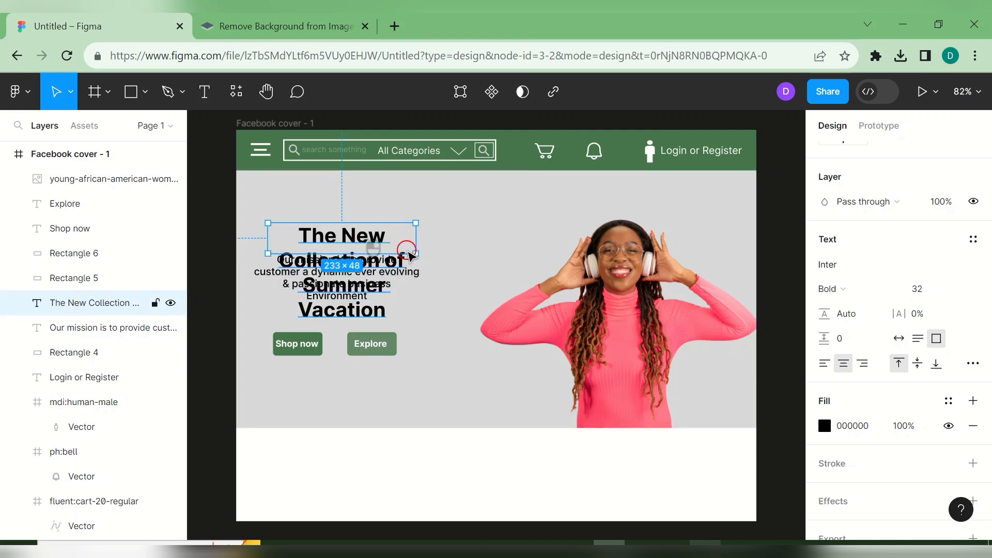
pyautogui.moveTo(415, 239); pyautogui.dragTo(511, 301)
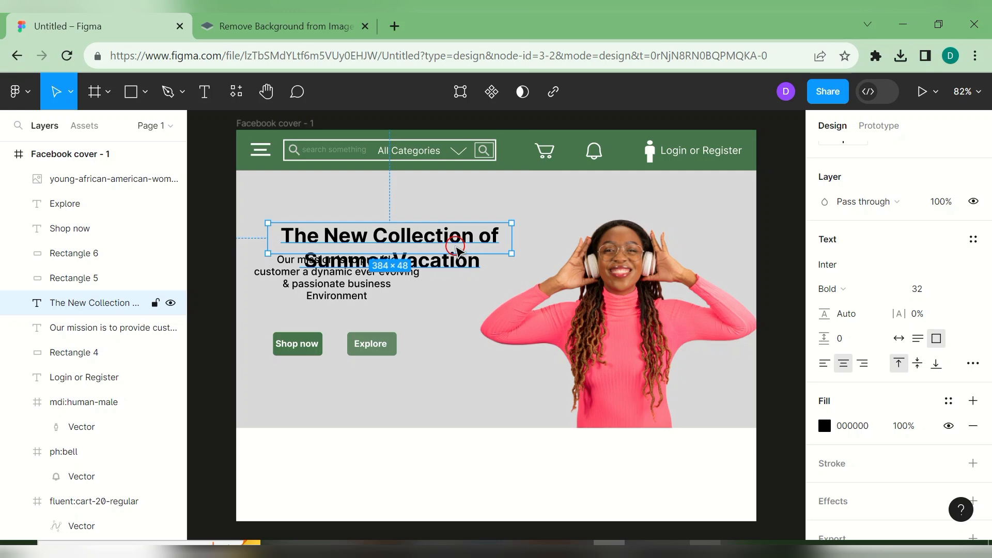
pyautogui.moveTo(450, 237); pyautogui.dragTo(447, 223)
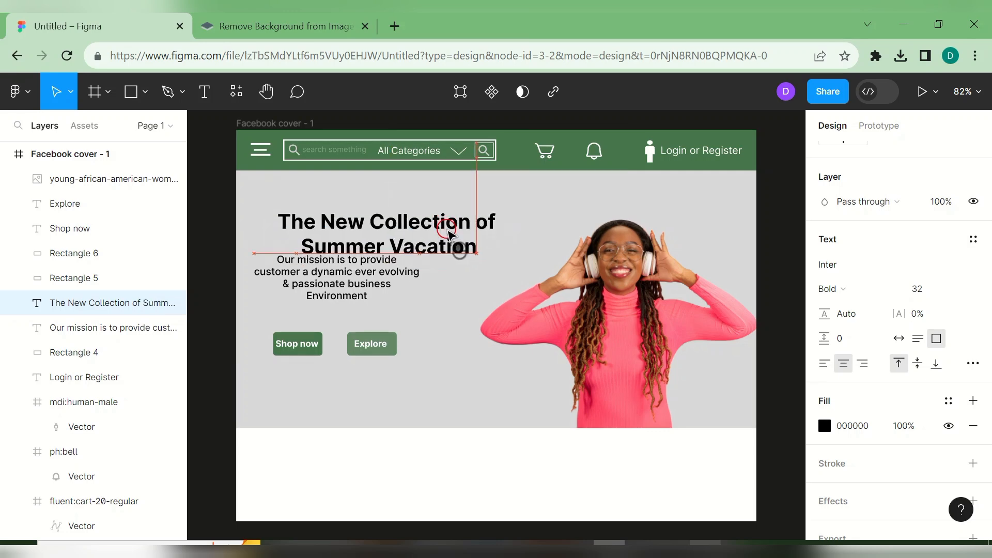
pyautogui.click(383, 283)
pyautogui.moveTo(390, 288); pyautogui.dragTo(433, 295)
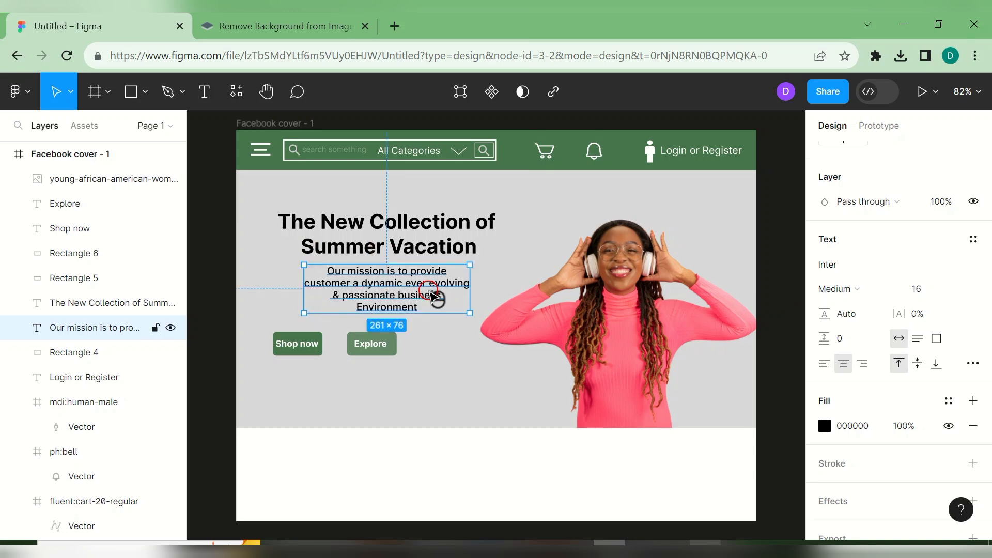
# - Set the mission paragraph's font size to 20, then select the Shop now label
pyautogui.doubleClick(434, 295)
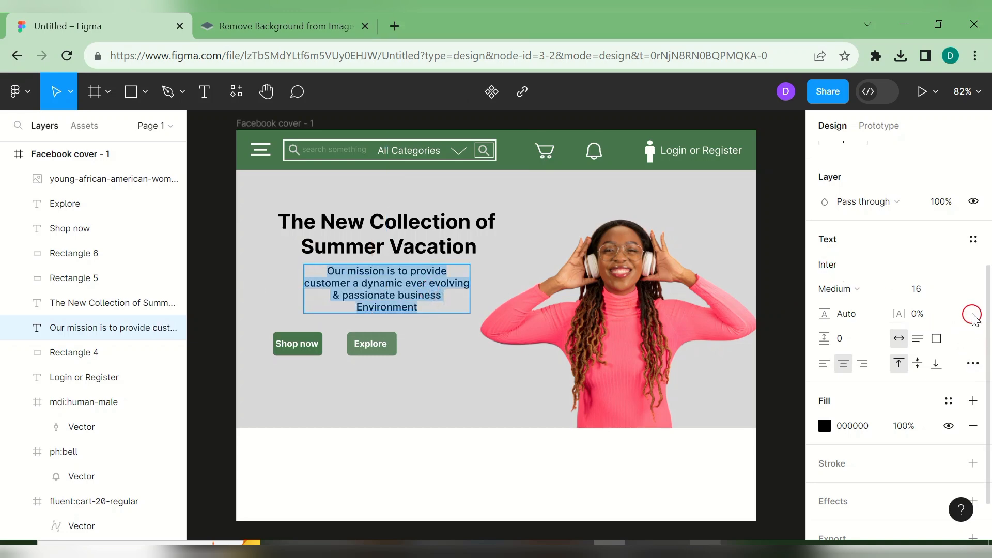
pyautogui.click(958, 290)
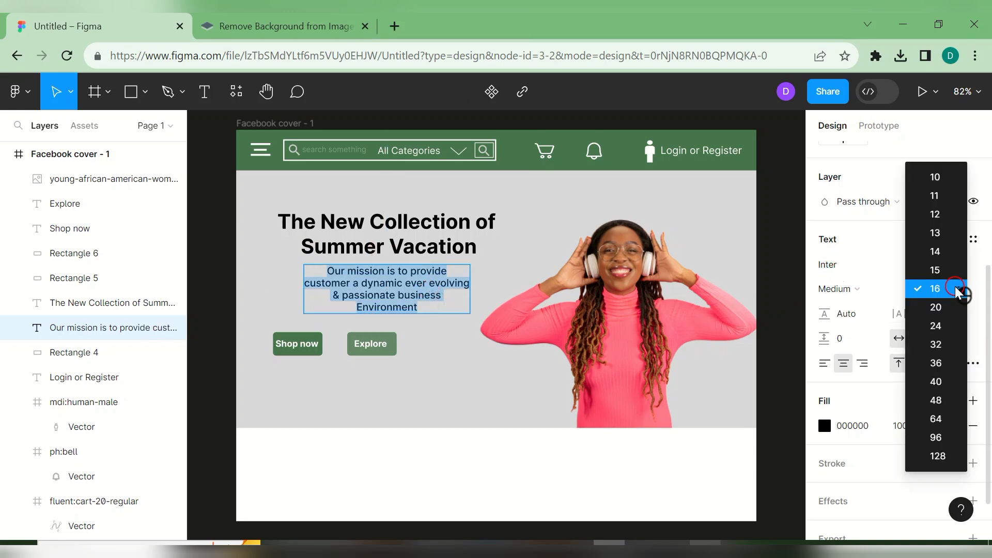
pyautogui.click(950, 308)
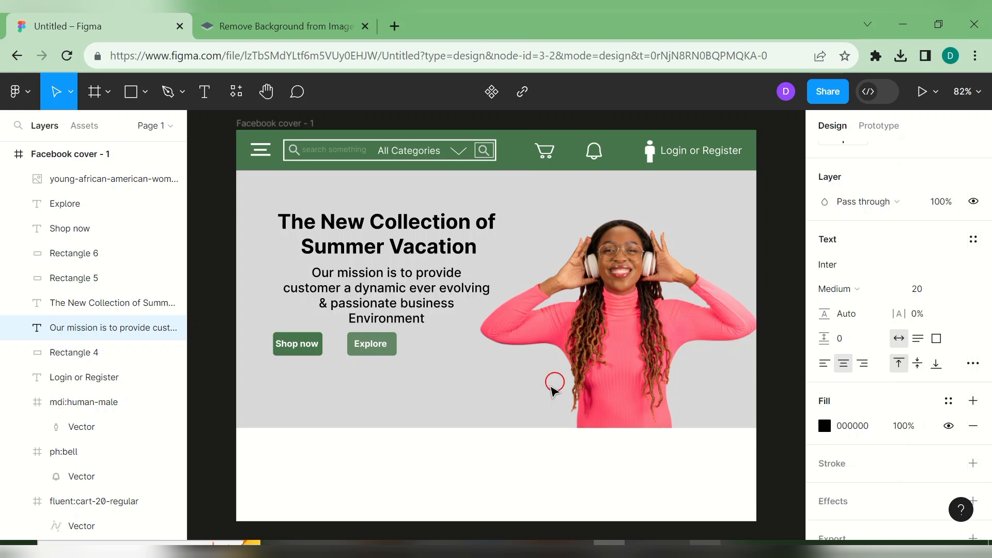
pyautogui.click(296, 344)
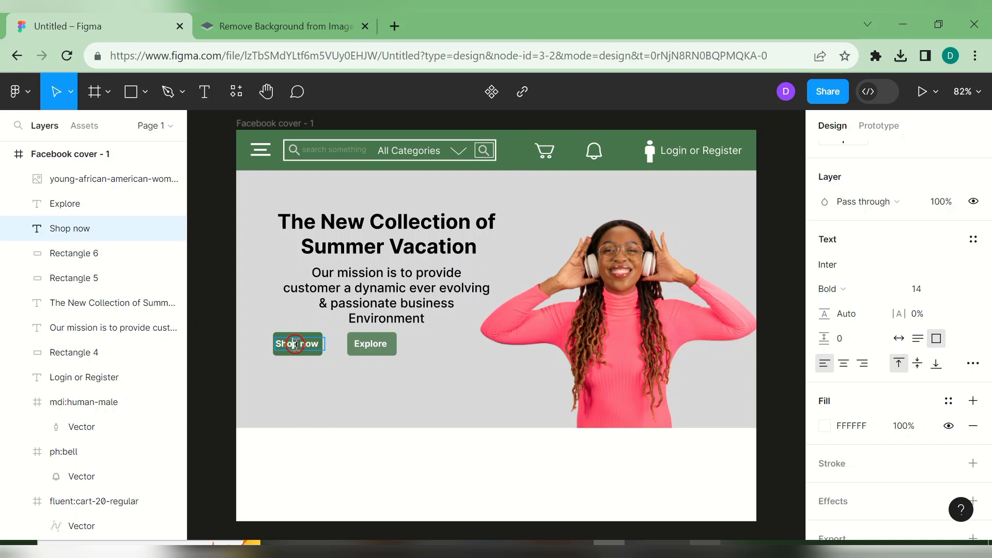
pyautogui.moveTo(305, 356); pyautogui.dragTo(304, 339)
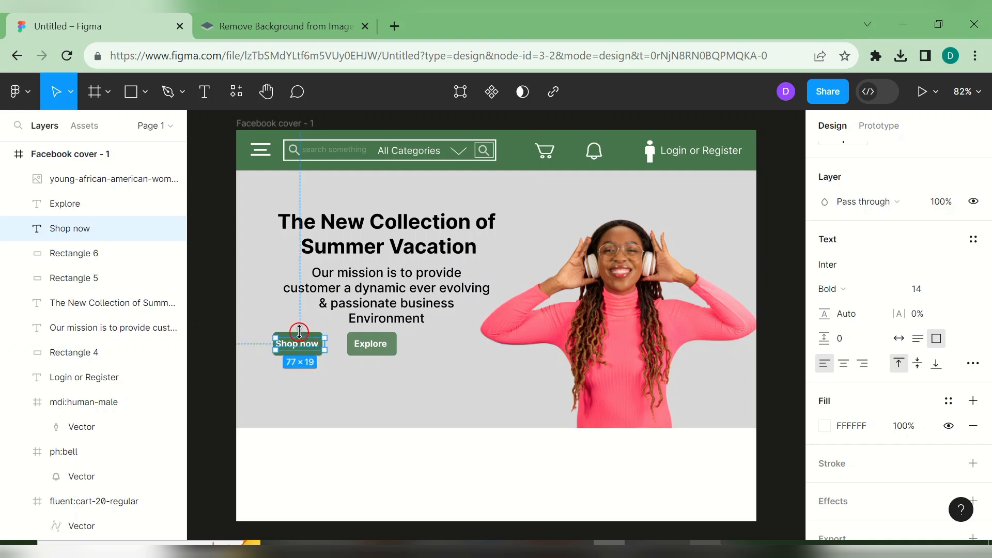
# - Group the Shop now label with its green rectangle and name the group 'shop now'
pyautogui.keyDown('shift'); pyautogui.click(312, 355); pyautogui.keyUp('shift')
pyautogui.rightClick(313, 358)
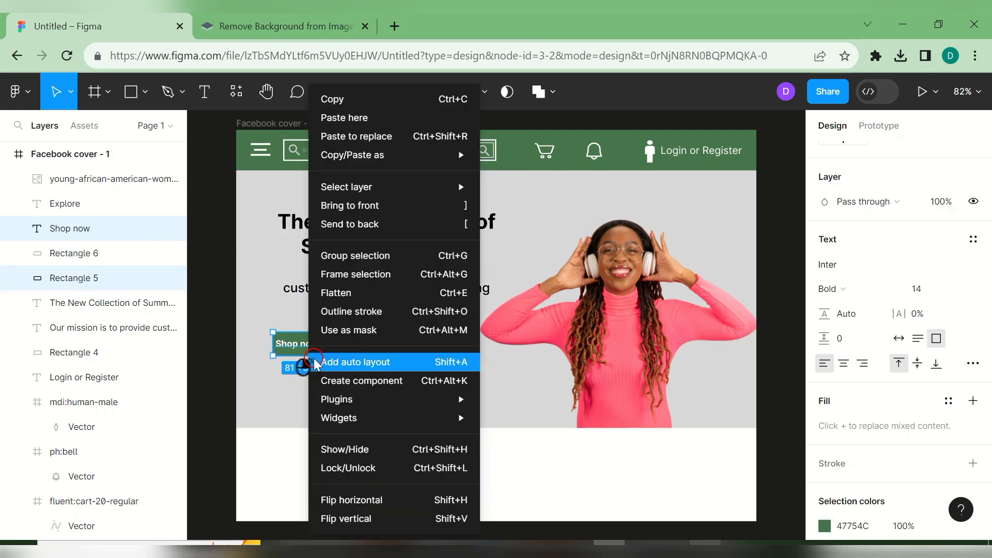
pyautogui.click(383, 253)
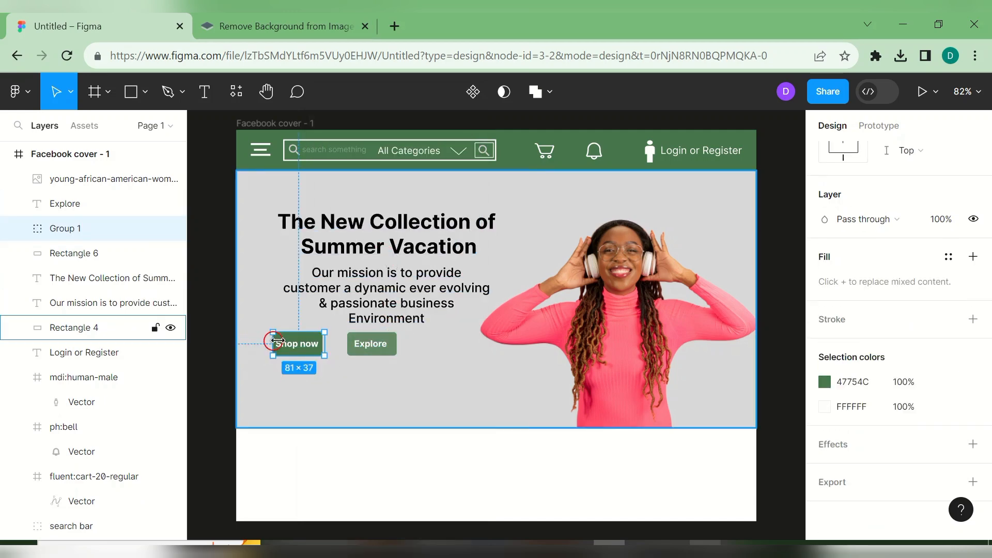
pyautogui.doubleClick(98, 238)
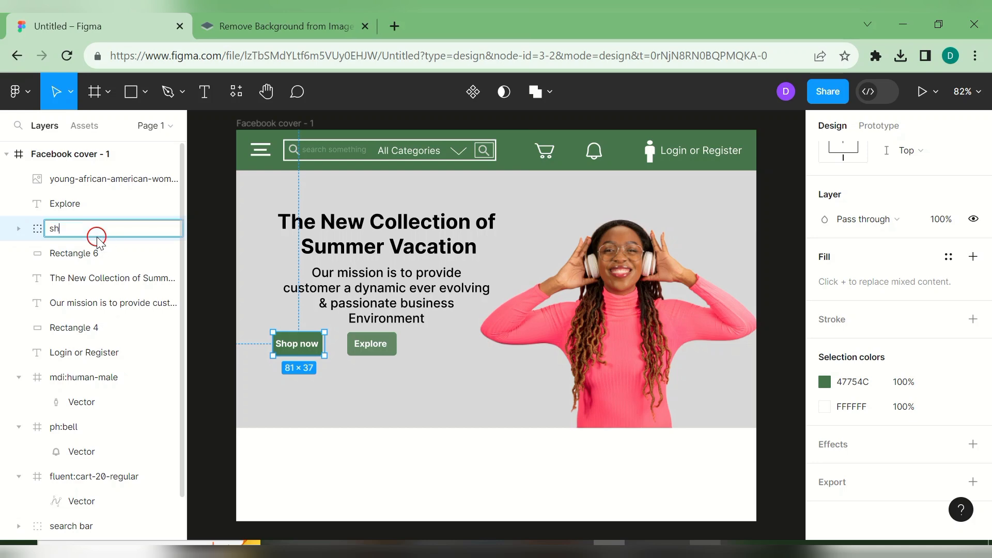
pyautogui.press('Return')
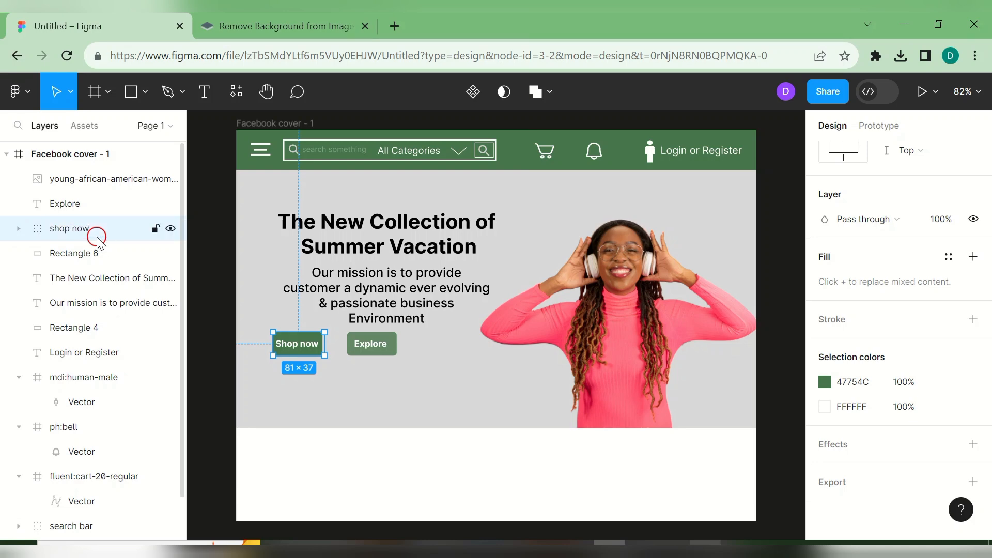
# - Group the Explore label with its lighter green rectangle and name the group 'Explore'
pyautogui.click(372, 346)
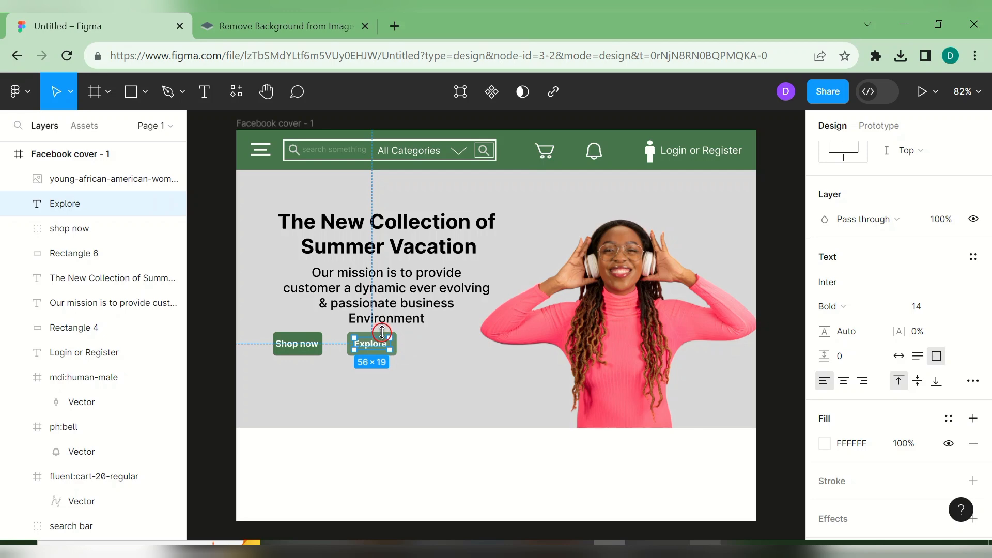
pyautogui.click(422, 351)
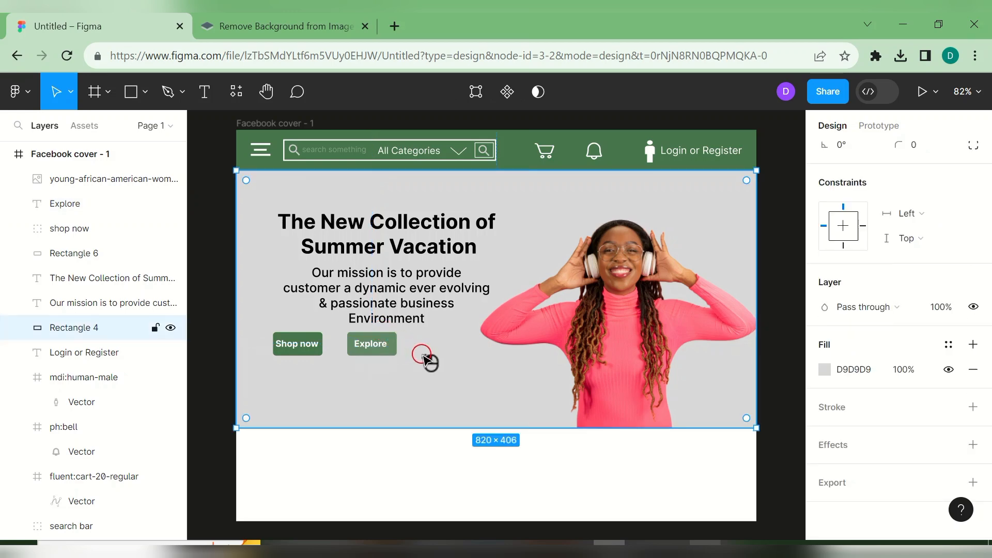
pyautogui.click(398, 345)
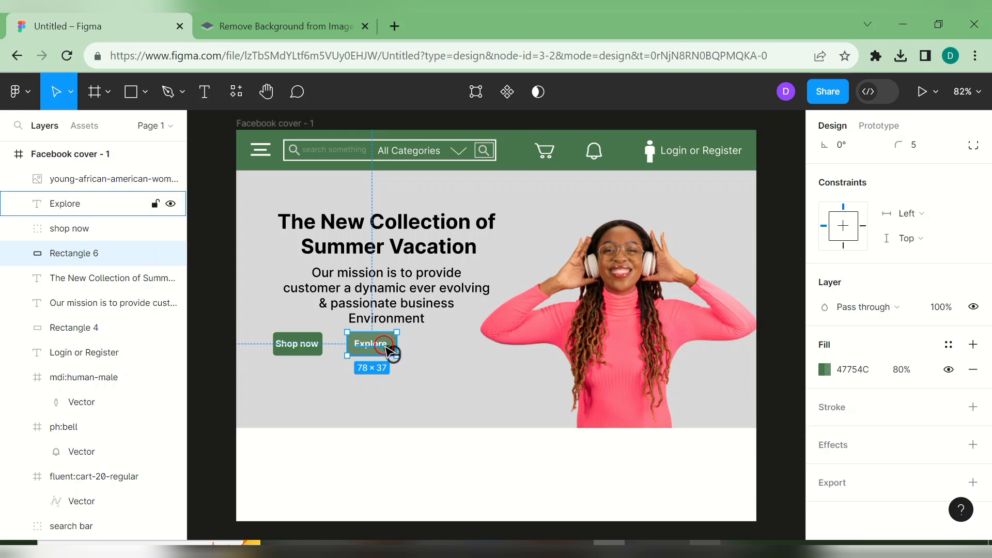
pyautogui.rightClick(387, 350)
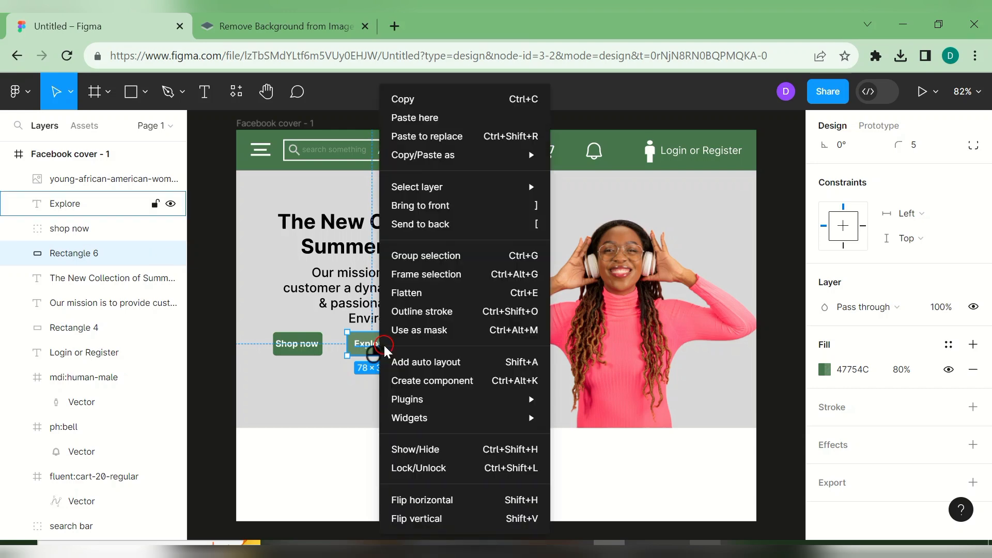
pyautogui.click(431, 255)
pyautogui.click(134, 254)
pyautogui.doubleClick(133, 254)
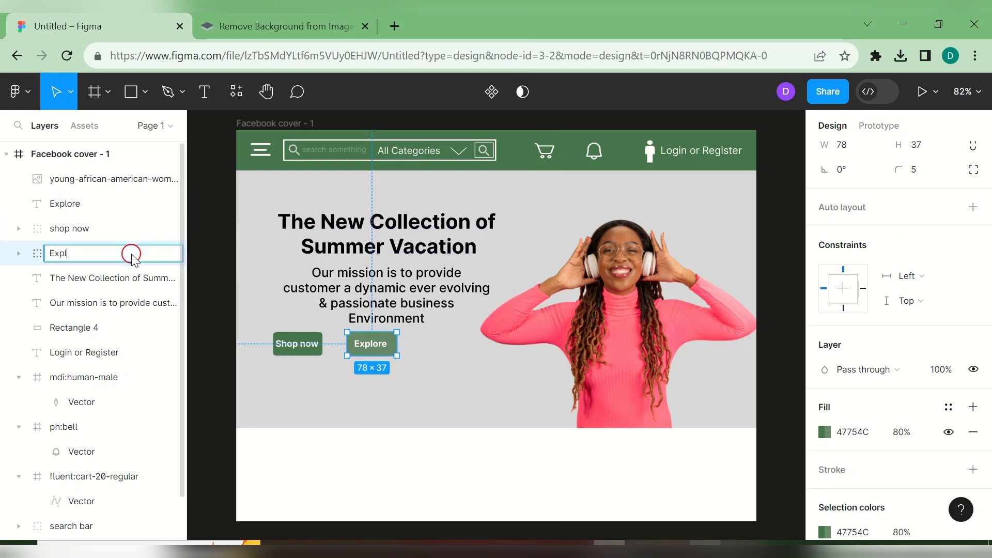
pyautogui.click(253, 361)
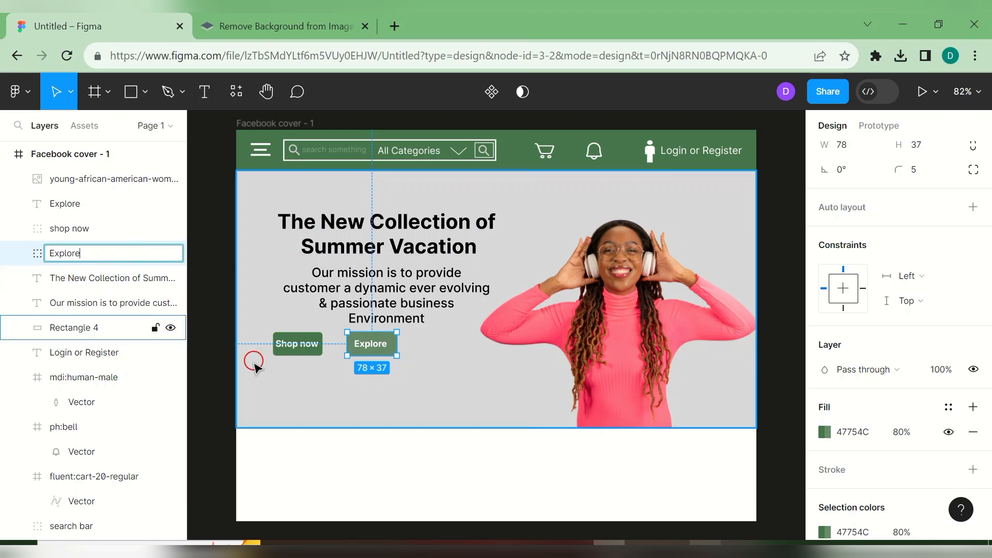
pyautogui.click(322, 405)
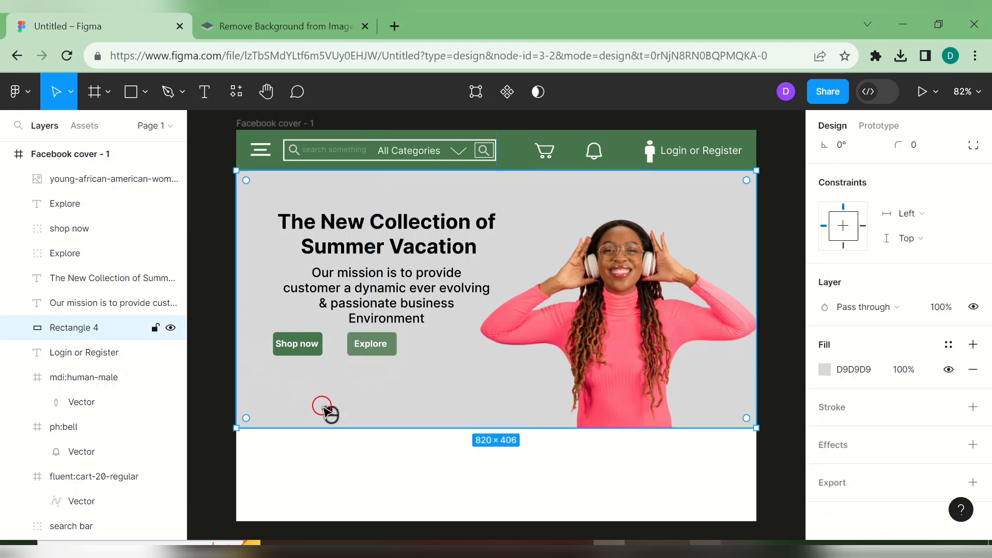
# - Reposition the shop now button group in the hero, leaving the grey background in place
pyautogui.click(332, 373)
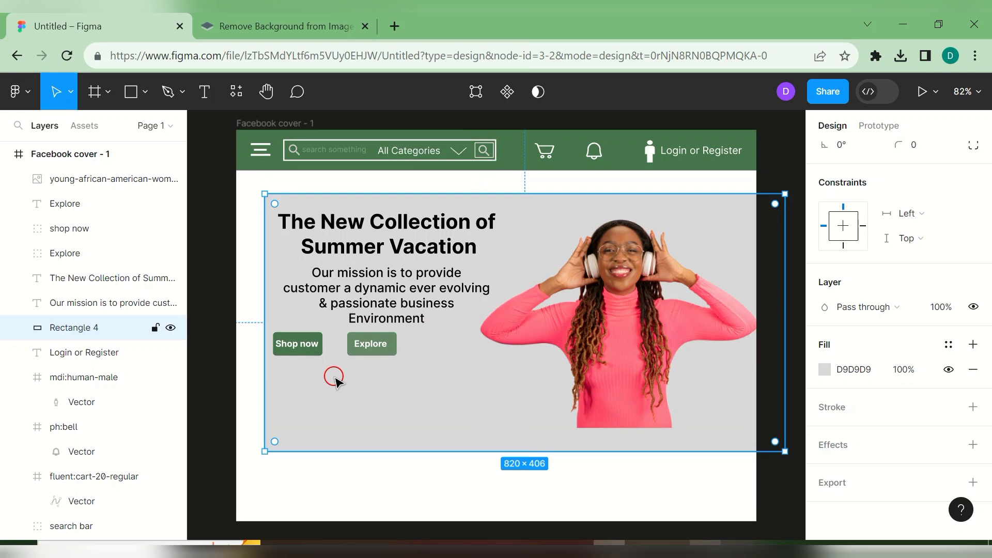
pyautogui.click(309, 351)
pyautogui.moveTo(315, 353); pyautogui.dragTo(377, 351)
pyautogui.click(432, 368)
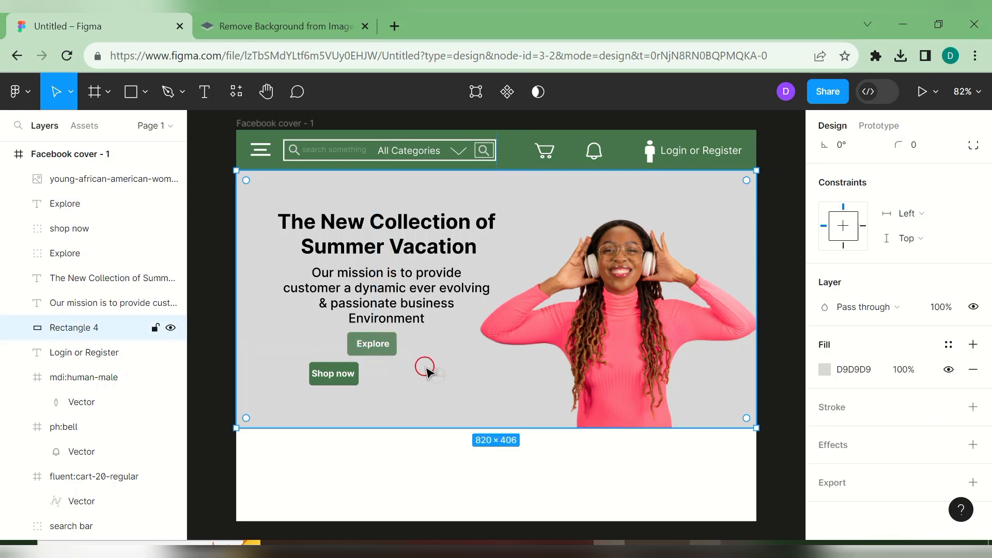
pyautogui.click(382, 349)
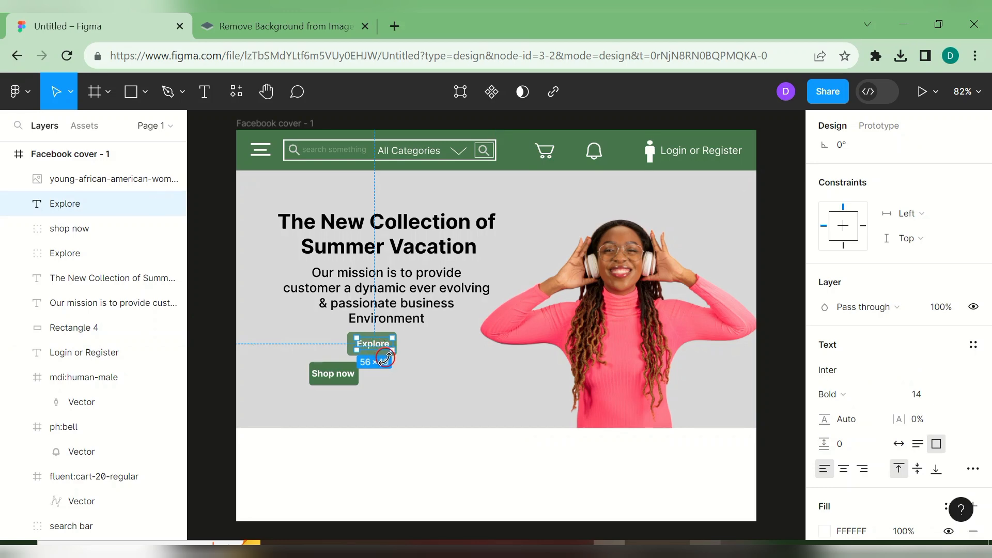
pyautogui.click(88, 332)
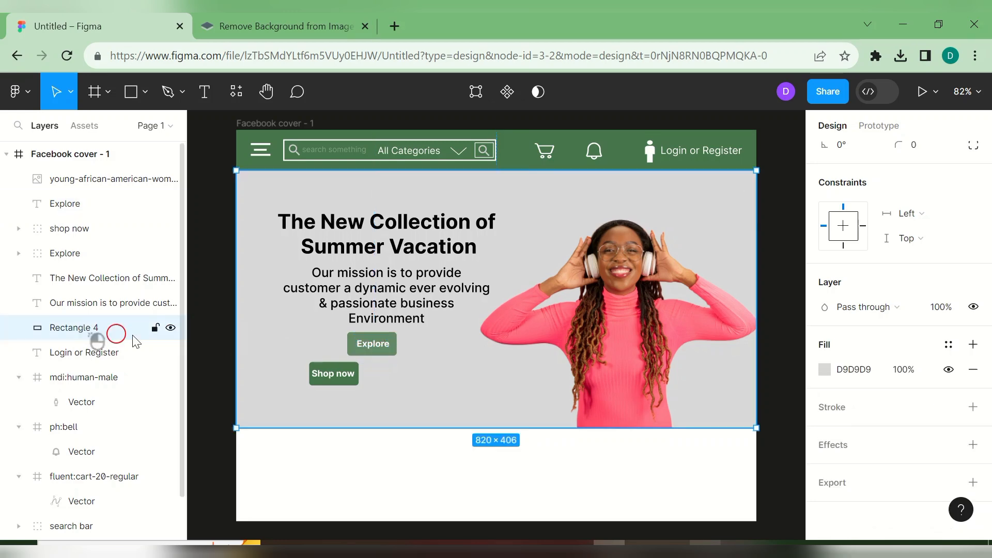
pyautogui.moveTo(380, 356); pyautogui.dragTo(419, 380)
pyautogui.press('Escape')
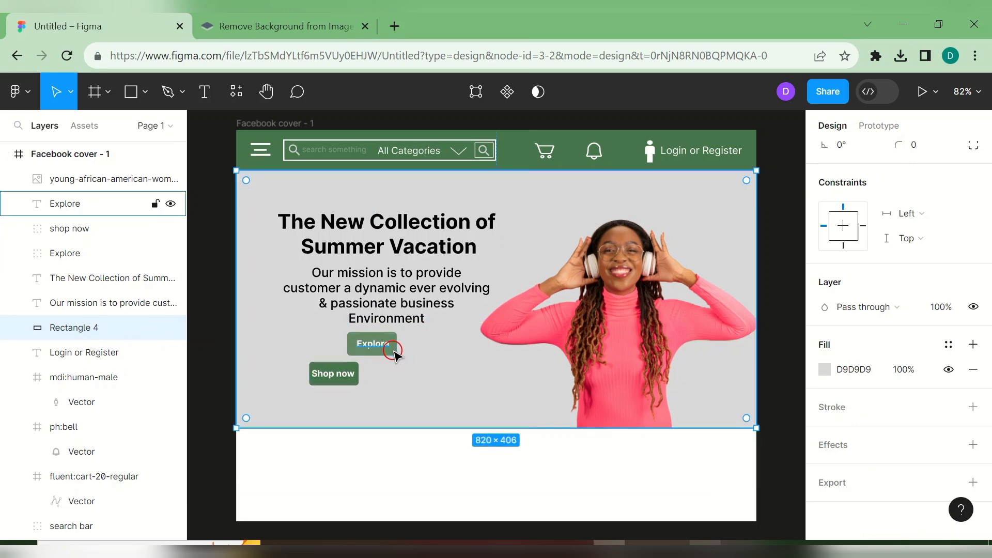
# - Align the Explore button and label beside Shop now and lower the mission paragraph slightly
pyautogui.click(393, 351)
pyautogui.click(440, 347)
pyautogui.click(397, 347)
pyautogui.moveTo(394, 347); pyautogui.dragTo(422, 382)
pyautogui.click(373, 344)
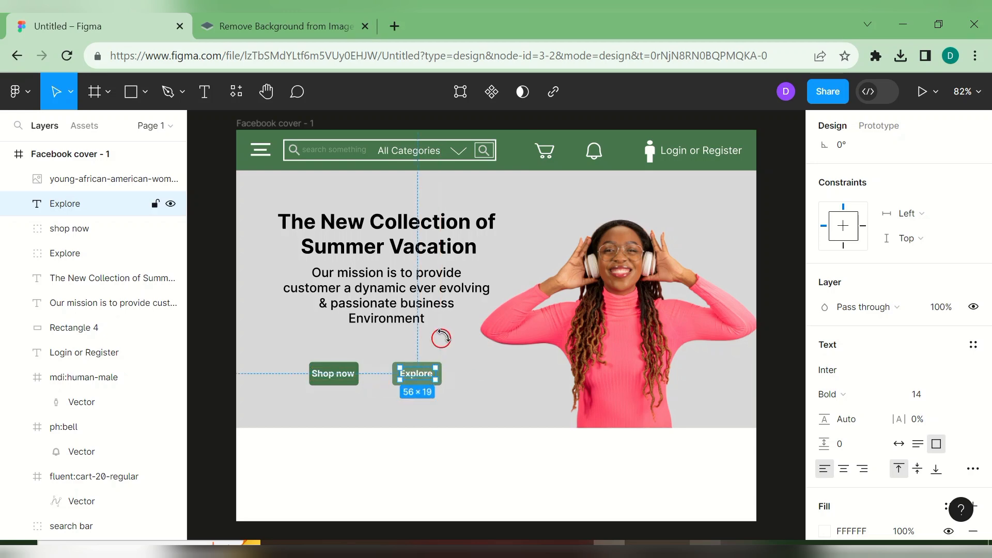
pyautogui.click(459, 331)
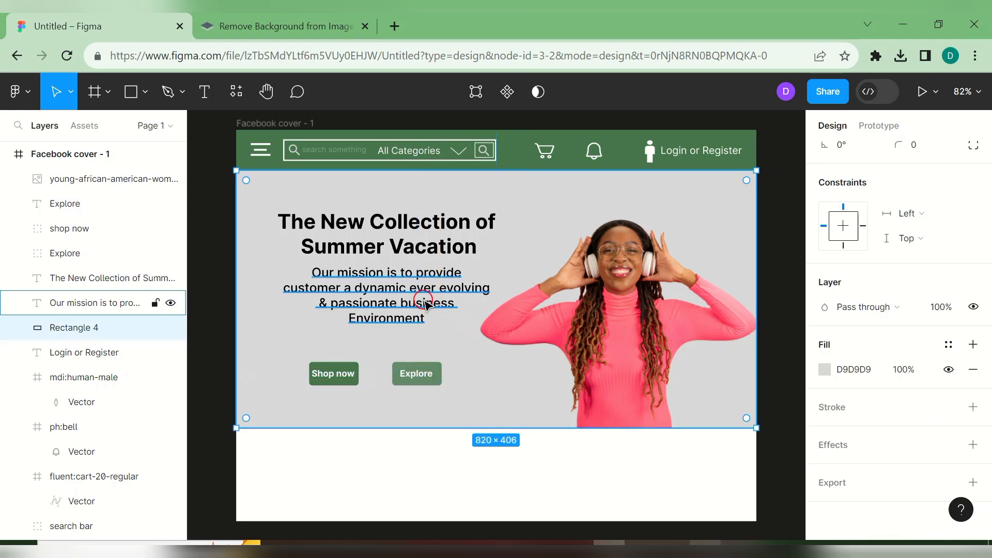
pyautogui.click(398, 296)
pyautogui.moveTo(399, 301); pyautogui.dragTo(396, 308)
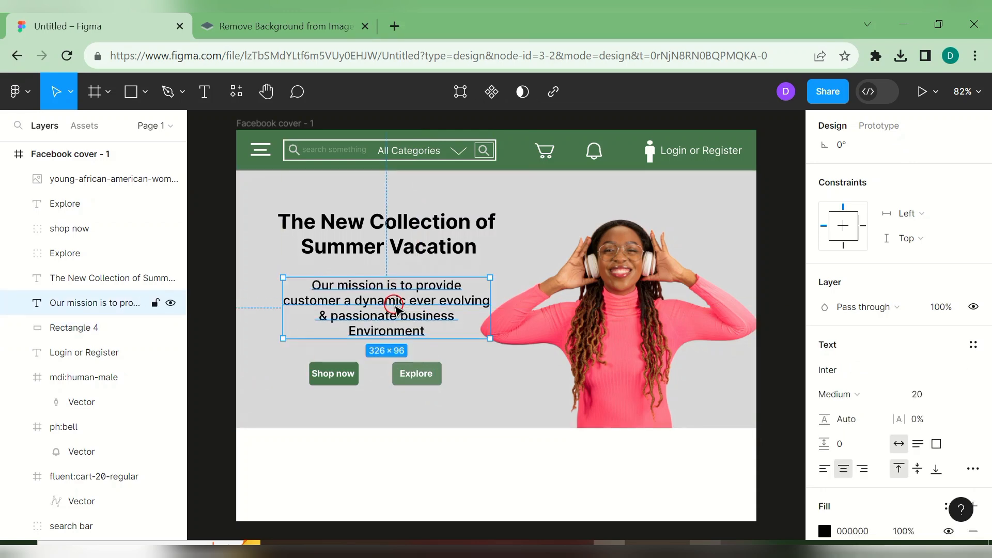
pyautogui.click(537, 455)
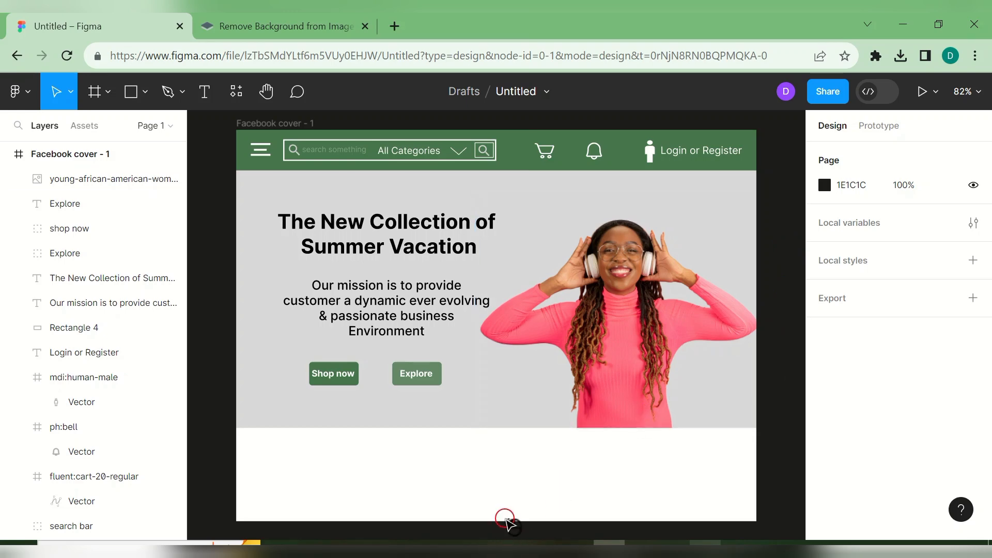
# - Make the Facebook cover frame taller by extending its bottom edge downward
pyautogui.click(243, 124)
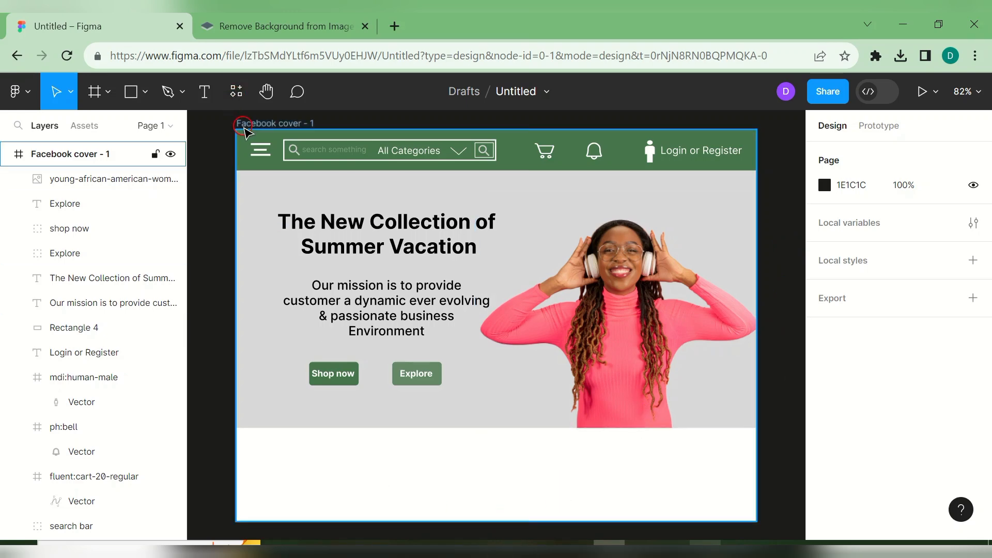
pyautogui.moveTo(495, 521)
pyautogui.mouseDown()
pyautogui.moveTo(496, 532)
pyautogui.moveTo(485, 467)
pyautogui.moveTo(499, 534)
pyautogui.moveTo(500, 496)
pyautogui.moveTo(499, 506)
pyautogui.mouseUp()
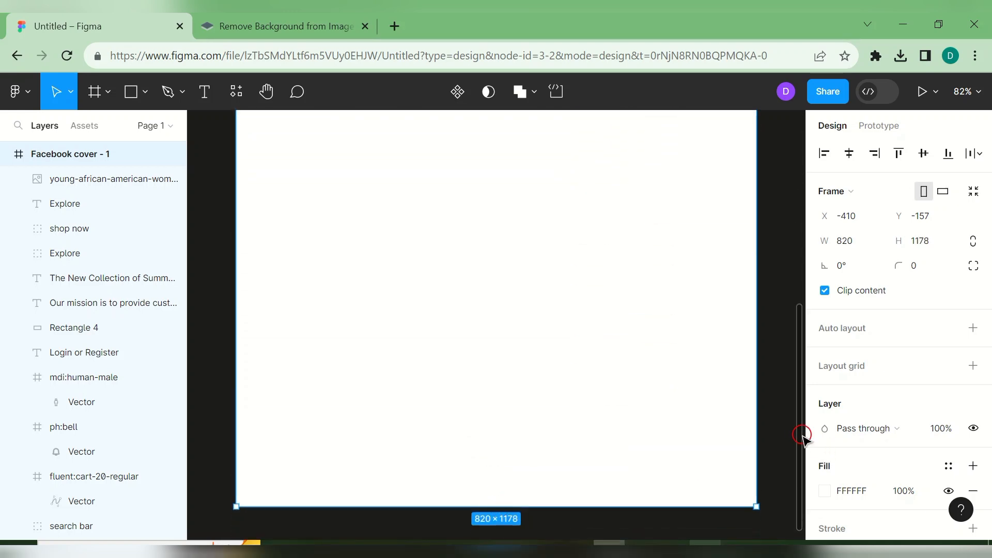
pyautogui.moveTo(798, 436); pyautogui.dragTo(798, 368)
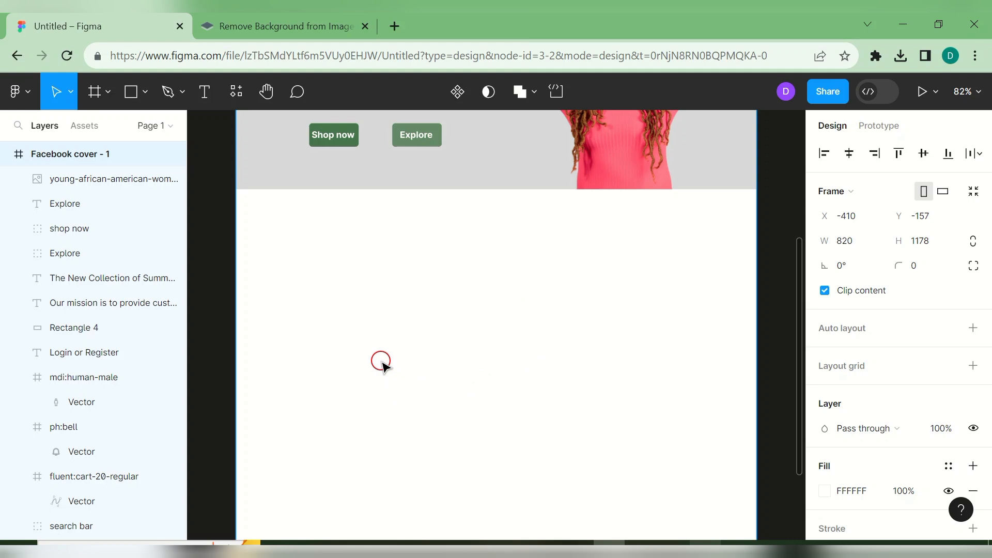
# - Draw a 208×207 rectangle below the hero section with corner radius 20
pyautogui.click(145, 91)
pyautogui.click(146, 128)
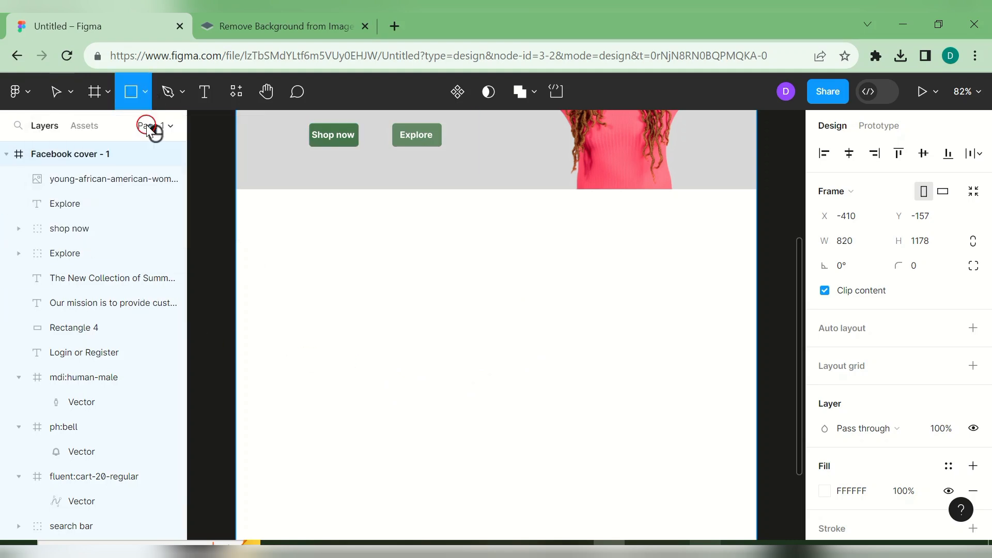
pyautogui.moveTo(255, 219)
pyautogui.mouseDown()
pyautogui.moveTo(409, 288)
pyautogui.moveTo(409, 377)
pyautogui.moveTo(386, 382)
pyautogui.moveTo(386, 351)
pyautogui.mouseUp()
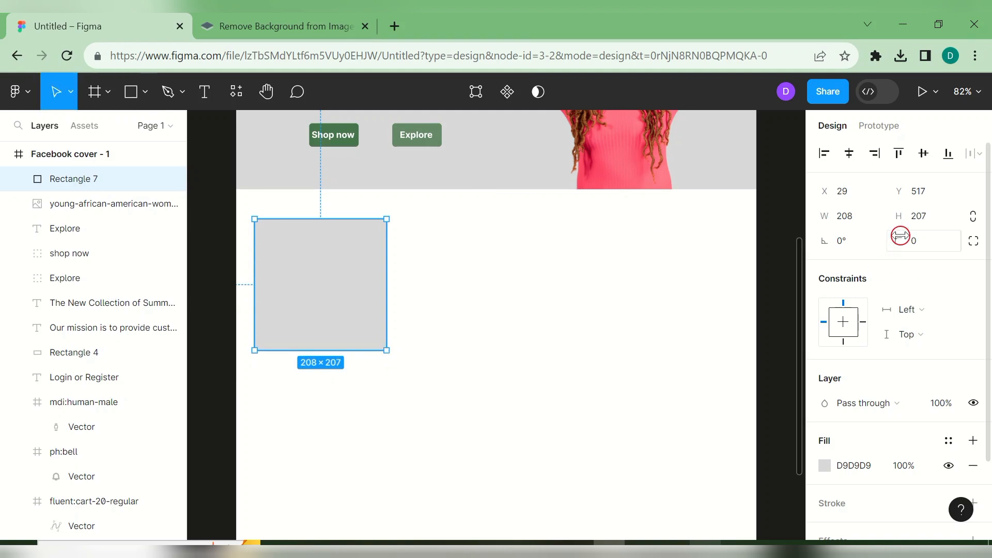
pyautogui.moveTo(910, 246); pyautogui.dragTo(900, 237)
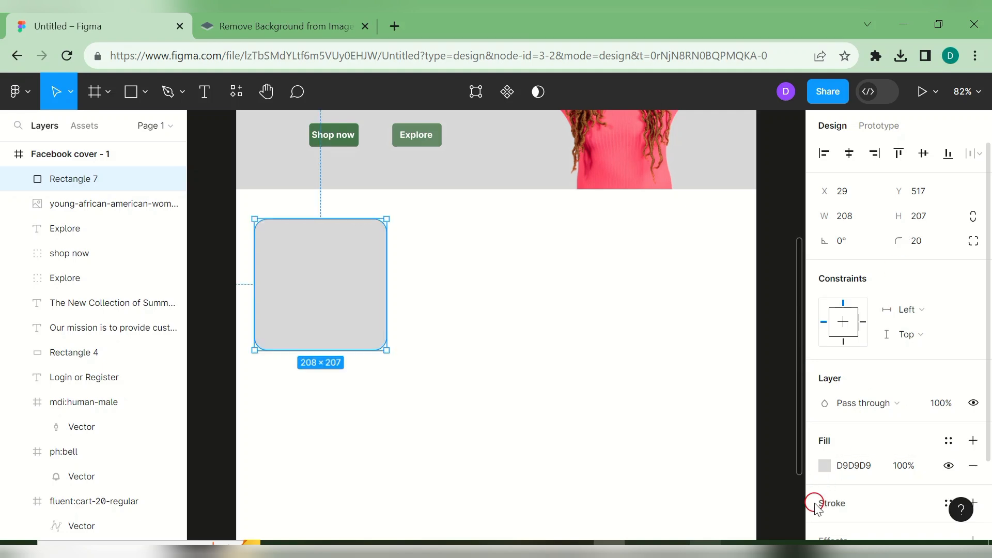
# - Try filling the rectangle with the document's green at 50% opacity
pyautogui.click(824, 466)
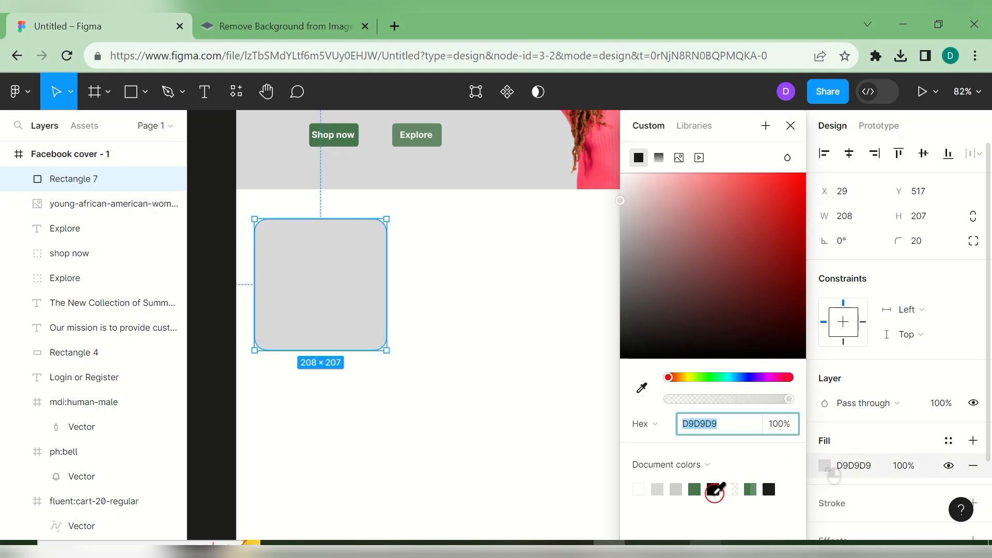
pyautogui.click(694, 489)
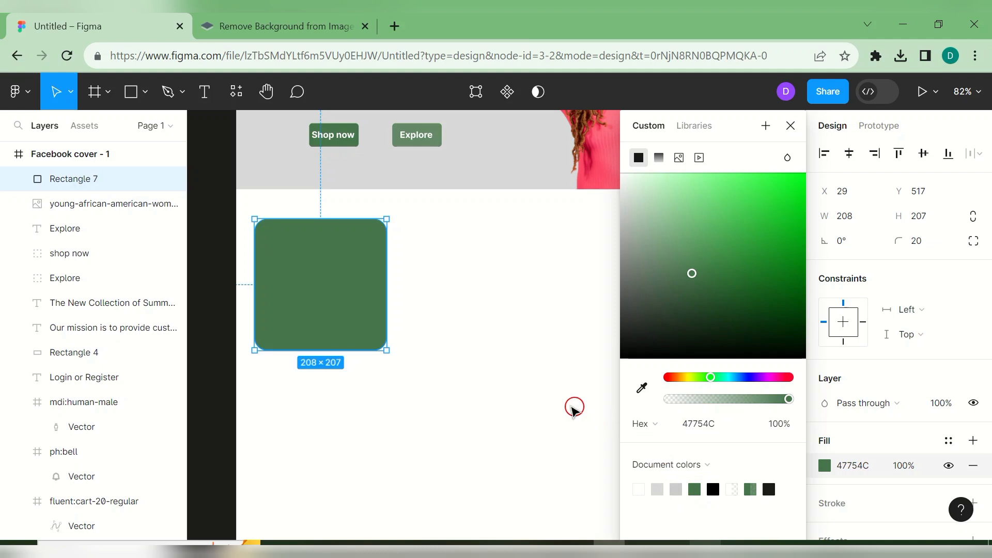
pyautogui.click(903, 465)
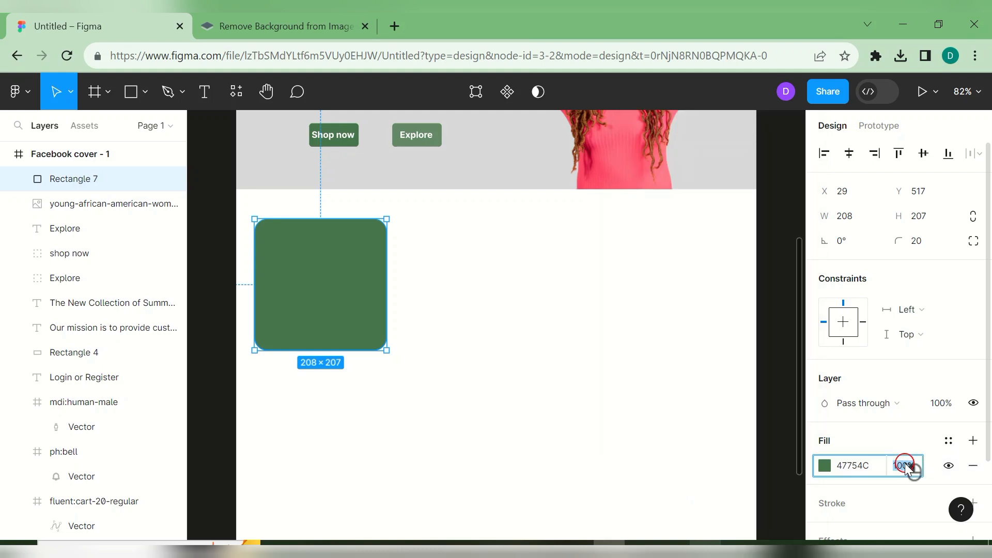
pyautogui.write('50')
pyautogui.press('Return')
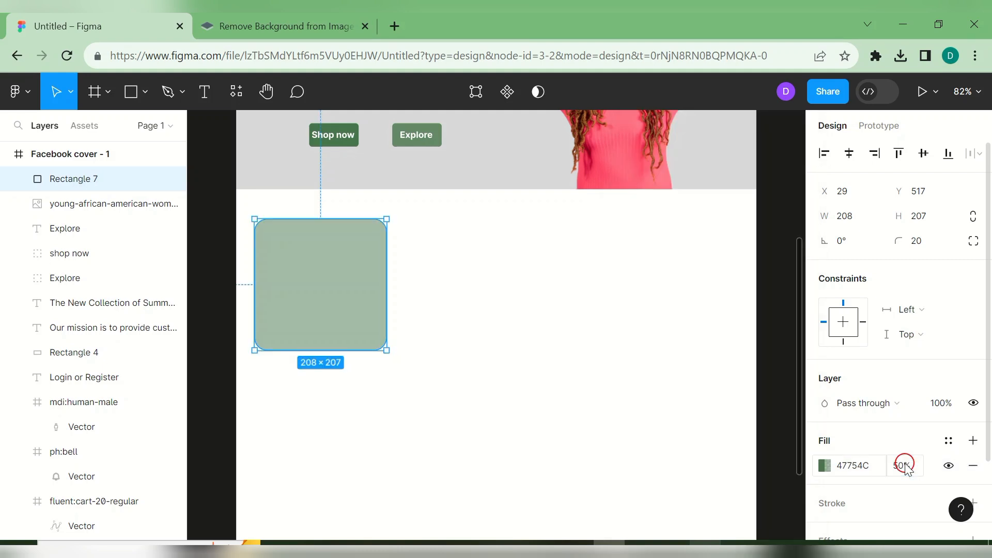
pyautogui.click(576, 421)
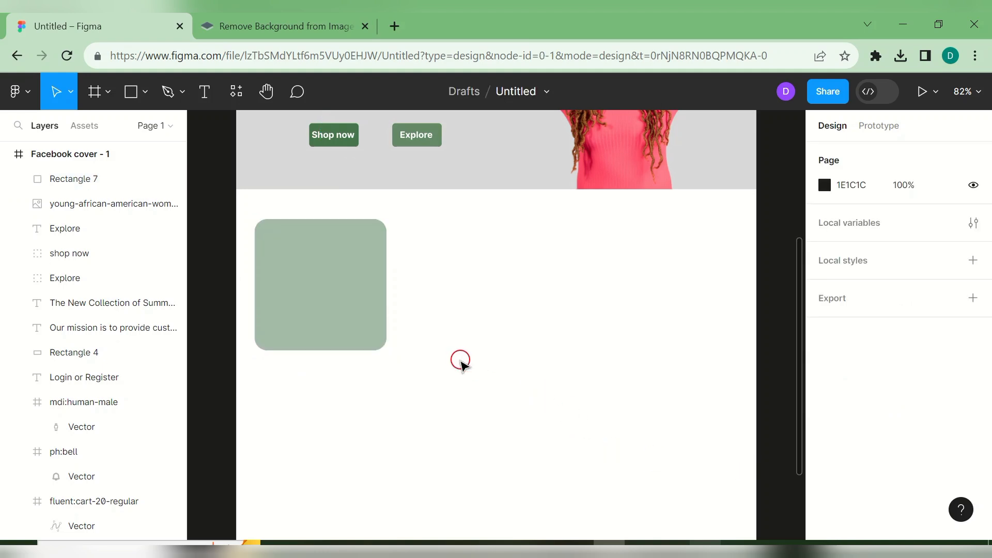
pyautogui.click(367, 323)
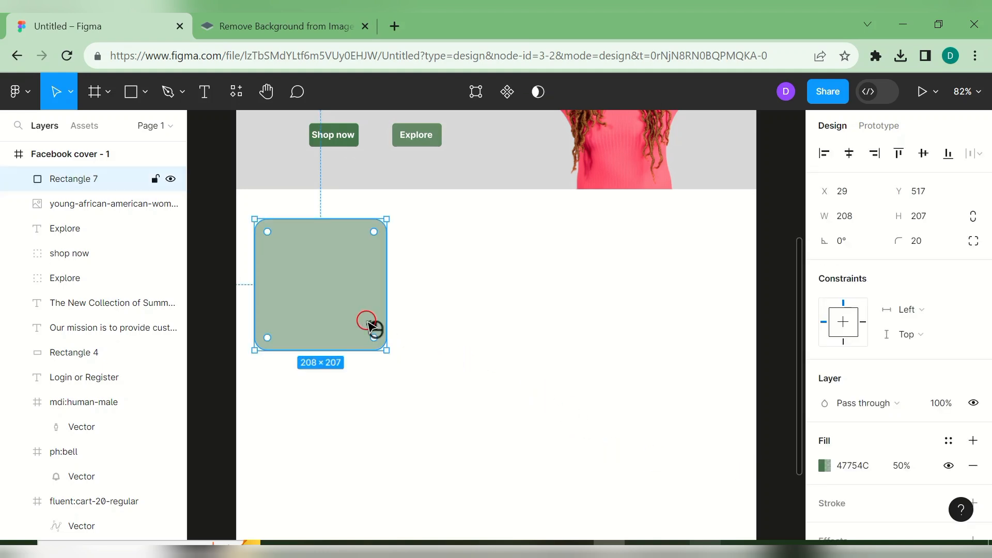
pyautogui.click(458, 312)
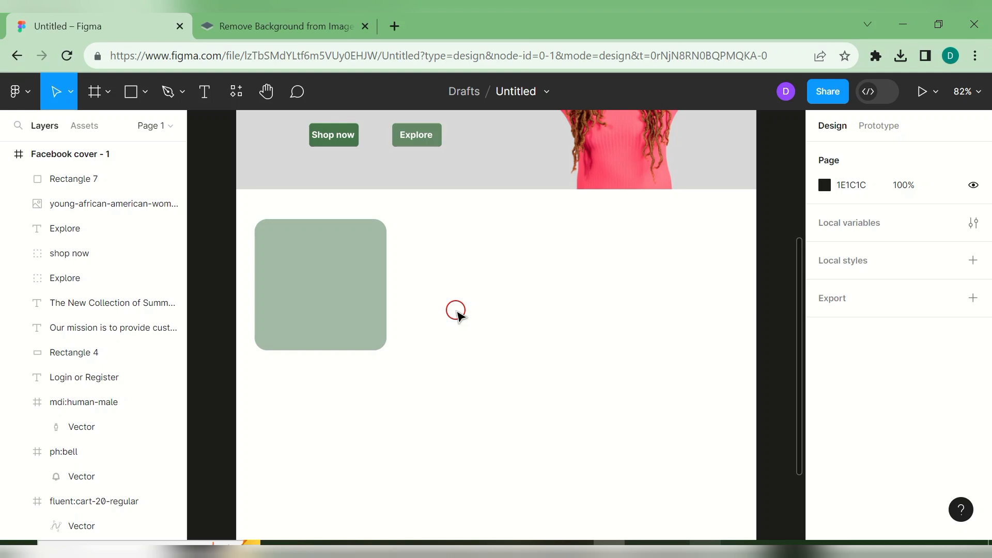
# - Remove Rectangle 7's fill, then undo to restore the grey D9D9D9 fill
pyautogui.click(368, 293)
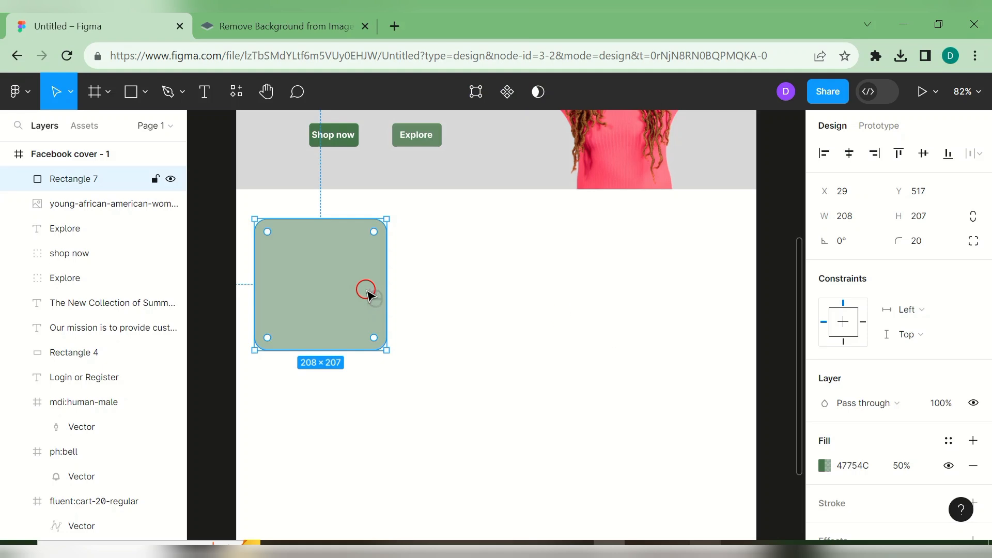
pyautogui.click(410, 297)
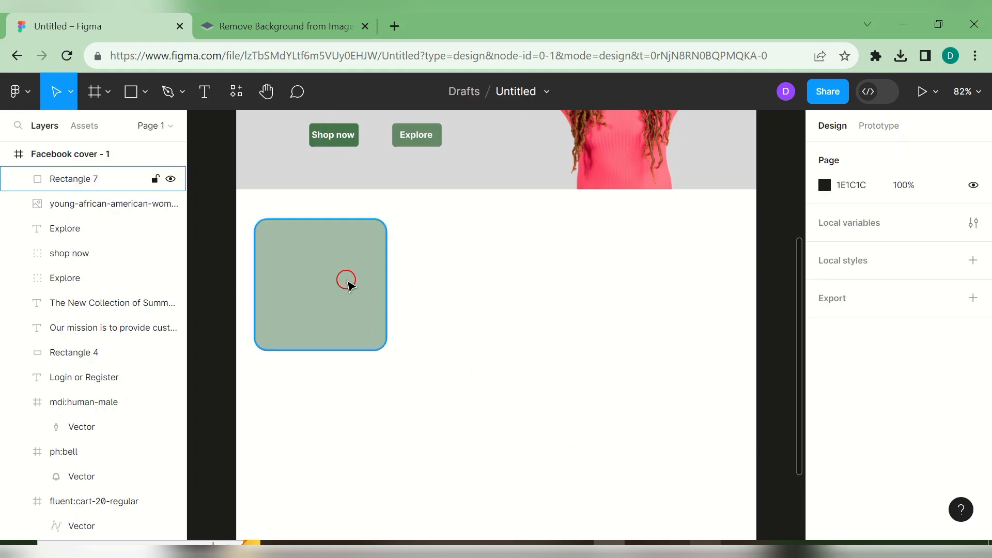
pyautogui.click(348, 284)
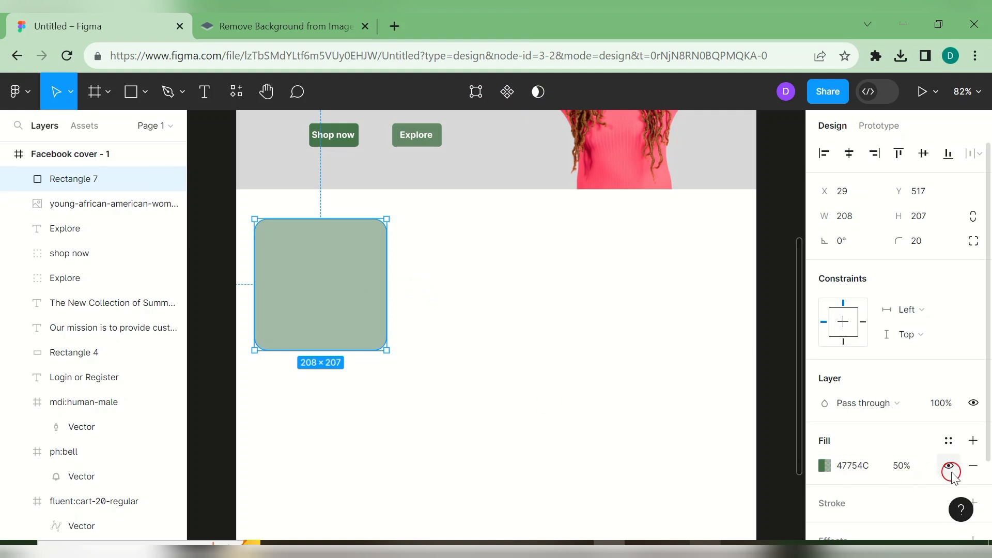
pyautogui.click(973, 467)
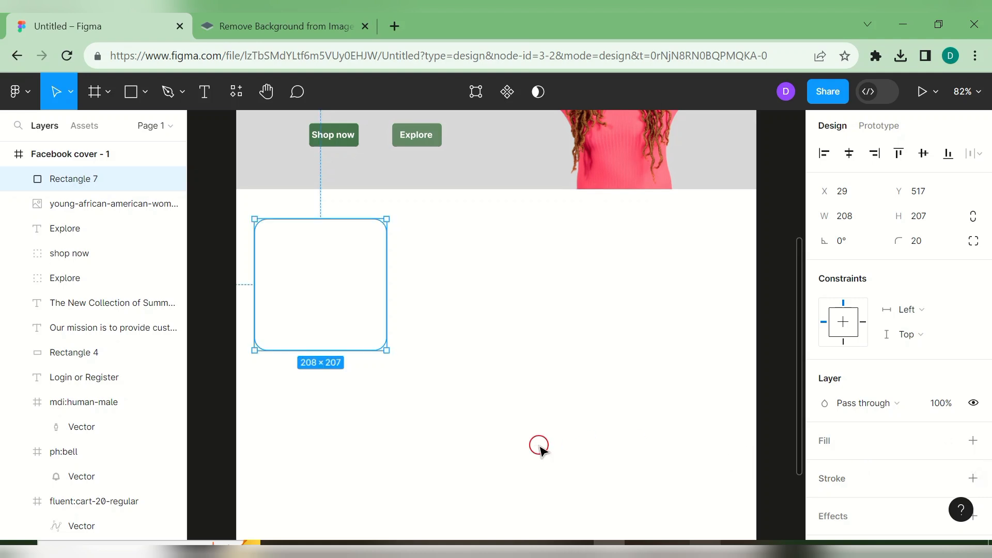
pyautogui.hotkey('ctrl', 'z')
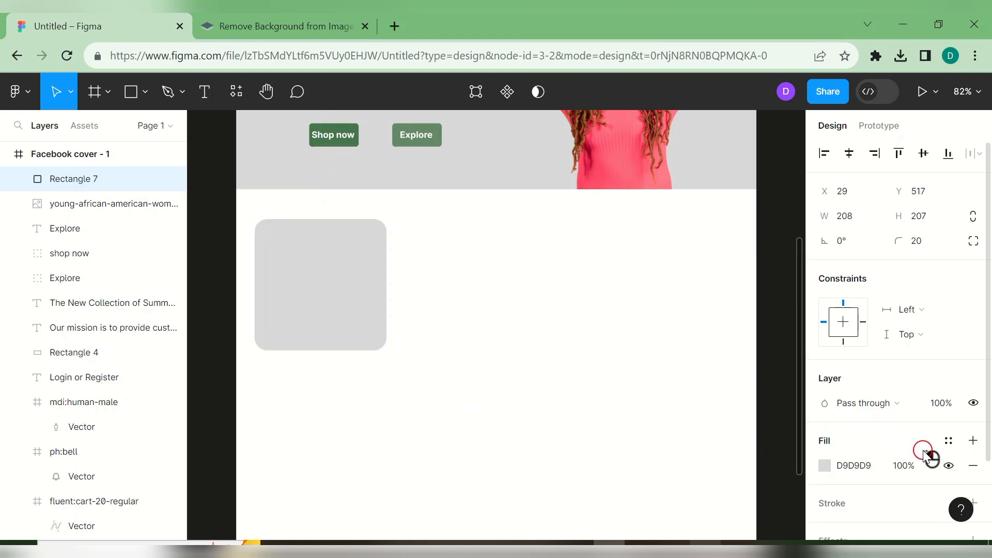
# - Place the headphones photo from Documents > fictional products into the rounded card
pyautogui.click(146, 100)
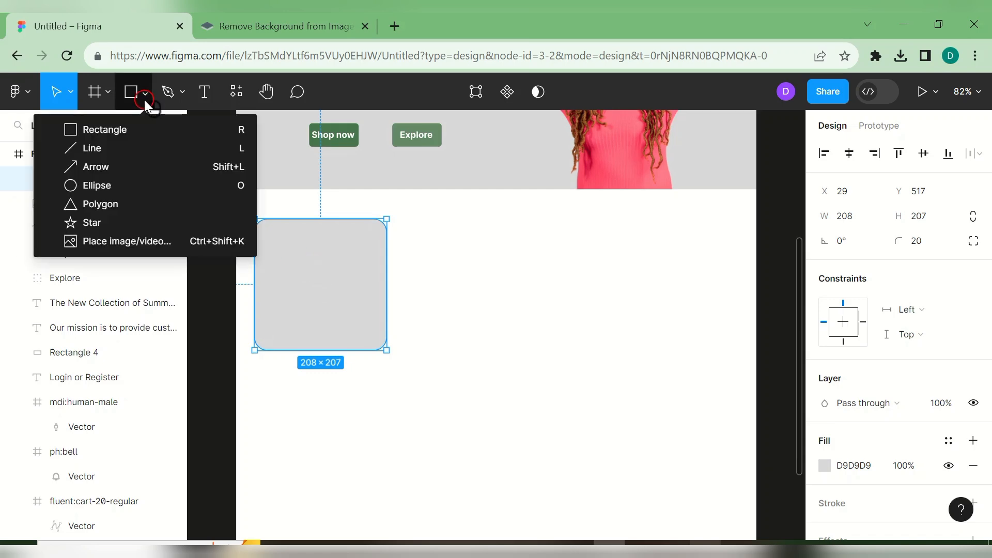
pyautogui.click(168, 241)
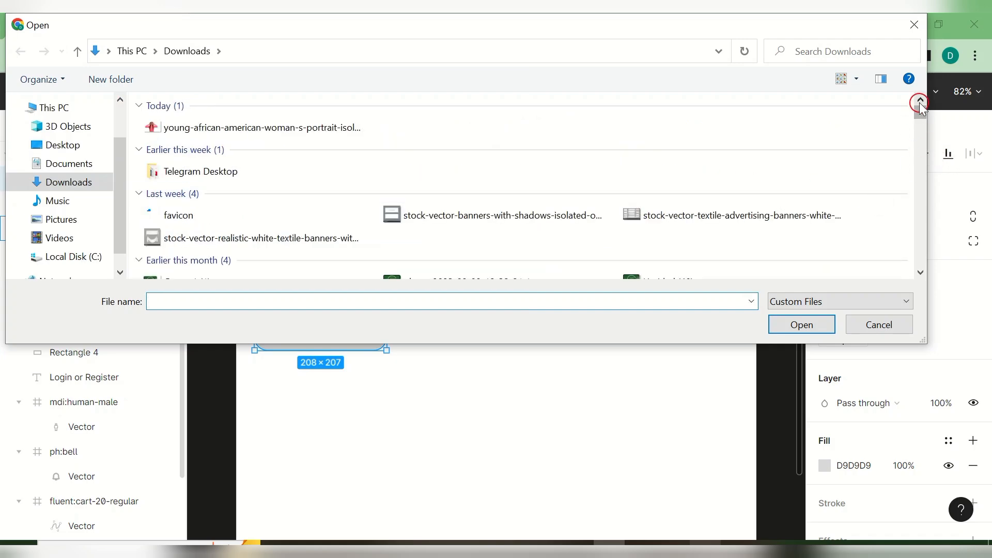
pyautogui.moveTo(921, 112)
pyautogui.mouseDown()
pyautogui.moveTo(921, 121)
pyautogui.moveTo(921, 103)
pyautogui.mouseUp()
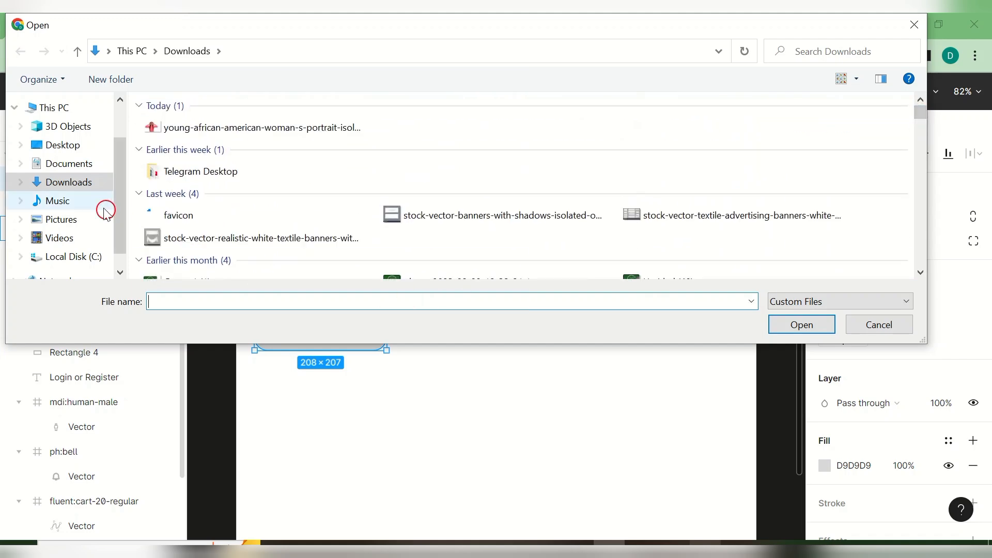
pyautogui.click(78, 168)
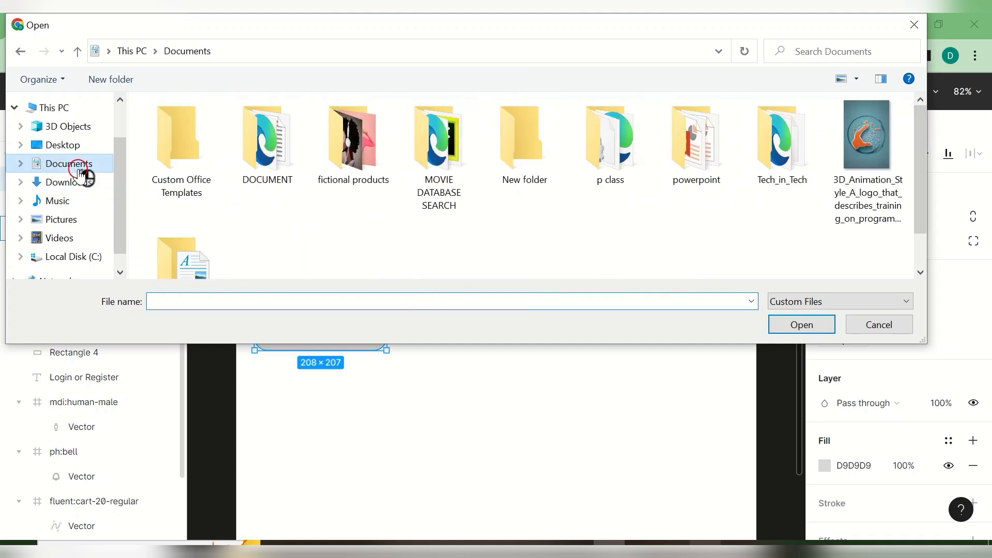
pyautogui.doubleClick(345, 159)
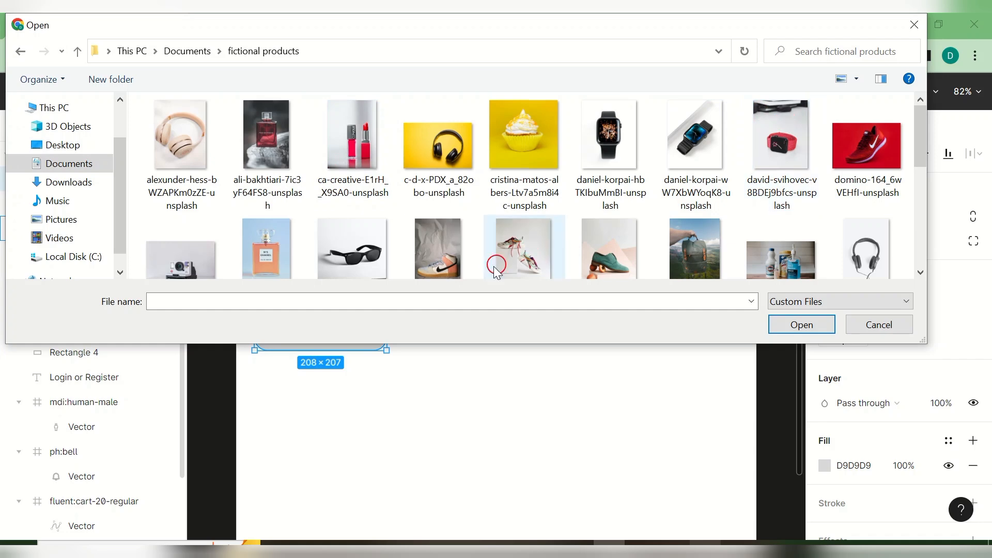
pyautogui.click(202, 168)
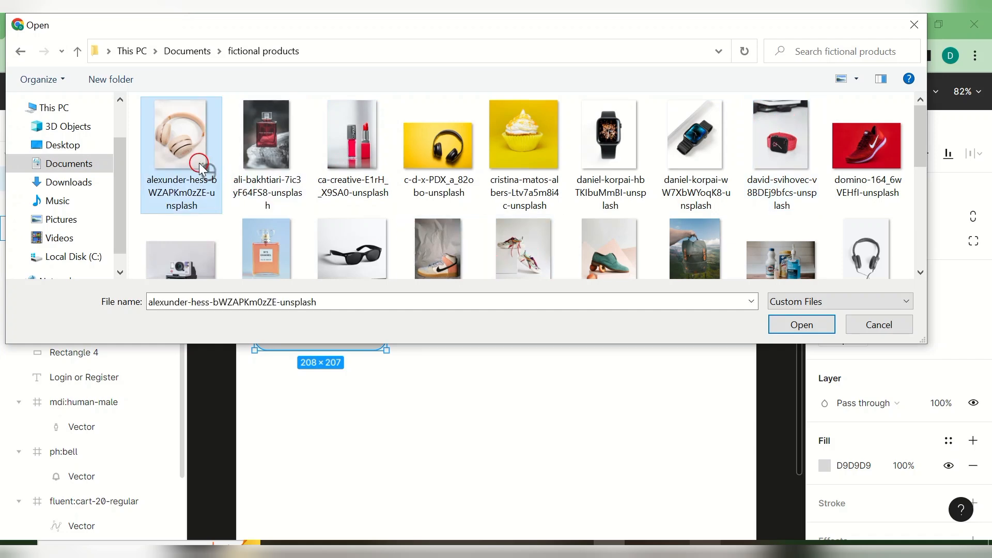
pyautogui.click(800, 325)
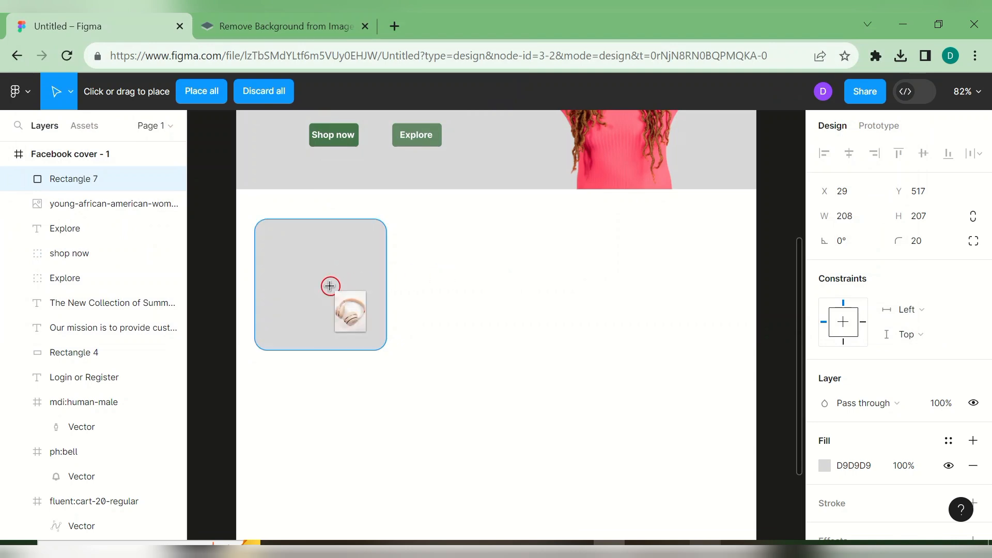
pyautogui.click(330, 285)
pyautogui.click(474, 288)
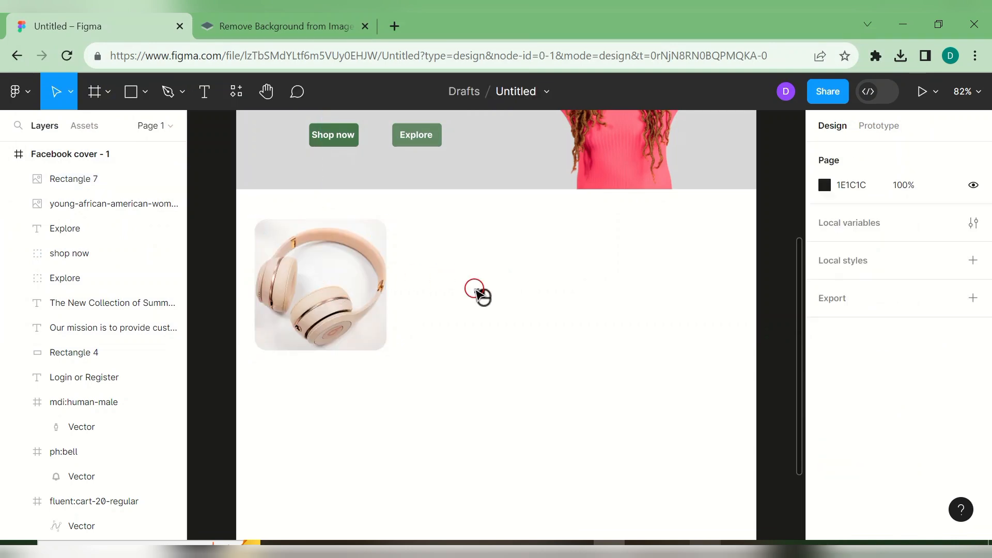
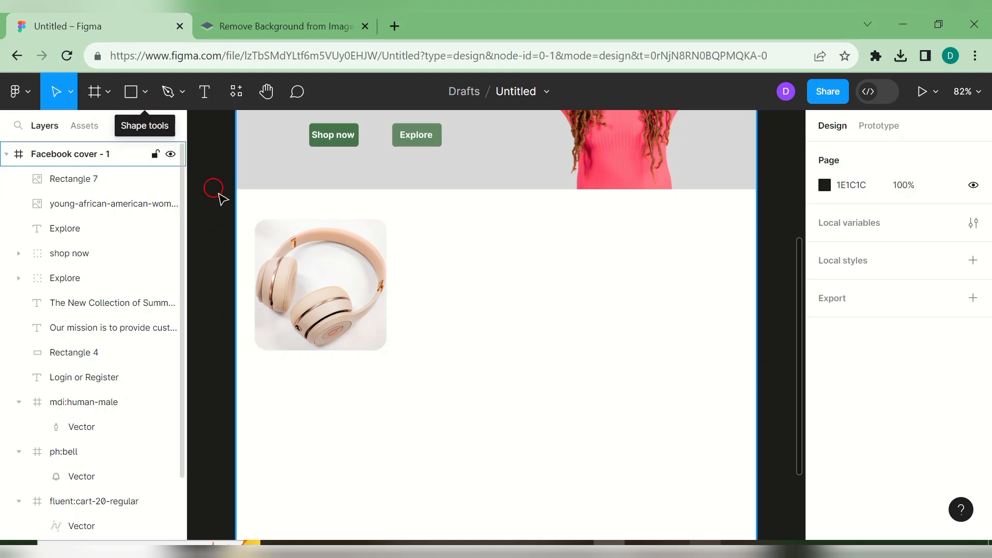
# - Draw a grey rectangle just below the headphones image
pyautogui.click(141, 98)
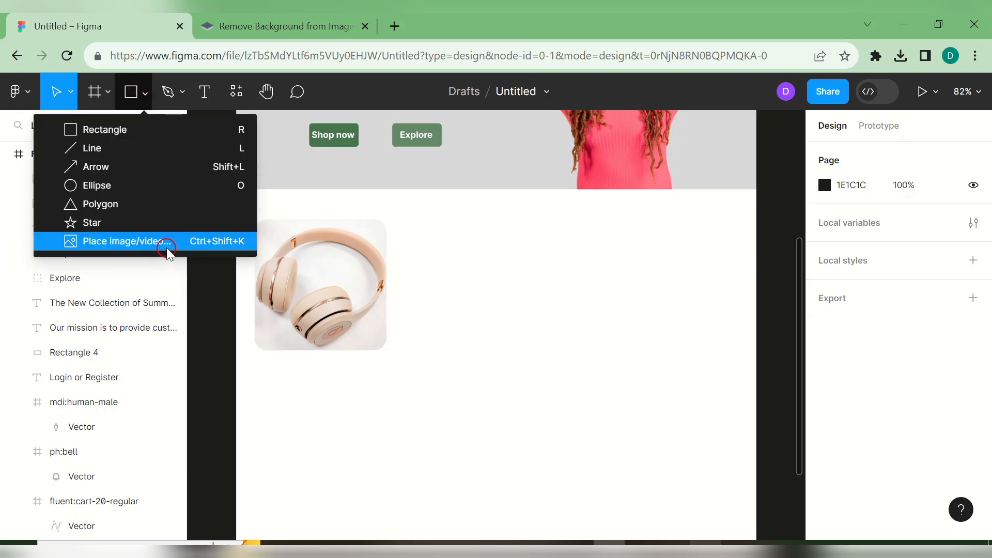
pyautogui.click(114, 129)
pyautogui.click(114, 129)
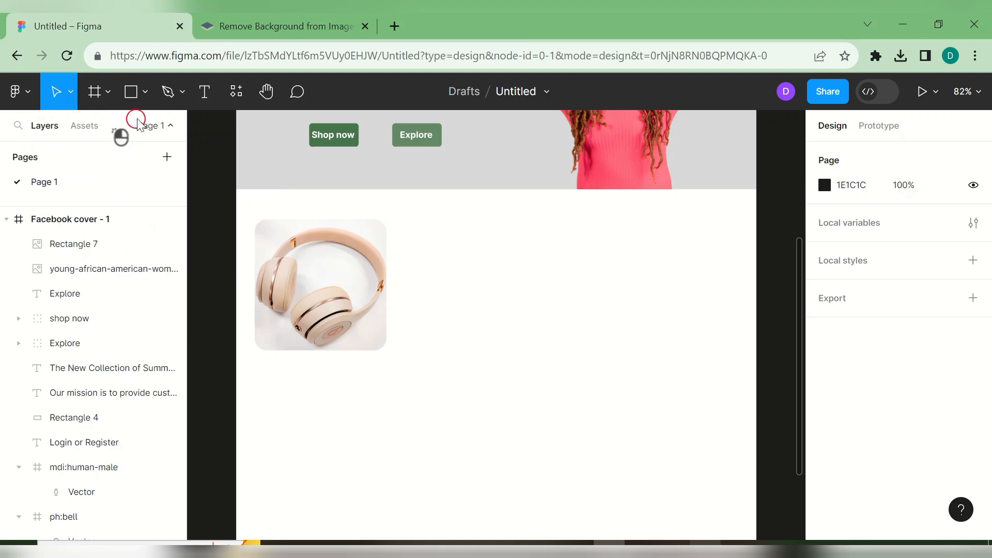
pyautogui.click(148, 93)
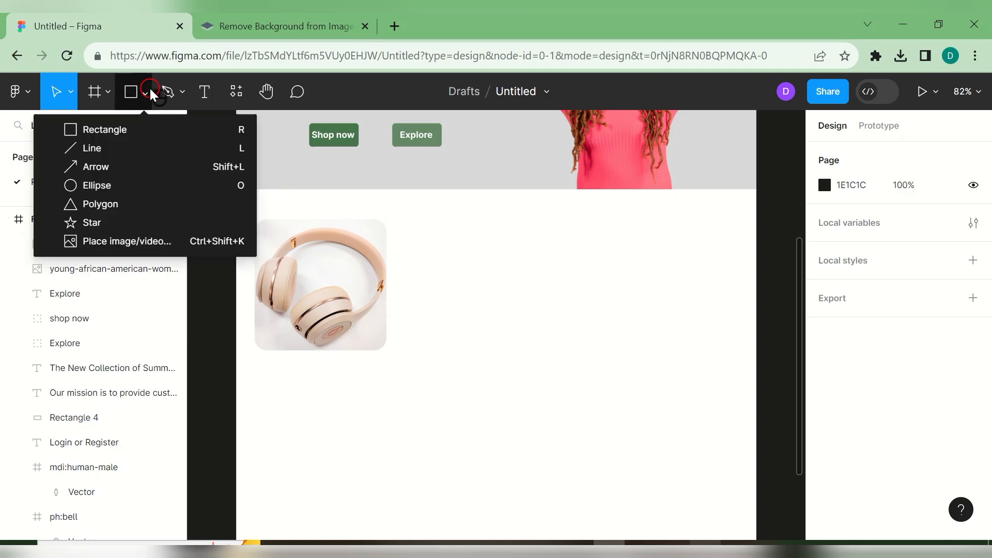
pyautogui.click(143, 130)
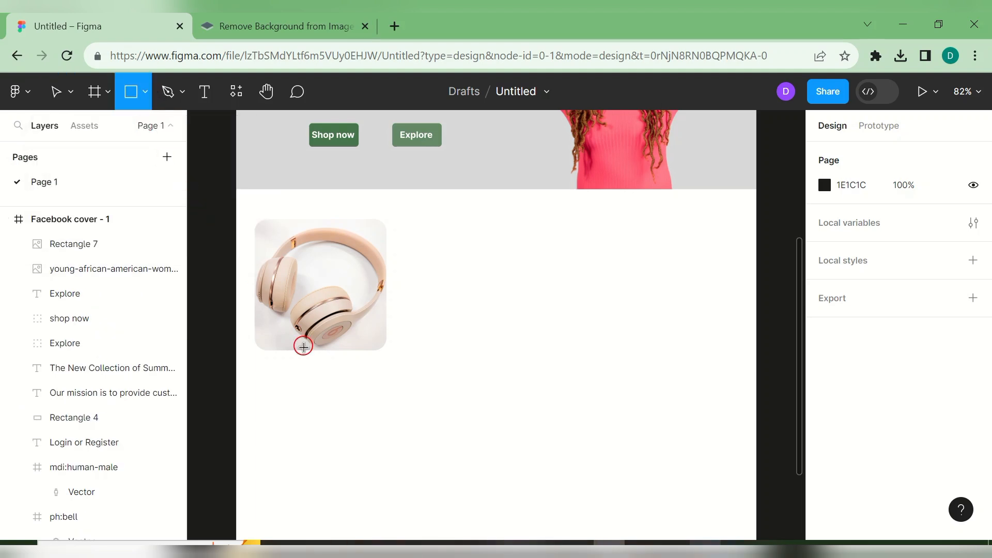
pyautogui.moveTo(286, 370); pyautogui.dragTo(384, 375)
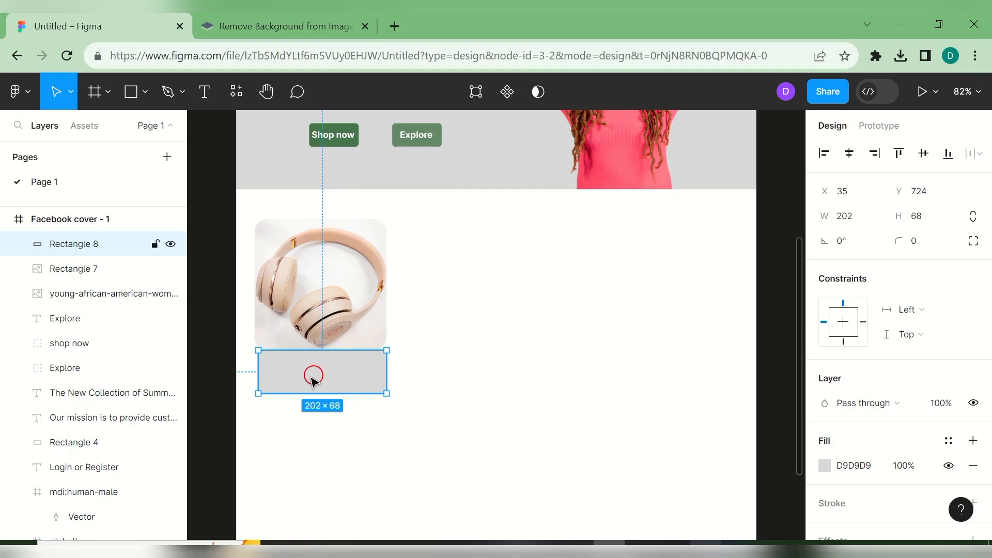
pyautogui.moveTo(259, 376); pyautogui.dragTo(254, 375)
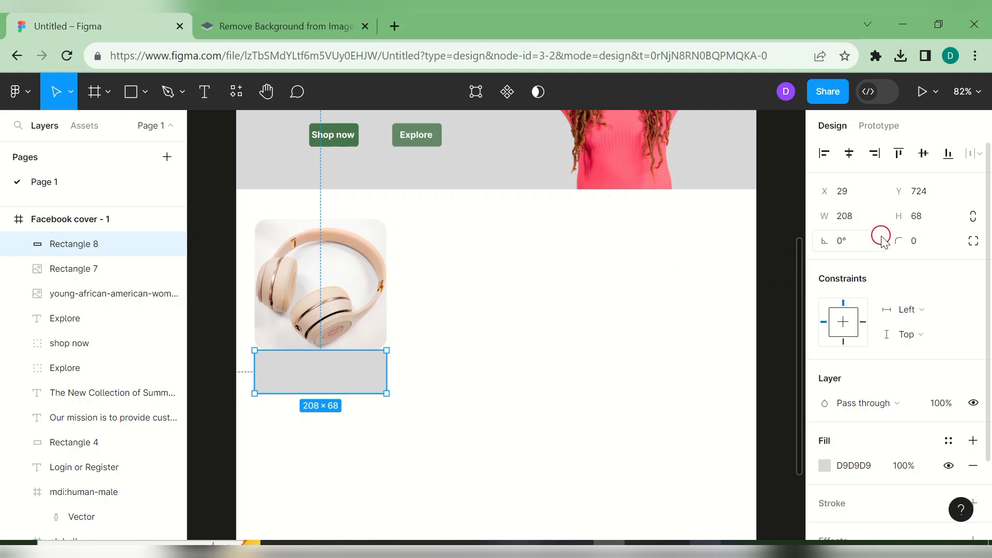
pyautogui.moveTo(889, 238)
pyautogui.mouseDown()
pyautogui.moveTo(966, 265)
pyautogui.moveTo(688, 345)
pyautogui.moveTo(722, 365)
pyautogui.moveTo(752, 365)
pyautogui.moveTo(889, 238)
pyautogui.mouseUp()
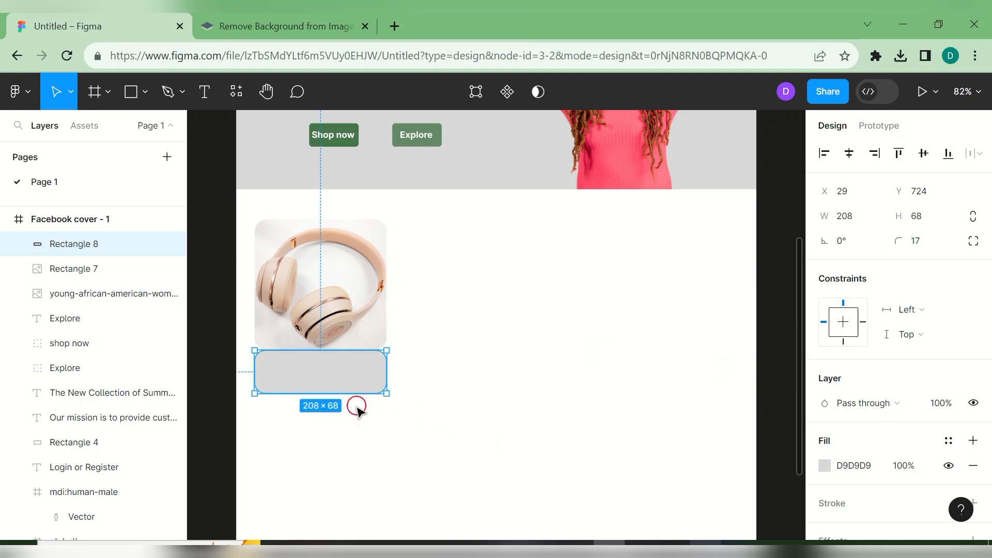
pyautogui.moveTo(347, 384)
pyautogui.mouseDown()
pyautogui.moveTo(349, 437)
pyautogui.moveTo(345, 376)
pyautogui.moveTo(348, 400)
pyautogui.mouseUp()
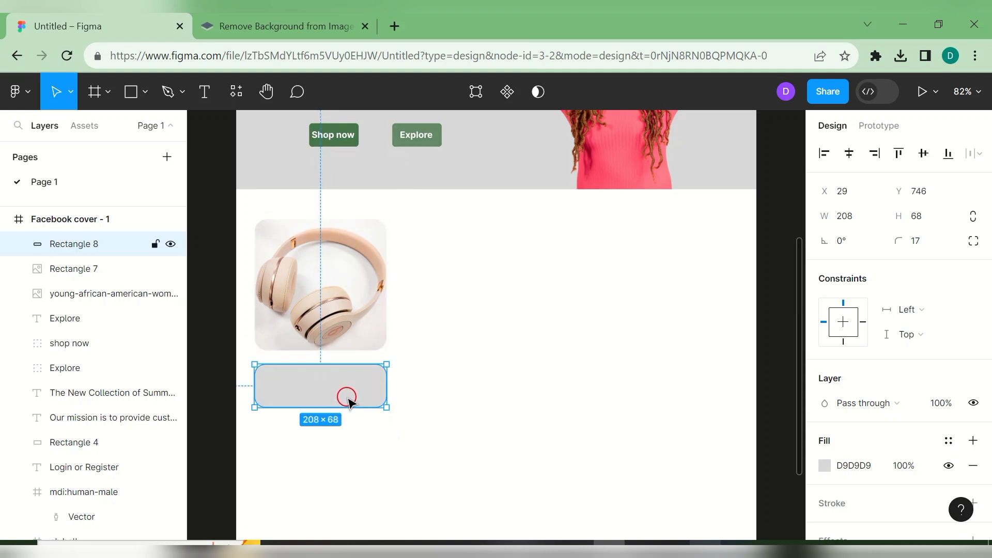
# - Resize it to an 86 × 26 button with corner radius 4, then duplicate it beside the original
pyautogui.moveTo(355, 390); pyautogui.dragTo(321, 386)
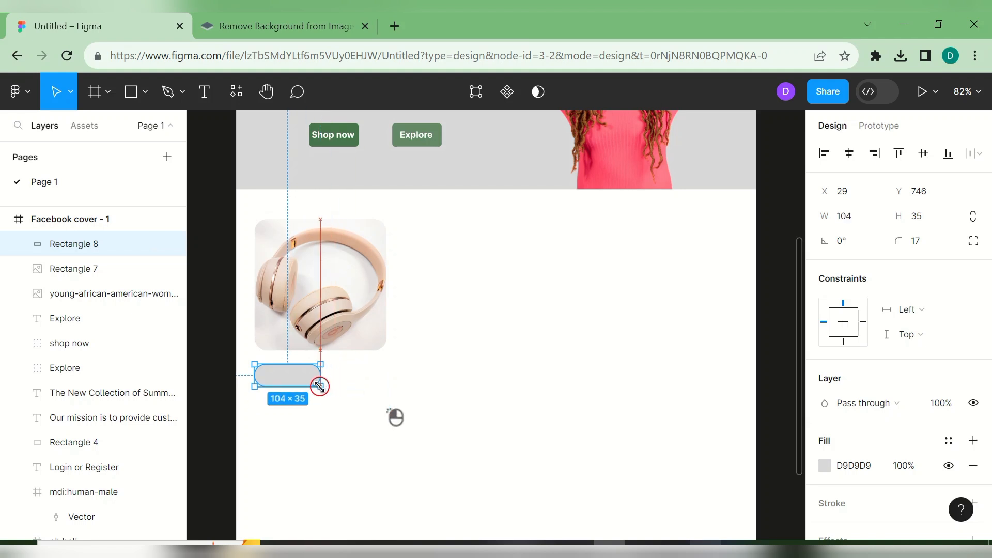
pyautogui.click(925, 241)
pyautogui.write('12')
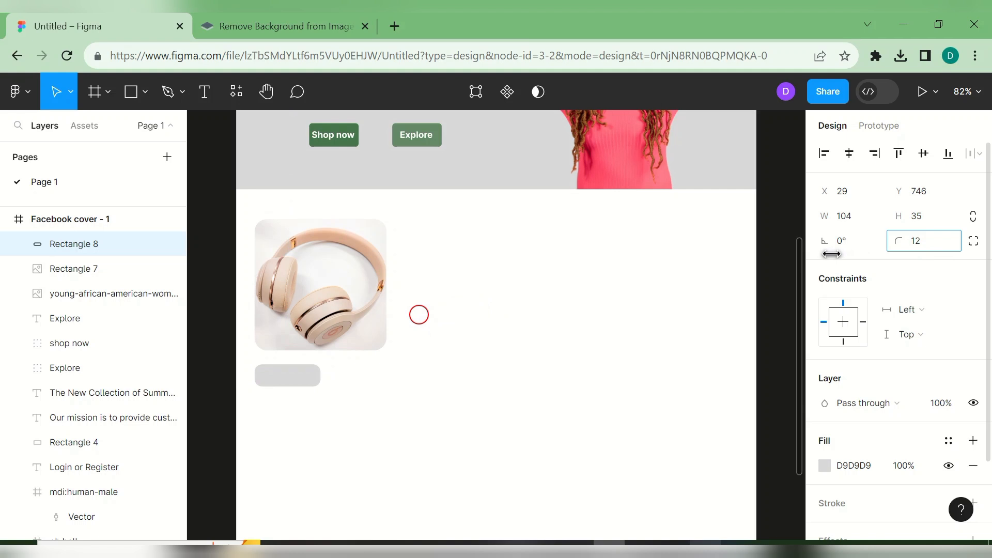
pyautogui.moveTo(831, 254); pyautogui.dragTo(681, 335)
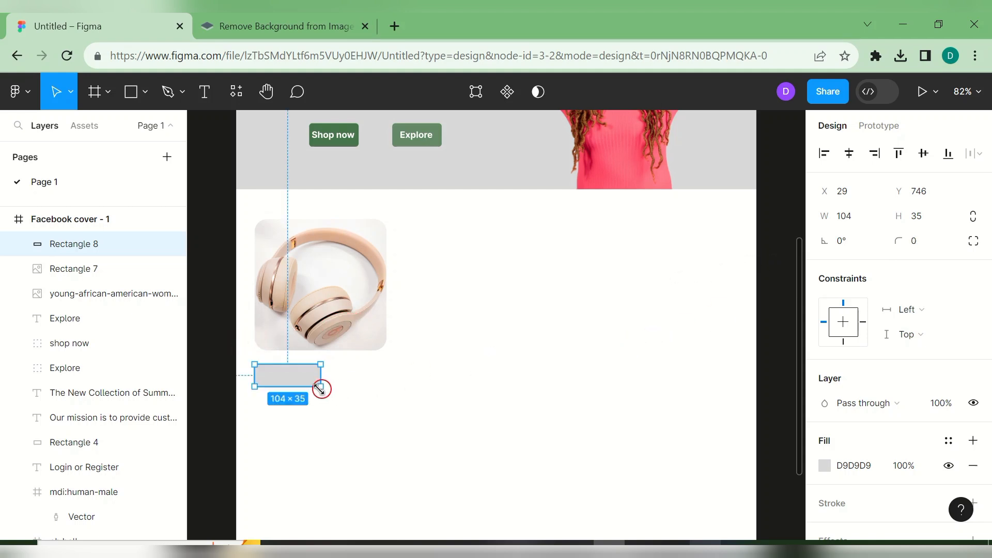
pyautogui.moveTo(320, 385); pyautogui.dragTo(285, 360)
pyautogui.moveTo(890, 236); pyautogui.dragTo(973, 237)
pyautogui.moveTo(272, 359); pyautogui.dragTo(283, 372)
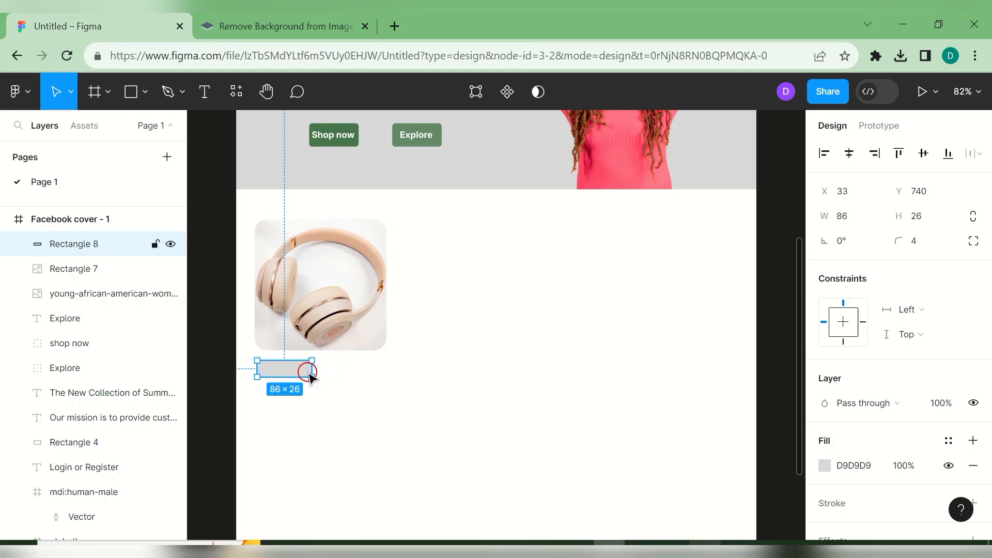
pyautogui.hotkey('ctrl', 'd')
pyautogui.moveTo(309, 373); pyautogui.dragTo(366, 369)
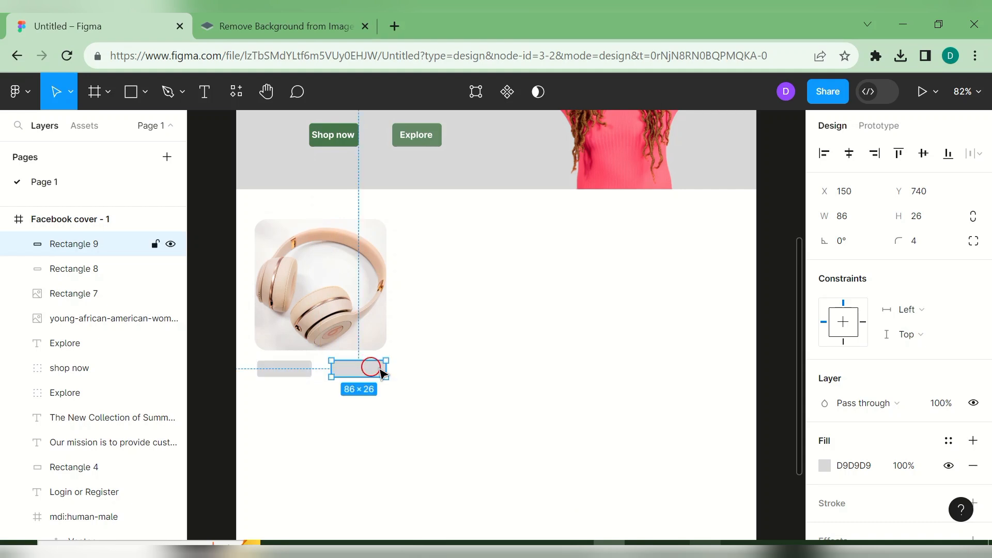
# - Fill the left button with the document green 47754C
pyautogui.click(302, 373)
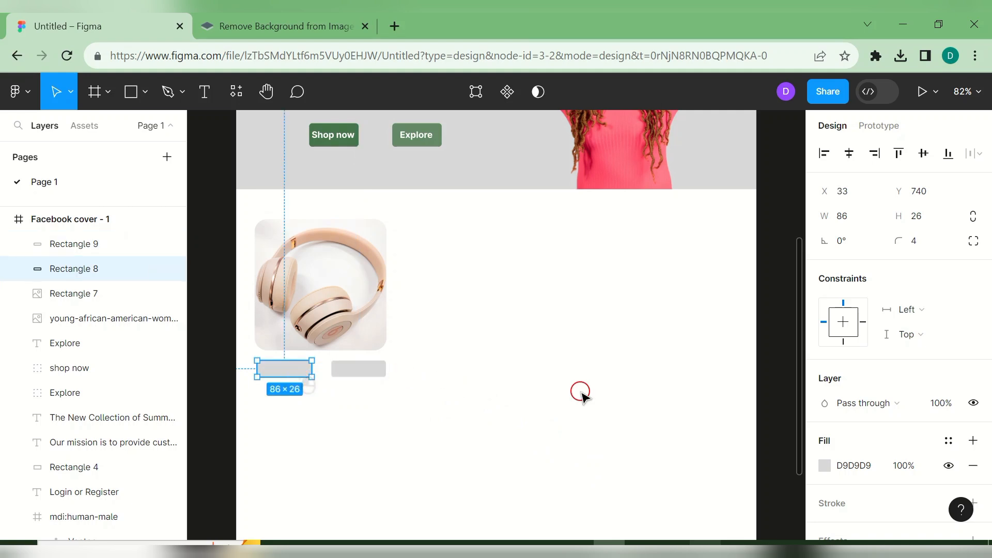
pyautogui.click(824, 465)
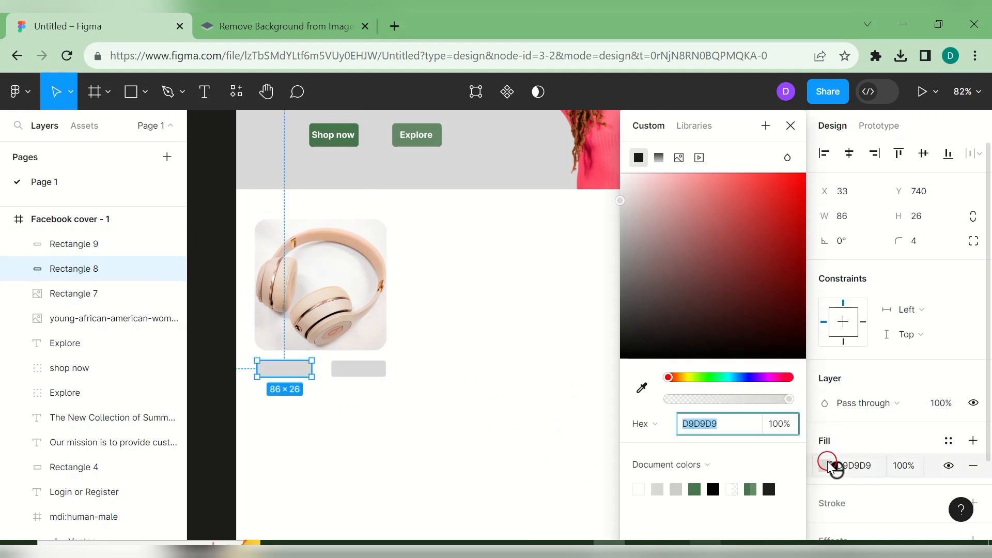
pyautogui.click(696, 489)
# - Fill the right button with the same green at 80% opacity
pyautogui.click(381, 370)
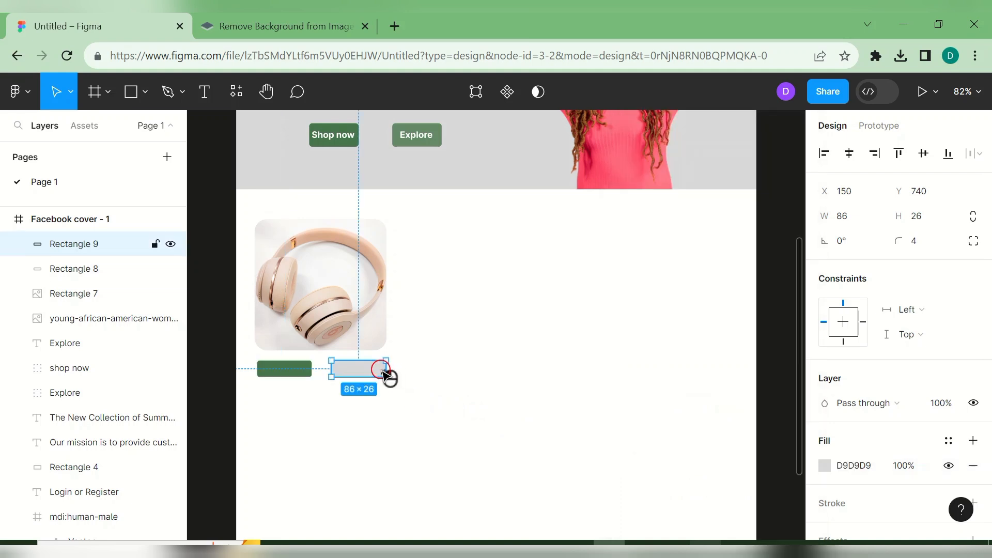
pyautogui.click(834, 466)
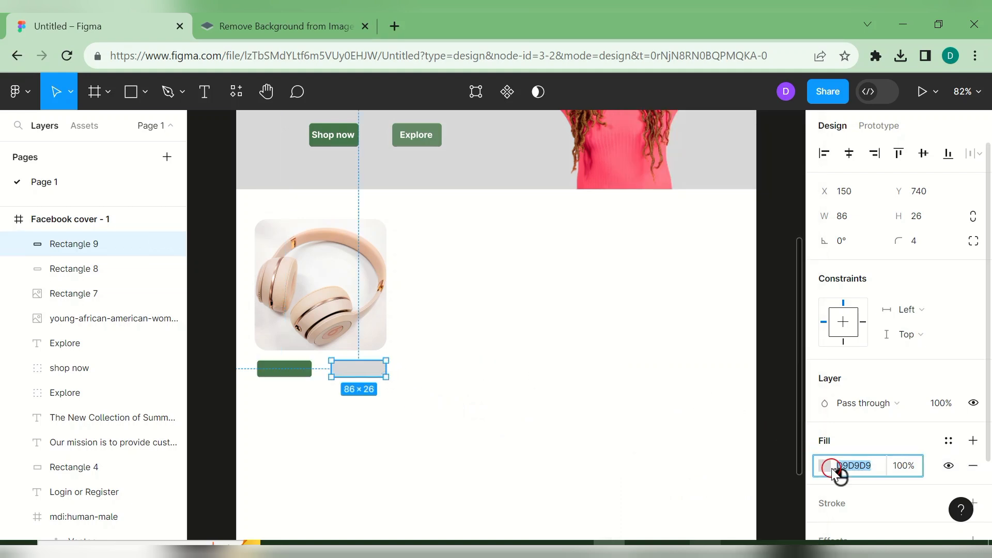
pyautogui.click(826, 467)
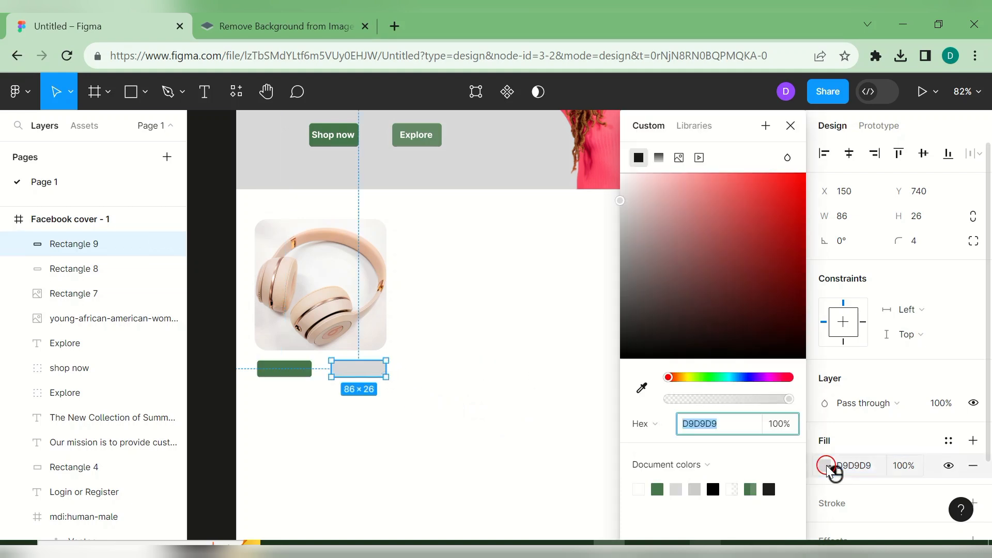
pyautogui.click(659, 488)
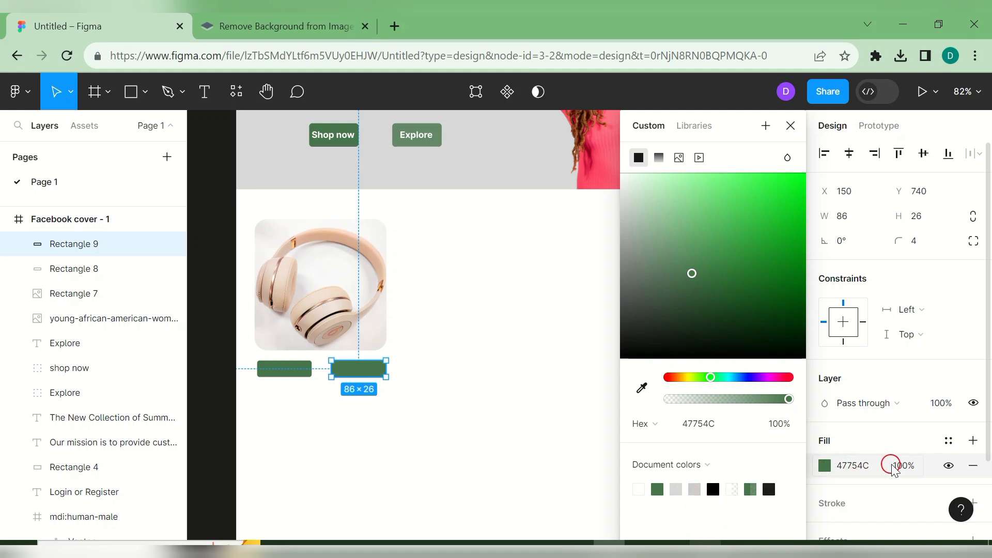
pyautogui.click(748, 489)
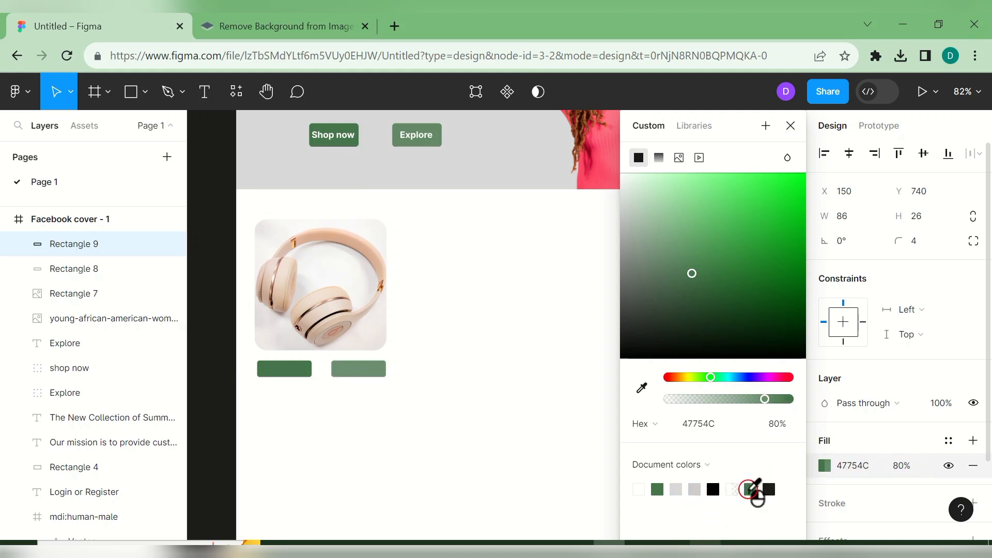
pyautogui.click(532, 423)
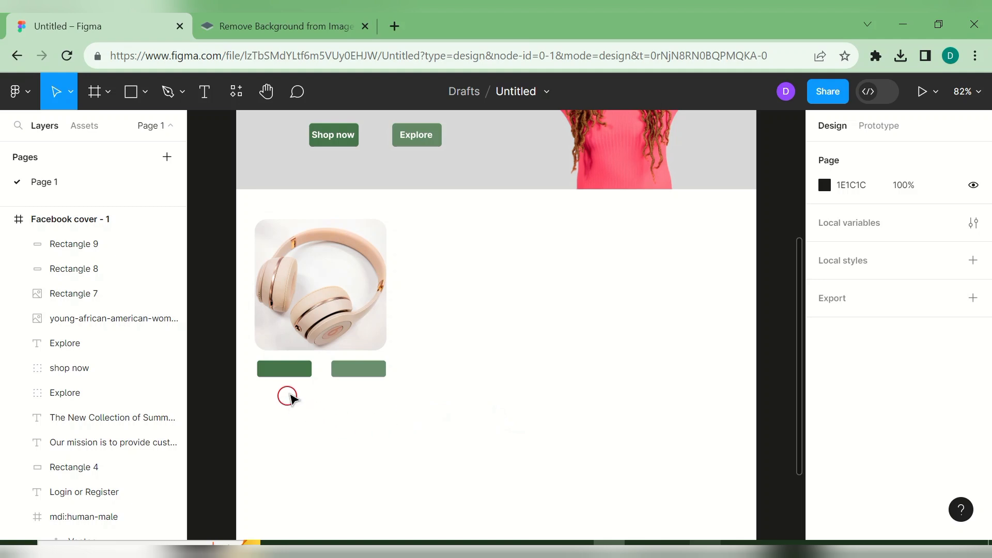
pyautogui.click(206, 98)
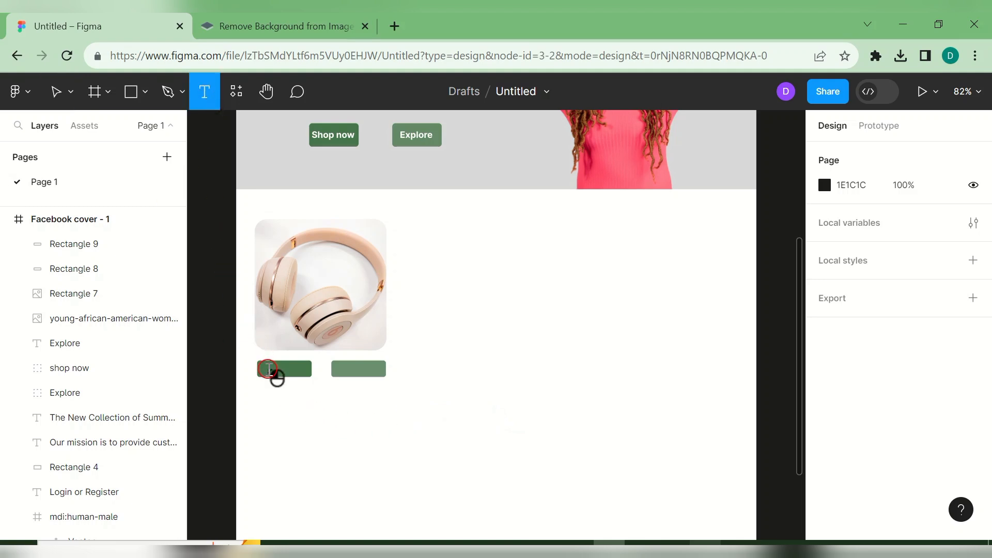
# - Add a 12 pt 'Add to cart' label centred on the left green button
pyautogui.click(269, 368)
pyautogui.write('Add')
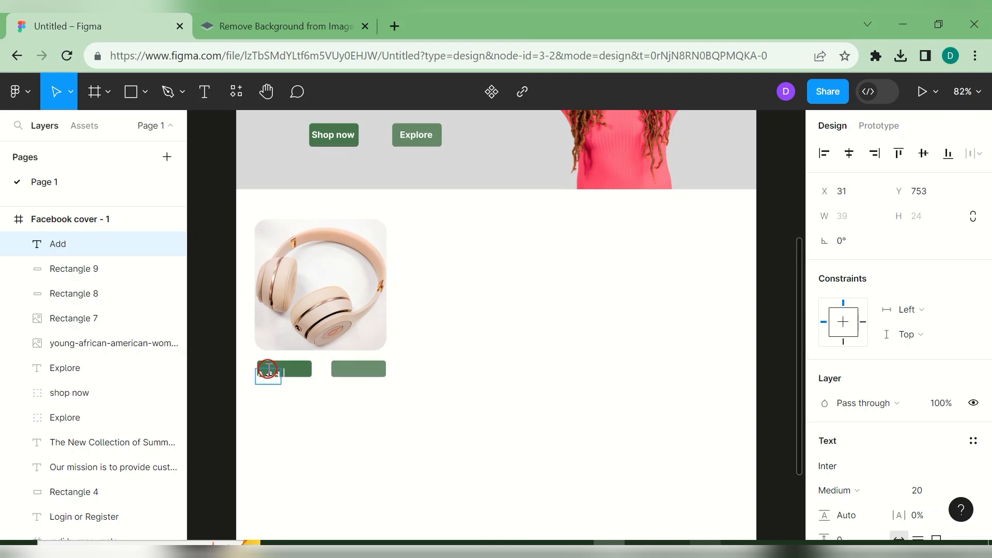
pyautogui.write(' to ca')
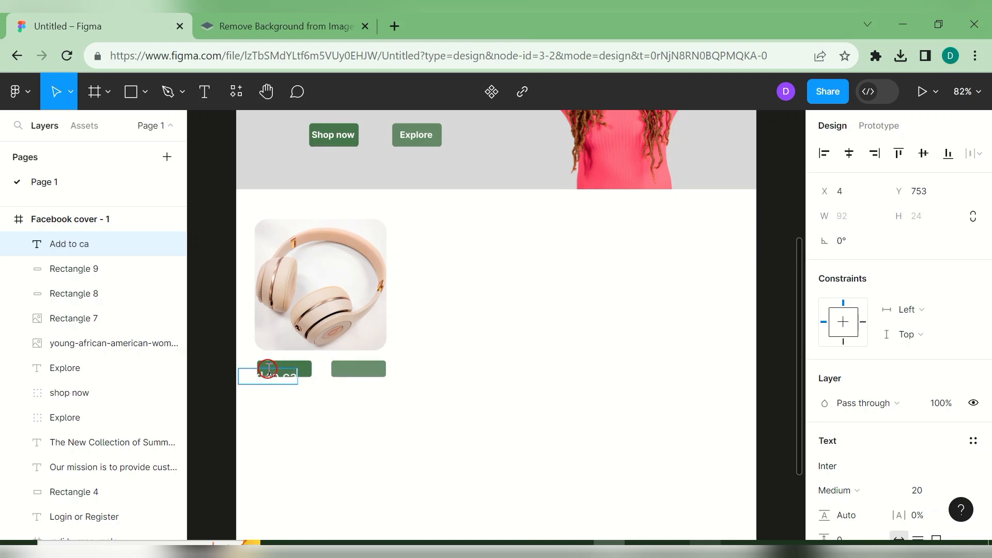
pyautogui.write('rt')
pyautogui.hotkey('ctrl', 'a')
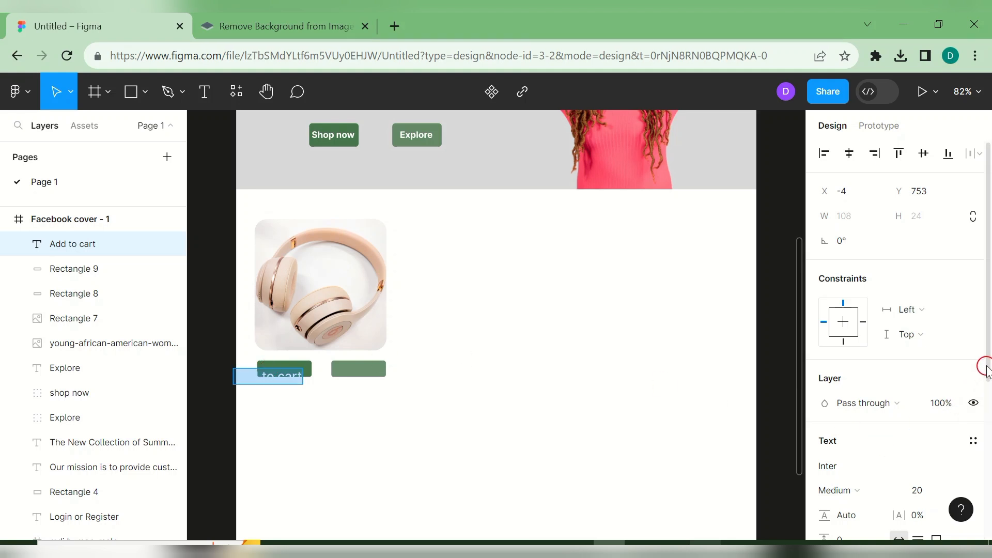
pyautogui.scroll(-3, 984, 402)
pyautogui.click(956, 341)
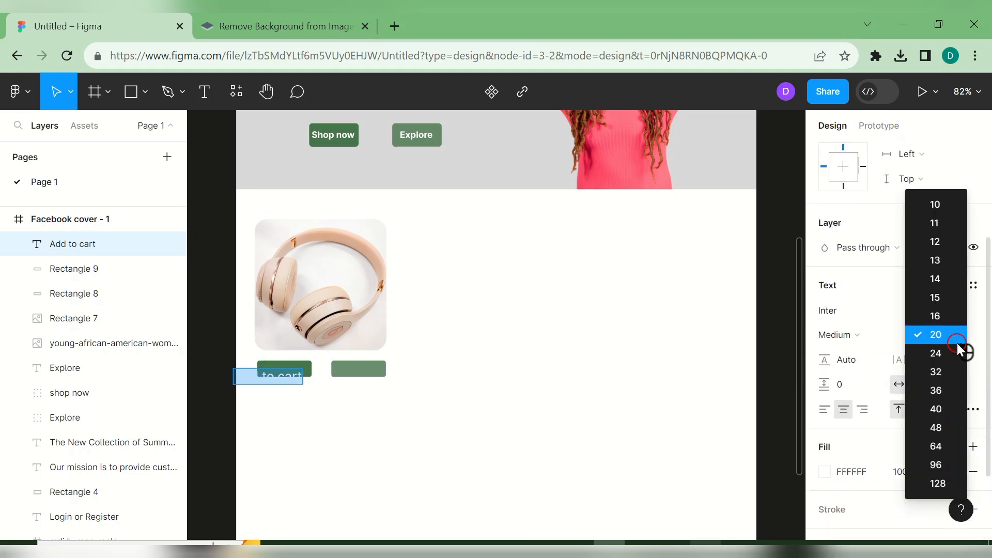
pyautogui.click(936, 243)
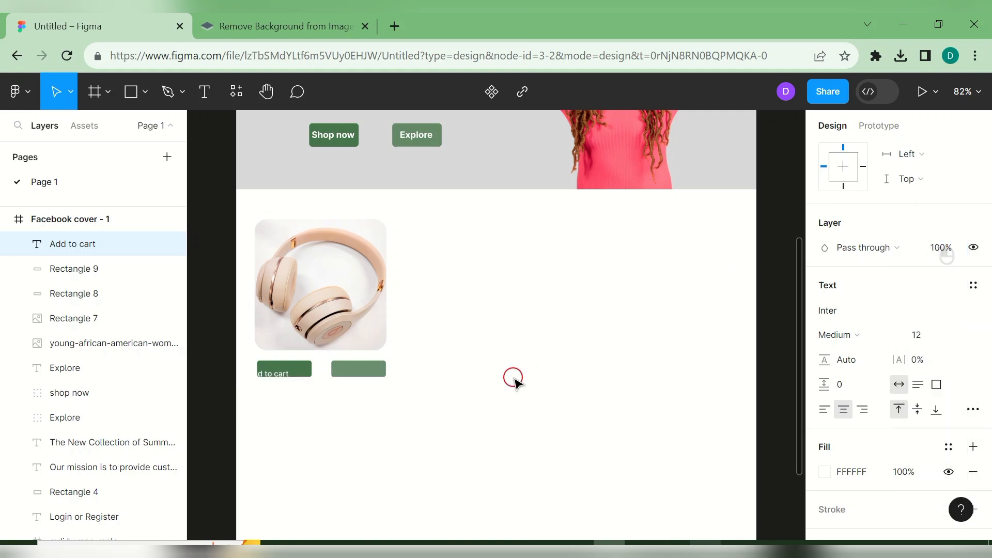
pyautogui.press('Escape')
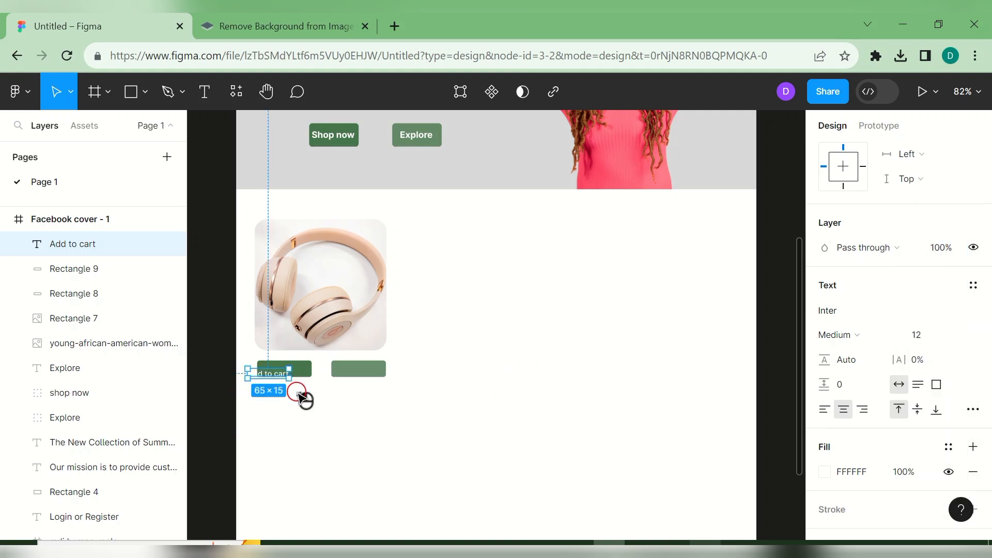
pyautogui.moveTo(281, 370); pyautogui.dragTo(294, 370)
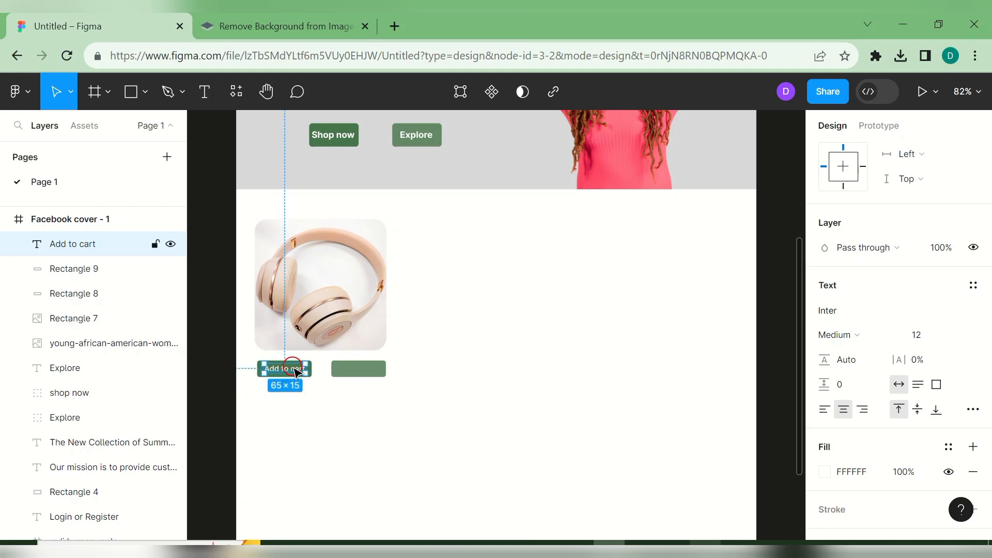
# - Copy the label onto the right button and change it to 'Quick View'
pyautogui.hotkey('ctrl', 'd')
pyautogui.moveTo(294, 370); pyautogui.dragTo(368, 372)
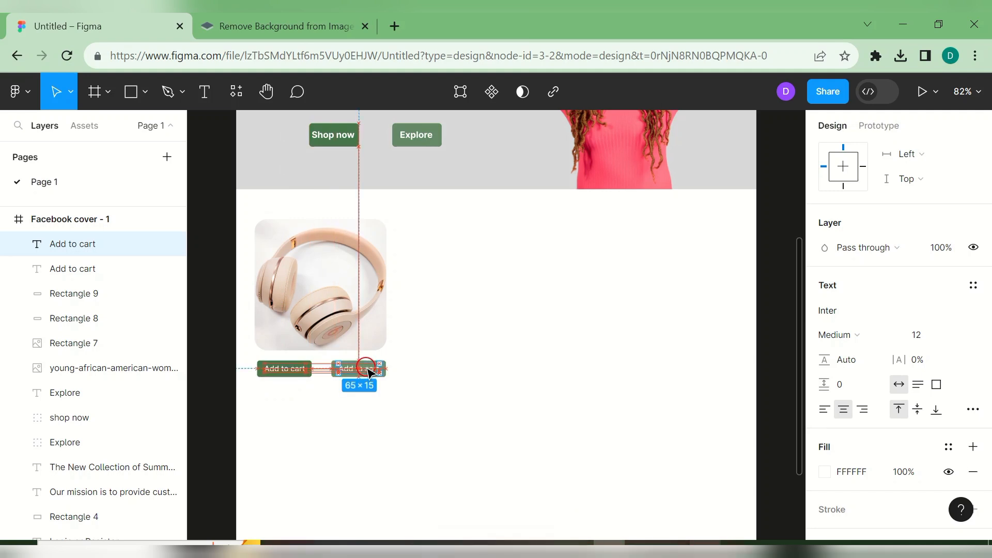
pyautogui.doubleClick(369, 371)
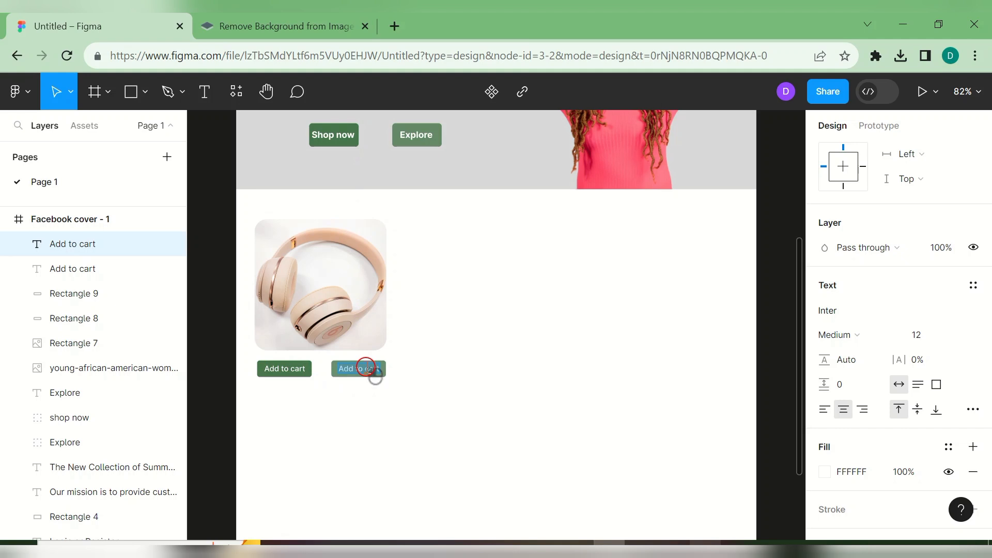
pyautogui.write('Quick View')
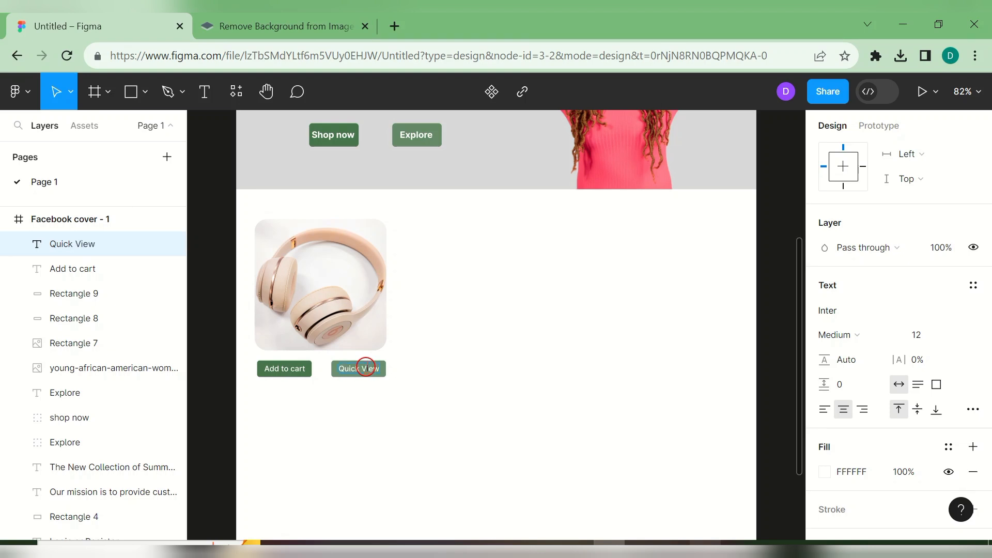
pyautogui.click(482, 391)
pyautogui.click(483, 391)
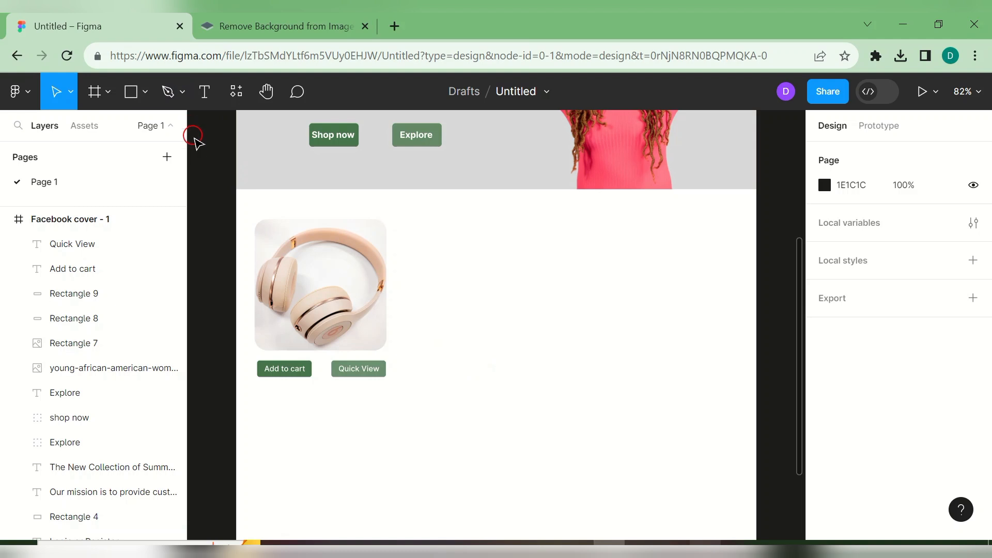
pyautogui.click(307, 377)
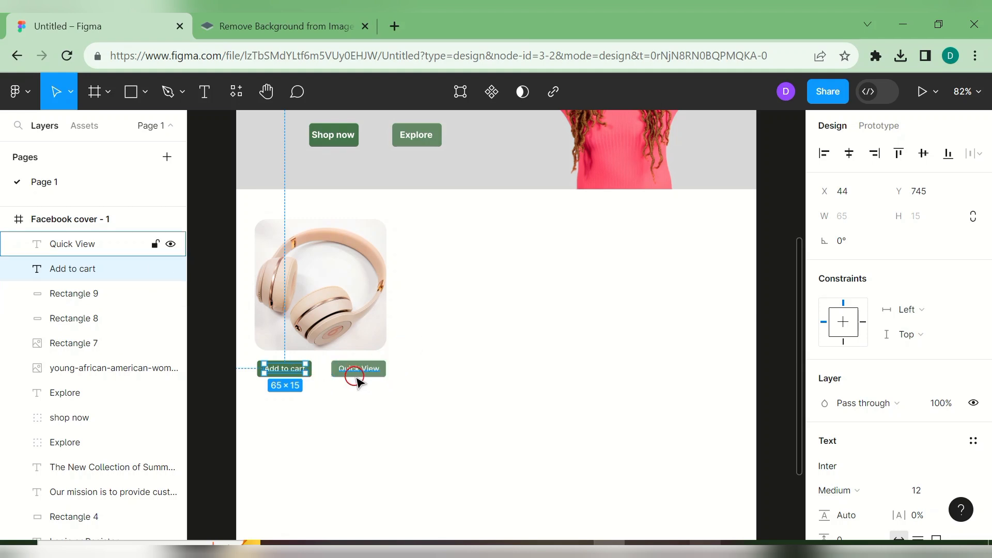
pyautogui.click(381, 377)
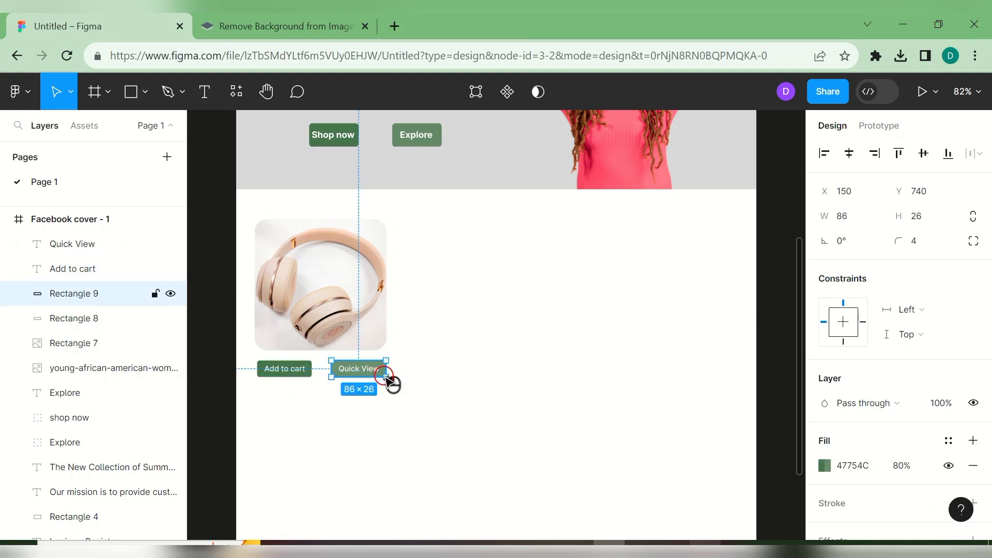
# - Copy the green button background and the Add to cart label onto the headphone image's bottom edge
pyautogui.hotkey('ctrl', 'd')
pyautogui.moveTo(384, 378); pyautogui.dragTo(341, 350)
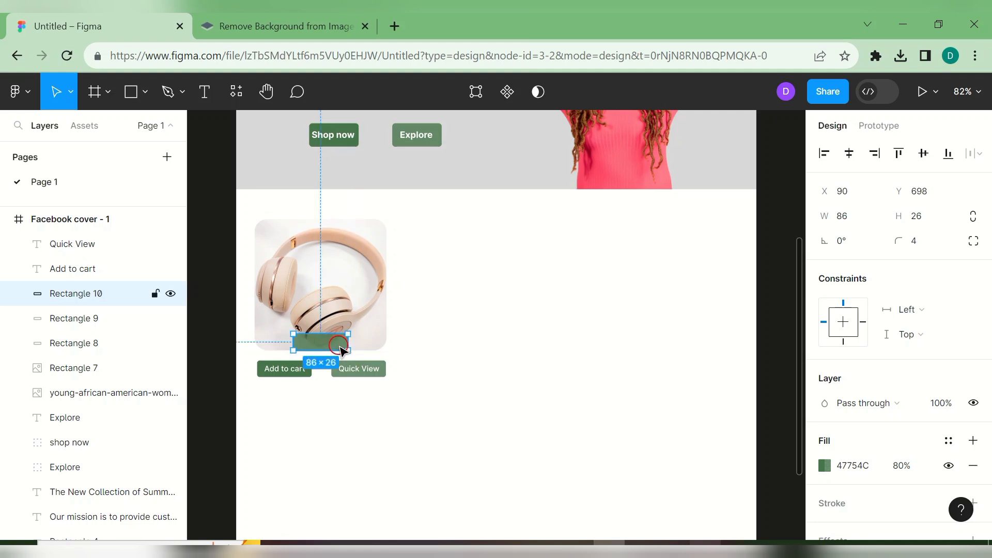
pyautogui.click(296, 370)
pyautogui.hotkey('ctrl', 'd')
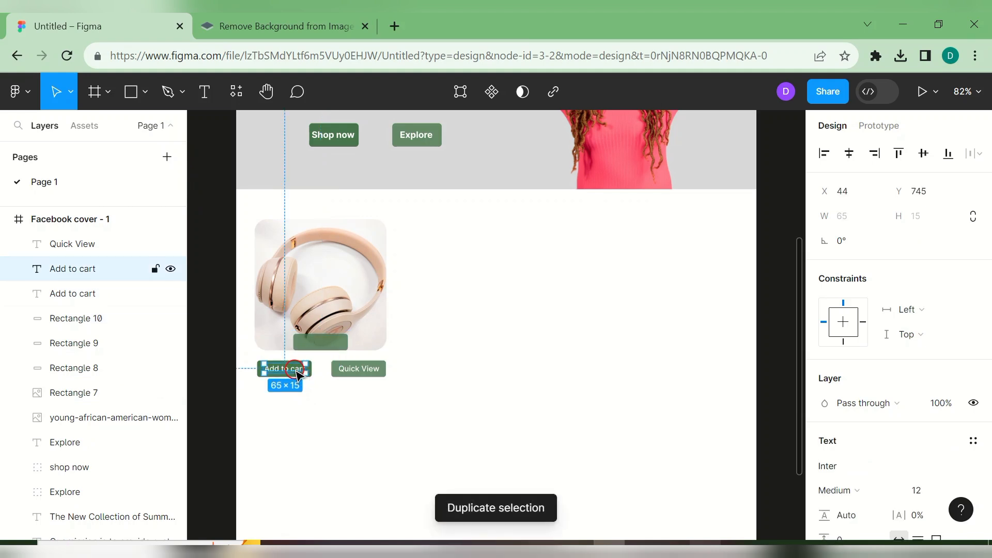
pyautogui.moveTo(296, 370); pyautogui.dragTo(337, 352)
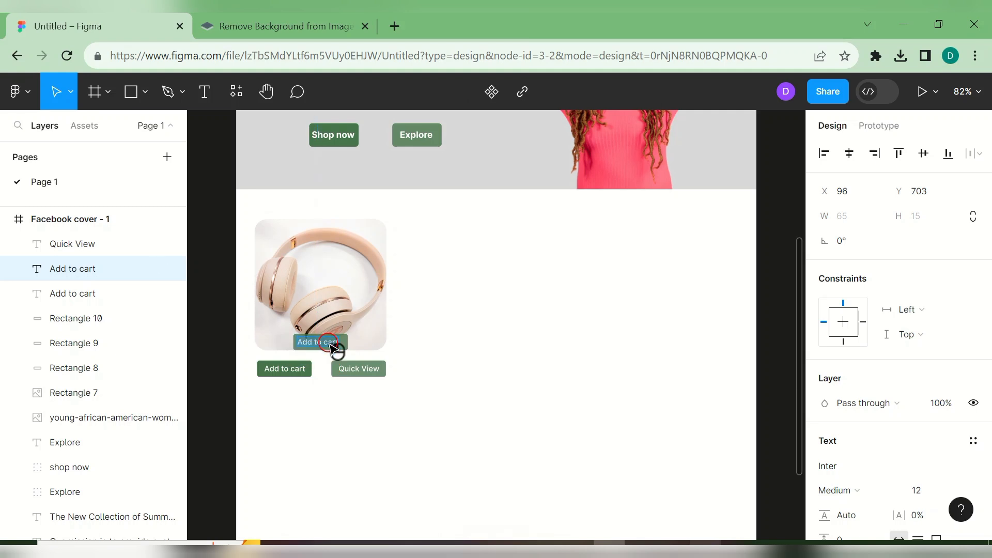
# - Change the copied label to 'Ear Phone' in bold
pyautogui.write('Ear P')
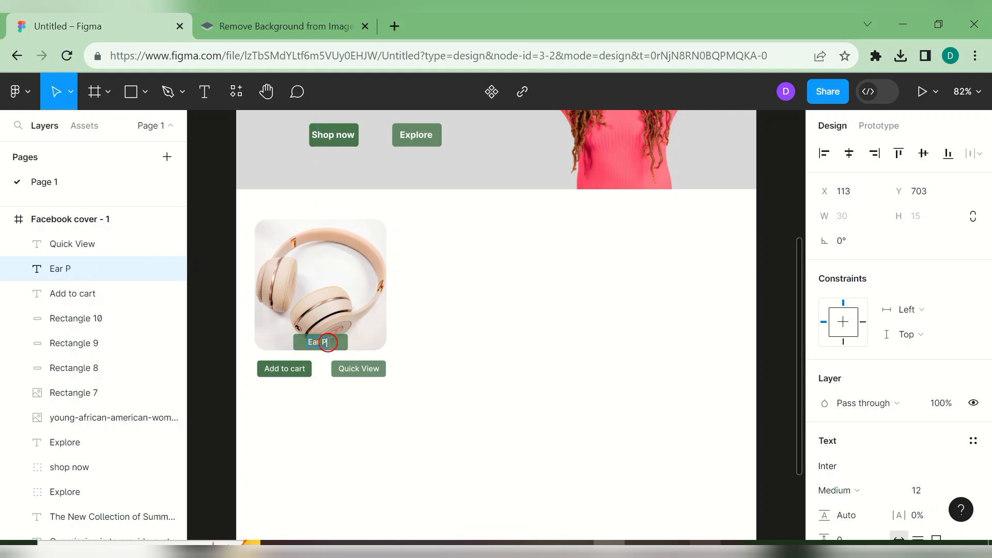
pyautogui.write('hone')
pyautogui.moveTo(301, 342); pyautogui.dragTo(350, 345)
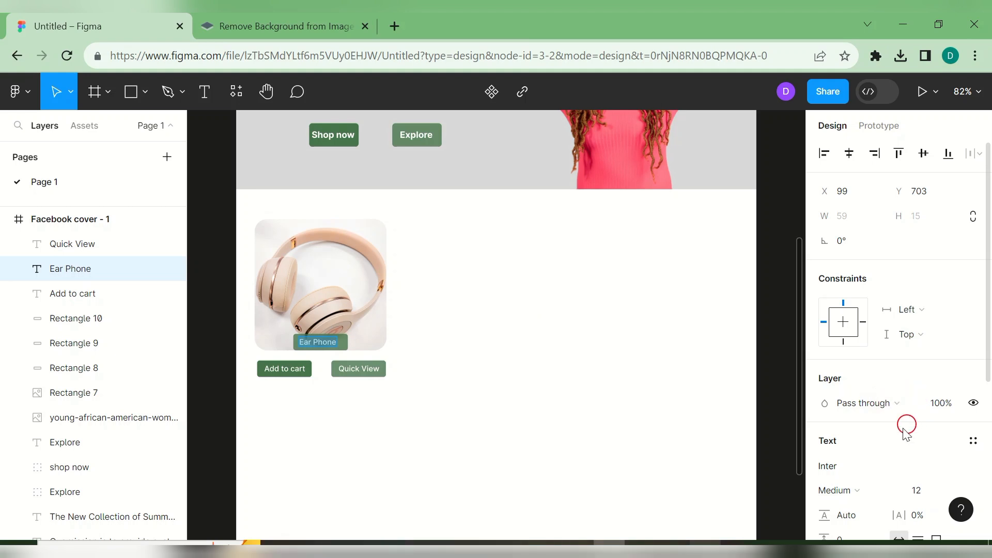
pyautogui.click(894, 488)
pyautogui.click(862, 268)
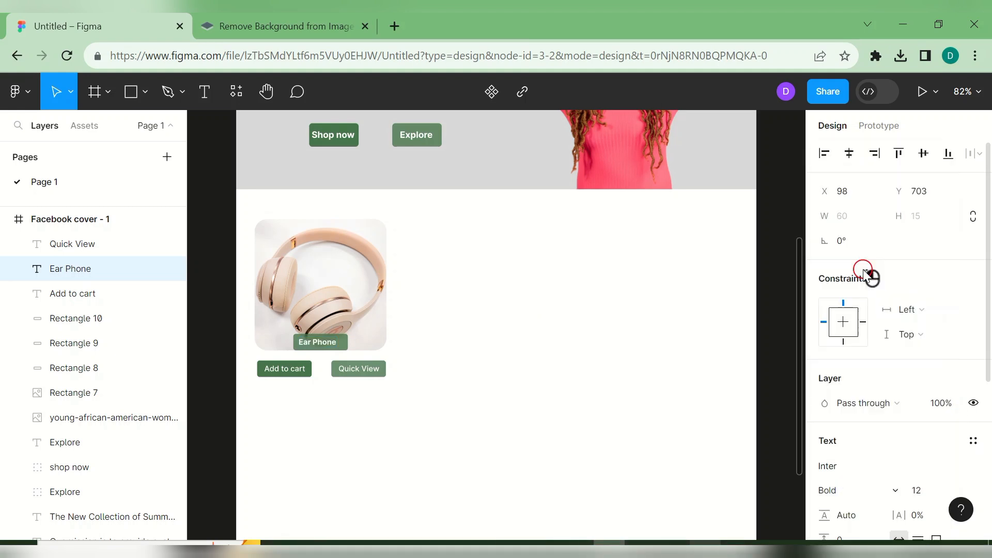
pyautogui.press('Escape')
pyautogui.click(594, 360)
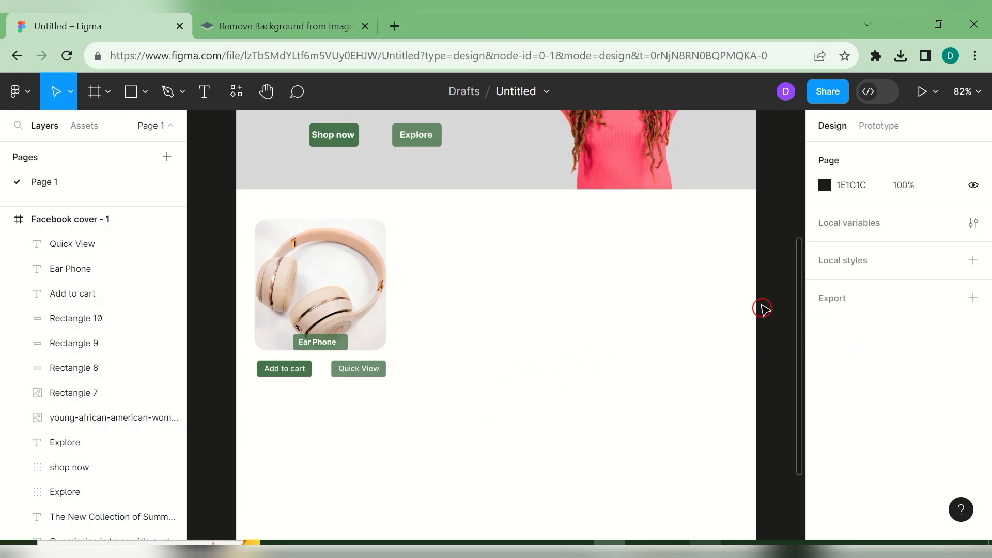
# - Nudge the search bar's outline rectangle up and right to X 78, Y 4 around the search field
pyautogui.moveTo(799, 304); pyautogui.dragTo(768, 142)
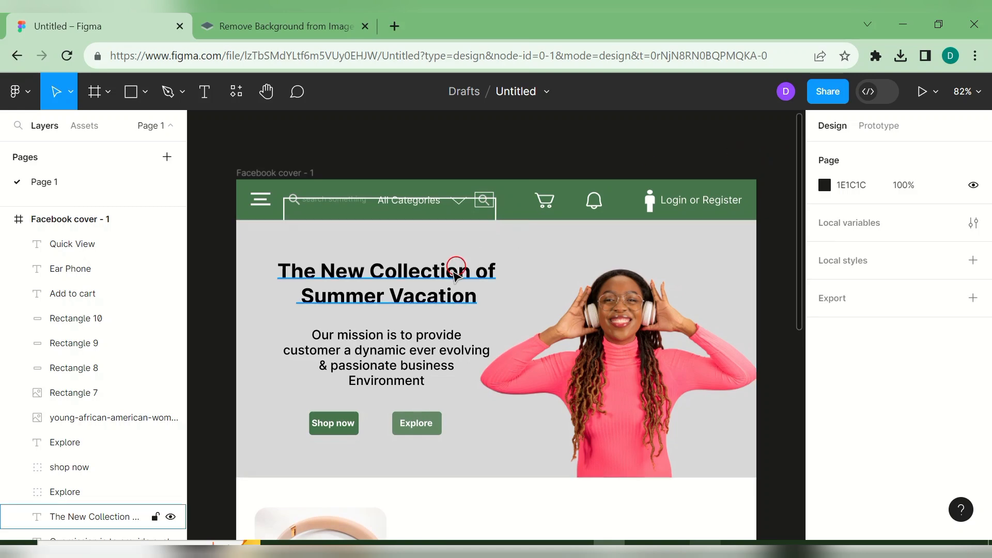
pyautogui.click(398, 212)
pyautogui.moveTo(399, 212); pyautogui.dragTo(402, 209)
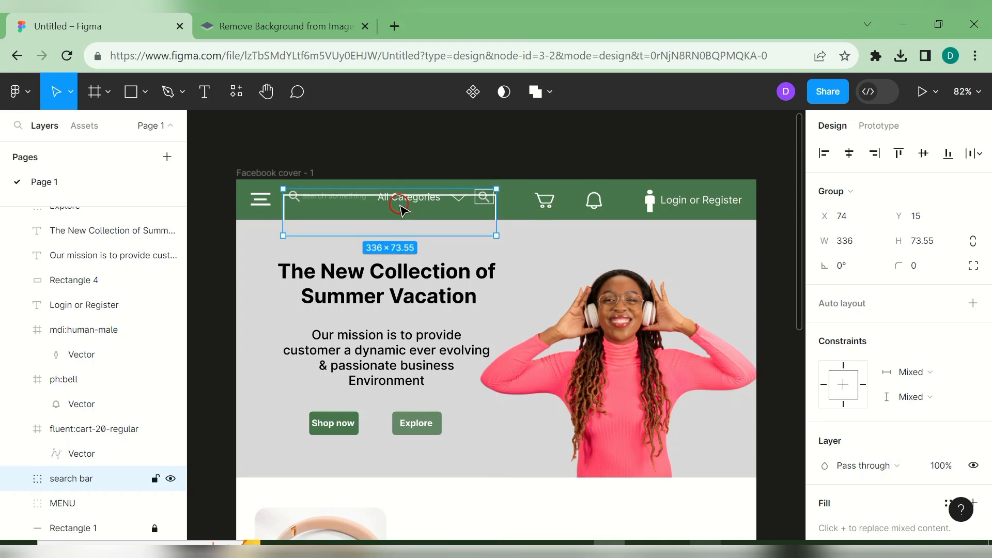
pyautogui.doubleClick(371, 195)
pyautogui.moveTo(374, 206)
pyautogui.mouseDown()
pyautogui.moveTo(375, 184)
pyautogui.moveTo(375, 205)
pyautogui.mouseUp()
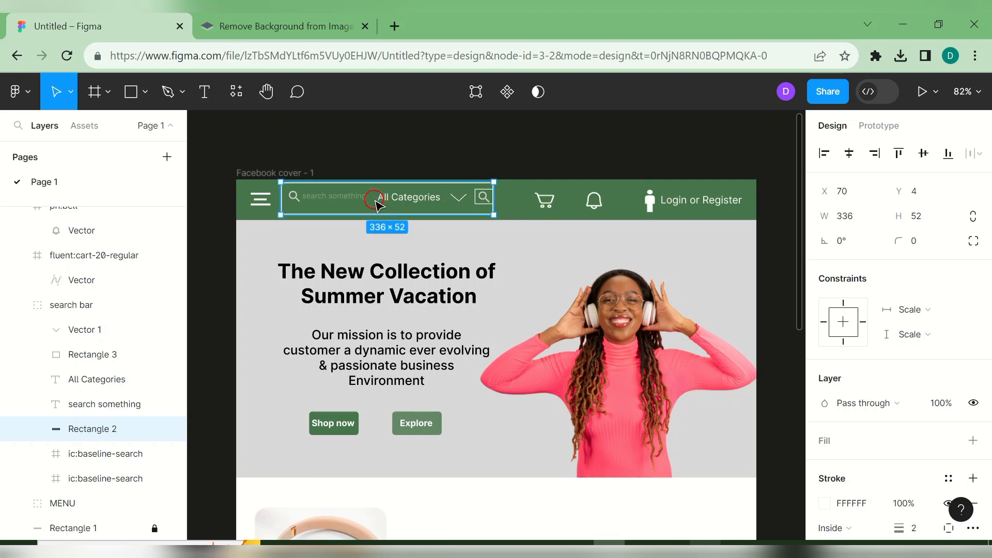
pyautogui.click(515, 154)
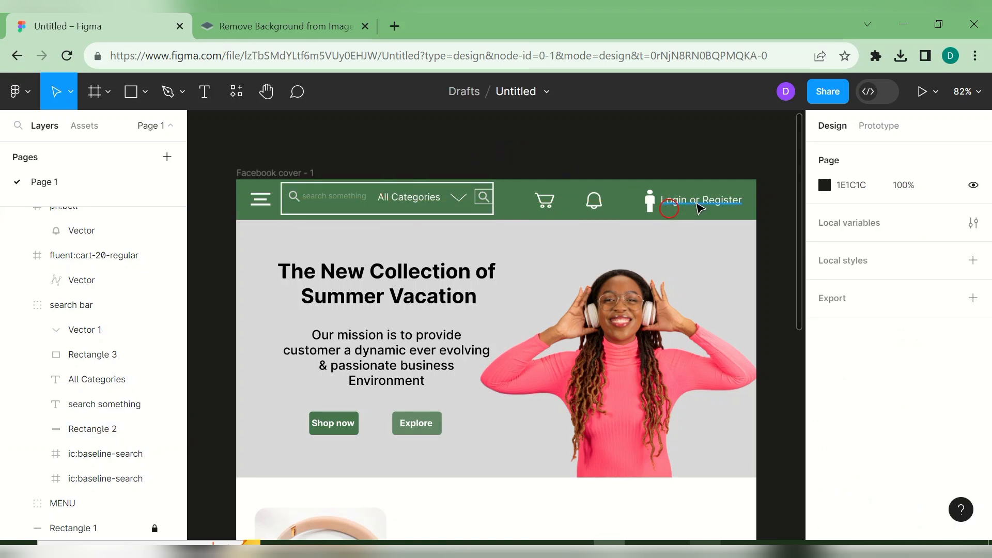
pyautogui.click(442, 212)
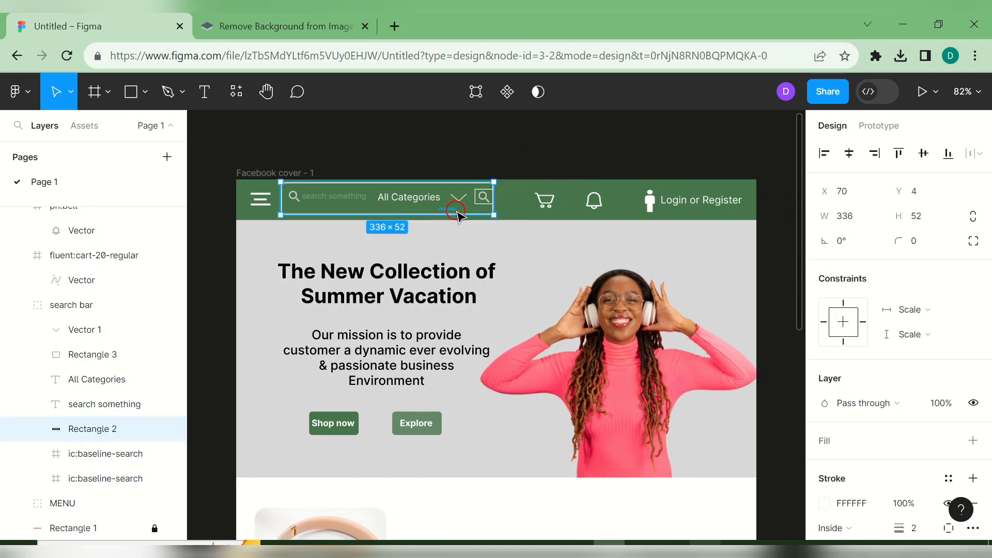
pyautogui.moveTo(445, 212); pyautogui.dragTo(448, 213)
pyautogui.moveTo(447, 212); pyautogui.dragTo(449, 213)
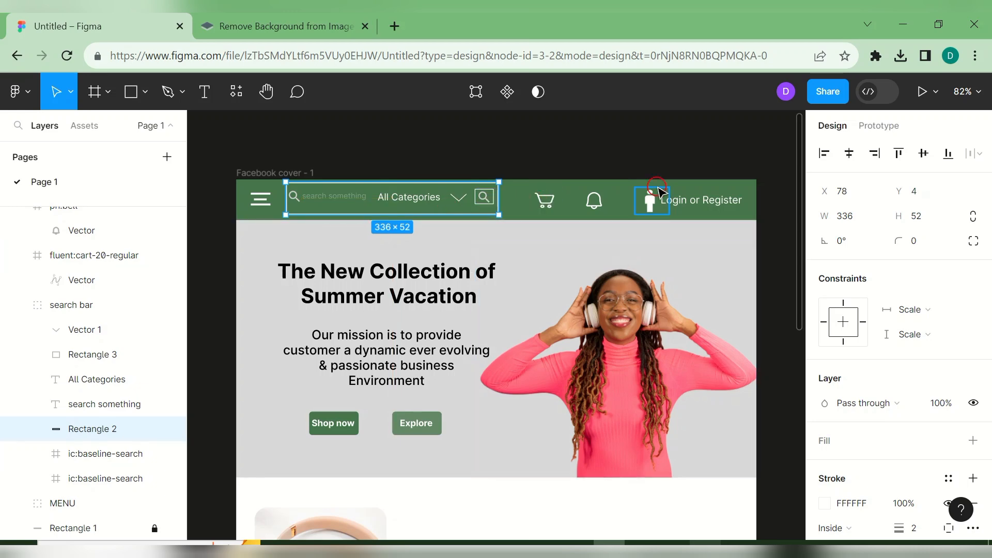
pyautogui.click(467, 442)
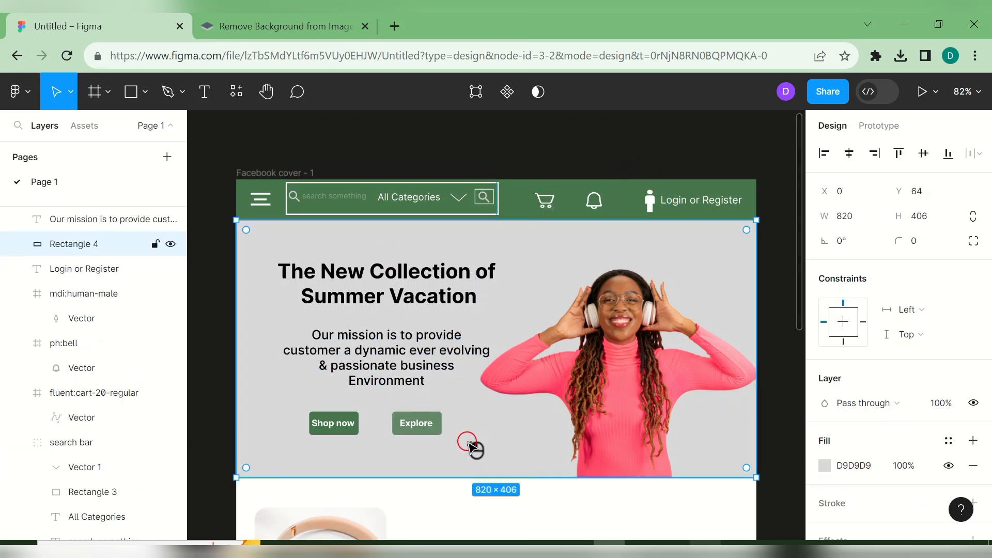
pyautogui.click(762, 158)
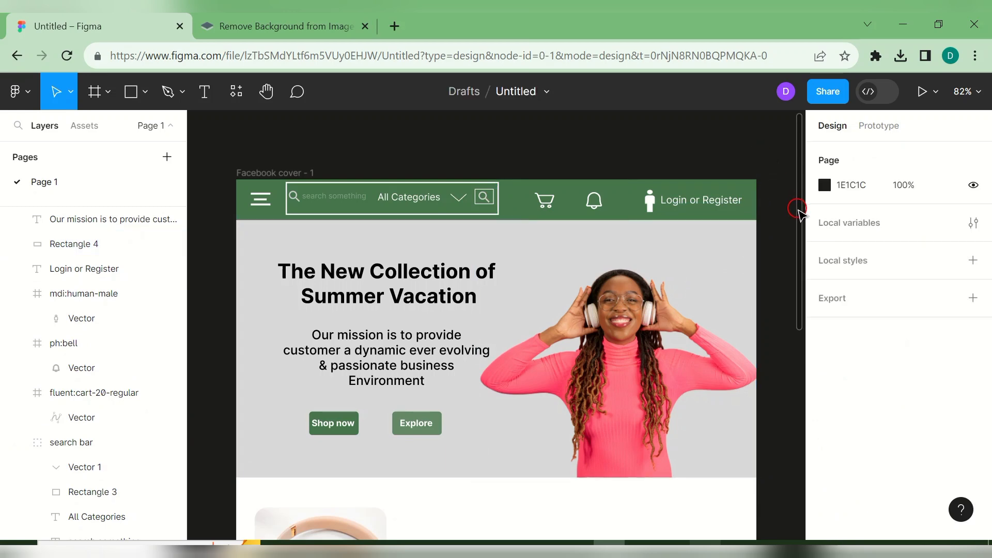
# - Move the Ear Phone text over its green background
pyautogui.moveTo(798, 212); pyautogui.dragTo(842, 381)
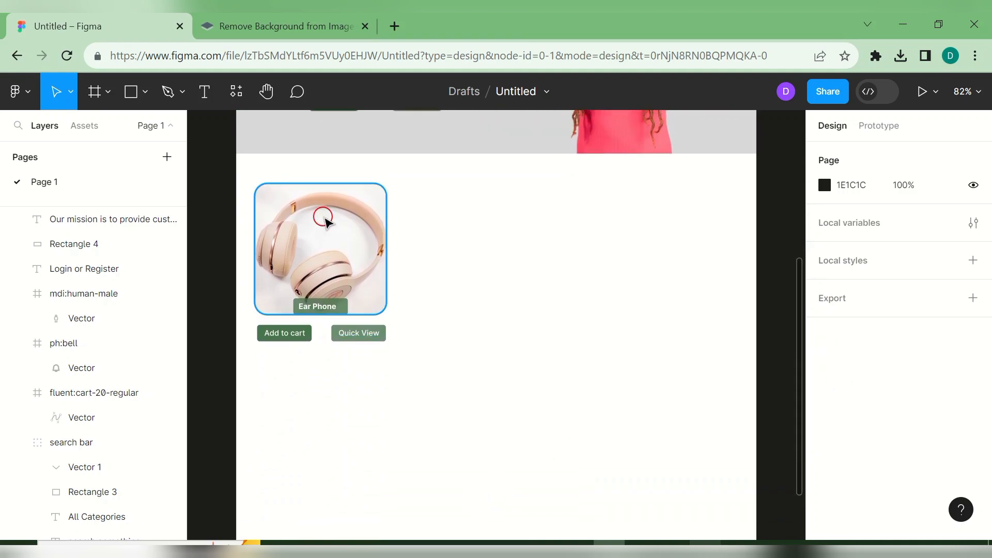
pyautogui.moveTo(331, 309); pyautogui.dragTo(332, 310)
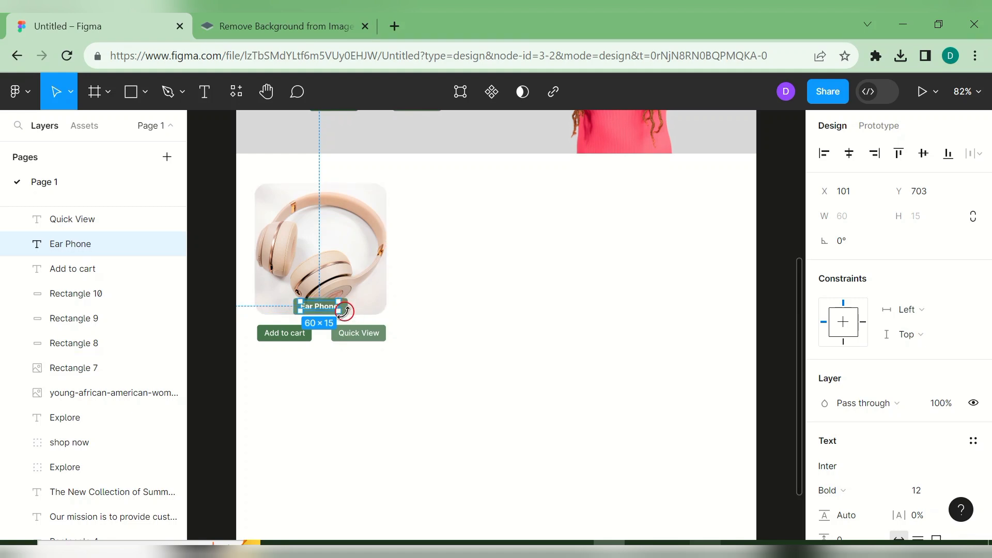
pyautogui.click(403, 320)
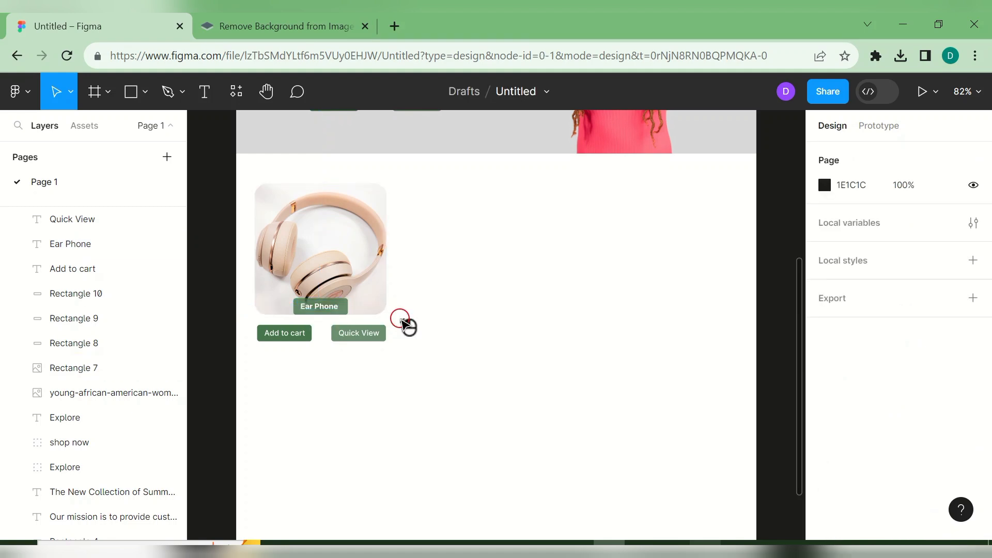
# - Group the green background, position it at X 90, Y 698, and select it with the text
pyautogui.click(349, 309)
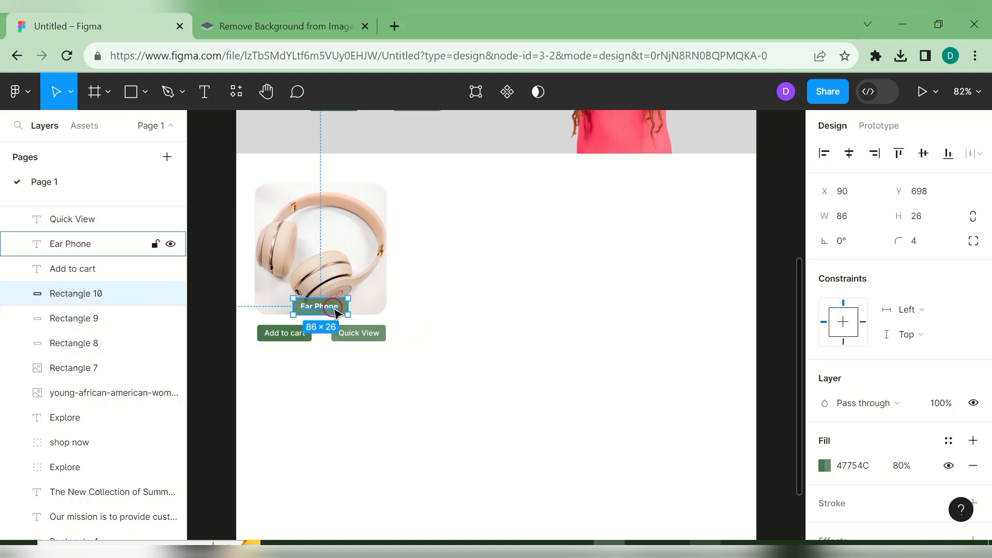
pyautogui.hotkey('ctrl', 'g')
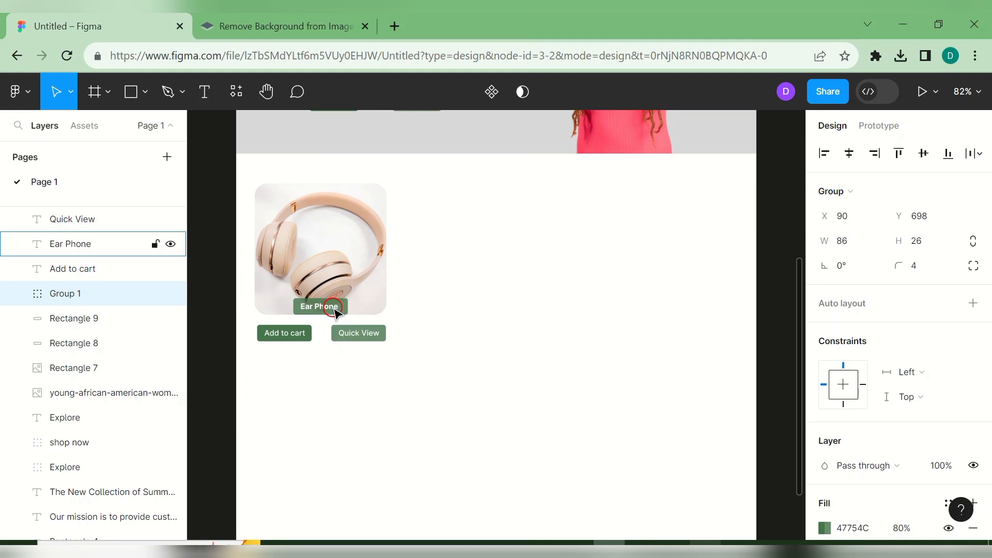
pyautogui.moveTo(335, 312); pyautogui.dragTo(335, 313)
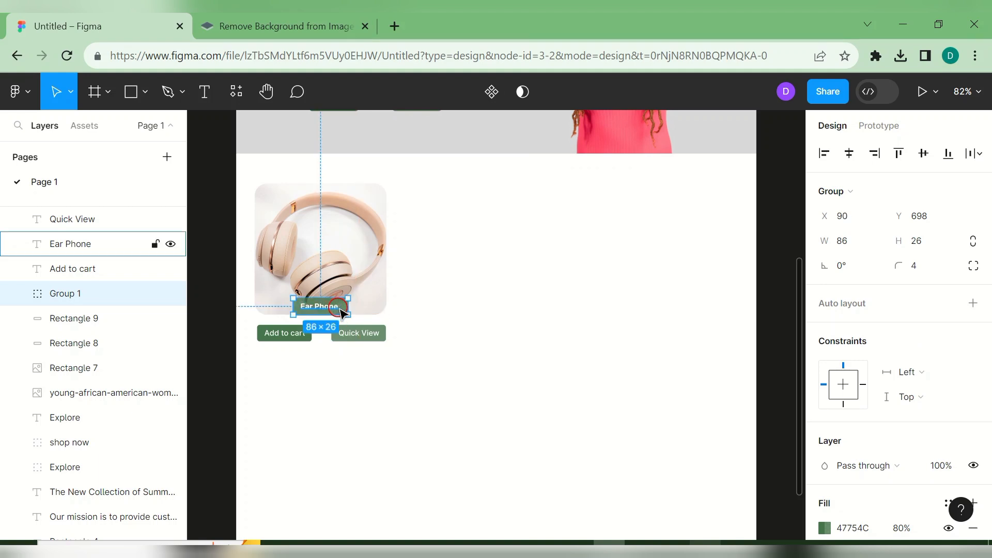
pyautogui.click(426, 305)
pyautogui.moveTo(349, 314)
pyautogui.mouseDown()
pyautogui.moveTo(359, 313)
pyautogui.moveTo(343, 317)
pyautogui.mouseUp()
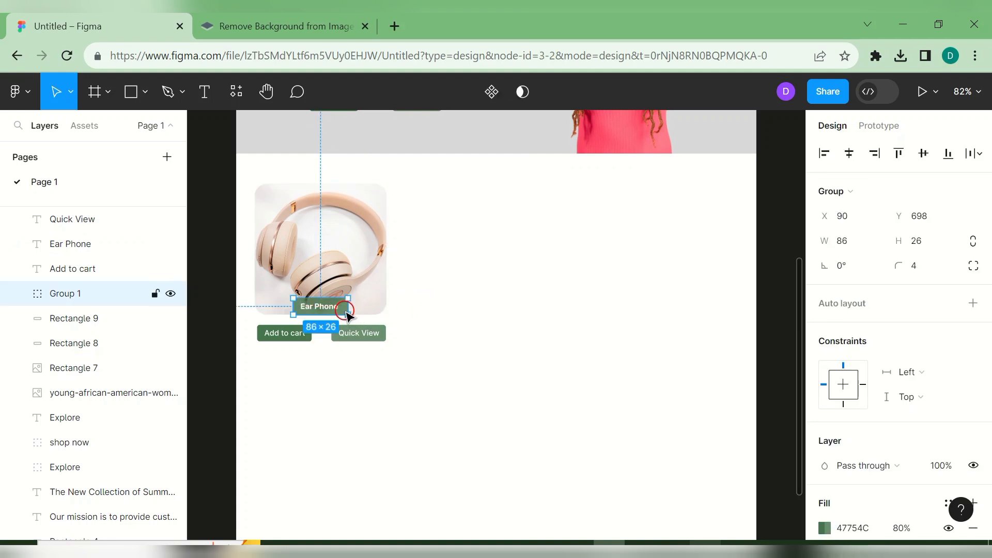
pyautogui.click(430, 298)
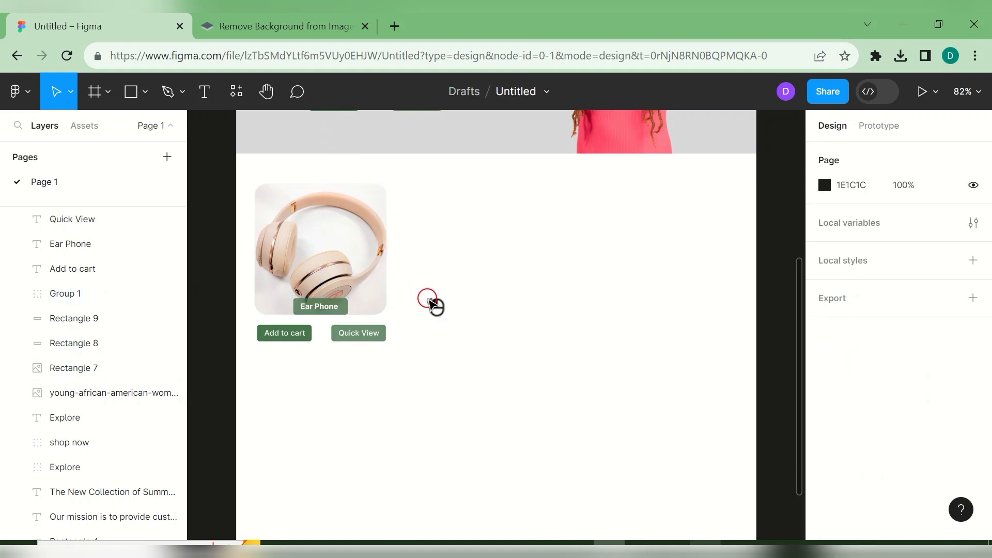
pyautogui.click(349, 312)
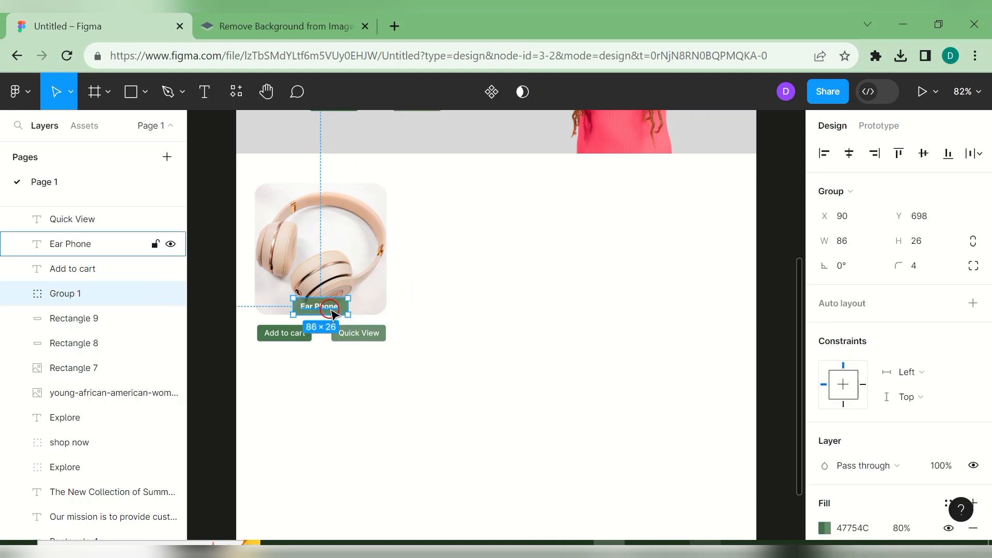
pyautogui.keyDown('shift'); pyautogui.click(333, 313); pyautogui.keyUp('shift')
# - Group the Ear Phone text with its background and move the tag to X 29, Y 517
pyautogui.rightClick(331, 309)
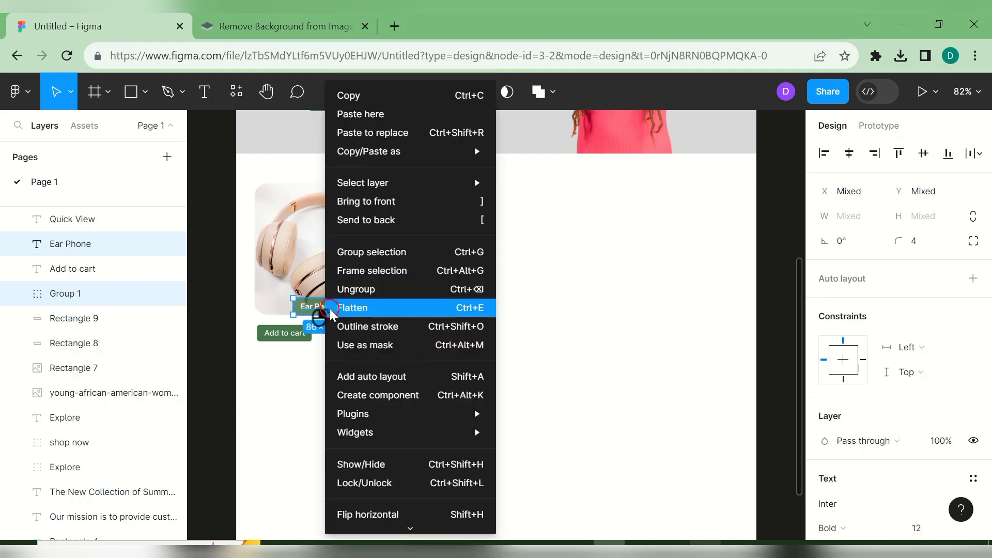
pyautogui.click(387, 255)
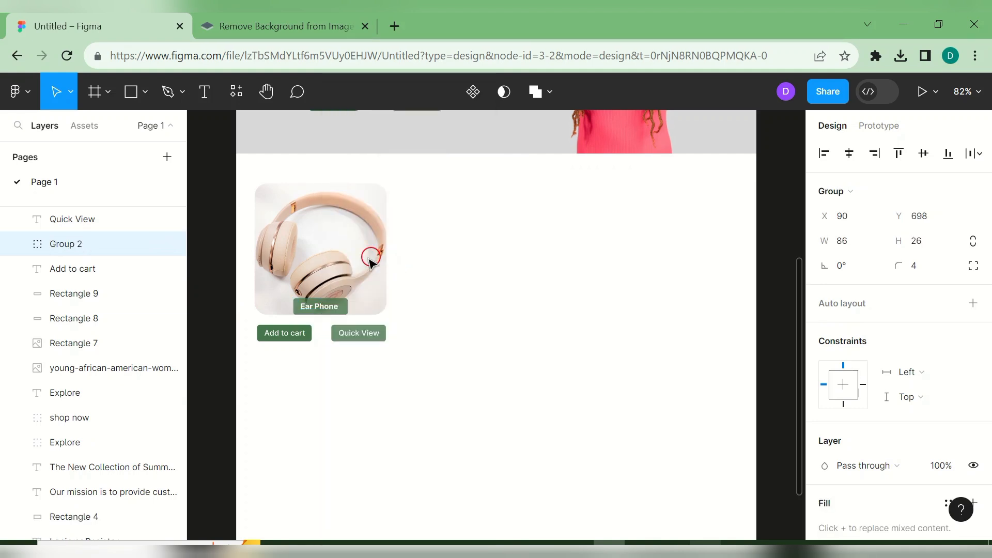
pyautogui.click(333, 304)
pyautogui.moveTo(342, 306); pyautogui.dragTo(302, 195)
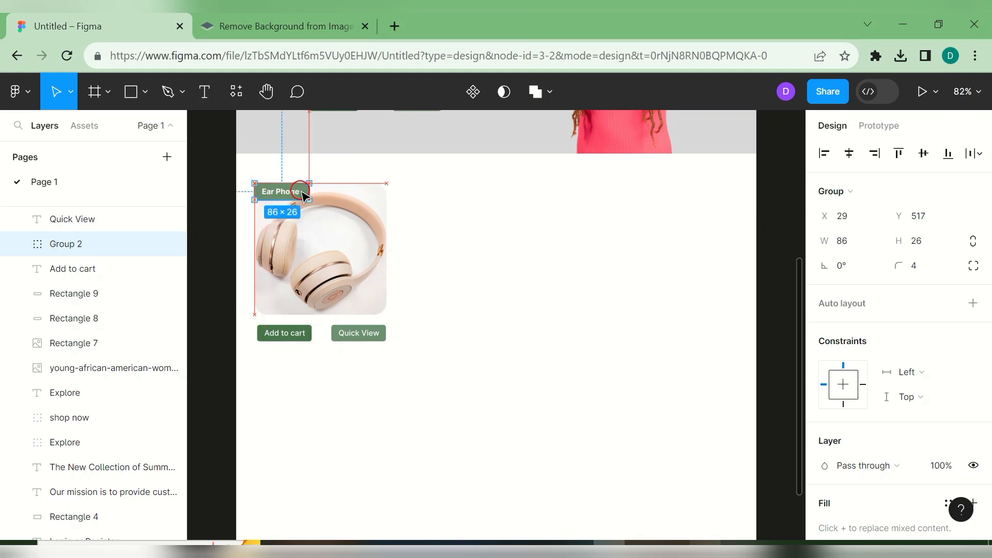
pyautogui.click(566, 275)
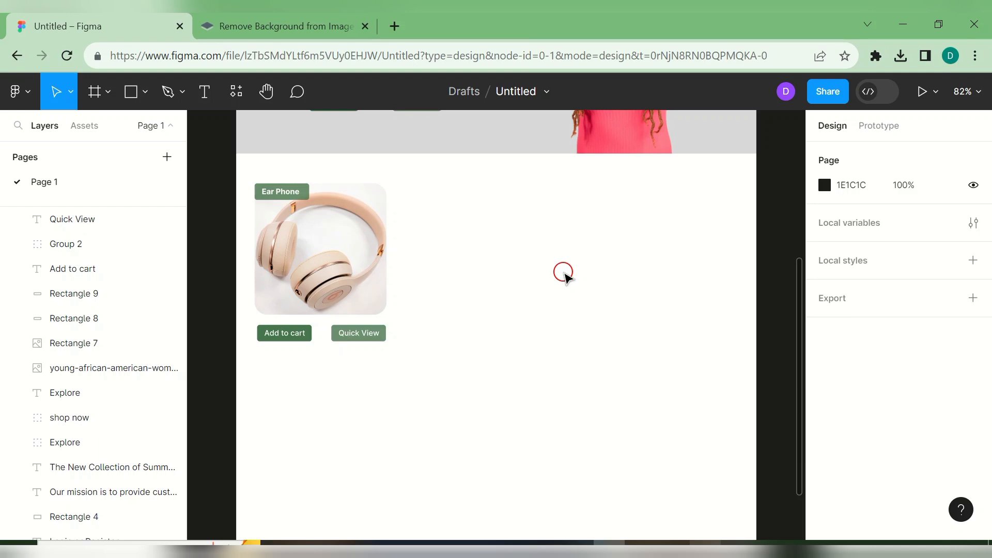
# - Duplicate the headphone image twice into an evenly spaced row of three
pyautogui.click(386, 295)
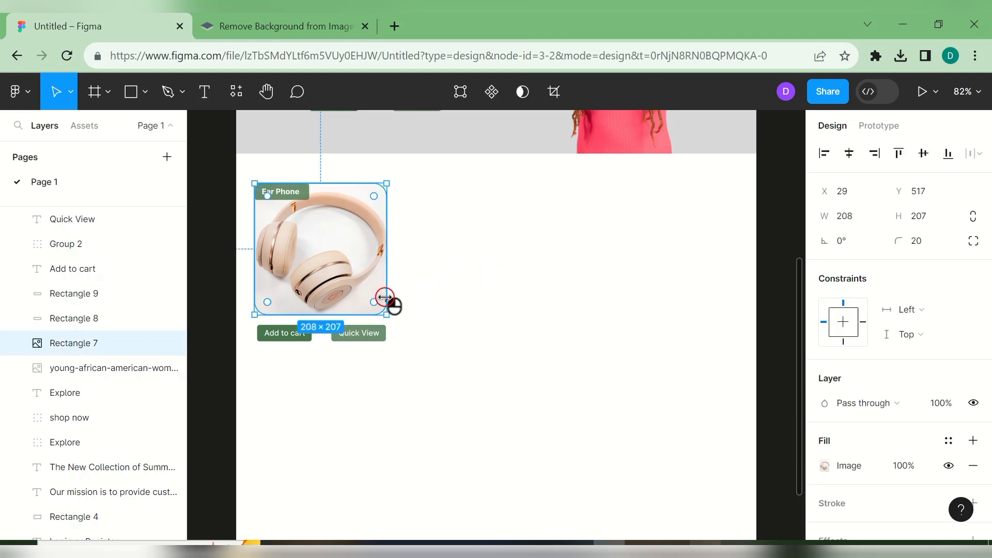
pyautogui.hotkey('ctrl', 'd')
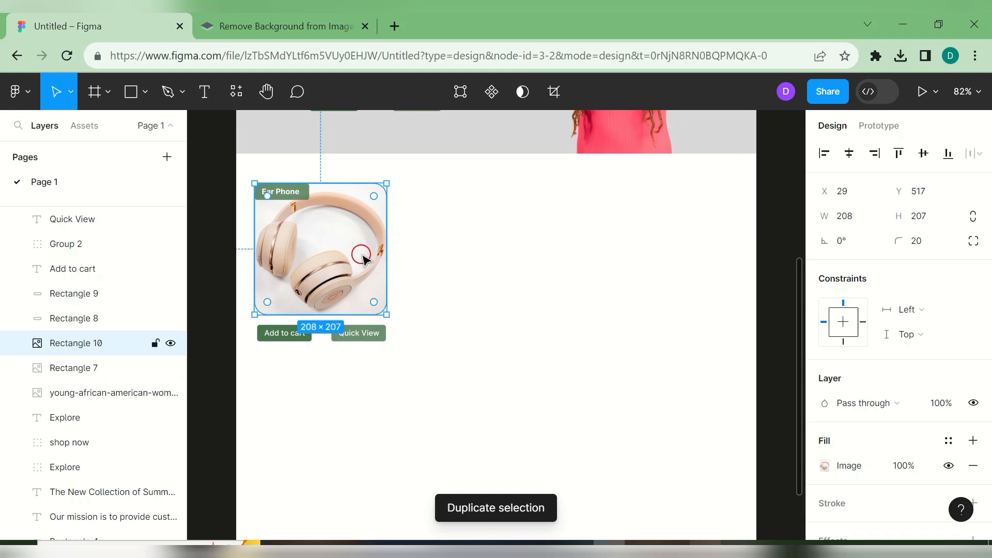
pyautogui.moveTo(363, 258); pyautogui.dragTo(537, 253)
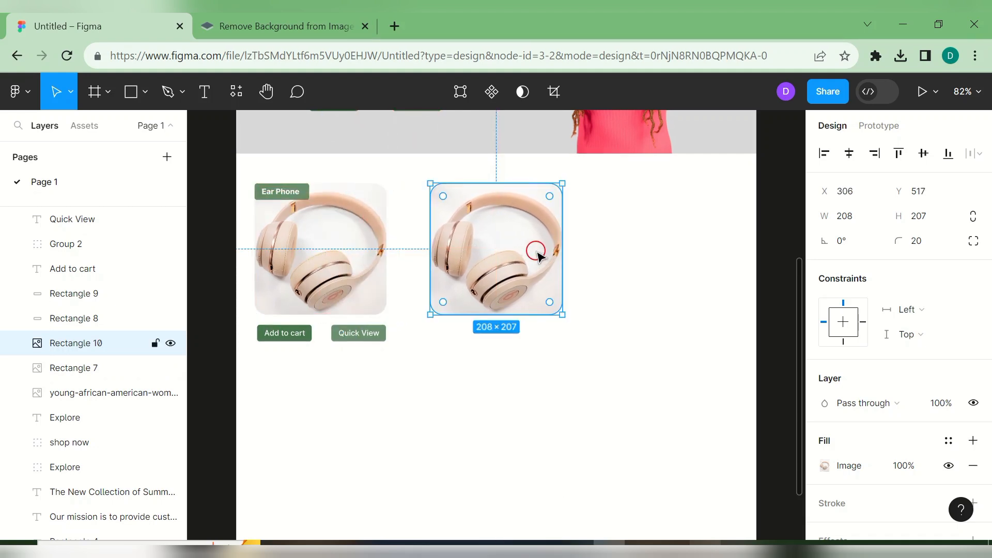
pyautogui.hotkey('ctrl', 'd')
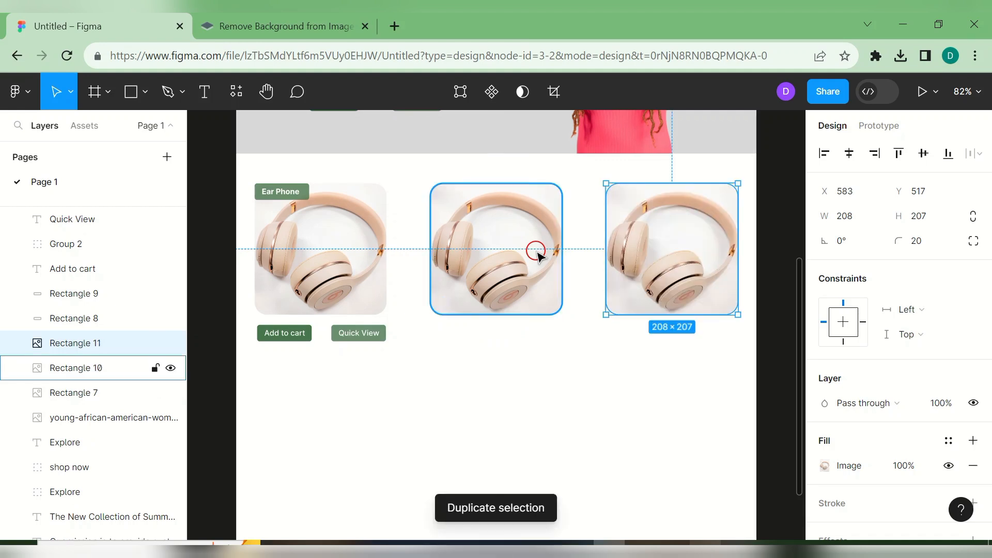
pyautogui.click(536, 252)
pyautogui.moveTo(532, 254); pyautogui.dragTo(532, 255)
pyautogui.click(550, 366)
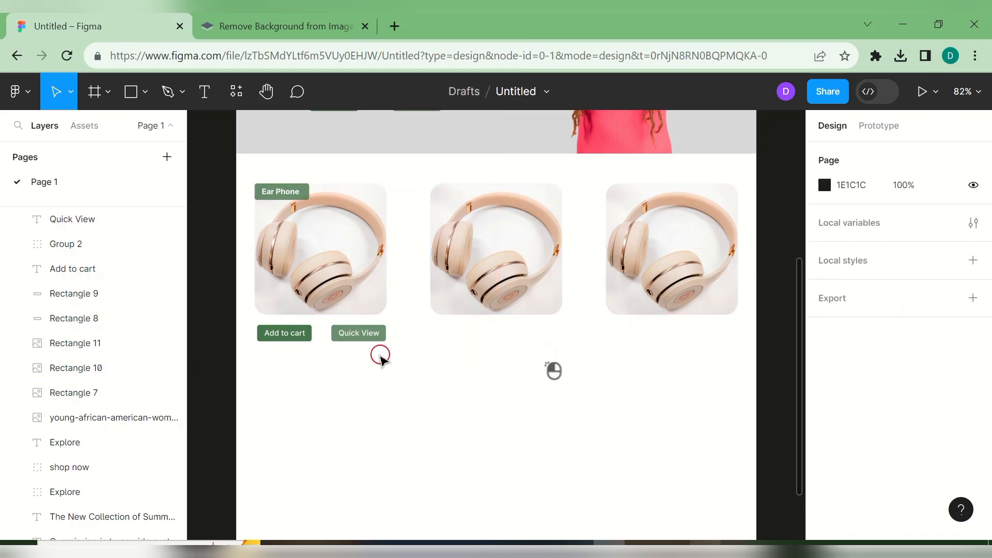
# - Stack two copies of the third headphone image below it
pyautogui.click(691, 258)
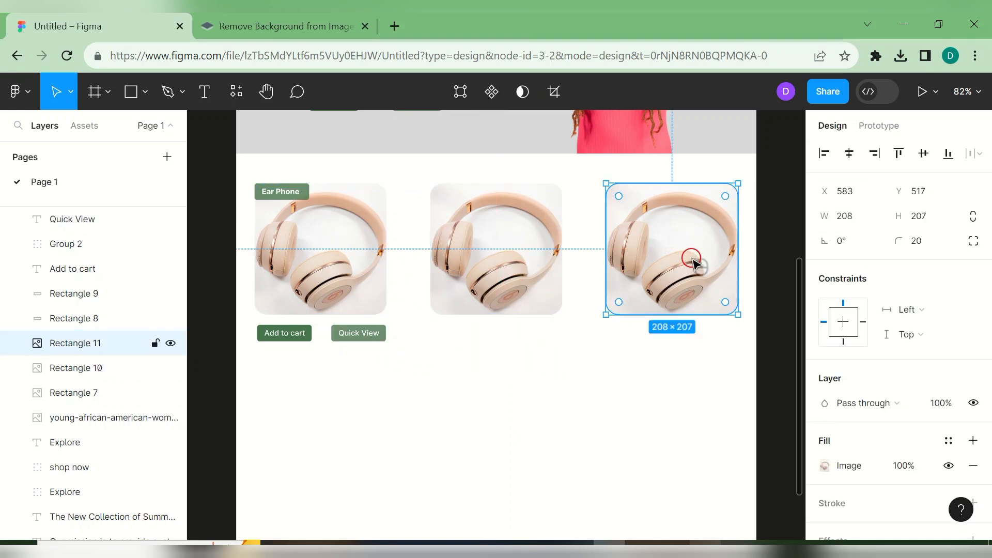
pyautogui.hotkey('ctrl', 'd')
pyautogui.moveTo(692, 258); pyautogui.dragTo(690, 425)
pyautogui.hotkey('ctrl', 'd')
pyautogui.scroll(-3, 690, 425)
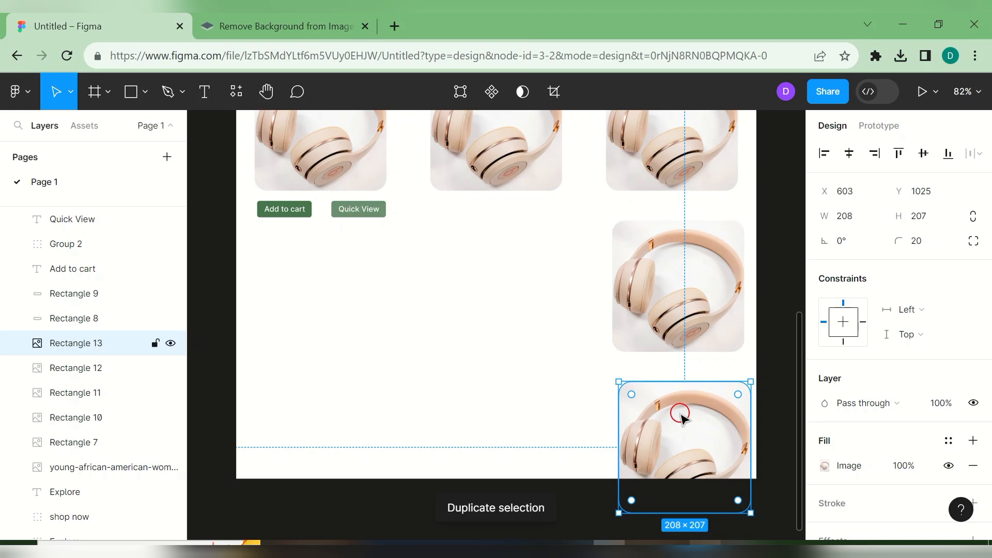
# - Extend the Facebook cover - 1 frame downward to 820 × 1404
pyautogui.click(537, 480)
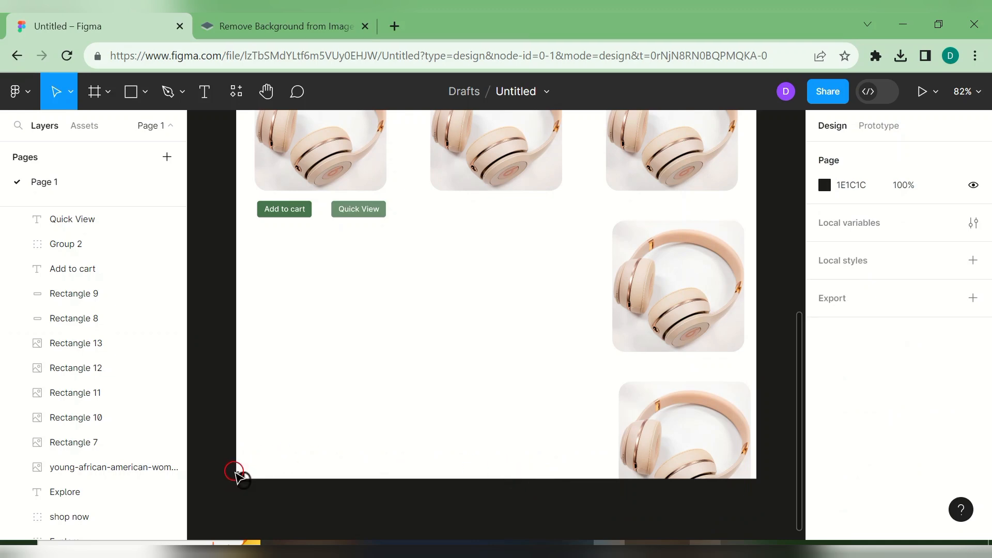
pyautogui.moveTo(799, 426); pyautogui.dragTo(796, 209)
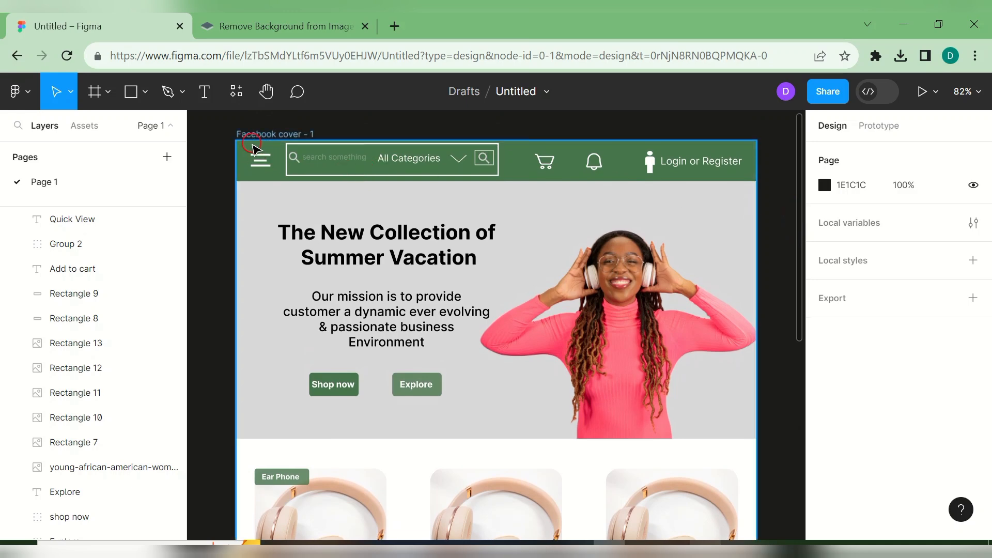
pyautogui.click(258, 135)
pyautogui.moveTo(799, 288); pyautogui.dragTo(864, 517)
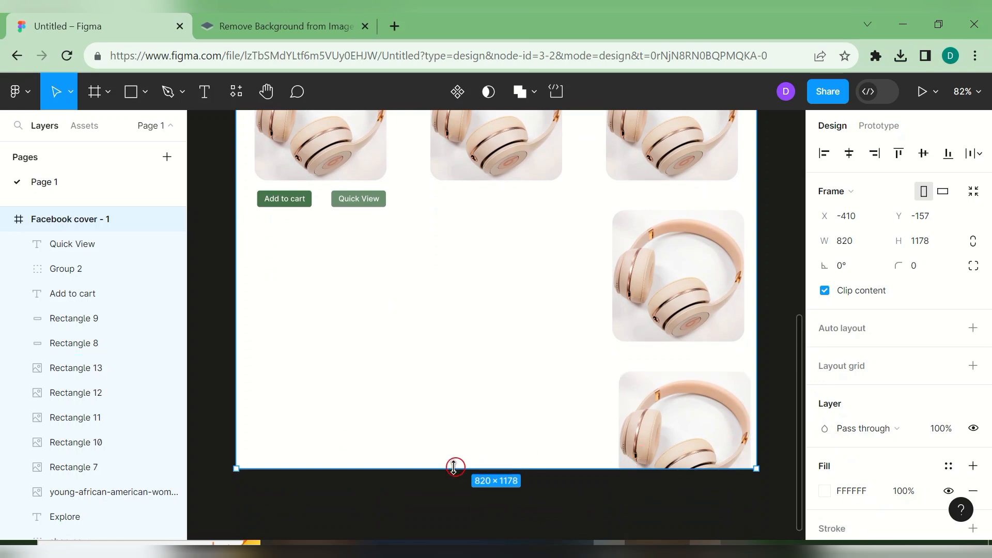
pyautogui.moveTo(481, 468); pyautogui.dragTo(505, 380)
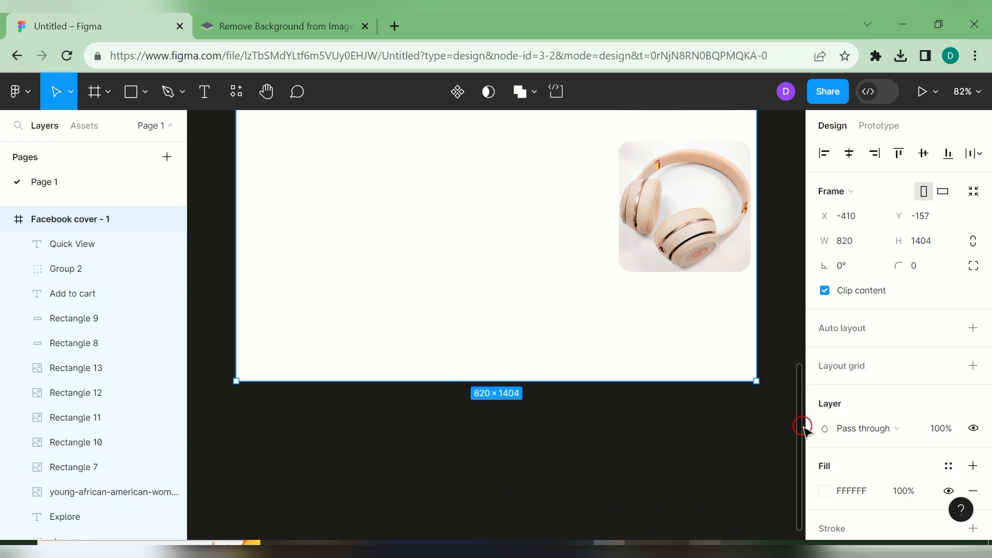
pyautogui.moveTo(797, 421); pyautogui.dragTo(830, 326)
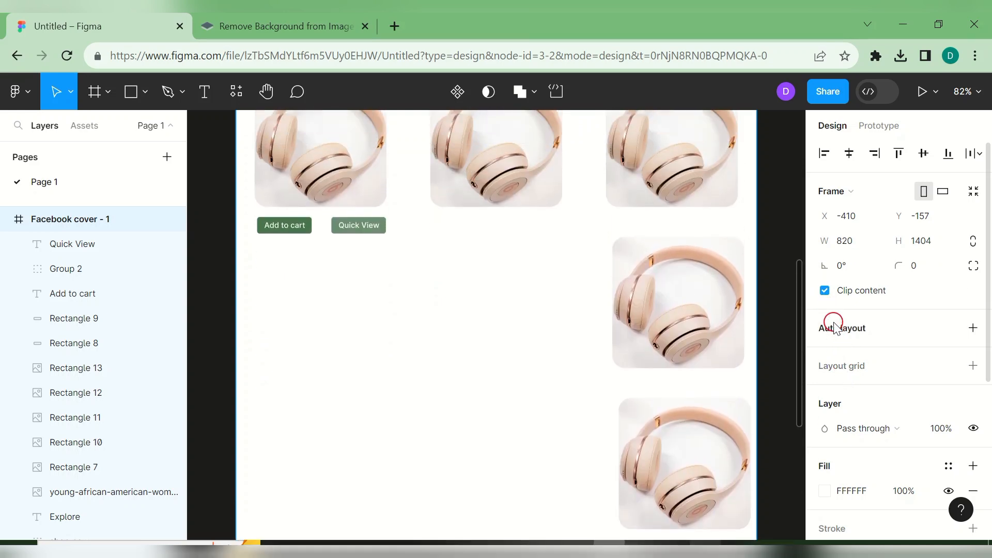
# - Arrange headphone images into row two's left, middle and right slots
pyautogui.click(686, 335)
pyautogui.hotkey('ctrl', 'd')
pyautogui.moveTo(686, 335); pyautogui.dragTo(323, 343)
pyautogui.click(661, 311)
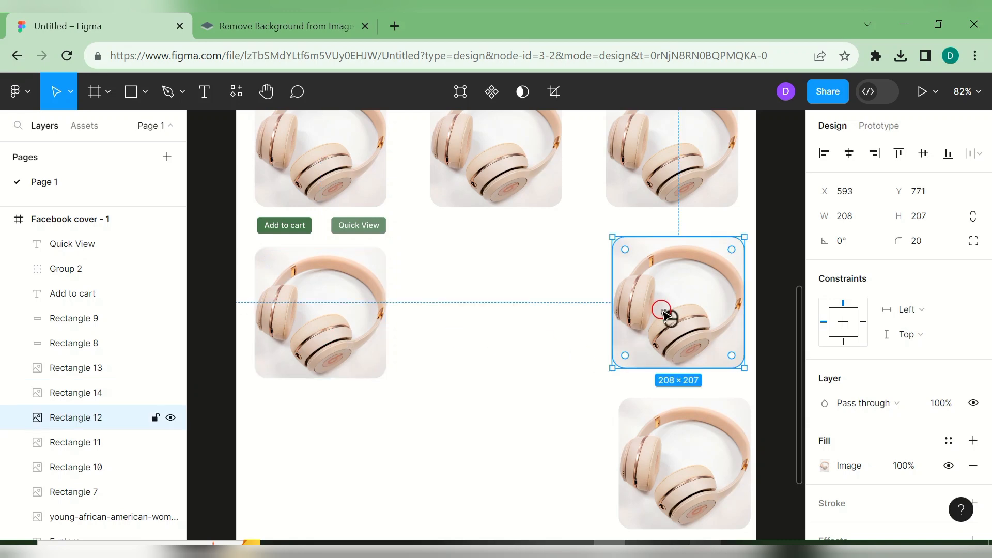
pyautogui.doubleClick(662, 312)
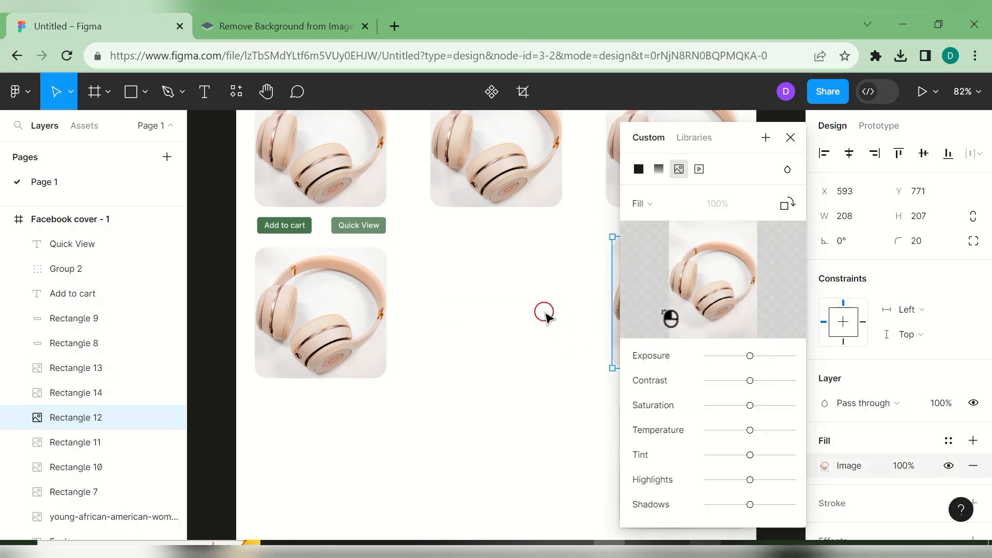
pyautogui.click(785, 149)
pyautogui.moveTo(675, 272); pyautogui.dragTo(488, 289)
pyautogui.click(706, 438)
pyautogui.moveTo(706, 440); pyautogui.dragTo(689, 289)
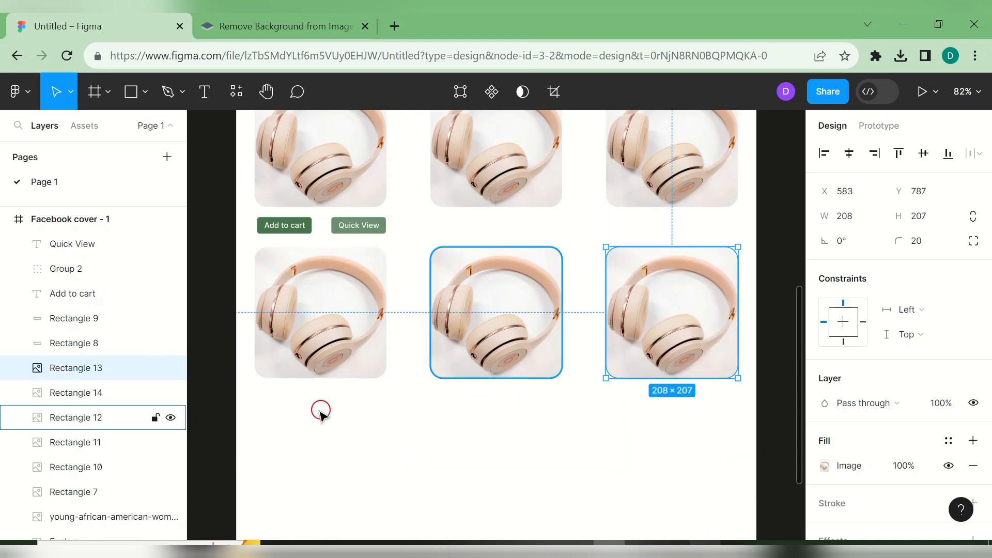
# - Duplicate row two's images downward to fill the three slots of row three
pyautogui.click(318, 349)
pyautogui.hotkey('ctrl', 'd')
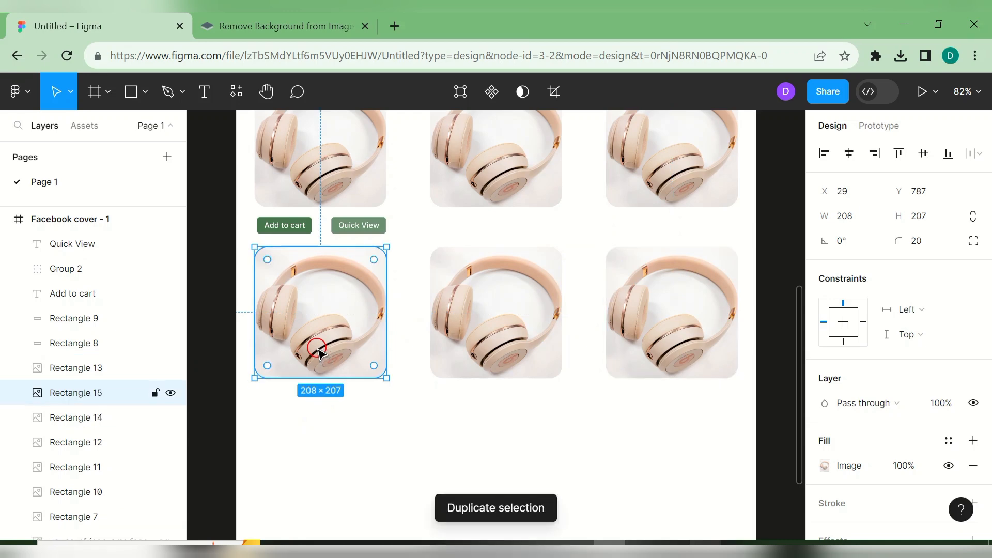
pyautogui.moveTo(318, 349); pyautogui.dragTo(321, 517)
pyautogui.click(529, 349)
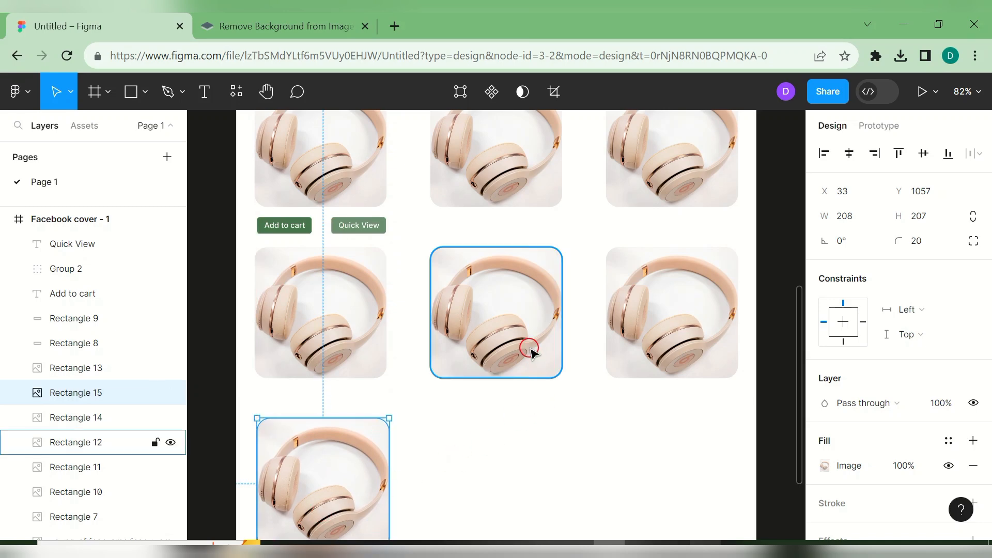
pyautogui.hotkey('ctrl', 'd')
pyautogui.moveTo(534, 350); pyautogui.dragTo(529, 488)
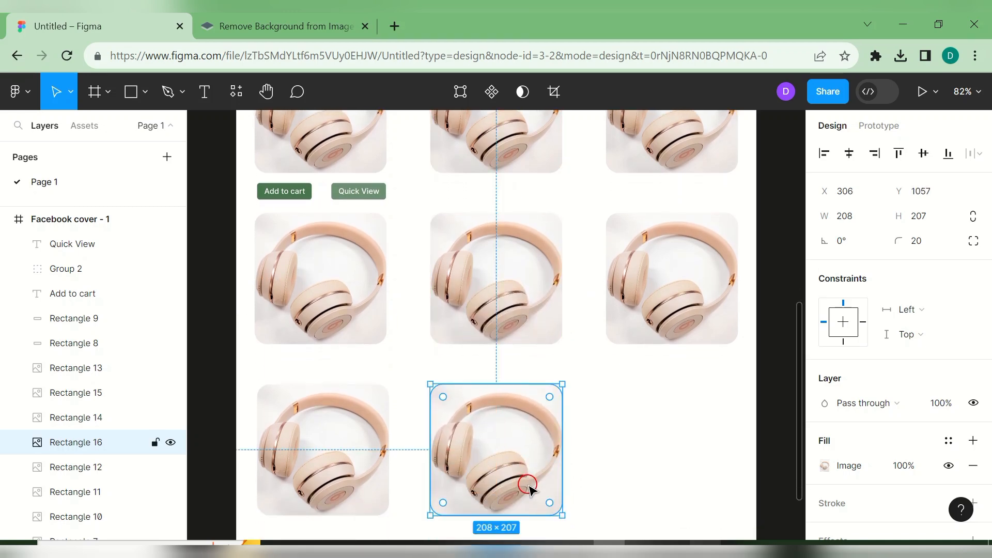
pyautogui.hotkey('ctrl', 'd')
pyautogui.moveTo(522, 421); pyautogui.dragTo(700, 250)
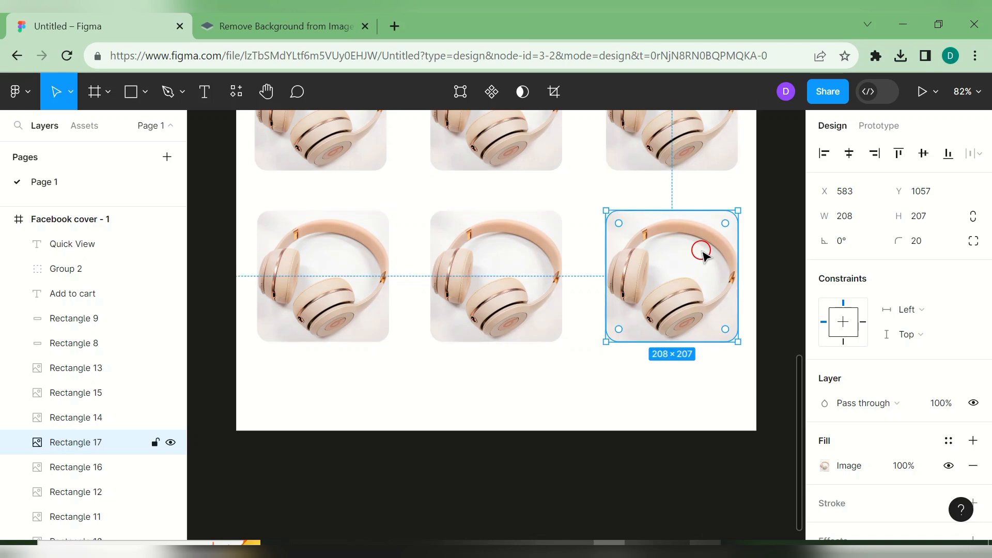
pyautogui.moveTo(801, 388); pyautogui.dragTo(797, 288)
pyautogui.click(791, 289)
pyautogui.scroll(3, 799, 310)
pyautogui.click(302, 198)
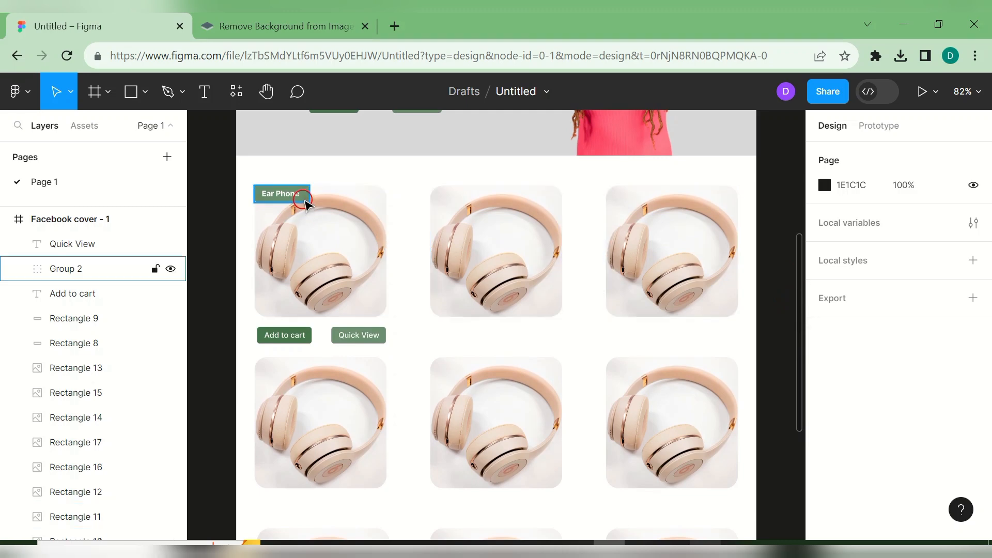
# - Duplicate the Ear Phone label and green button background, placing the copies side by side under the second card
pyautogui.hotkey('ctrl', 'd')
pyautogui.moveTo(306, 203); pyautogui.dragTo(486, 342)
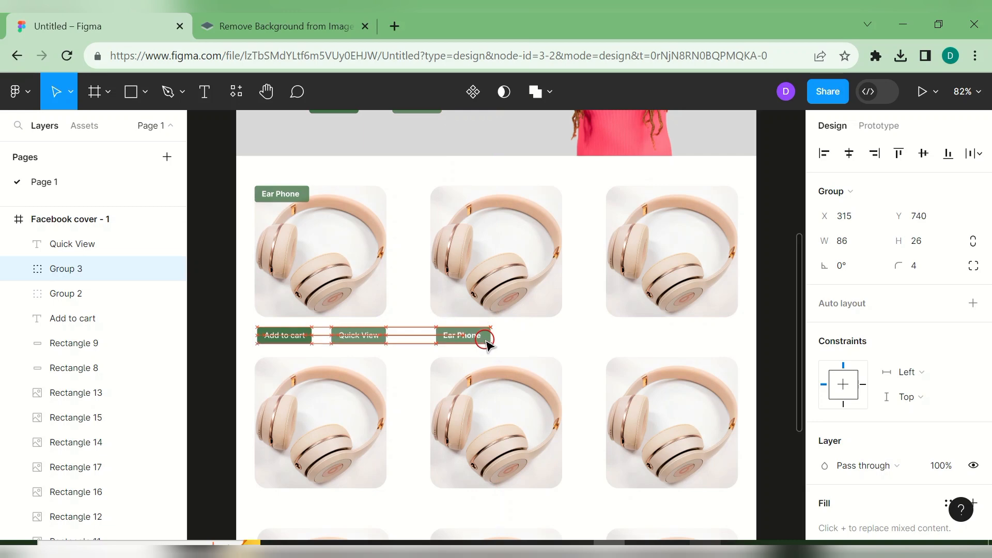
pyautogui.click(383, 337)
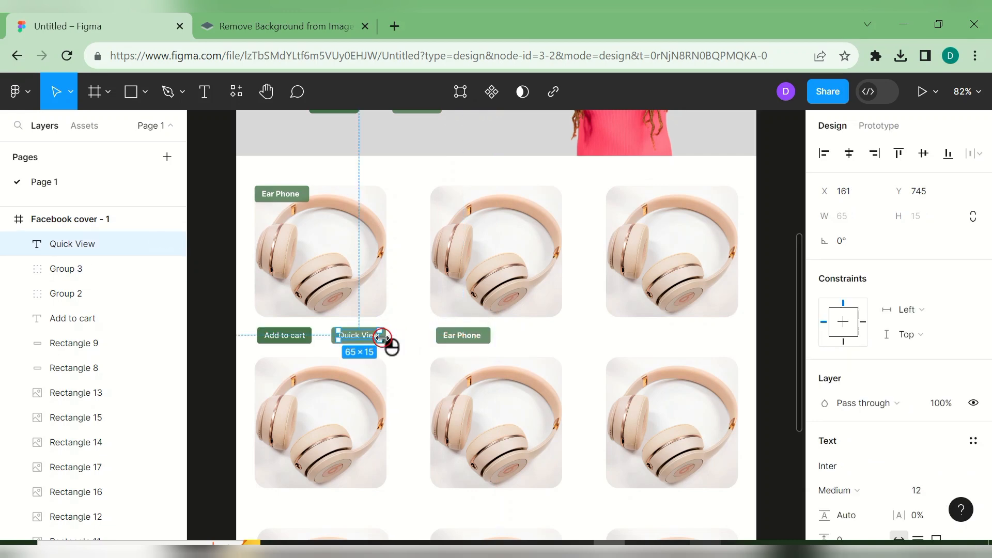
pyautogui.click(312, 342)
pyautogui.hotkey('ctrl', 'd')
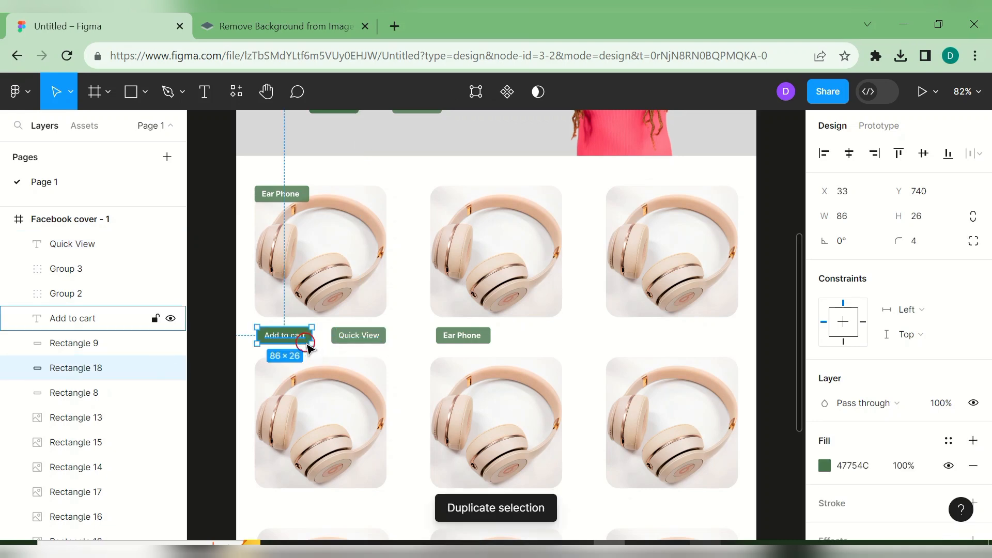
pyautogui.moveTo(309, 342); pyautogui.dragTo(558, 339)
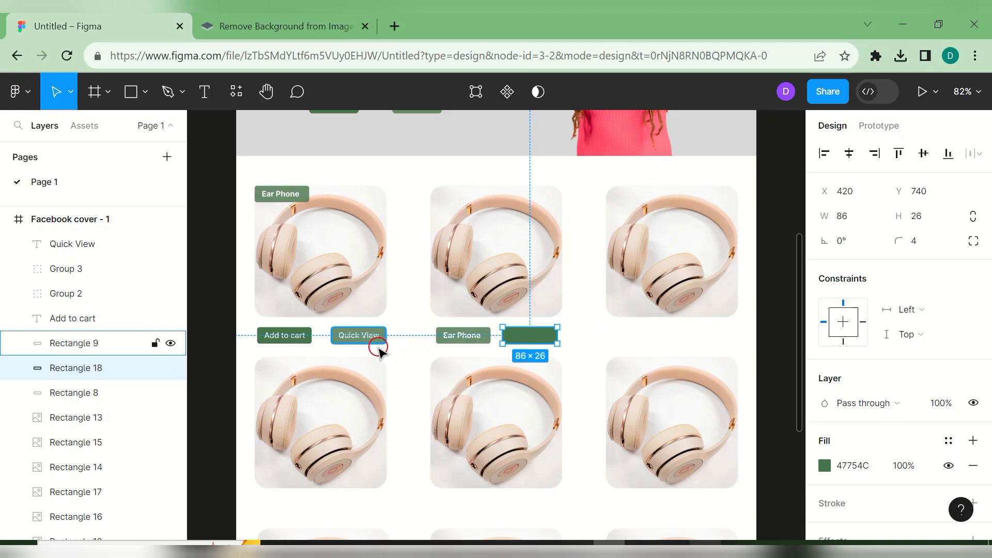
# - Group the Add to cart button parts and place a copy under the first card
pyautogui.click(283, 334)
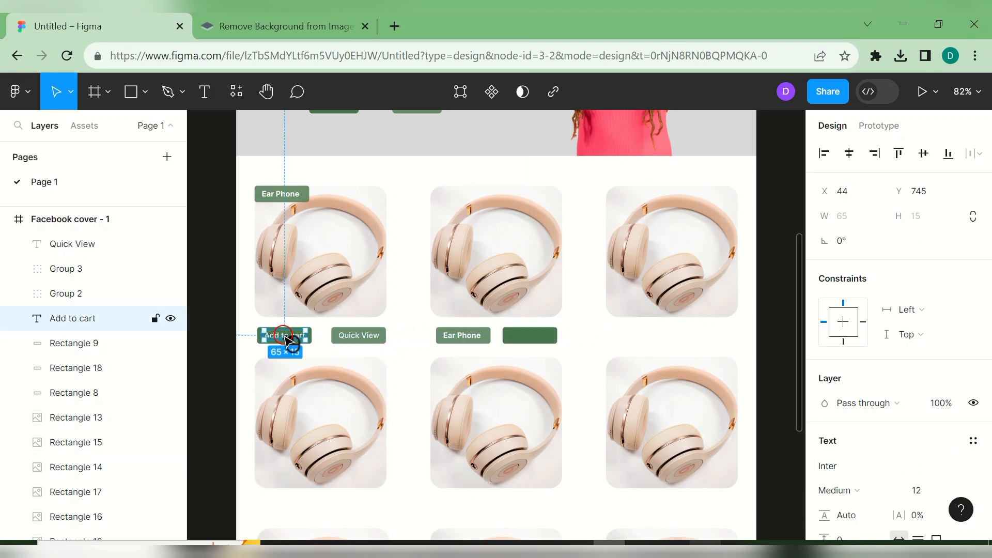
pyautogui.click(316, 347)
pyautogui.click(312, 334)
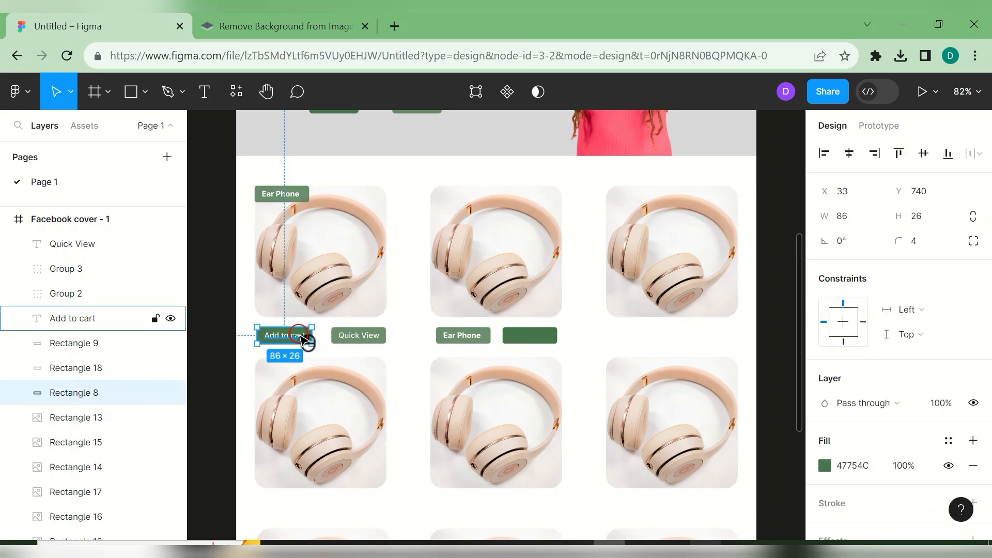
pyautogui.rightClick(301, 335)
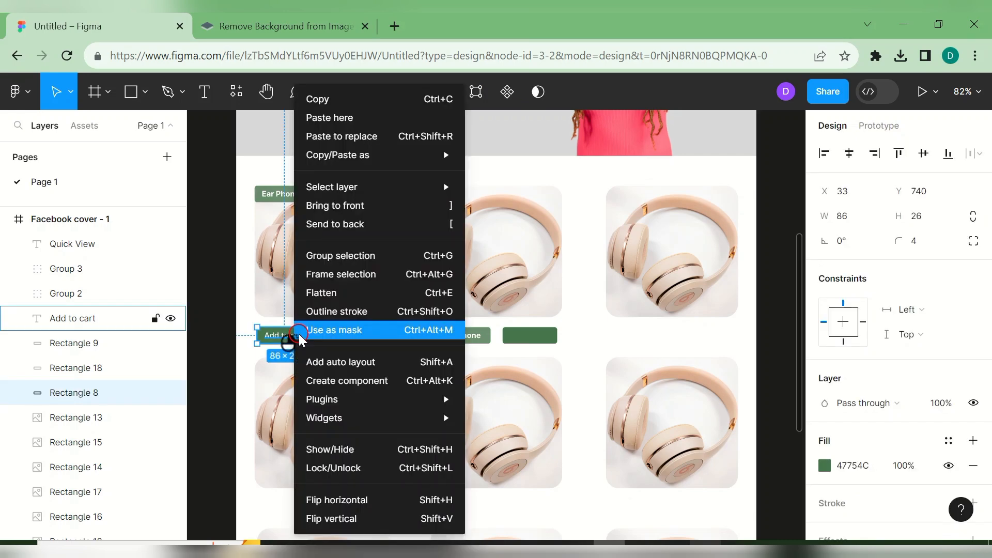
pyautogui.click(372, 256)
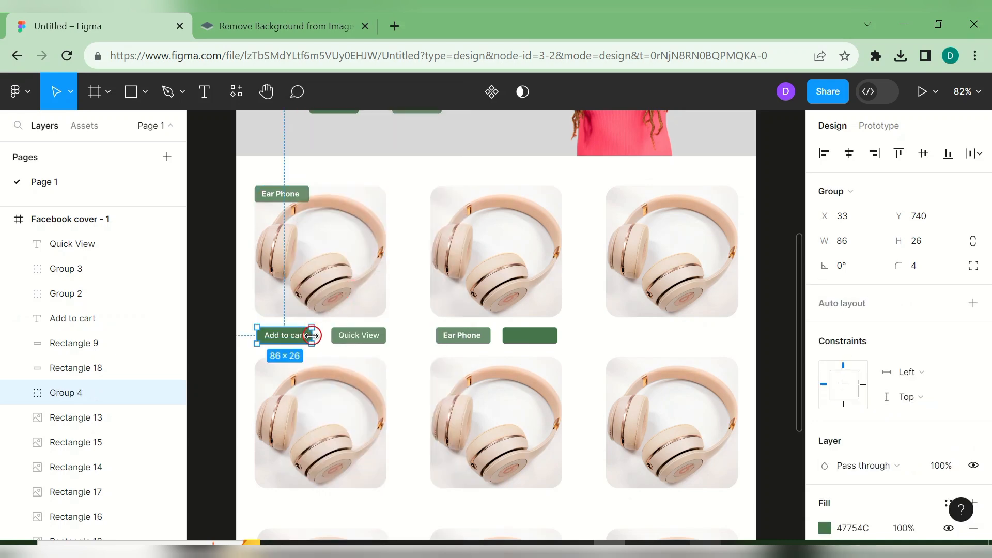
pyautogui.hotkey('ctrl', 'd')
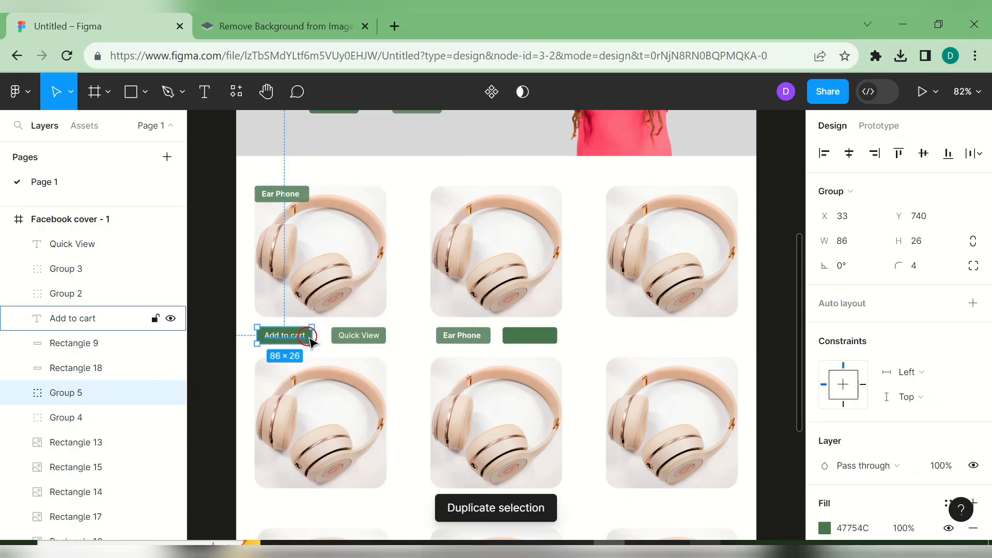
pyautogui.doubleClick(310, 338)
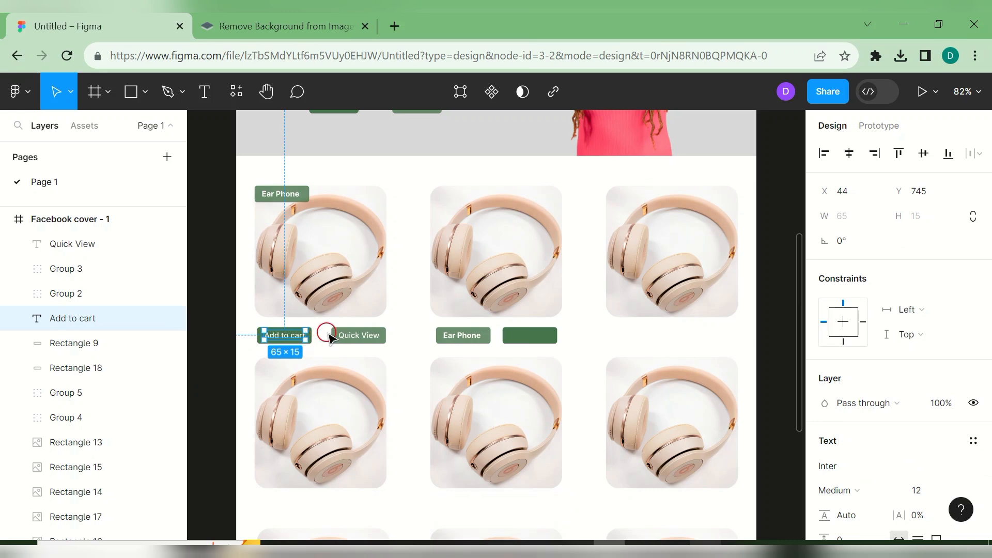
pyautogui.click(325, 337)
pyautogui.moveTo(317, 343); pyautogui.dragTo(667, 338)
# - Copy the Ear Phone label under the third first-row card and the first and middle second-row cards
pyautogui.click(491, 345)
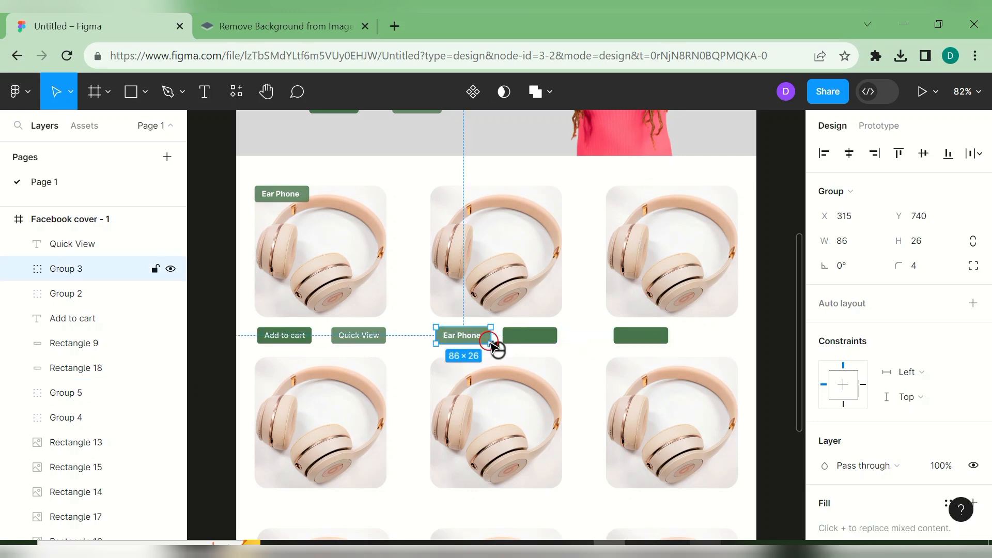
pyautogui.hotkey('ctrl', 'd')
pyautogui.moveTo(498, 346); pyautogui.dragTo(735, 338)
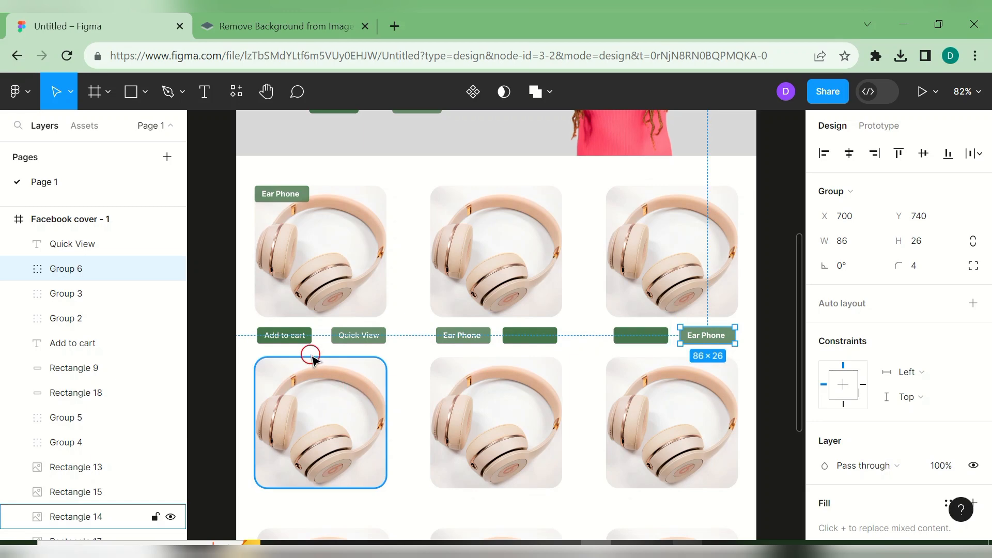
pyautogui.click(488, 341)
pyautogui.hotkey('ctrl', 'd')
pyautogui.moveTo(489, 342); pyautogui.dragTo(382, 514)
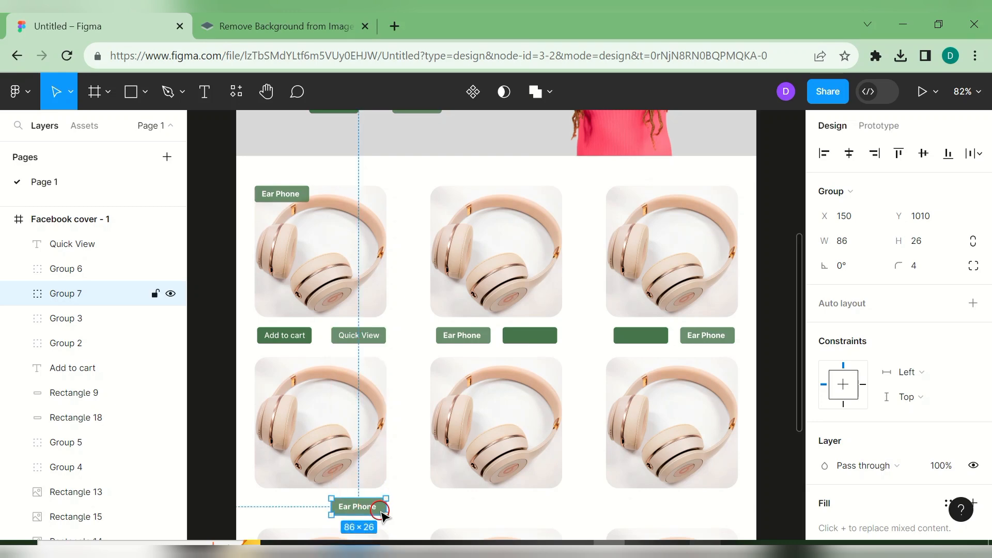
pyautogui.hotkey('ctrl', 'd')
pyautogui.scroll(-3, 383, 514)
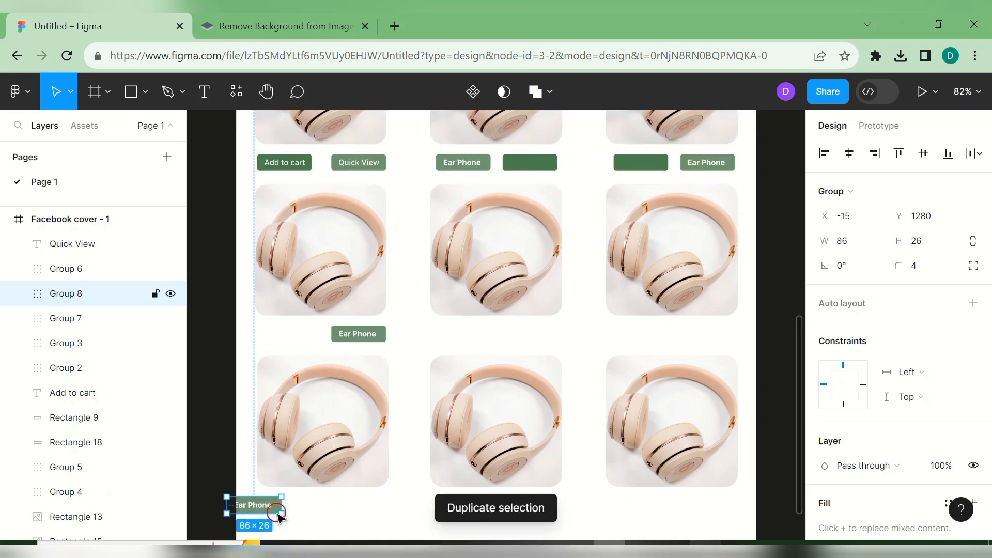
pyautogui.moveTo(273, 511); pyautogui.dragTo(548, 341)
# - Realign the middle green button and Ear Phone label, then copy a label under the third second-row card
pyautogui.moveTo(472, 166); pyautogui.dragTo(578, 176)
pyautogui.click(504, 166)
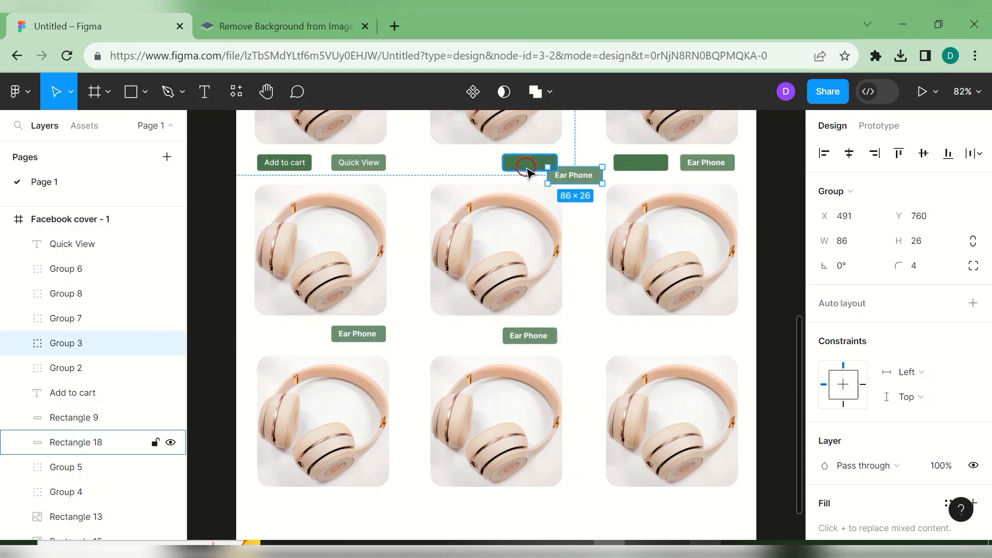
pyautogui.moveTo(504, 169); pyautogui.dragTo(458, 167)
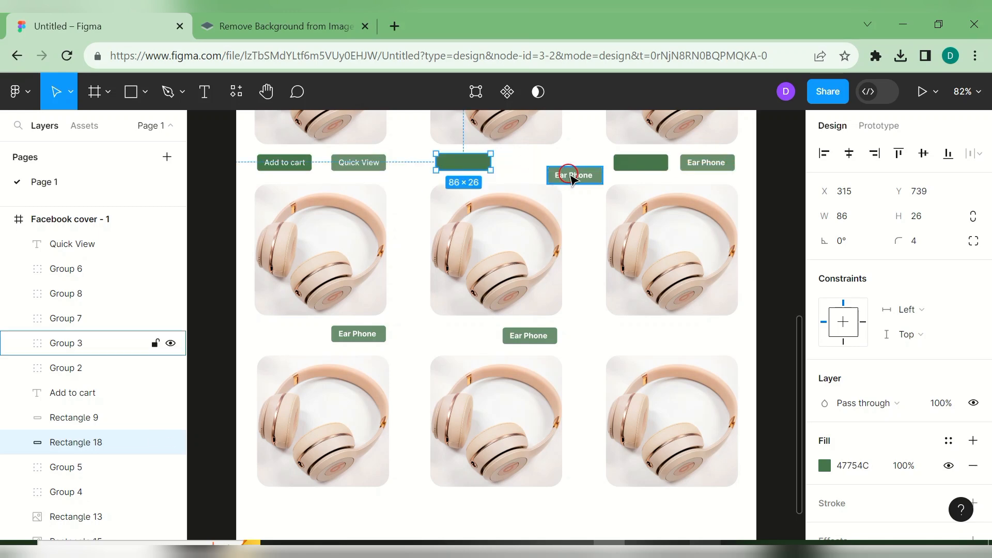
pyautogui.moveTo(589, 183); pyautogui.dragTo(548, 170)
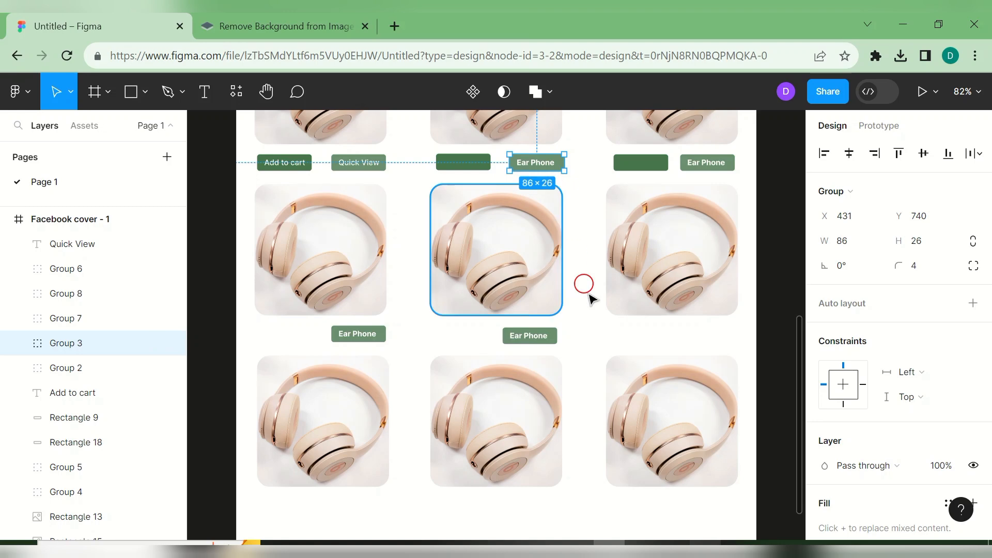
pyautogui.click(557, 335)
pyautogui.hotkey('ctrl', 'd')
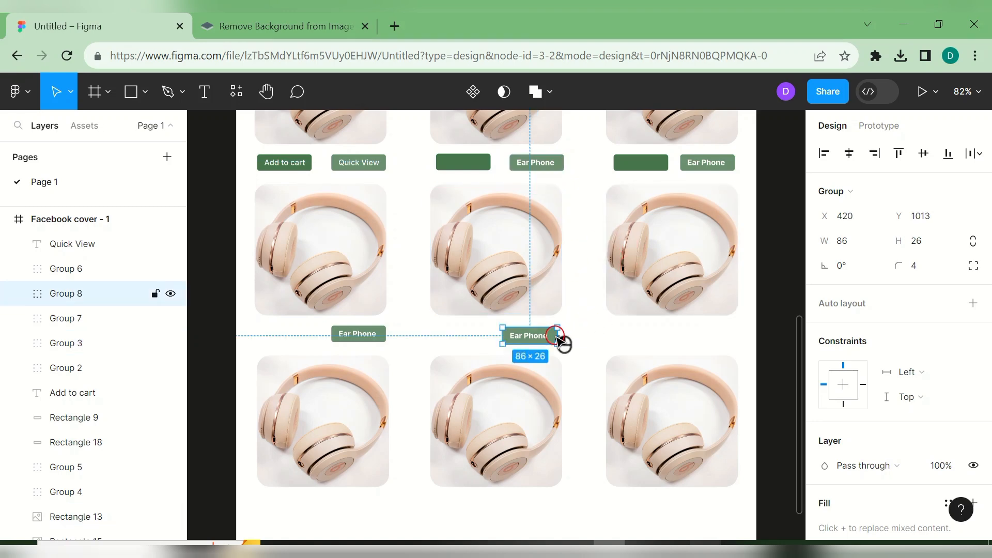
pyautogui.moveTo(556, 336); pyautogui.dragTo(550, 508)
# - Duplicate the Ear Phone label under the middle and first bottom-row cards, aligned at Y 1285
pyautogui.hotkey('ctrl', 'd')
pyautogui.hscroll(3, 730, 339)
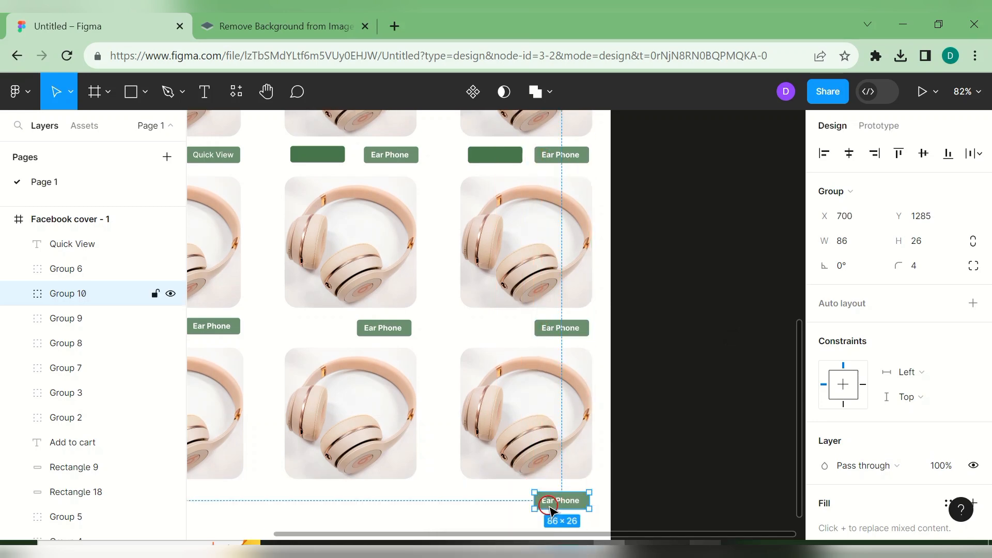
pyautogui.hotkey('ctrl', 'd')
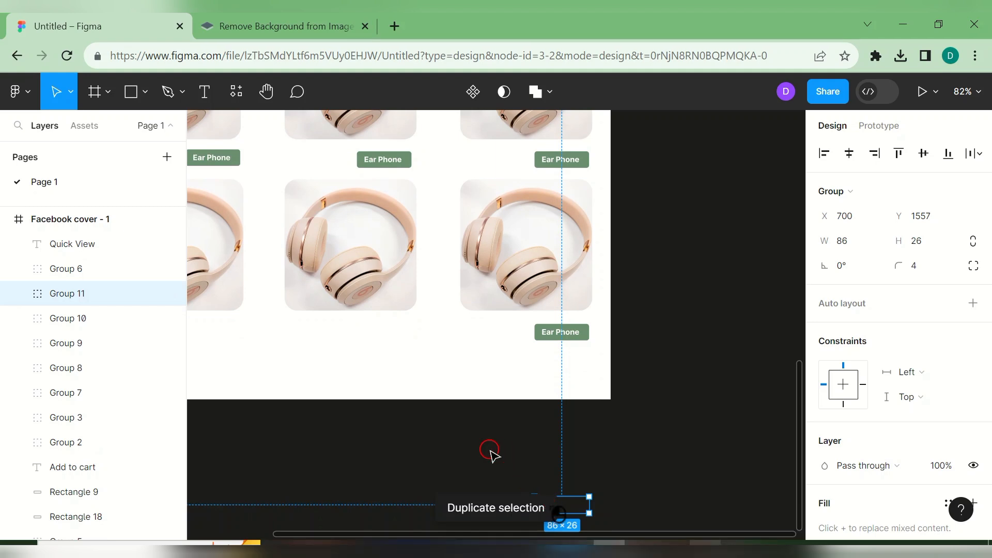
pyautogui.moveTo(576, 510); pyautogui.dragTo(403, 335)
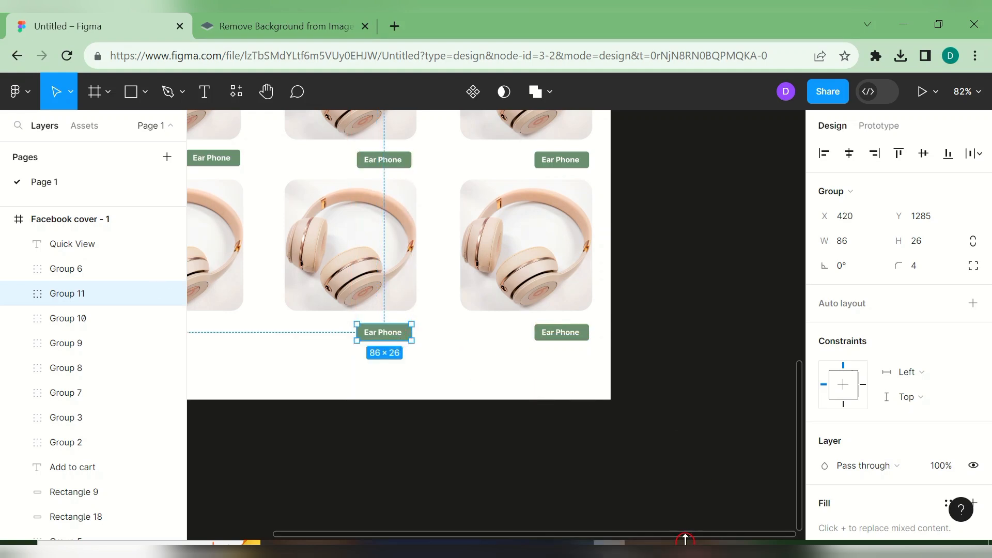
pyautogui.hscroll(-5, 687, 539)
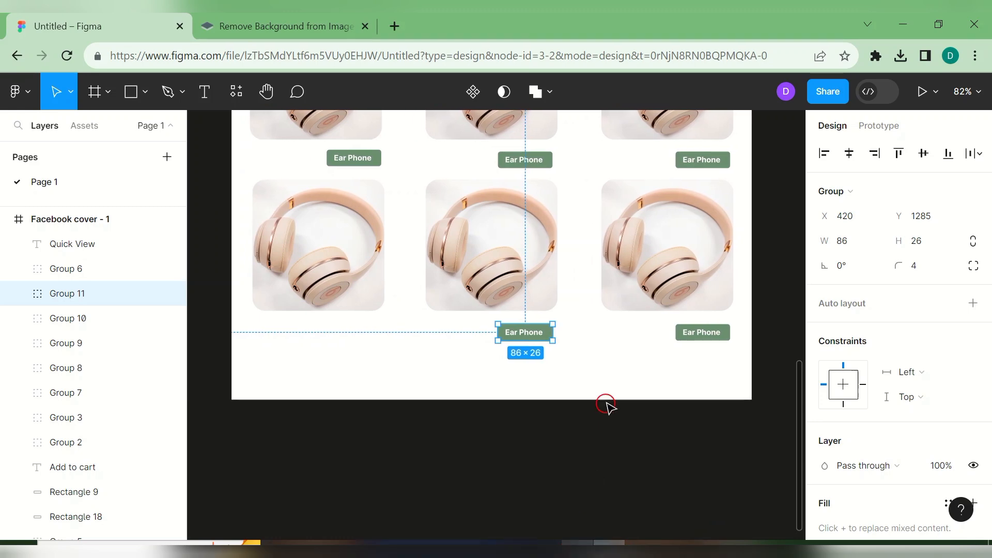
pyautogui.hotkey('ctrl', 'd')
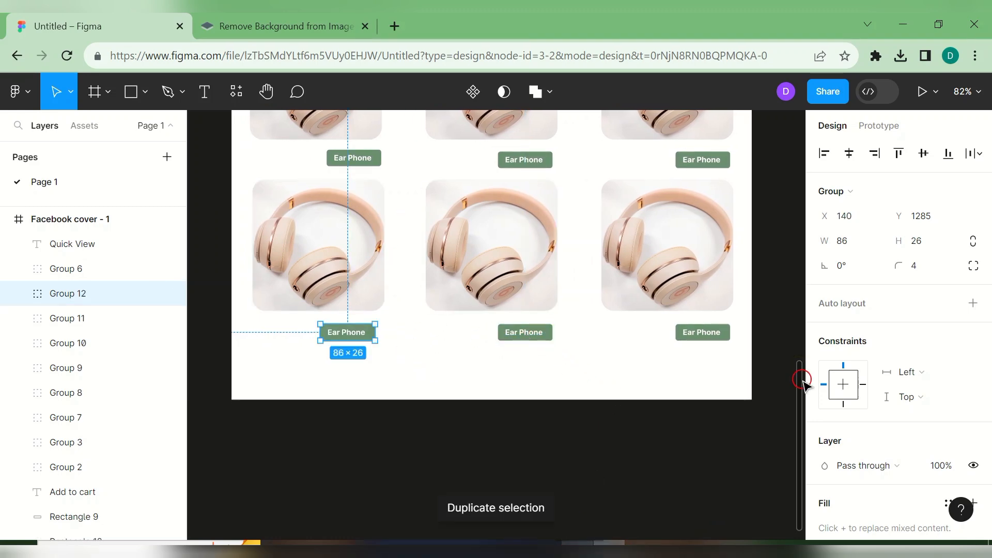
pyautogui.scroll(5, 802, 382)
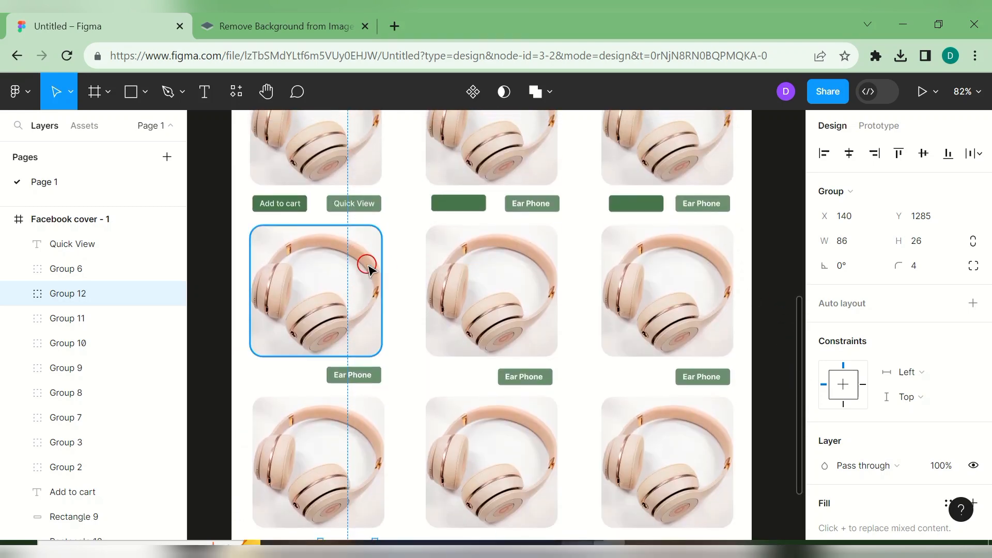
# - Copy the green button under the first and middle second-row cards
pyautogui.click(472, 201)
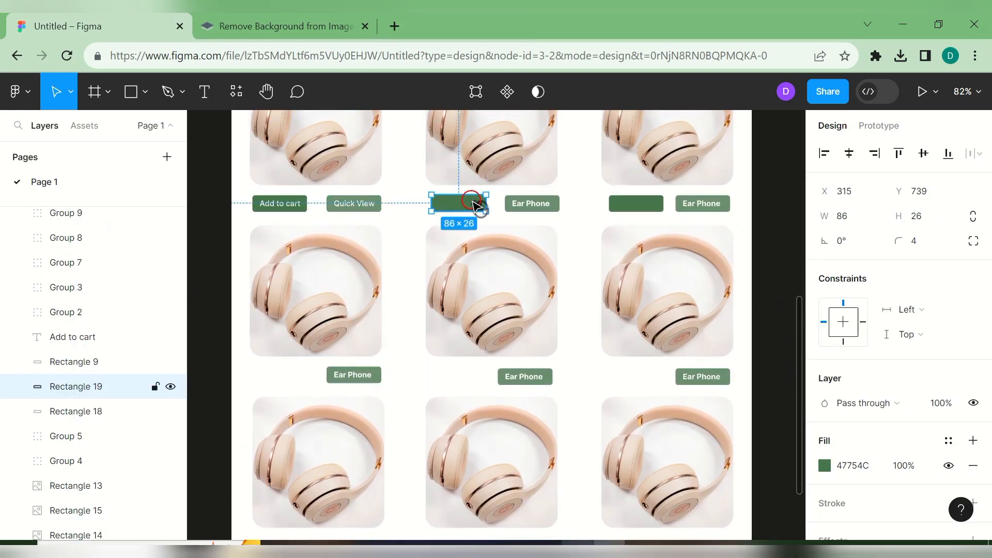
pyautogui.hotkey('ctrl', 'd')
pyautogui.moveTo(467, 202); pyautogui.dragTo(294, 377)
pyautogui.hotkey('ctrl', 'd')
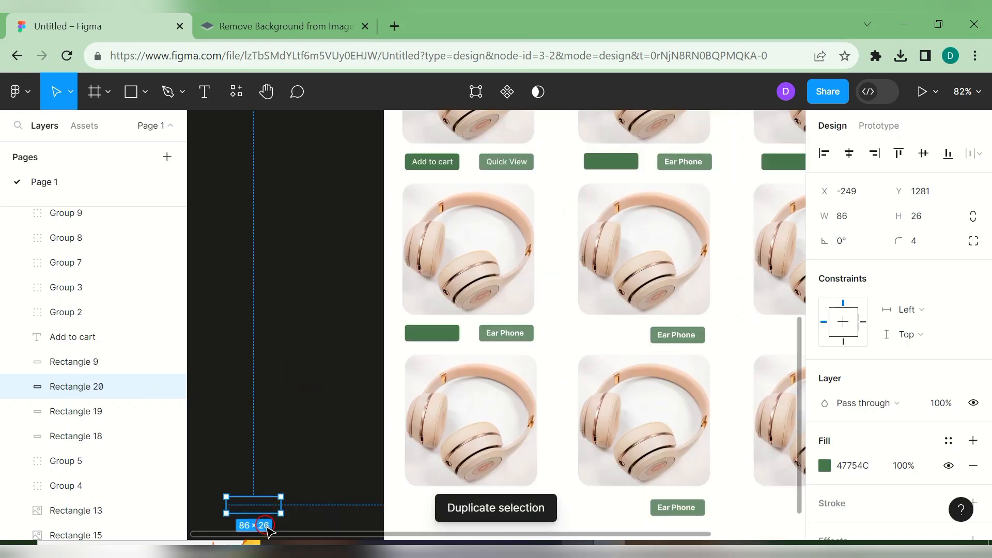
pyautogui.moveTo(262, 509); pyautogui.dragTo(620, 335)
# - Nudge the middle Ear Phone label into line and copy a green button under the third second-row card
pyautogui.click(695, 336)
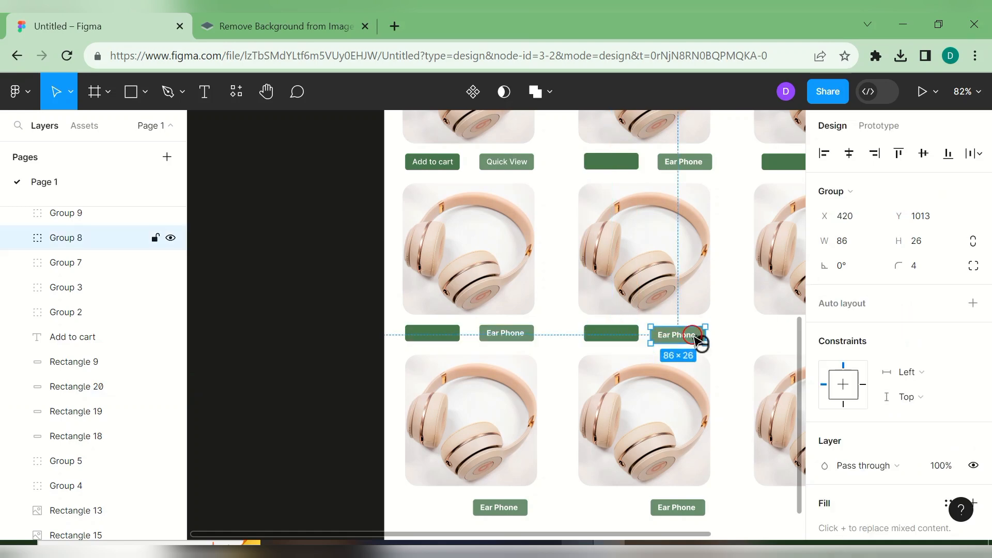
pyautogui.moveTo(698, 337); pyautogui.dragTo(694, 333)
pyautogui.click(629, 332)
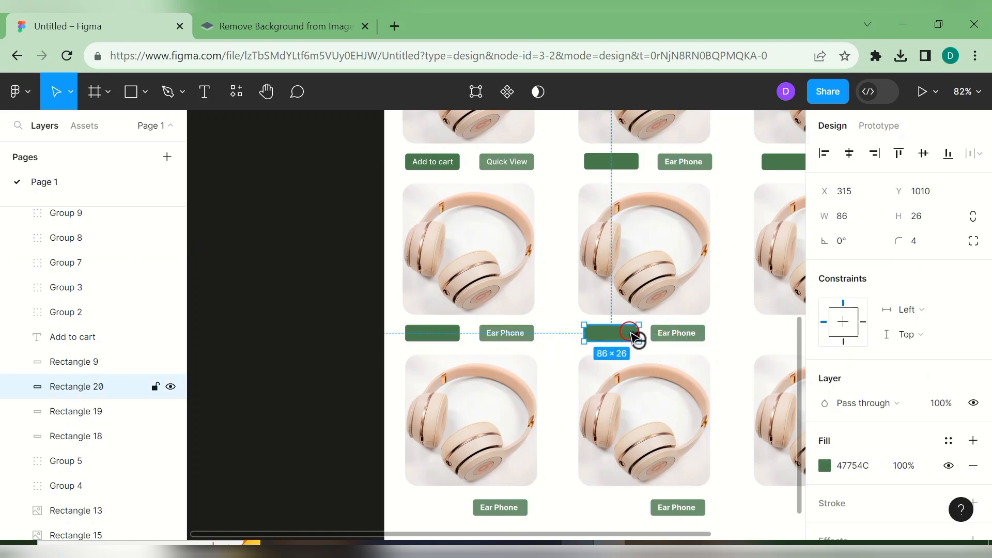
pyautogui.hotkey('ctrl', 'd')
pyautogui.moveTo(629, 336); pyautogui.dragTo(725, 335)
# - Align the right second-row Ear Phone label and its text with the row
pyautogui.click(706, 342)
pyautogui.click(706, 341)
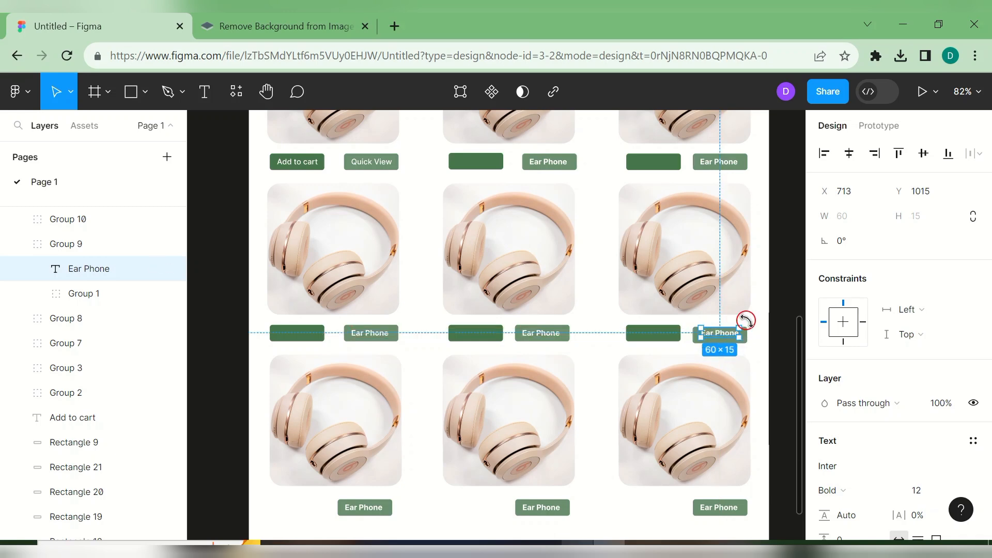
pyautogui.click(757, 343)
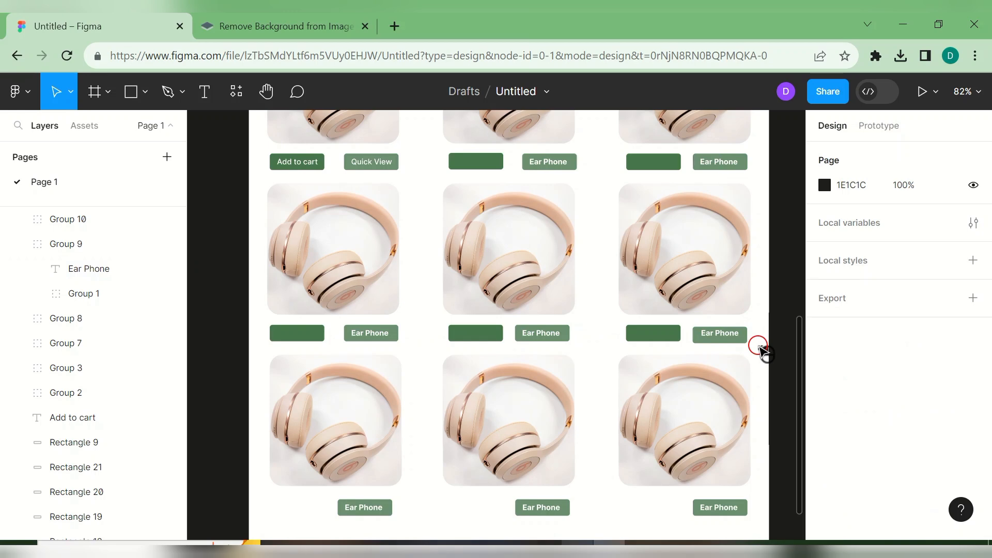
pyautogui.click(731, 335)
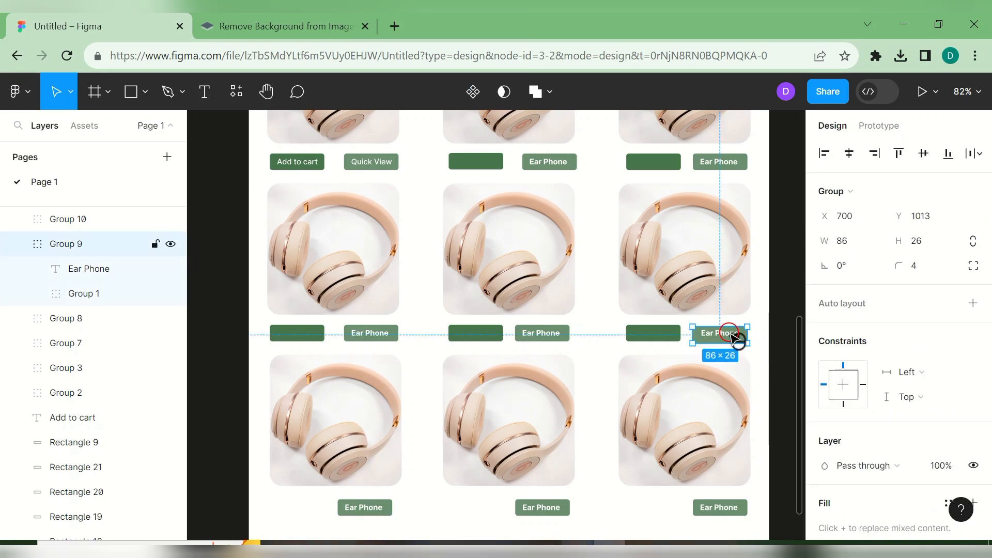
pyautogui.moveTo(746, 343); pyautogui.dragTo(745, 341)
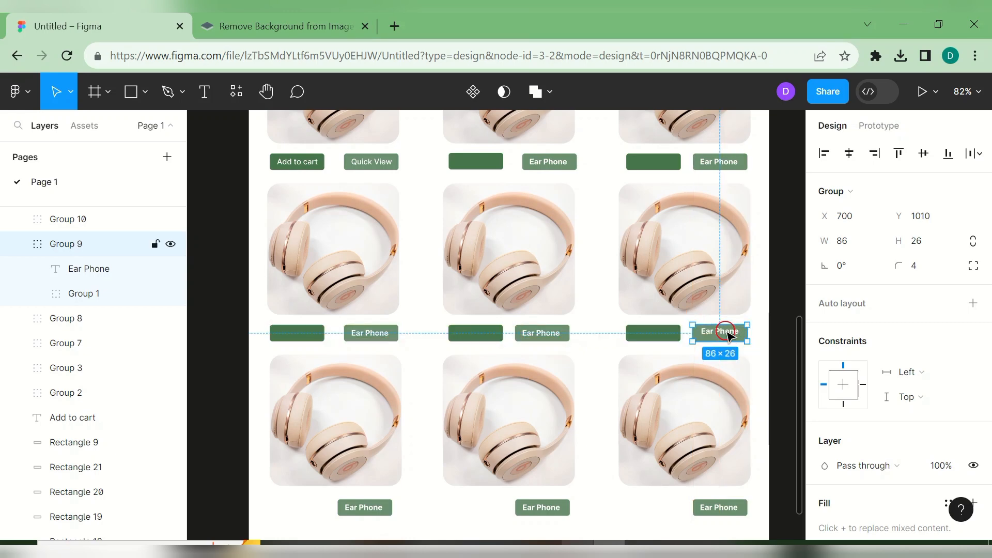
pyautogui.doubleClick(728, 332)
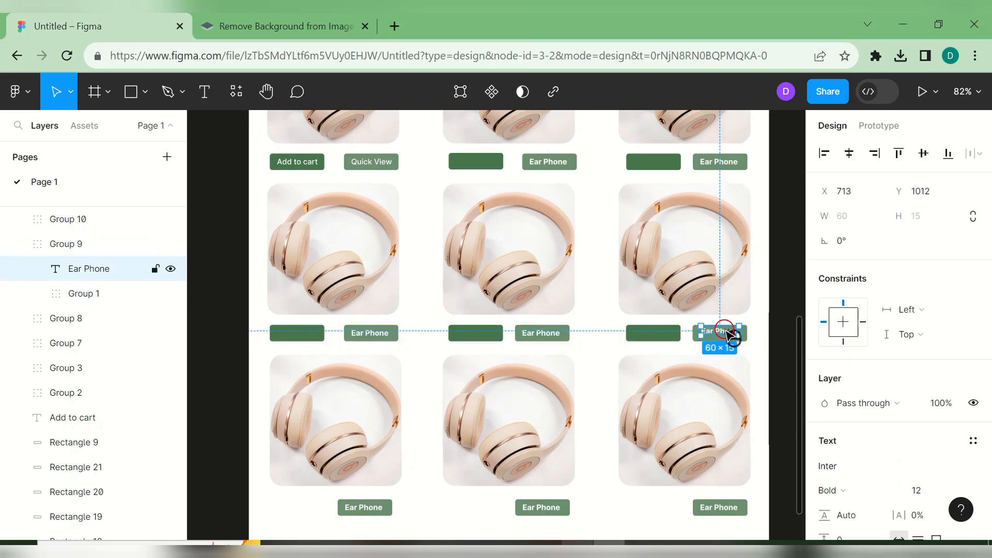
pyautogui.moveTo(726, 334); pyautogui.dragTo(728, 336)
pyautogui.click(752, 360)
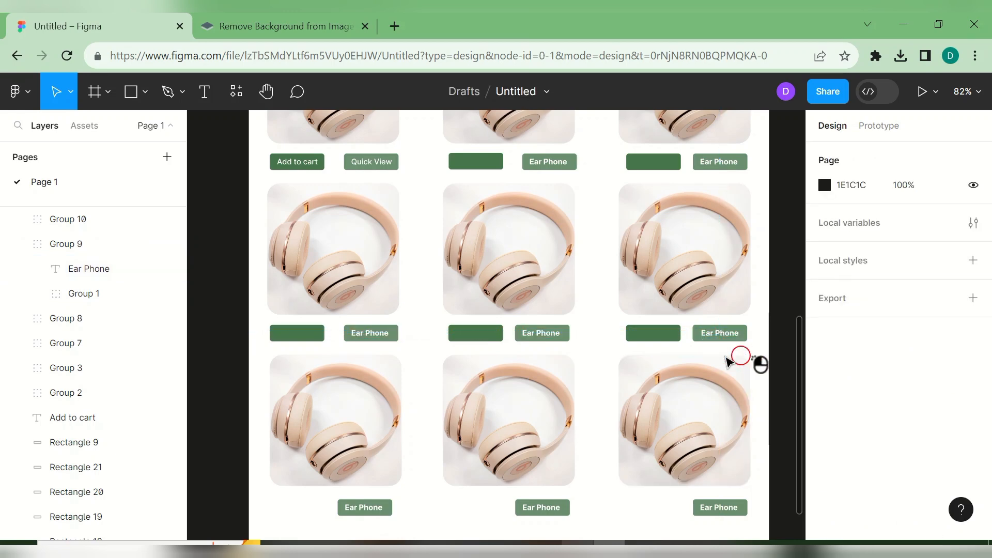
# - Add green button copies beside each Ear Phone label in the bottom row
pyautogui.click(670, 339)
pyautogui.hotkey('ctrl', 'd')
pyautogui.moveTo(670, 341); pyautogui.dragTo(664, 395)
pyautogui.hotkey('ctrl', 'z')
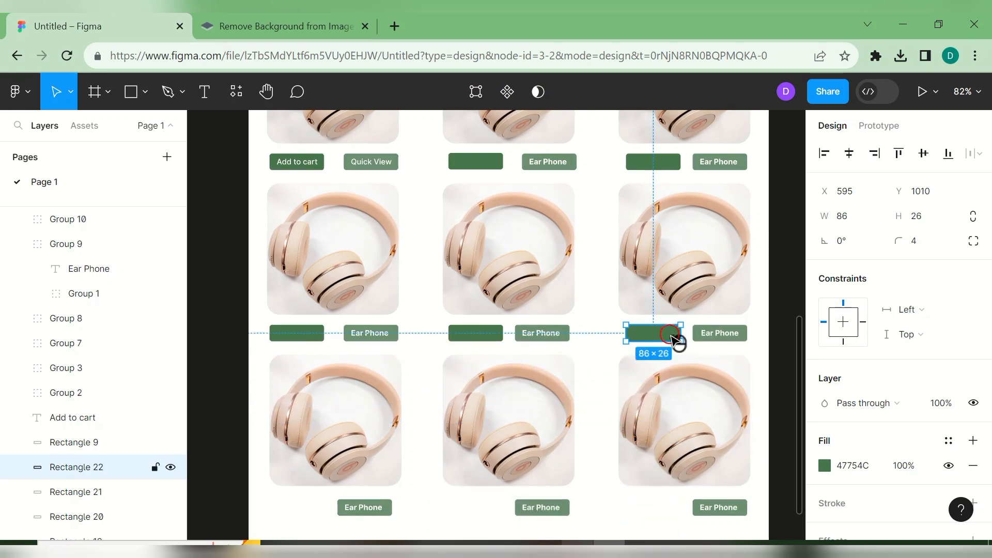
pyautogui.hotkey('ctrl', 'd')
pyautogui.moveTo(673, 339); pyautogui.dragTo(496, 338)
pyautogui.hotkey('ctrl', 'd')
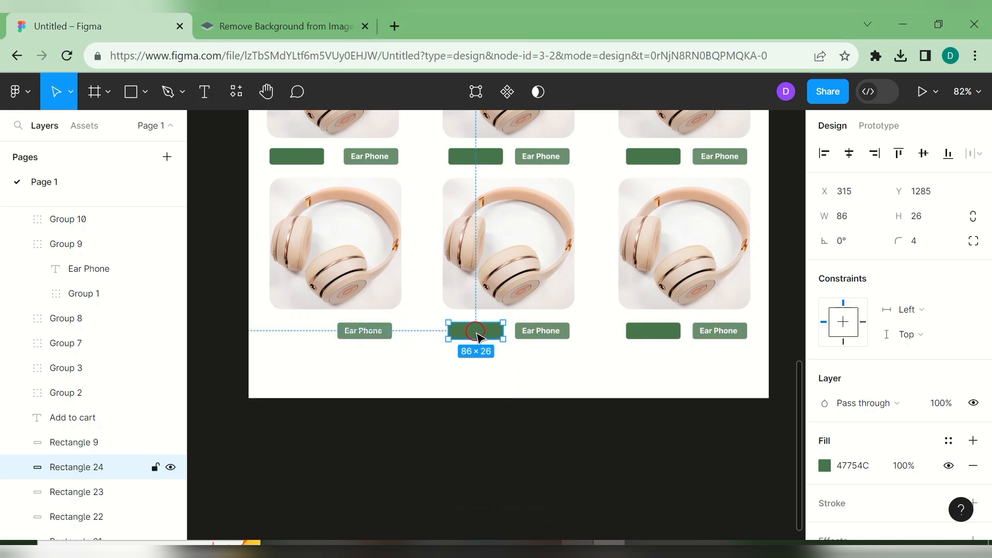
pyautogui.hotkey('ctrl', 'd')
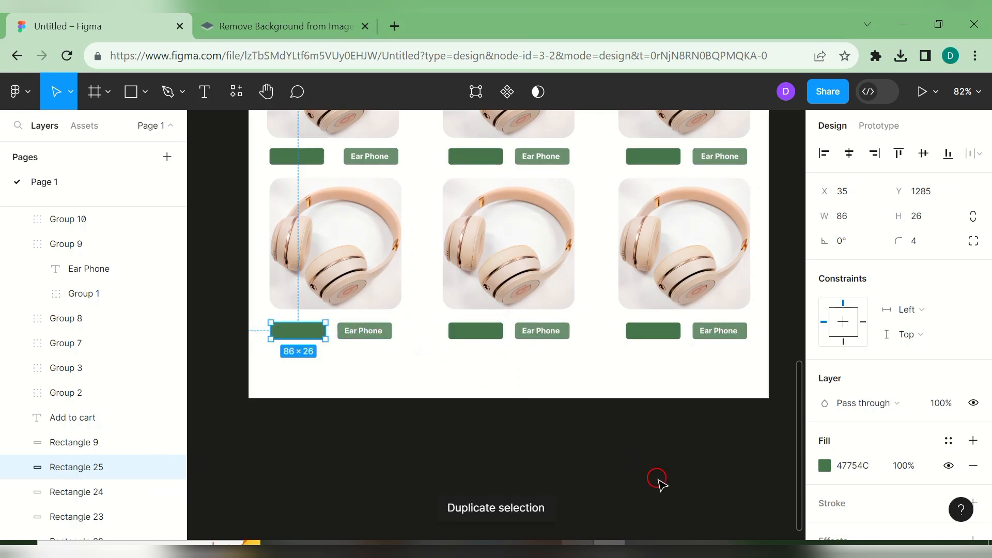
pyautogui.moveTo(802, 437); pyautogui.dragTo(792, 288)
# - Fill the middle first-row card with the perfume photo
pyautogui.click(494, 300)
pyautogui.click(125, 15)
pyautogui.click(146, 94)
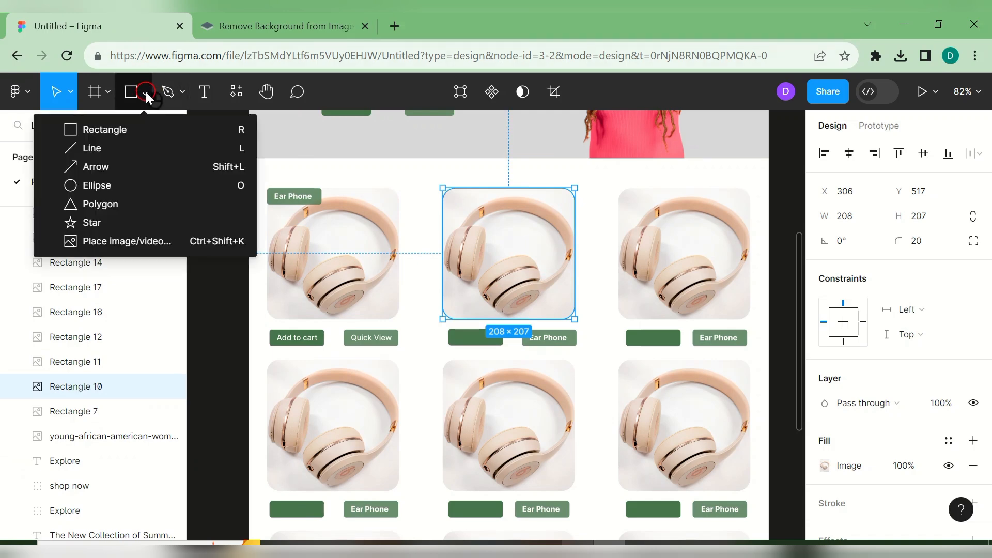
pyautogui.click(164, 246)
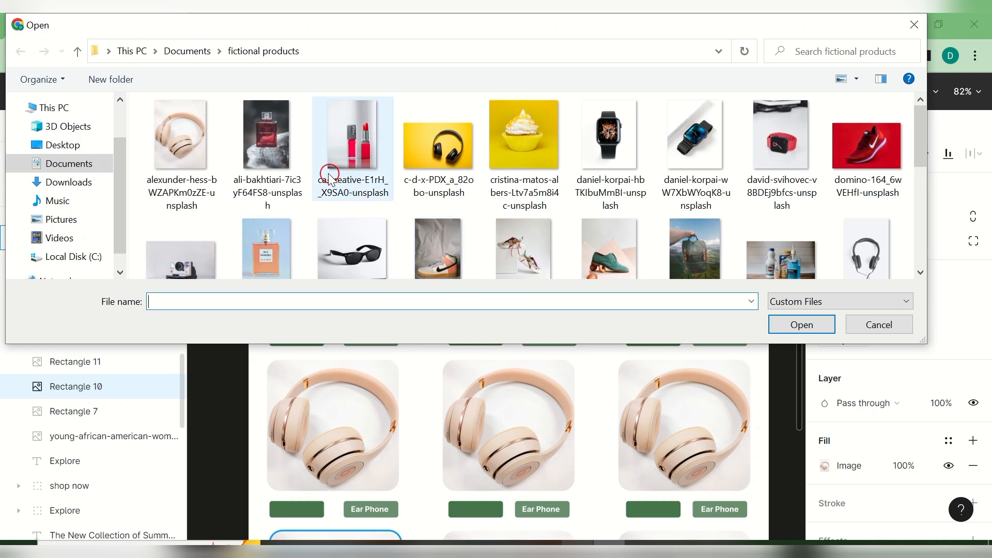
pyautogui.click(266, 149)
pyautogui.click(726, 298)
pyautogui.click(779, 323)
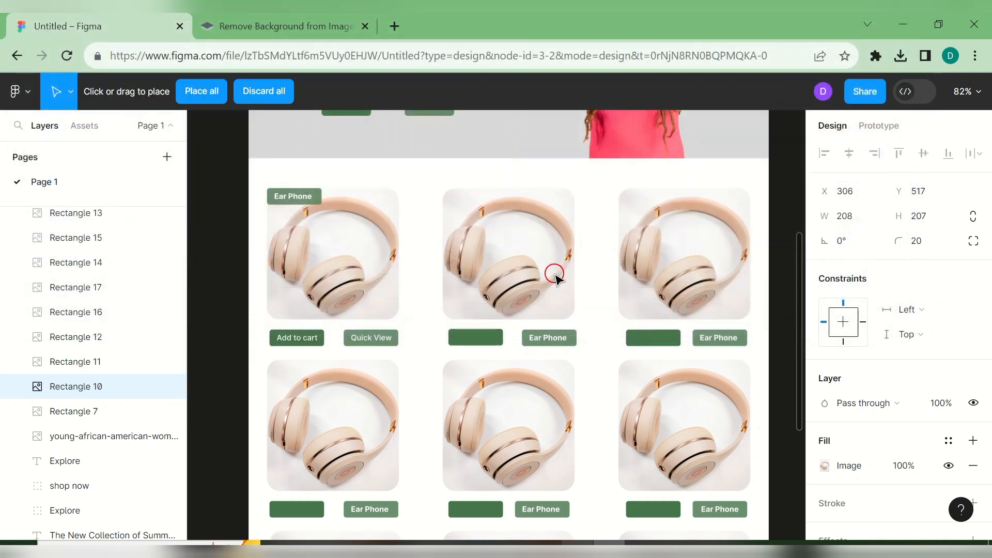
pyautogui.click(499, 244)
pyautogui.click(688, 264)
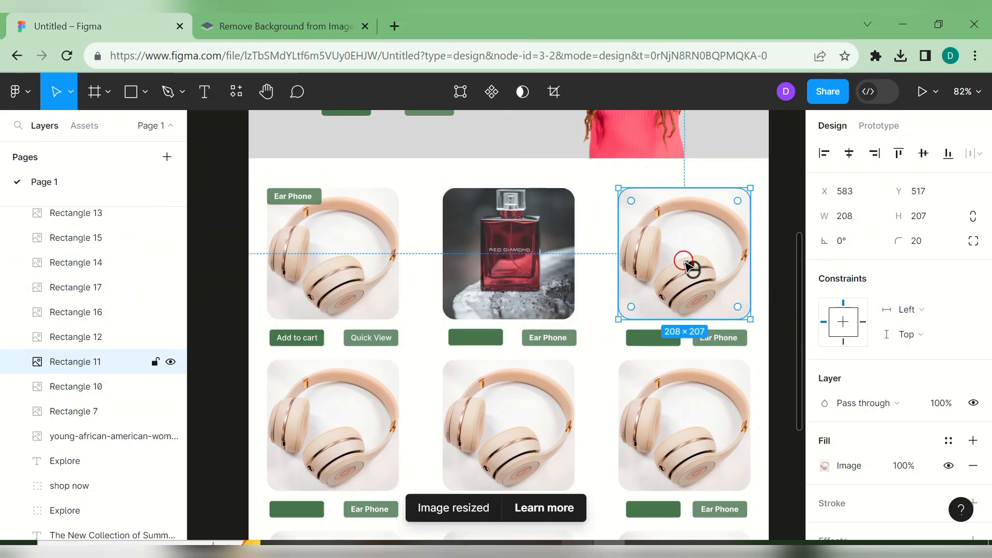
# - Fill the top-right card with the lipstick photo
pyautogui.click(148, 93)
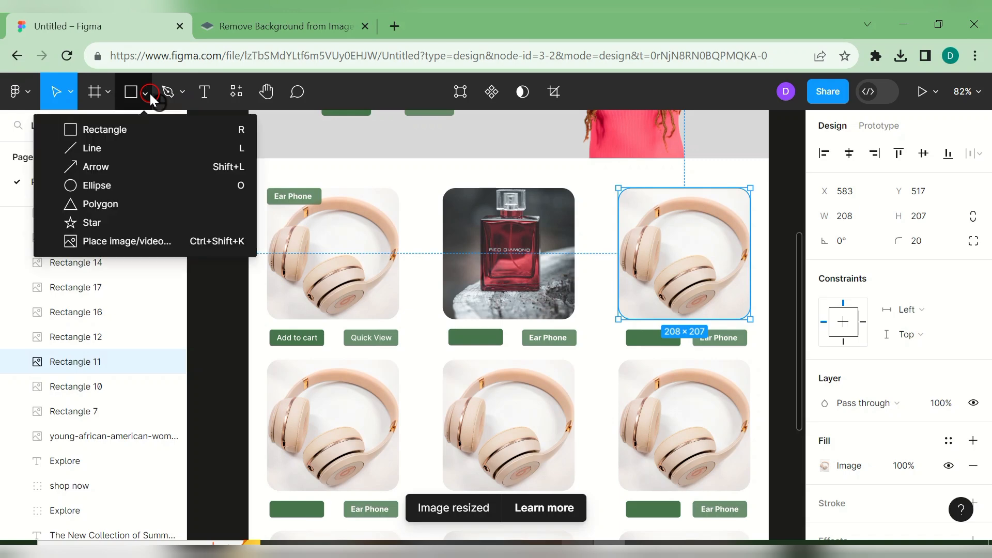
pyautogui.click(163, 241)
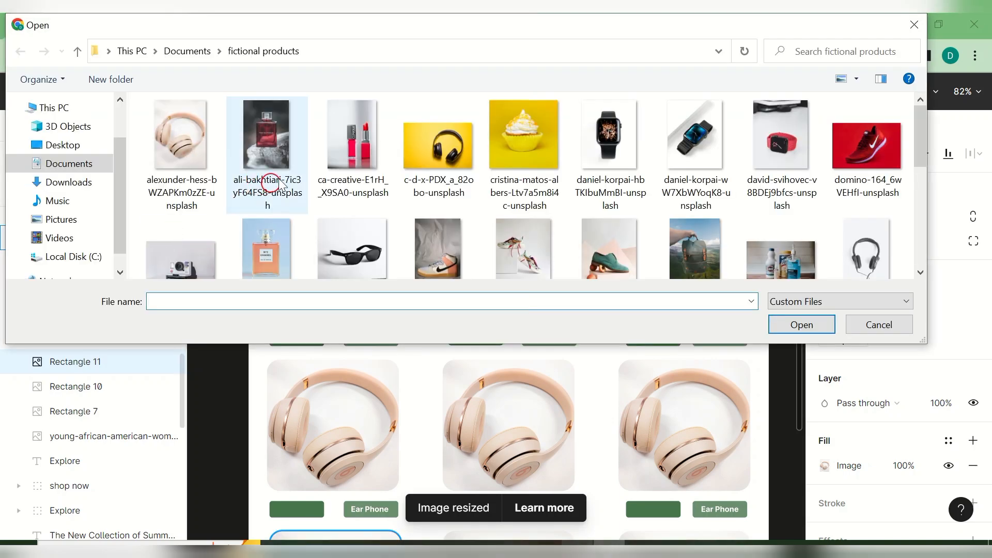
pyautogui.click(331, 178)
pyautogui.click(825, 327)
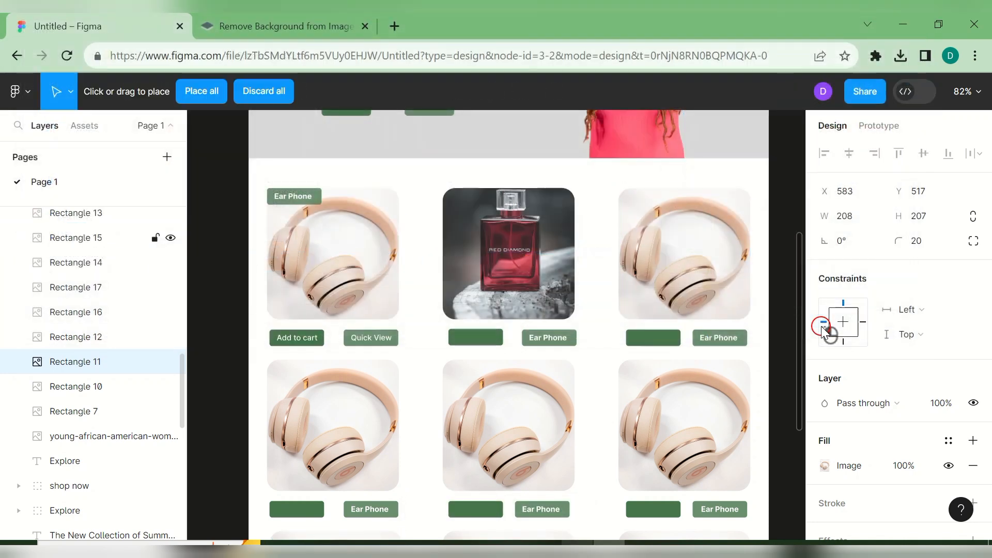
pyautogui.click(694, 292)
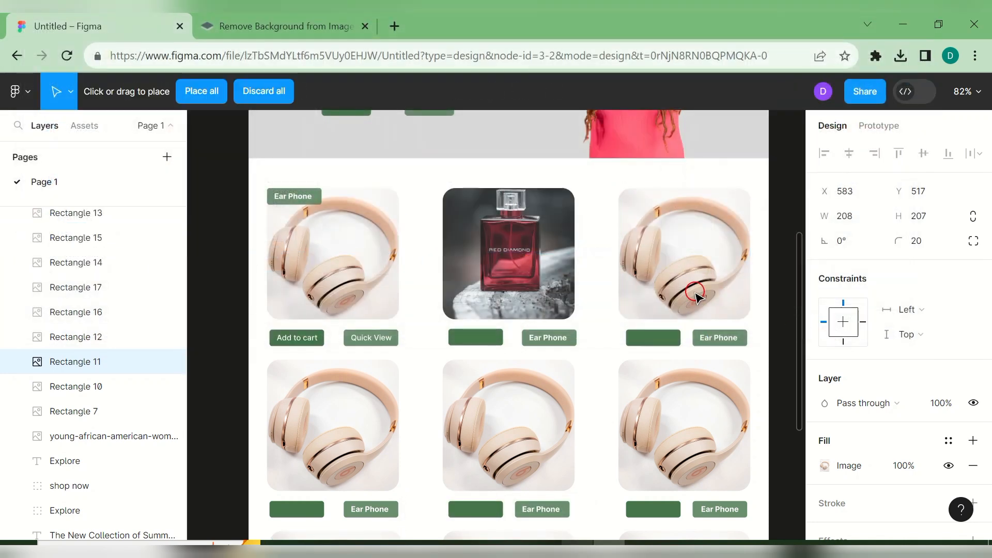
pyautogui.click(682, 266)
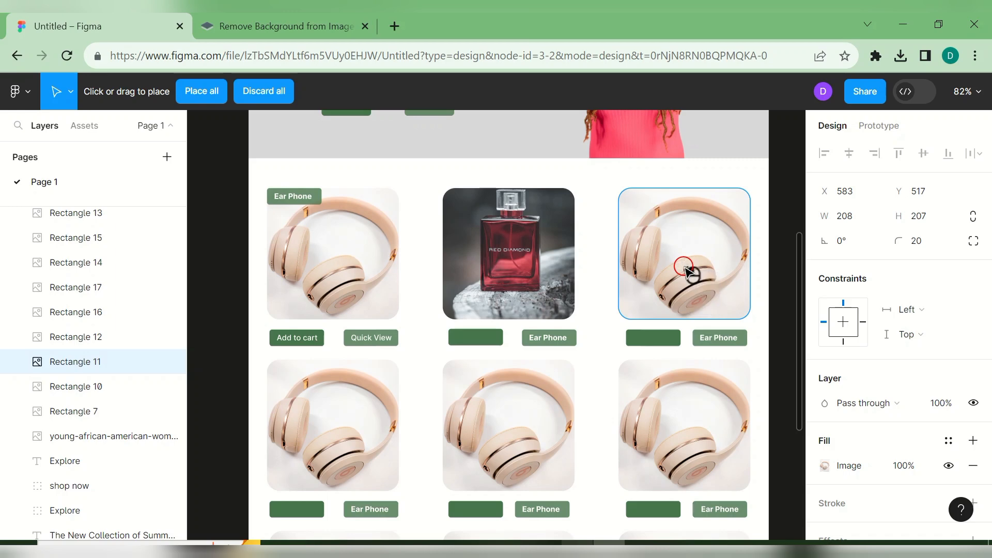
# - Fill the second-row left card with the smartwatch photo
pyautogui.scroll(-3, 798, 321)
pyautogui.click(336, 310)
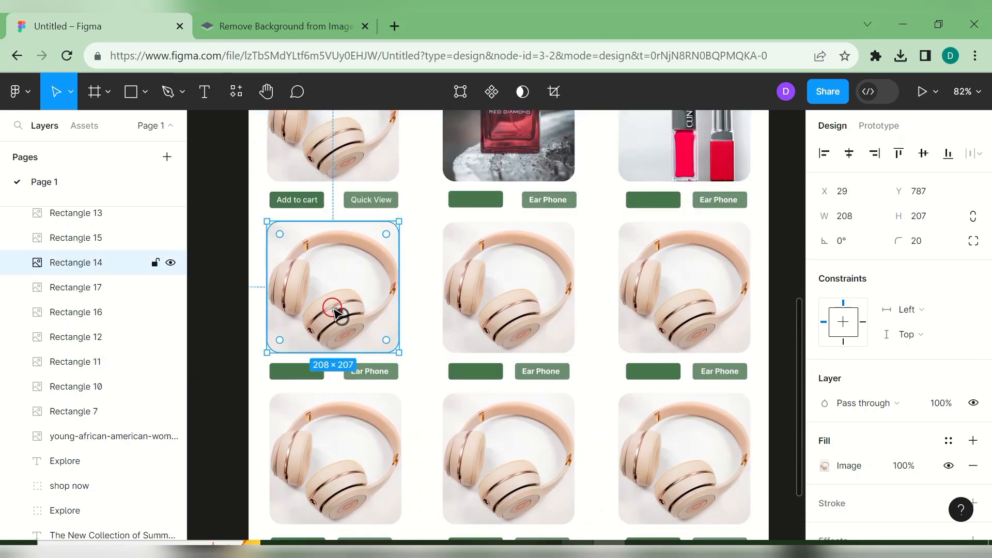
pyautogui.click(147, 93)
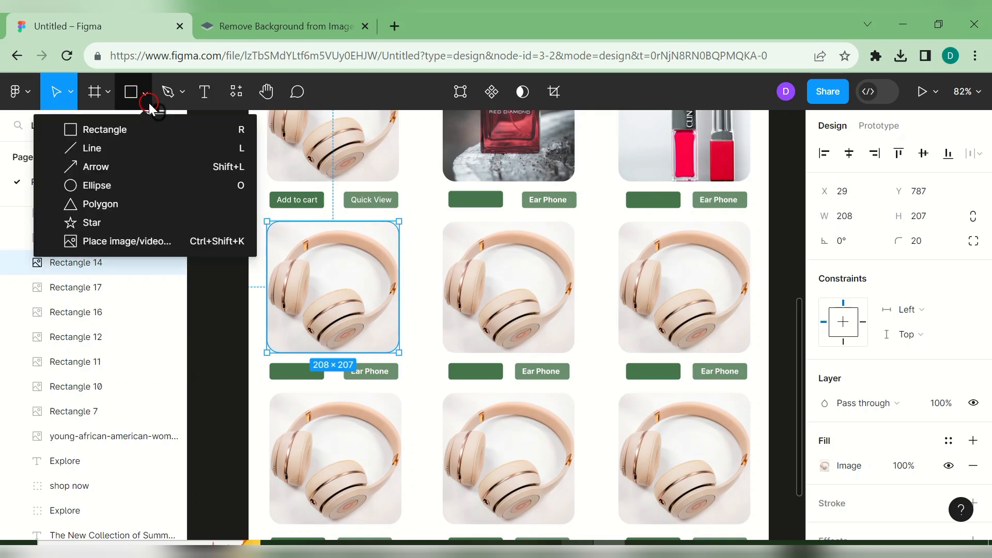
pyautogui.click(143, 97)
pyautogui.click(143, 95)
pyautogui.click(139, 242)
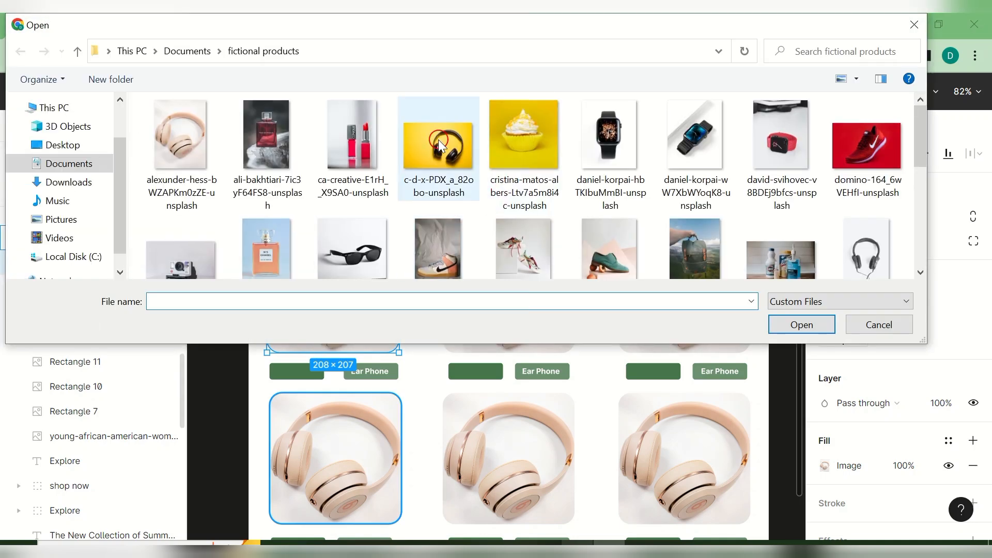
pyautogui.click(619, 142)
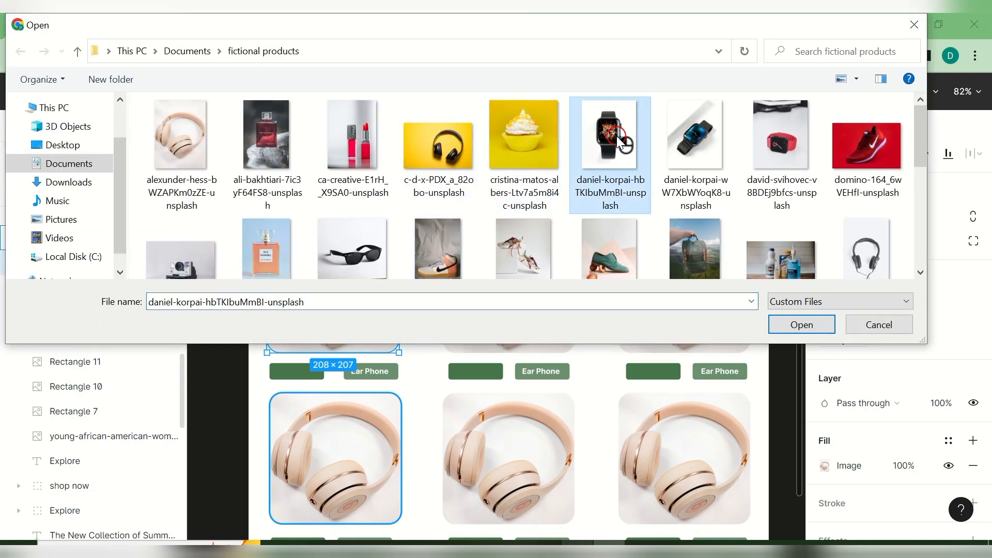
pyautogui.click(816, 330)
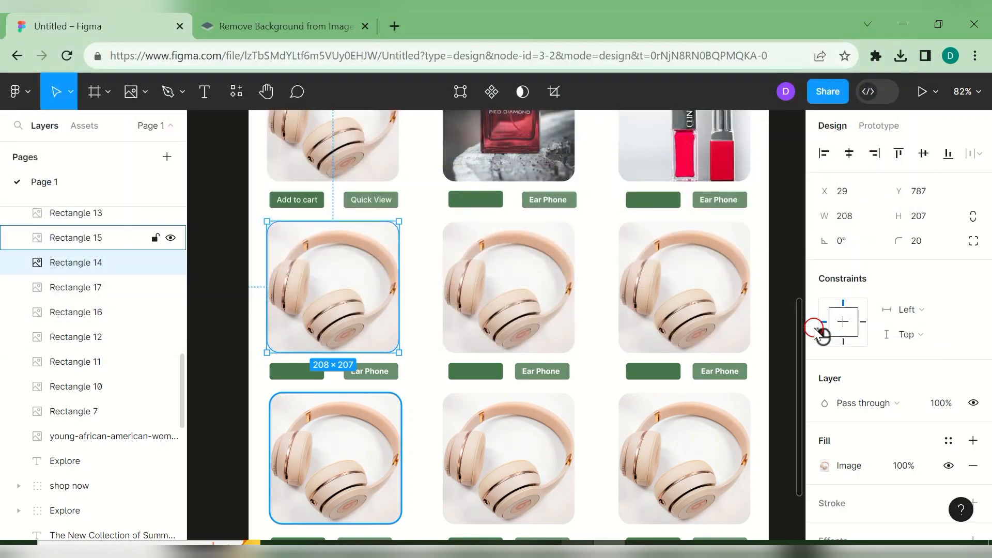
pyautogui.click(343, 294)
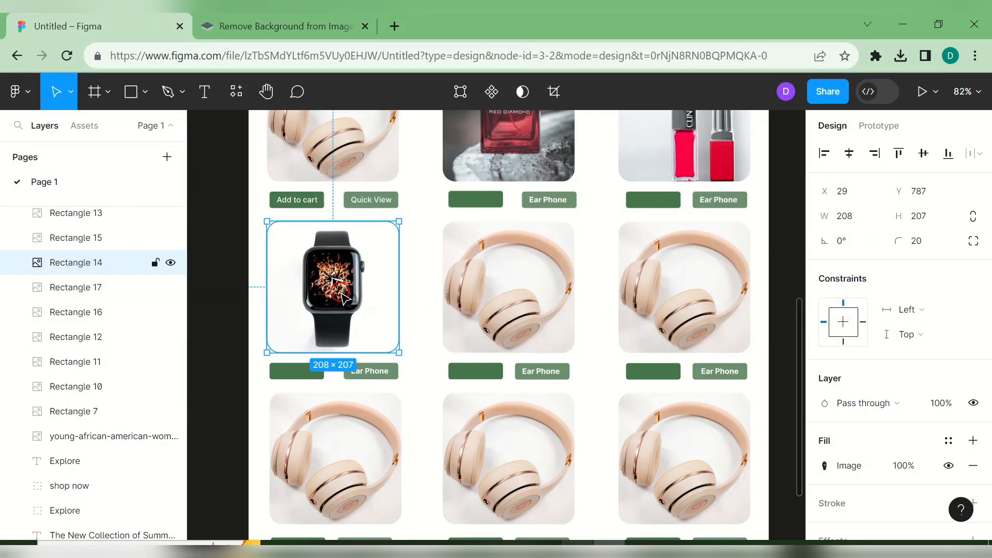
# - Fill the second-row middle card with the red sneaker photo
pyautogui.click(554, 283)
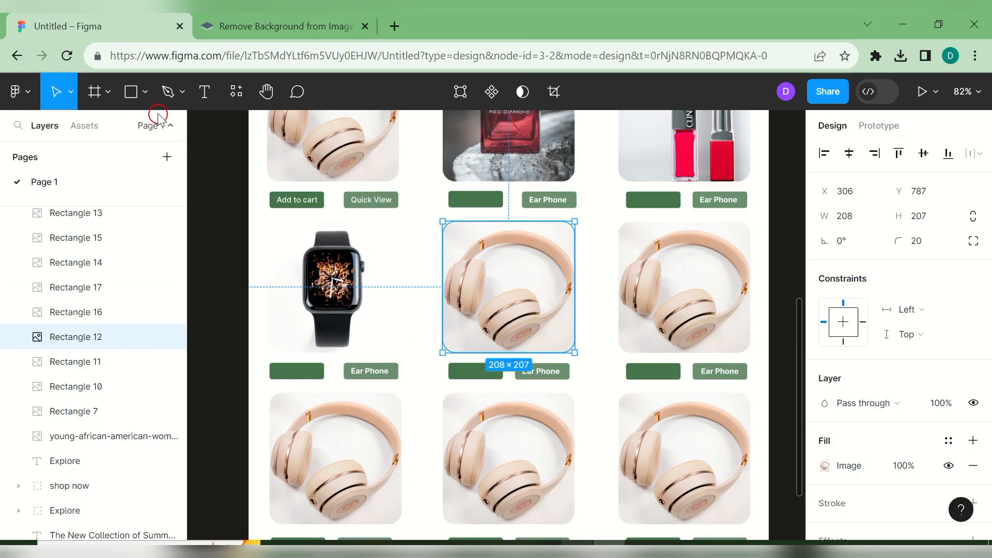
pyautogui.click(145, 92)
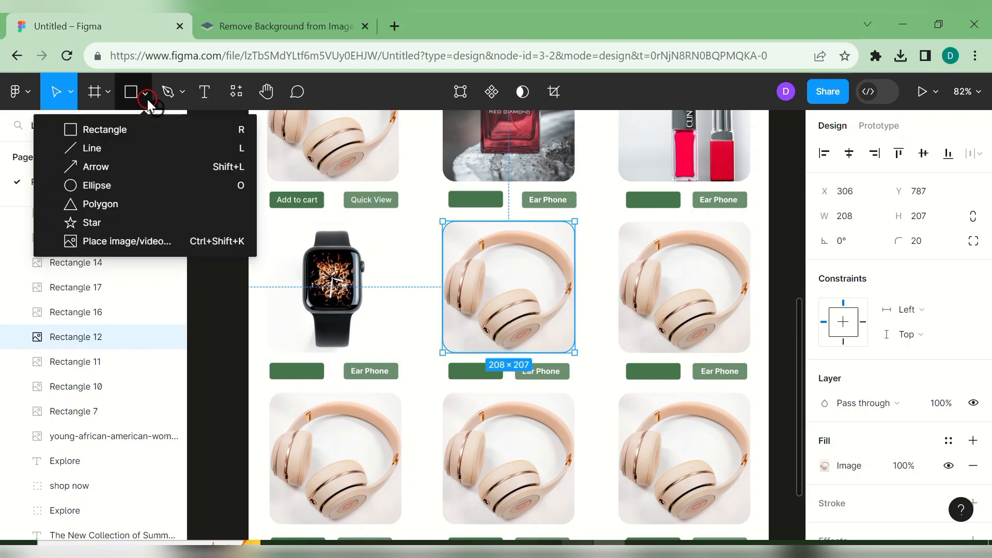
pyautogui.click(166, 240)
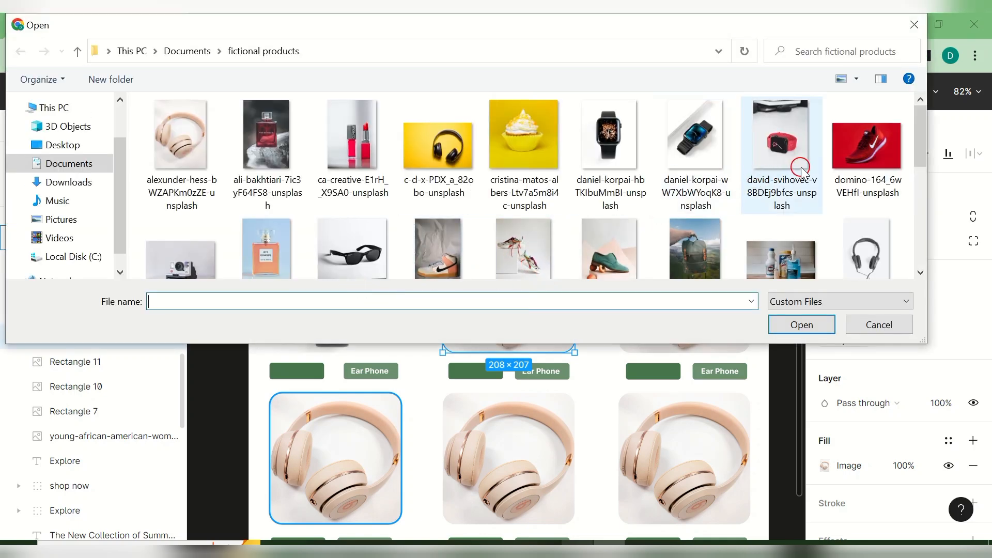
pyautogui.click(868, 168)
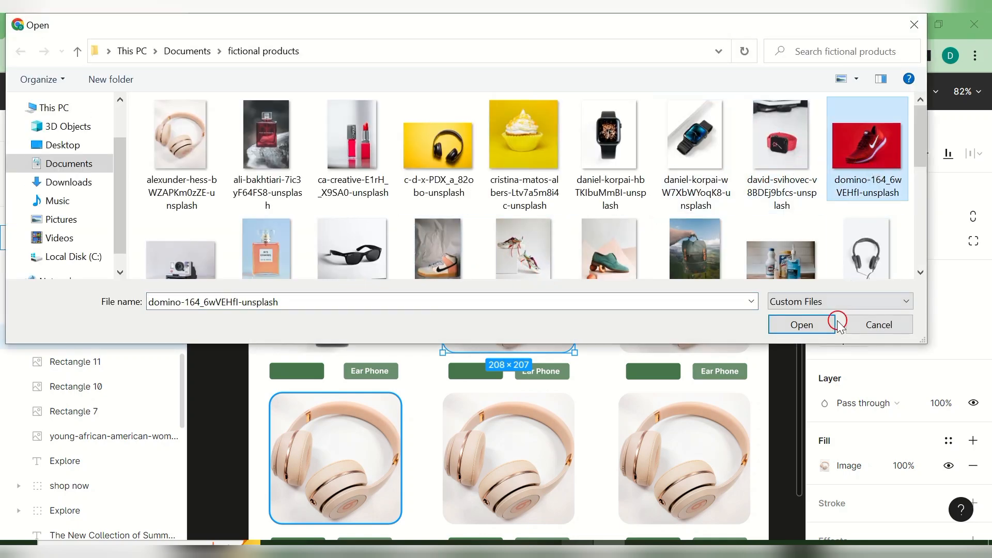
pyautogui.click(824, 330)
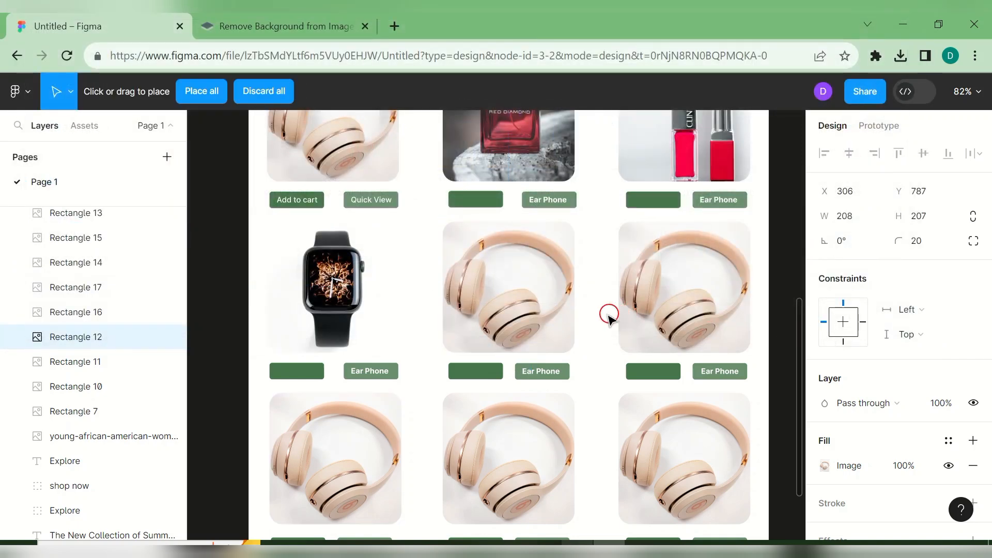
pyautogui.click(525, 301)
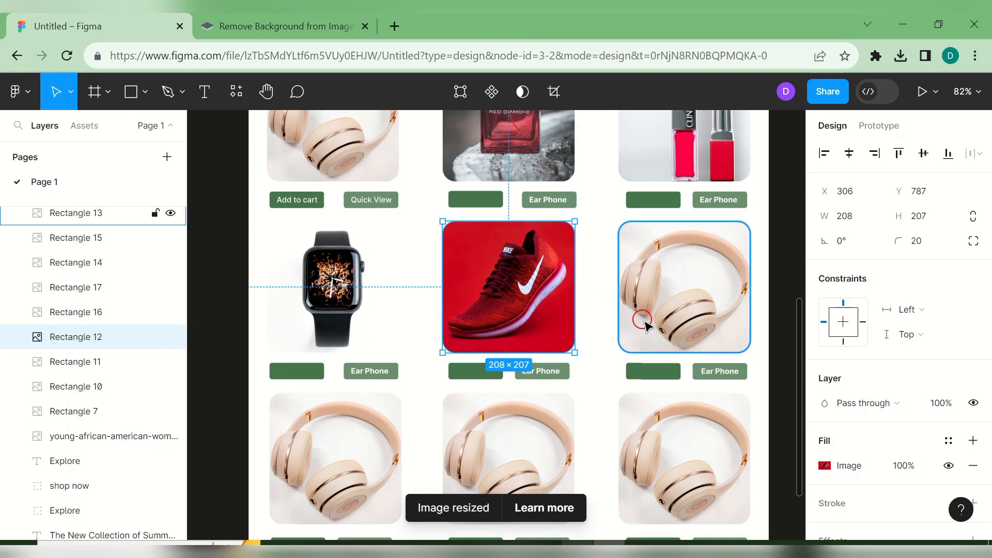
# - Fill the second-row right card with the Chanel perfume bottle photo
pyautogui.click(677, 339)
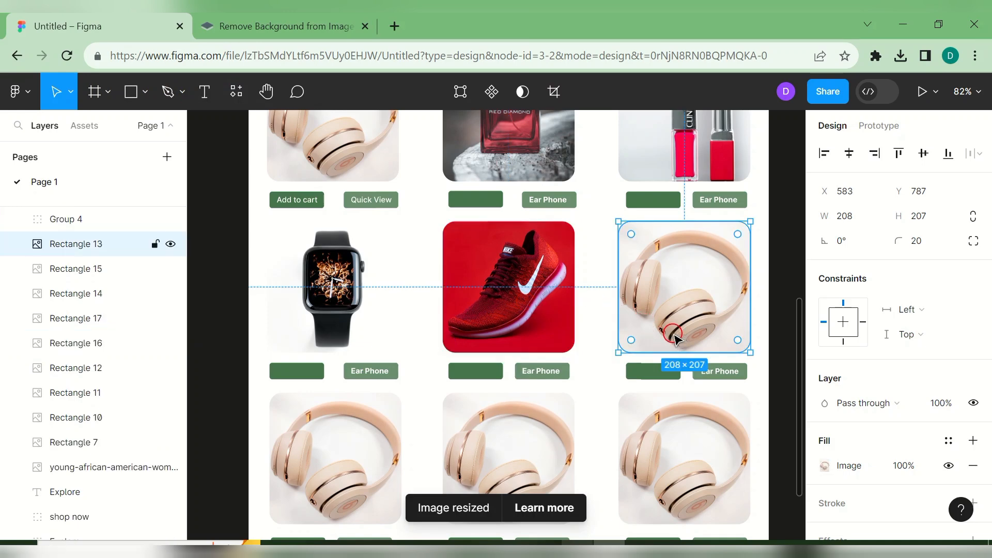
pyautogui.click(174, 99)
pyautogui.click(151, 93)
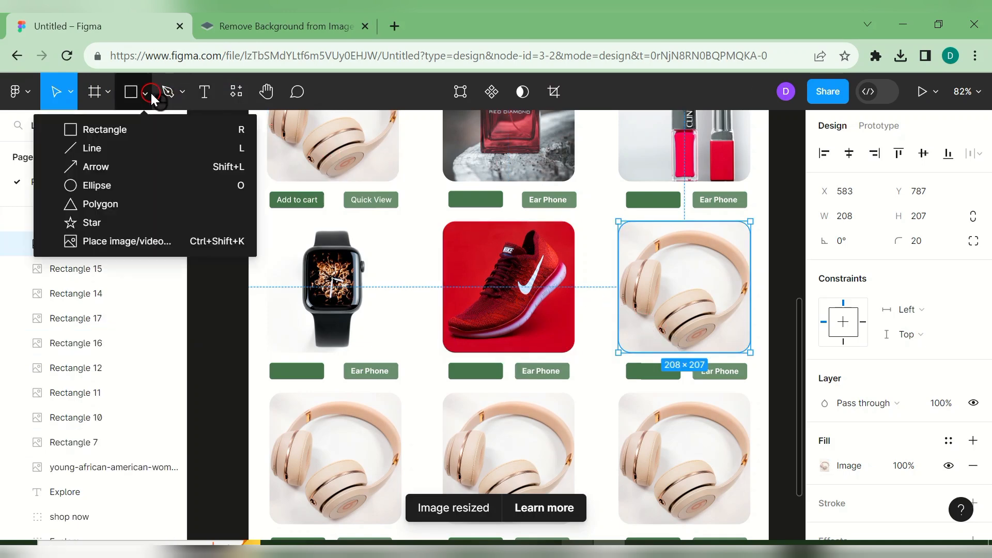
pyautogui.click(203, 243)
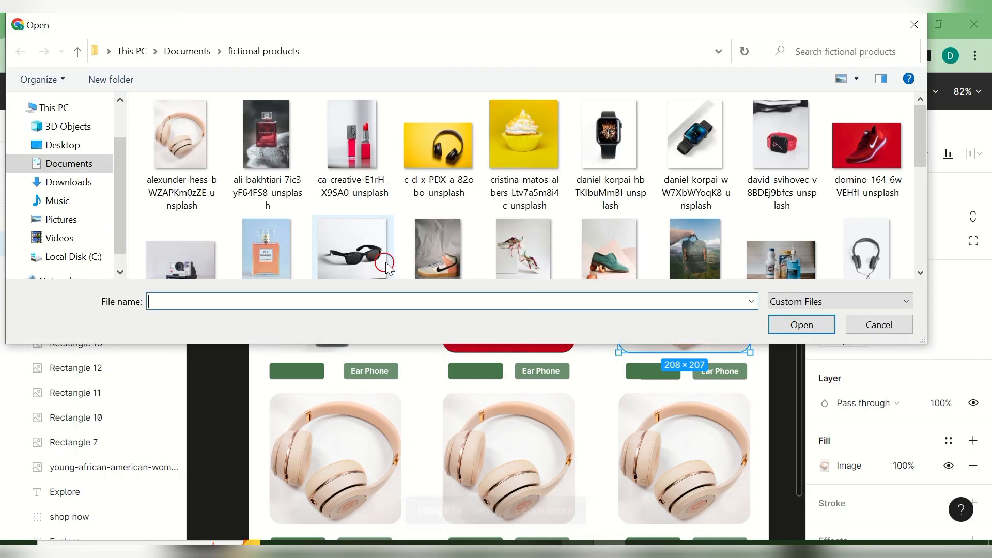
pyautogui.click(282, 256)
pyautogui.click(815, 327)
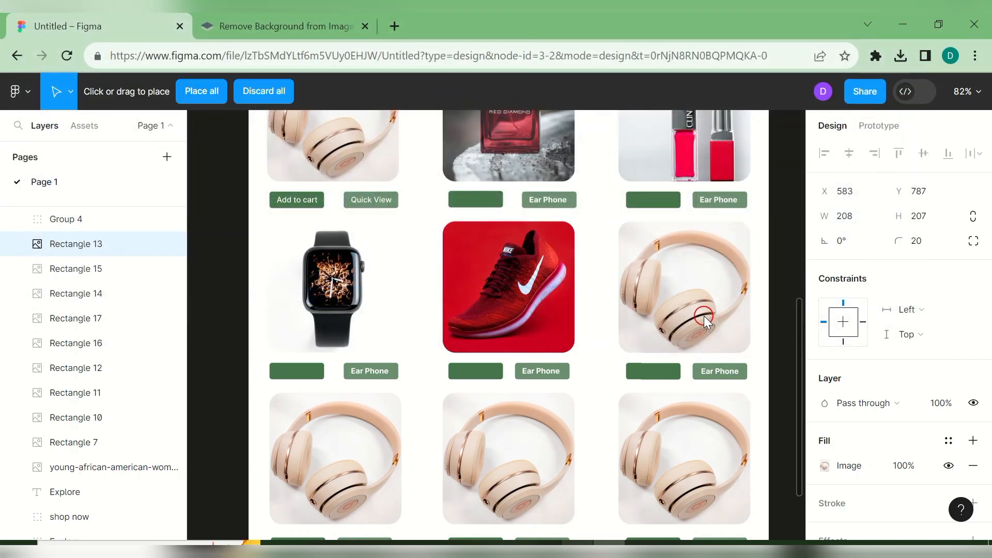
pyautogui.click(703, 315)
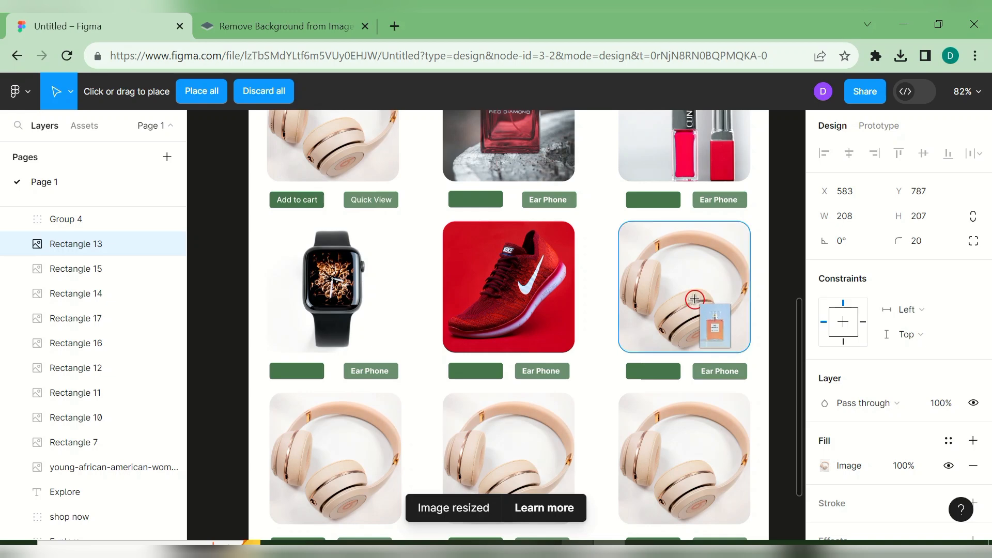
pyautogui.click(700, 331)
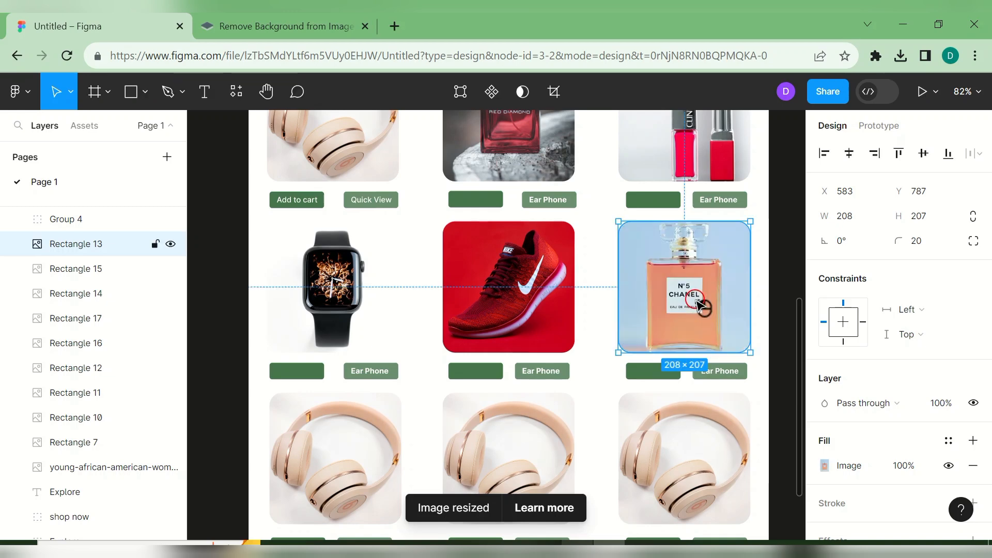
pyautogui.click(356, 456)
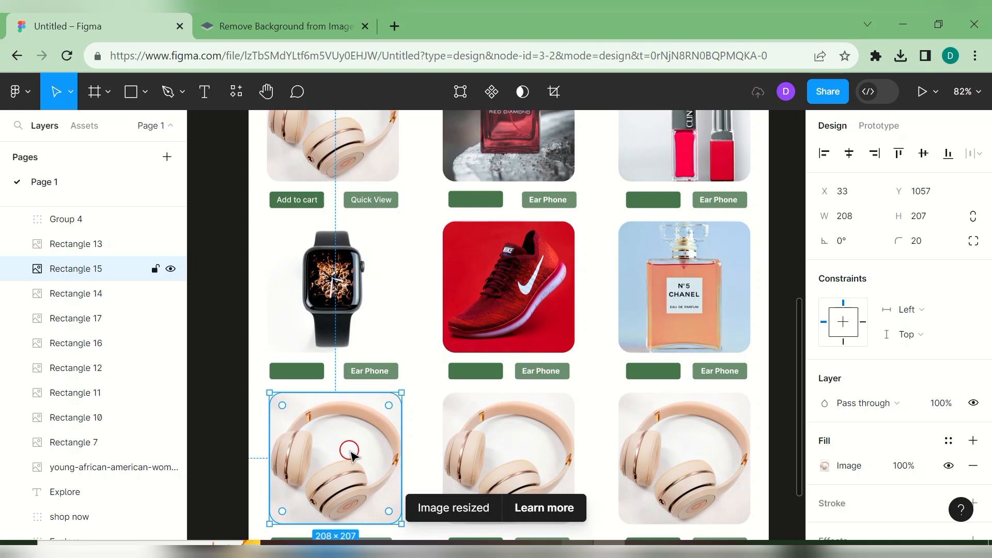
# - Fill the bottom-left card with the backpack photo
pyautogui.click(146, 94)
pyautogui.click(170, 241)
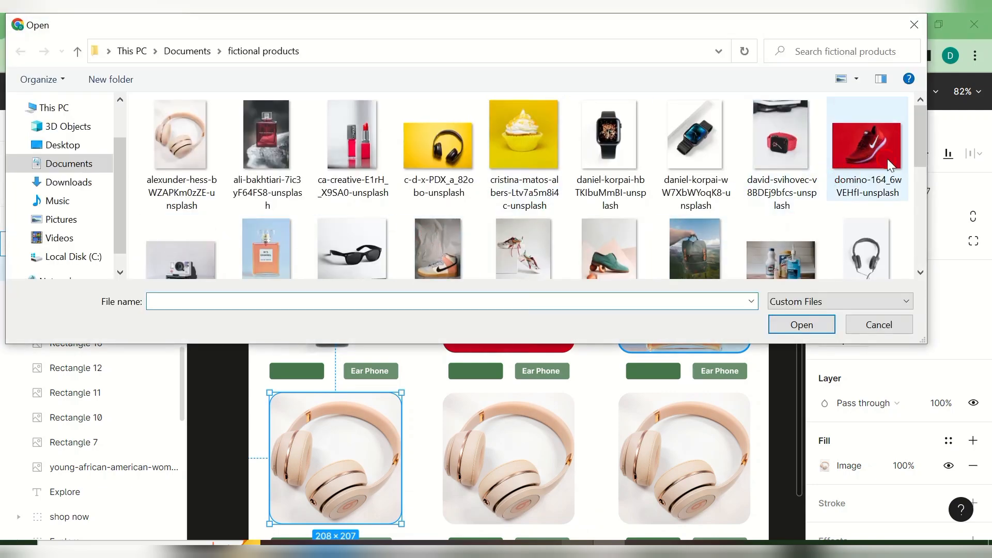
pyautogui.moveTo(917, 150); pyautogui.dragTo(905, 188)
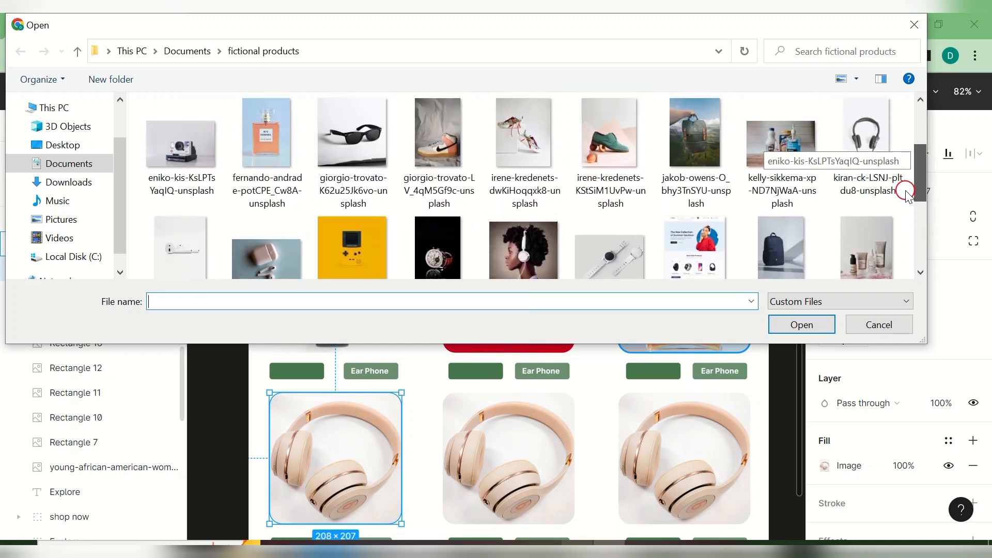
pyautogui.click(678, 166)
pyautogui.click(791, 321)
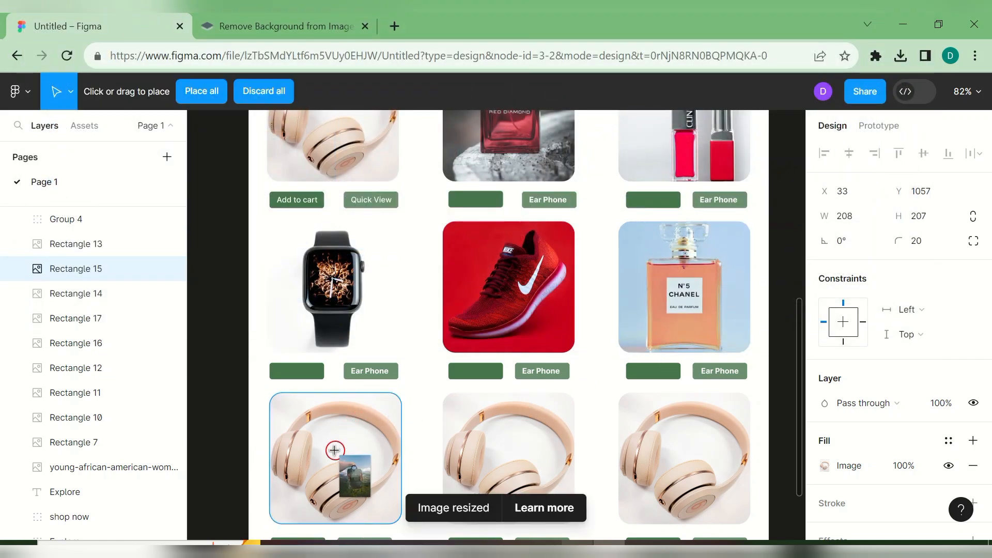
pyautogui.click(334, 450)
# - Fill the bottom-middle card with the portrait of a woman wearing headphones
pyautogui.click(493, 457)
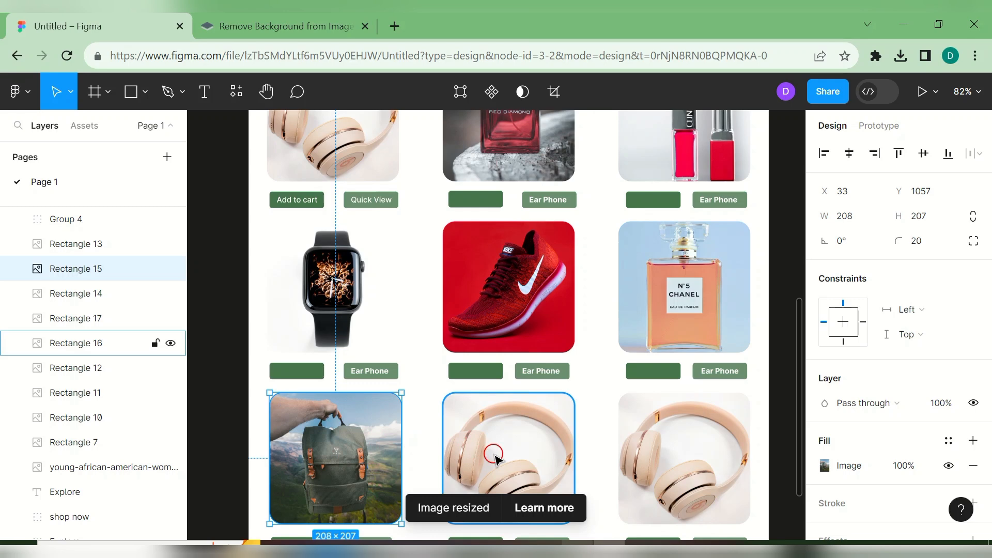
pyautogui.click(146, 91)
pyautogui.click(185, 236)
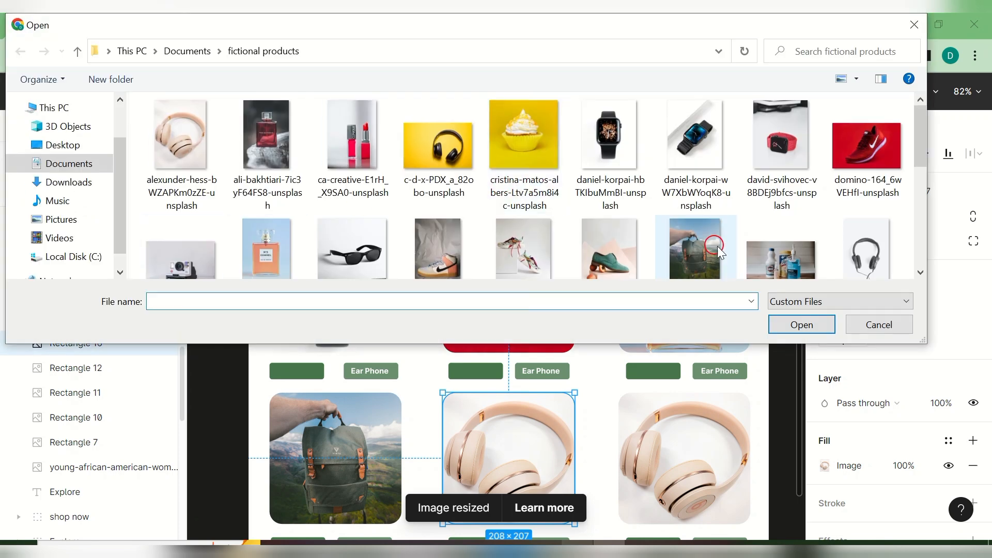
pyautogui.moveTo(922, 132); pyautogui.dragTo(929, 182)
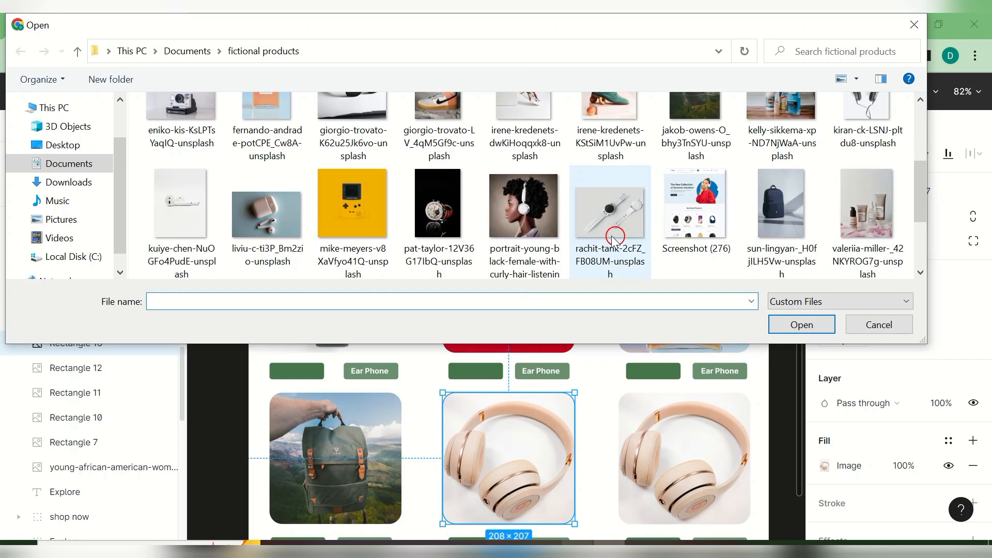
pyautogui.click(522, 224)
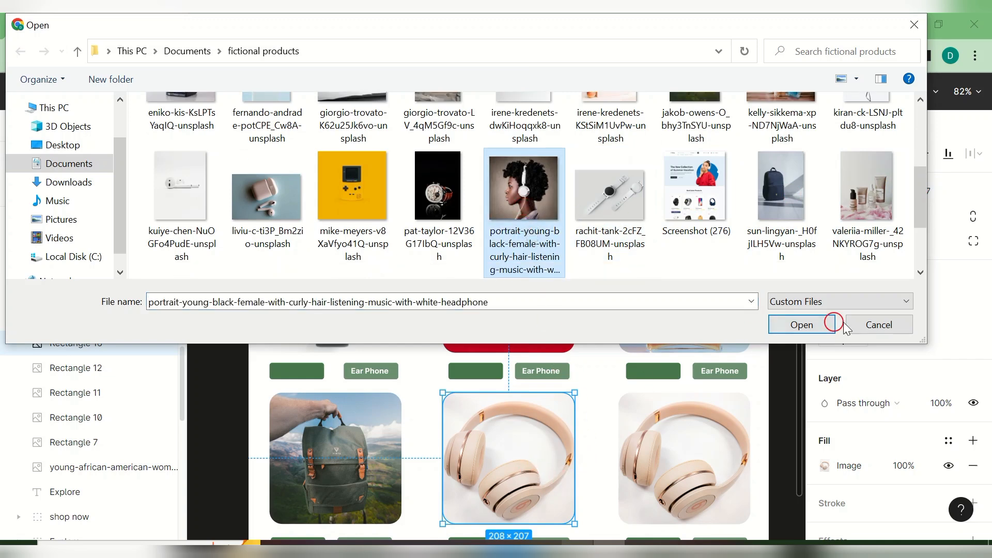
pyautogui.click(805, 328)
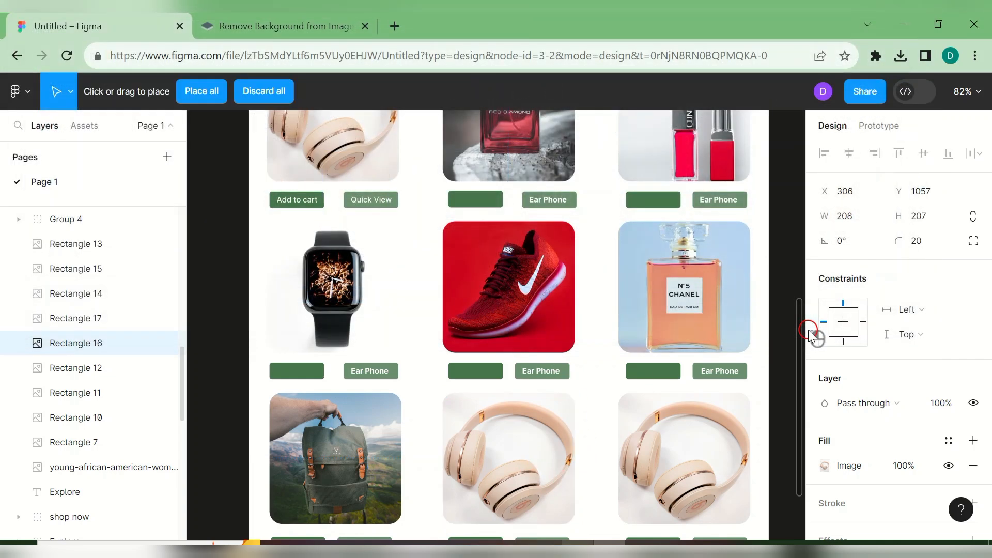
pyautogui.click(512, 458)
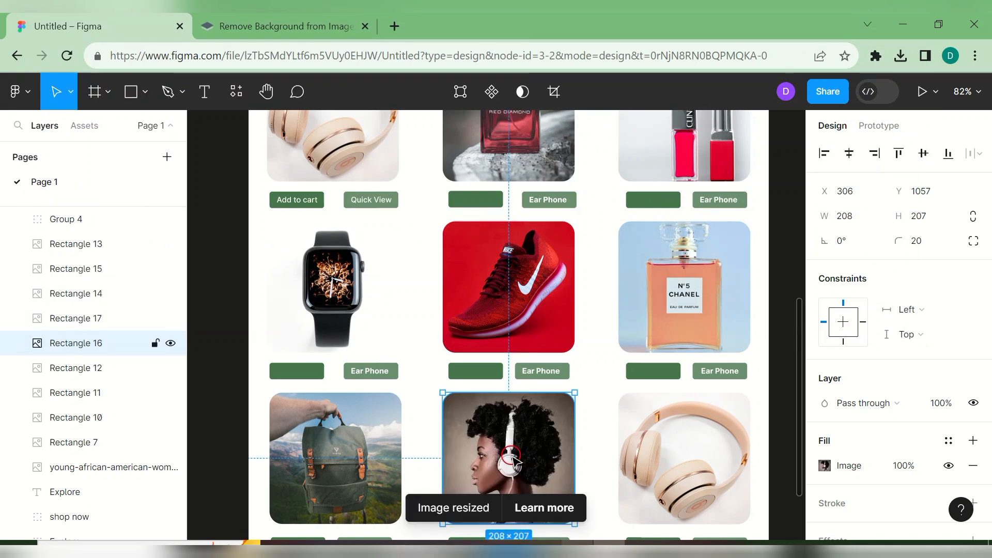
# - Fill the bottom-right card with the instant camera photo
pyautogui.click(655, 479)
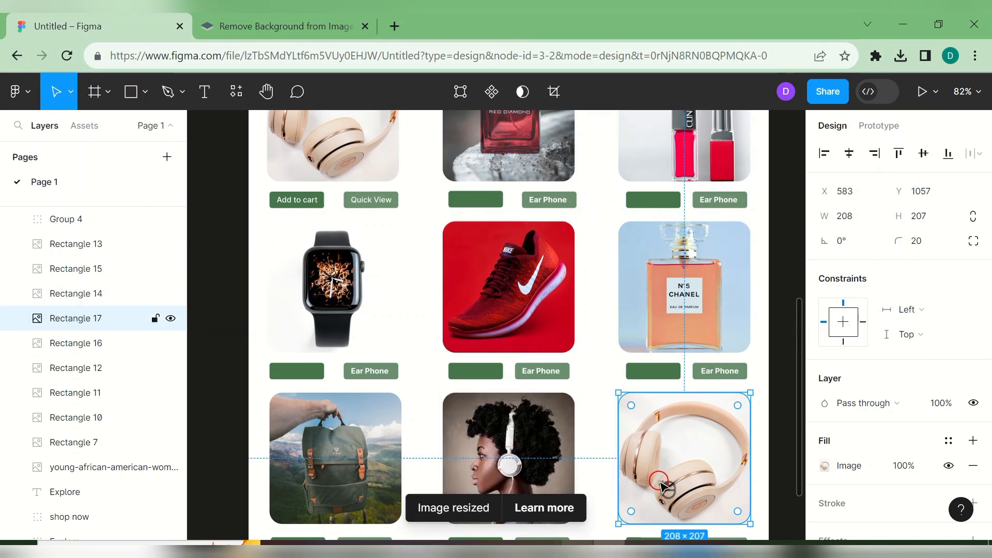
pyautogui.click(148, 92)
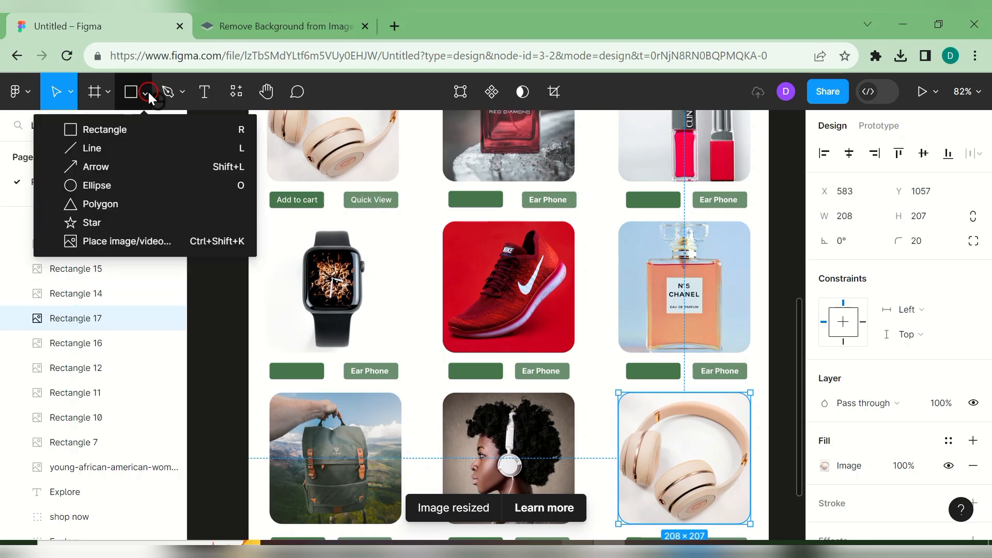
pyautogui.click(157, 243)
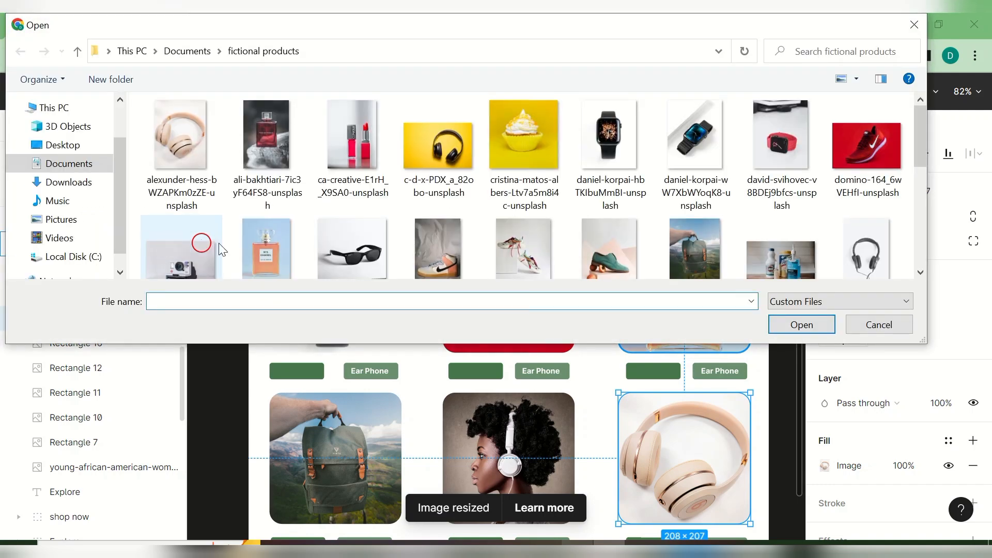
pyautogui.moveTo(925, 155); pyautogui.dragTo(940, 205)
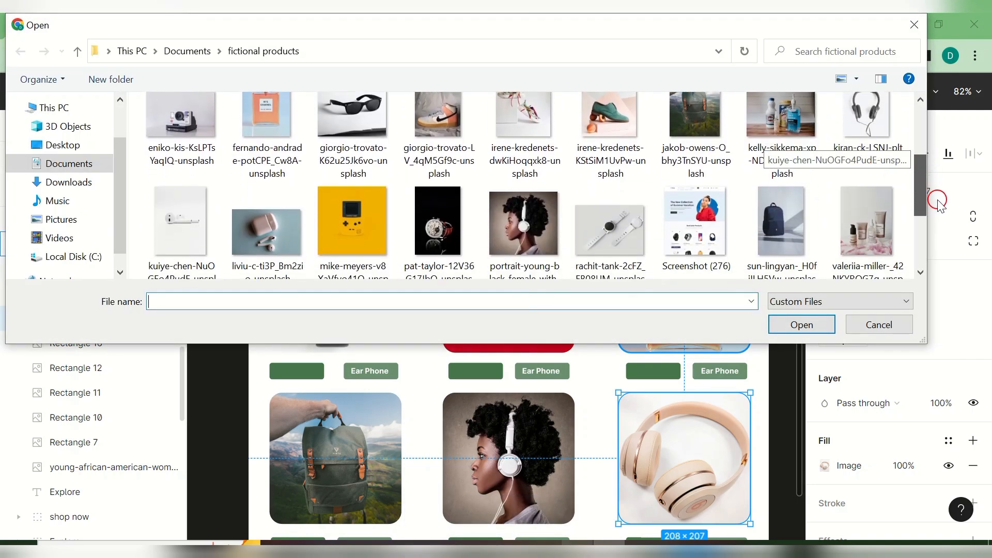
pyautogui.click(177, 139)
pyautogui.click(785, 335)
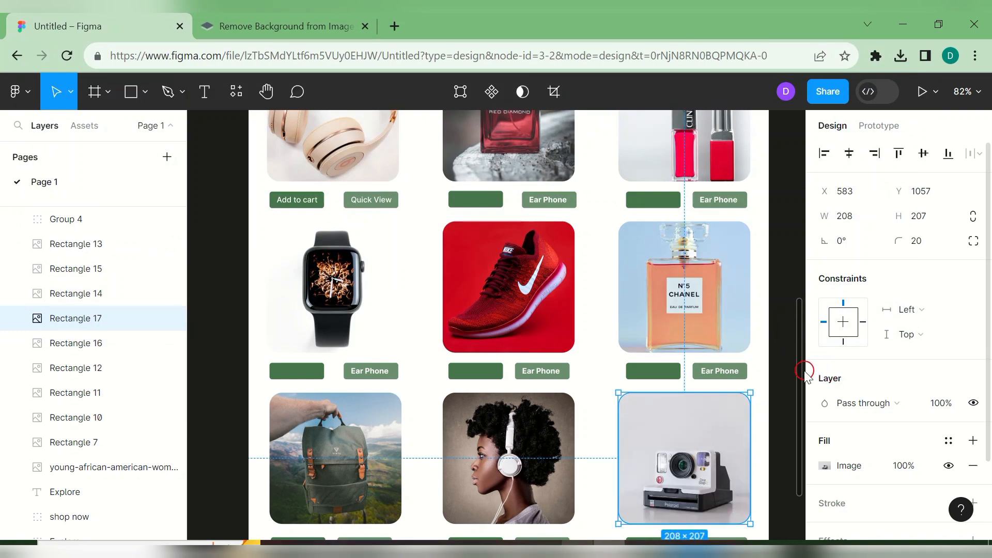
pyautogui.moveTo(801, 371); pyautogui.dragTo(724, 153)
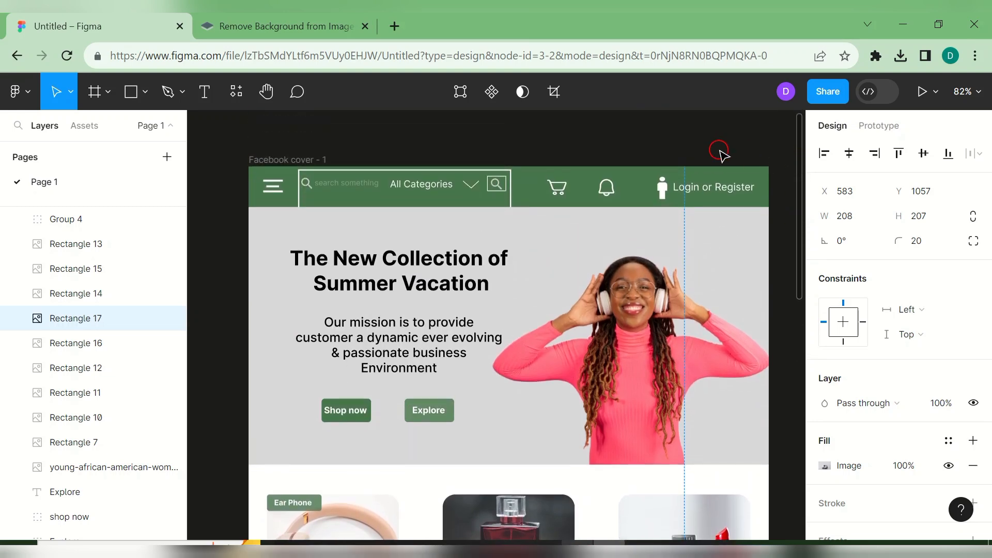
# - Reduce the search bar height to about 50, with its box outline shortened to 43
pyautogui.click(716, 149)
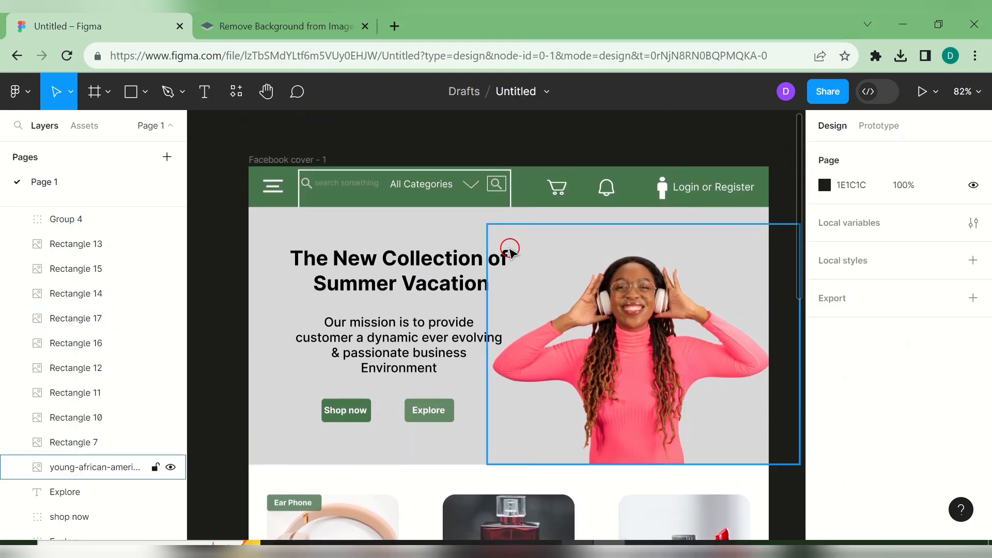
pyautogui.click(448, 177)
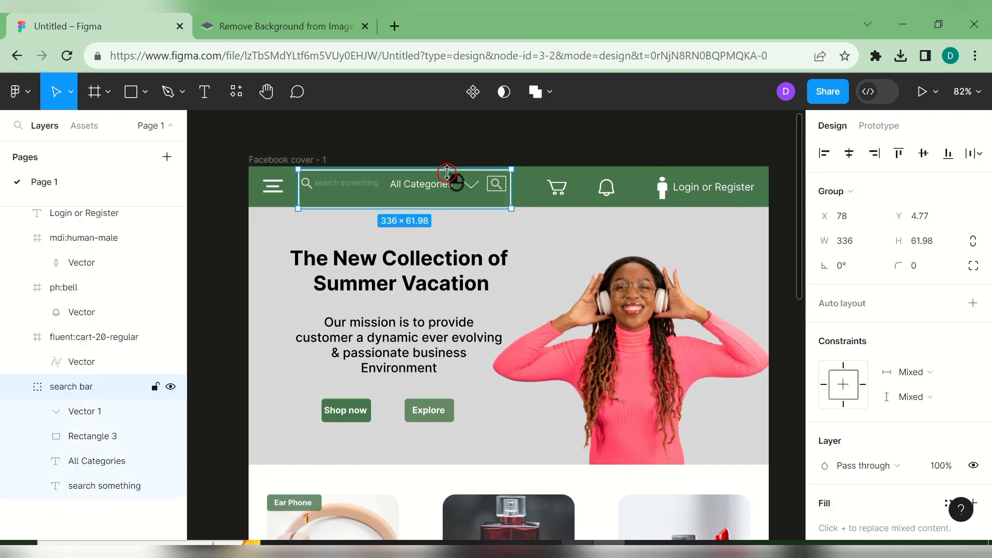
pyautogui.moveTo(449, 205); pyautogui.dragTo(448, 200)
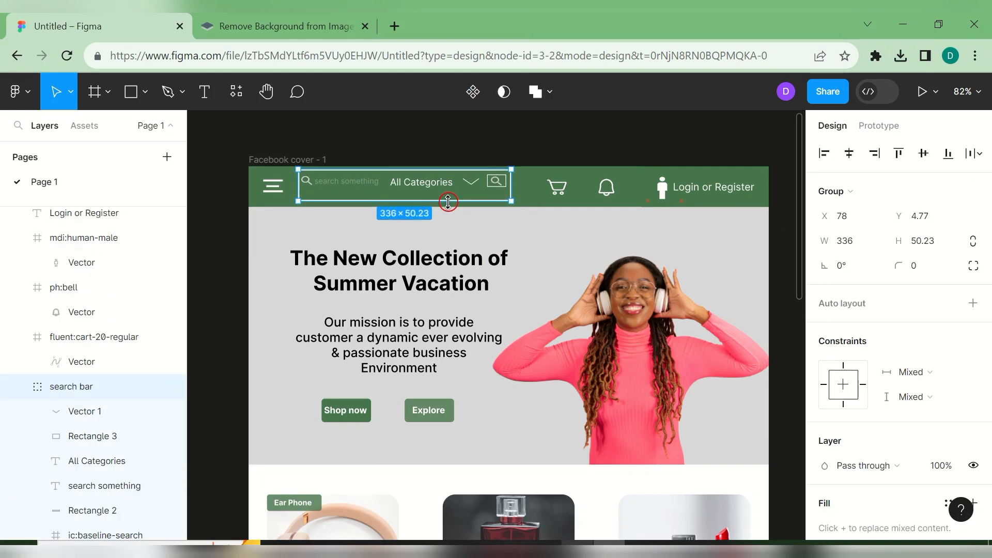
pyautogui.moveTo(449, 197); pyautogui.dragTo(449, 198)
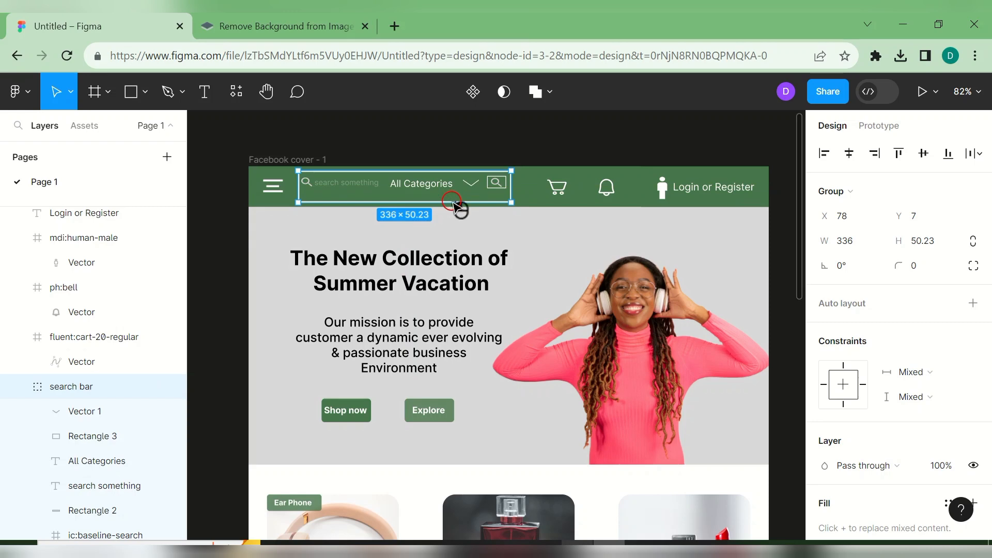
pyautogui.doubleClick(453, 204)
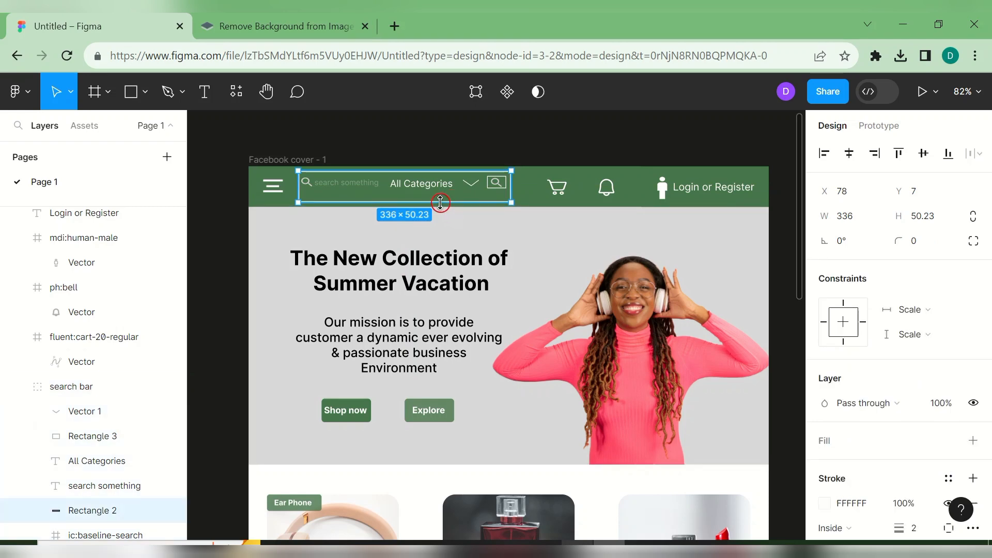
pyautogui.moveTo(440, 197); pyautogui.dragTo(440, 197)
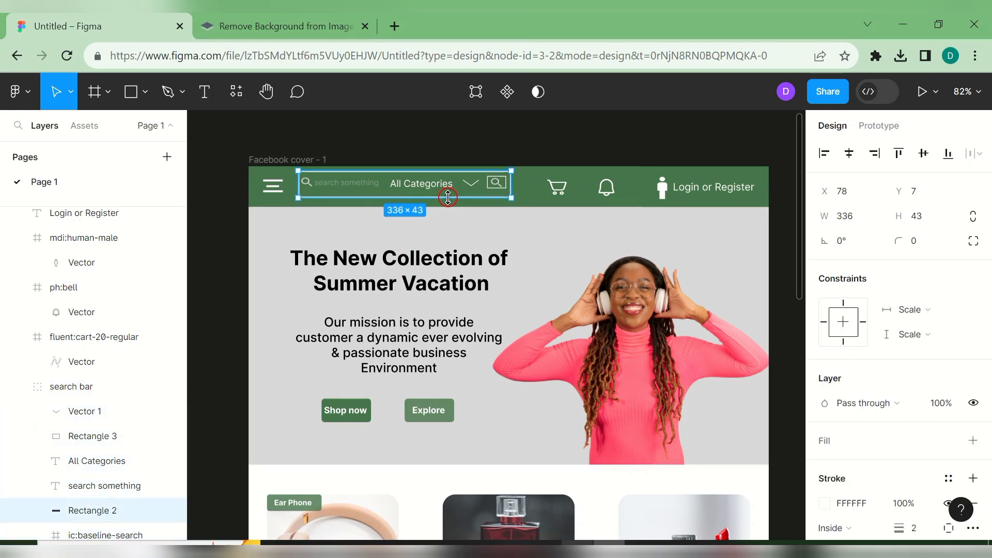
pyautogui.click(528, 196)
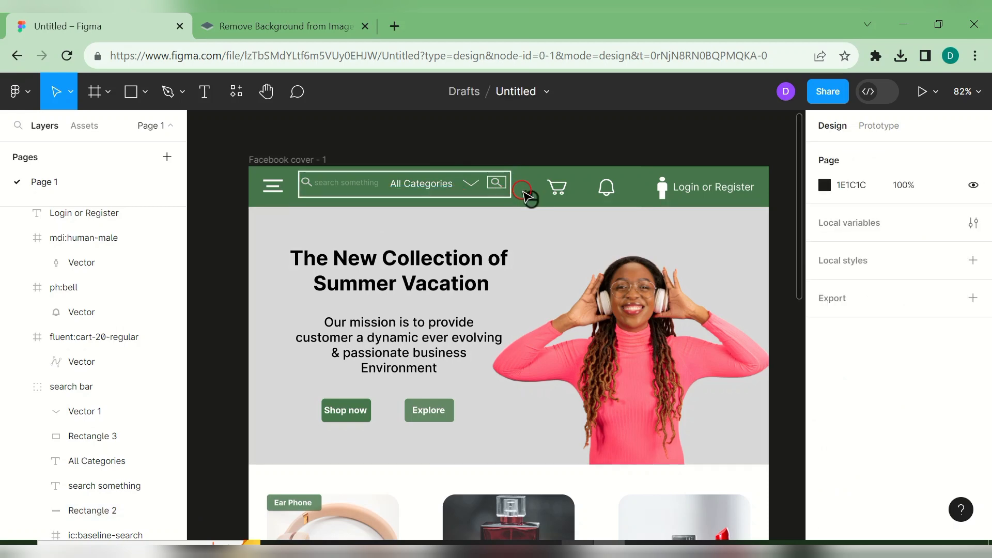
# - Move the search bar down to centre it in the green nav, then review the cover
pyautogui.click(450, 185)
pyautogui.moveTo(449, 184); pyautogui.dragTo(448, 186)
pyautogui.click(558, 143)
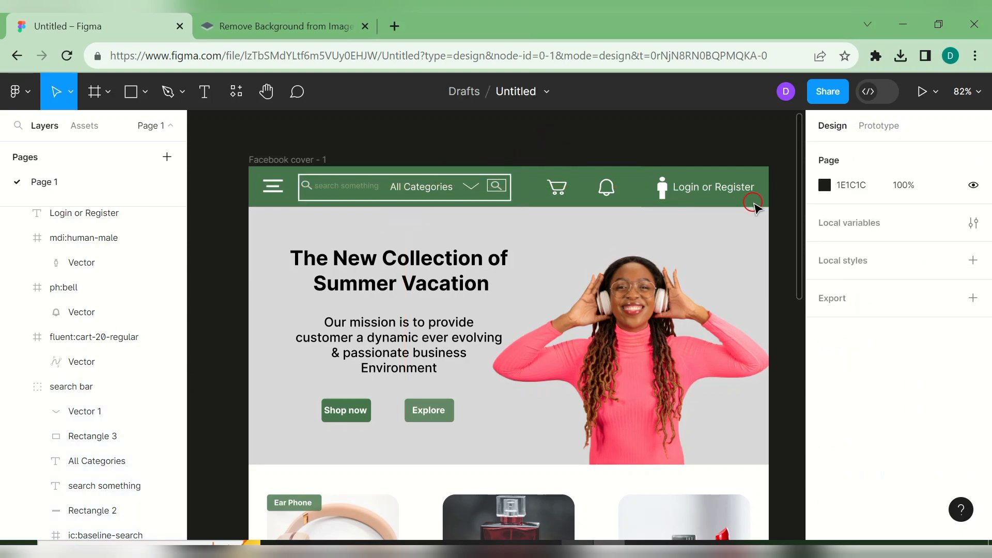
pyautogui.moveTo(800, 222); pyautogui.dragTo(857, 489)
pyautogui.scroll(-2, 675, 478)
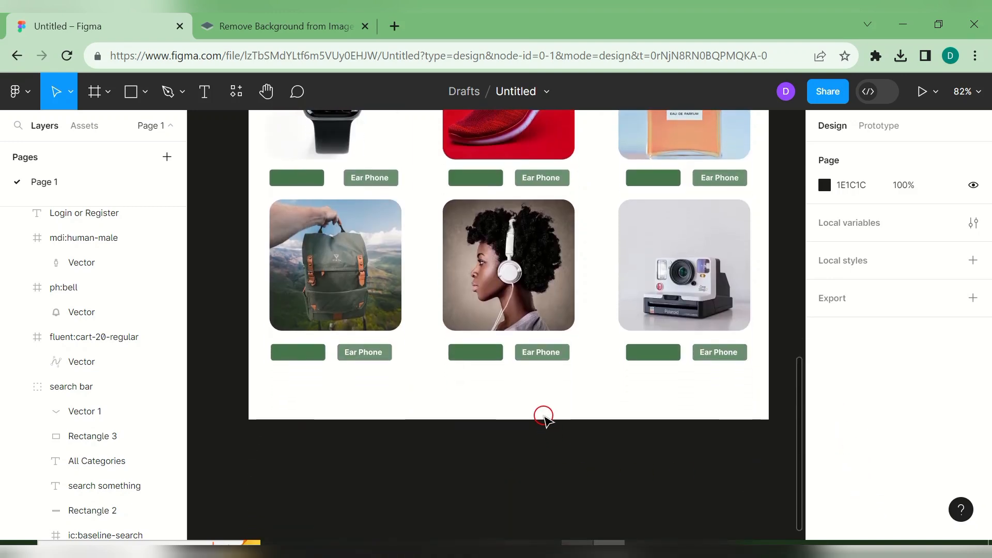
pyautogui.moveTo(798, 403); pyautogui.dragTo(536, 173)
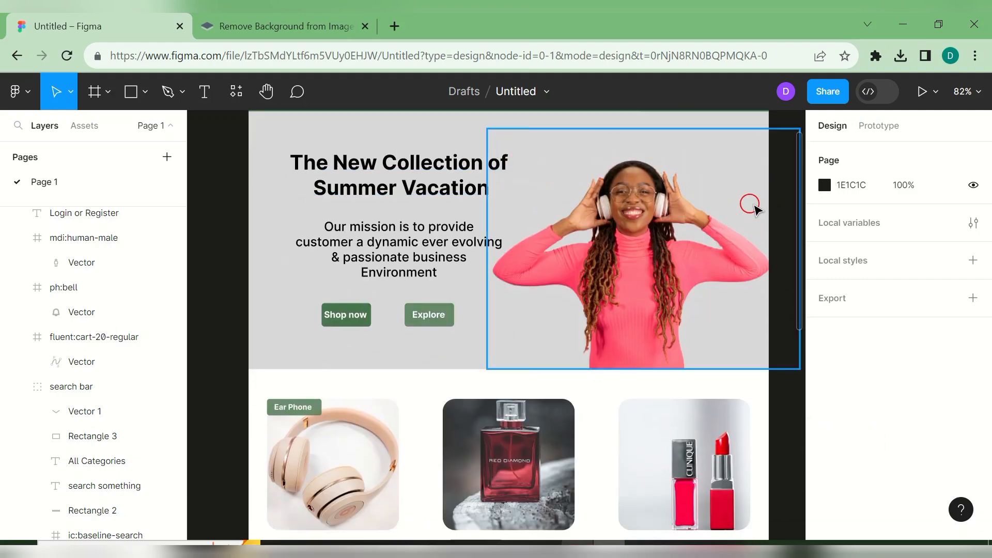
pyautogui.moveTo(799, 226); pyautogui.dragTo(774, 133)
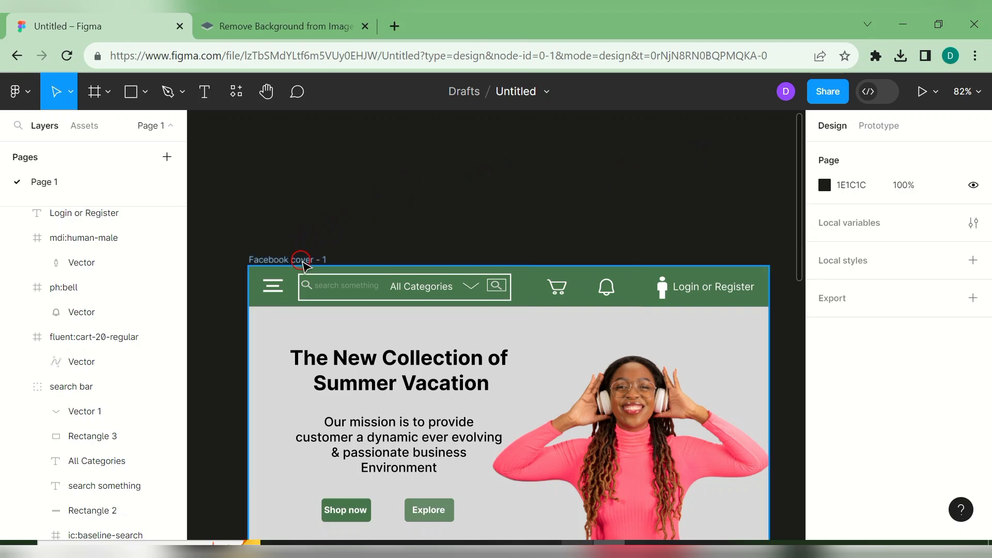
# - Extend the Facebook cover frame's height to 1536 px
pyautogui.click(307, 261)
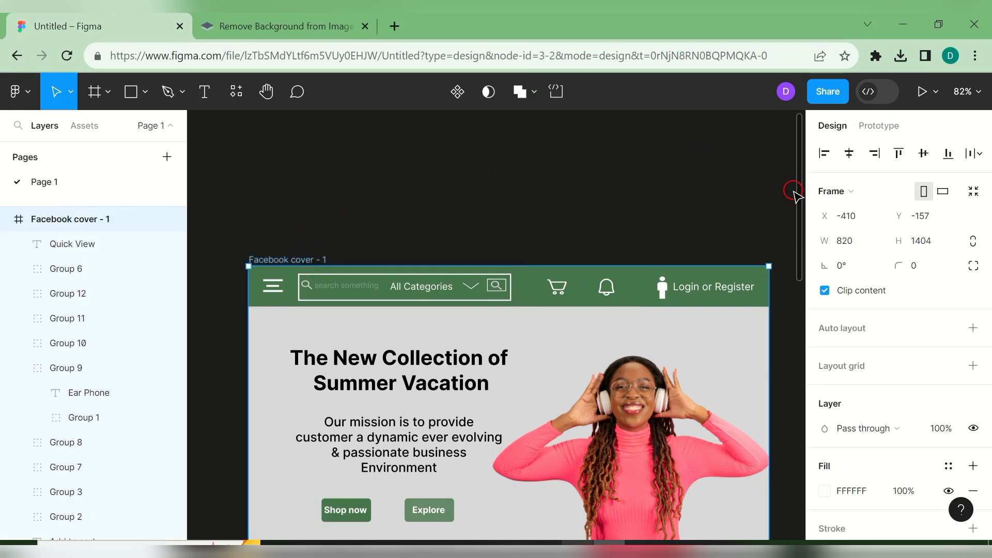
pyautogui.moveTo(799, 198); pyautogui.dragTo(716, 488)
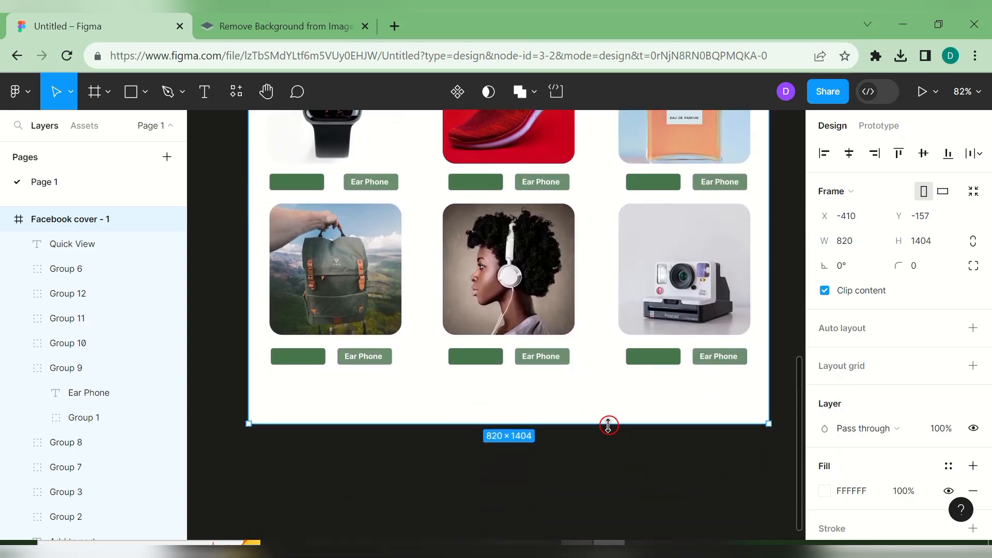
pyautogui.moveTo(607, 422); pyautogui.dragTo(627, 508)
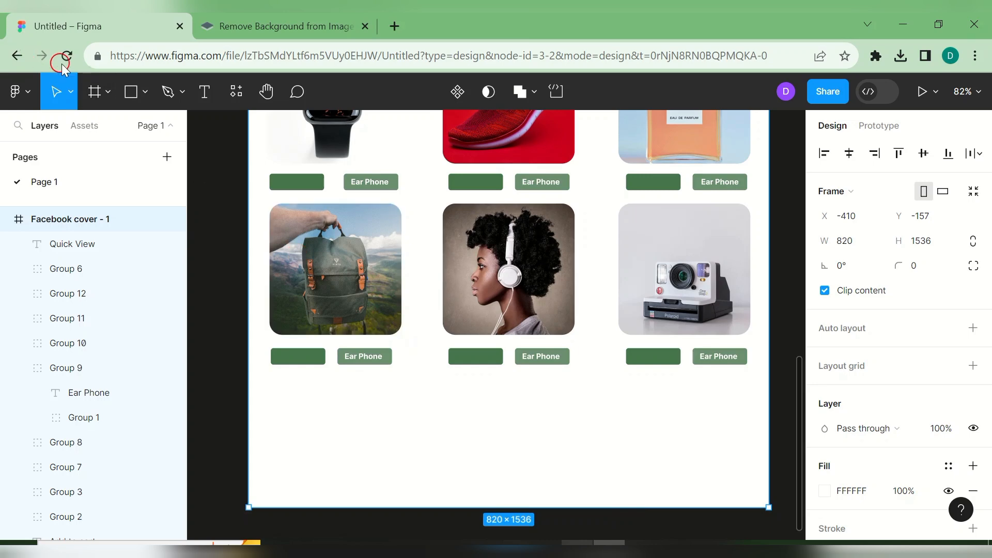
# - Draw a full-width rectangle strip along the frame's bottom and fill it with document green 47754C
pyautogui.click(142, 90)
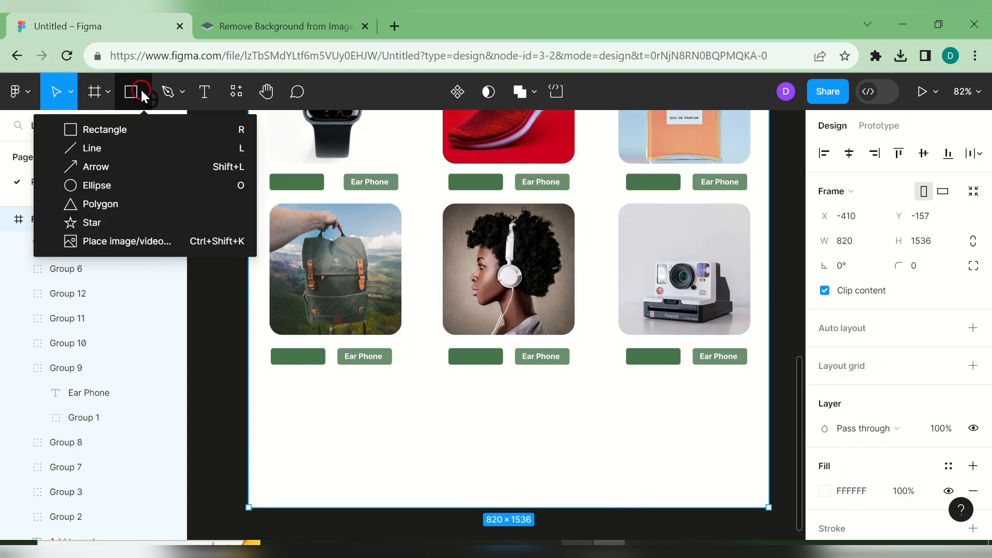
pyautogui.click(150, 128)
pyautogui.moveTo(253, 469); pyautogui.dragTo(771, 506)
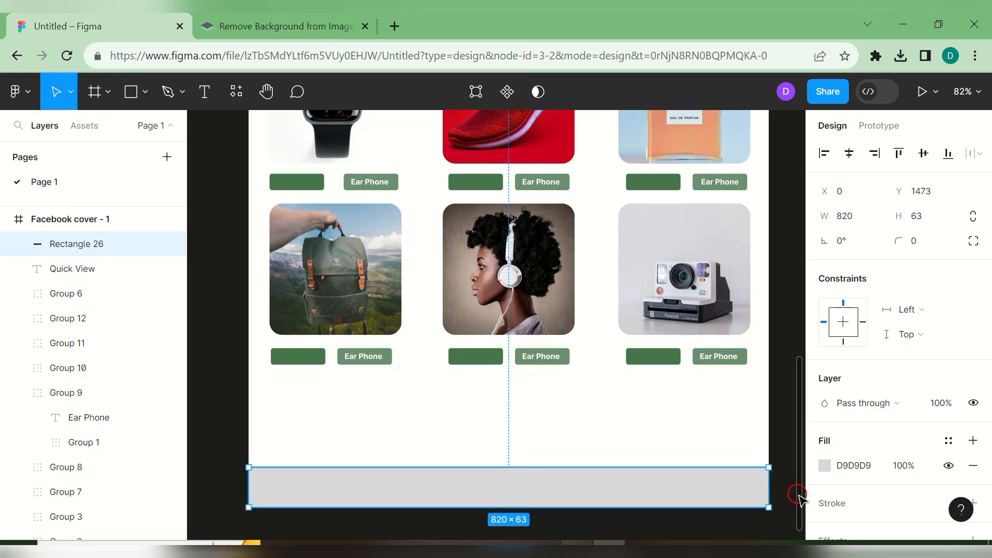
pyautogui.click(825, 466)
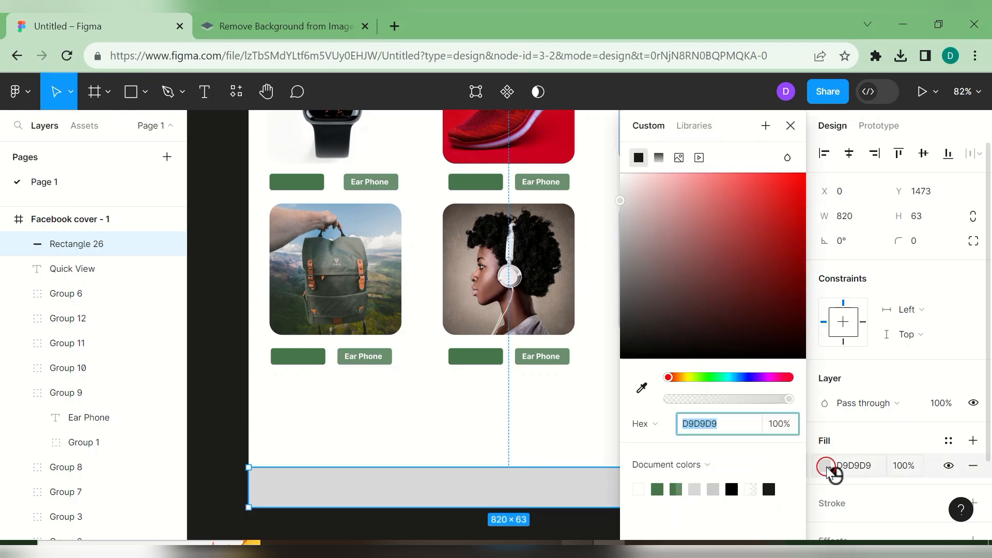
pyautogui.click(658, 487)
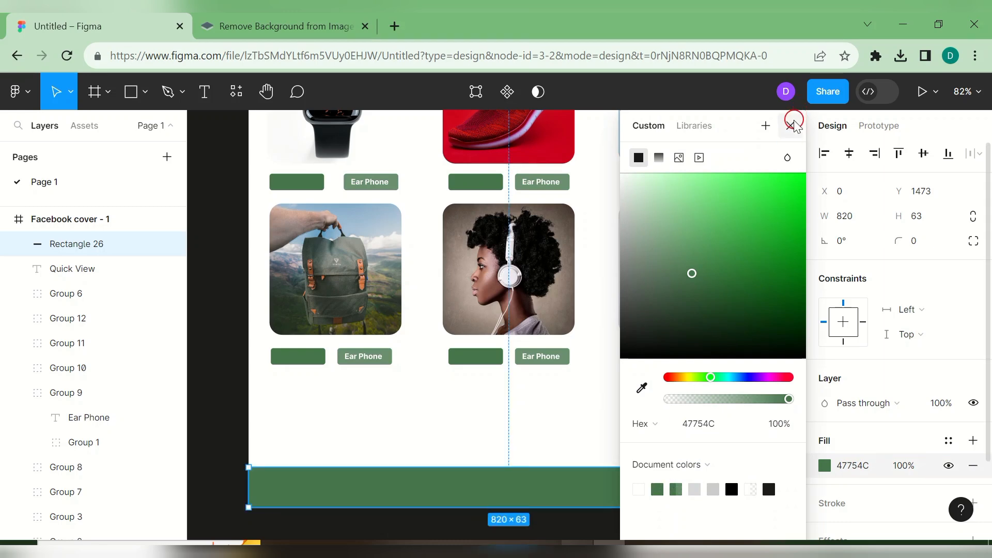
pyautogui.click(790, 126)
pyautogui.click(781, 176)
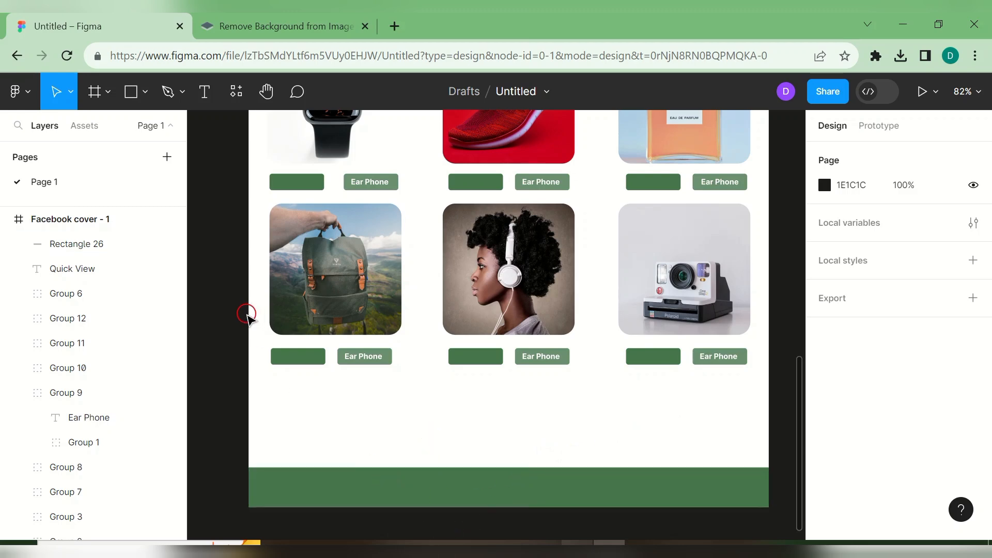
# - Add the 'Copyright Tech_in_Tech 2023' text inside the green footer and centre it
pyautogui.click(203, 91)
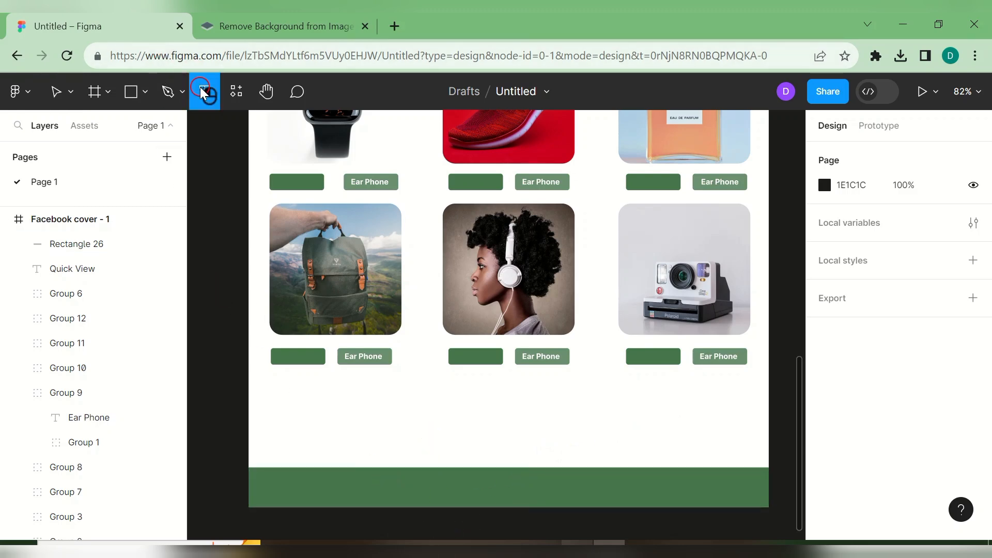
pyautogui.click(390, 497)
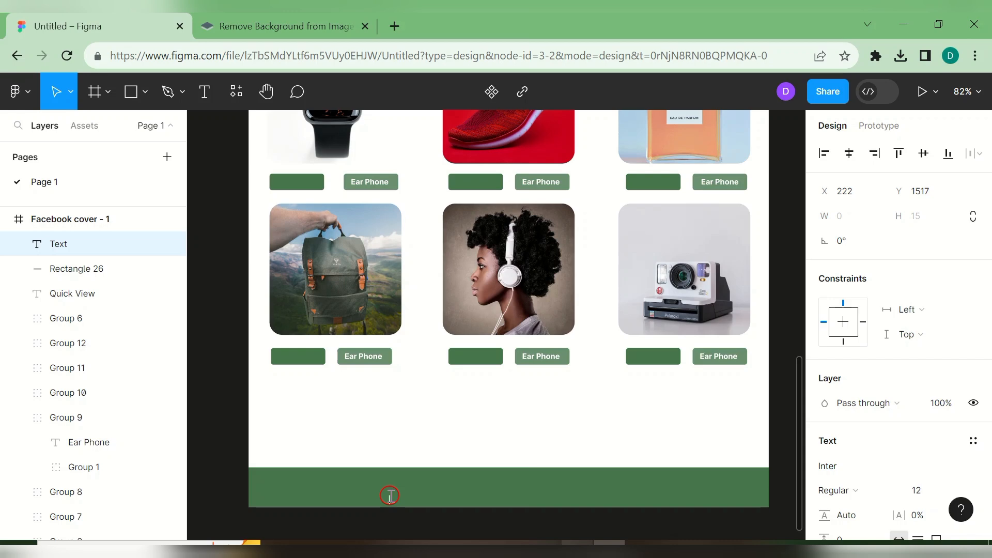
pyautogui.write('@')
pyautogui.press('BackSpace')
pyautogui.write('Copyright Tech_in_Tech 2023')
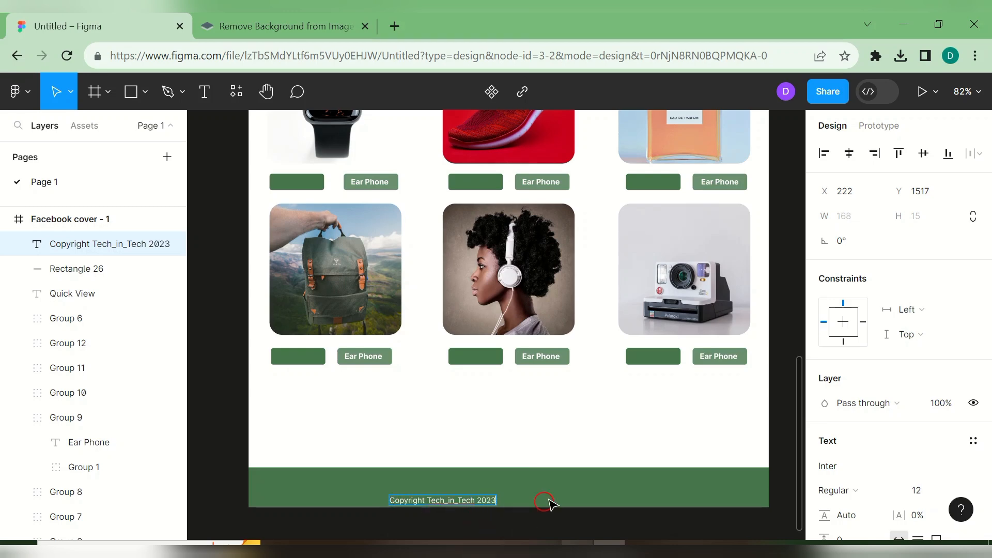
pyautogui.click(471, 500)
pyautogui.moveTo(471, 502); pyautogui.dragTo(539, 496)
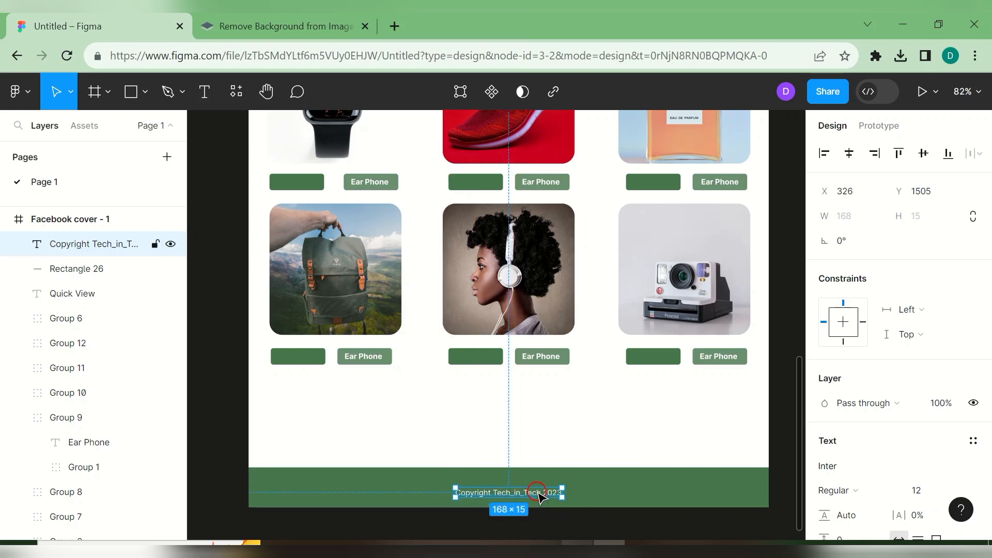
# - Make the copyright text Semi Bold at size 15 and re-centre it in the footer bar
pyautogui.press('Return')
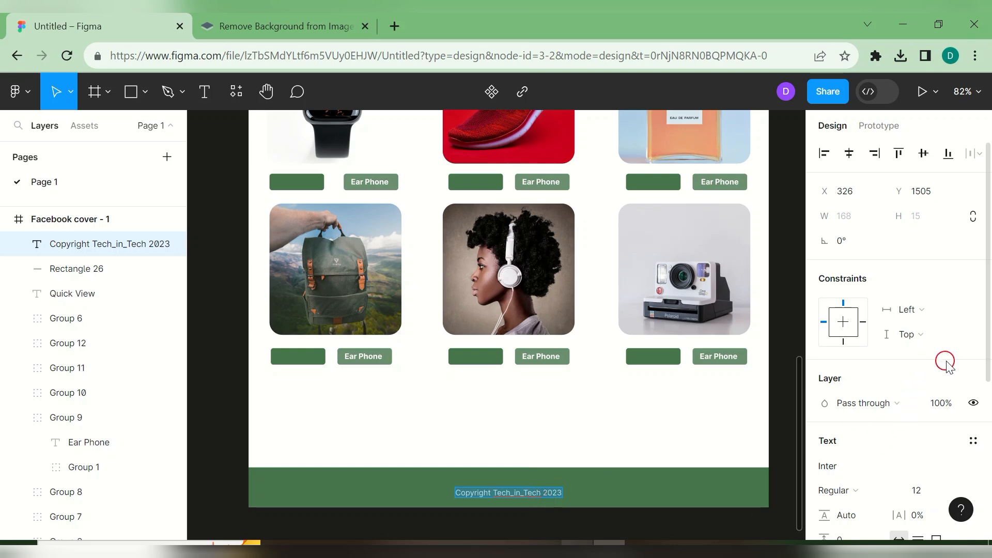
pyautogui.moveTo(987, 345); pyautogui.dragTo(986, 430)
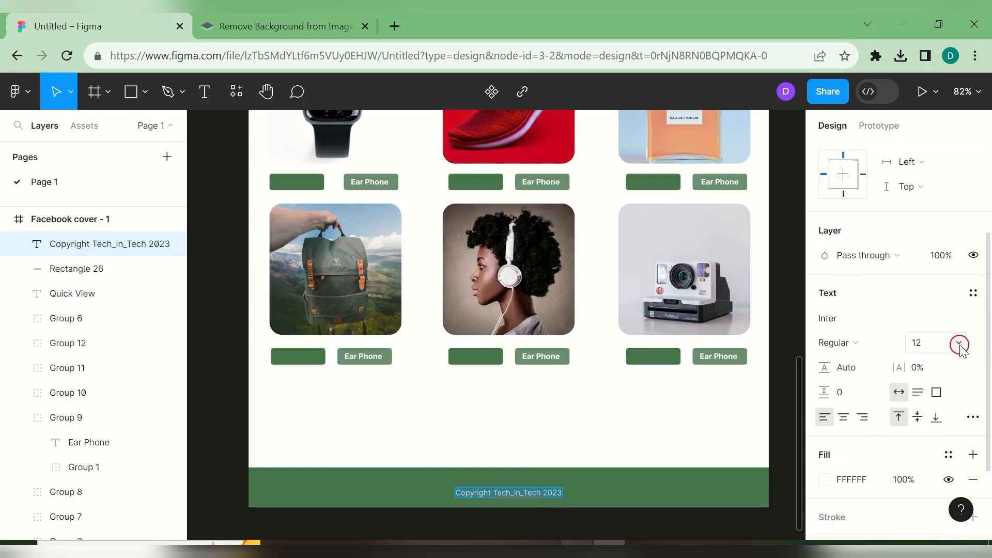
pyautogui.click(957, 345)
pyautogui.click(950, 330)
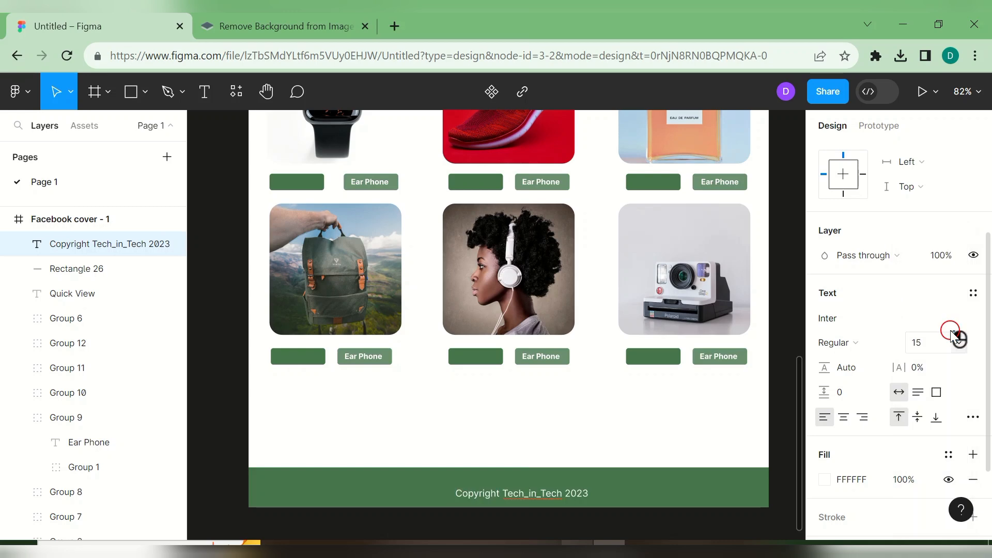
pyautogui.click(889, 344)
pyautogui.click(881, 251)
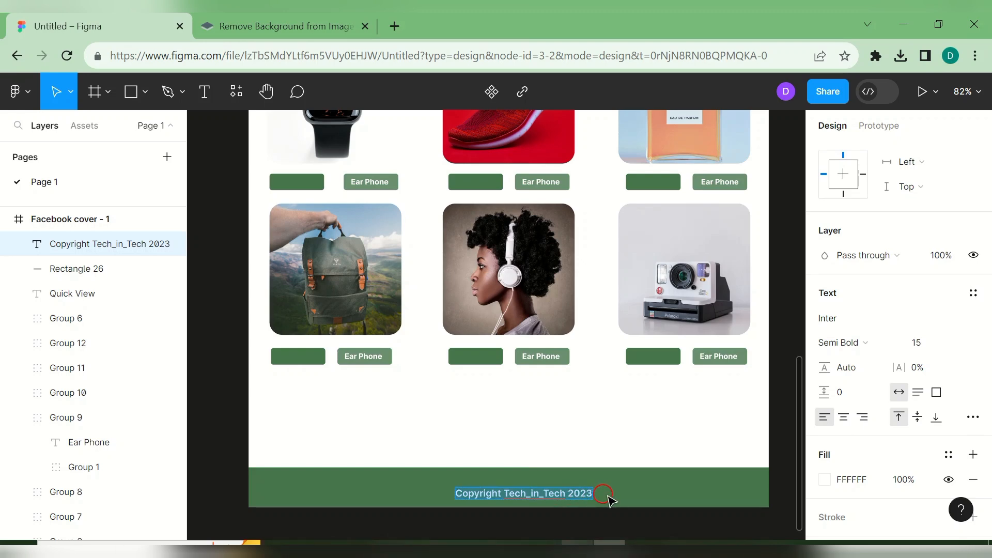
pyautogui.press('Escape')
pyautogui.moveTo(563, 494); pyautogui.dragTo(548, 494)
pyautogui.click(627, 435)
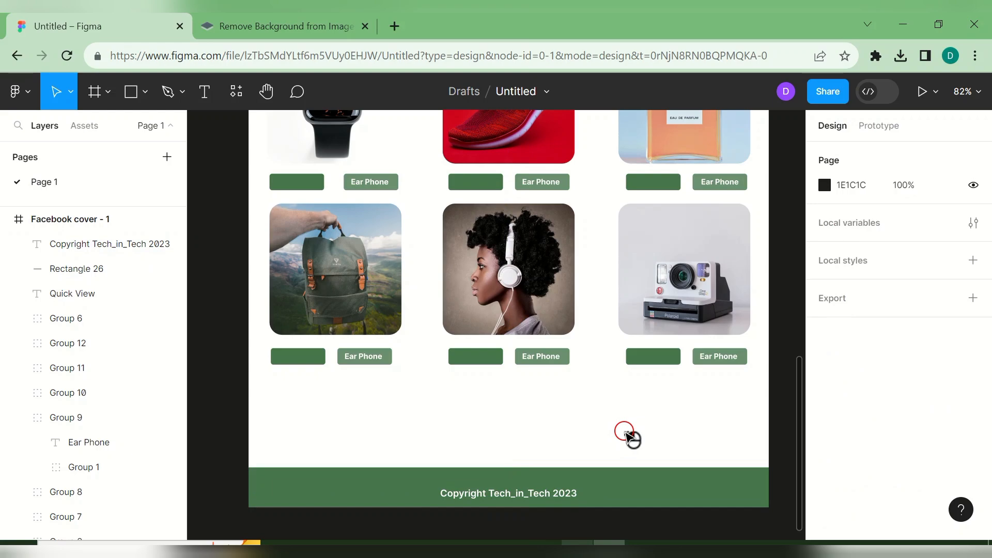
# - Copy the Ear Phone tag onto the top-row perfume and lipstick cards' corners
pyautogui.moveTo(800, 416); pyautogui.dragTo(834, 288)
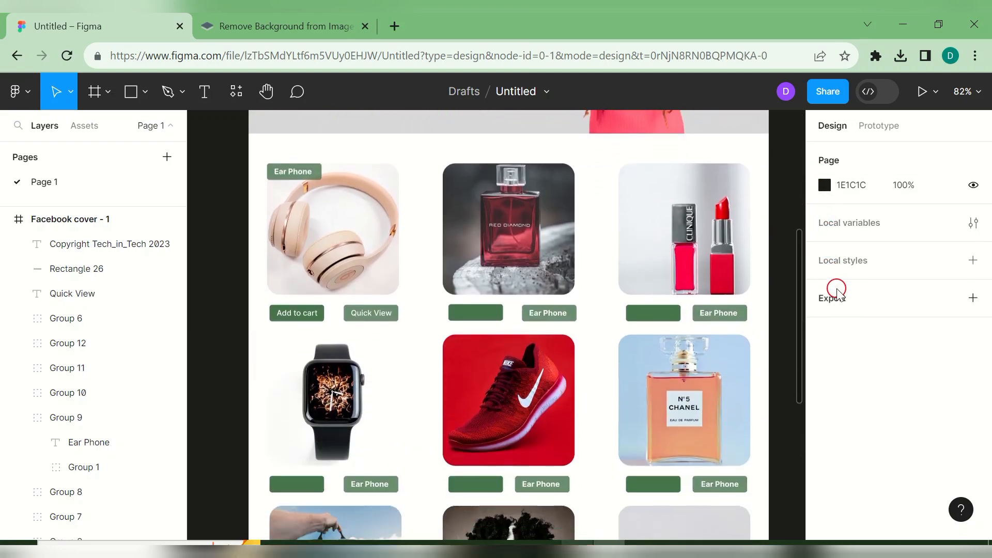
pyautogui.click(292, 174)
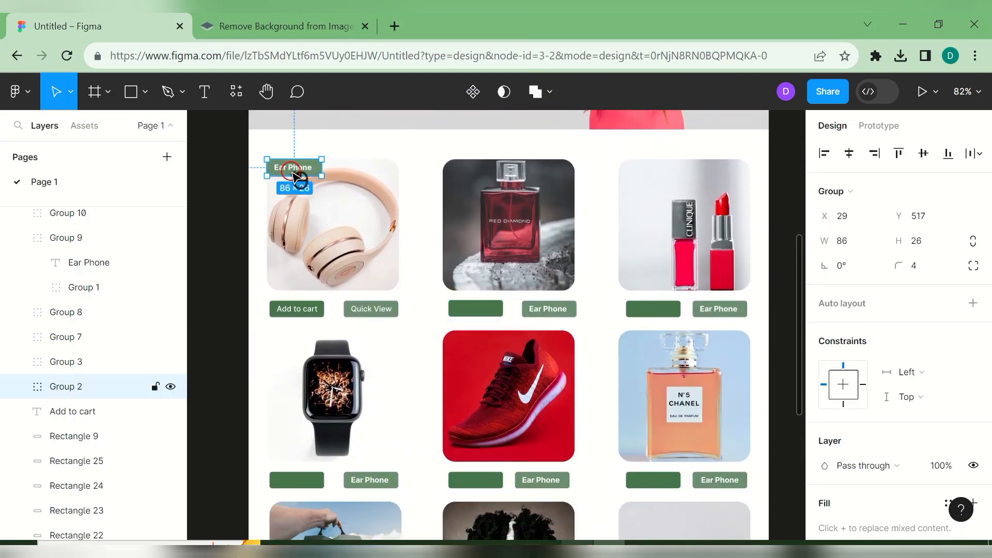
pyautogui.hotkey('ctrl', 'd')
pyautogui.moveTo(292, 175); pyautogui.dragTo(474, 178)
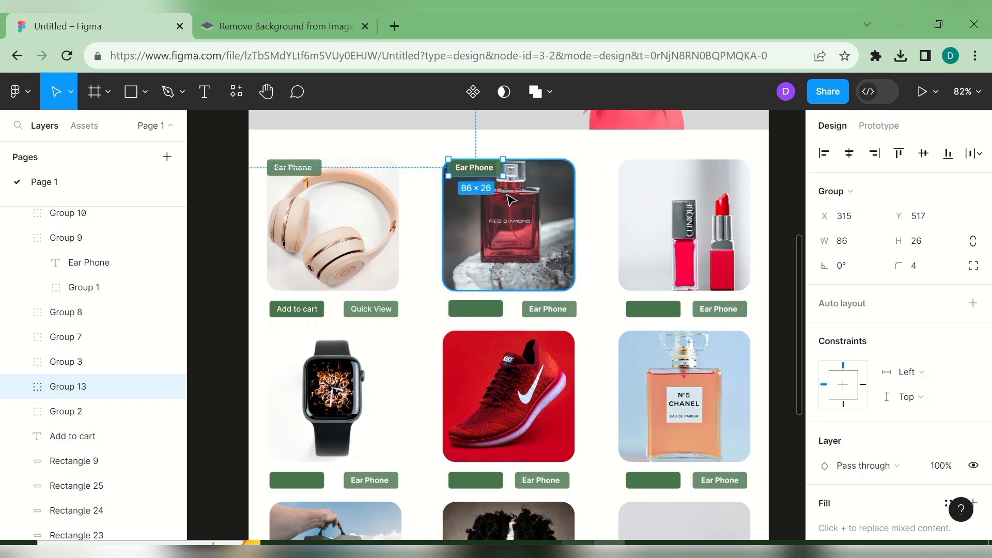
pyautogui.hotkey('ctrl', 'd')
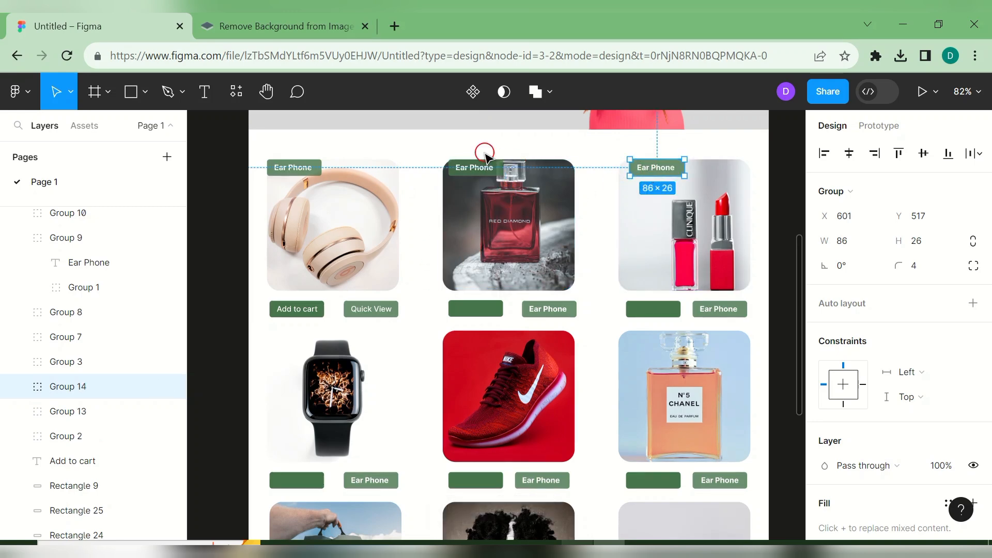
# - Place Ear Phone tag copies on the middle-row watch, sneaker and perfume cards, aligned to the row
pyautogui.click(465, 173)
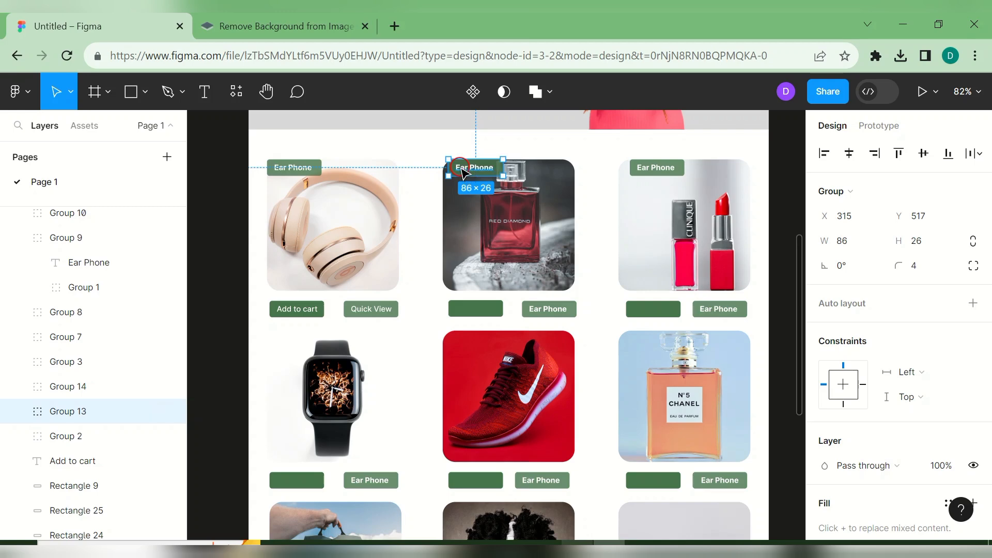
pyautogui.hotkey('ctrl', 'd')
pyautogui.moveTo(462, 172); pyautogui.dragTo(285, 344)
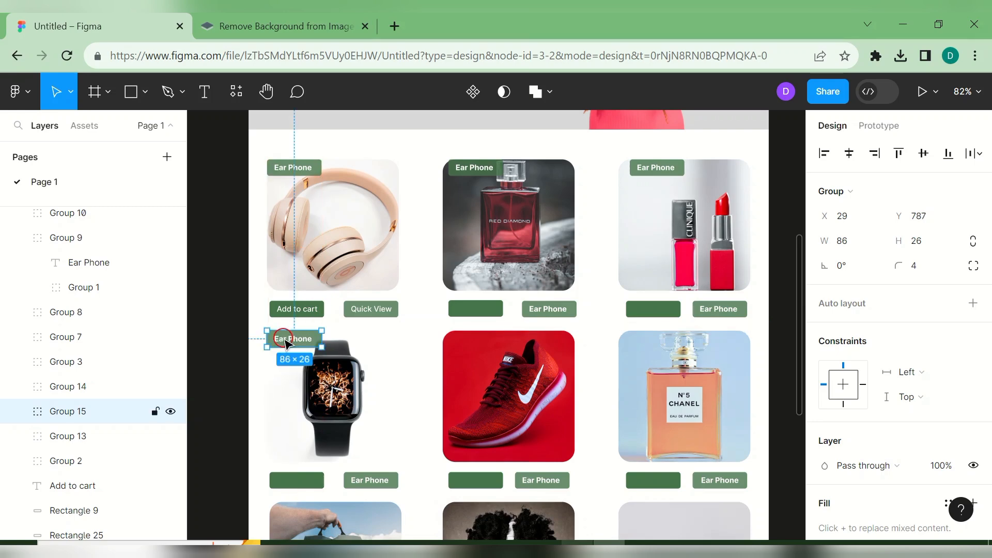
pyautogui.click(416, 373)
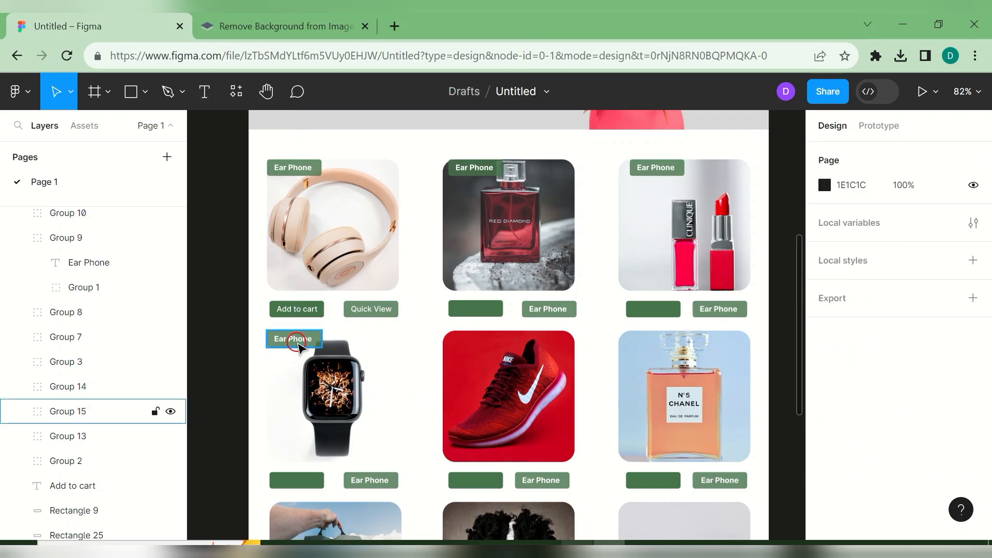
pyautogui.click(300, 363)
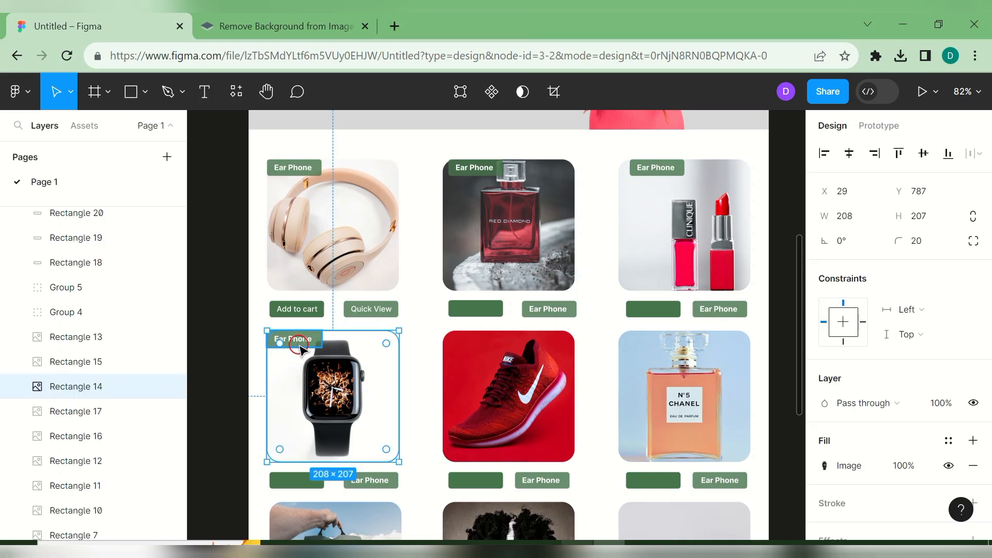
pyautogui.moveTo(298, 339); pyautogui.dragTo(297, 350)
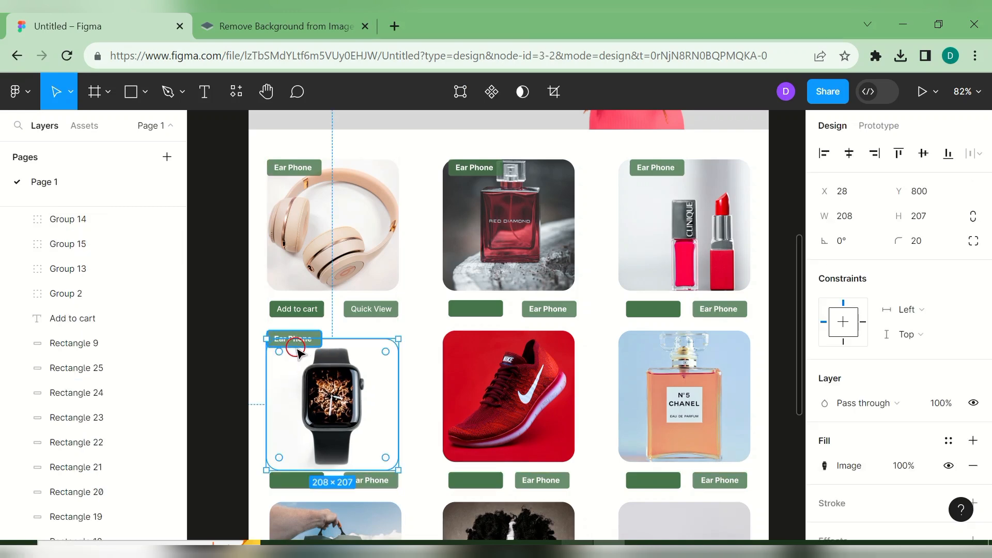
pyautogui.hotkey('ctrl', 'z')
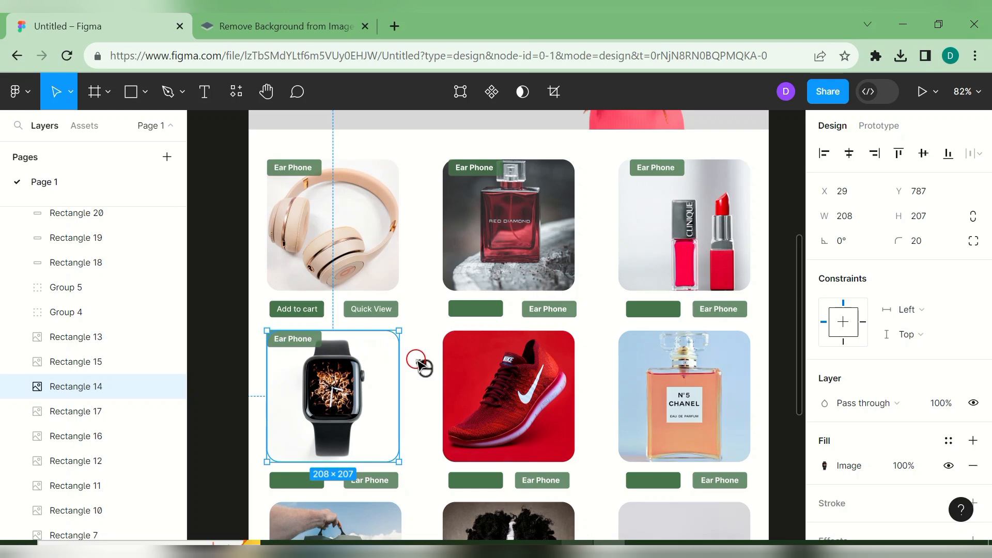
pyautogui.click(421, 362)
pyautogui.click(301, 345)
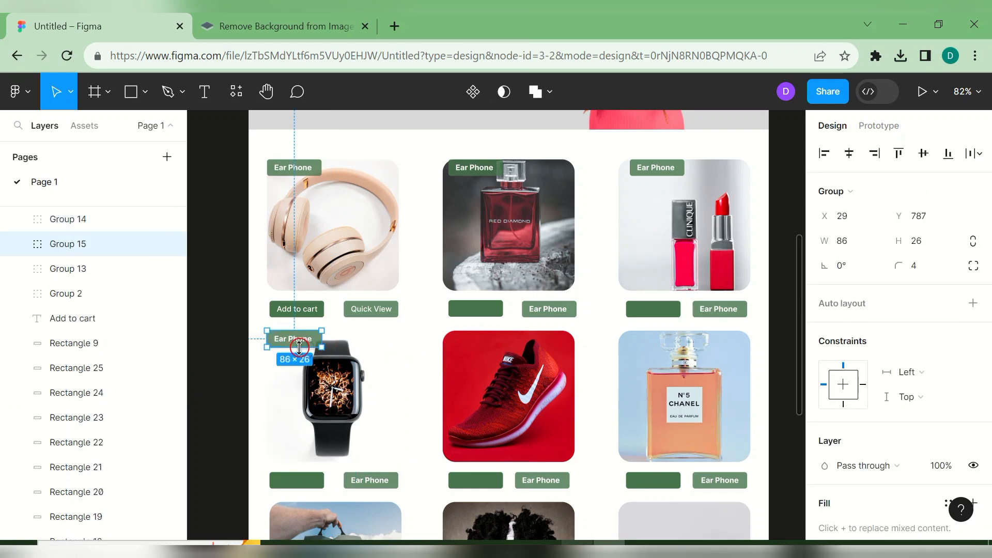
pyautogui.moveTo(302, 346); pyautogui.dragTo(303, 350)
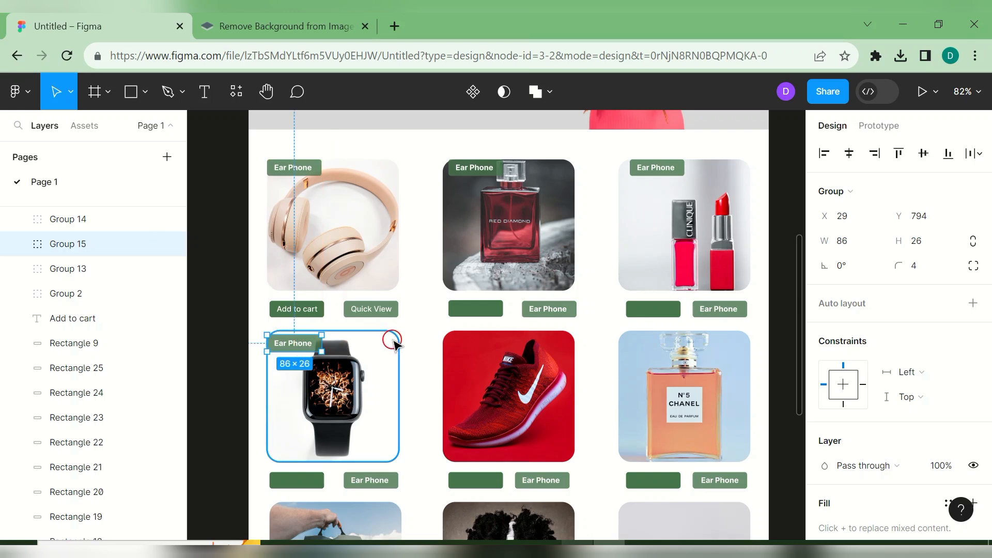
pyautogui.hotkey('ctrl', 'd')
pyautogui.moveTo(317, 348); pyautogui.dragTo(493, 346)
pyautogui.hotkey('ctrl', 'd')
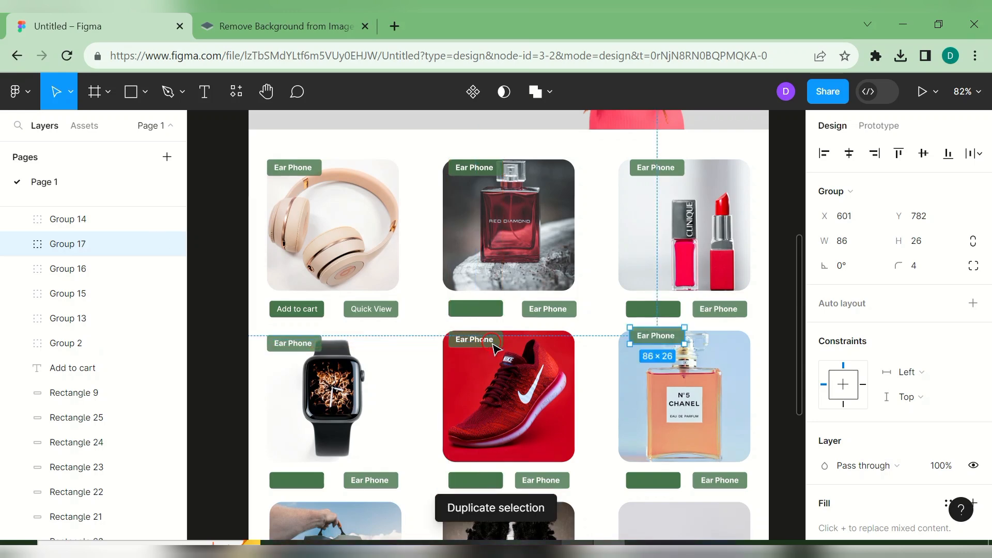
pyautogui.moveTo(650, 343); pyautogui.dragTo(643, 347)
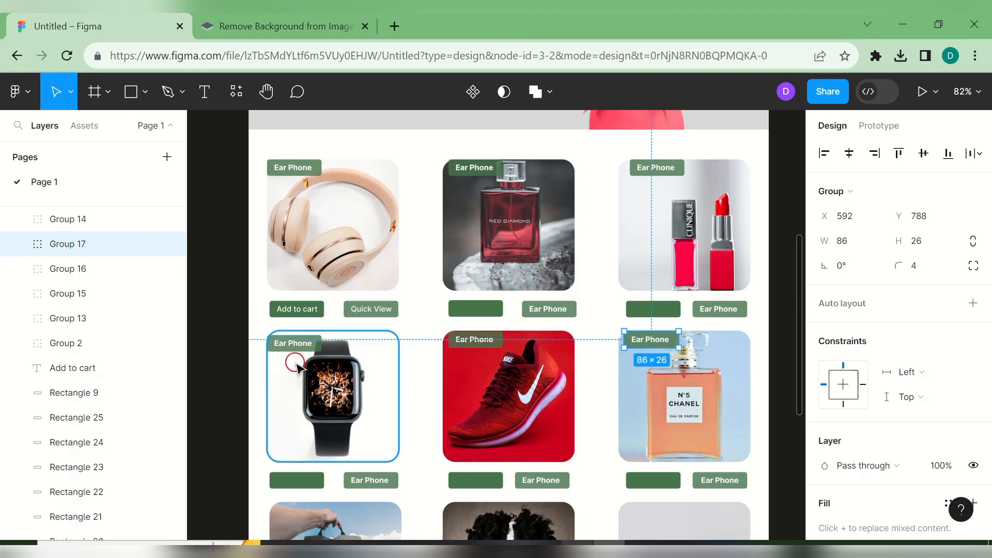
# - Add Ear Phone tag copies to the bottom-row backpack, headphone and camera cards
pyautogui.click(295, 346)
pyautogui.hotkey('ctrl', 'd')
pyautogui.moveTo(298, 355); pyautogui.dragTo(492, 340)
pyautogui.hotkey('ctrl', 'd')
pyautogui.scroll(-3, 310, 517)
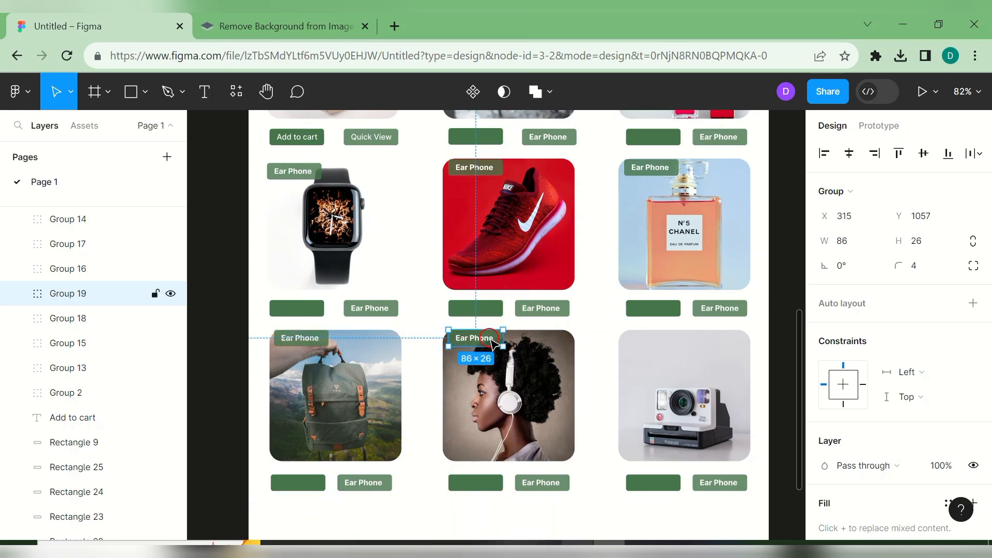
pyautogui.hotkey('ctrl', 'd')
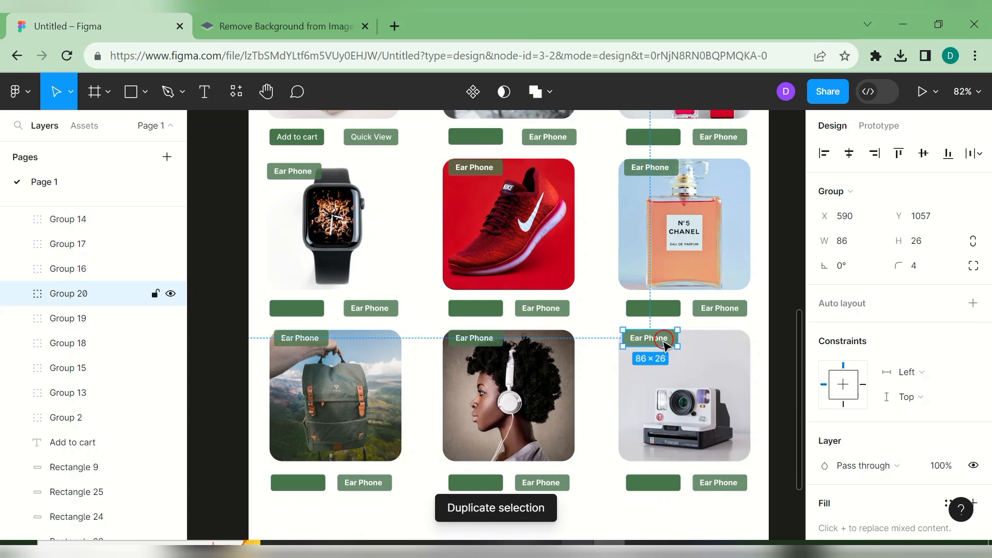
pyautogui.moveTo(656, 340); pyautogui.dragTo(657, 341)
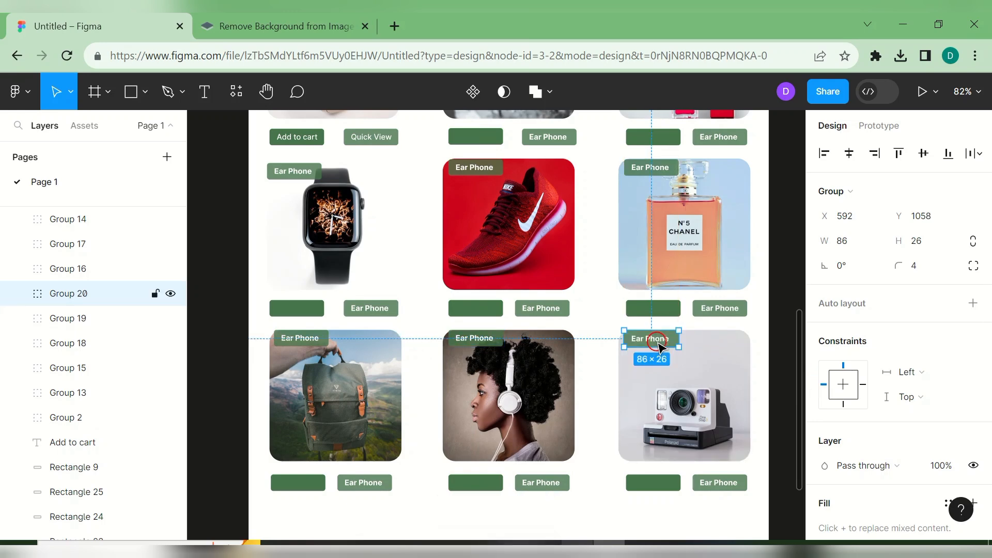
pyautogui.moveTo(799, 357); pyautogui.dragTo(798, 266)
# - Rename the top two rows' tags to Perfume, Lipstick, Wristwatch, Sneakers and Perfume
pyautogui.doubleClick(489, 202)
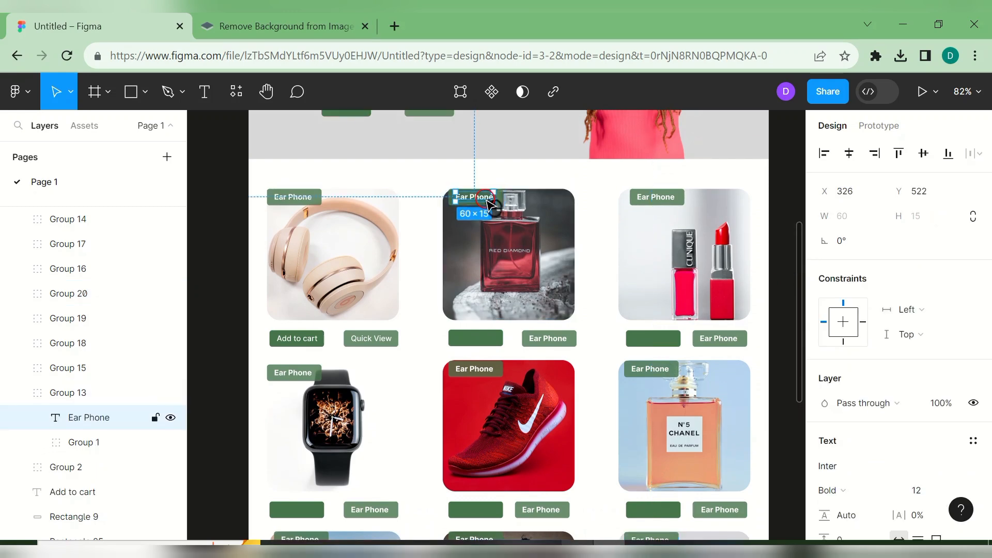
pyautogui.doubleClick(489, 202)
pyautogui.write('P')
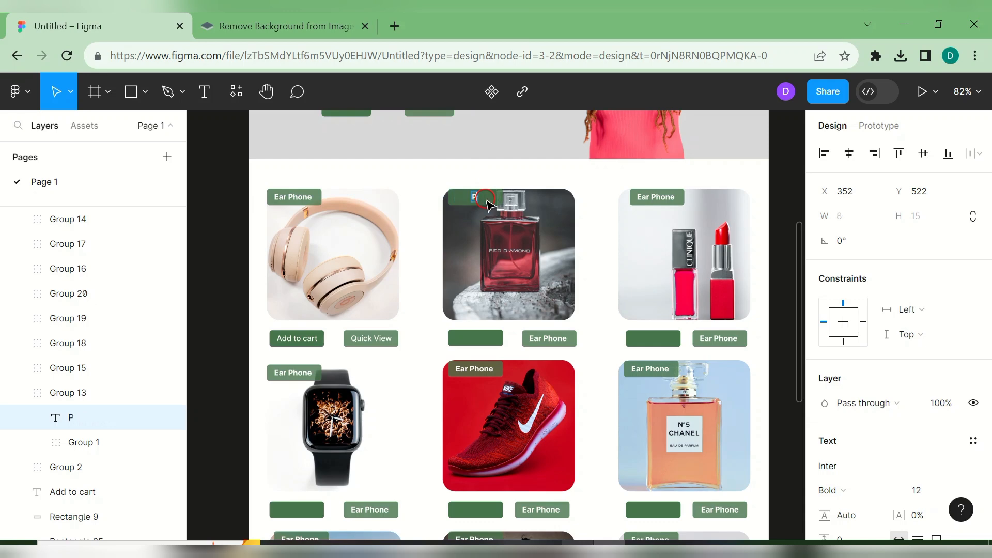
pyautogui.write('erfume')
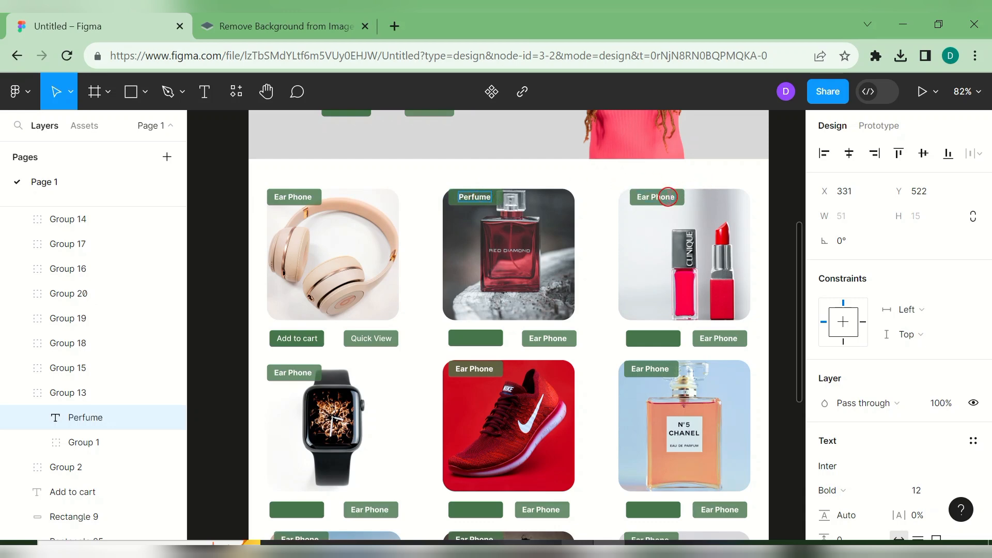
pyautogui.click(668, 197)
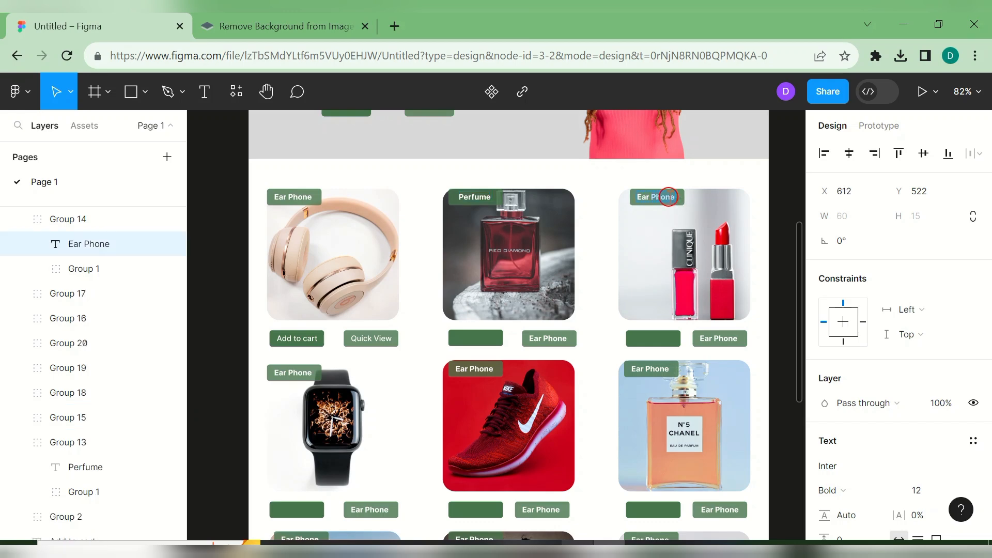
pyautogui.write('Lipstick')
pyautogui.doubleClick(309, 372)
pyautogui.write('Wristwatch')
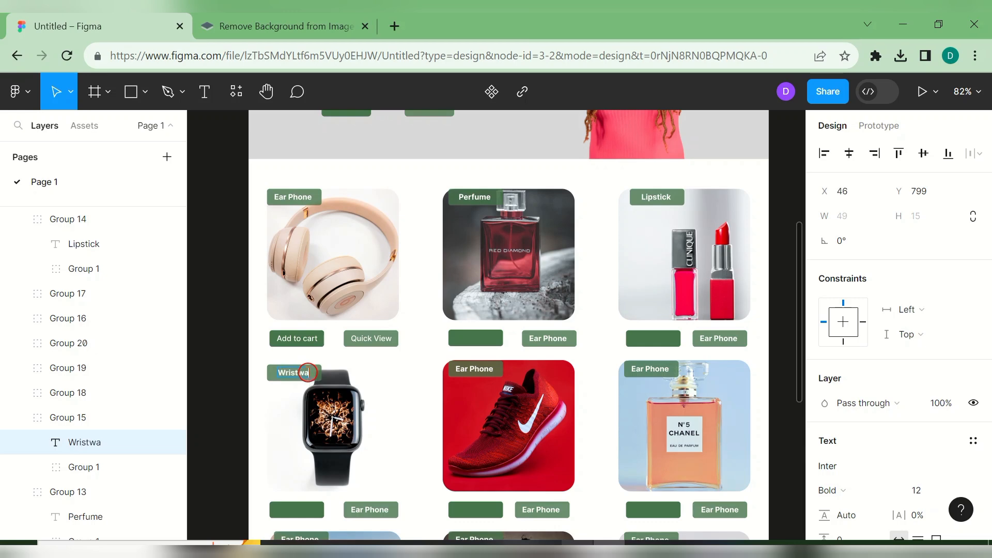
pyautogui.doubleClick(488, 368)
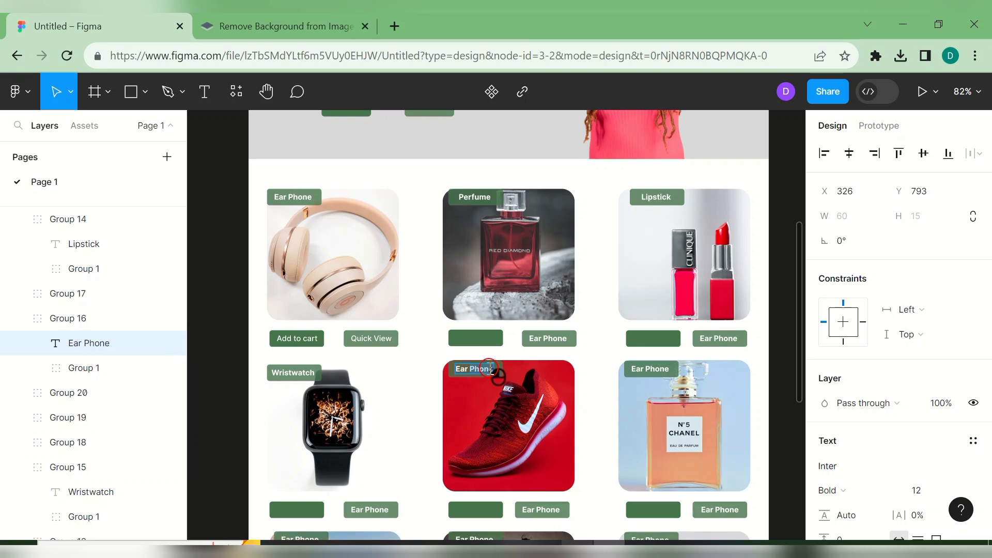
pyautogui.write('Sneakers')
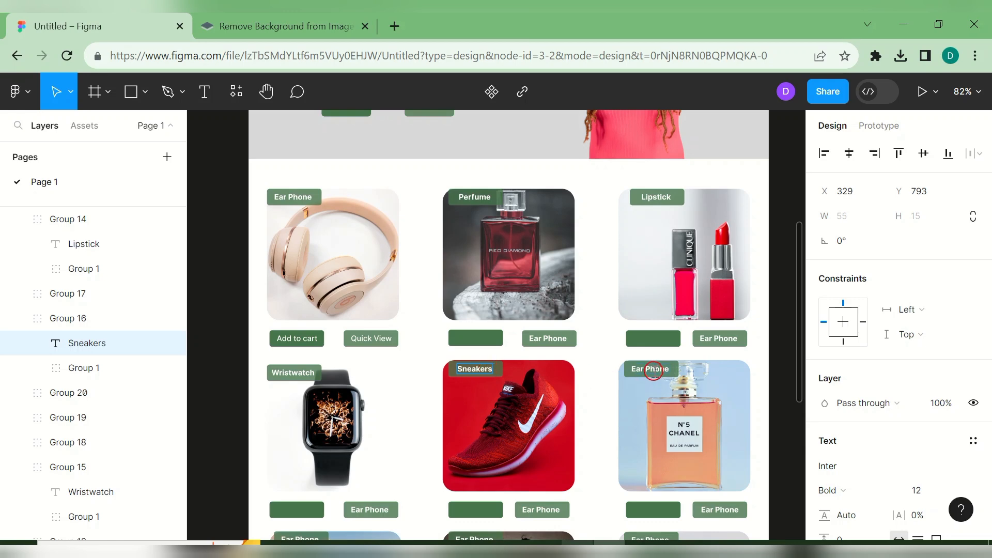
pyautogui.doubleClick(654, 370)
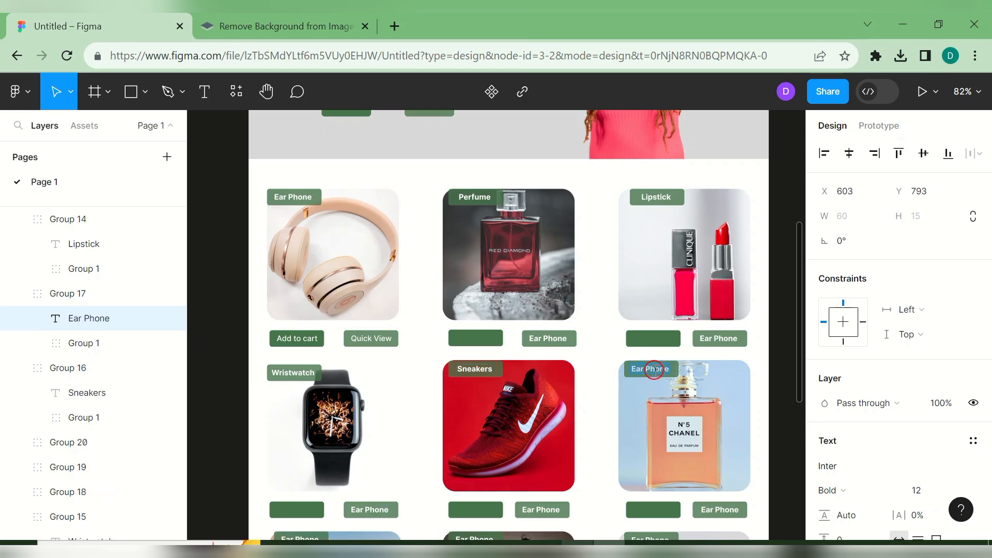
pyautogui.write('Perfume')
# - Rename the bottom-row tags to Bag, Ear Pod and Camera
pyautogui.scroll(-2, 803, 344)
pyautogui.scroll(-5, 805, 362)
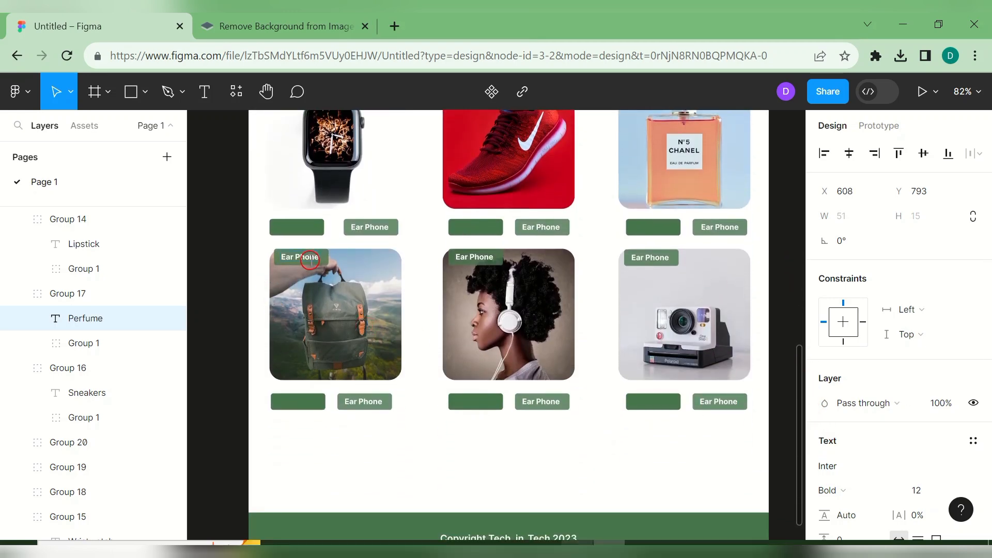
pyautogui.click(310, 260)
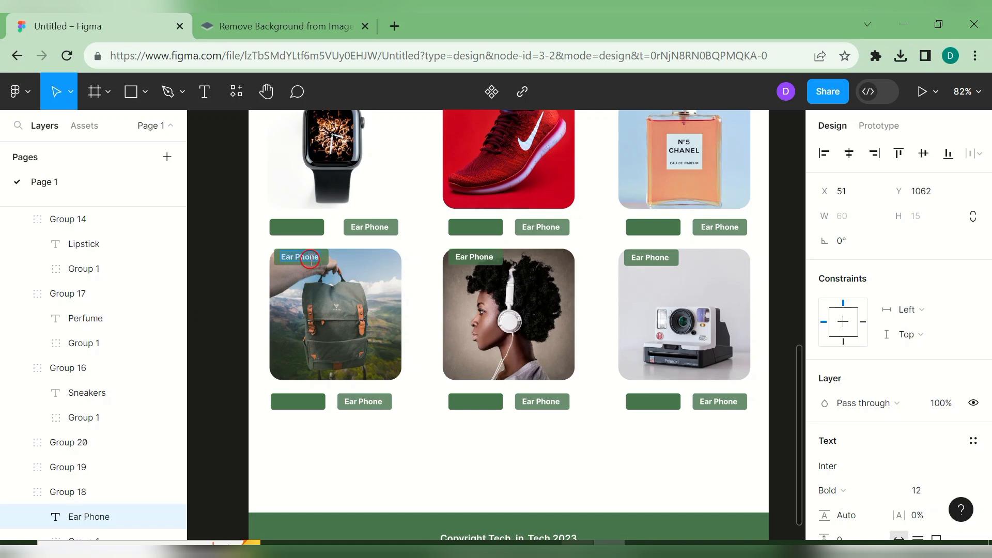
pyautogui.write('Bag')
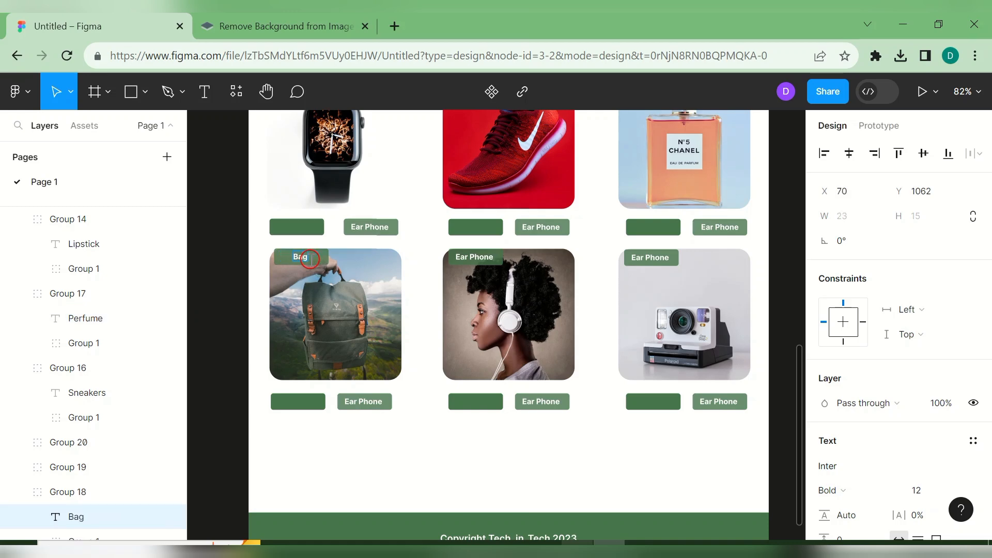
pyautogui.click(477, 256)
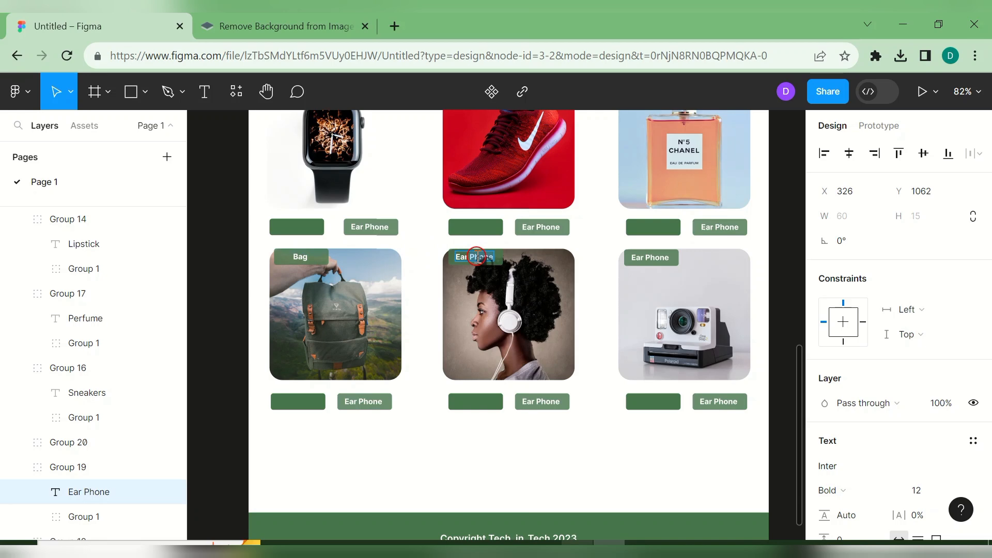
pyautogui.write('Ear')
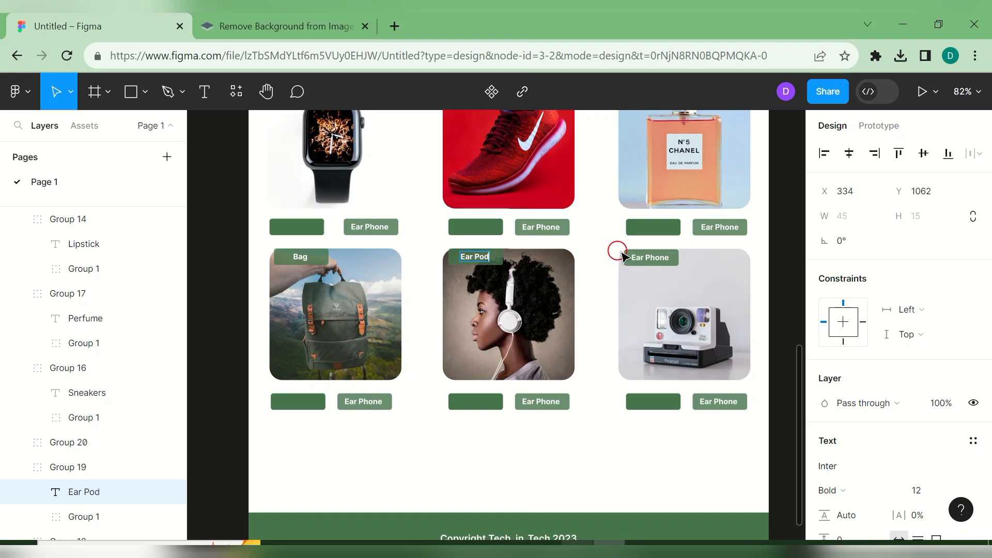
pyautogui.click(641, 256)
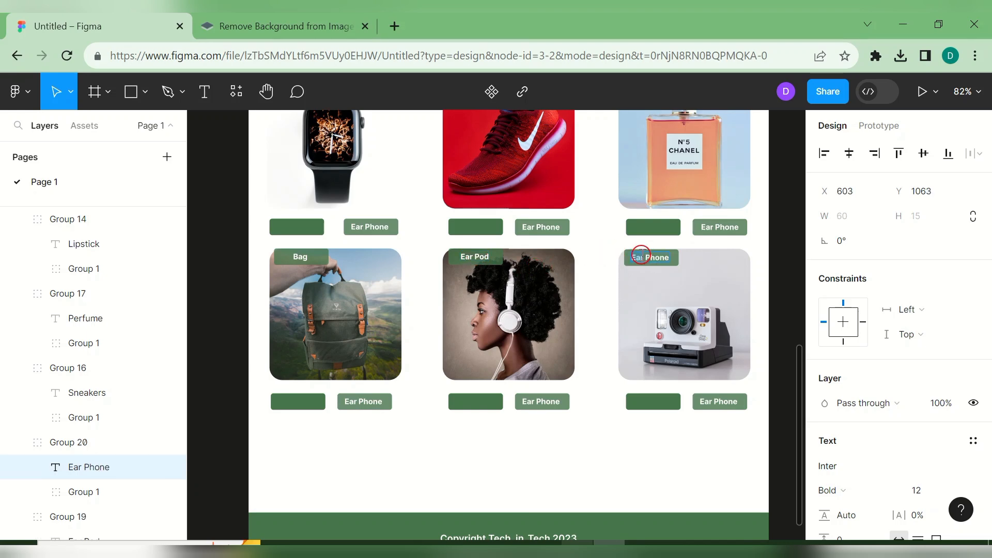
pyautogui.write('Camera')
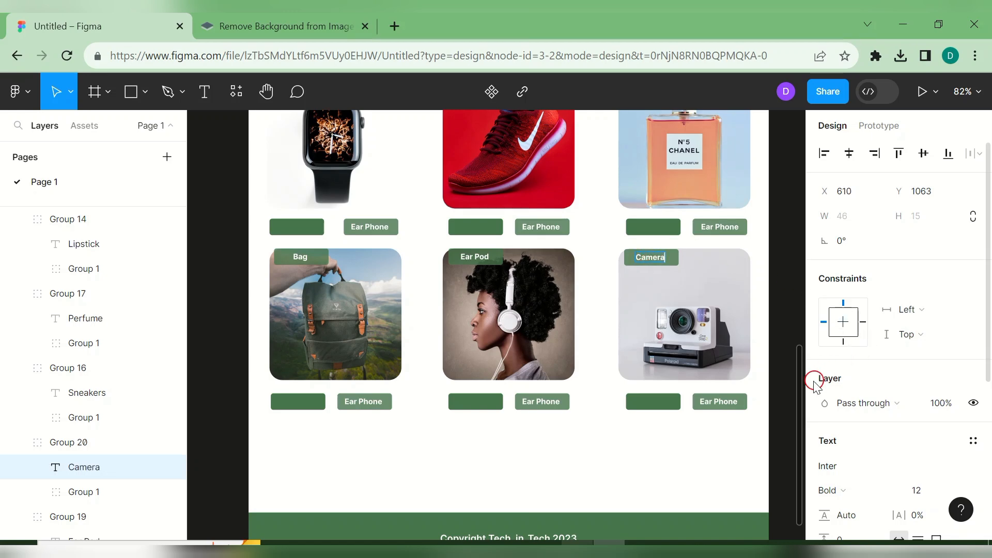
pyautogui.scroll(2, 799, 347)
pyautogui.moveTo(799, 347); pyautogui.dragTo(804, 264)
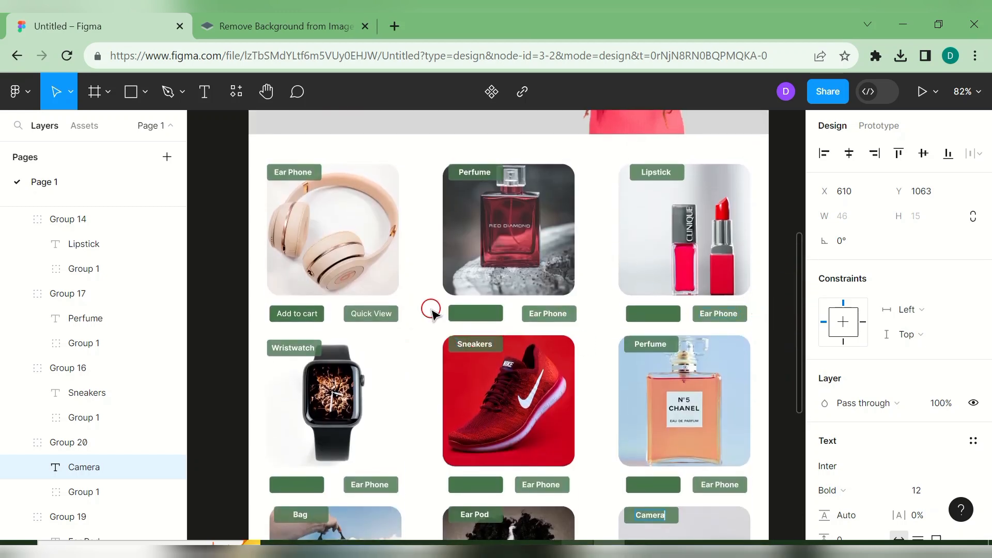
# - Copy the Add to cart text onto the Perfume and Lipstick cards' empty buttons
pyautogui.click(312, 313)
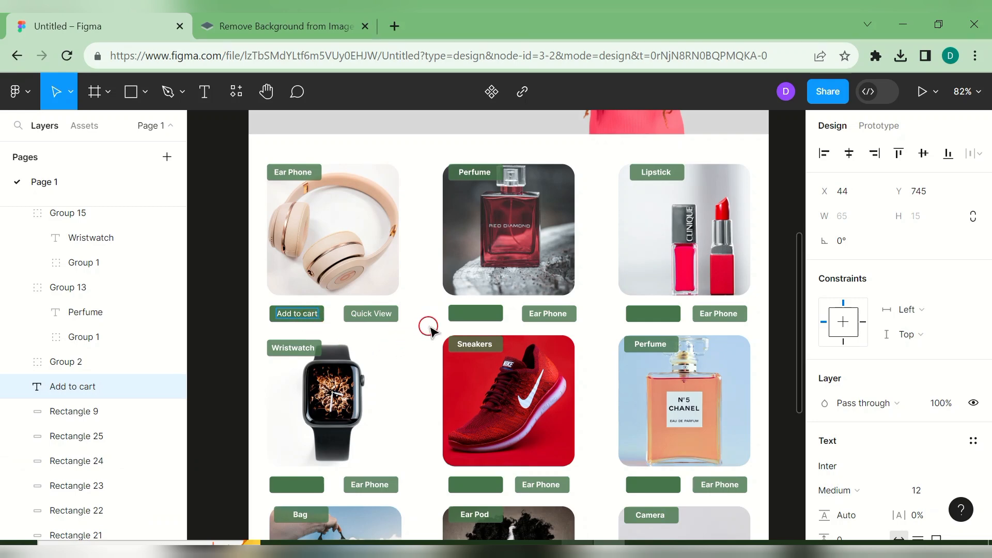
pyautogui.press('Escape')
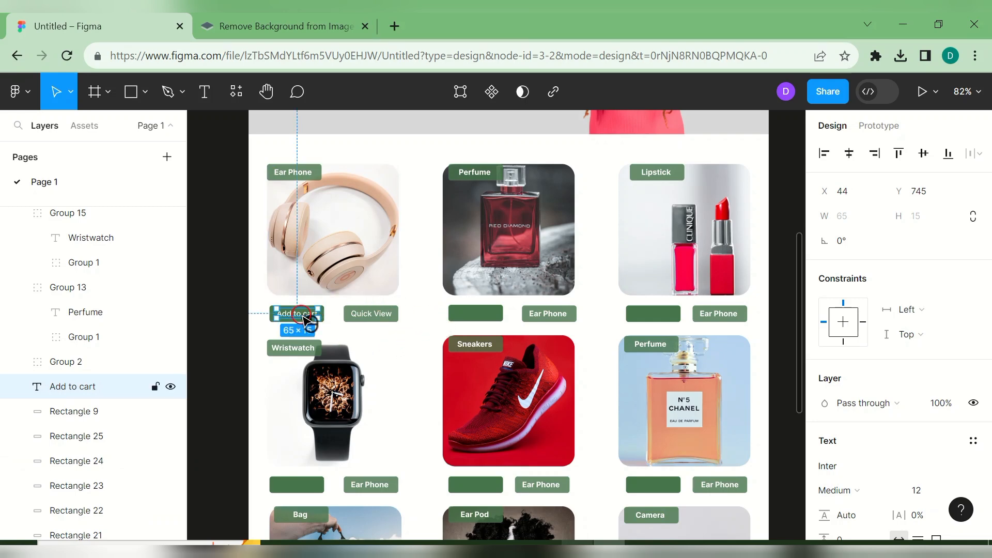
pyautogui.hotkey('ctrl', 'd')
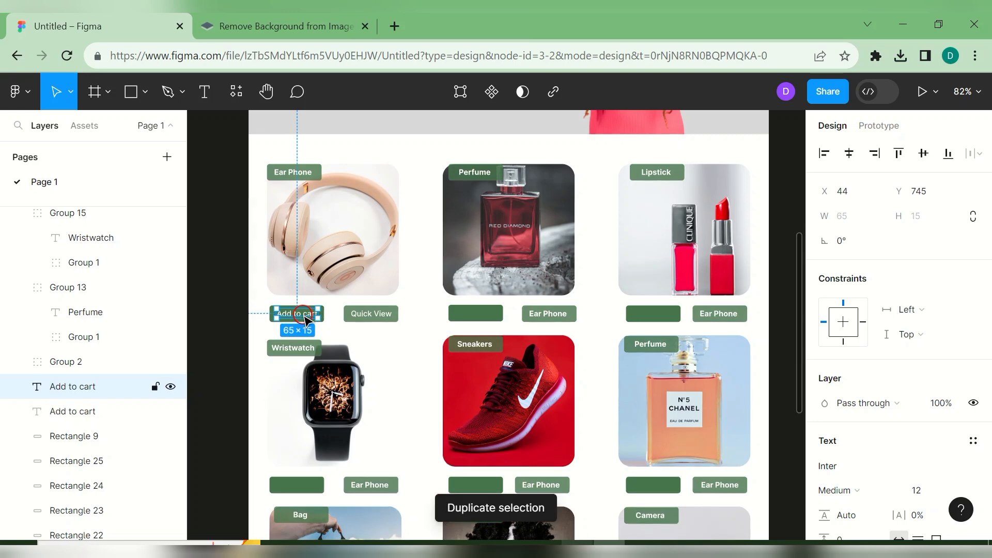
pyautogui.moveTo(305, 318); pyautogui.dragTo(483, 319)
pyautogui.hotkey('ctrl', 'd')
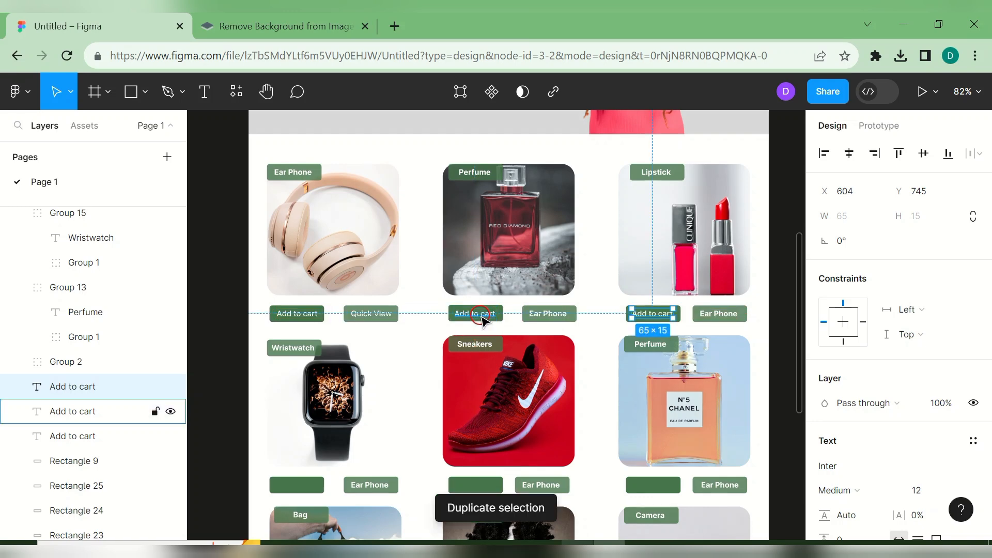
# - Add Add to cart labels to the Wristwatch, Sneakers and second Perfume cards' buttons
pyautogui.click(481, 315)
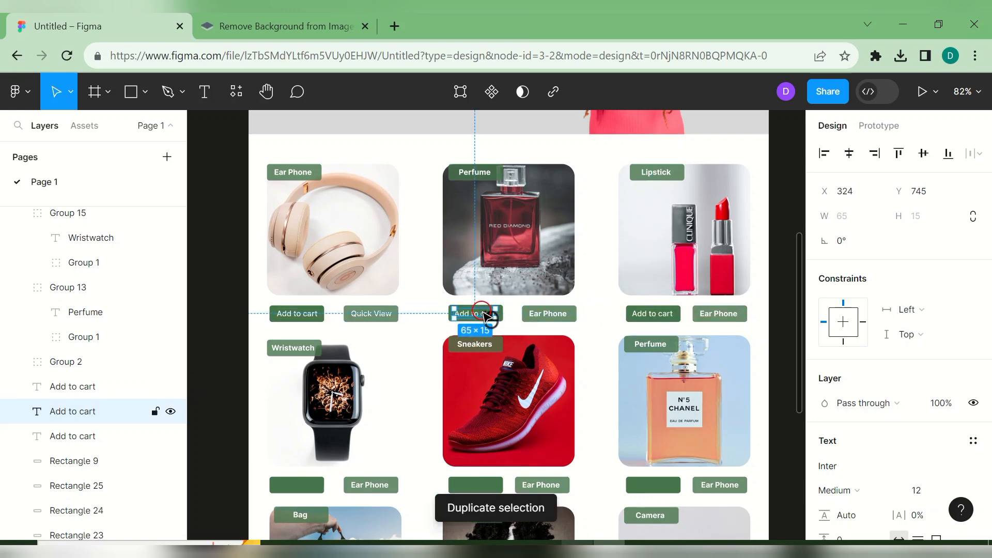
pyautogui.hotkey('ctrl', 'd')
pyautogui.moveTo(486, 315); pyautogui.dragTo(306, 485)
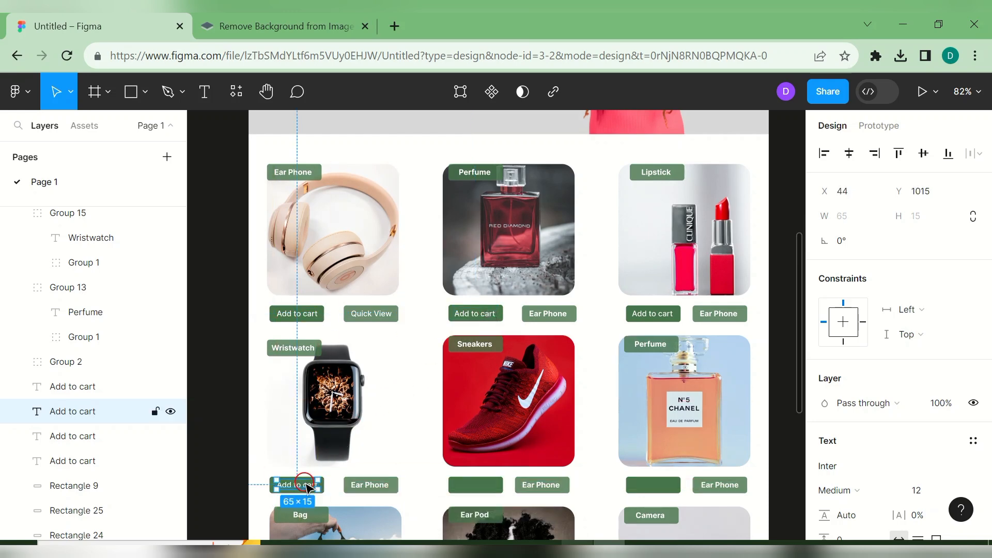
pyautogui.hotkey('ctrl', 'd')
pyautogui.moveTo(252, 513); pyautogui.dragTo(605, 344)
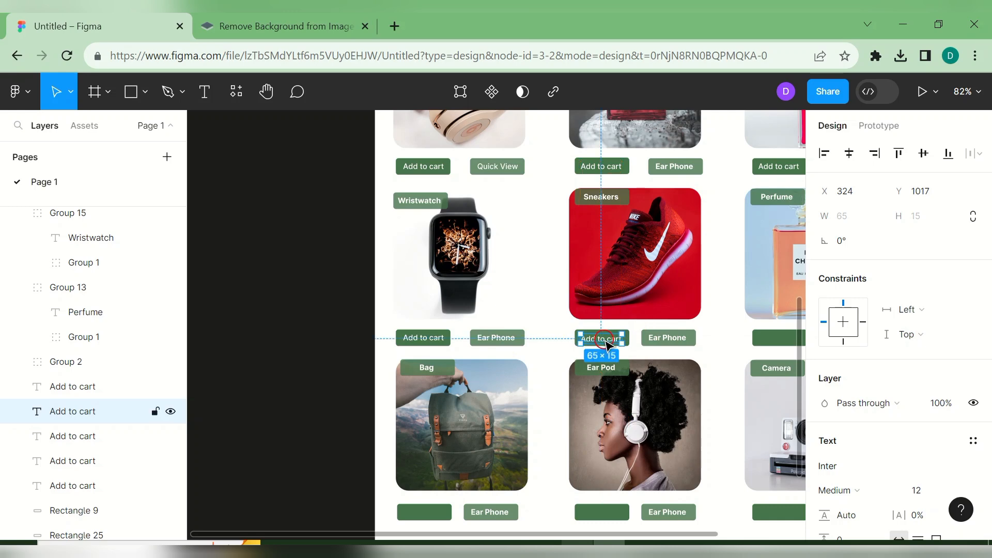
pyautogui.moveTo(585, 533); pyautogui.dragTo(704, 516)
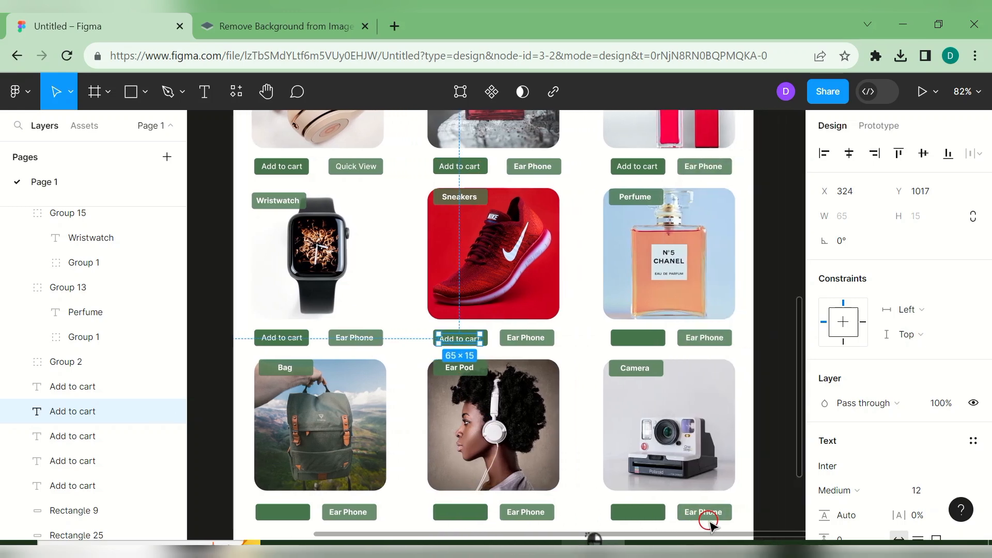
pyautogui.click(637, 339)
pyautogui.click(468, 343)
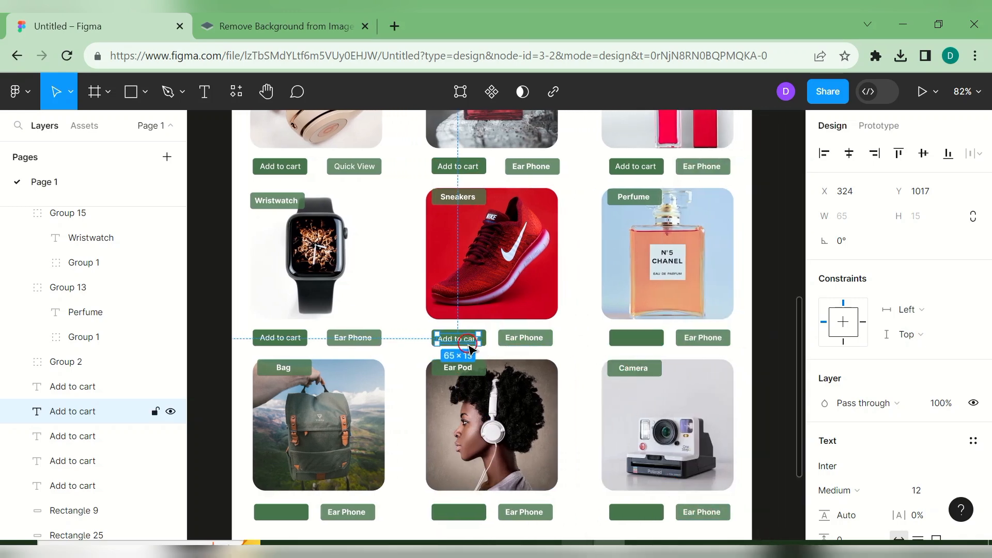
pyautogui.hotkey('ctrl', 'd')
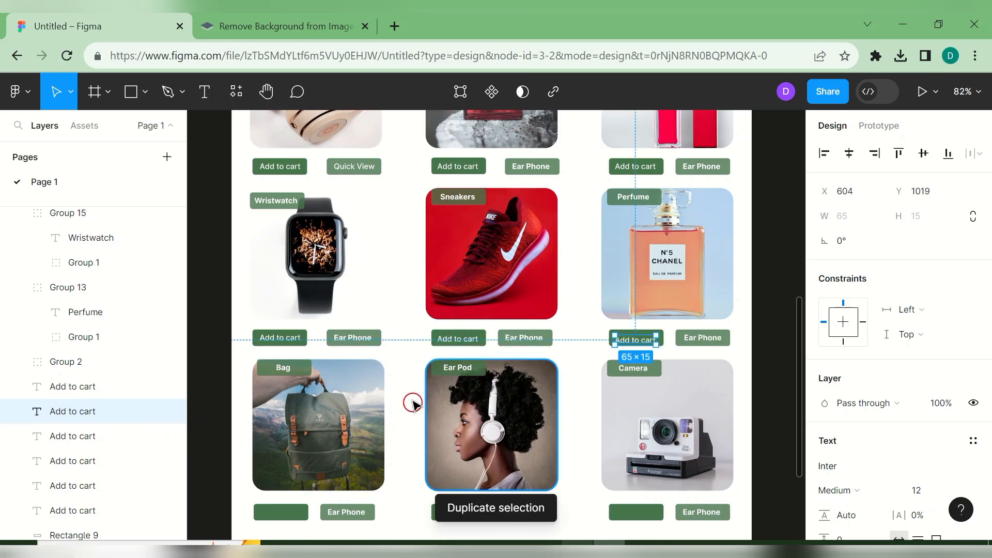
# - Copy Add to cart onto the Bag, Ear Pod and Camera cards' buttons
pyautogui.click(456, 342)
pyautogui.moveTo(456, 342); pyautogui.dragTo(610, 333)
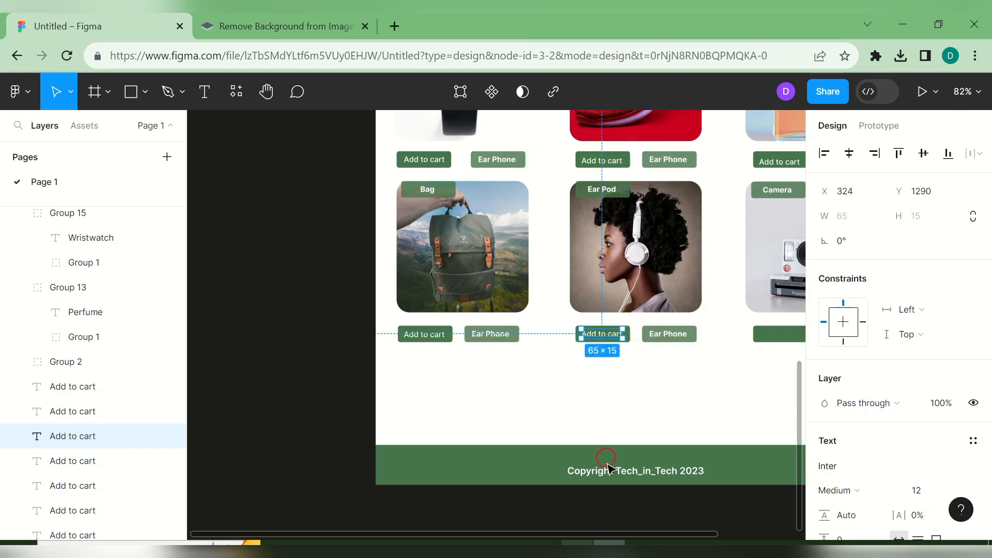
pyautogui.moveTo(599, 537); pyautogui.dragTo(704, 516)
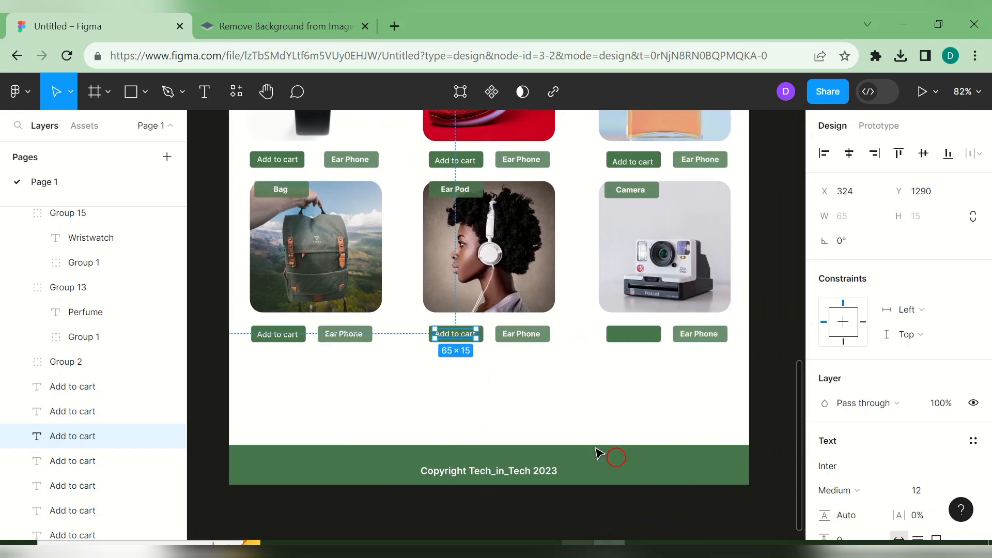
pyautogui.click(455, 334)
pyautogui.hotkey('ctrl', 'd')
pyautogui.click(755, 410)
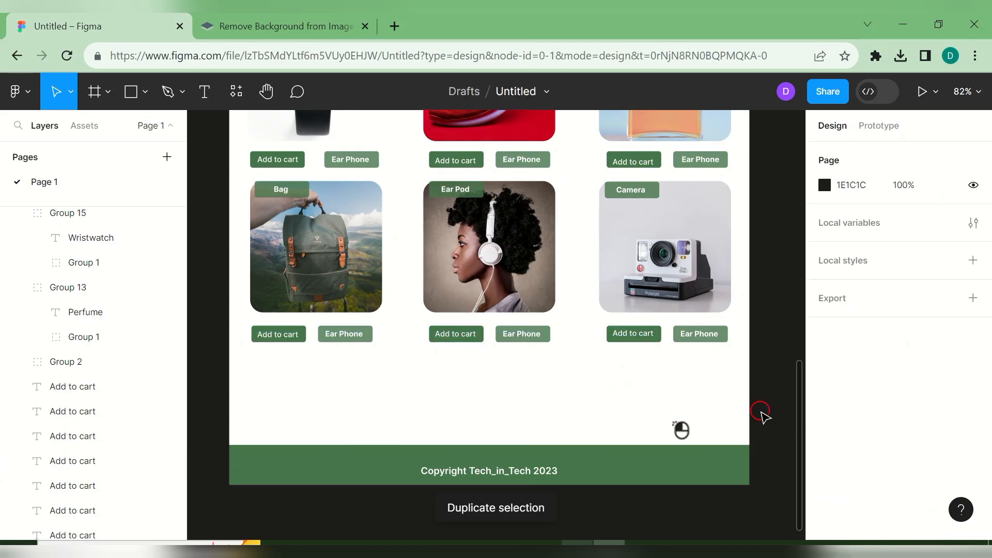
pyautogui.moveTo(799, 415); pyautogui.dragTo(782, 141)
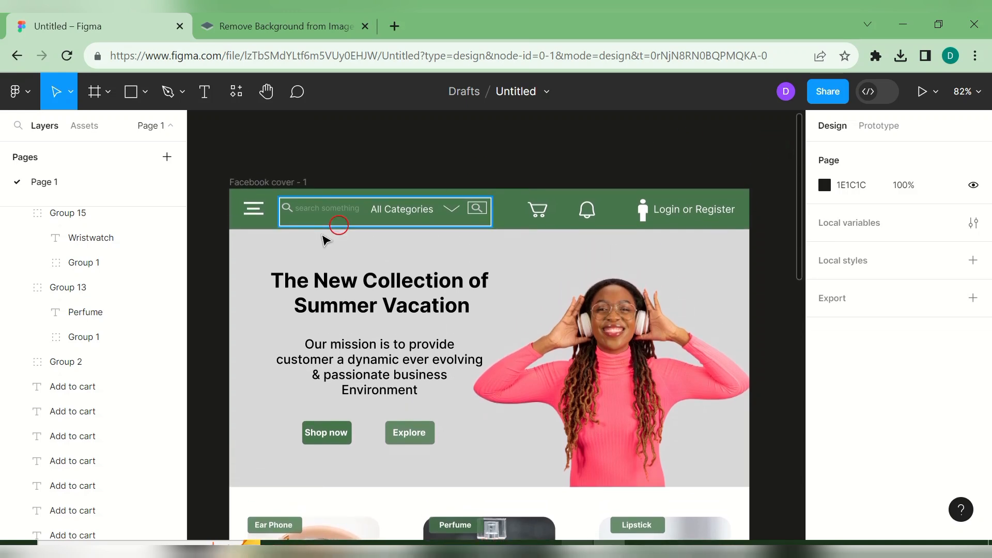
# - Change the frame's name label to 'Fictional Products'
pyautogui.doubleClick(274, 181)
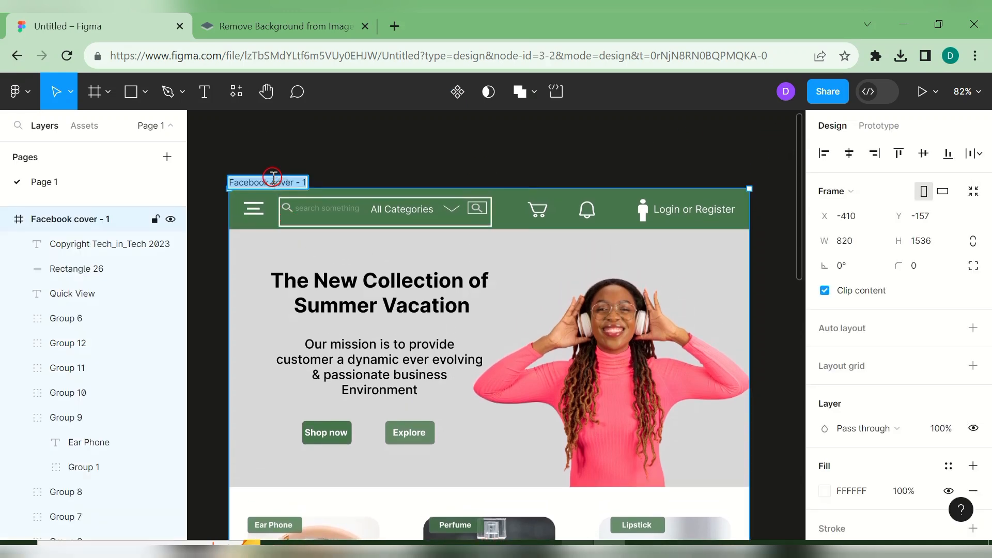
pyautogui.write('Fiction')
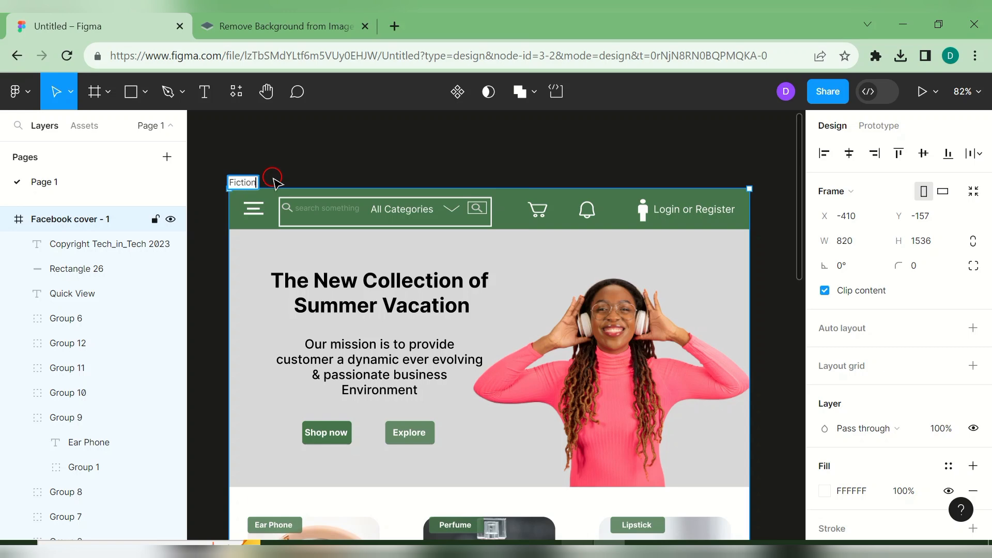
pyautogui.write('al P')
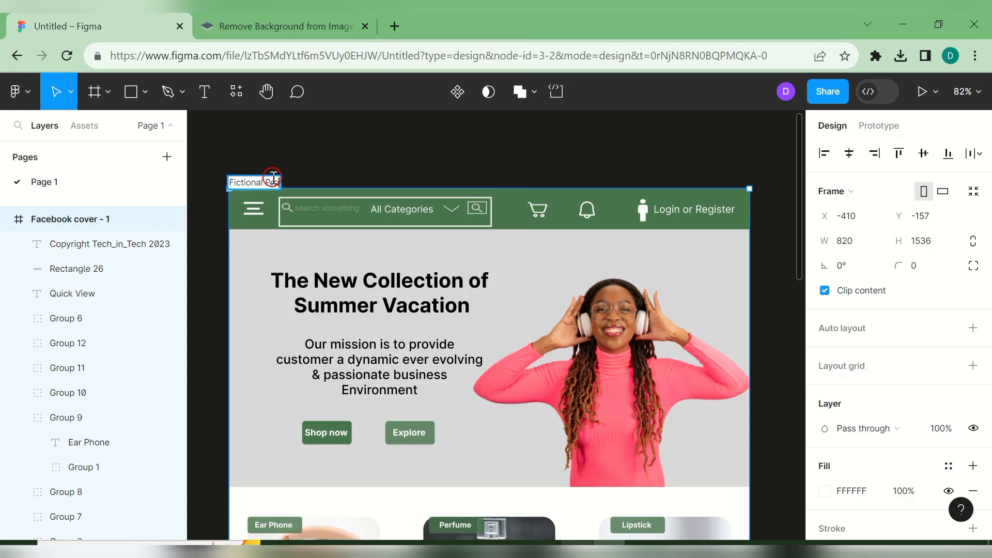
pyautogui.write('roducts')
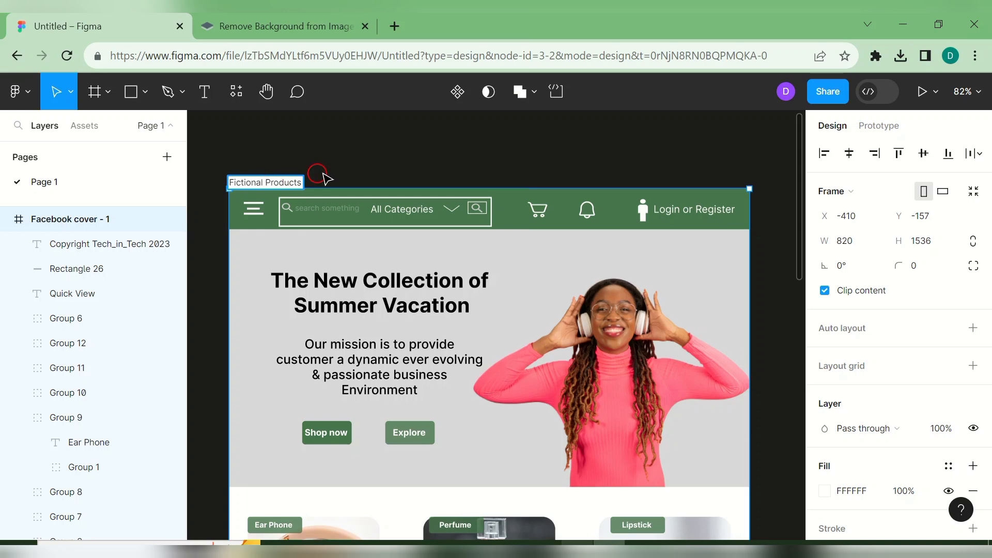
pyautogui.click(405, 142)
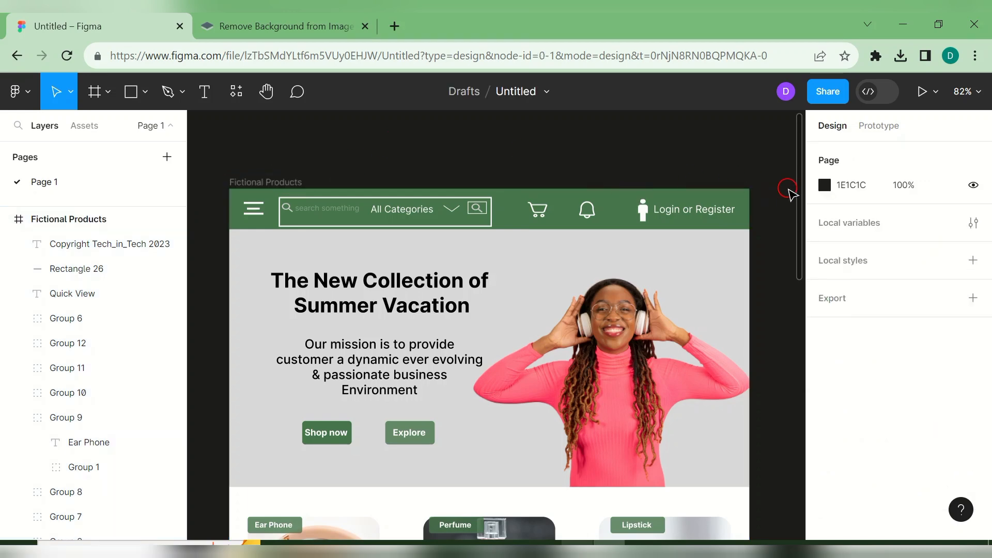
pyautogui.moveTo(796, 191); pyautogui.dragTo(835, 192)
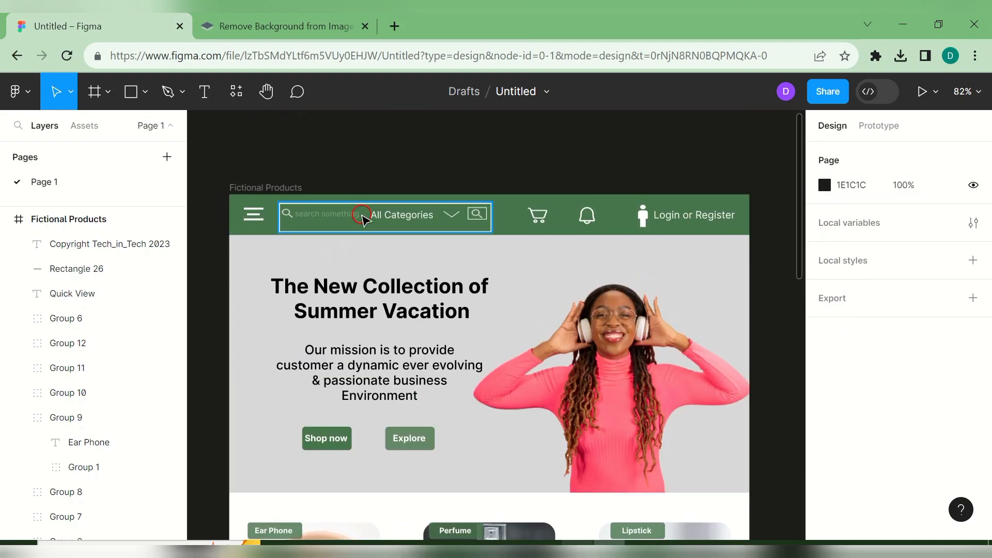
pyautogui.doubleClick(289, 213)
pyautogui.moveTo(289, 213); pyautogui.dragTo(329, 216)
pyautogui.click(321, 214)
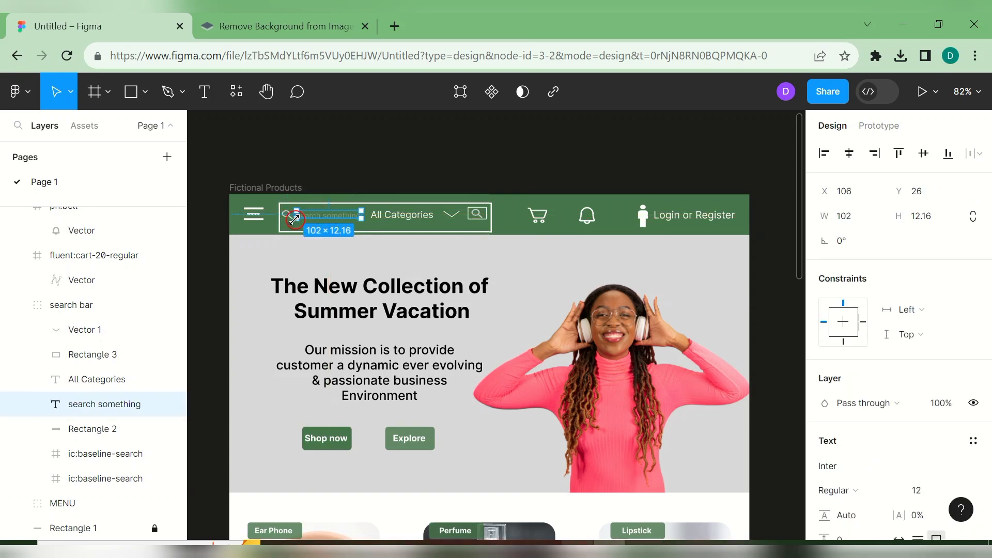
pyautogui.click(344, 177)
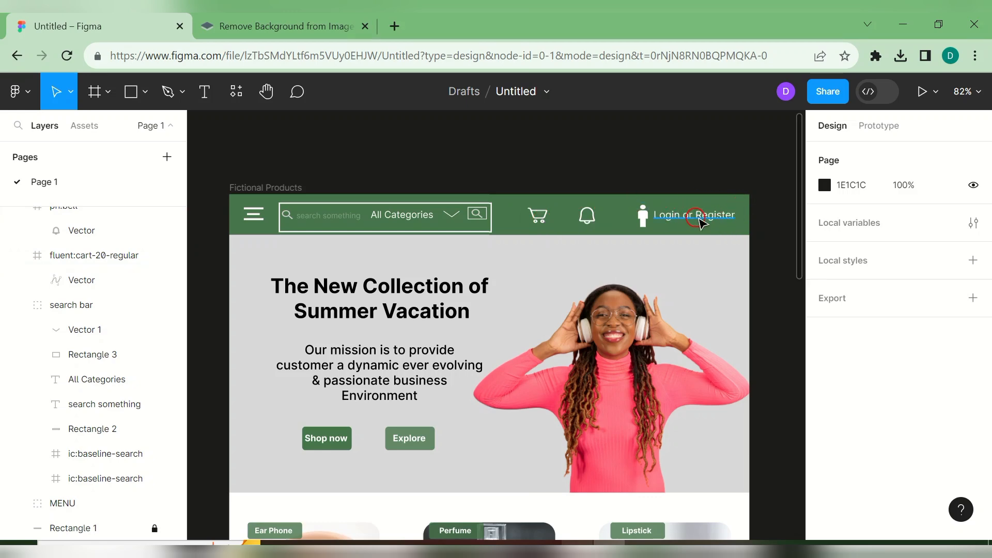
pyautogui.scroll(-5, 806, 209)
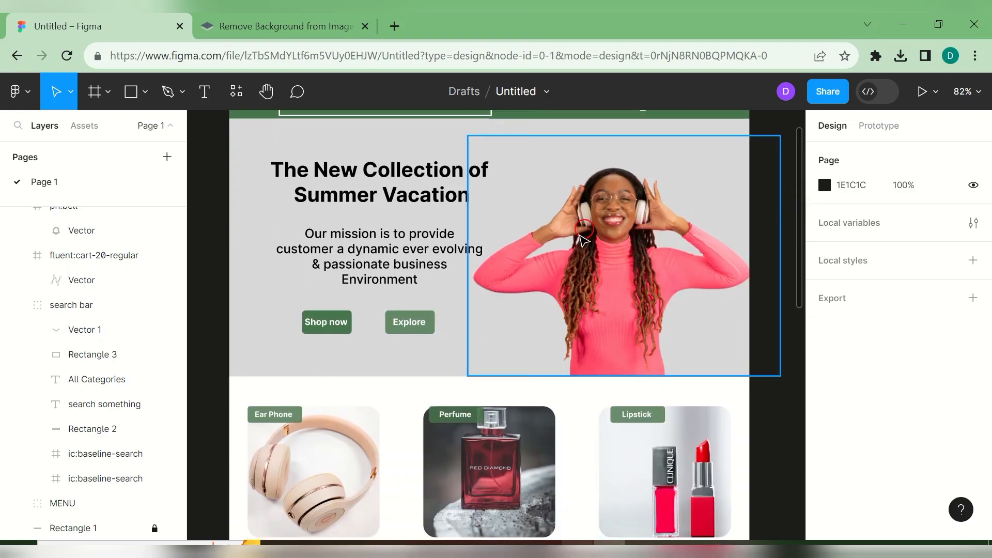
pyautogui.click(682, 230)
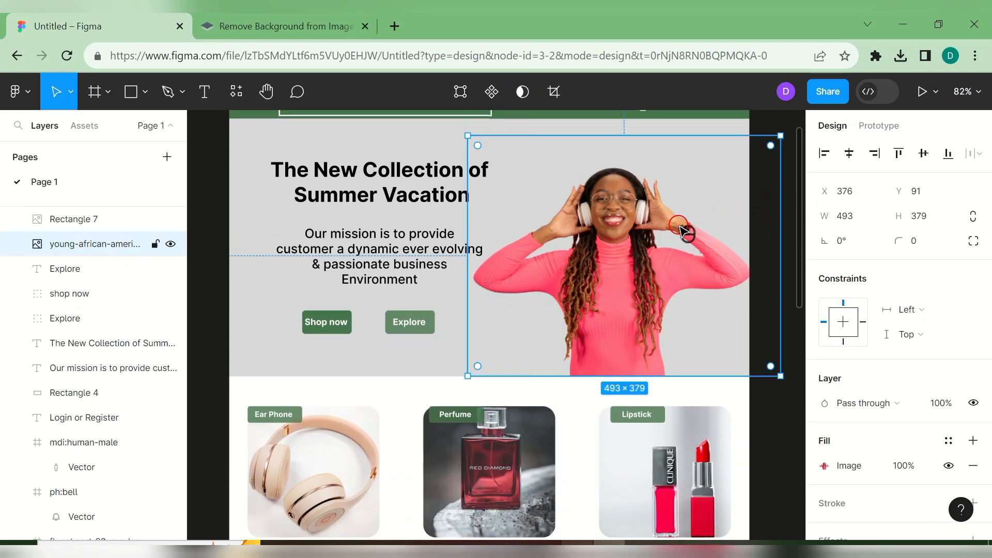
pyautogui.click(445, 291)
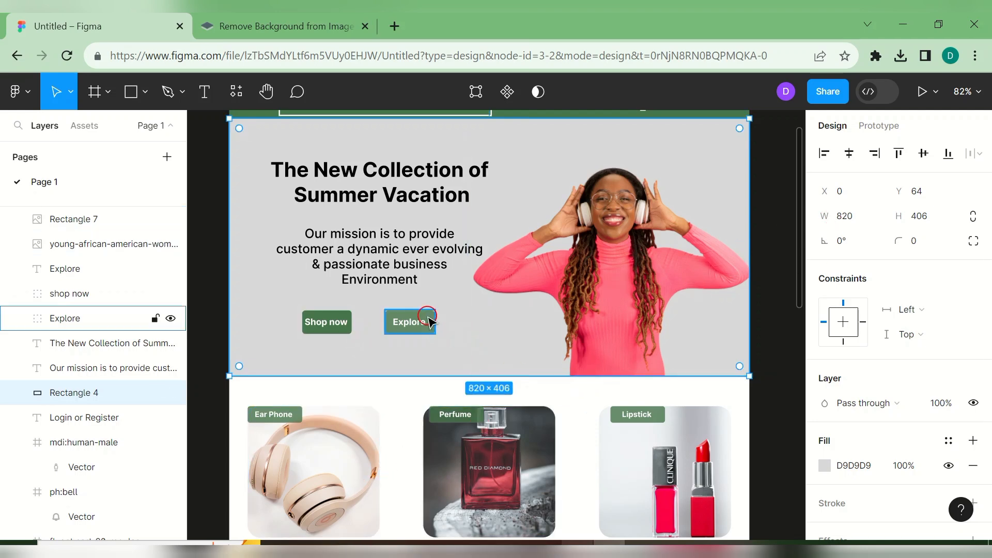
pyautogui.click(769, 258)
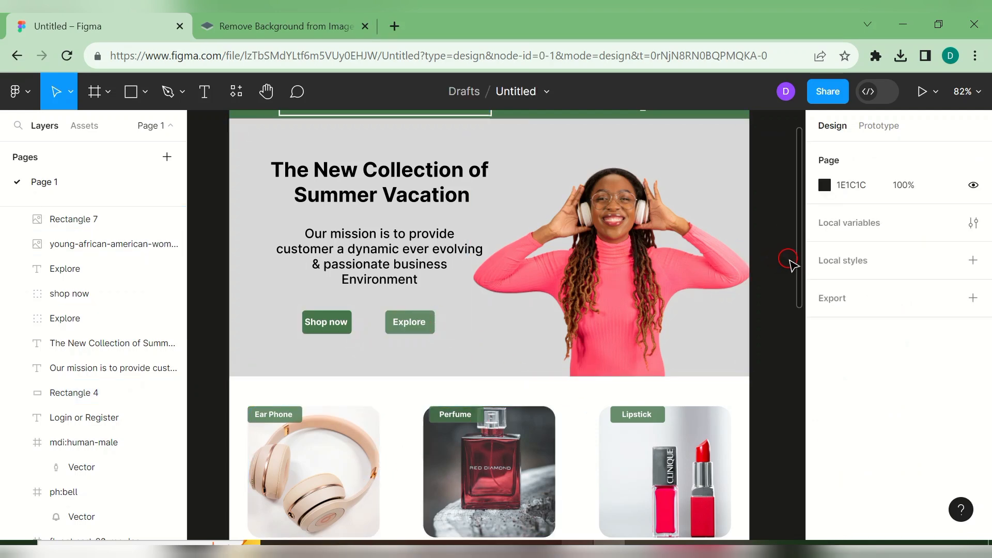
pyautogui.moveTo(797, 264); pyautogui.dragTo(835, 454)
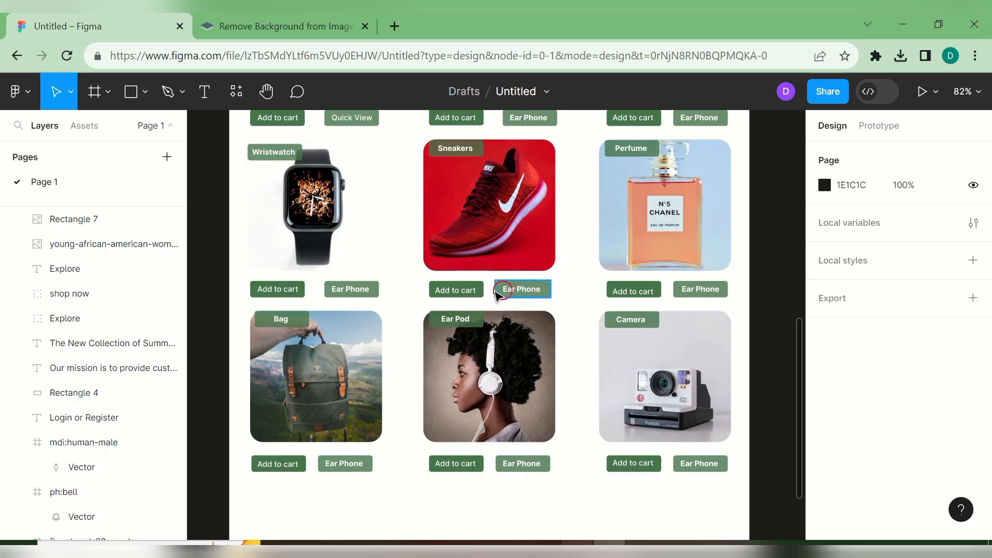
# - Relabel the Perfume and Lipstick cards' second buttons 'Quick view'
pyautogui.moveTo(801, 351); pyautogui.dragTo(786, 275)
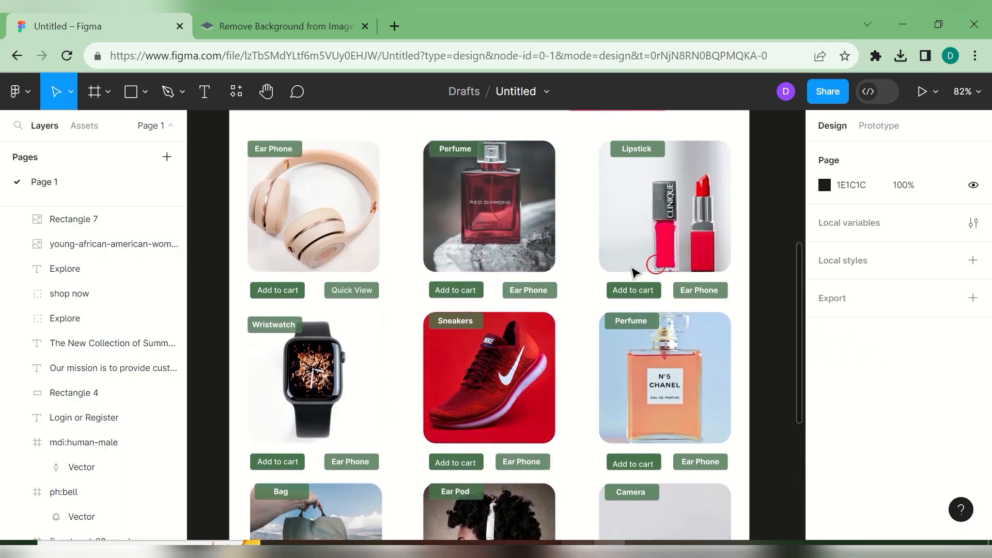
pyautogui.doubleClick(526, 288)
pyautogui.doubleClick(528, 290)
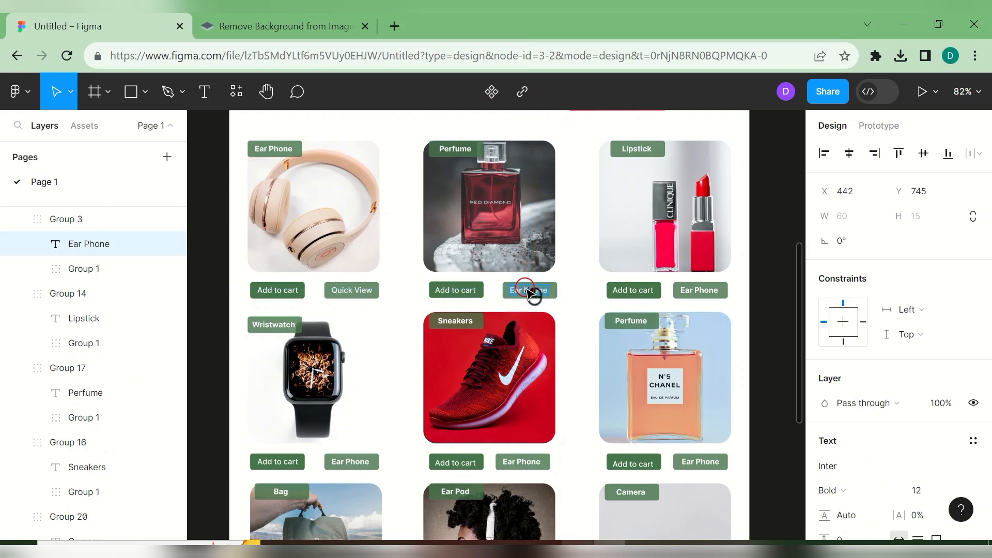
pyautogui.write('Quick')
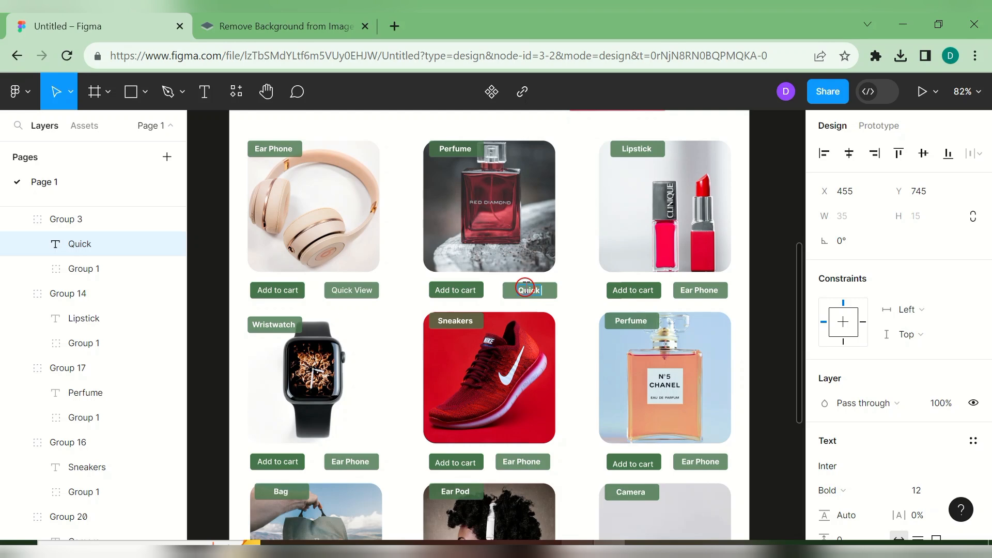
pyautogui.write(' view')
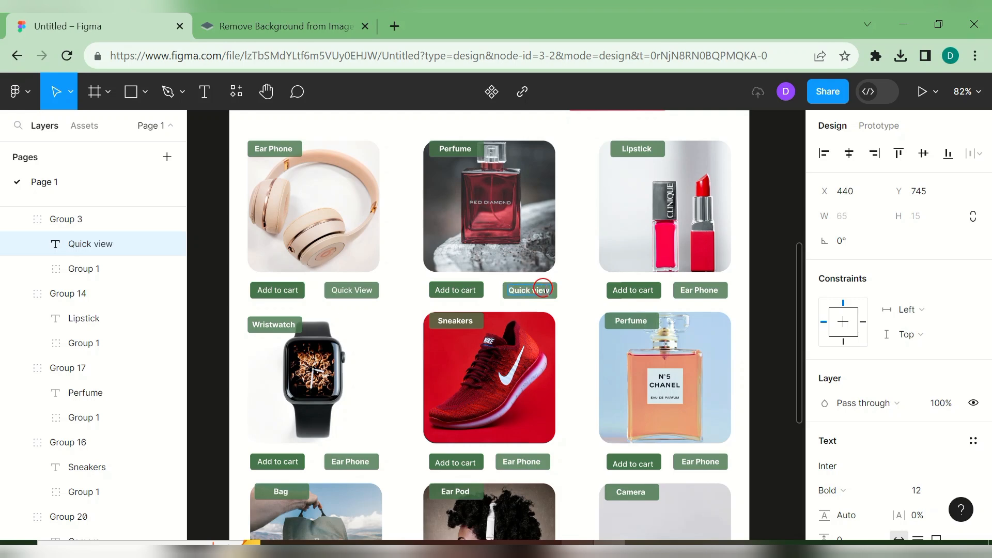
pyautogui.doubleClick(700, 292)
pyautogui.write('Quick')
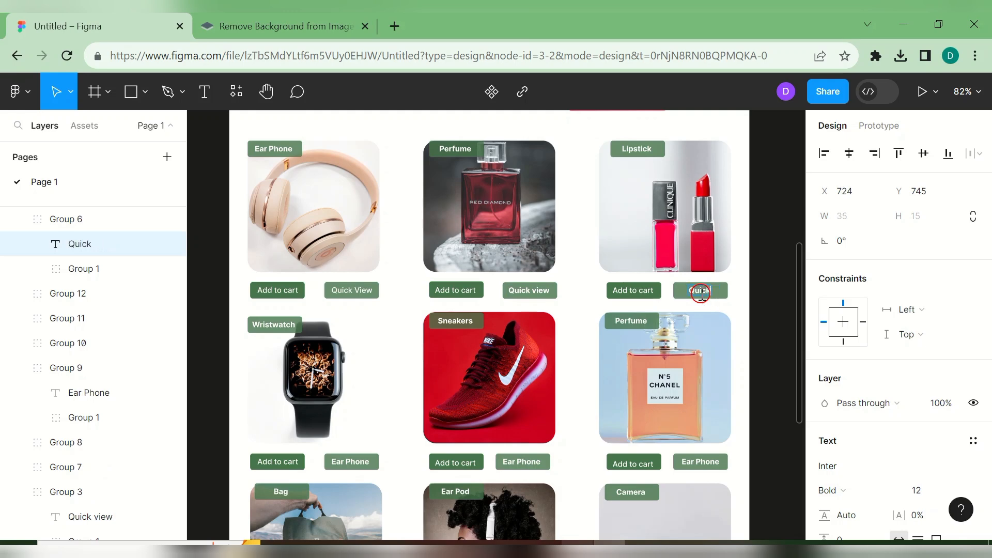
pyautogui.write(' view')
# - Relabel the Wristwatch, Sneakers and second Perfume cards' second buttons 'Quick View'
pyautogui.doubleClick(362, 458)
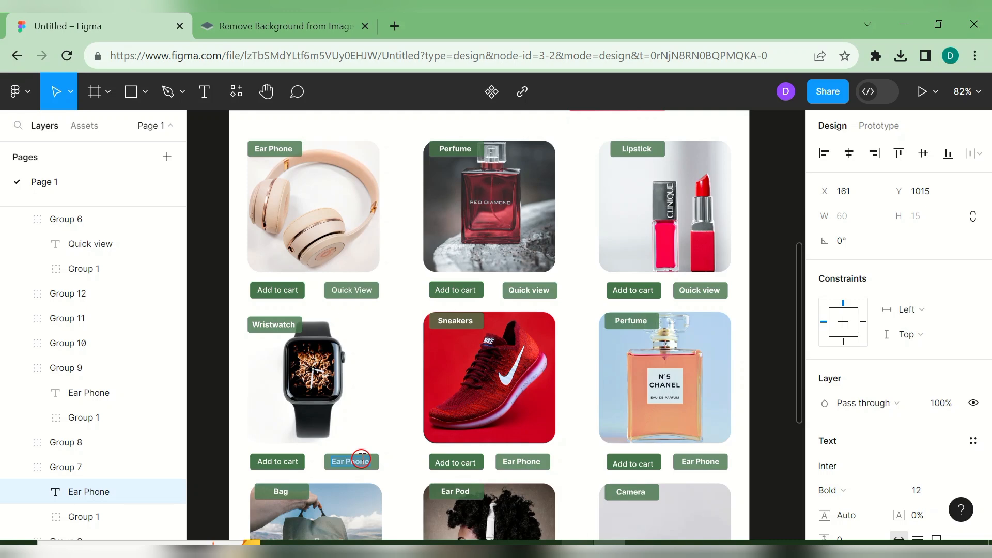
pyautogui.write('Quick view')
pyautogui.doubleClick(523, 462)
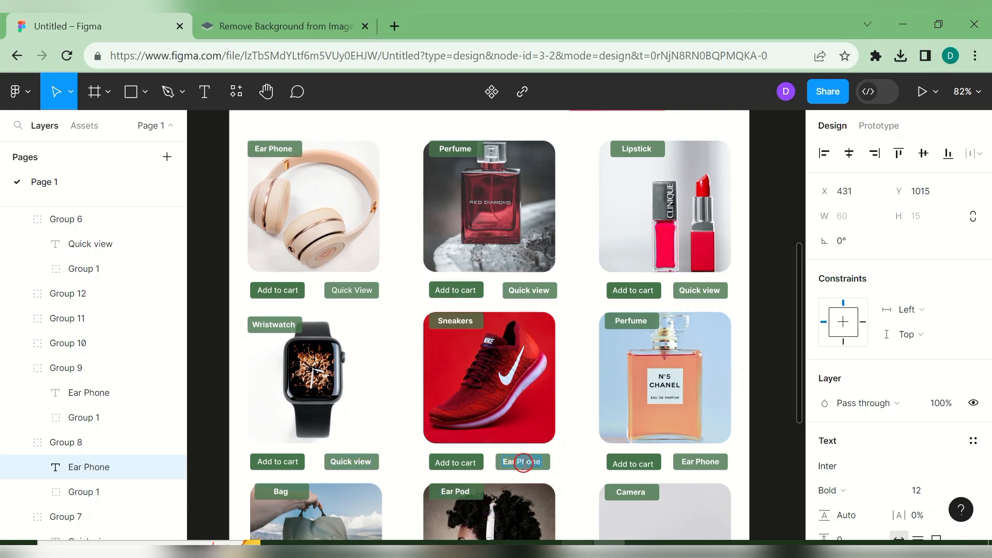
pyautogui.write('Quick')
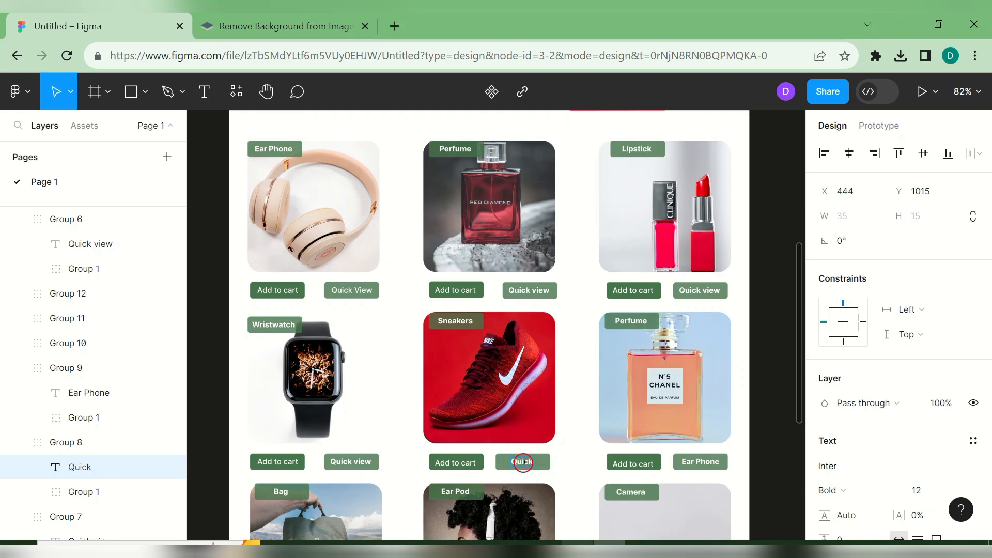
pyautogui.write(' View')
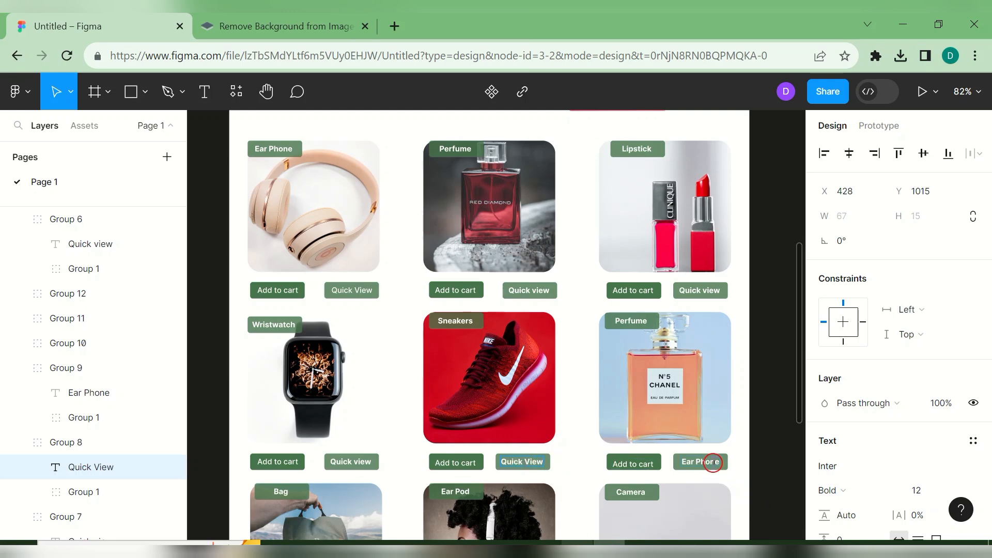
pyautogui.click(711, 461)
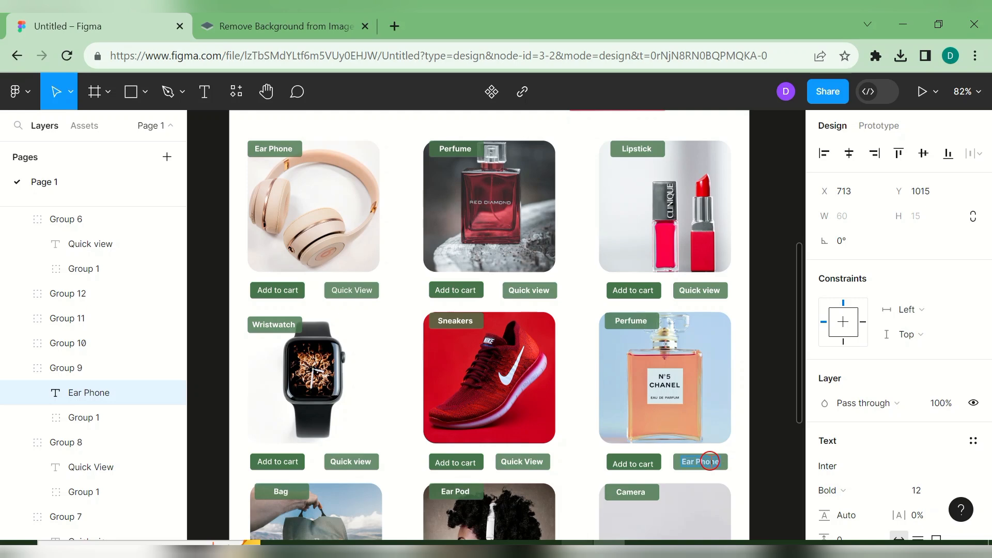
pyautogui.write('Quick View')
# - Type 'Quick View' over the Bag, Ear Pod and Camera button labels, correcting the typos
pyautogui.scroll(-5, 799, 400)
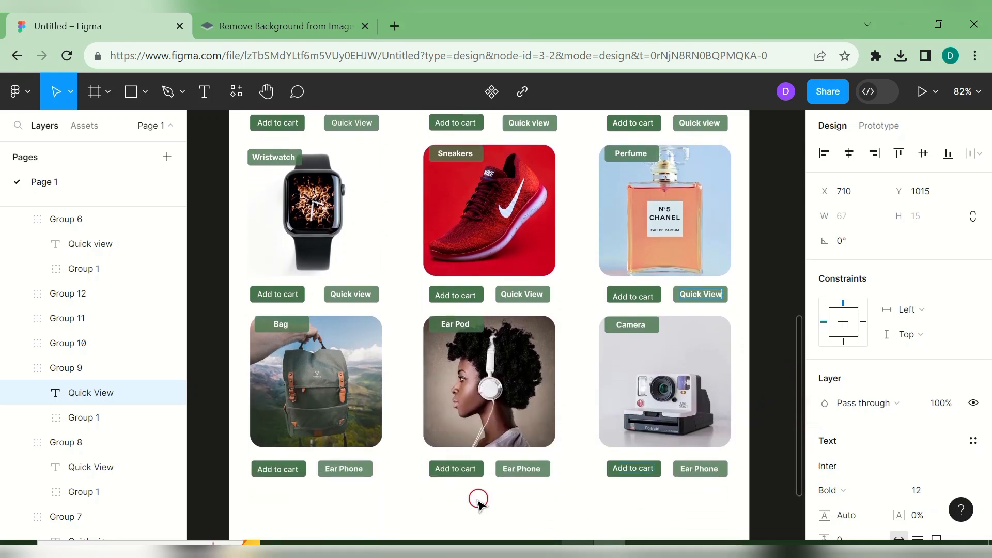
pyautogui.doubleClick(343, 468)
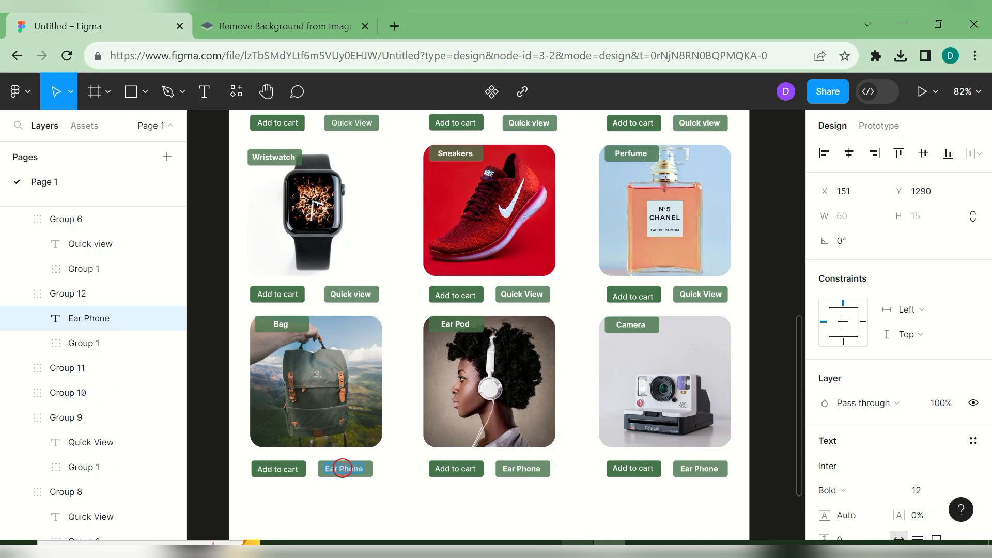
pyautogui.write('Q')
pyautogui.write('uick ieew')
pyautogui.press('BackSpace')
pyautogui.press('BackSpace')
pyautogui.press('BackSpace')
pyautogui.write('ew')
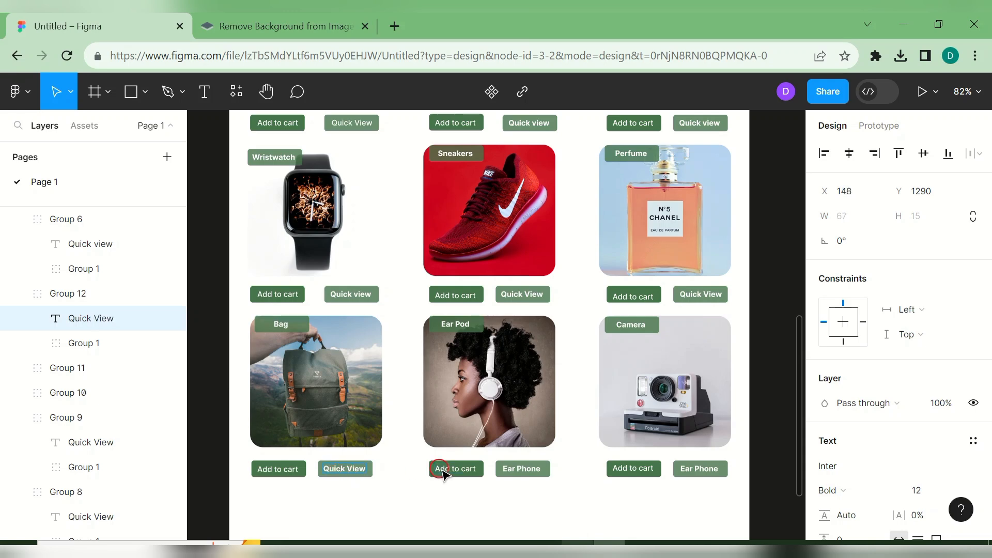
pyautogui.doubleClick(507, 468)
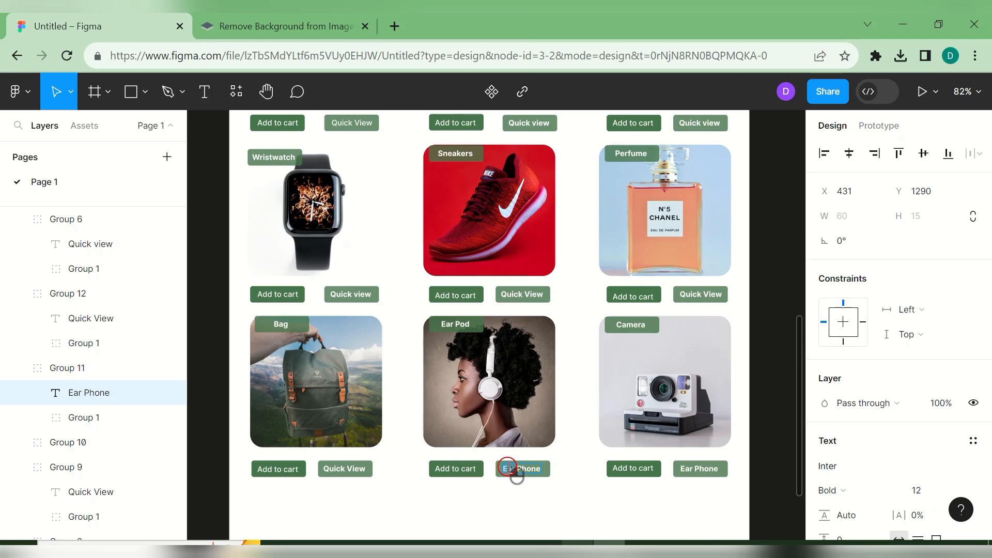
pyautogui.write('Quick View')
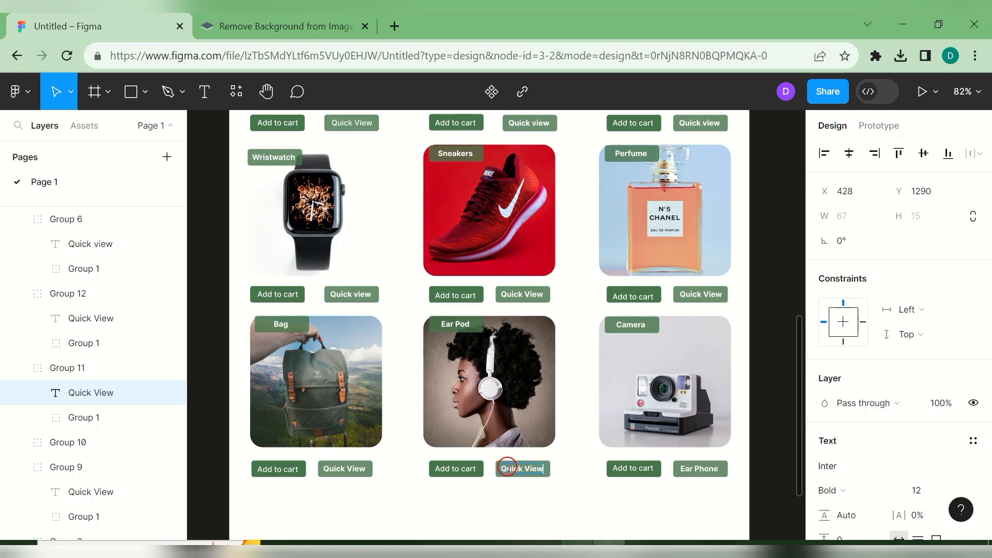
pyautogui.click(682, 468)
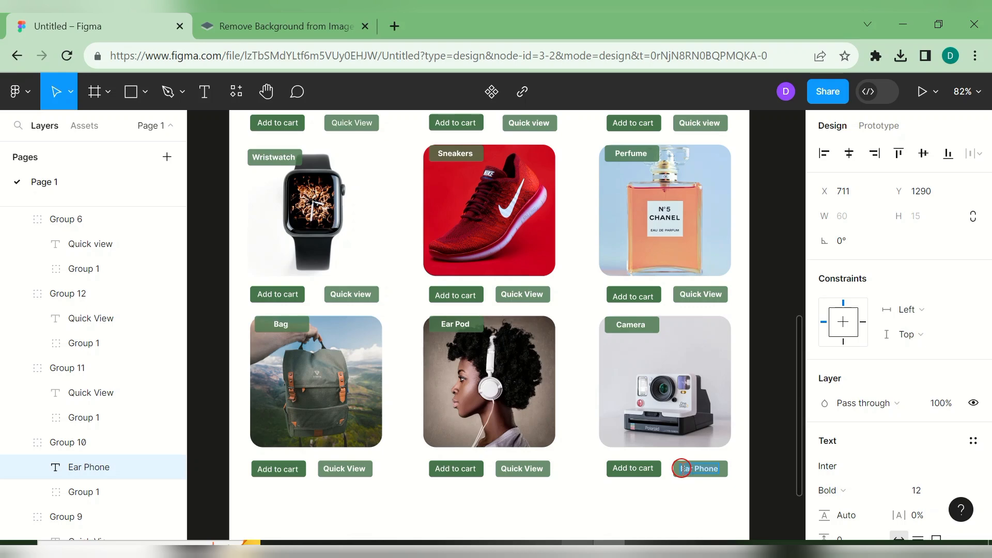
pyautogui.write('Qui')
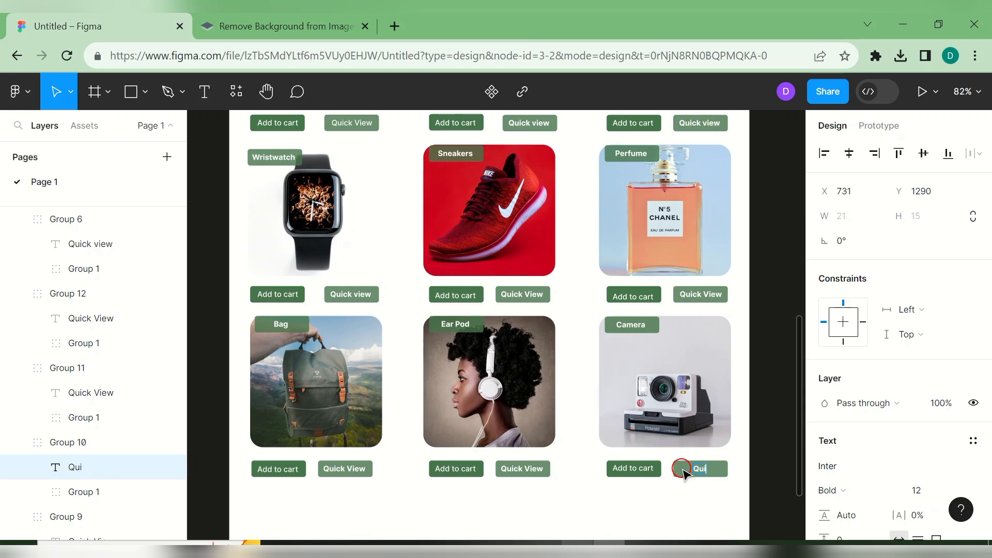
pyautogui.write('ck videw')
pyautogui.press('BackSpace')
pyautogui.press('BackSpace')
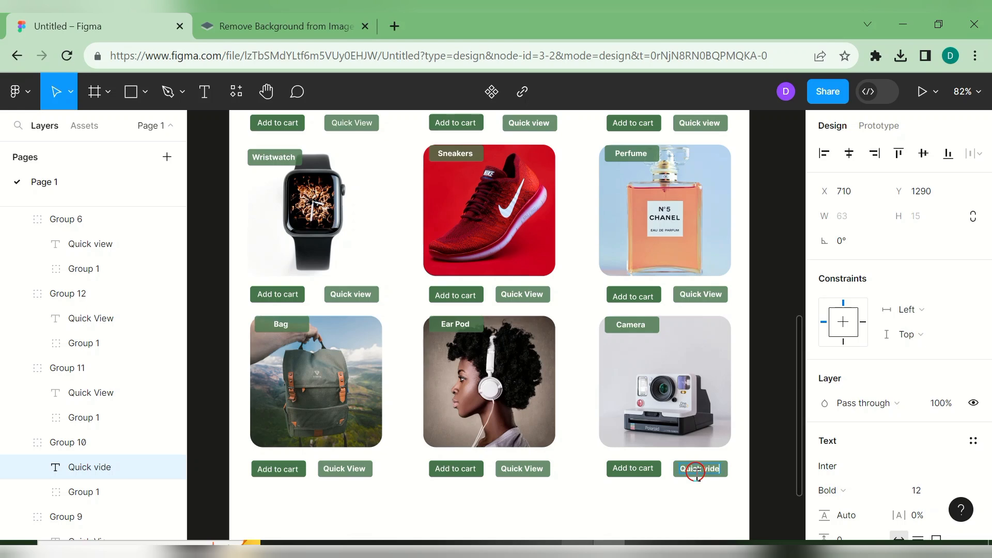
pyautogui.write('ew')
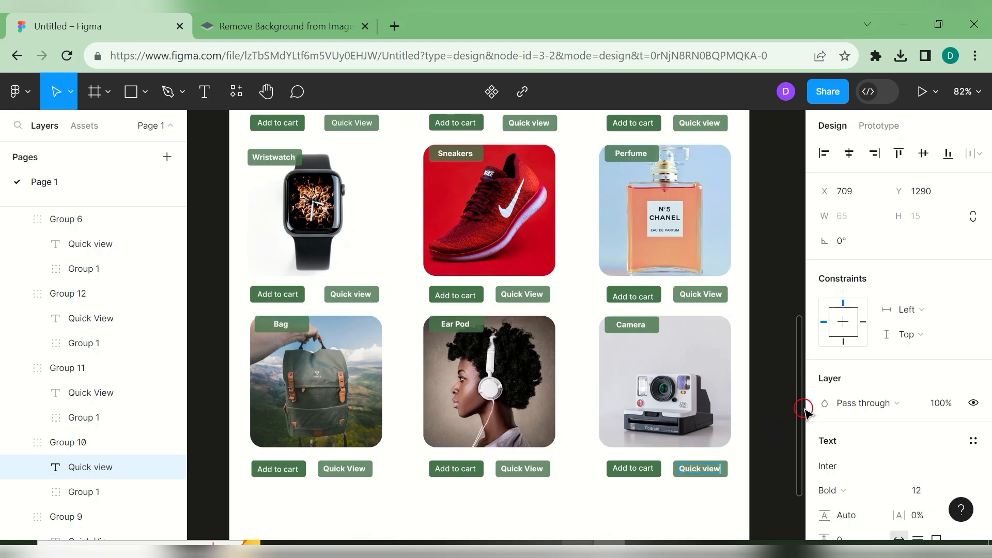
# - Review the finished cover from footer to top, then launch the Present prototype preview
pyautogui.scroll(-5, 798, 408)
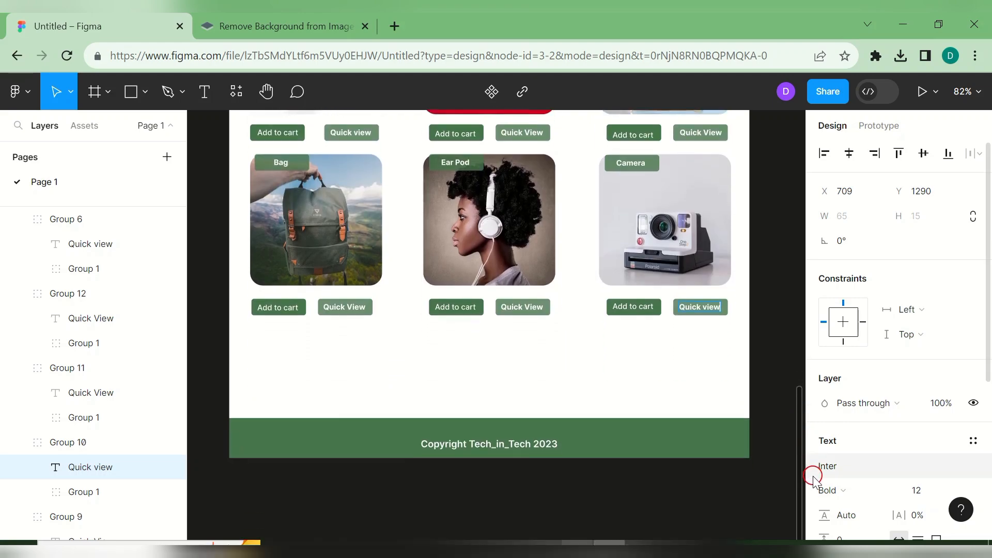
pyautogui.scroll(15, 781, 325)
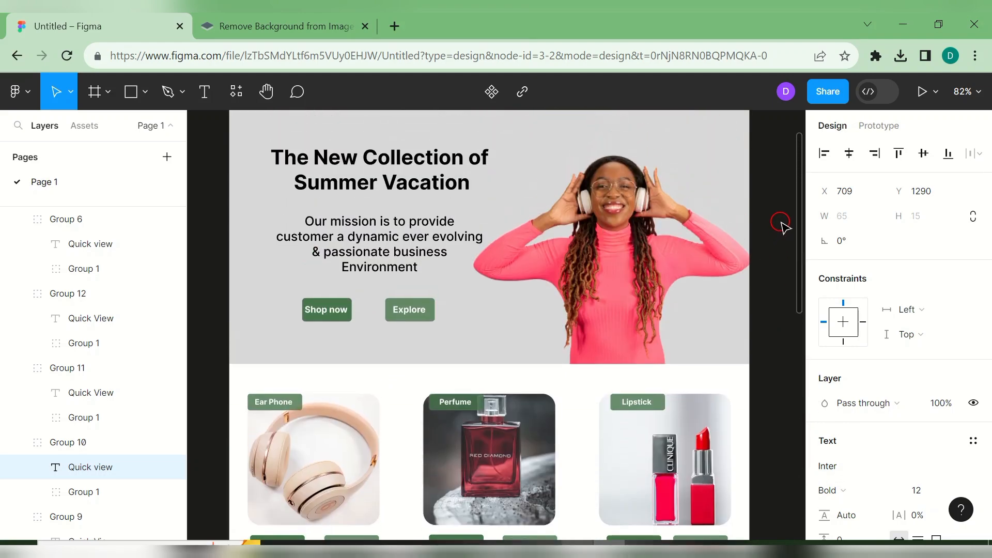
pyautogui.scroll(2, 786, 199)
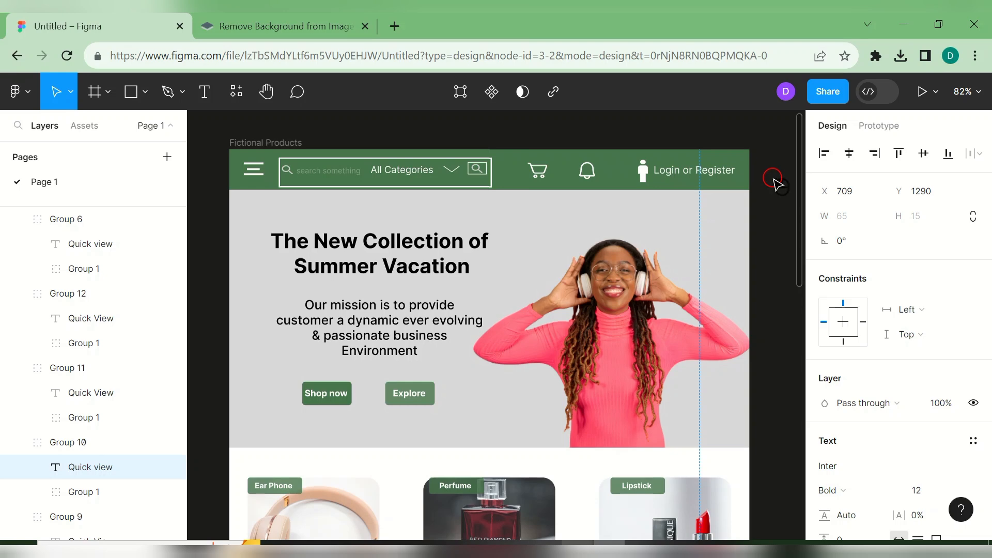
pyautogui.click(766, 152)
pyautogui.click(924, 93)
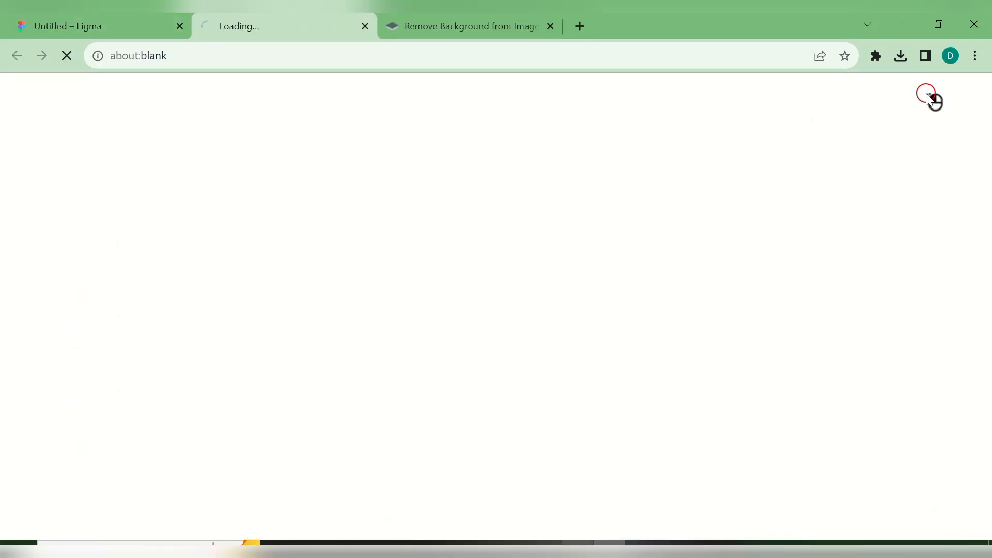
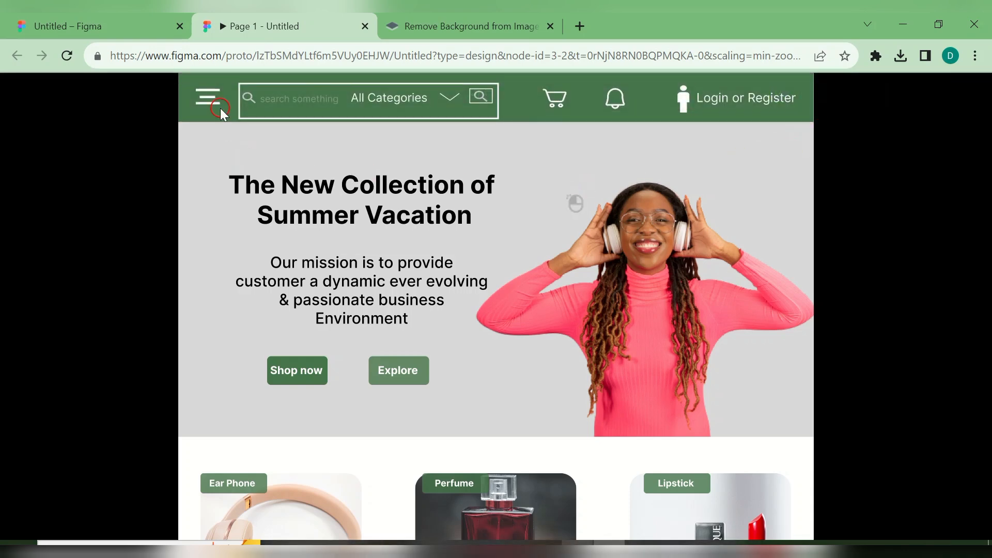
# - Return to the Figma editor and scroll the landing page down to the footer and back up
pyautogui.click(149, 27)
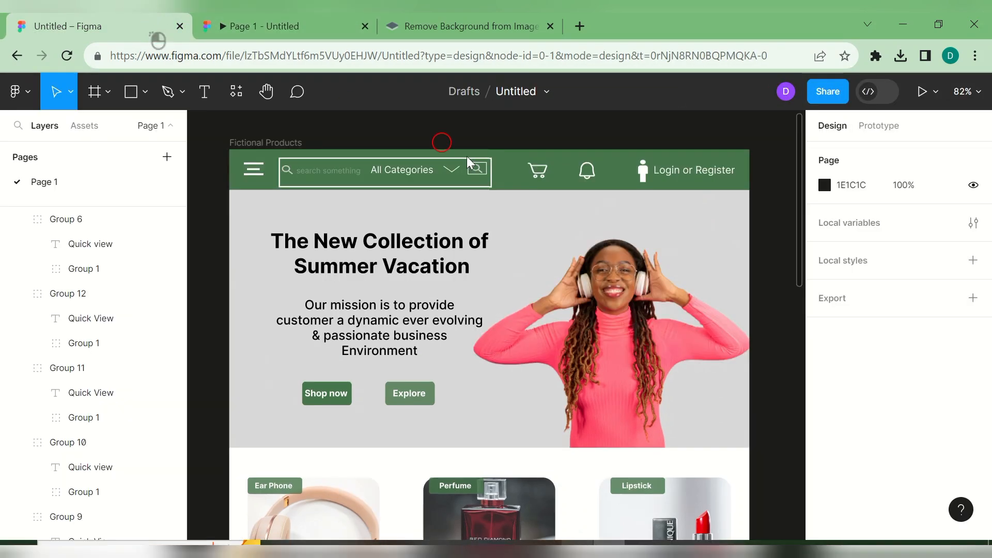
pyautogui.moveTo(796, 189); pyautogui.dragTo(828, 452)
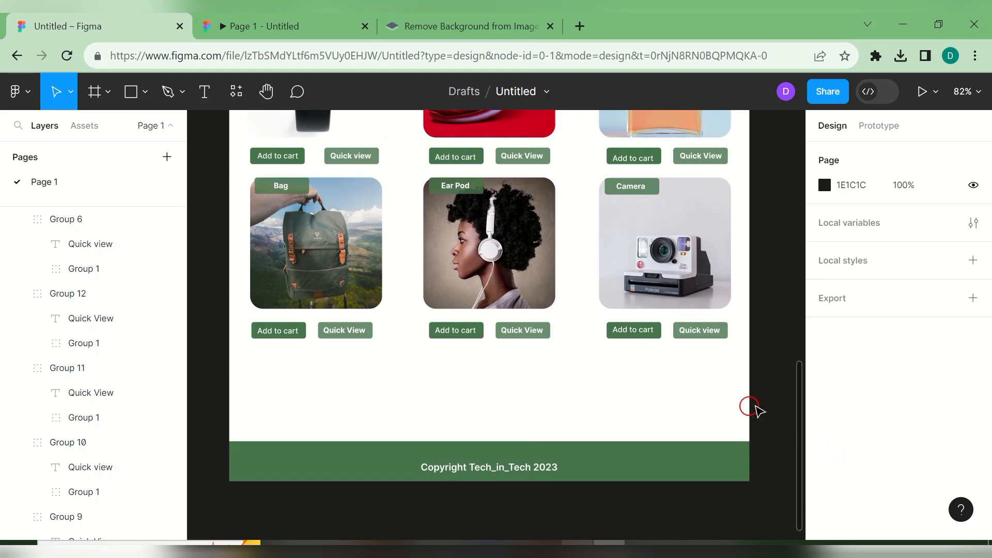
pyautogui.moveTo(796, 398); pyautogui.dragTo(768, 138)
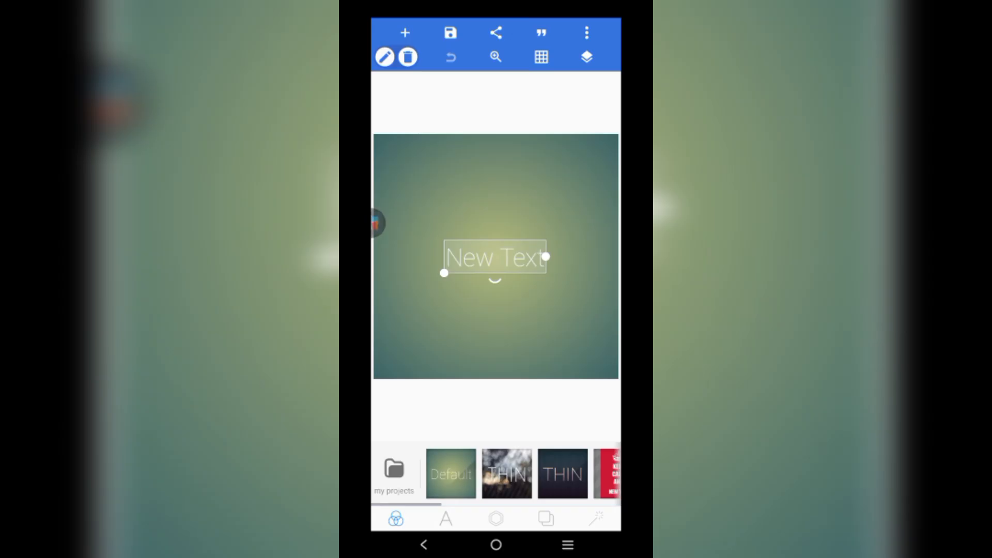
# - Delete the leftover text and resize the canvas to 1080 × 1500
pyautogui.click(408, 57)
pyautogui.click(575, 305)
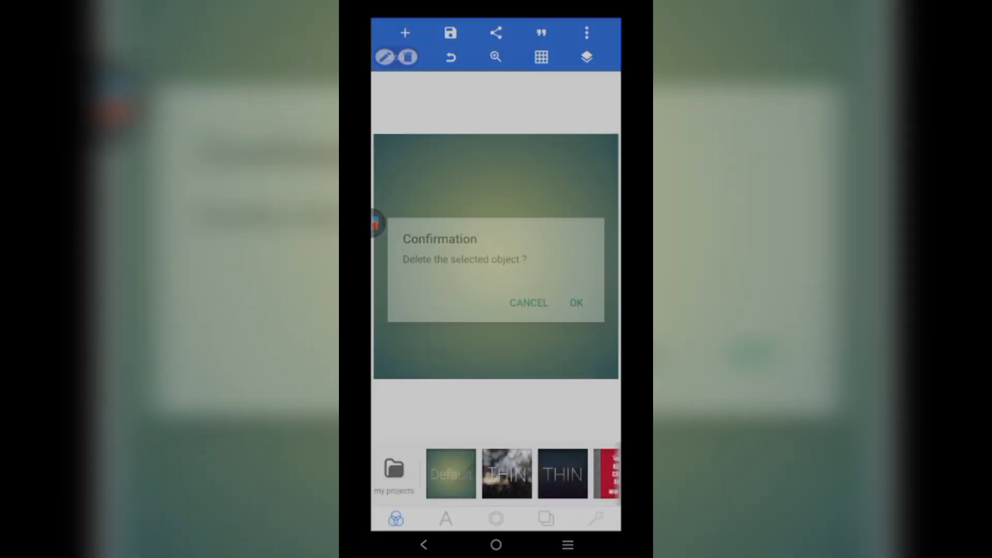
pyautogui.click(586, 32)
pyautogui.click(488, 141)
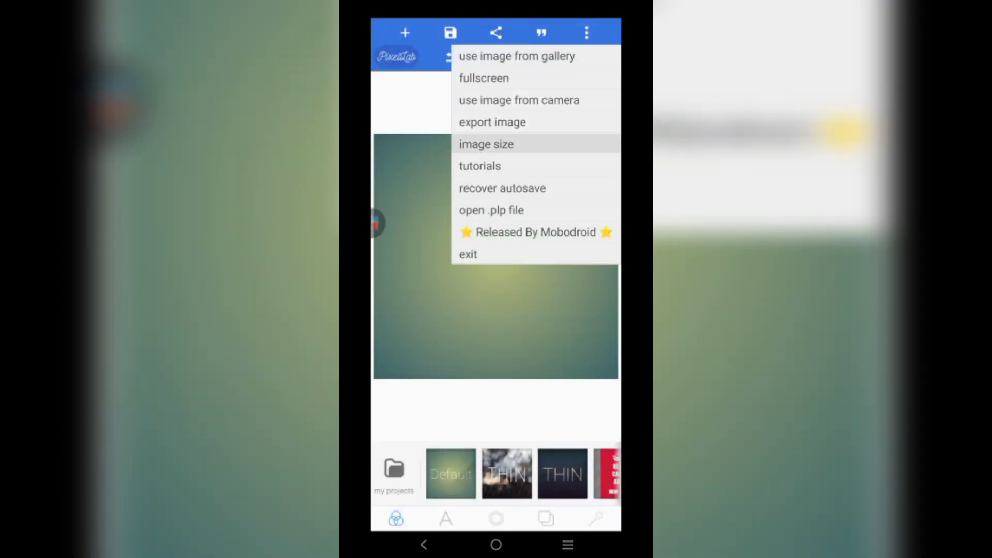
pyautogui.click(453, 303)
pyautogui.press('BackSpace')
pyautogui.press('BackSpace')
pyautogui.press('BackSpace')
pyautogui.press('BackSpace')
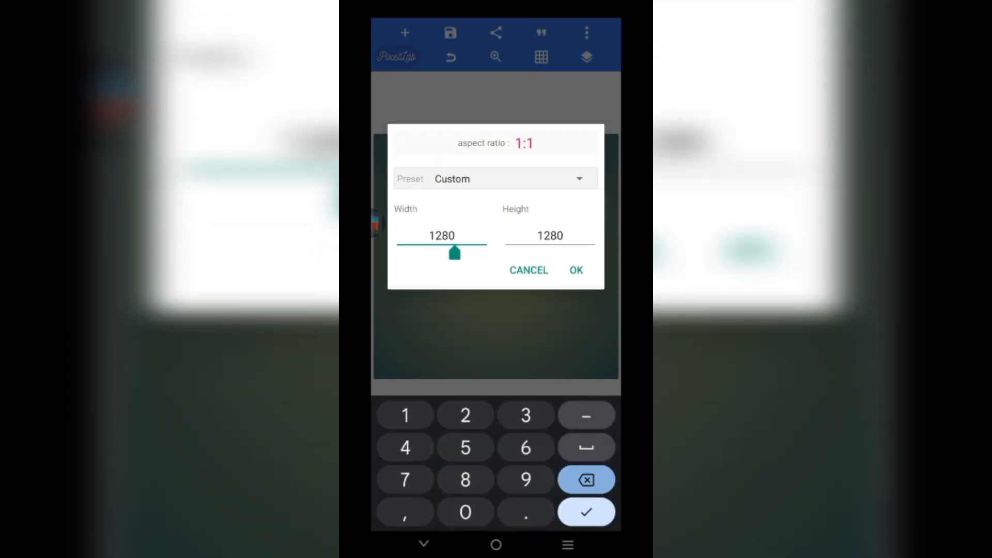
pyautogui.write('1080')
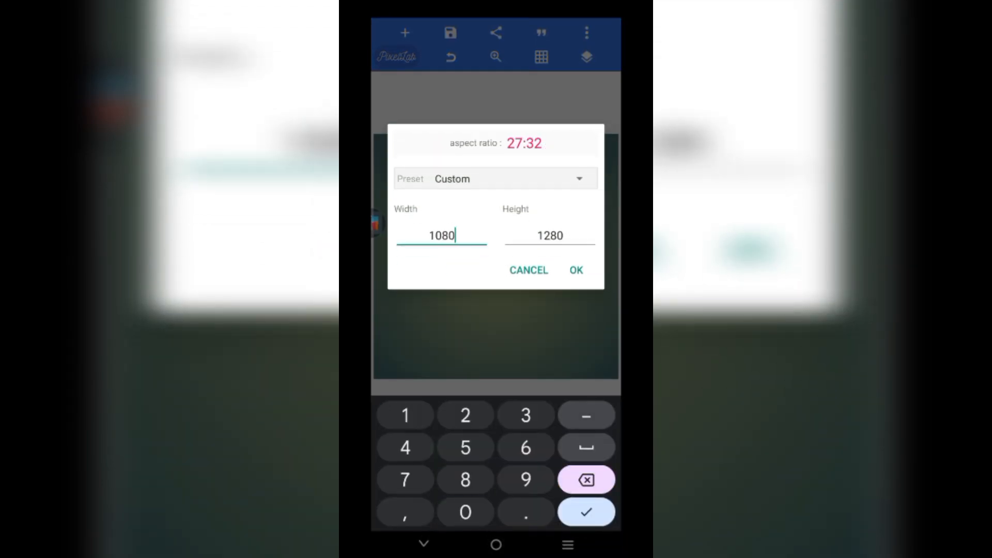
pyautogui.click(564, 236)
pyautogui.press('BackSpace')
pyautogui.press('BackSpace')
pyautogui.press('BackSpace')
pyautogui.press('BackSpace')
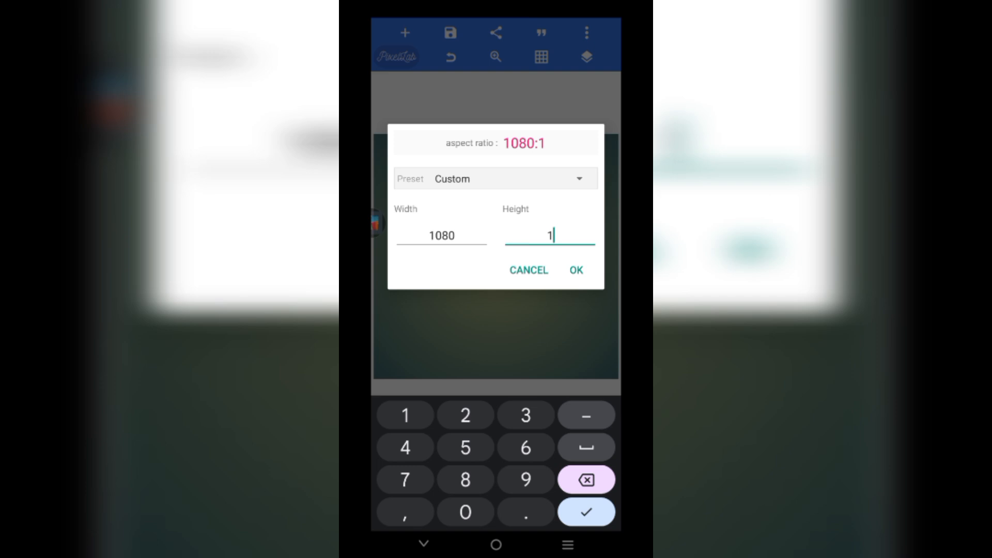
pyautogui.write('1500')
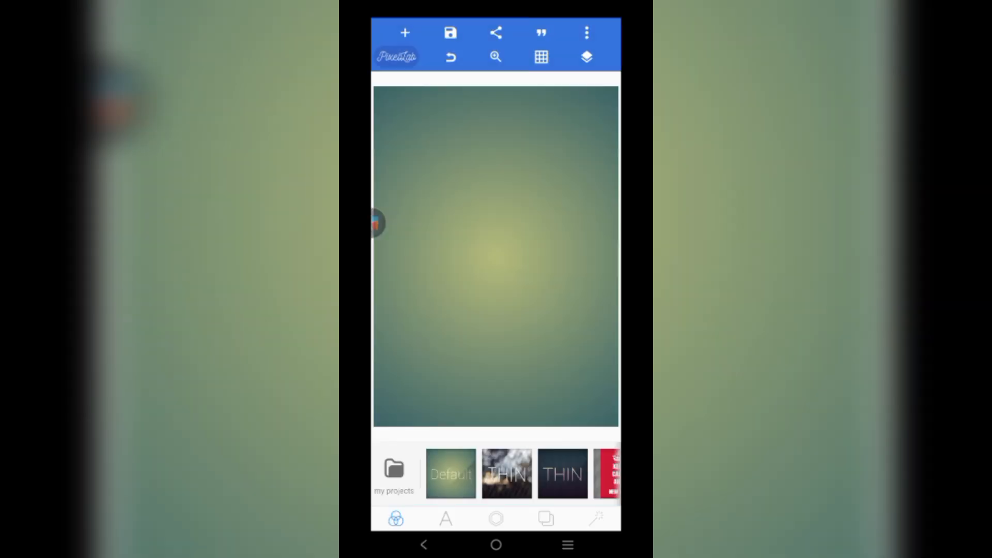
# - Fill the background with solid near-black and add a new white square shape
pyautogui.click(445, 519)
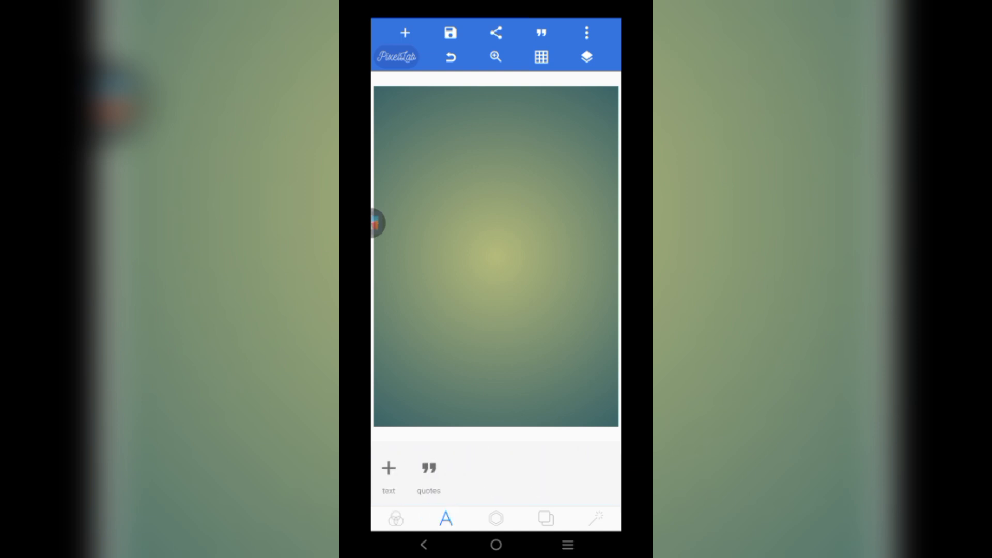
pyautogui.click(496, 518)
pyautogui.click(546, 519)
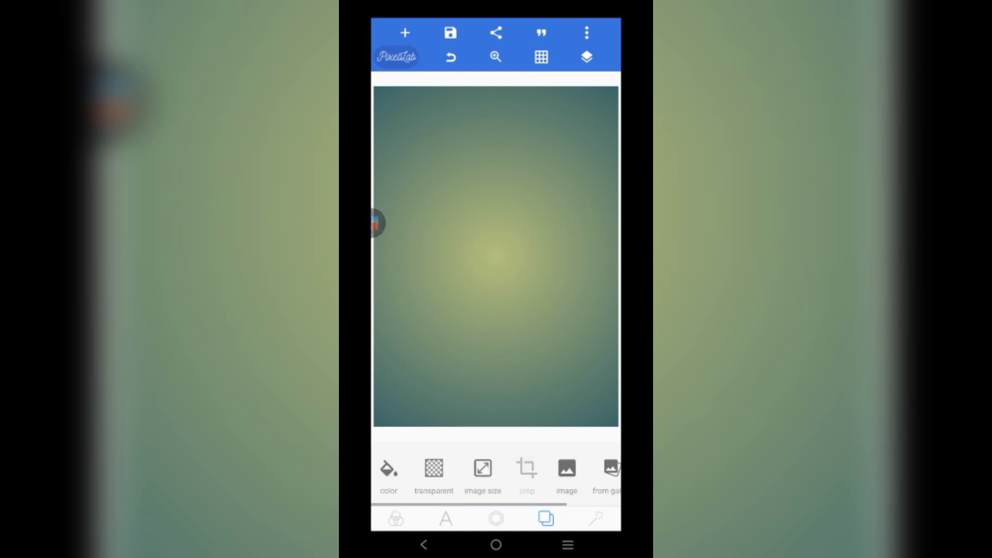
pyautogui.click(389, 469)
pyautogui.click(481, 465)
pyautogui.hscroll(3, 463, 522)
pyautogui.hscroll(5, 463, 522)
pyautogui.hscroll(10, 462, 522)
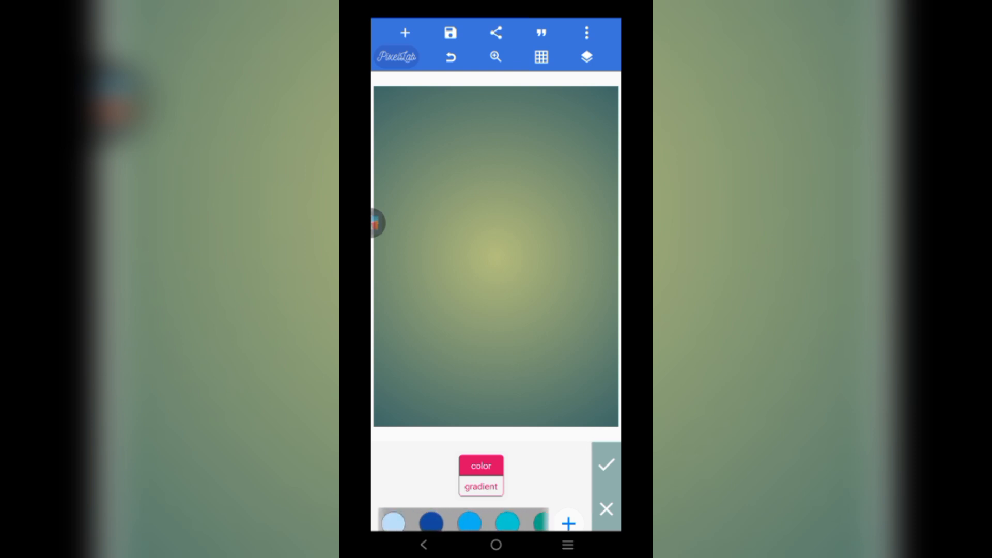
pyautogui.hscroll(5, 463, 521)
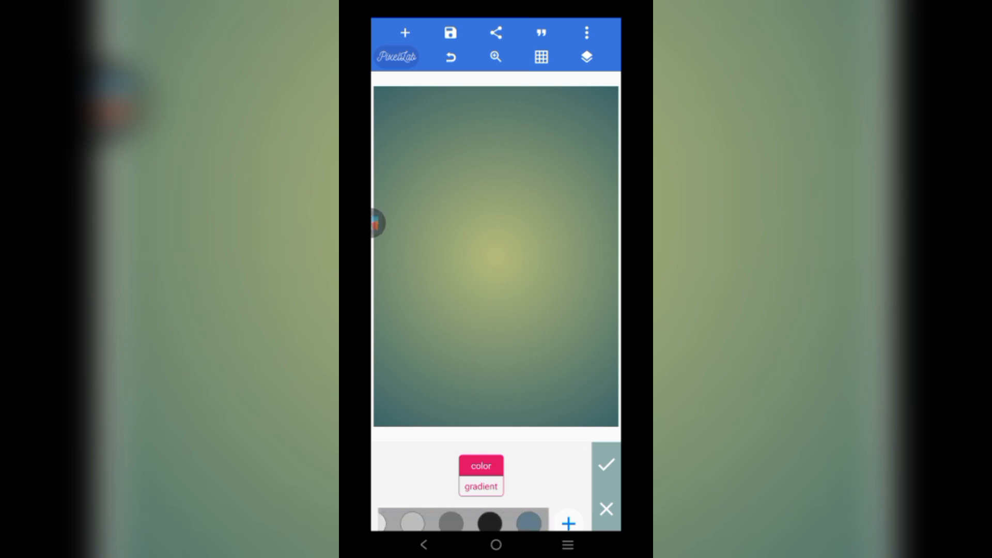
pyautogui.click(453, 521)
pyautogui.click(491, 521)
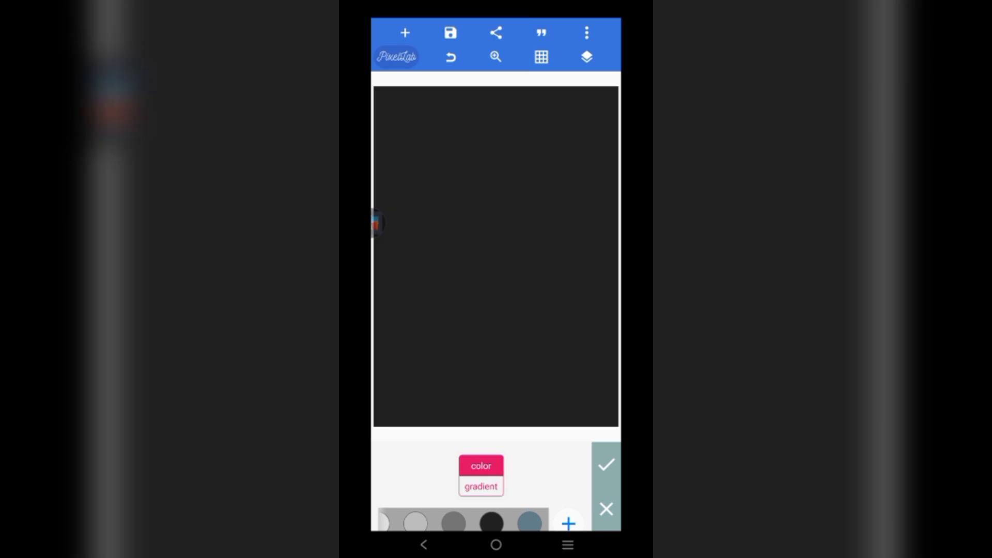
pyautogui.click(606, 464)
pyautogui.click(405, 32)
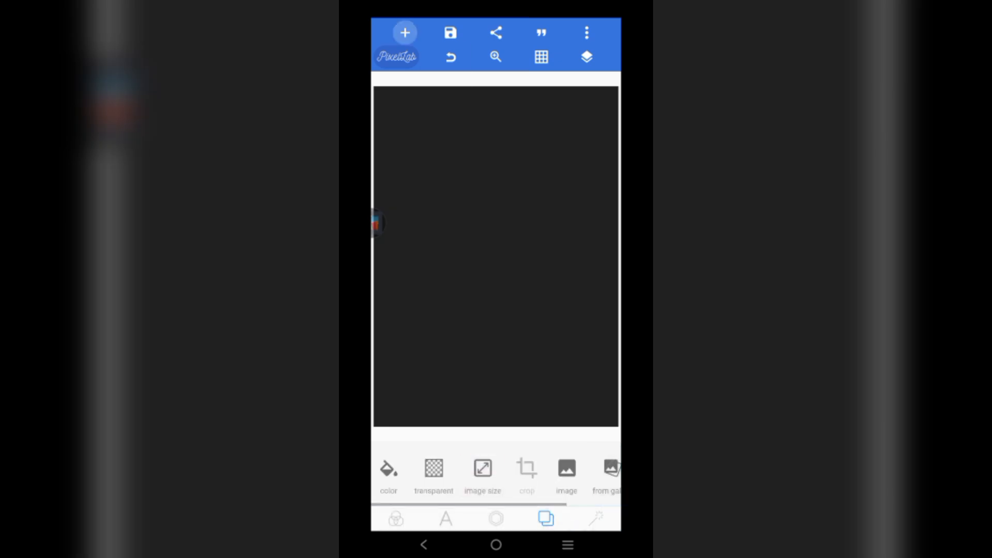
pyautogui.click(419, 122)
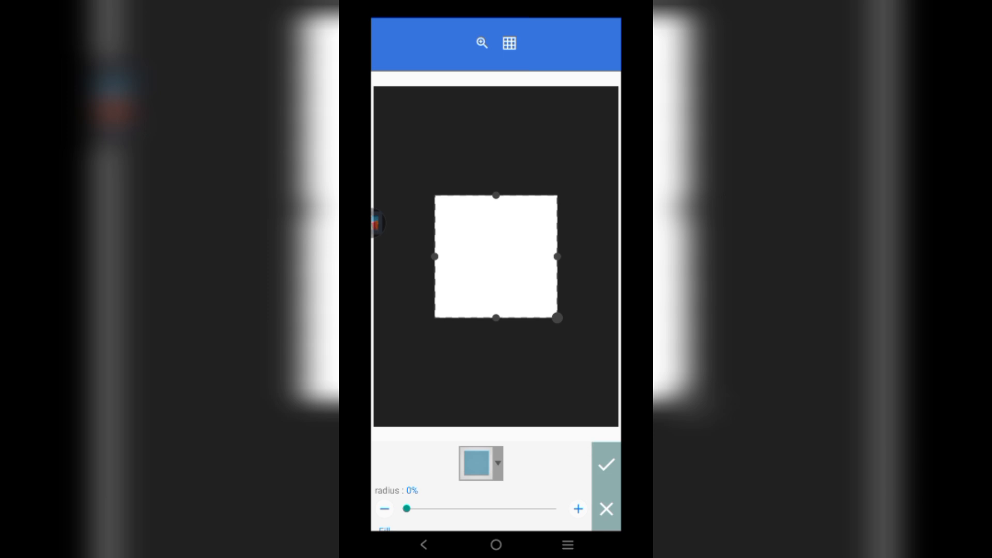
# - Turn the white square into a diamond and move it toward the upper-left of the canvas
pyautogui.click(480, 464)
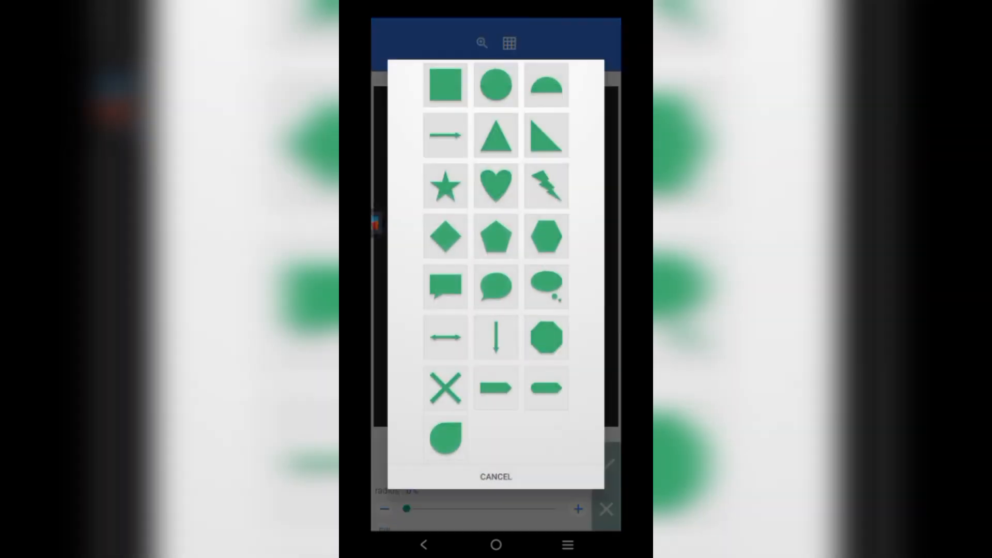
pyautogui.click(444, 236)
pyautogui.moveTo(496, 257); pyautogui.dragTo(471, 203)
pyautogui.moveTo(472, 264); pyautogui.dragTo(471, 264)
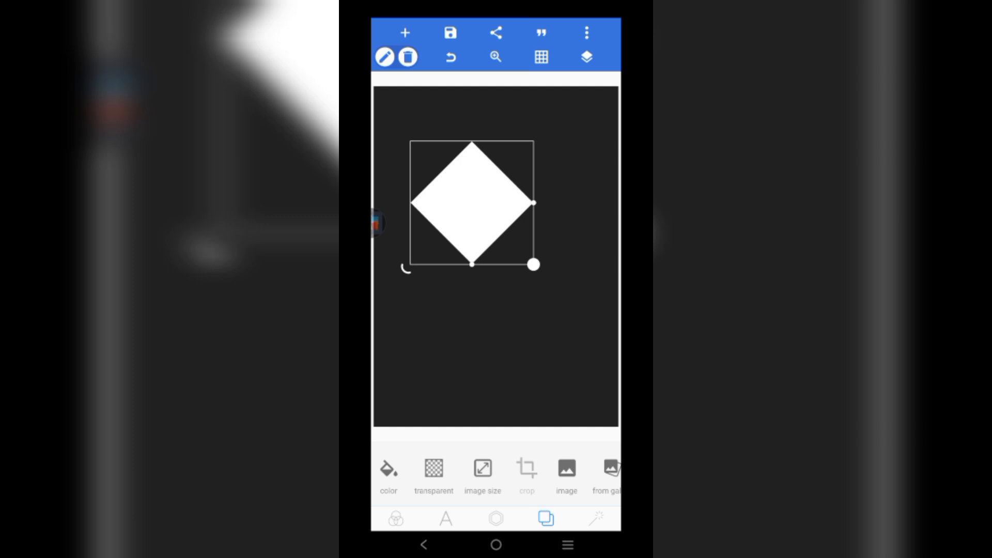
pyautogui.click(496, 351)
pyautogui.hscroll(-1, 496, 475)
pyautogui.click(445, 518)
pyautogui.click(495, 518)
pyautogui.click(546, 518)
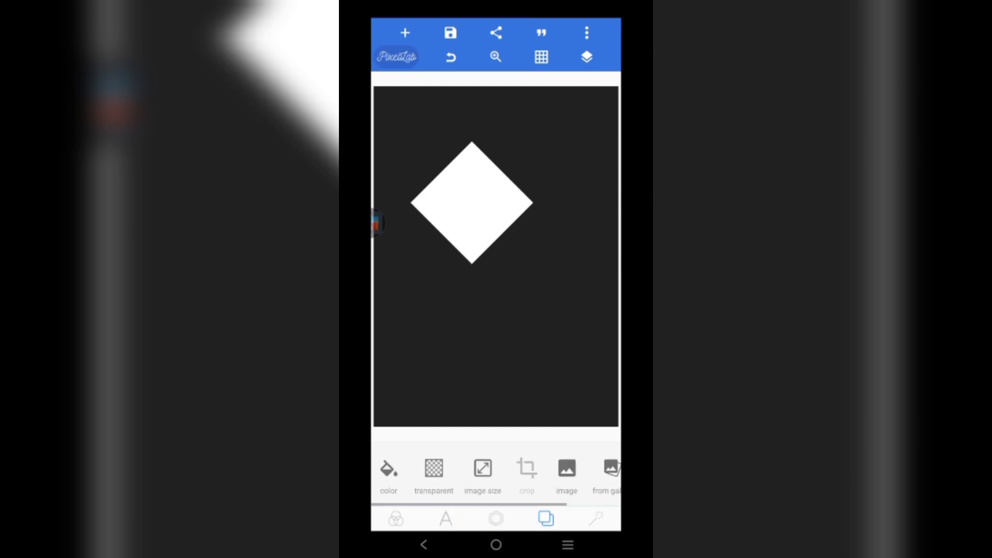
pyautogui.click(471, 202)
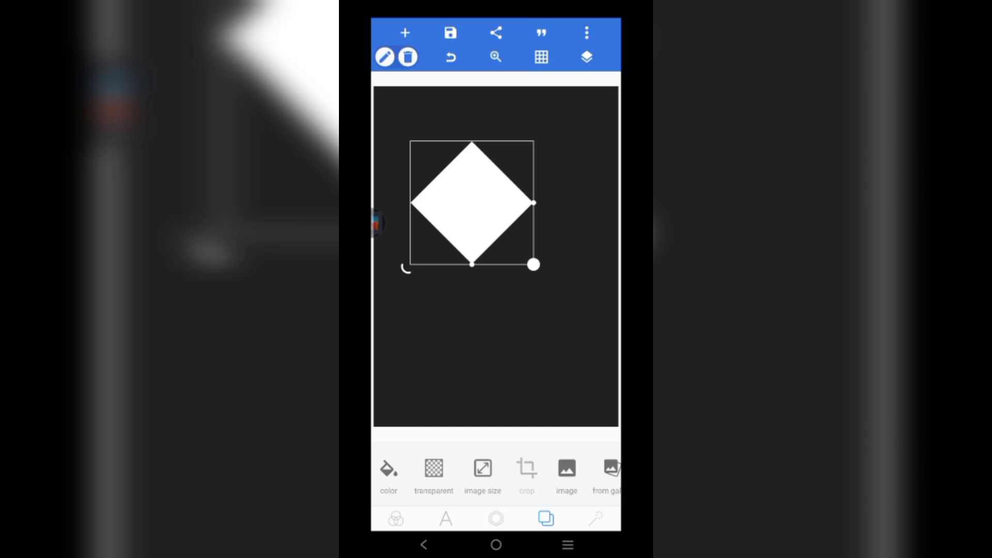
pyautogui.click(496, 518)
# - Duplicate the diamond and position the two copies side by side near the top
pyautogui.click(509, 469)
pyautogui.moveTo(433, 150); pyautogui.dragTo(557, 176)
pyautogui.moveTo(472, 202); pyautogui.dragTo(440, 151)
pyautogui.moveTo(560, 172); pyautogui.dragTo(558, 150)
pyautogui.moveTo(440, 151); pyautogui.dragTo(446, 195)
pyautogui.click(558, 150)
pyautogui.moveTo(507, 257); pyautogui.dragTo(484, 236)
pyautogui.moveTo(434, 185); pyautogui.dragTo(452, 153)
pyautogui.click(558, 150)
pyautogui.moveTo(558, 150); pyautogui.dragTo(508, 213)
pyautogui.moveTo(569, 275); pyautogui.dragTo(549, 256)
pyautogui.moveTo(497, 204); pyautogui.dragTo(550, 155)
pyautogui.moveTo(452, 153); pyautogui.dragTo(447, 186)
pyautogui.moveTo(551, 155); pyautogui.dragTo(551, 186)
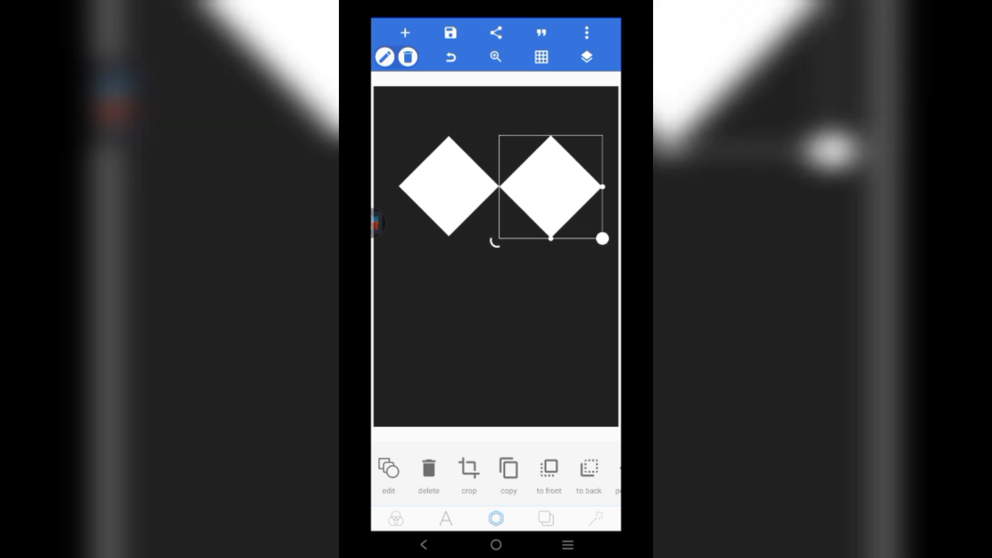
pyautogui.click(449, 186)
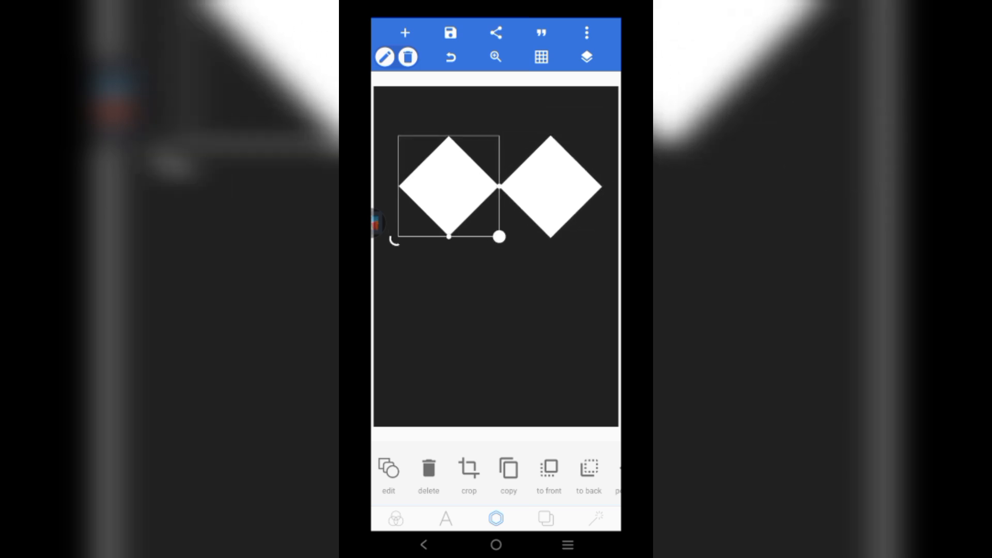
# - Size both diamonds to 41% width and 29% height using relative size
pyautogui.hscroll(4, 496, 474)
pyautogui.click(544, 468)
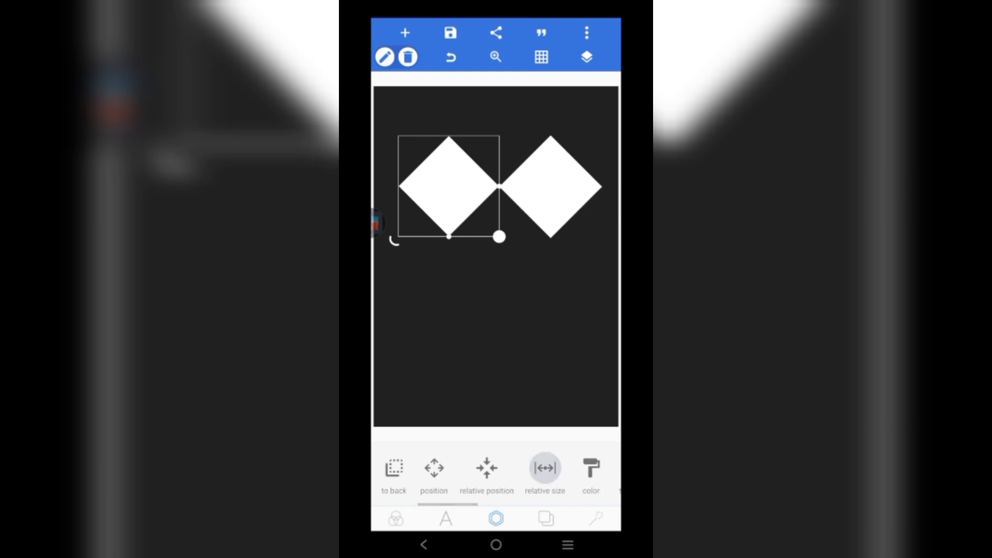
pyautogui.scroll(-1, 480, 486)
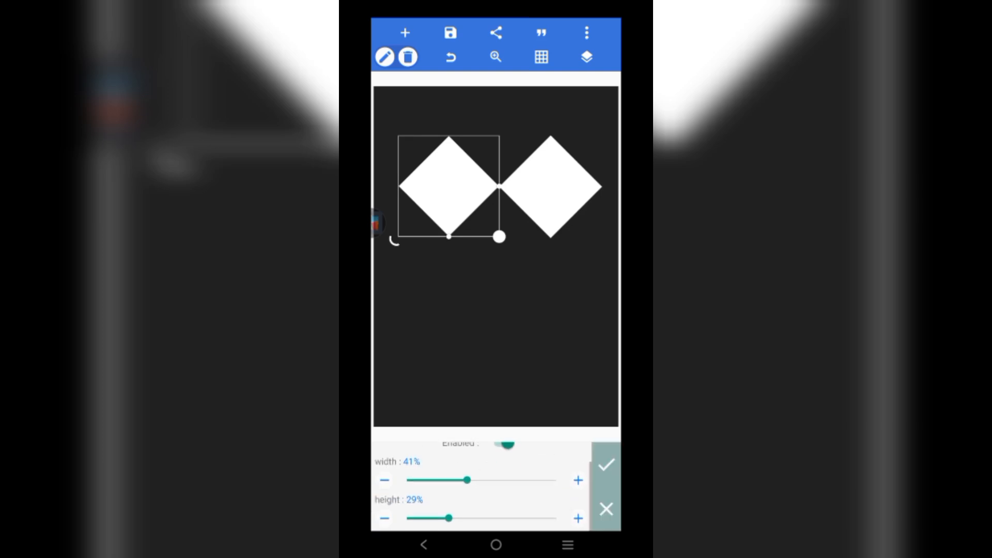
pyautogui.click(551, 186)
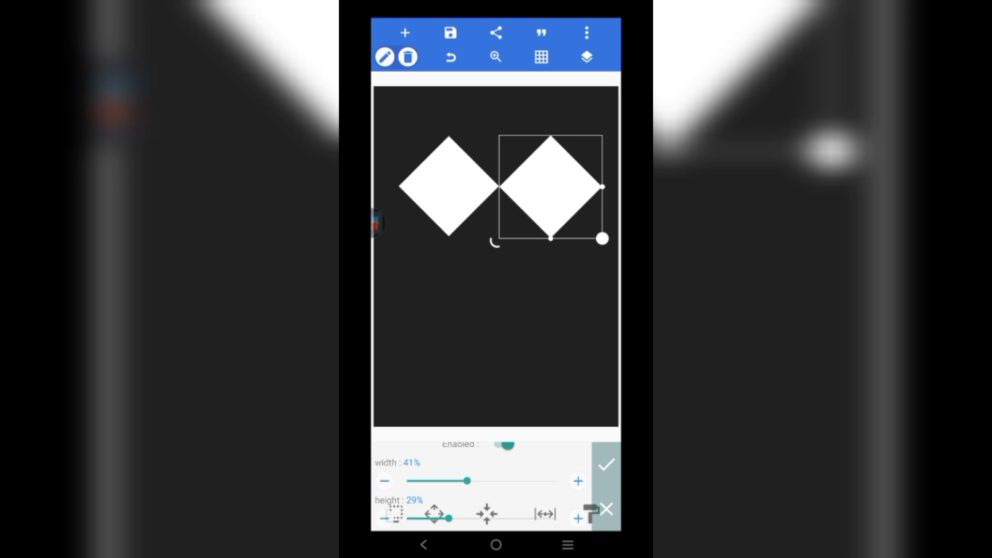
pyautogui.click(545, 467)
pyautogui.scroll(-1, 480, 491)
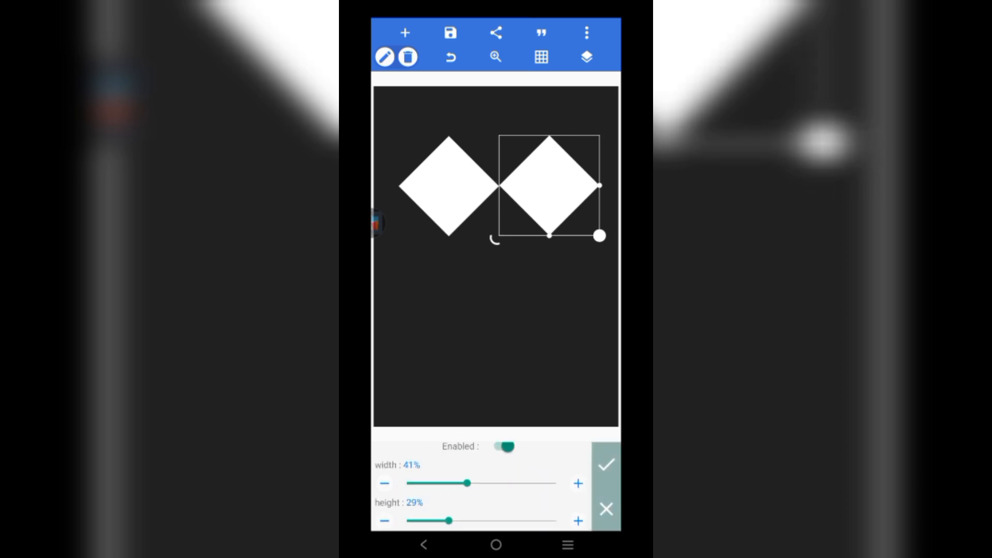
pyautogui.click(607, 464)
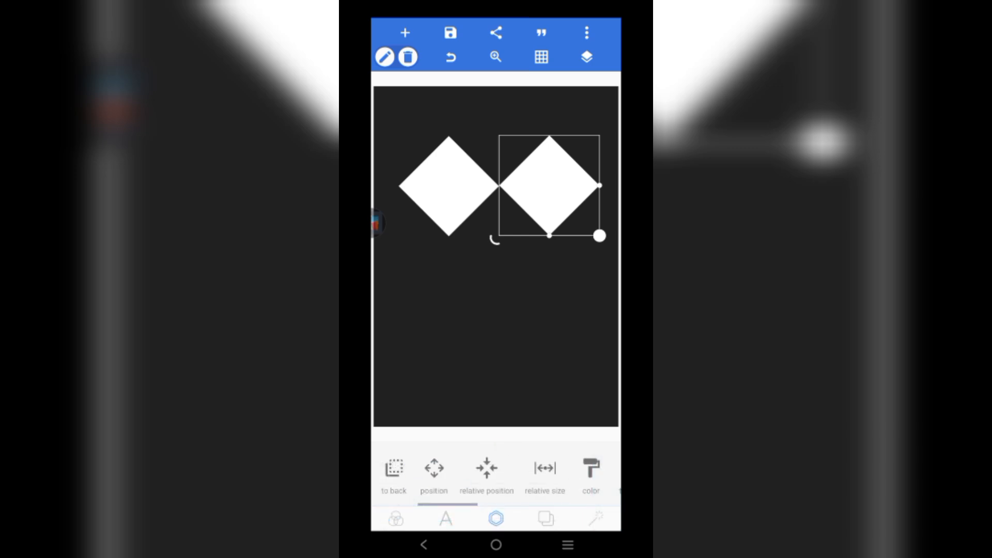
pyautogui.click(496, 331)
pyautogui.click(549, 186)
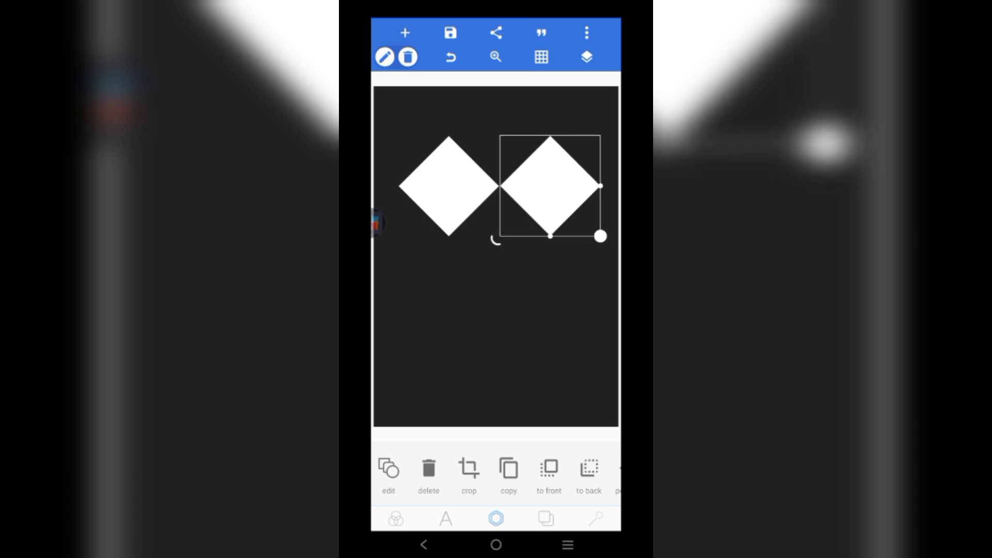
pyautogui.click(468, 468)
# - Place the cropped diamond at top centre, even the side gaps, and add a fourth diamond below
pyautogui.click(582, 509)
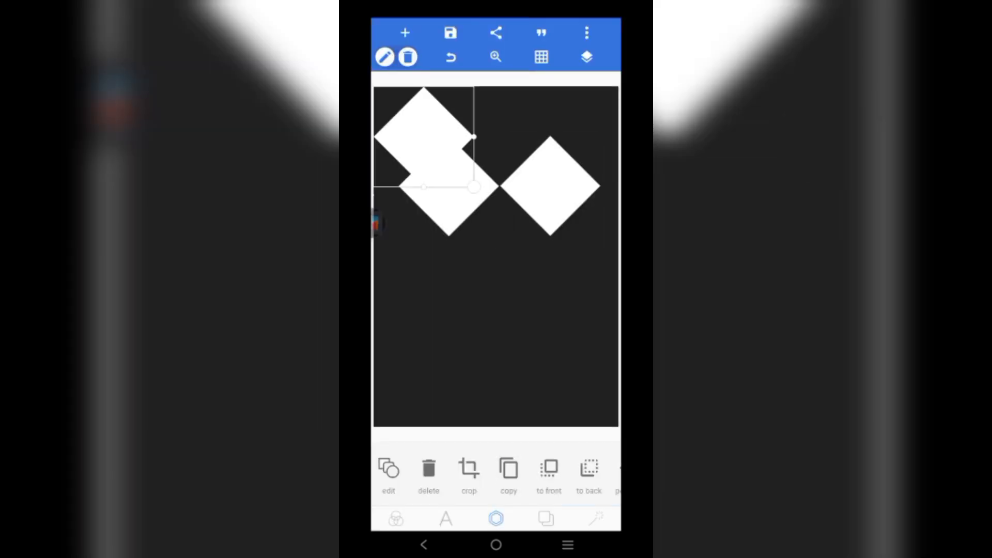
pyautogui.moveTo(424, 137); pyautogui.dragTo(498, 138)
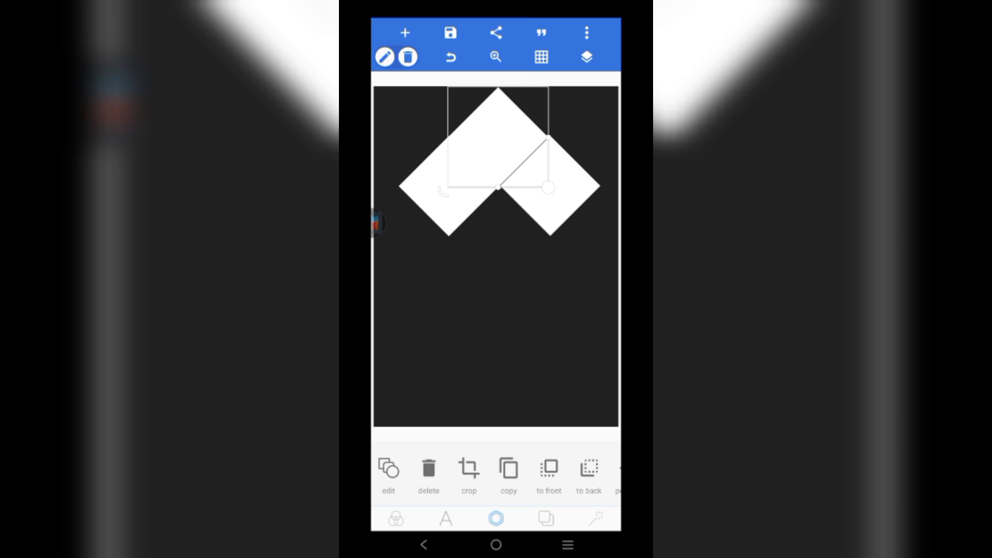
pyautogui.moveTo(448, 186); pyautogui.dragTo(444, 192)
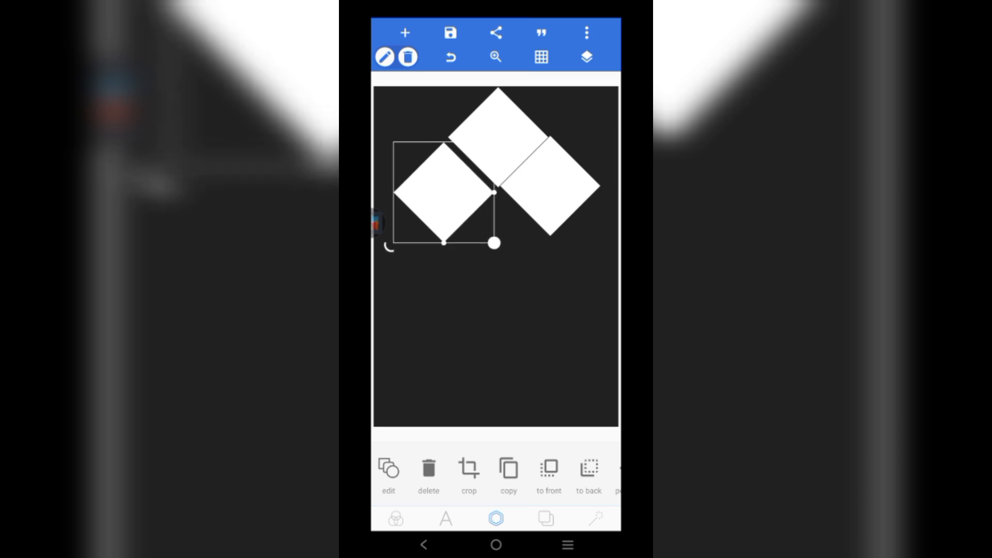
pyautogui.click(550, 186)
pyautogui.moveTo(550, 186); pyautogui.dragTo(553, 192)
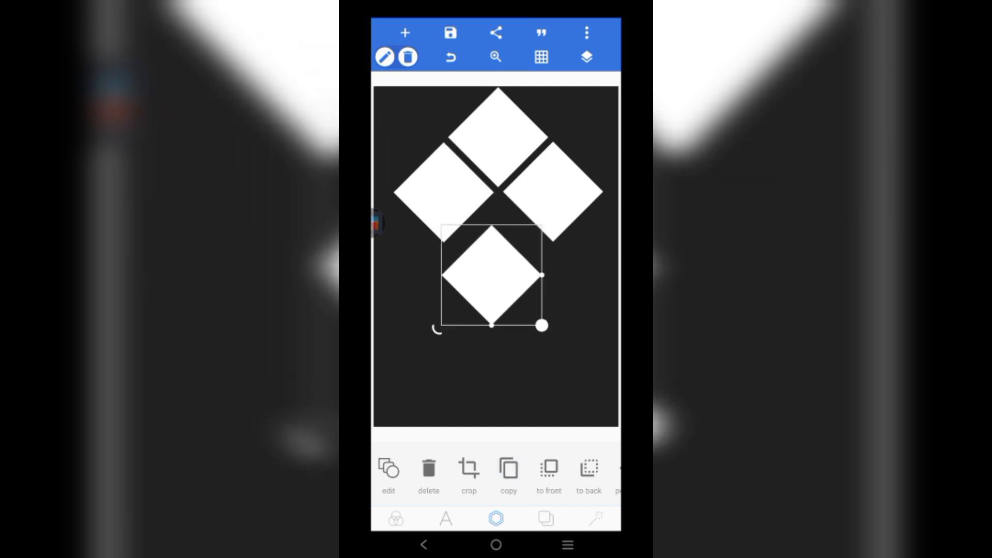
pyautogui.moveTo(489, 275); pyautogui.dragTo(498, 247)
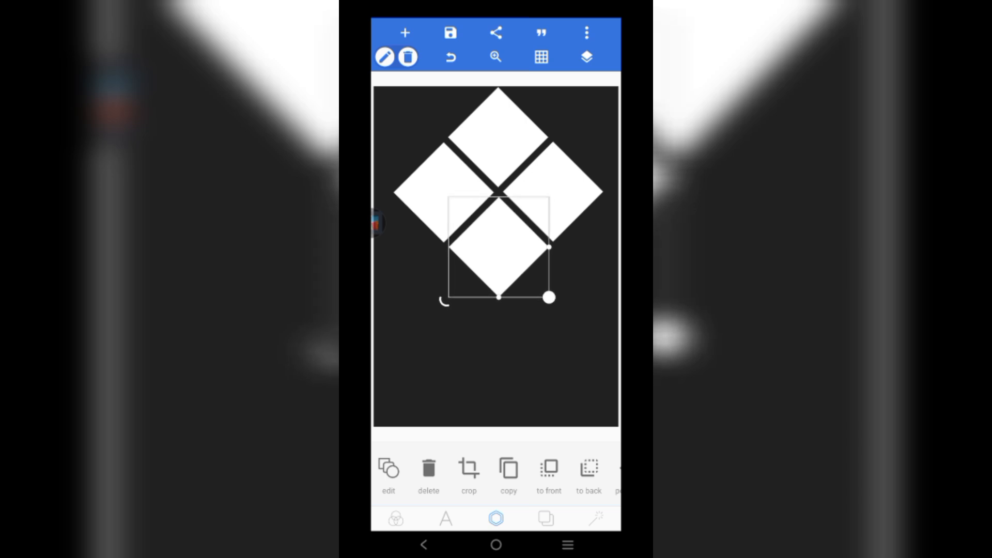
# - Fill the bottom diamond with a cropped watermelon photo texture
pyautogui.hscroll(6, 496, 473)
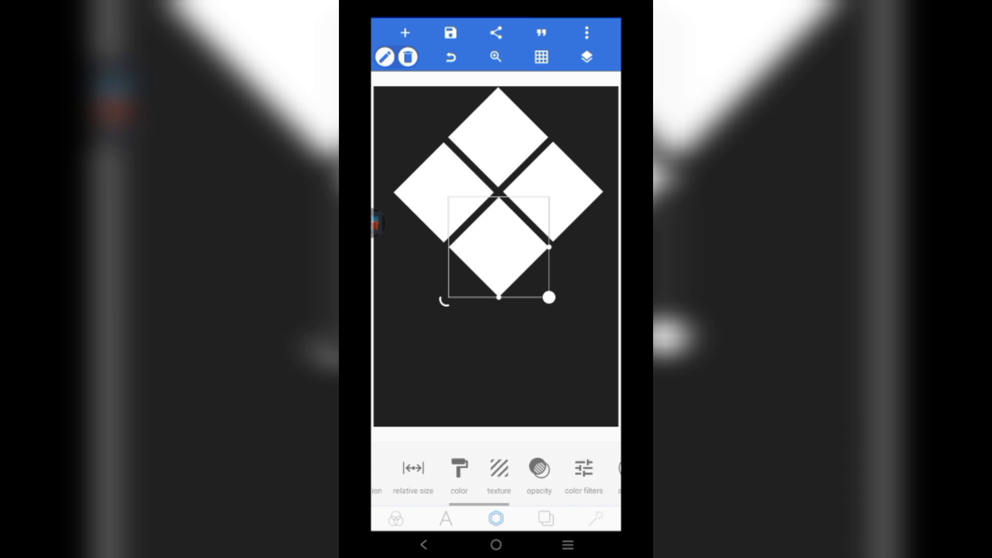
pyautogui.click(499, 468)
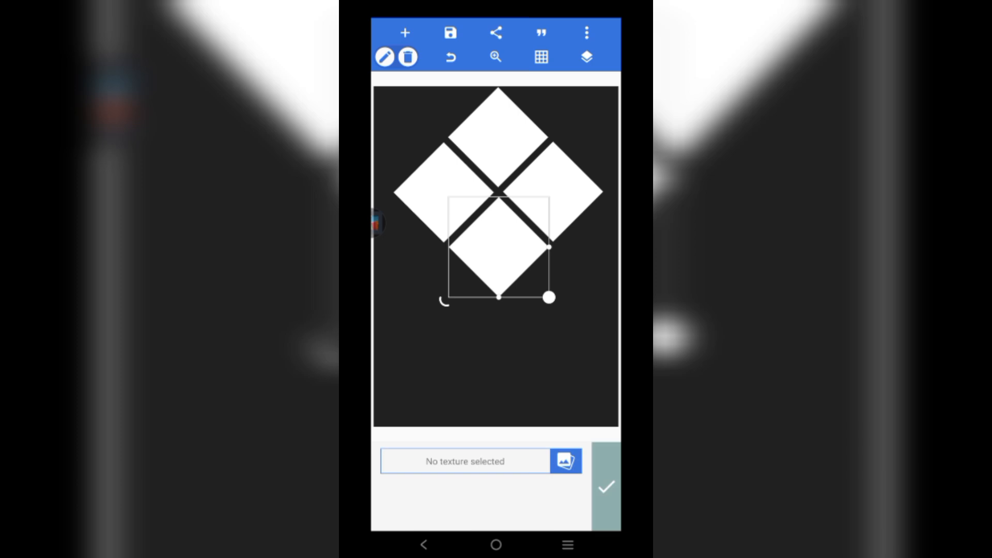
pyautogui.click(566, 461)
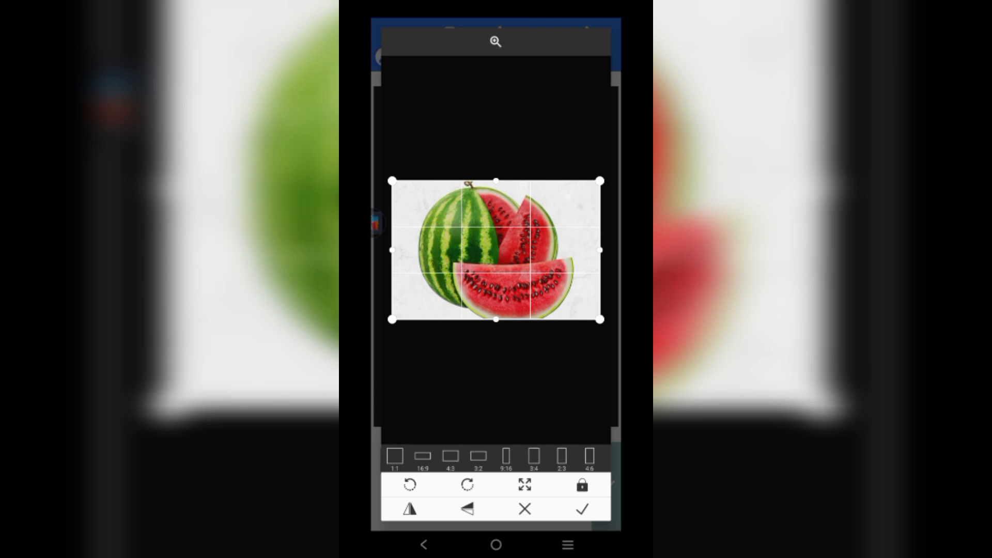
pyautogui.moveTo(600, 249); pyautogui.dragTo(575, 250)
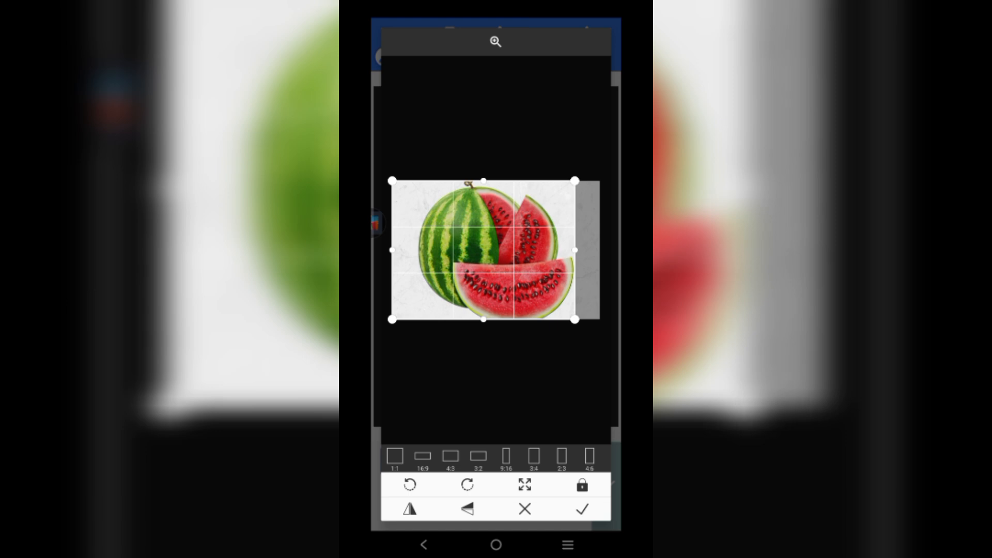
pyautogui.moveTo(392, 250); pyautogui.dragTo(416, 249)
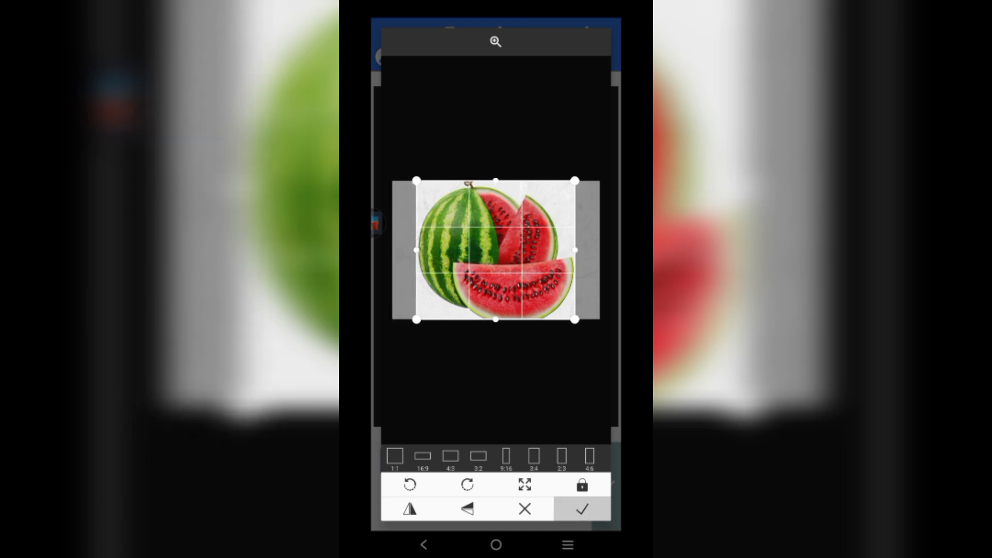
pyautogui.click(582, 509)
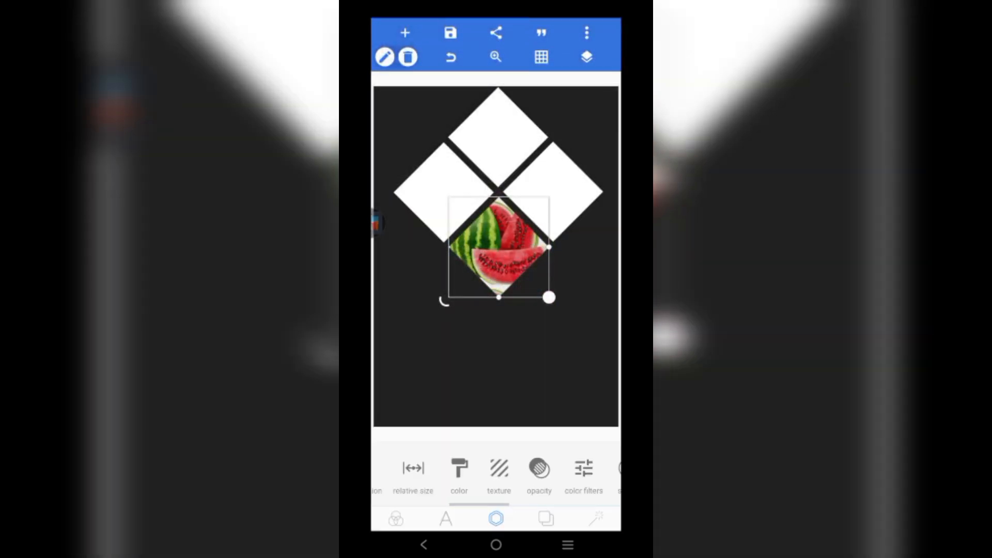
# - Keep the watermelon texture's aspect ratio and scale its tiles down to 40%
pyautogui.click(412, 470)
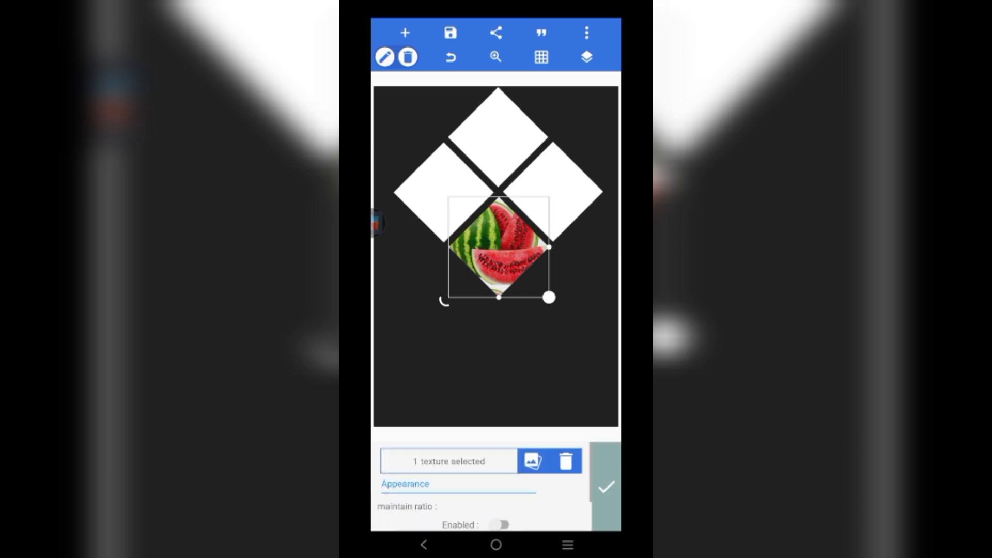
pyautogui.click(500, 486)
pyautogui.moveTo(490, 524); pyautogui.dragTo(436, 518)
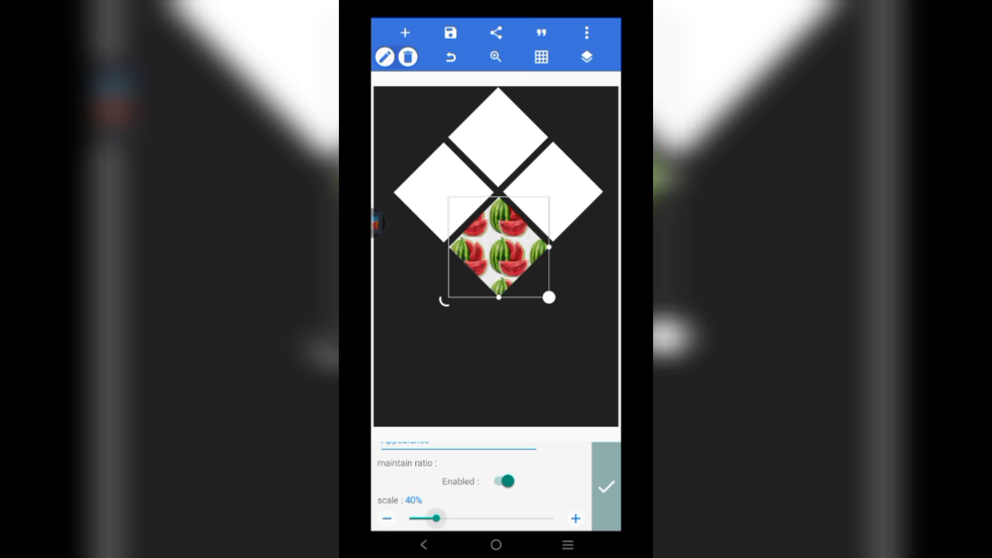
pyautogui.click(555, 191)
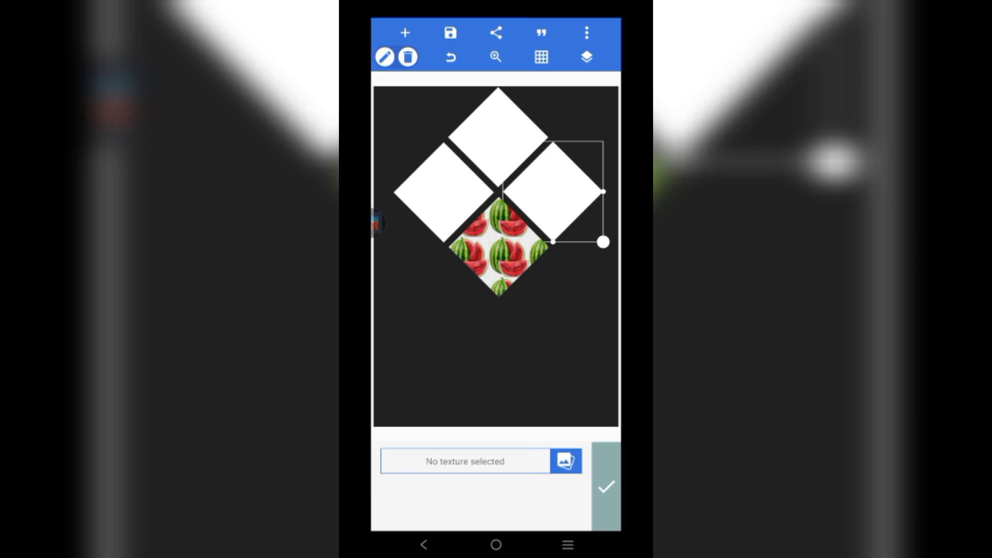
pyautogui.click(565, 460)
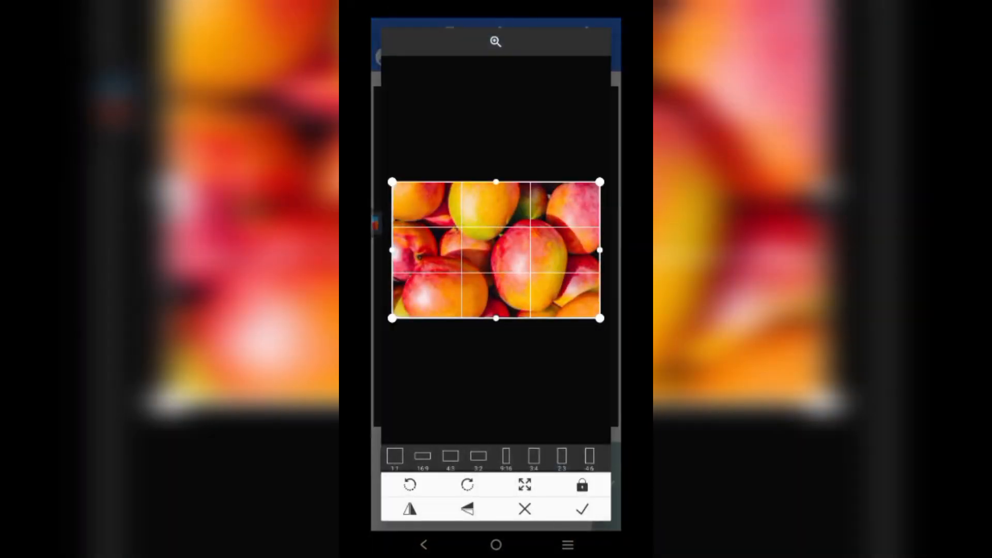
# - Apply the mango photo to the right diamond and scale its texture tiles down
pyautogui.click(582, 508)
pyautogui.click(606, 486)
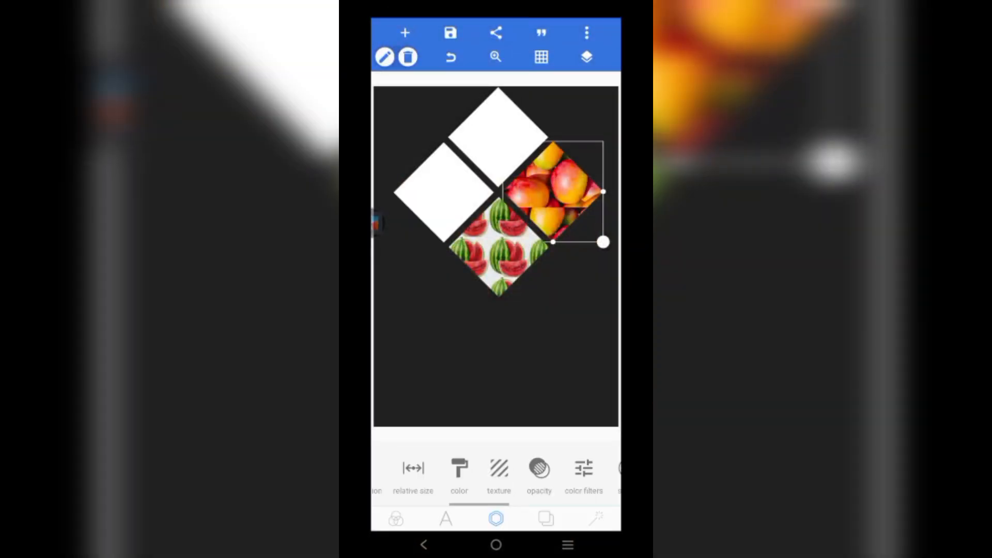
pyautogui.click(498, 468)
pyautogui.scroll(-2, 481, 491)
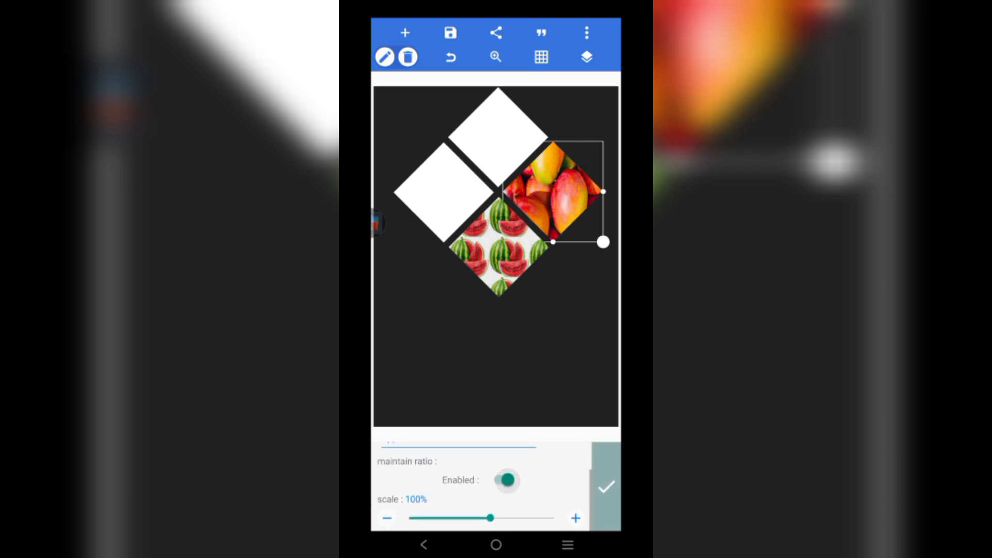
pyautogui.moveTo(491, 518); pyautogui.dragTo(436, 518)
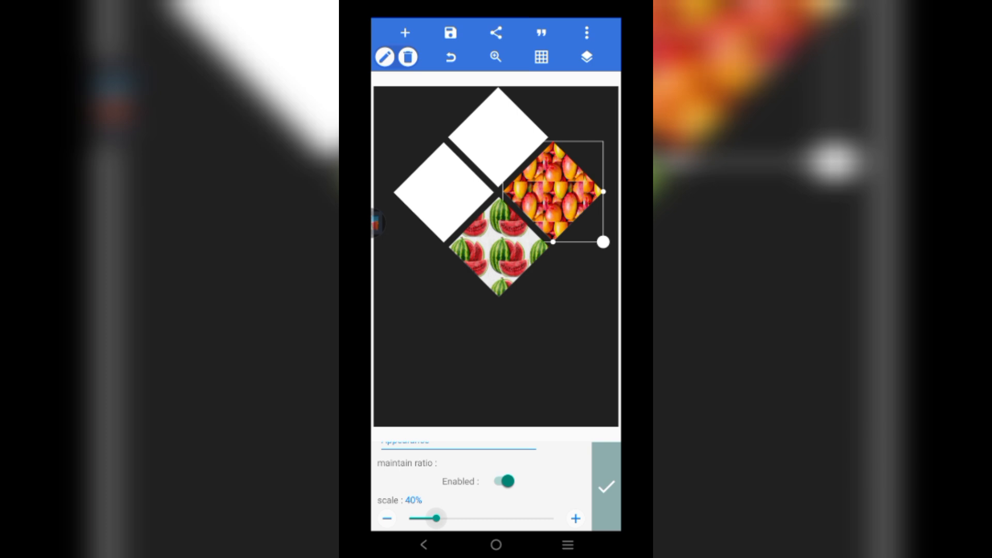
pyautogui.moveTo(436, 518); pyautogui.dragTo(463, 518)
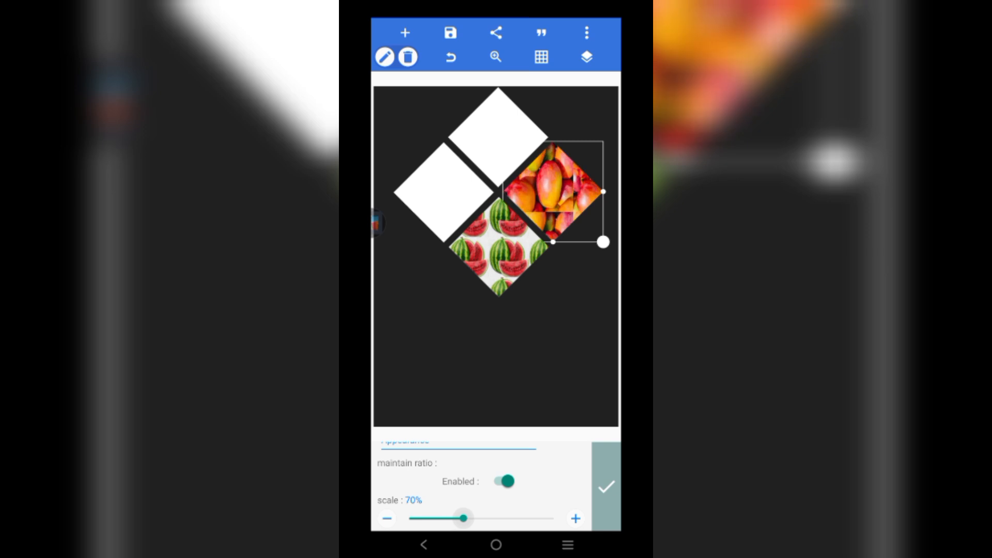
# - Fill the top diamond with a green-apple texture, aspect ratio kept, scaled to 60%
pyautogui.click(499, 248)
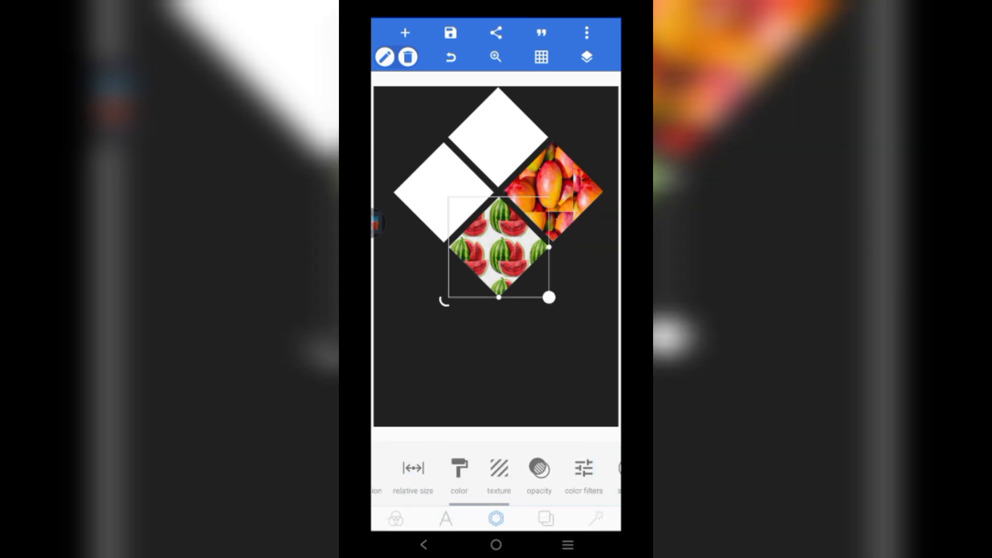
pyautogui.click(498, 138)
pyautogui.click(499, 473)
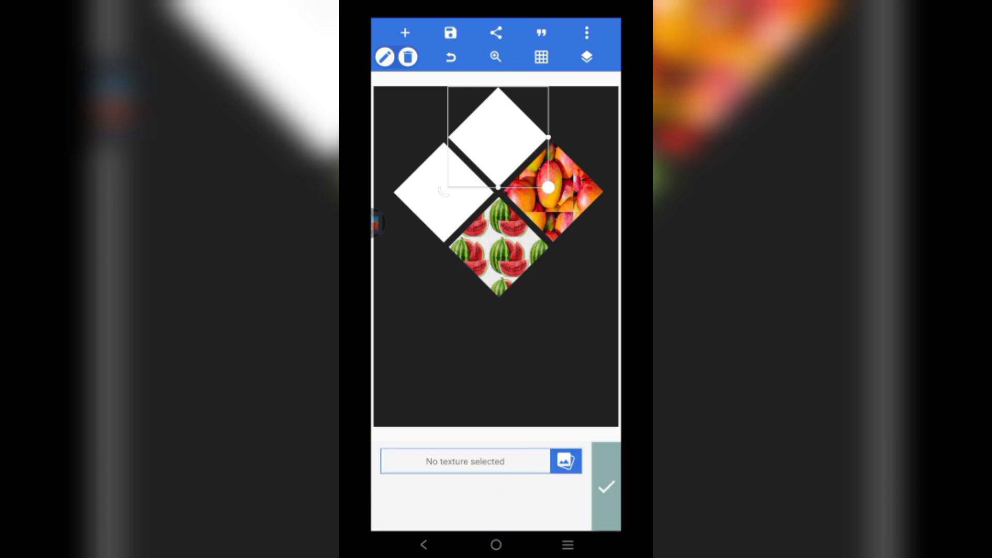
pyautogui.click(566, 460)
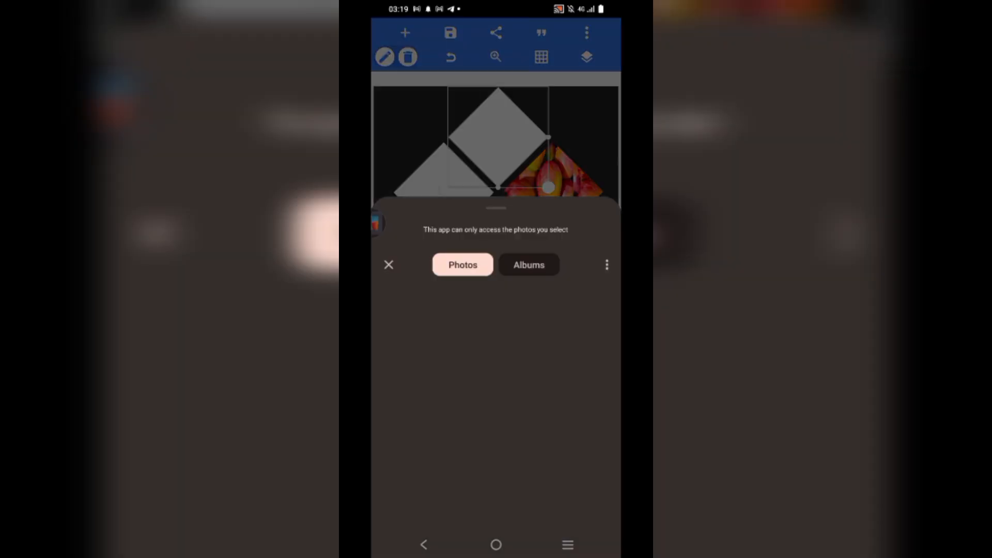
pyautogui.click(496, 232)
pyautogui.click(582, 509)
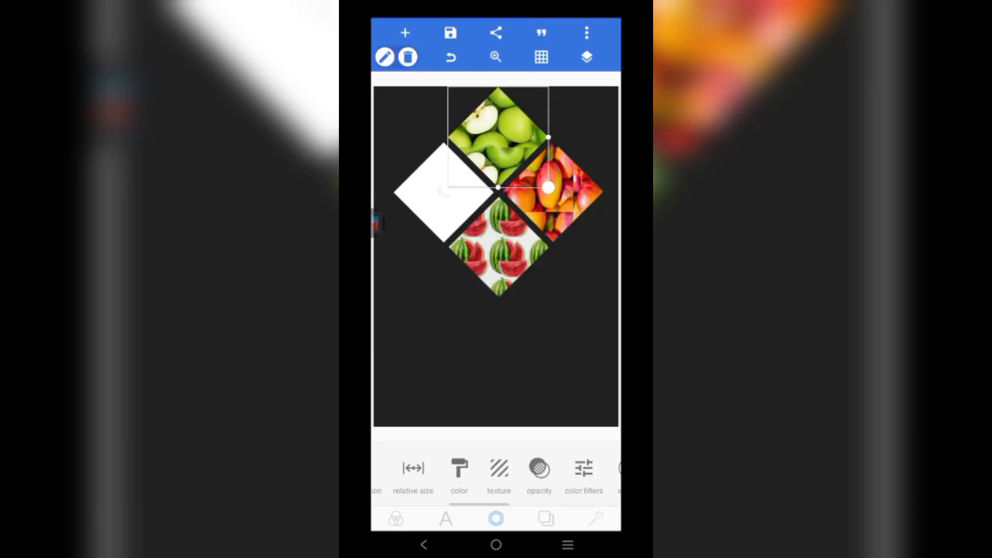
pyautogui.click(499, 468)
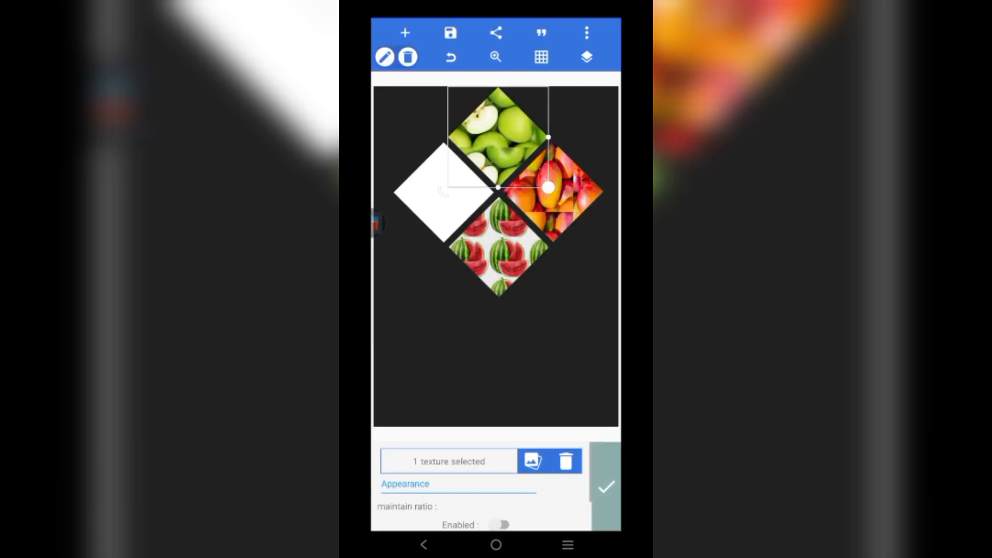
pyautogui.click(499, 485)
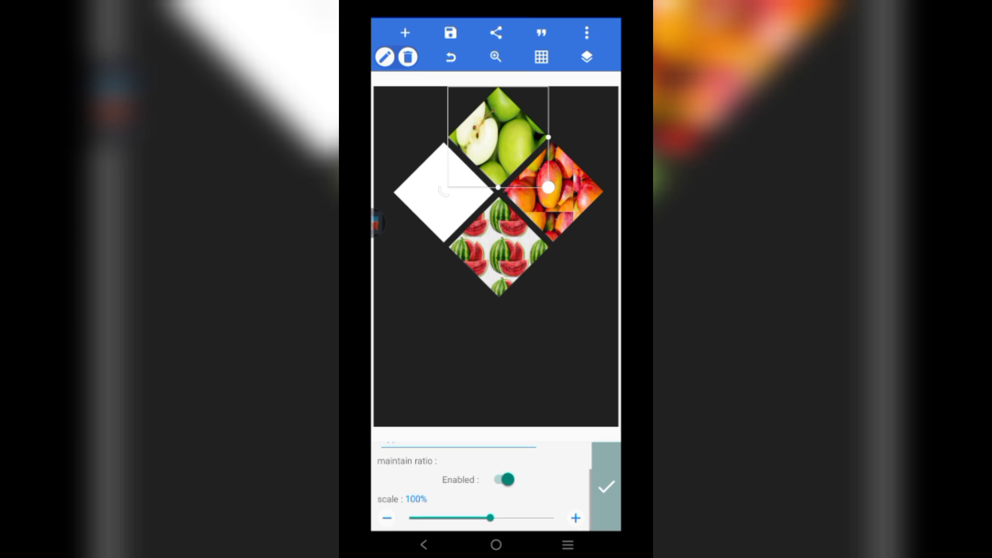
pyautogui.moveTo(490, 518); pyautogui.dragTo(454, 519)
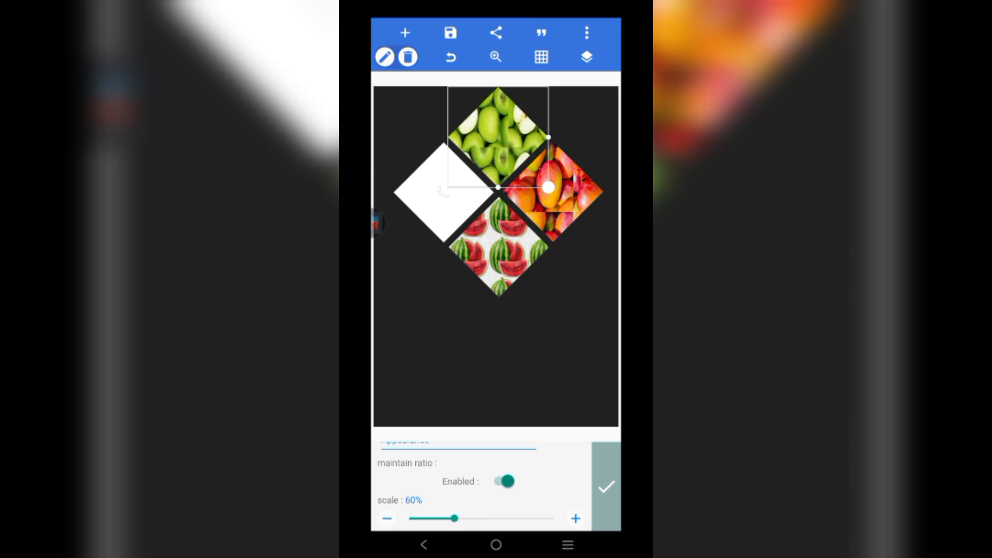
pyautogui.click(443, 192)
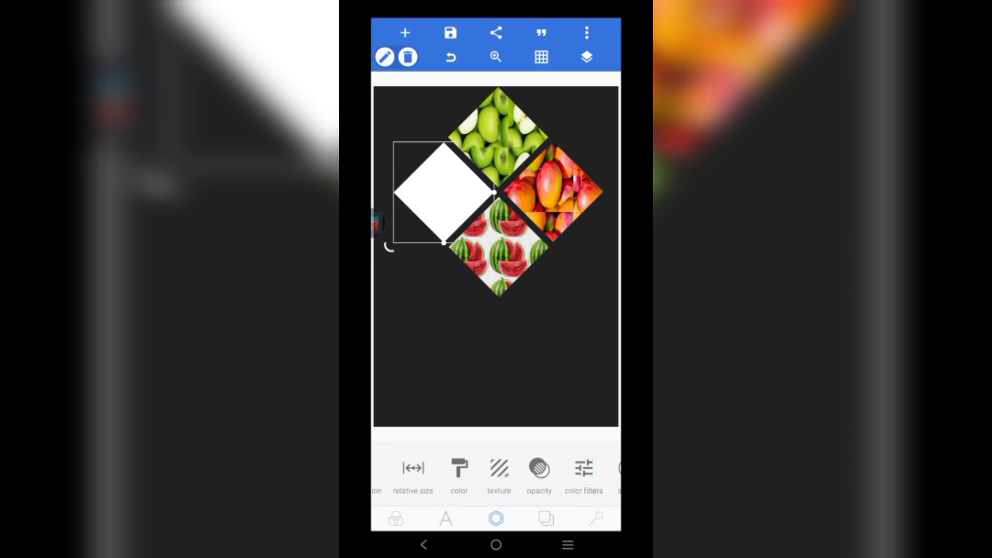
# - Fill the left diamond with a cropped mixed-berry texture, aspect ratio kept, scaled to 80%
pyautogui.click(498, 472)
pyautogui.click(565, 461)
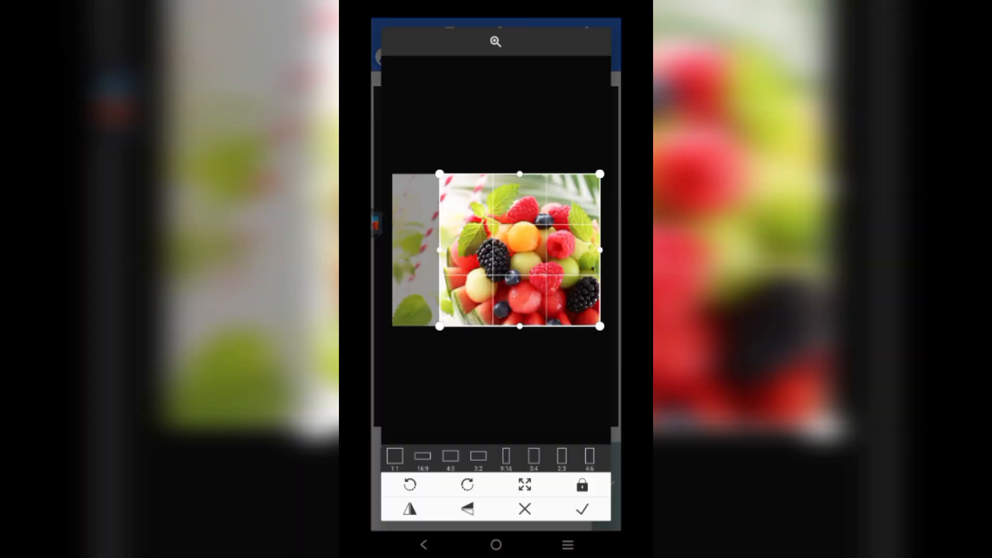
pyautogui.moveTo(438, 250); pyautogui.dragTo(440, 250)
pyautogui.moveTo(520, 174); pyautogui.dragTo(521, 192)
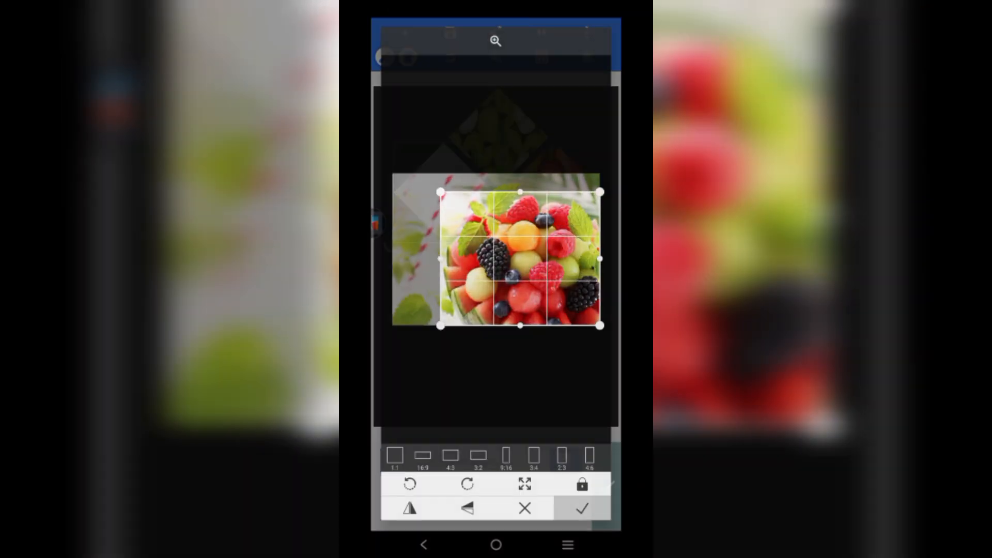
pyautogui.click(582, 508)
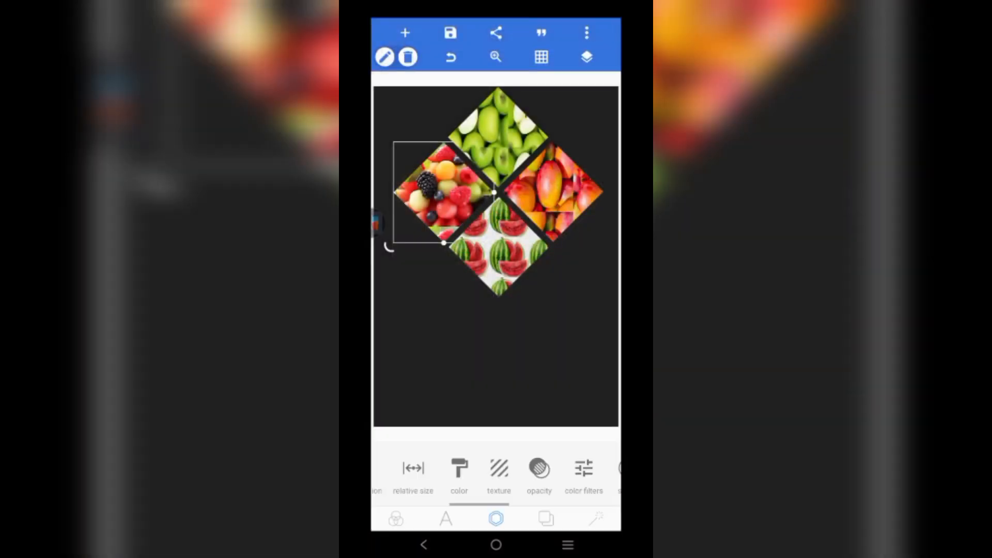
pyautogui.click(498, 473)
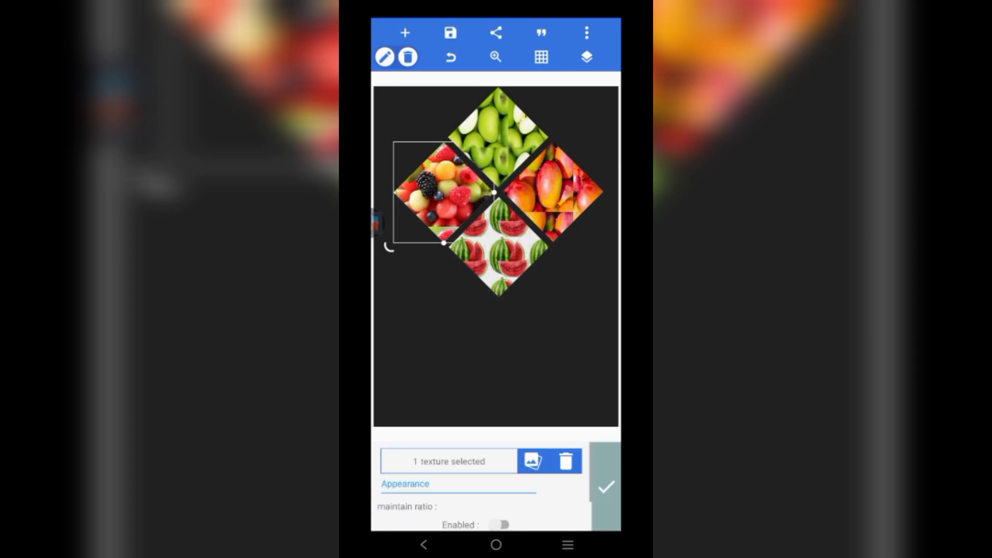
pyautogui.click(501, 525)
pyautogui.scroll(-2, 481, 485)
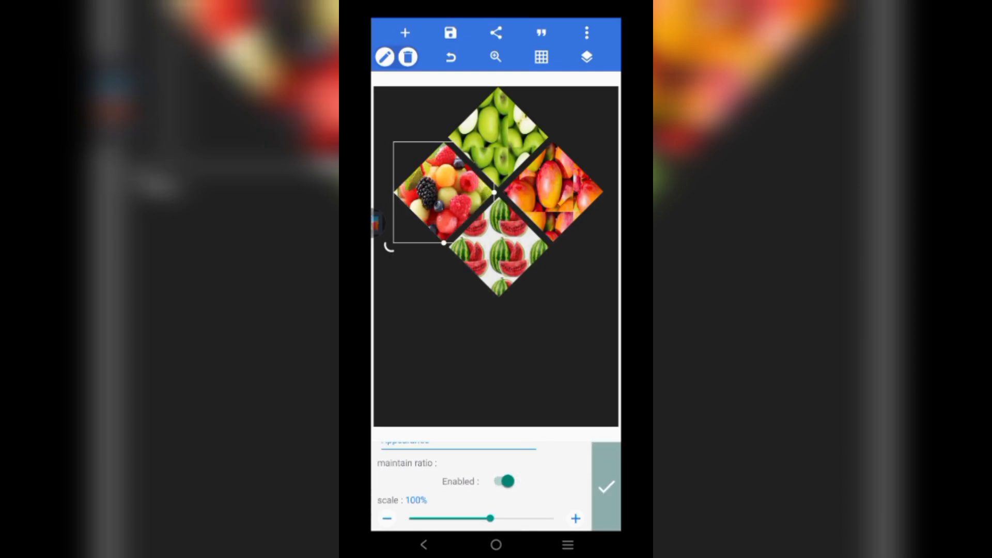
pyautogui.moveTo(463, 518)
pyautogui.mouseDown()
pyautogui.moveTo(436, 518)
pyautogui.moveTo(445, 518)
pyautogui.mouseUp()
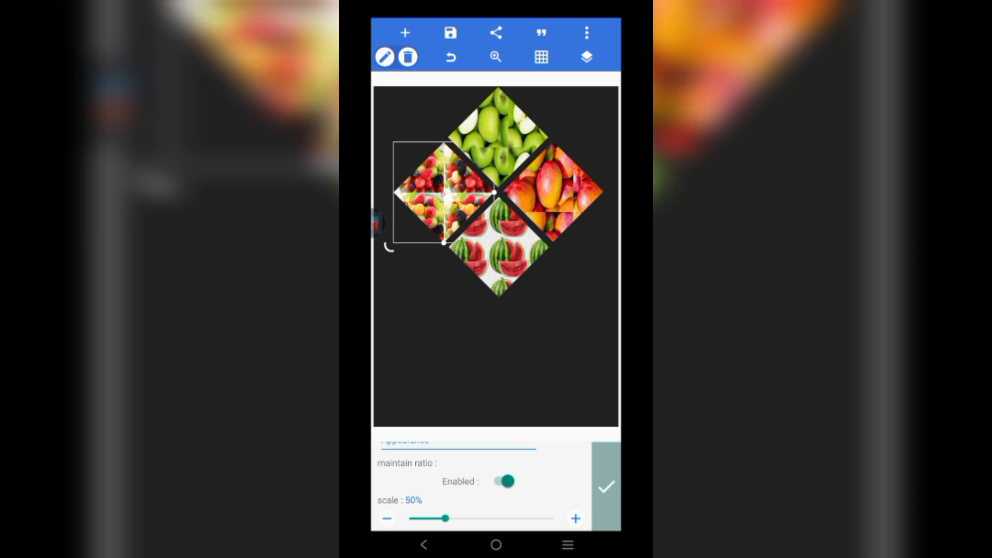
pyautogui.moveTo(446, 518); pyautogui.dragTo(473, 518)
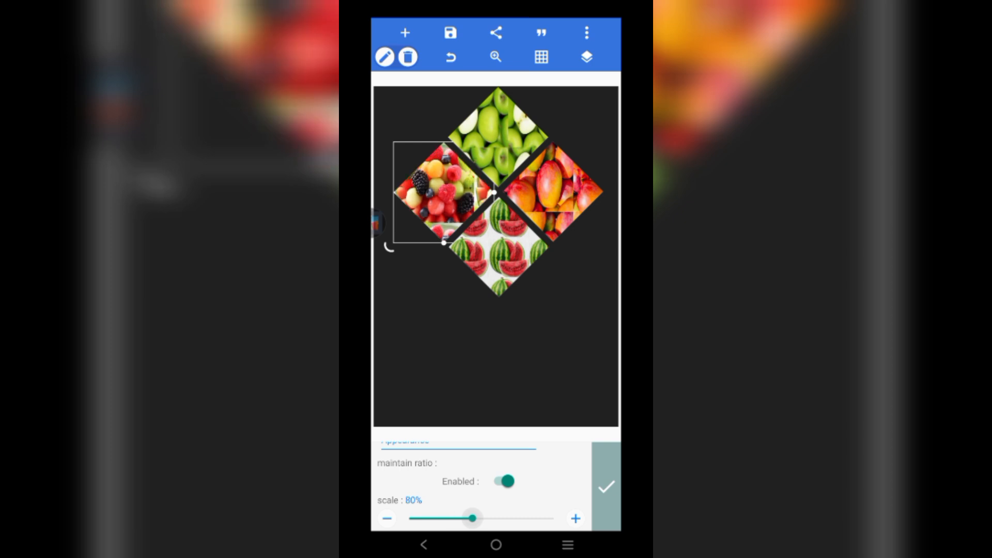
pyautogui.click(606, 486)
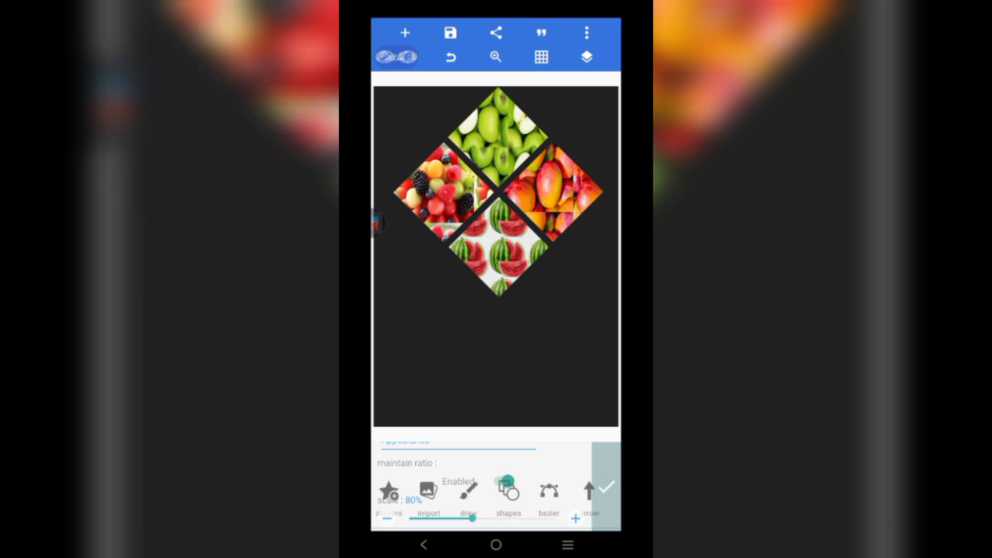
# - Lock the four diamond layers in the layers list
pyautogui.click(587, 56)
pyautogui.click(461, 85)
pyautogui.click(461, 134)
pyautogui.click(461, 183)
pyautogui.click(460, 234)
pyautogui.click(587, 57)
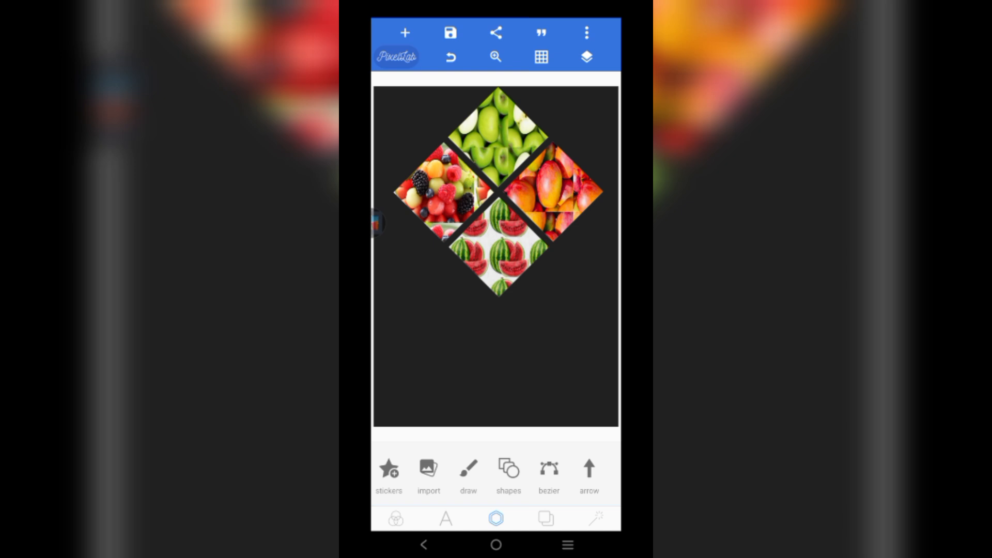
# - Add a 'Fruits Menu' text, enlarge it slightly and place it below the fruit diamond
pyautogui.click(405, 32)
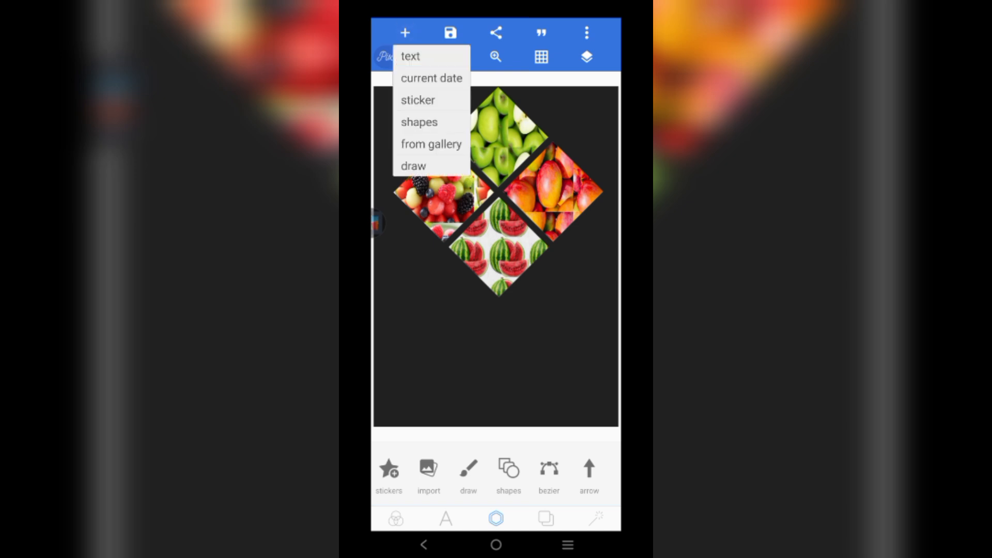
pyautogui.click(410, 55)
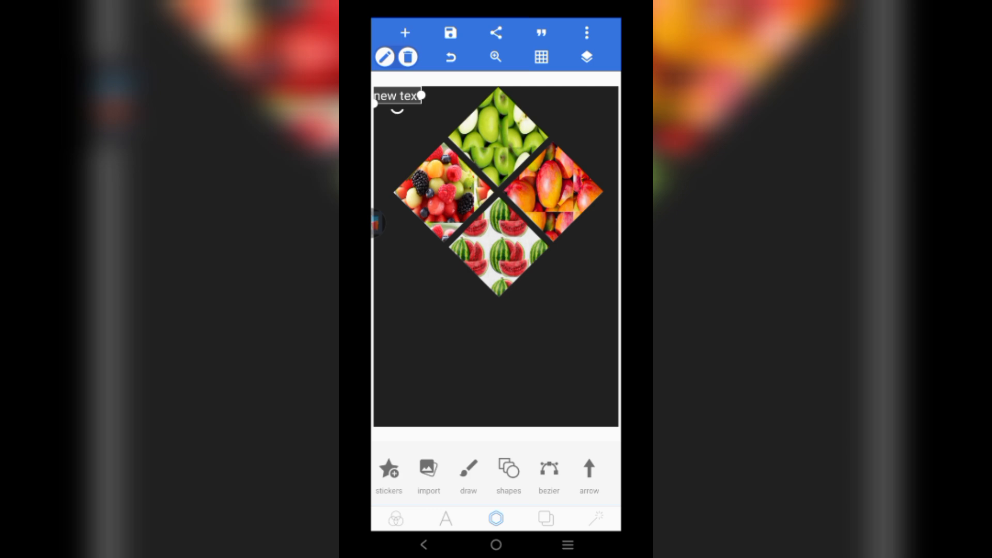
pyautogui.click(423, 545)
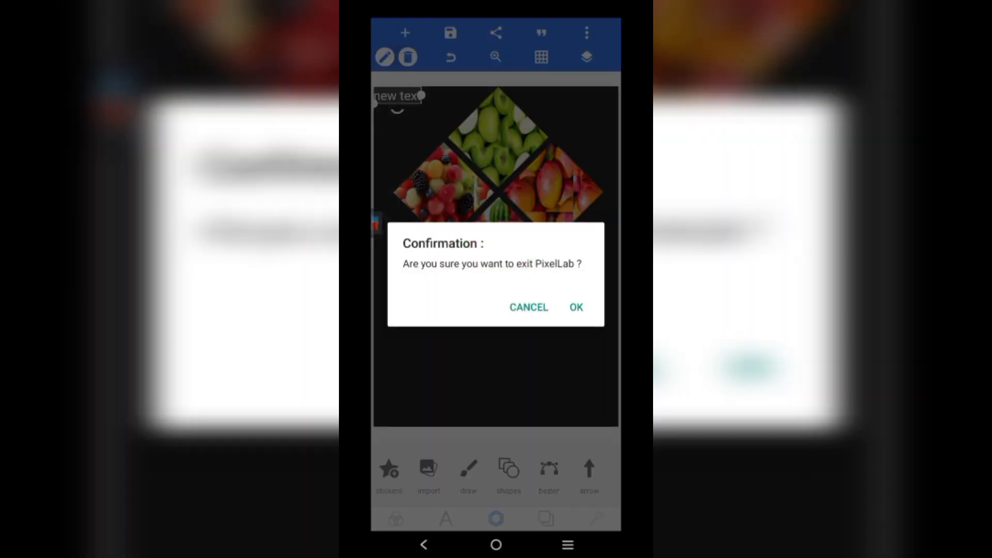
pyautogui.click(529, 307)
pyautogui.click(445, 519)
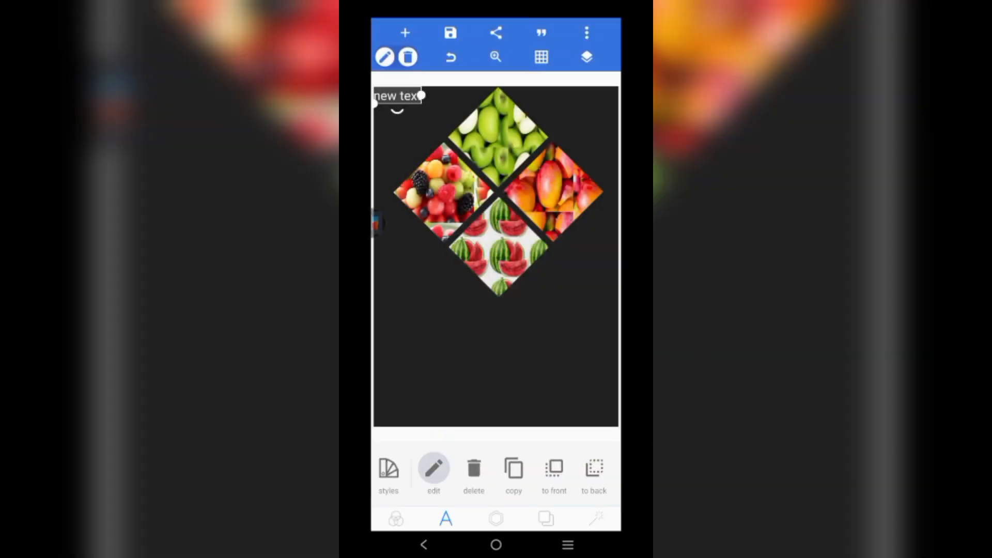
pyautogui.click(434, 468)
pyautogui.press('BackSpace')
pyautogui.press('BackSpace')
pyautogui.press('BackSpace')
pyautogui.press('BackSpace')
pyautogui.press('BackSpace')
pyautogui.press('BackSpace')
pyautogui.press('BackSpace')
pyautogui.press('BackSpace')
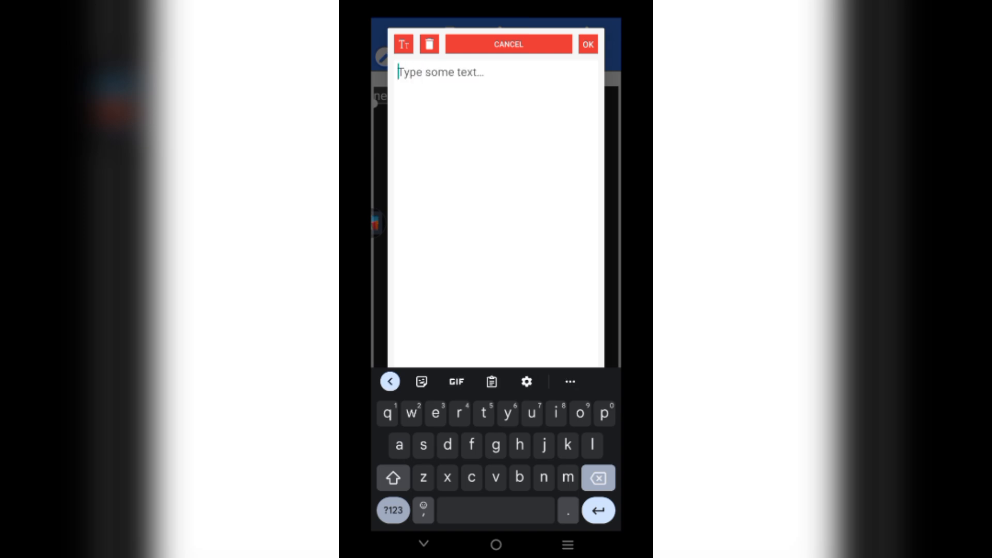
pyautogui.write('Fr')
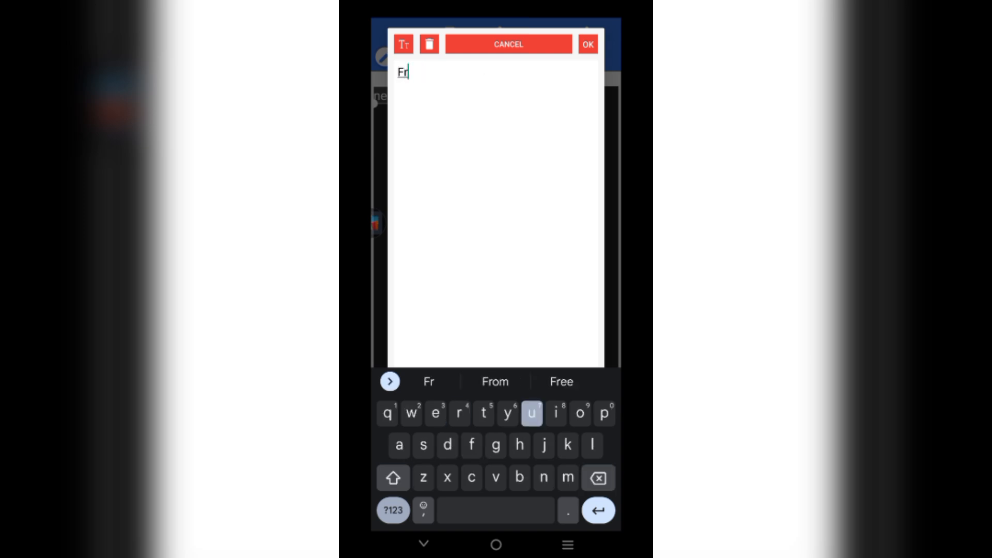
pyautogui.write('uits ')
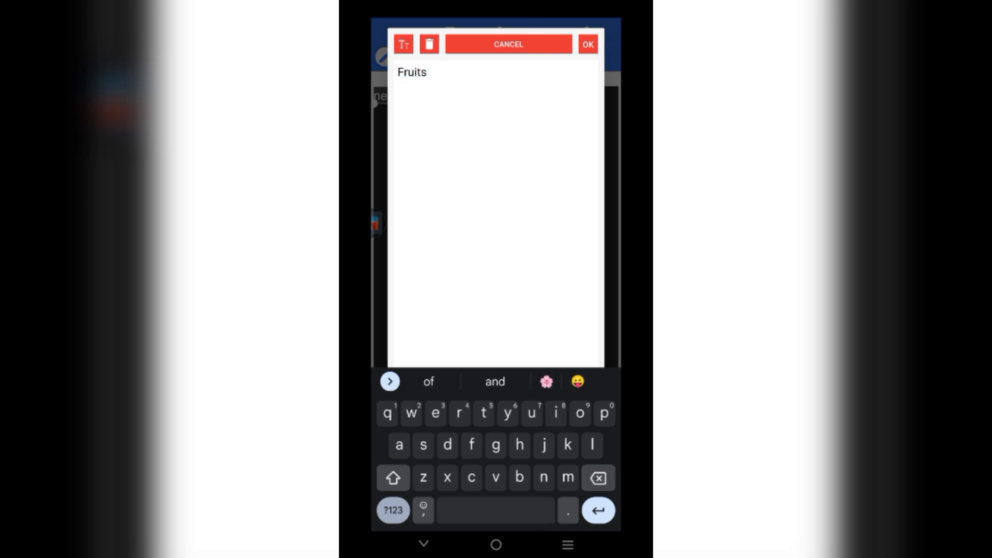
pyautogui.write('M')
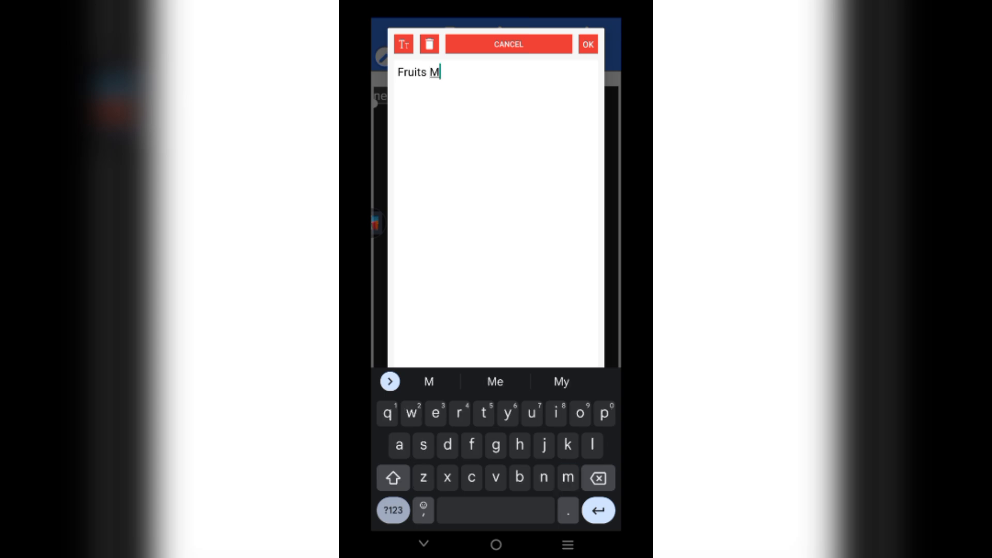
pyautogui.write('enu')
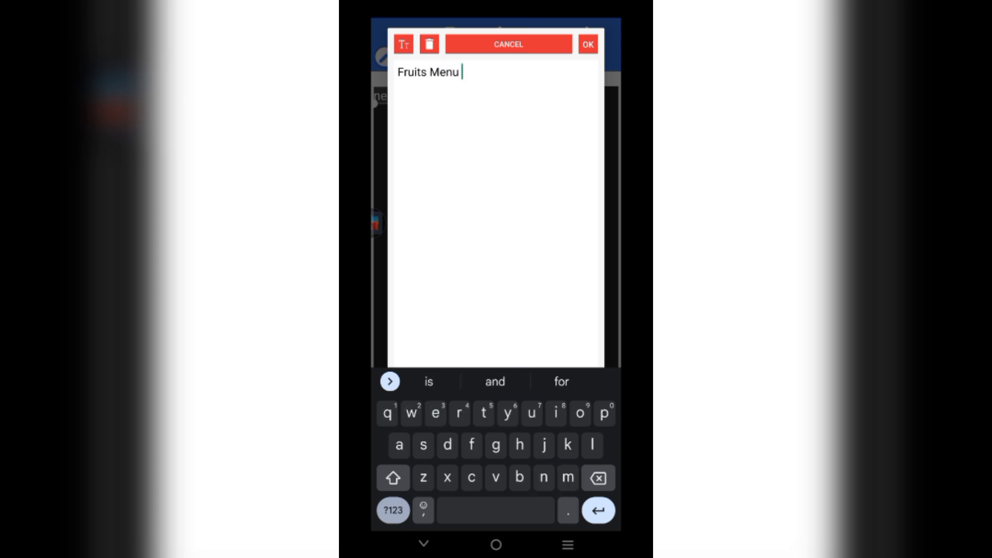
pyautogui.click(588, 44)
pyautogui.moveTo(410, 95); pyautogui.dragTo(421, 341)
pyautogui.moveTo(483, 333); pyautogui.dragTo(506, 324)
pyautogui.click(496, 383)
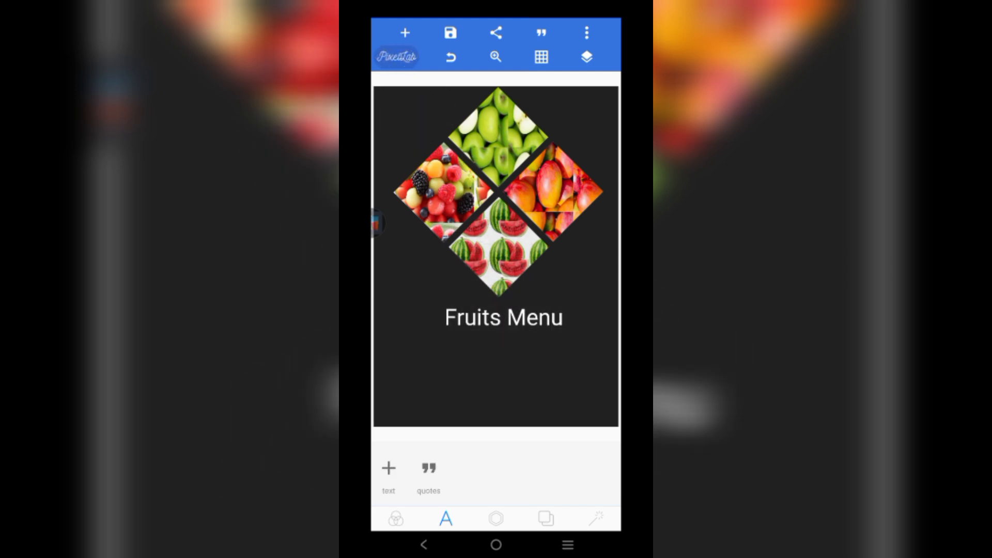
# - Change the Fruits Menu title to a more playful font
pyautogui.click(506, 317)
pyautogui.hscroll(5, 496, 474)
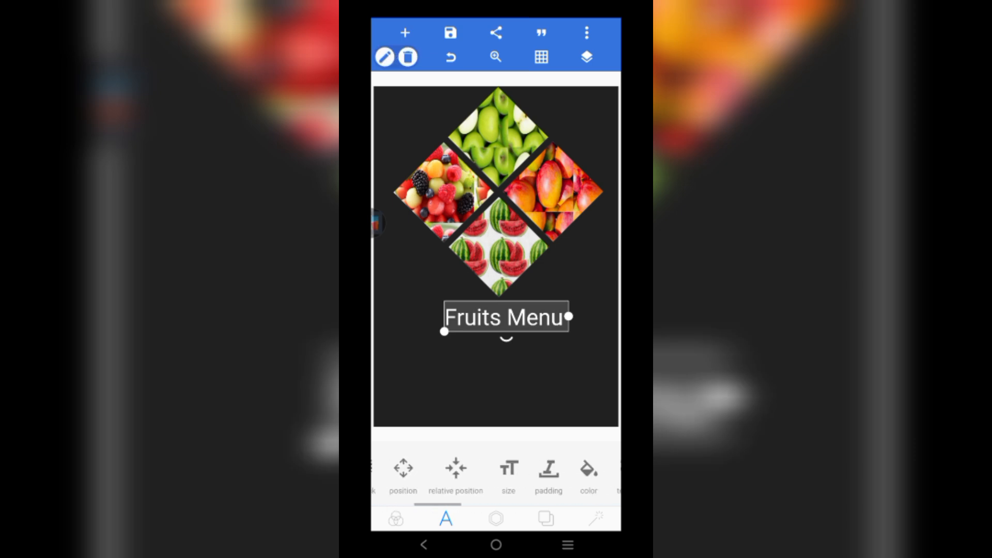
pyautogui.hscroll(6, 496, 474)
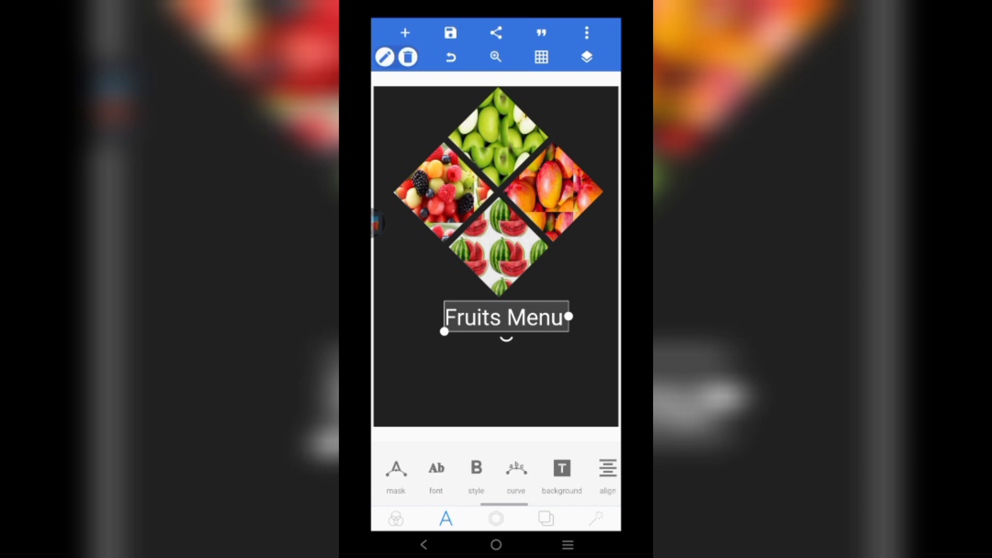
pyautogui.hscroll(8, 496, 474)
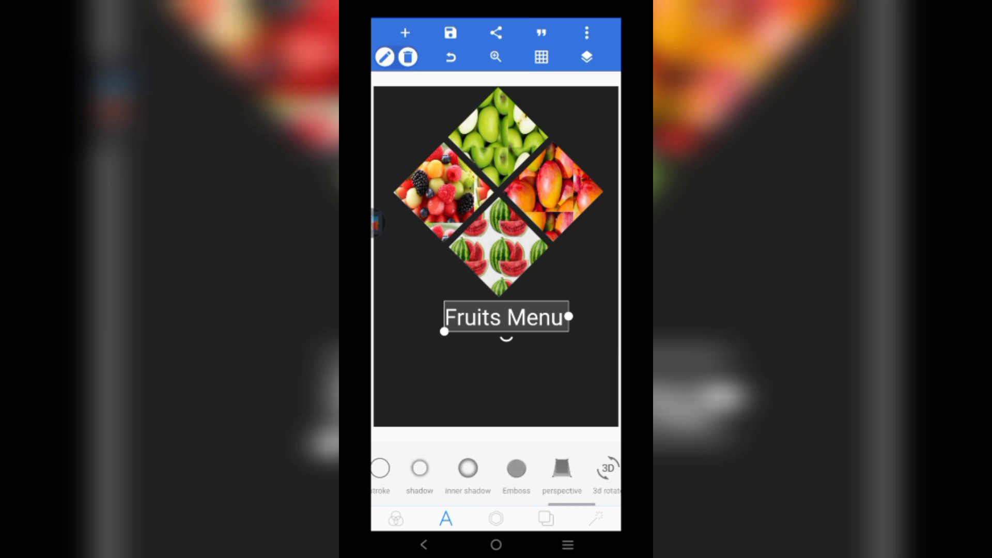
pyautogui.hscroll(-8, 496, 474)
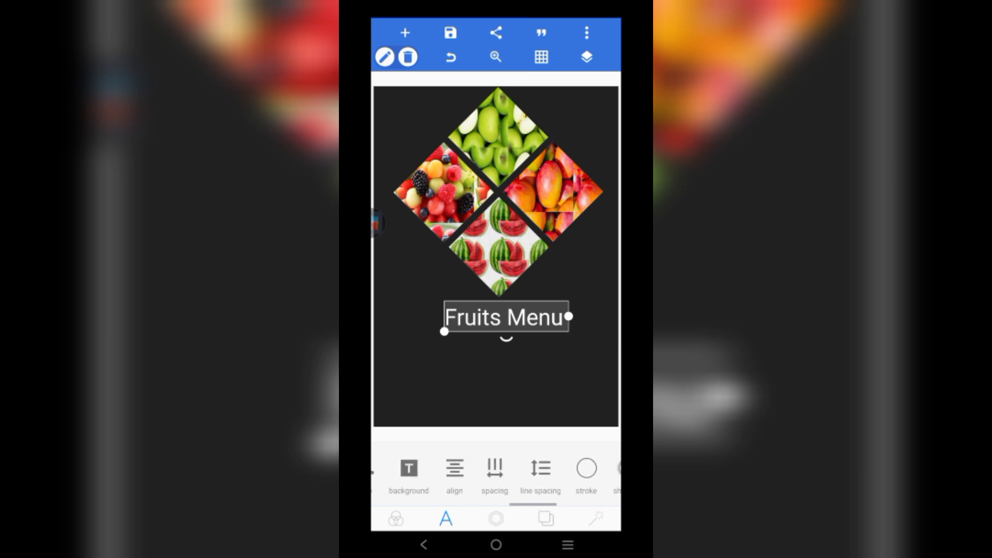
pyautogui.hscroll(-2, 495, 474)
pyautogui.click(504, 469)
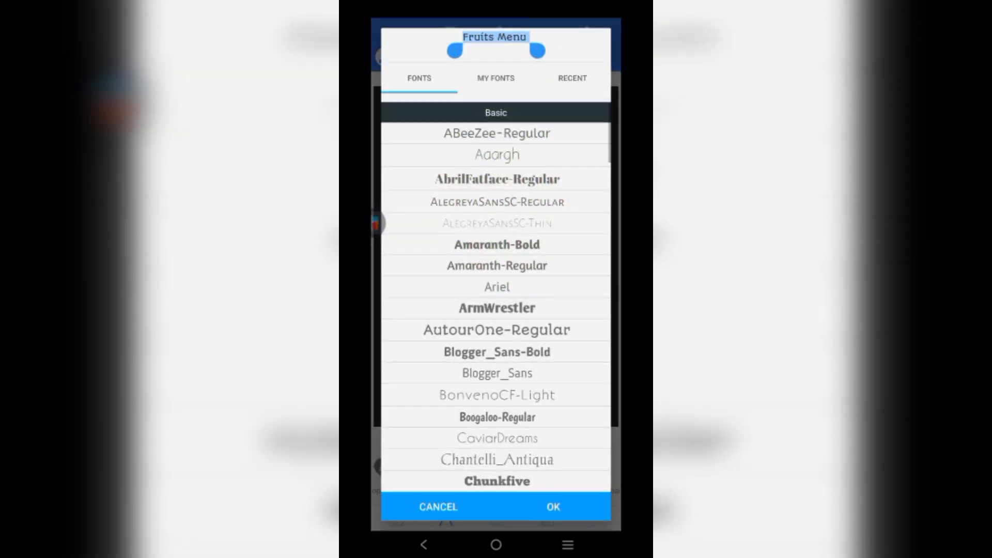
pyautogui.click(553, 507)
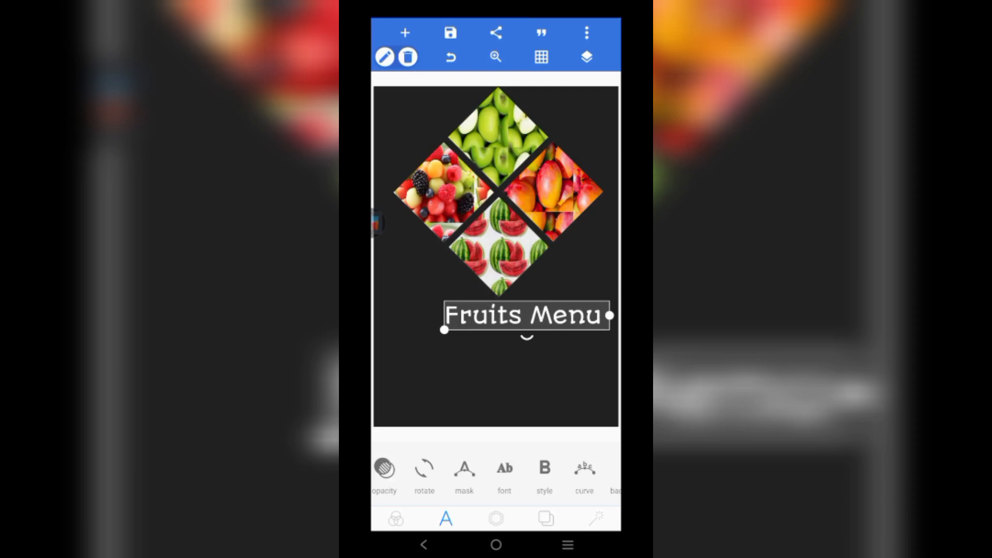
# - Centre the Fruits Menu title horizontally on the canvas
pyautogui.moveTo(527, 315); pyautogui.dragTo(505, 317)
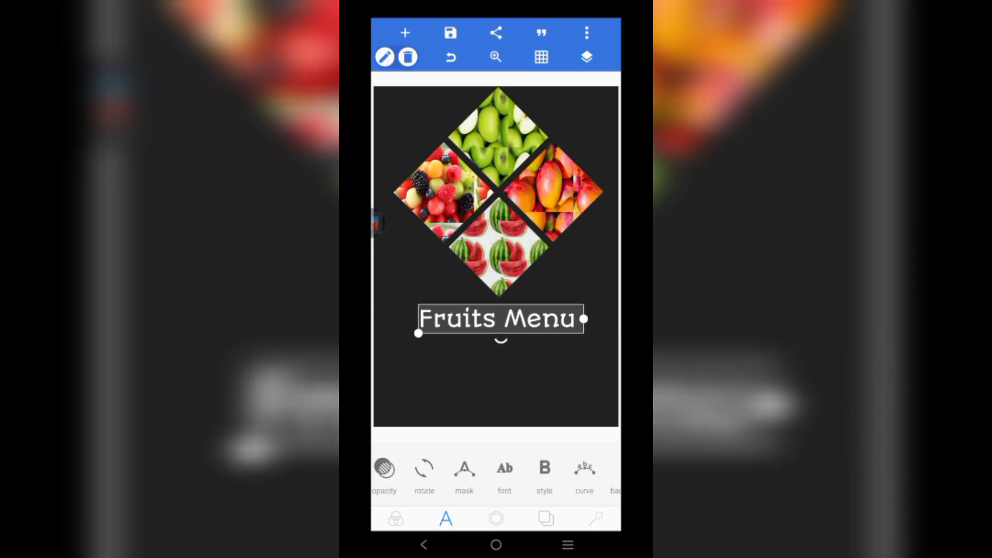
pyautogui.hscroll(-10, 496, 473)
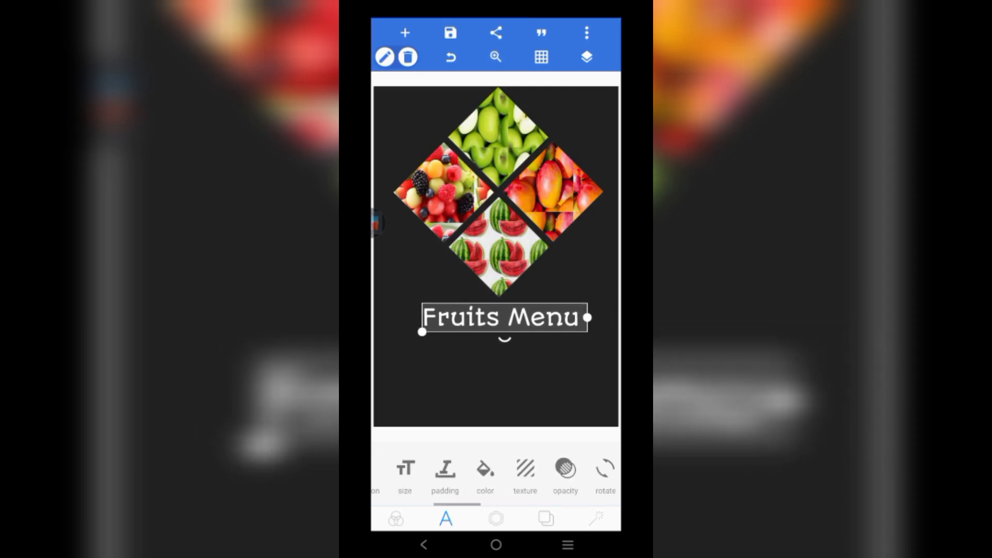
pyautogui.click(549, 467)
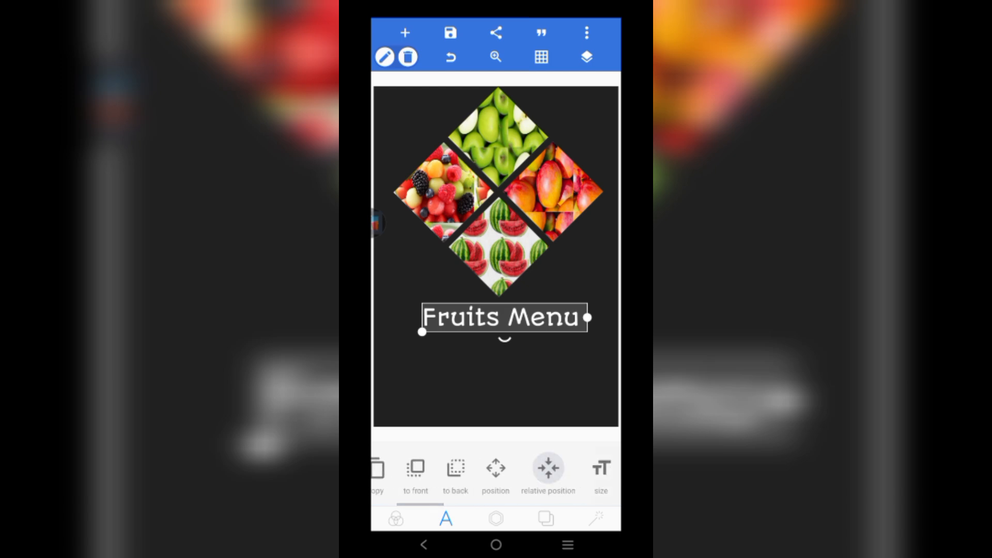
pyautogui.click(481, 466)
pyautogui.click(606, 464)
pyautogui.click(496, 385)
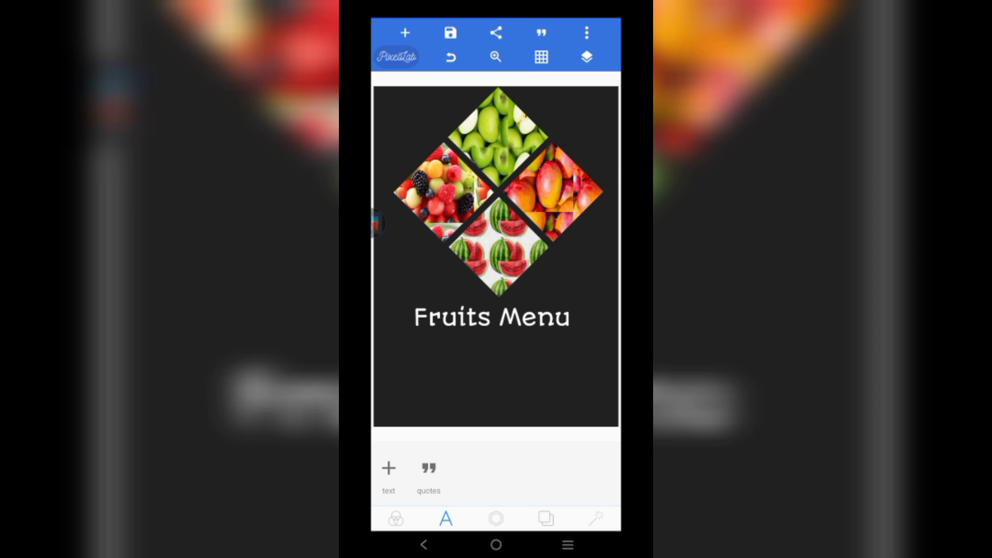
# - Add a new text reading 'Contacts:' and place it just below the Fruits Menu title
pyautogui.click(405, 33)
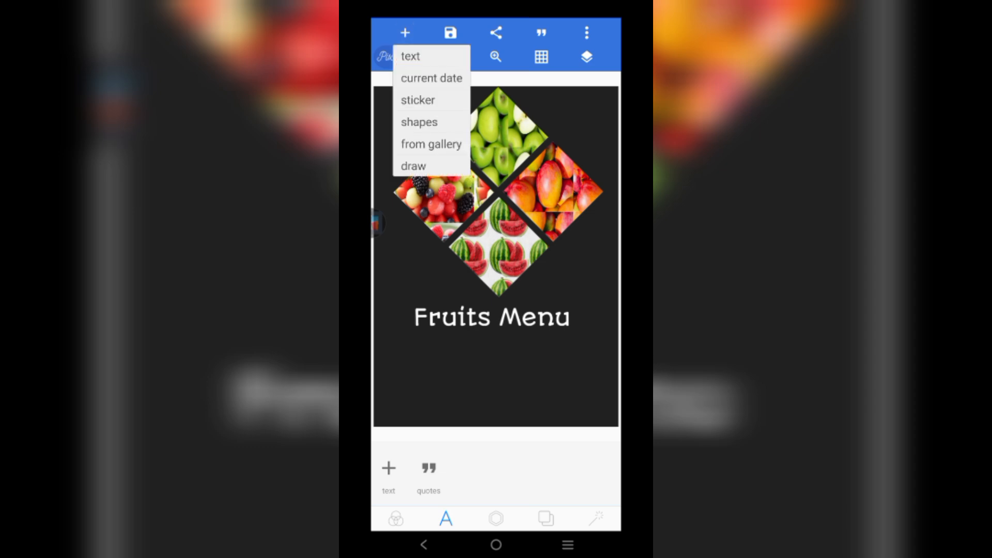
pyautogui.click(410, 55)
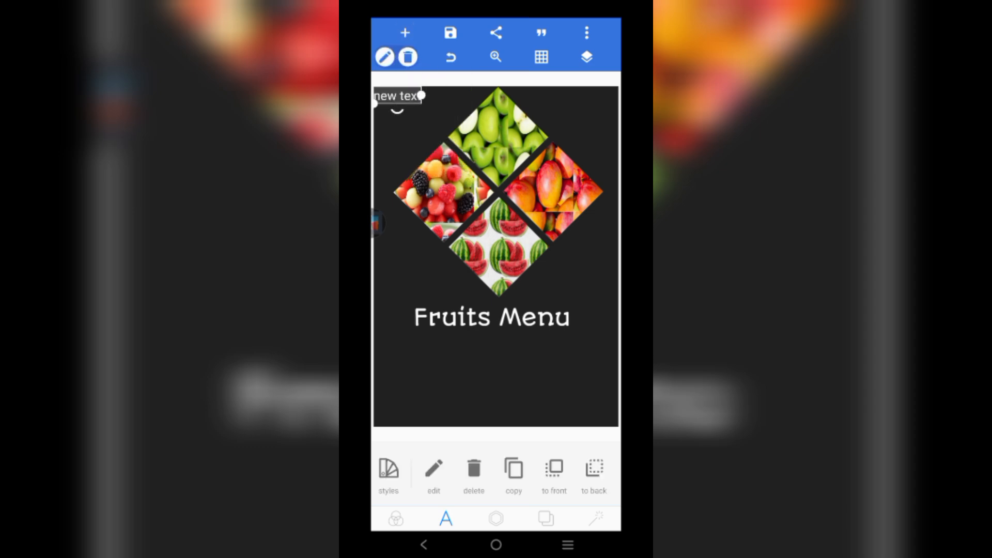
pyautogui.click(433, 470)
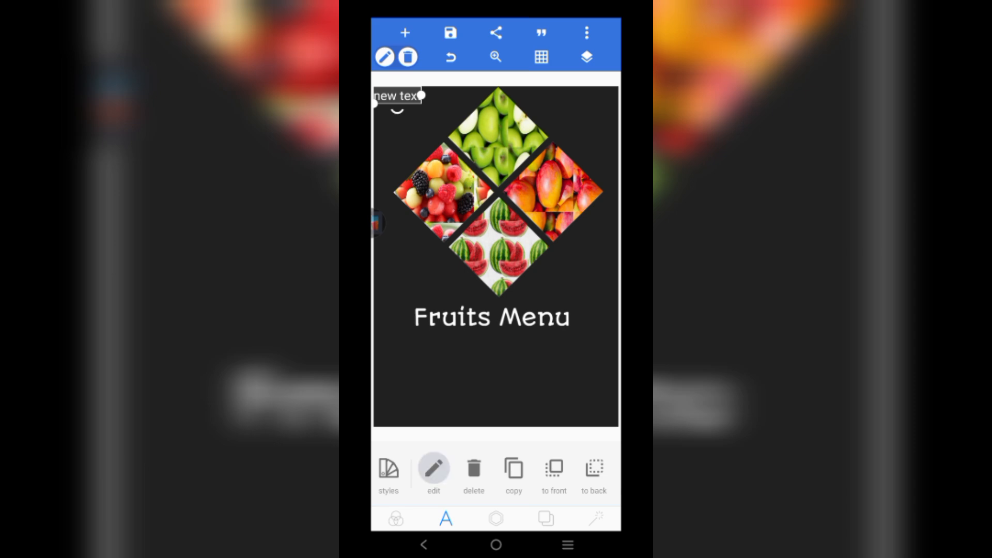
pyautogui.press('BackSpace')
pyautogui.press('BackSpace')
pyautogui.press('BackSpace')
pyautogui.press('BackSpace')
pyautogui.press('BackSpace')
pyautogui.press('BackSpace')
pyautogui.press('BackSpace')
pyautogui.press('BackSpace')
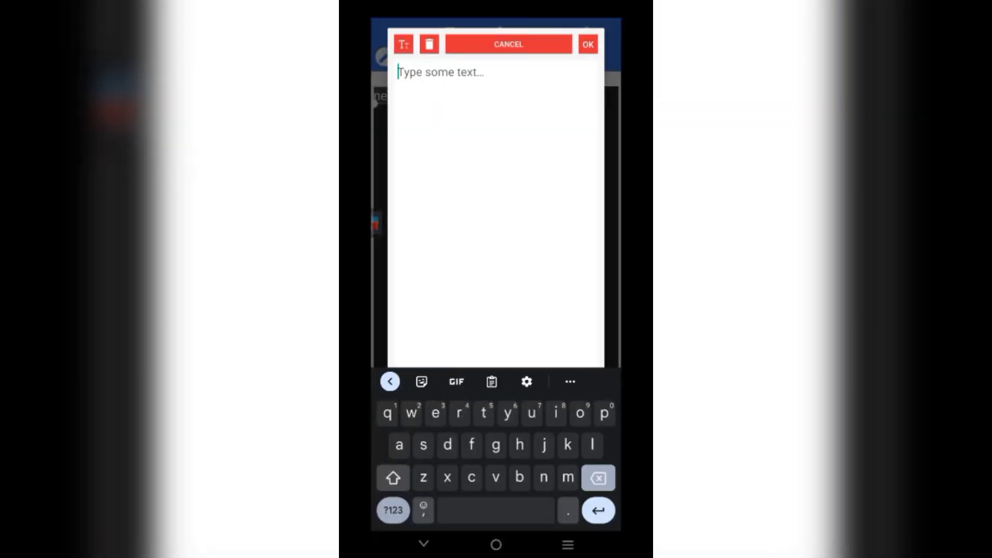
pyautogui.write('Cont')
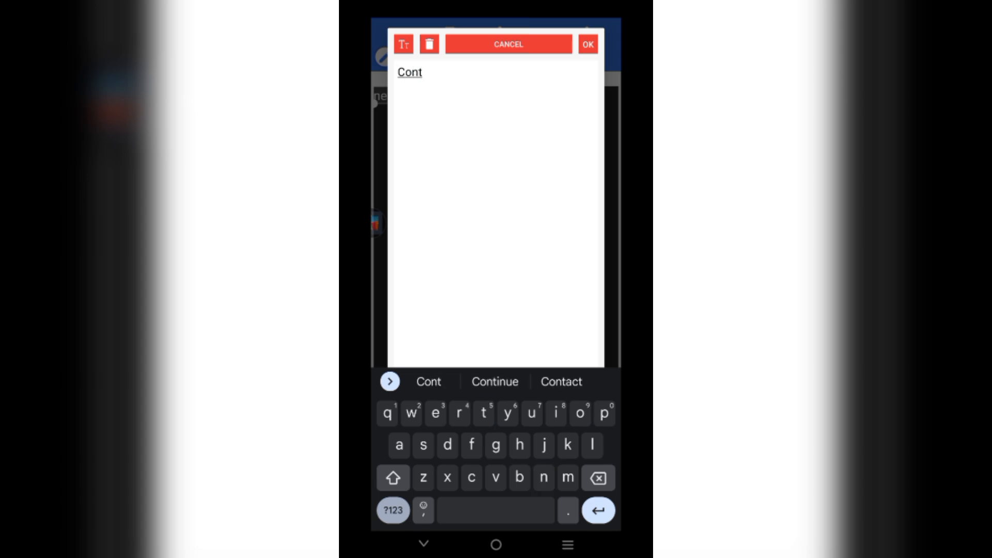
pyautogui.click(561, 381)
pyautogui.press('BackSpace')
pyautogui.write('s:')
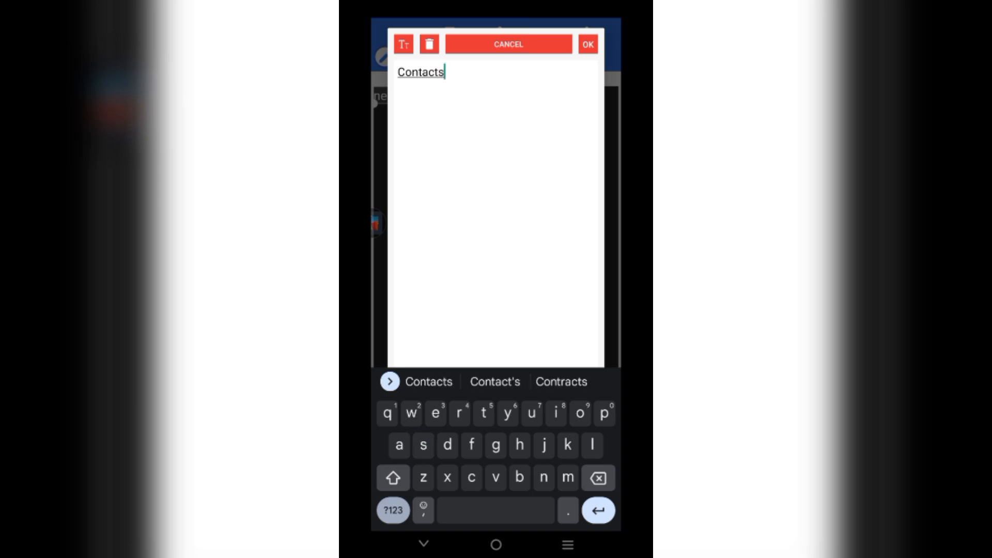
pyautogui.click(393, 509)
pyautogui.write(':')
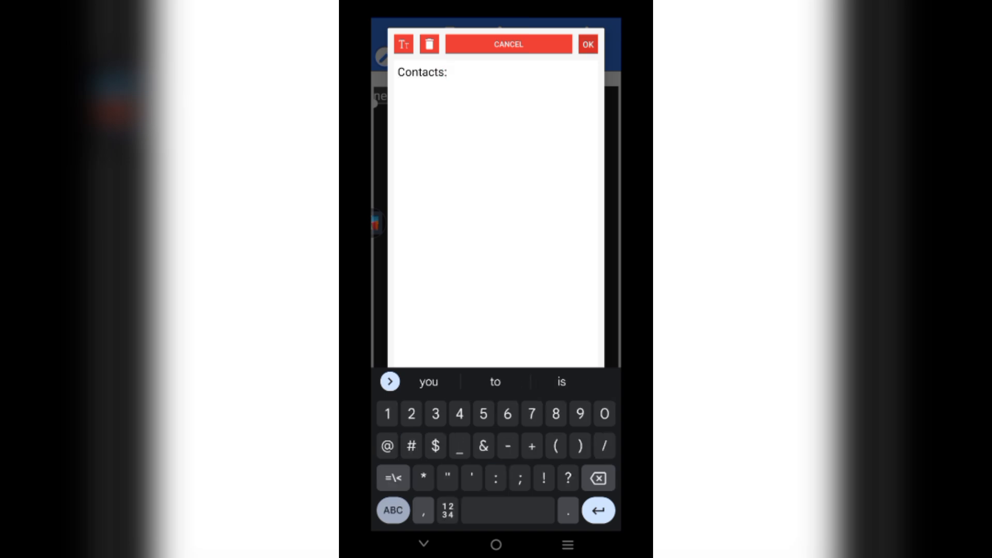
pyautogui.click(588, 44)
pyautogui.moveTo(399, 95); pyautogui.dragTo(504, 345)
pyautogui.hscroll(8, 496, 475)
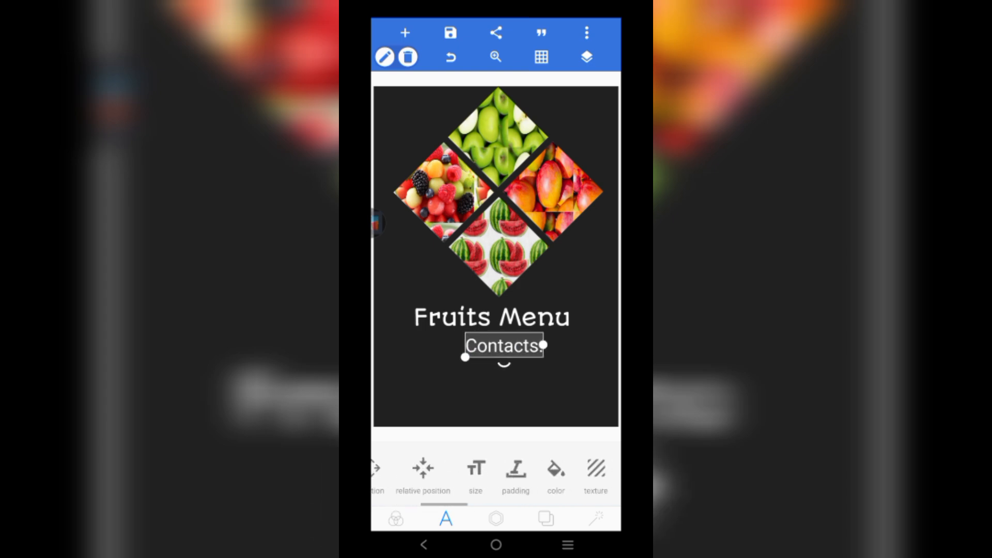
# - Change the Contacts: text to a wide, bold, all-caps poster font
pyautogui.click(510, 467)
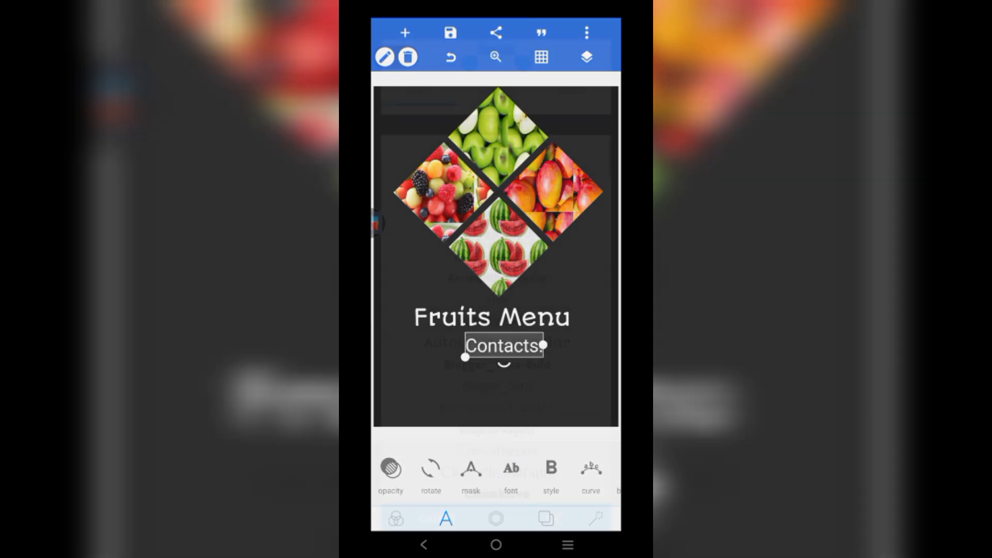
pyautogui.scroll(-5, 496, 309)
pyautogui.scroll(-10, 496, 309)
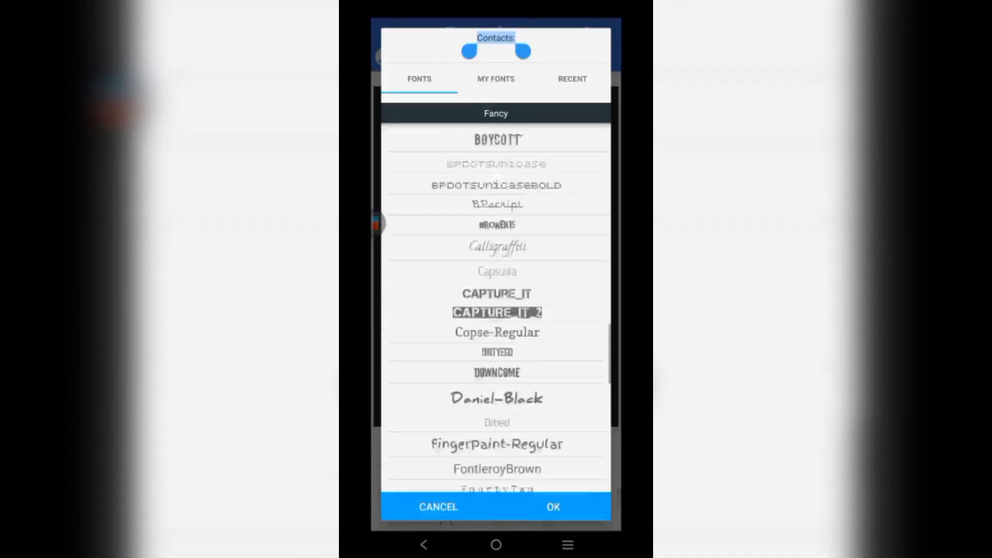
pyautogui.scroll(5, 496, 310)
pyautogui.click(496, 233)
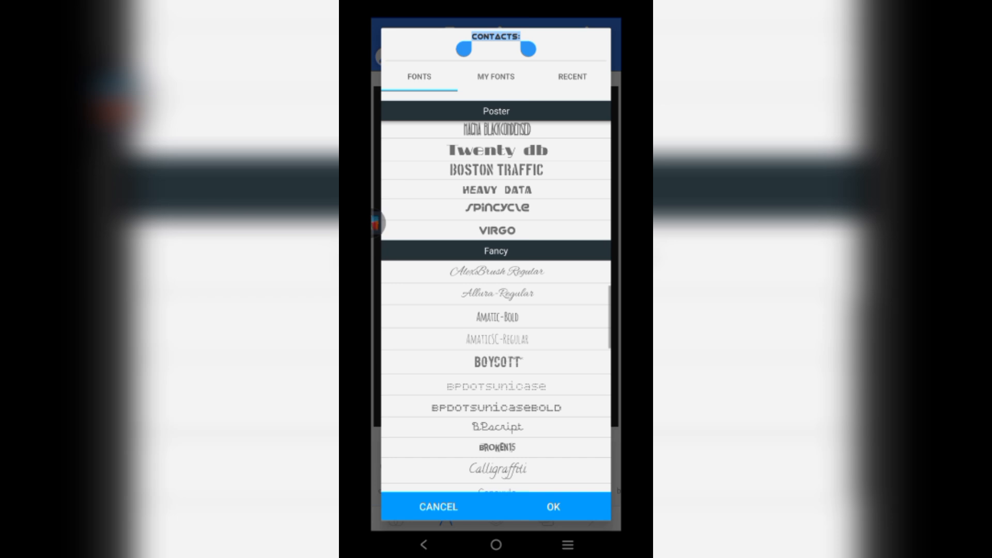
pyautogui.click(554, 506)
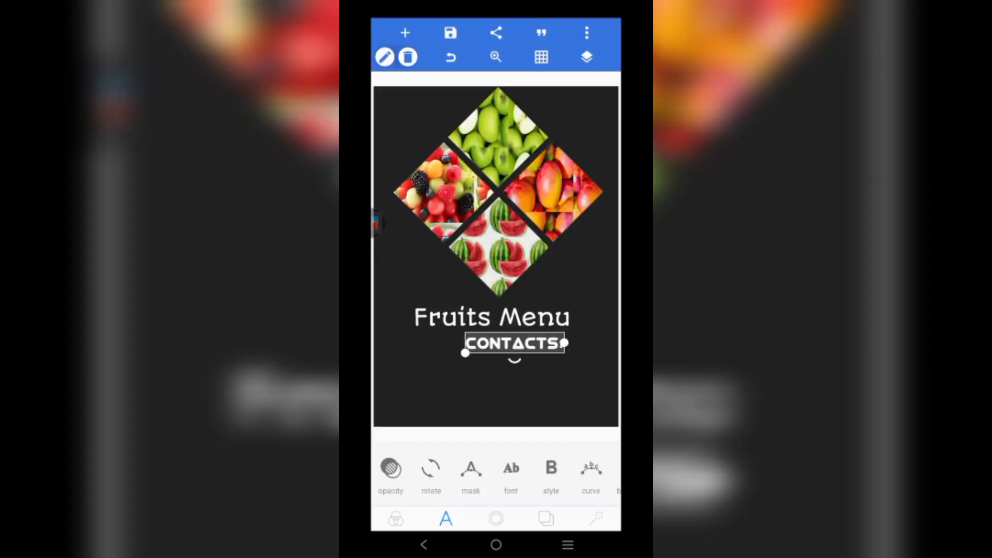
# - Centre CONTACTS: horizontally on the poster beneath Fruits Menu
pyautogui.click(496, 395)
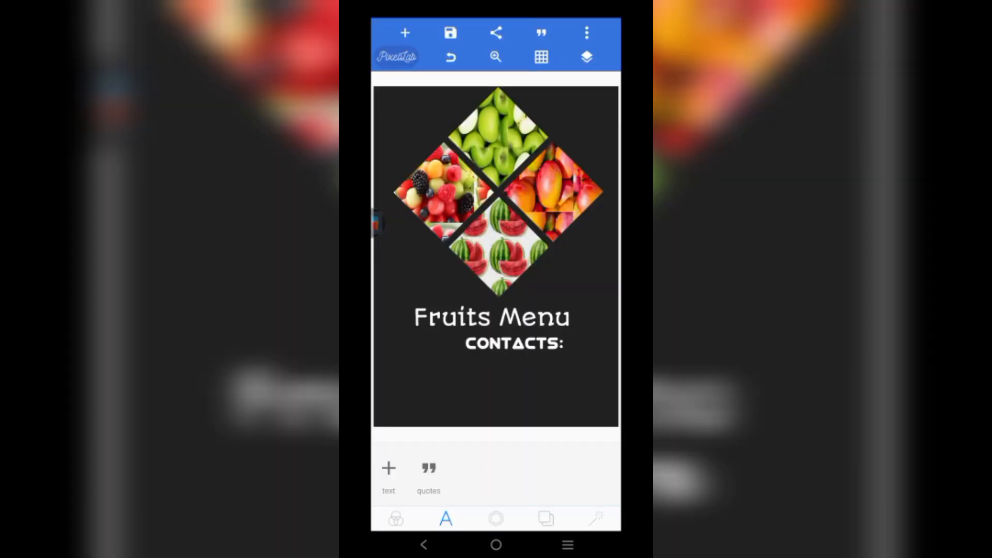
pyautogui.click(513, 343)
pyautogui.moveTo(542, 470); pyautogui.dragTo(434, 470)
pyautogui.moveTo(516, 470); pyautogui.dragTo(477, 470)
pyautogui.click(464, 467)
pyautogui.click(481, 466)
pyautogui.click(606, 464)
pyautogui.click(496, 396)
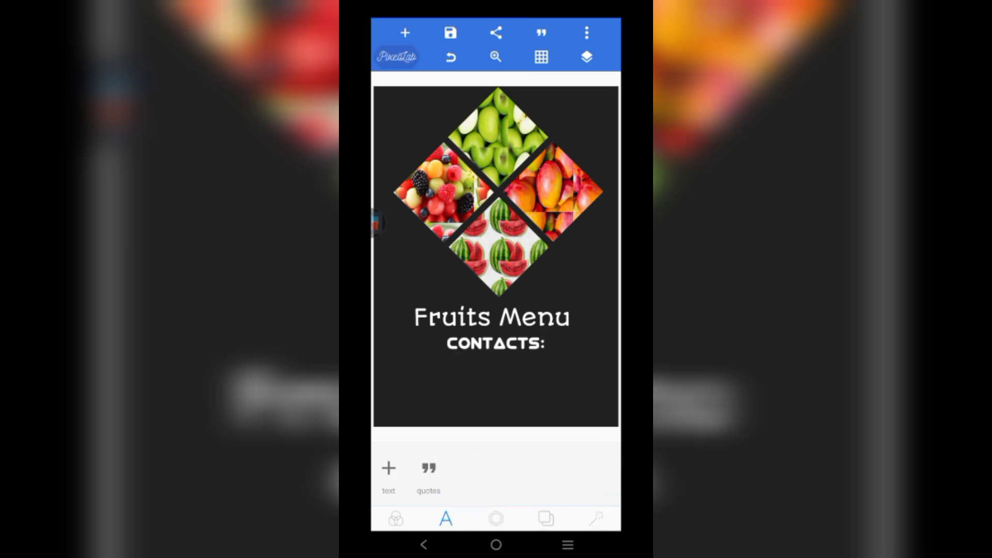
pyautogui.click(495, 343)
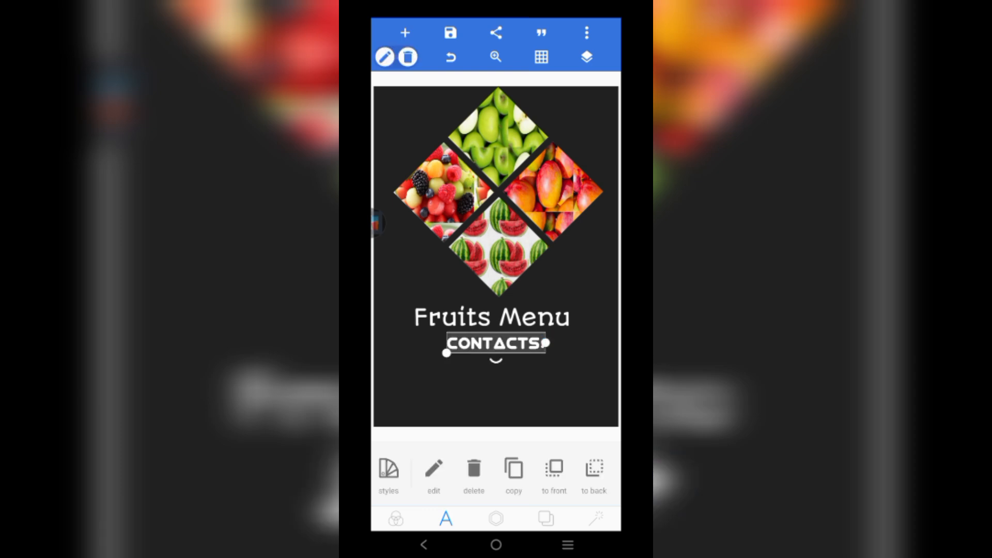
# - Duplicate CONTACTS:, replace its wording with the contact phone number, and place it beneath
pyautogui.click(513, 470)
pyautogui.click(433, 470)
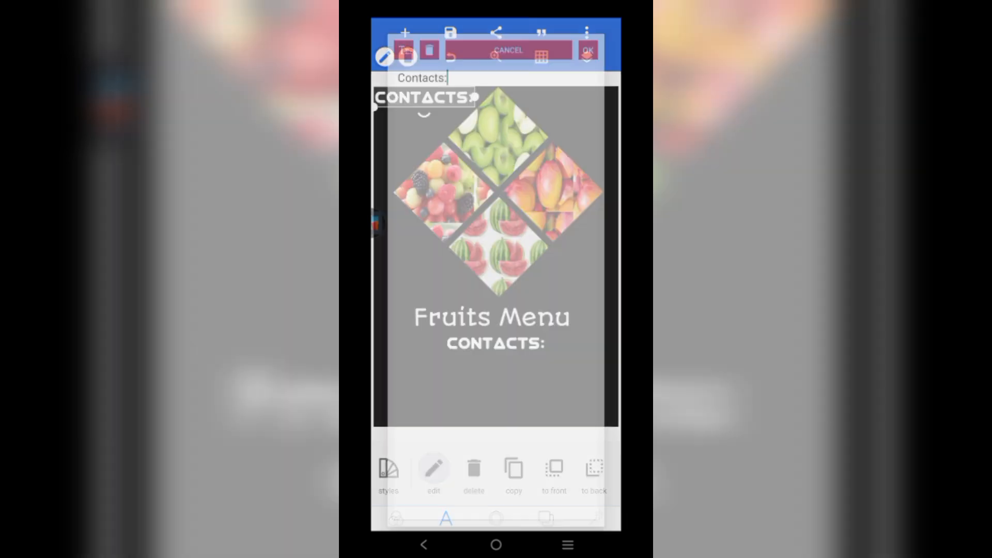
pyautogui.press('BackSpace')
pyautogui.press('BackSpace')
pyautogui.press('BackSpace')
pyautogui.press('BackSpace')
pyautogui.press('BackSpace')
pyautogui.press('BackSpace')
pyautogui.press('BackSpace')
pyautogui.press('BackSpace')
pyautogui.press('BackSpace')
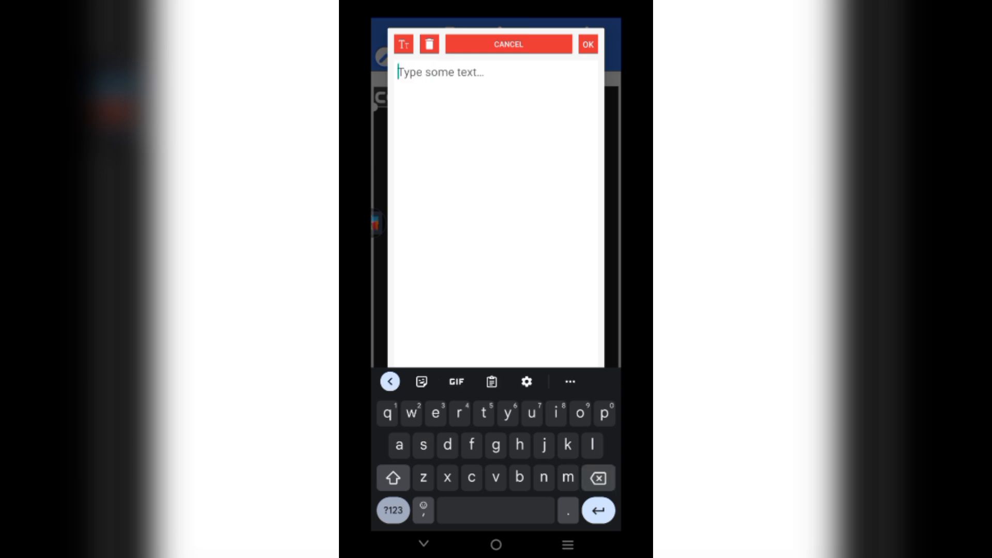
pyautogui.click(392, 510)
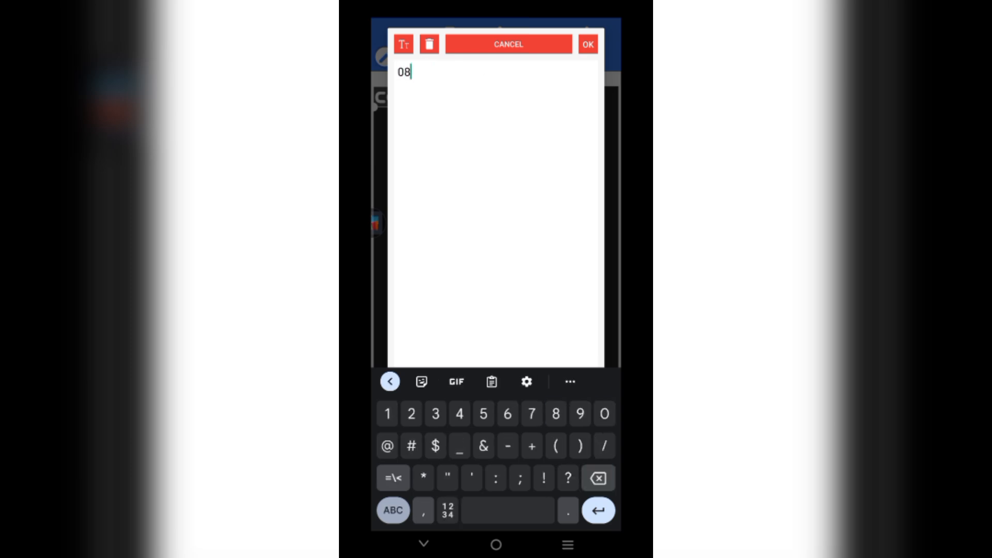
pyautogui.click(587, 45)
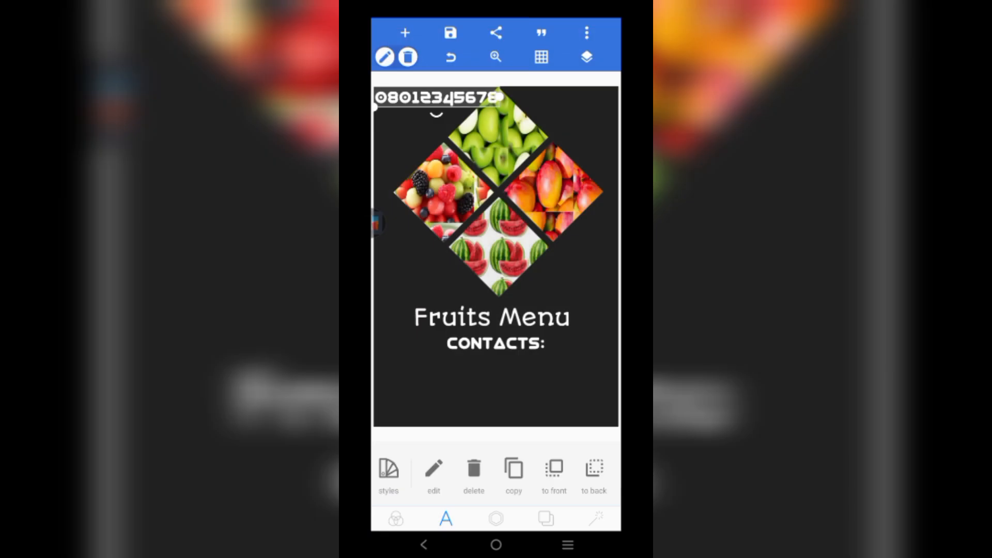
pyautogui.moveTo(436, 97); pyautogui.dragTo(498, 361)
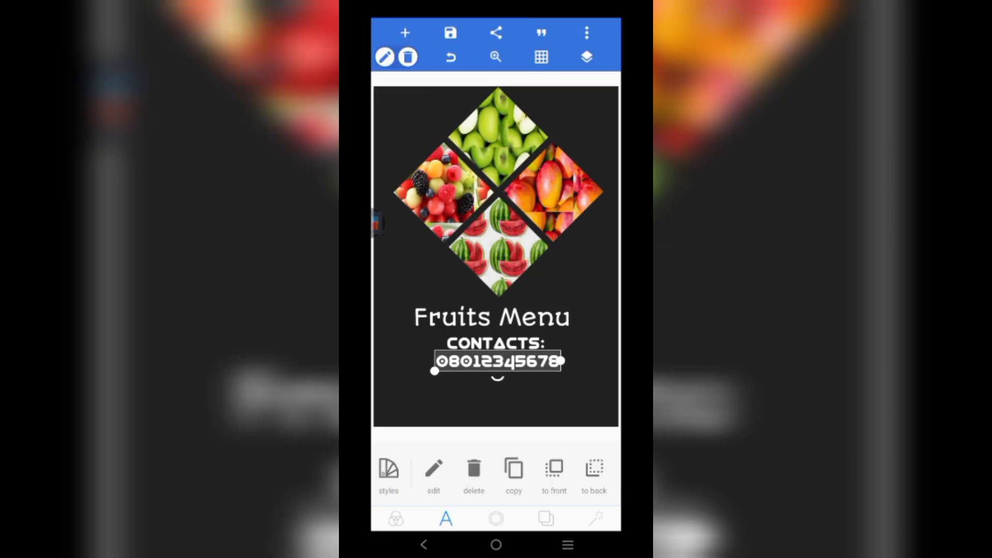
pyautogui.click(496, 405)
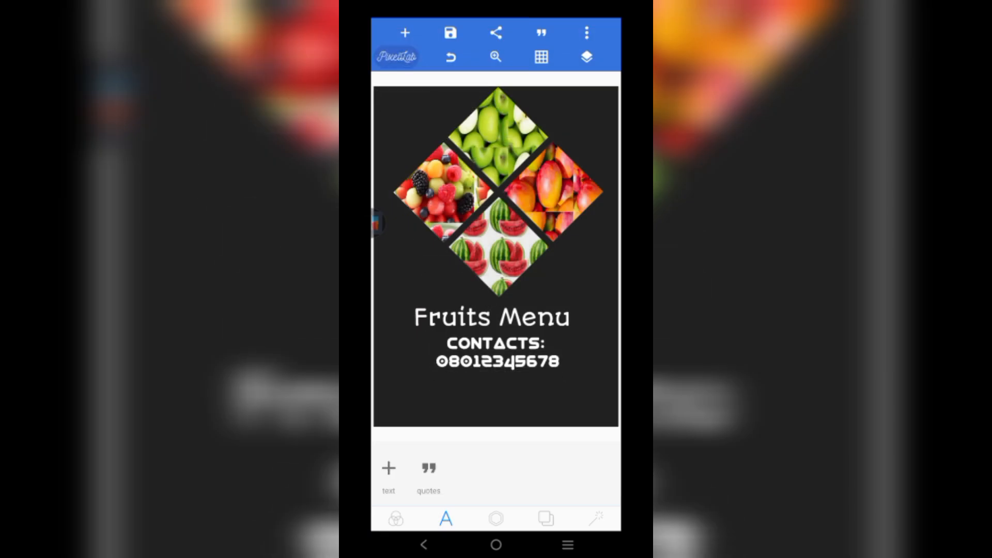
pyautogui.click(497, 361)
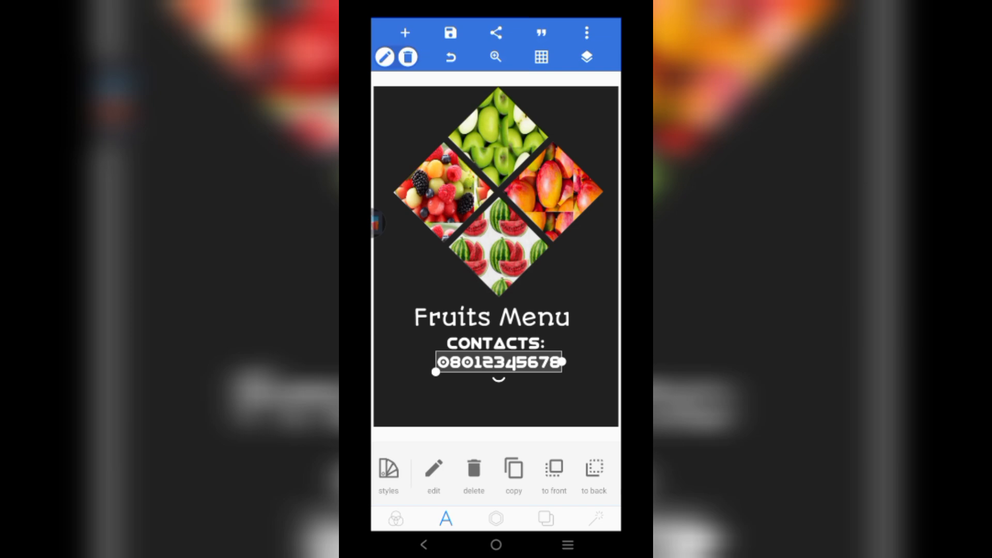
pyautogui.click(495, 405)
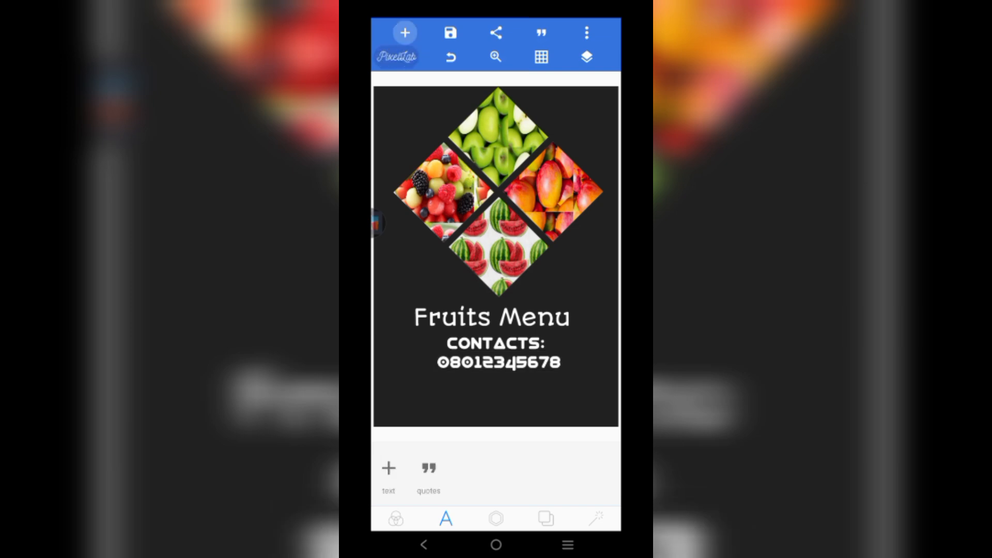
# - Add an 'A taste for life' text near the poster's bottom and enlarge it slightly
pyautogui.click(405, 33)
pyautogui.click(411, 57)
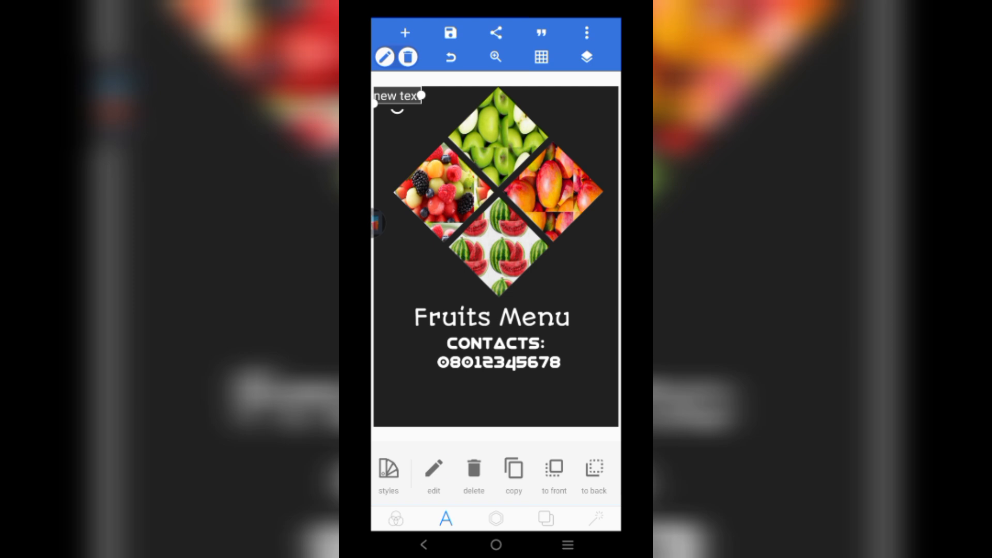
pyautogui.click(433, 470)
pyautogui.press('BackSpace')
pyautogui.press('BackSpace')
pyautogui.press('BackSpace')
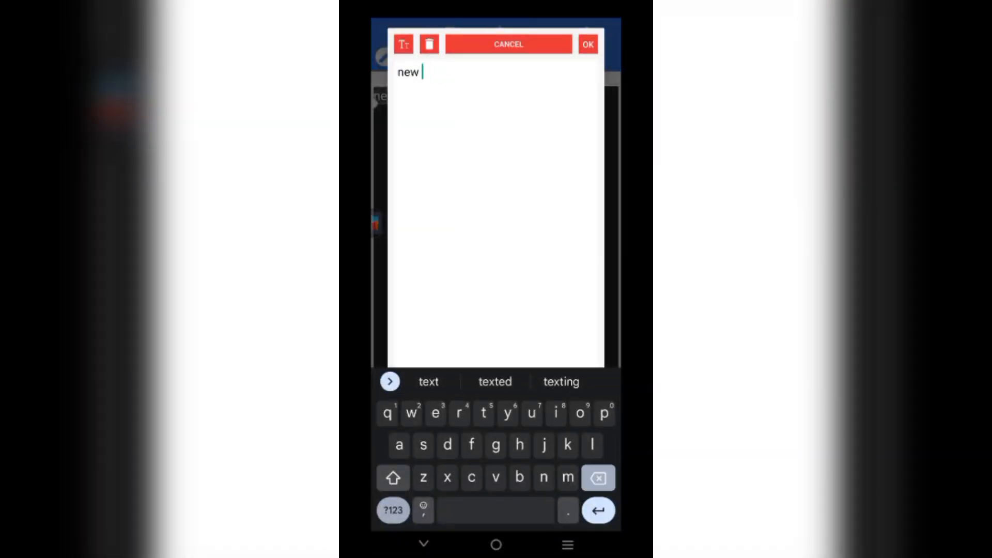
pyautogui.press('BackSpace')
pyautogui.press('BackSpace')
pyautogui.press('BackSpace')
pyautogui.press('BackSpace')
pyautogui.press('BackSpace')
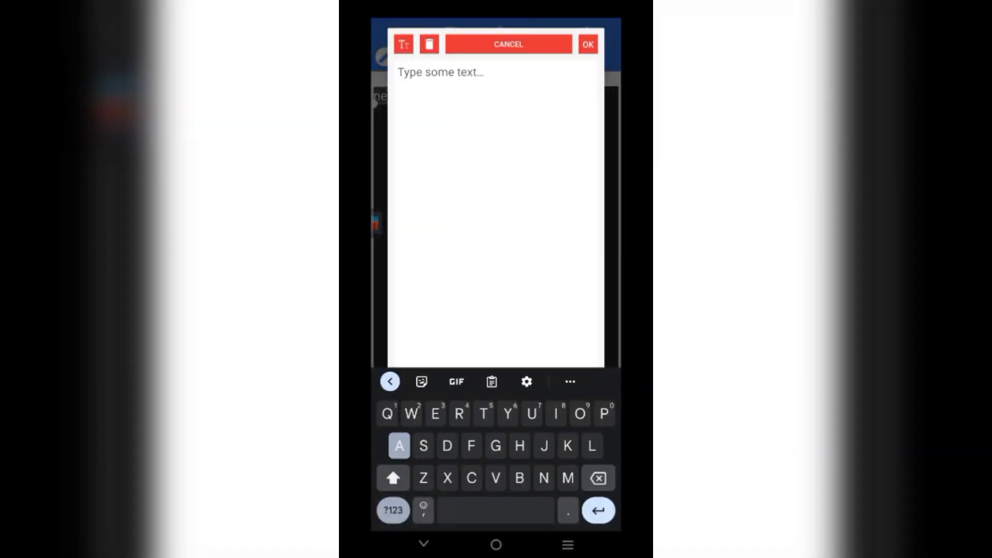
pyautogui.write('A taste')
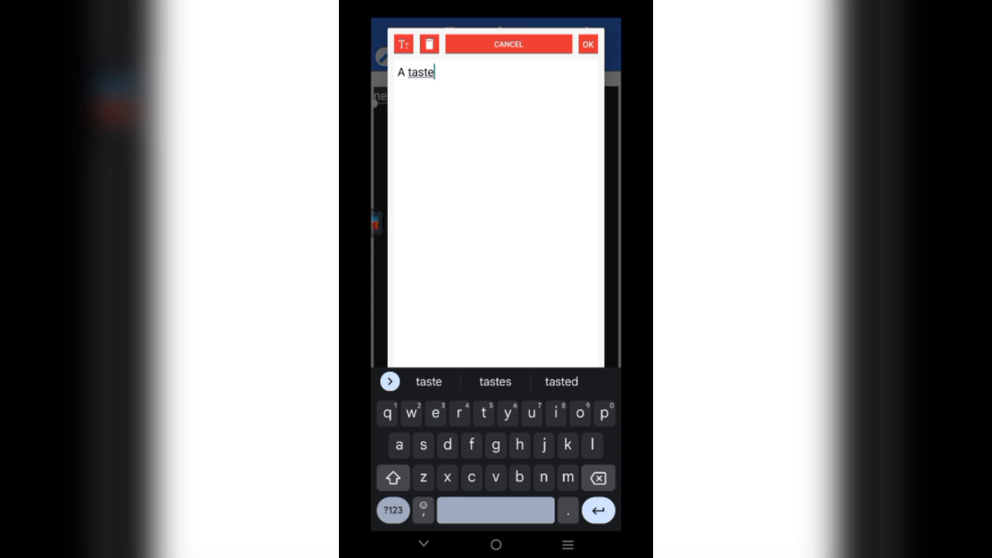
pyautogui.write(' for life')
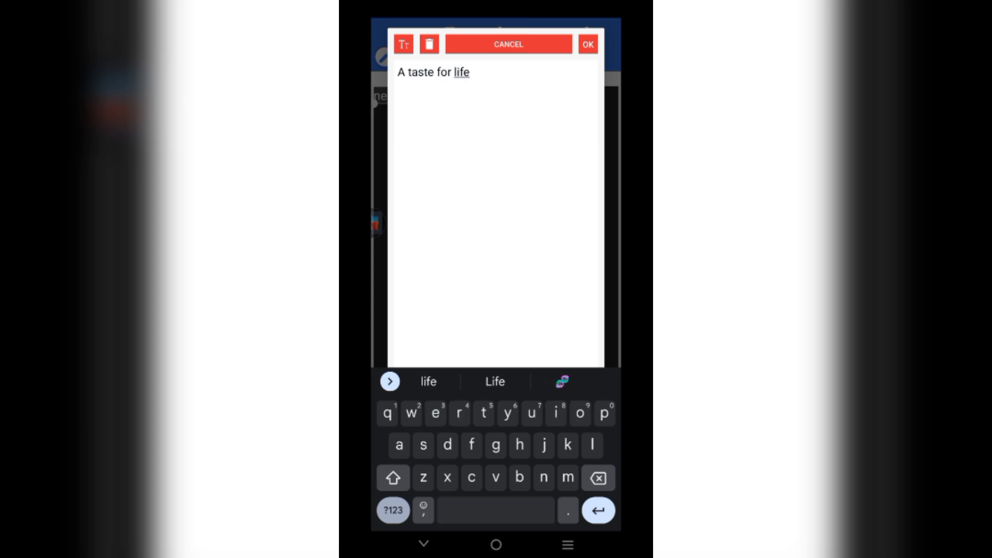
pyautogui.click(588, 44)
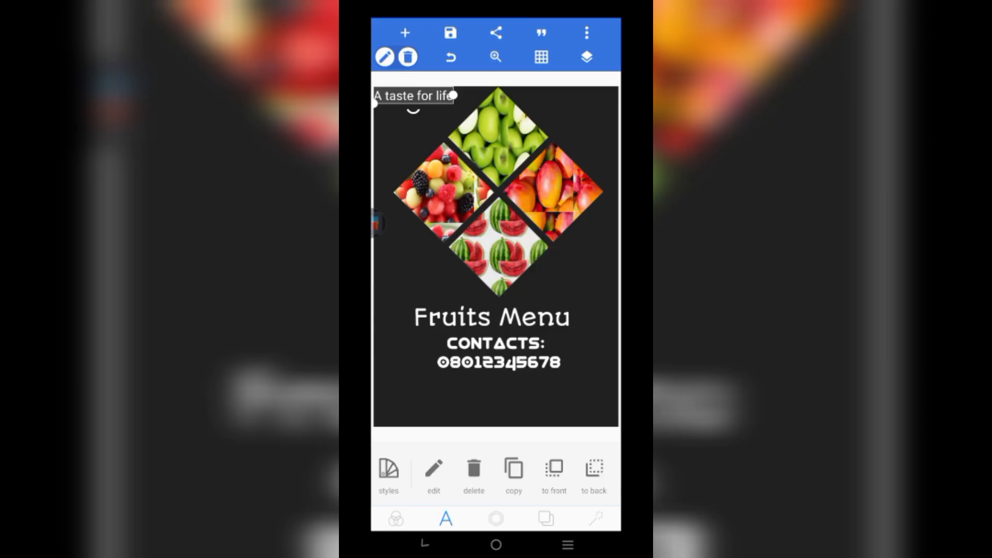
pyautogui.moveTo(413, 97); pyautogui.dragTo(502, 410)
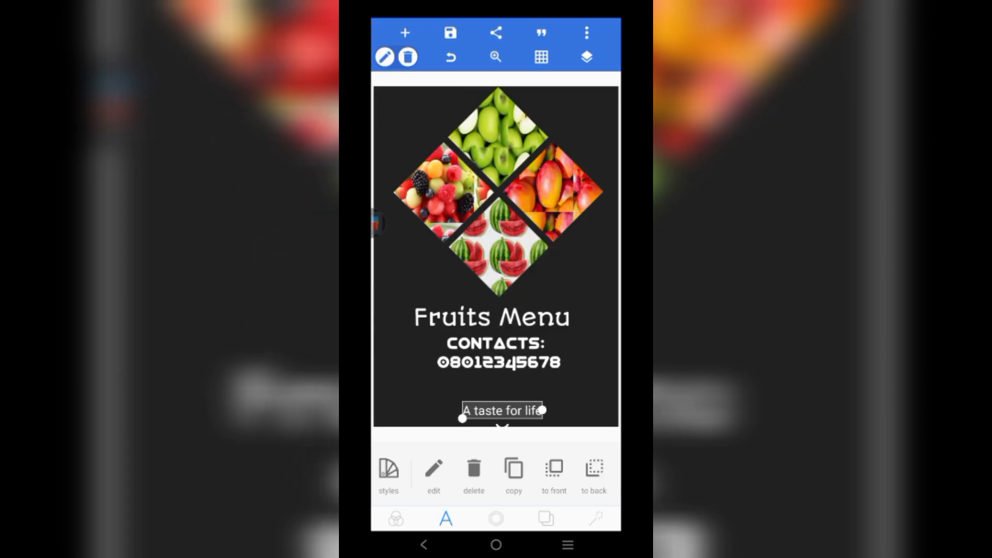
pyautogui.moveTo(463, 419); pyautogui.dragTo(505, 414)
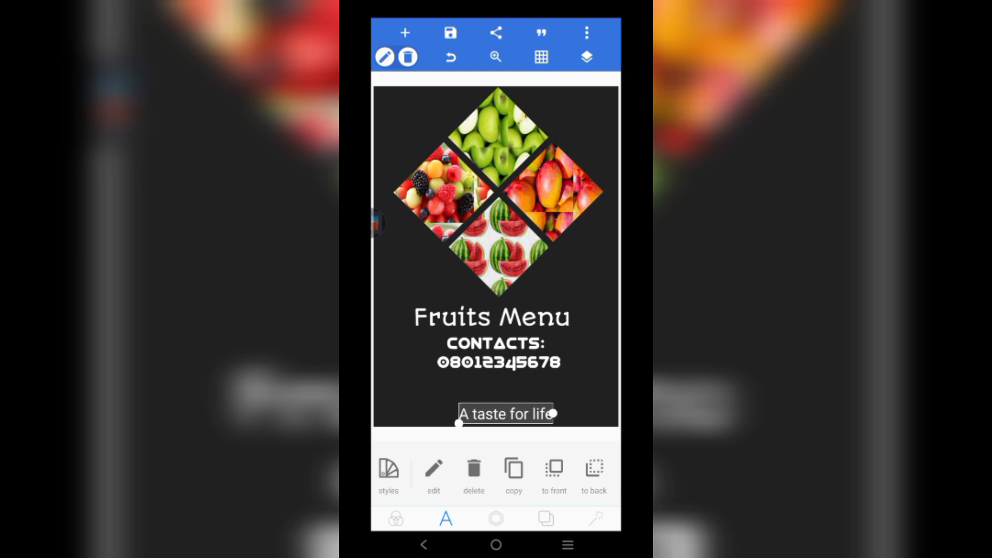
# - Switch the tagline to a thin geometric font
pyautogui.click(496, 388)
pyautogui.click(506, 414)
pyautogui.hscroll(4, 496, 474)
pyautogui.hscroll(6, 496, 474)
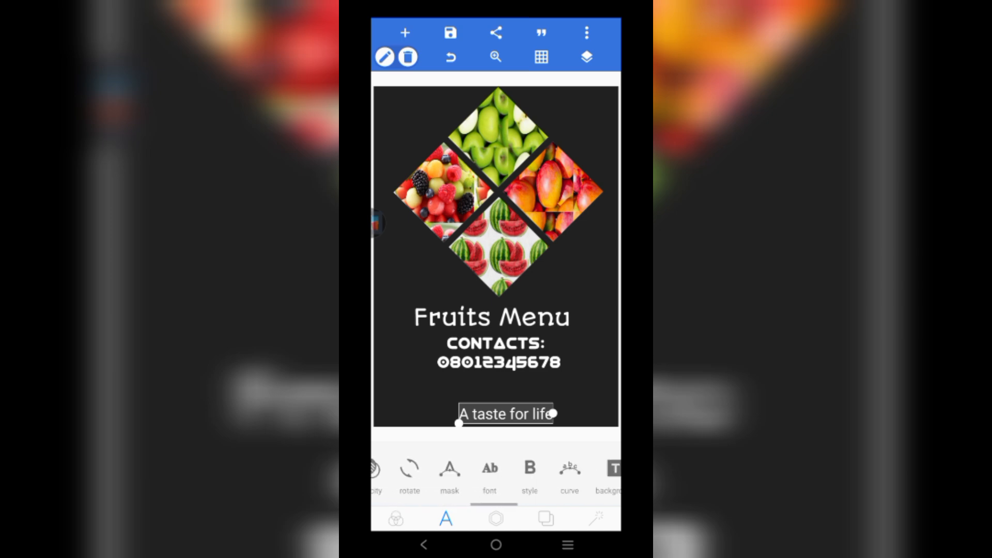
pyautogui.click(489, 472)
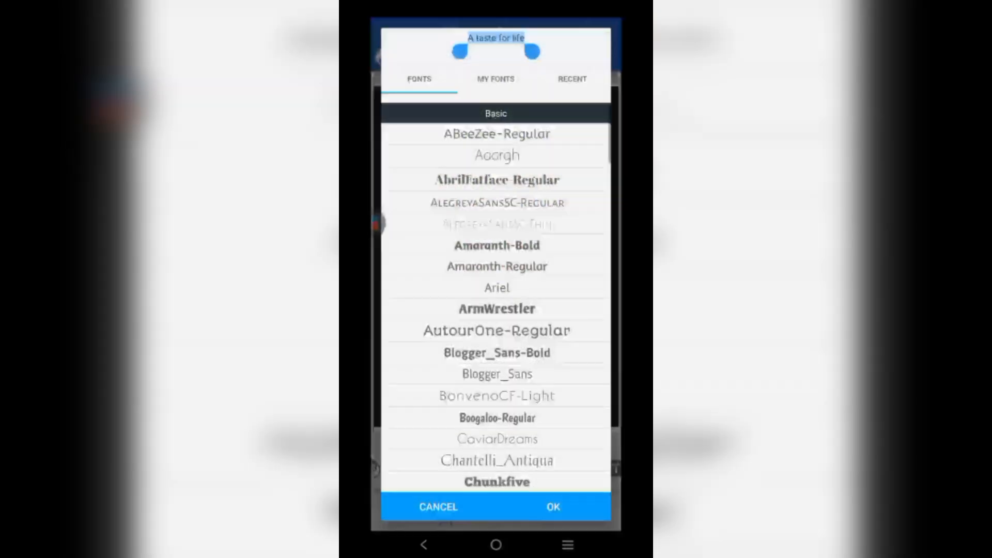
pyautogui.click(496, 224)
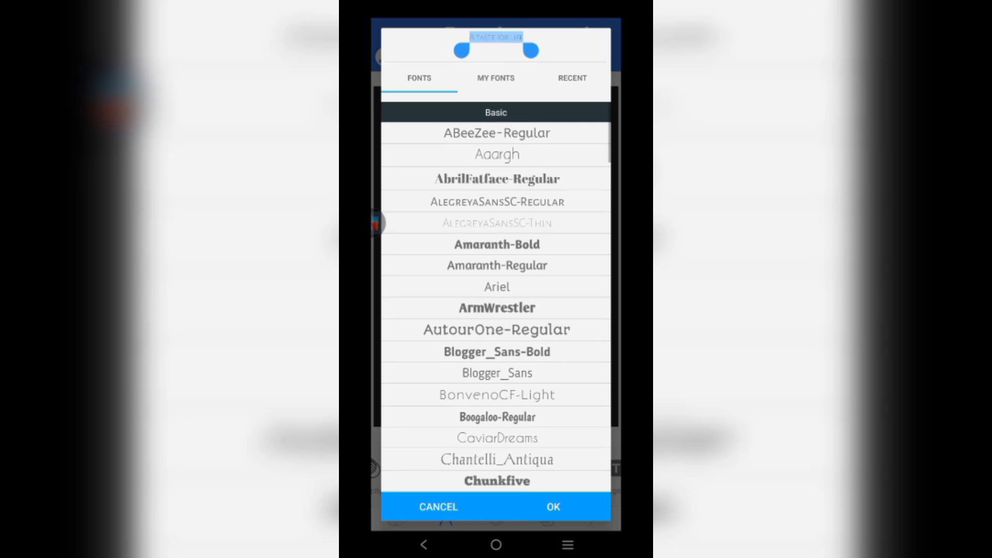
pyautogui.scroll(-3, 496, 310)
pyautogui.click(497, 283)
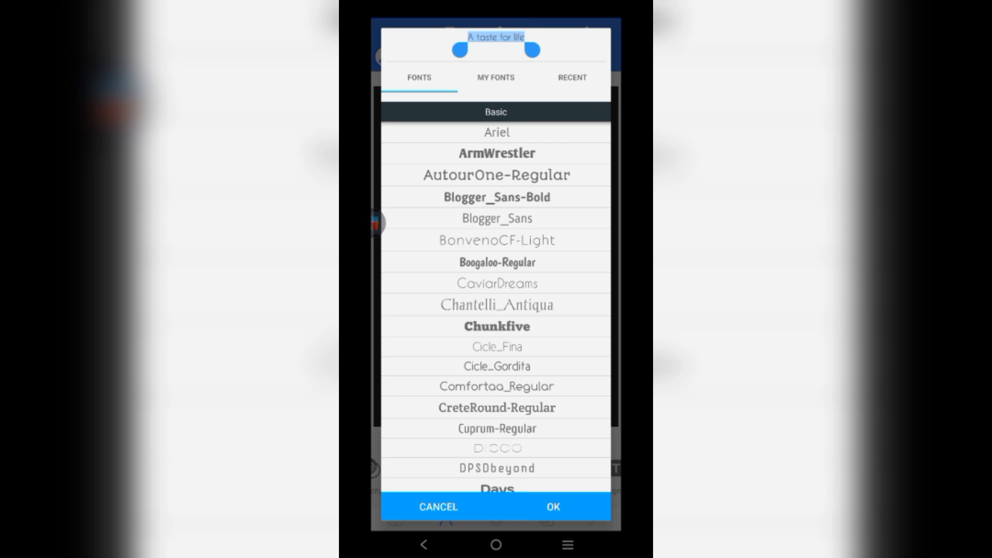
pyautogui.click(553, 506)
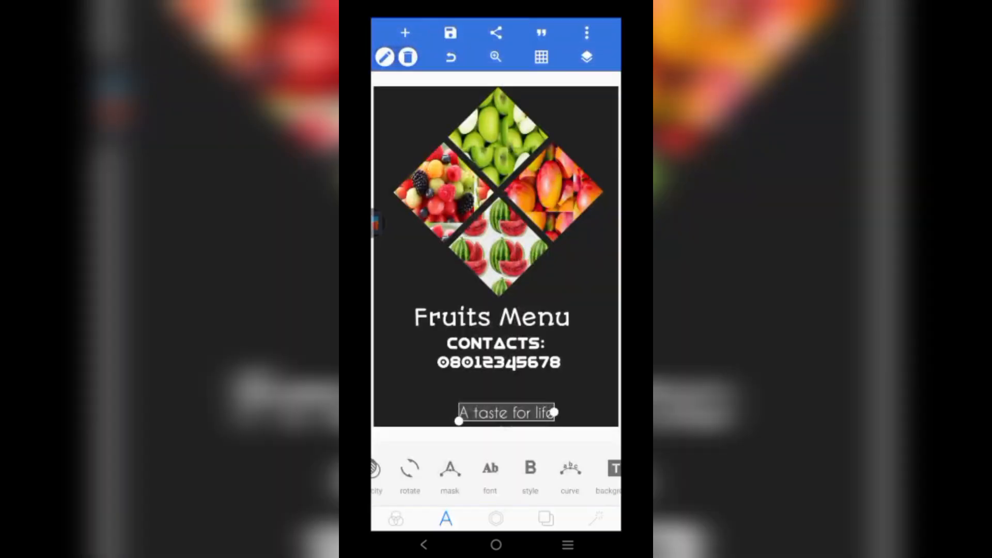
# - Nudge the phone number and CONTACTS: slightly downward
pyautogui.click(497, 388)
pyautogui.click(498, 362)
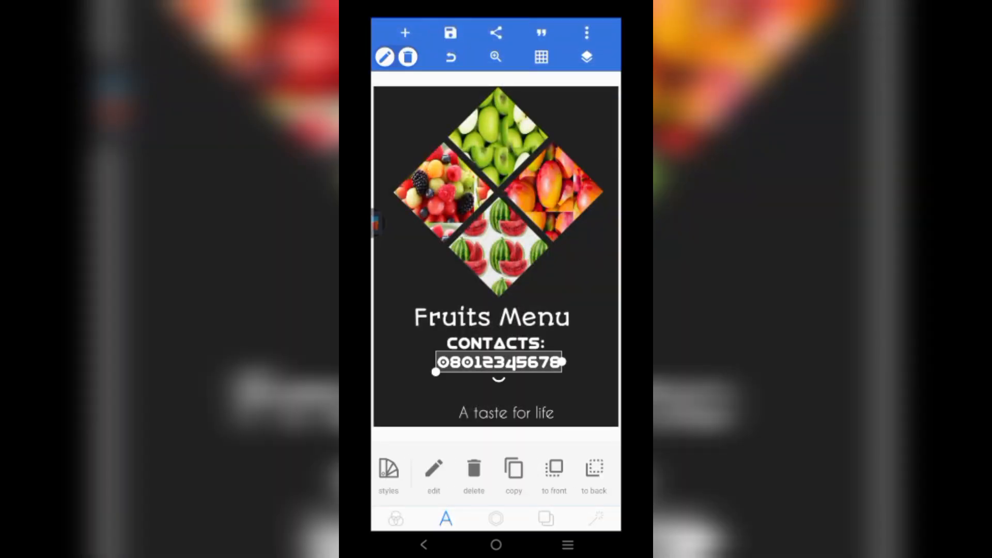
pyautogui.moveTo(498, 362); pyautogui.dragTo(499, 370)
pyautogui.click(495, 343)
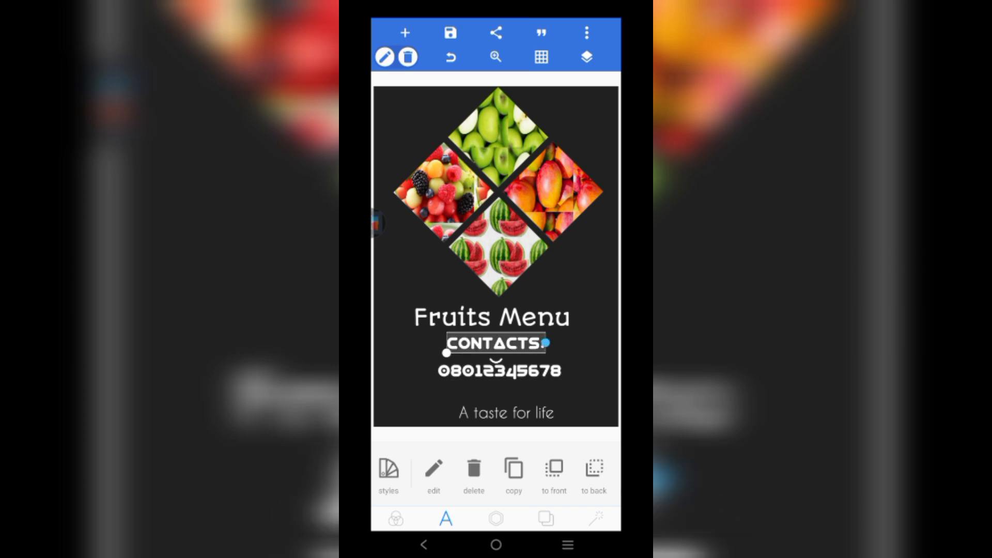
pyautogui.moveTo(495, 343); pyautogui.dragTo(499, 349)
pyautogui.click(583, 282)
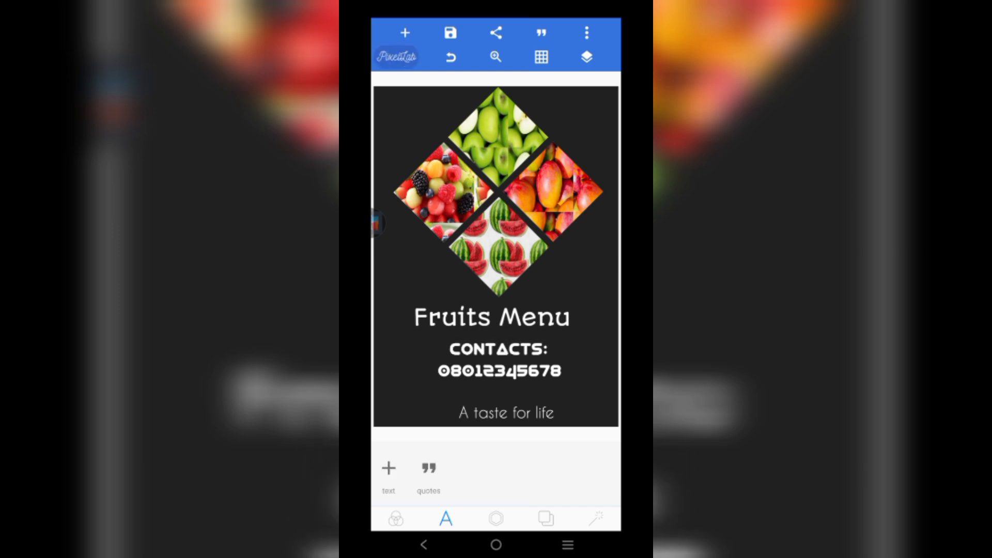
pyautogui.click(497, 323)
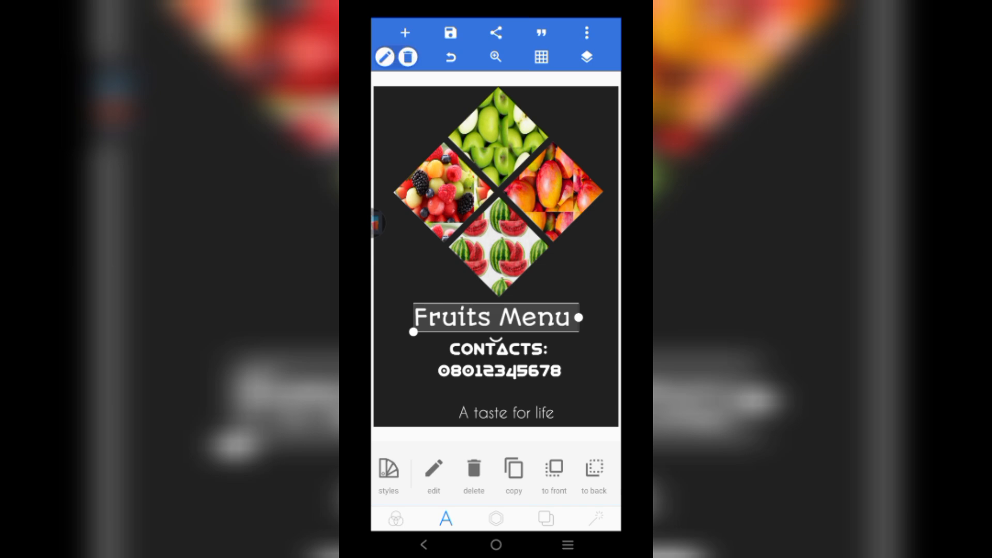
pyautogui.click(584, 279)
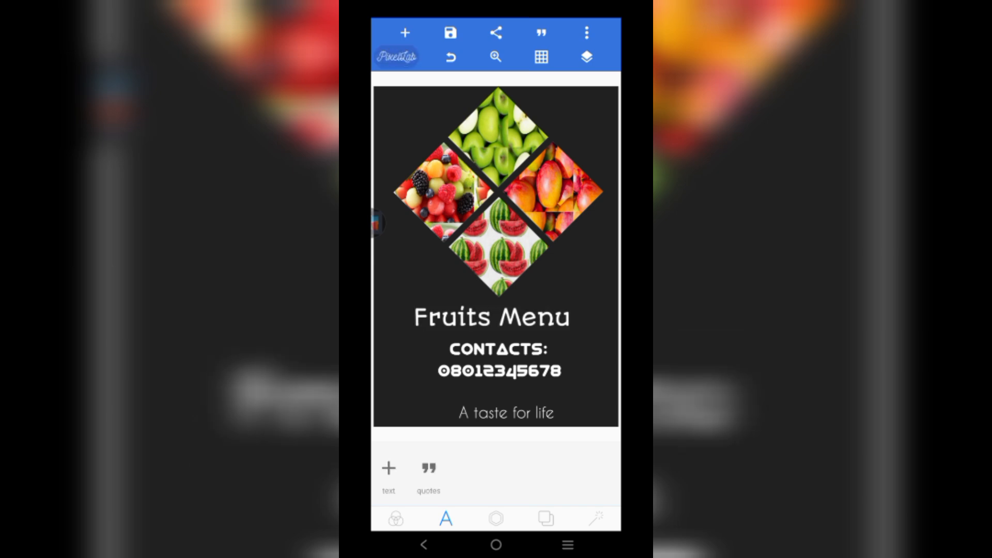
# - Centre the tagline and the phone number horizontally on the poster
pyautogui.click(506, 412)
pyautogui.moveTo(568, 467); pyautogui.dragTo(488, 468)
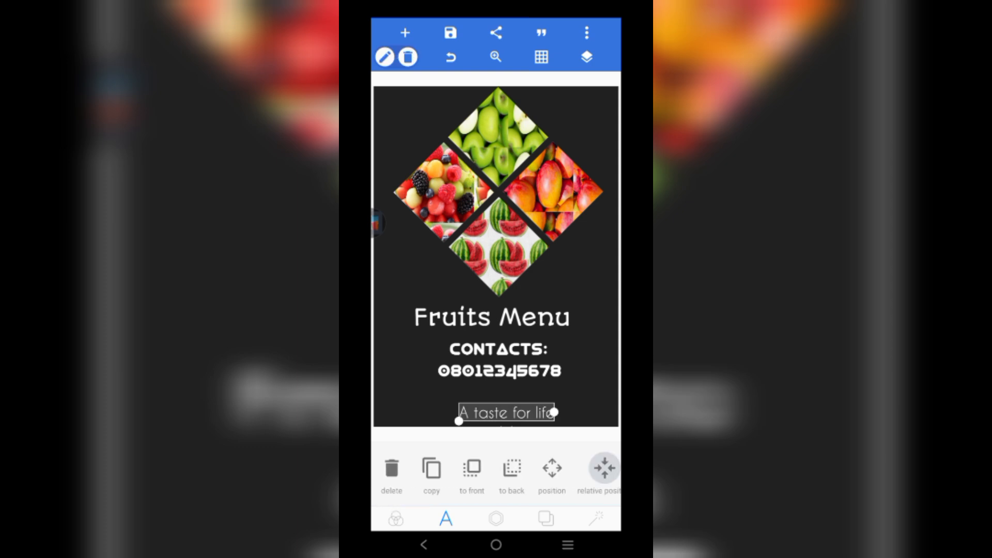
pyautogui.click(604, 467)
pyautogui.click(481, 466)
pyautogui.click(499, 370)
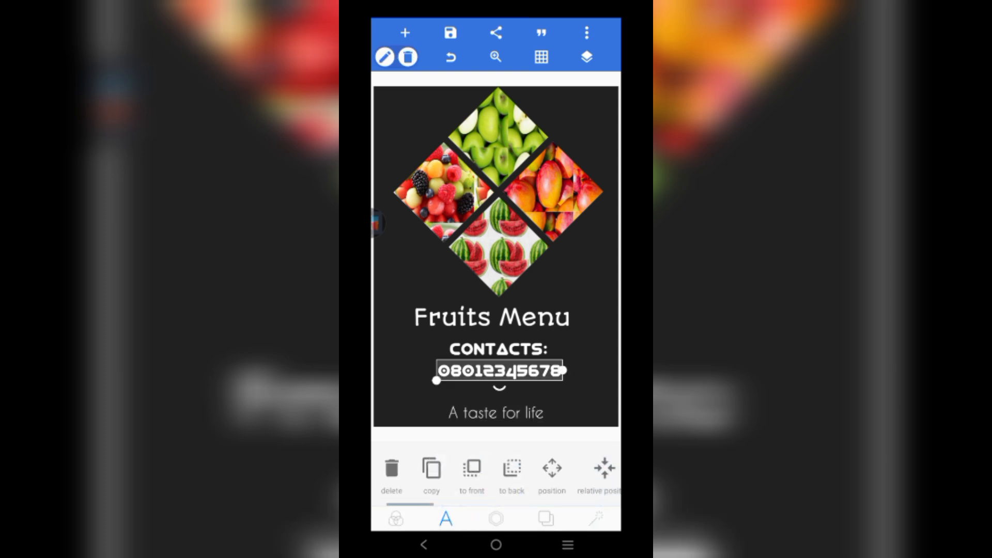
pyautogui.click(604, 467)
pyautogui.click(481, 466)
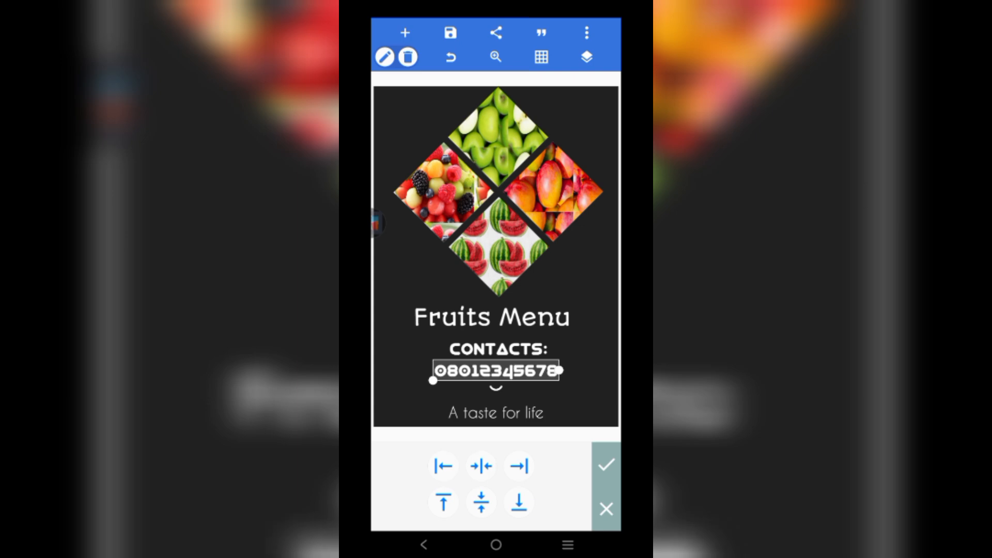
# - Centre CONTACTS and the Fruits Menu title horizontally on the poster
pyautogui.click(498, 348)
pyautogui.click(604, 467)
pyautogui.click(481, 466)
pyautogui.click(491, 316)
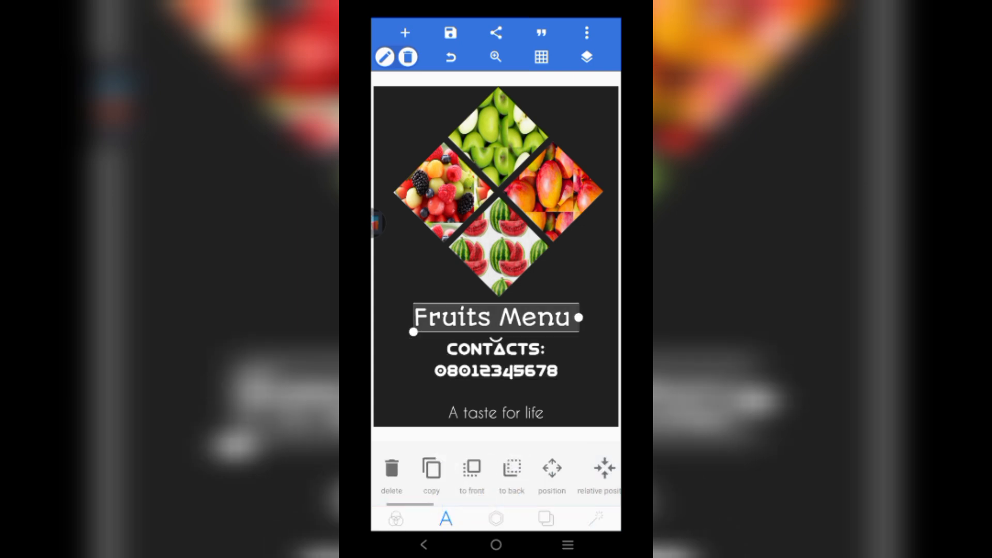
pyautogui.click(604, 468)
pyautogui.click(481, 467)
pyautogui.click(605, 463)
# - Lock the Contacts and Fruits Menu layers, then start adding a gallery image
pyautogui.click(587, 57)
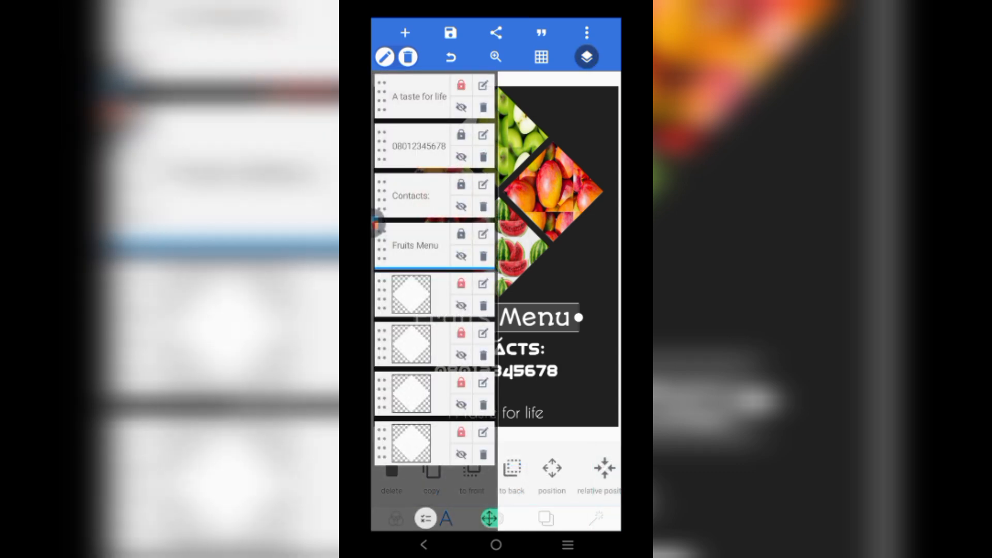
pyautogui.click(461, 185)
pyautogui.click(460, 234)
pyautogui.click(586, 57)
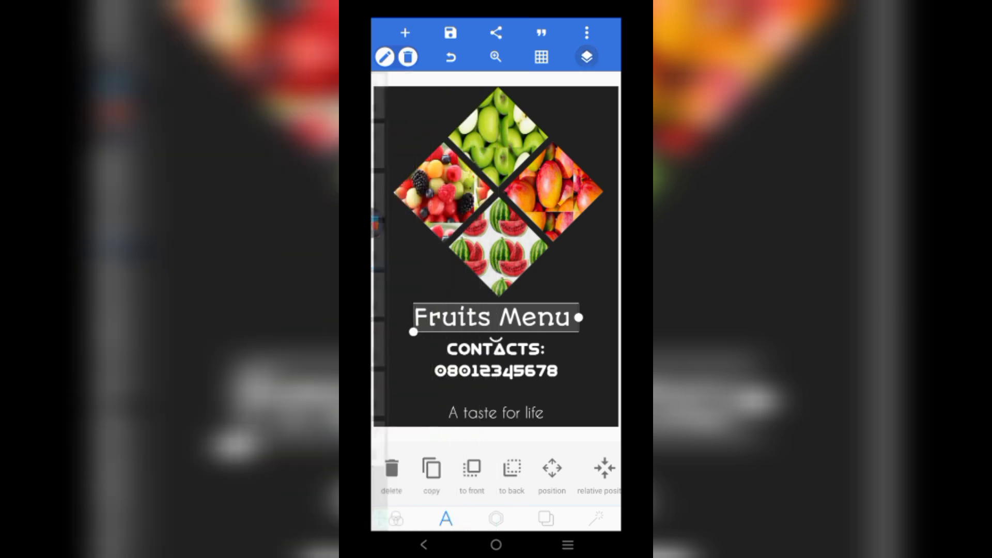
pyautogui.click(581, 274)
pyautogui.click(405, 33)
pyautogui.click(419, 122)
# - Pick the mixed-fruit photo and crop it to a circle centred on the fruit
pyautogui.scroll(-5, 496, 361)
pyautogui.click(409, 334)
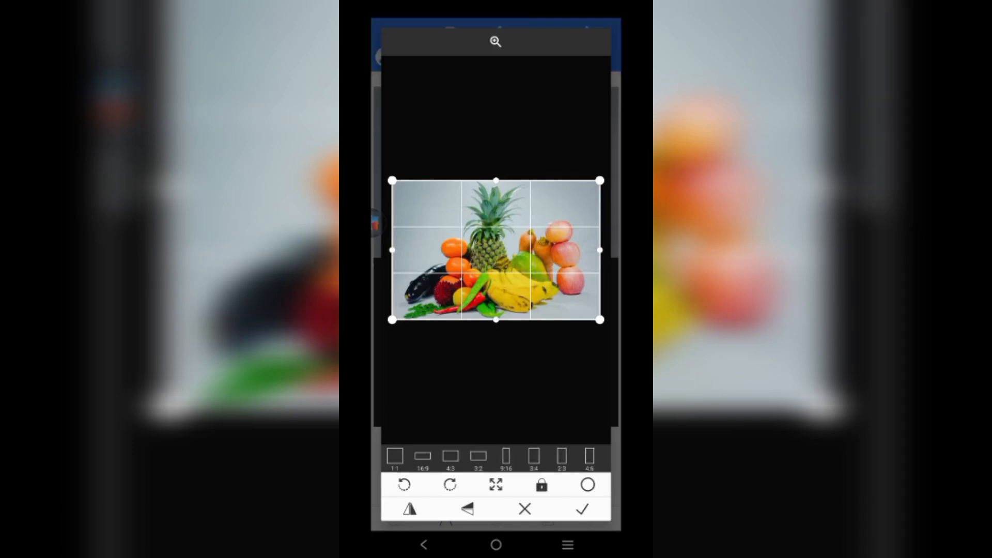
pyautogui.click(587, 484)
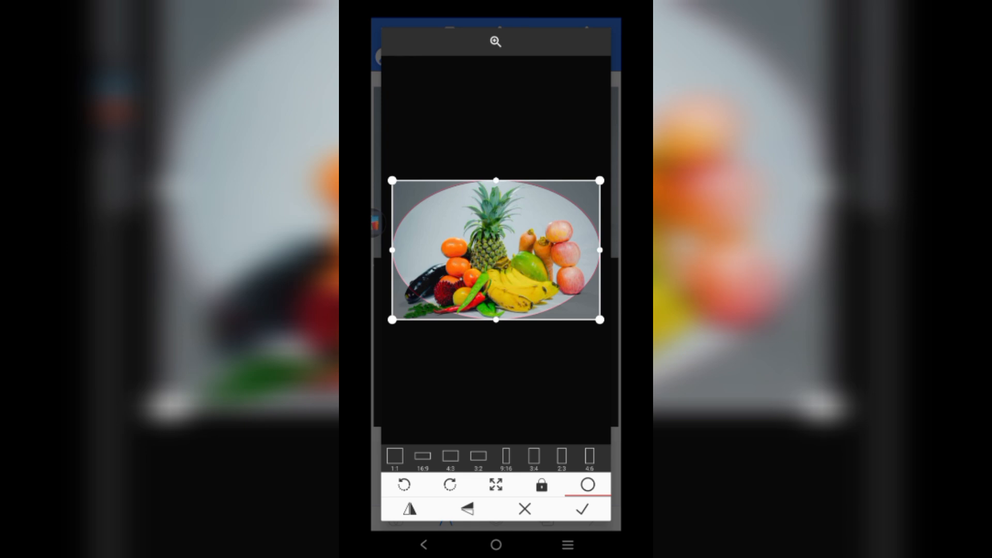
pyautogui.moveTo(599, 250); pyautogui.dragTo(575, 250)
pyautogui.moveTo(392, 250); pyautogui.dragTo(424, 250)
pyautogui.moveTo(496, 250); pyautogui.dragTo(492, 250)
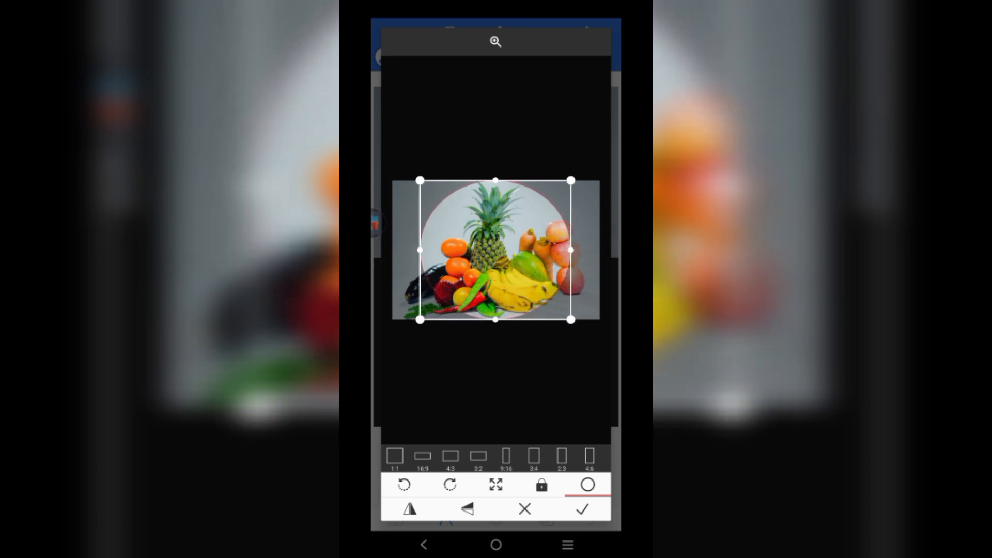
pyautogui.moveTo(495, 250); pyautogui.dragTo(503, 250)
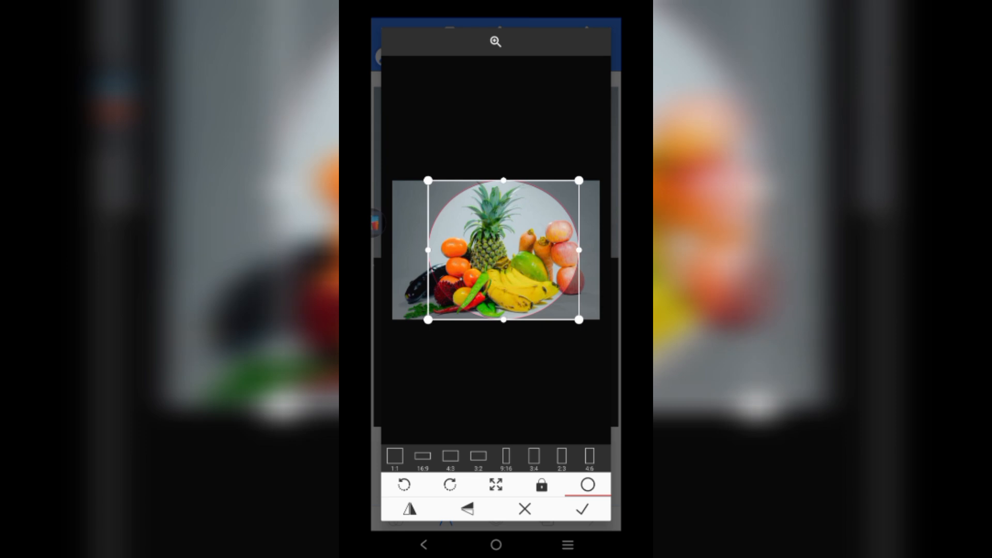
pyautogui.click(582, 509)
# - Shrink the fruit circle into a small badge in the top-left corner
pyautogui.moveTo(559, 256); pyautogui.dragTo(446, 256)
pyautogui.moveTo(483, 290); pyautogui.dragTo(407, 125)
pyautogui.click(568, 282)
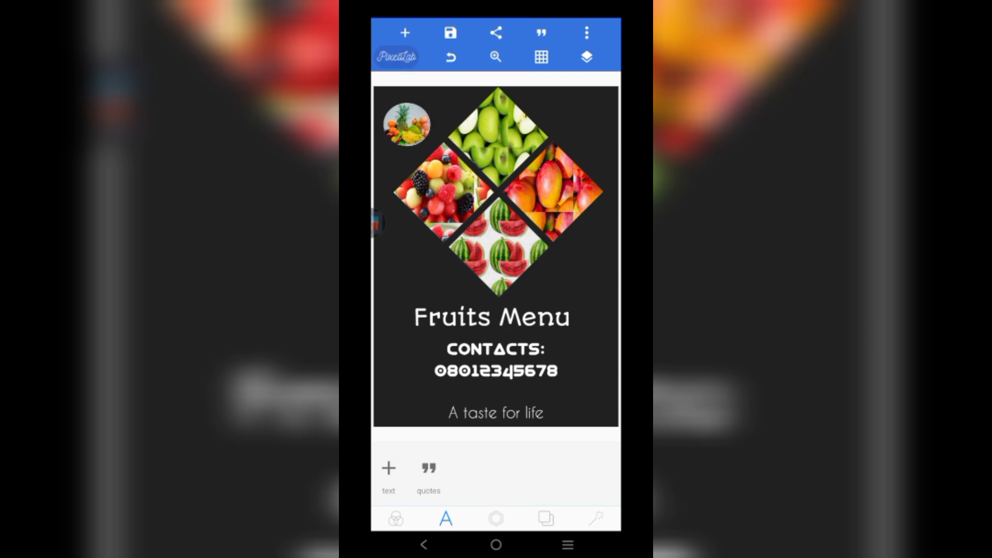
# - Add the strawberry photo with a small circular crop centred on the strawberries
pyautogui.click(405, 33)
pyautogui.click(431, 144)
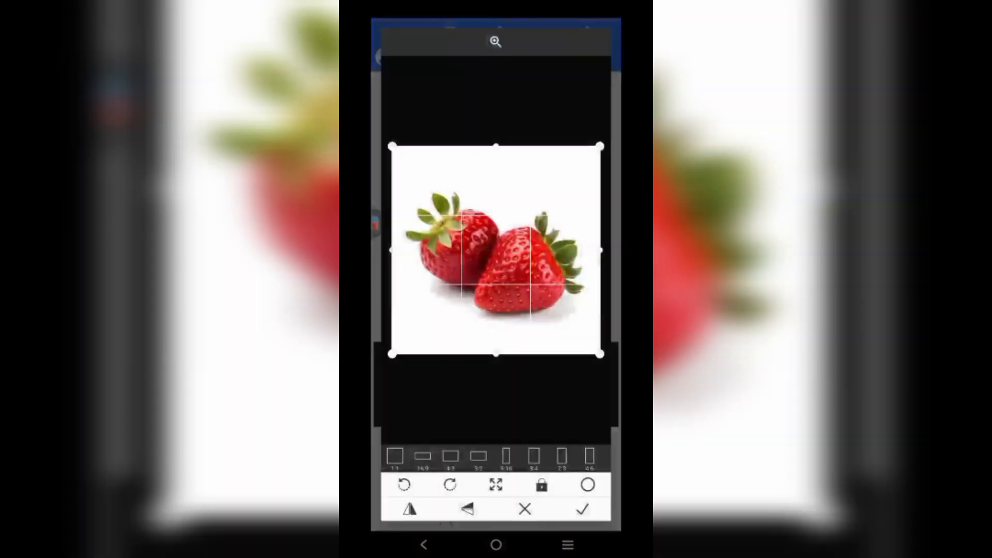
pyautogui.click(587, 484)
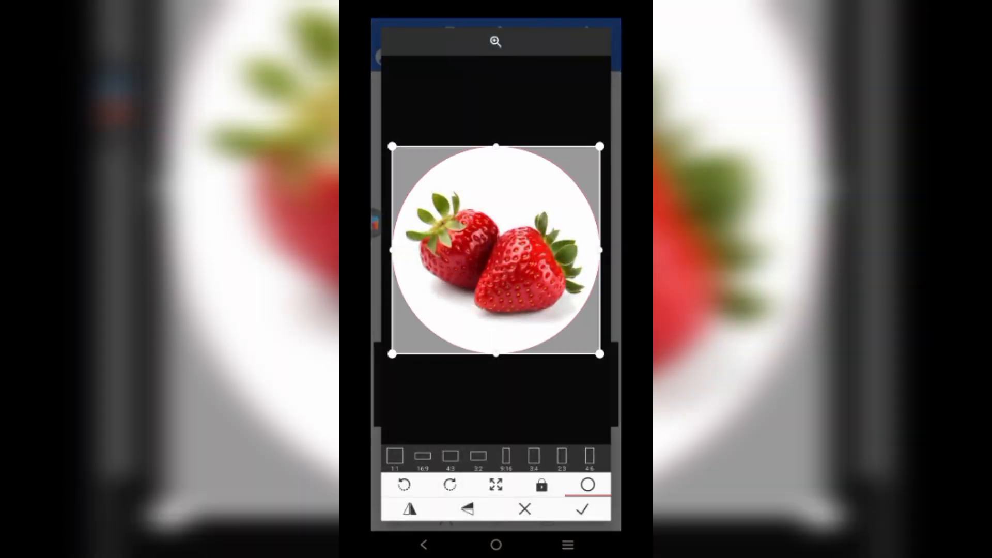
pyautogui.moveTo(599, 354); pyautogui.dragTo(554, 299)
pyautogui.moveTo(473, 223); pyautogui.dragTo(498, 248)
pyautogui.click(582, 509)
# - Shrink the strawberry circle and place it by the diamond's lower-right edge
pyautogui.moveTo(496, 209); pyautogui.dragTo(437, 239)
pyautogui.moveTo(560, 361); pyautogui.dragTo(415, 201)
pyautogui.moveTo(390, 155); pyautogui.dragTo(518, 199)
pyautogui.moveTo(543, 245); pyautogui.dragTo(507, 212)
pyautogui.moveTo(474, 181); pyautogui.dragTo(506, 186)
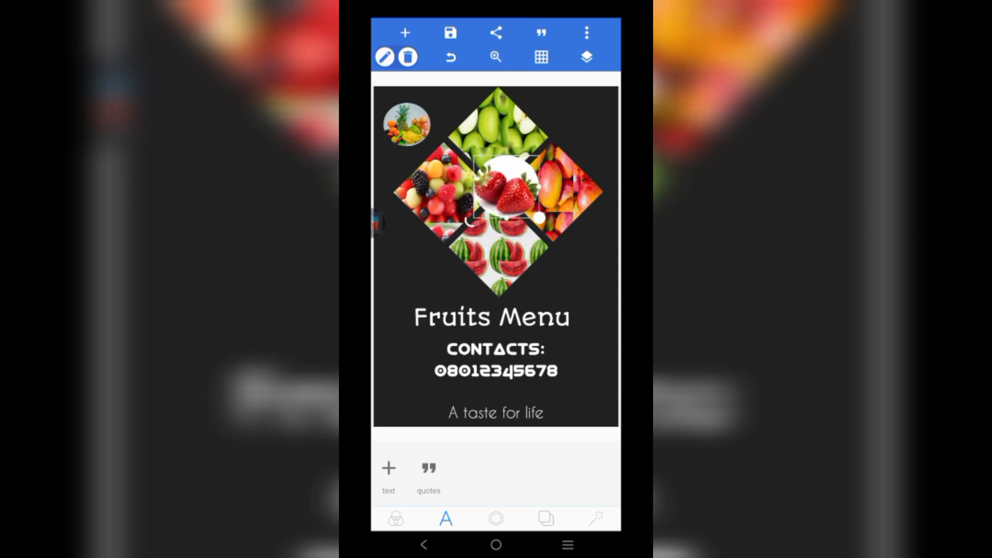
pyautogui.moveTo(538, 217); pyautogui.dragTo(579, 267)
pyautogui.click(589, 372)
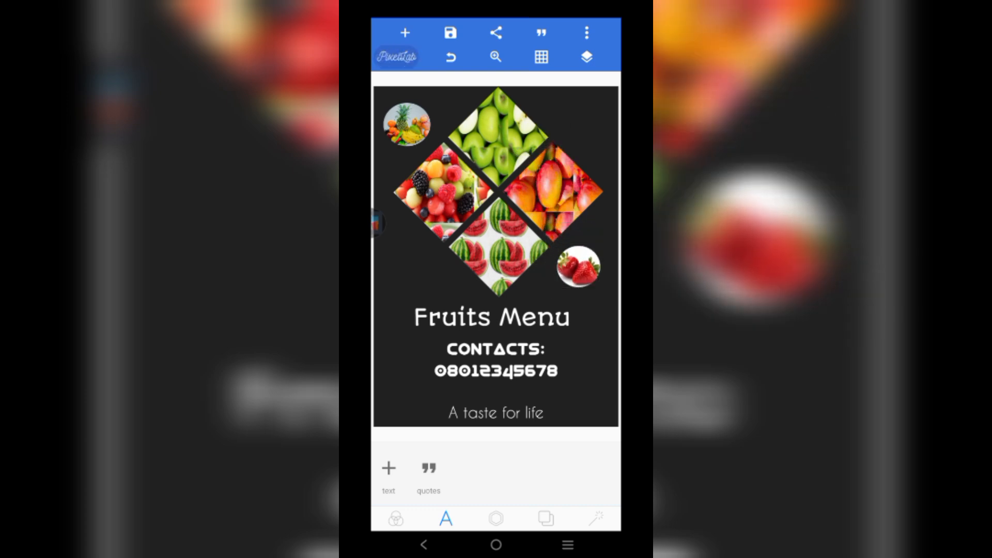
# - Add the banana photo with a small circular crop over the banana
pyautogui.click(404, 32)
pyautogui.click(427, 141)
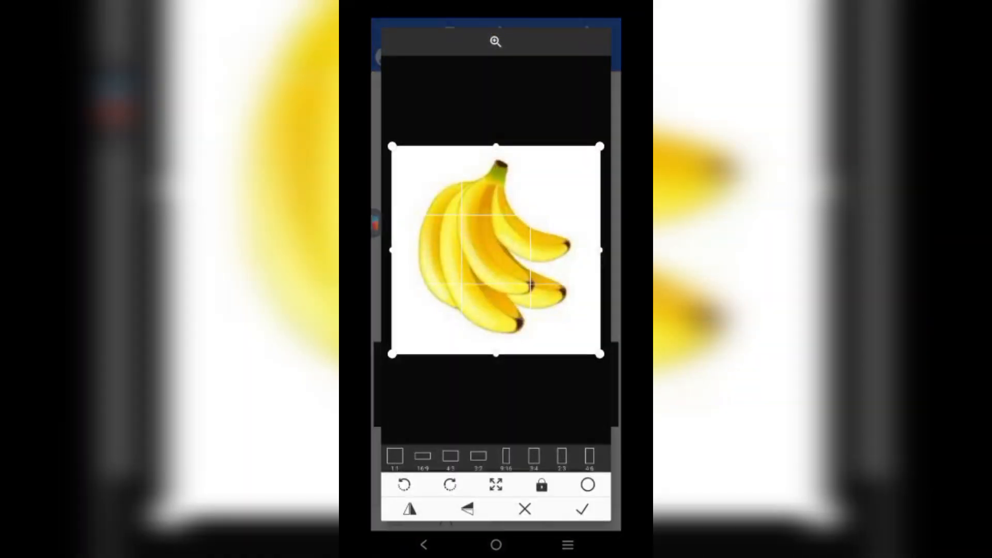
pyautogui.click(587, 485)
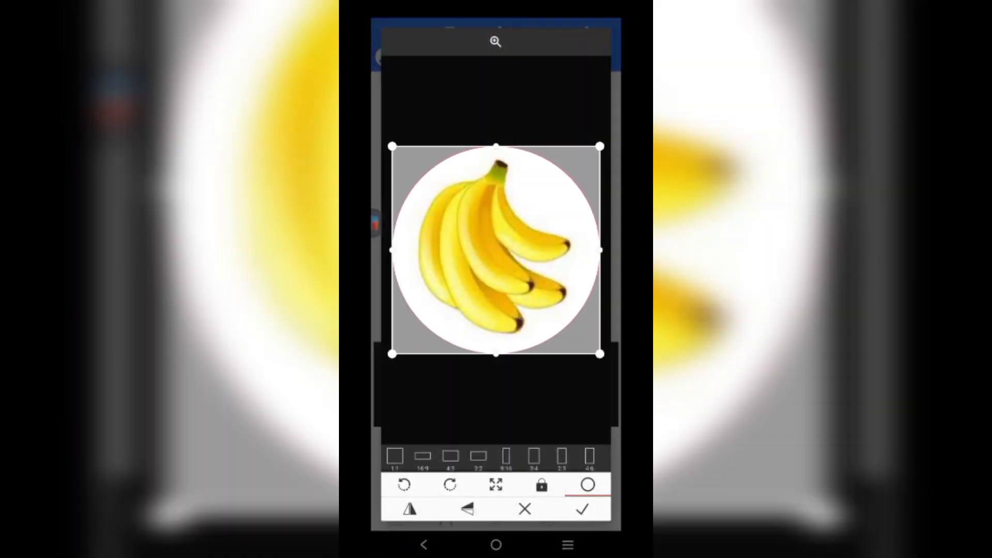
pyautogui.moveTo(599, 354); pyautogui.dragTo(562, 316)
pyautogui.moveTo(478, 231); pyautogui.dragTo(495, 247)
pyautogui.click(582, 509)
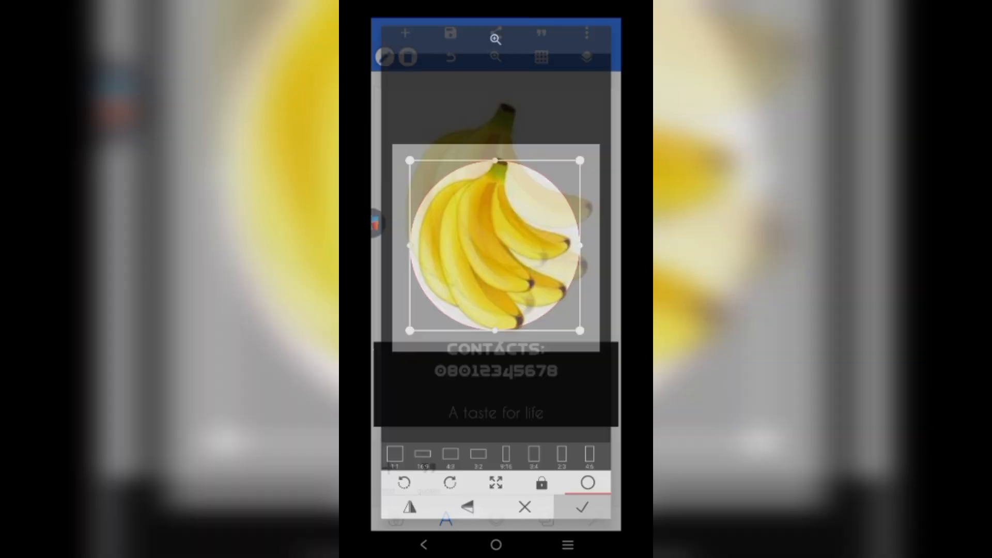
# - Shrink the banana circle and centre it where the four diamond tiles meet
pyautogui.moveTo(500, 214); pyautogui.dragTo(440, 220)
pyautogui.moveTo(567, 348); pyautogui.dragTo(419, 198)
pyautogui.moveTo(396, 148); pyautogui.dragTo(487, 216)
pyautogui.moveTo(544, 268); pyautogui.dragTo(496, 189)
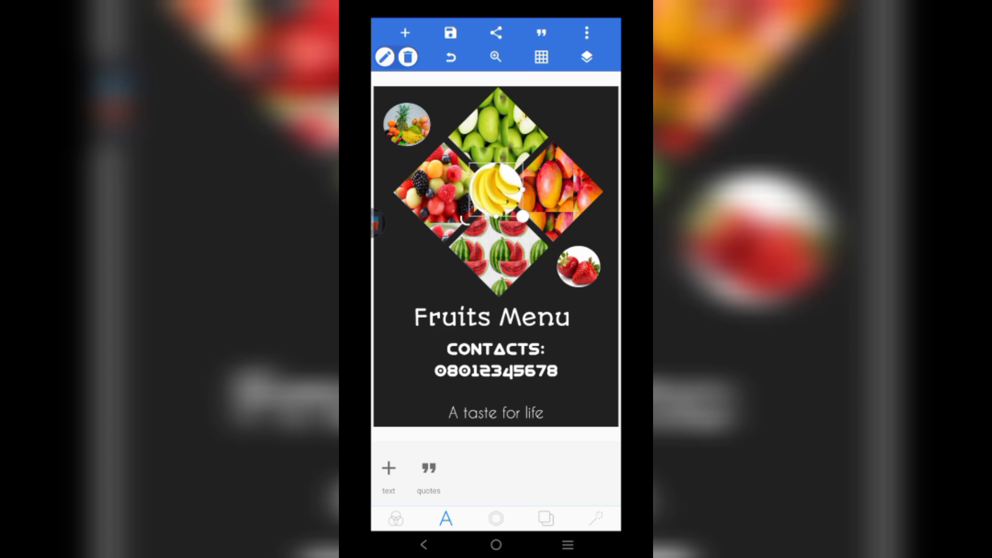
pyautogui.click(583, 124)
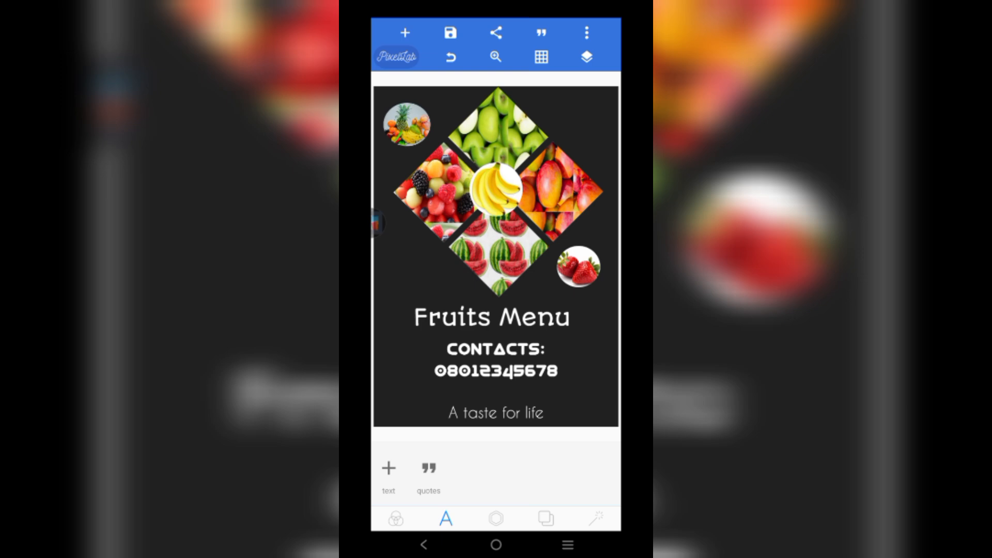
# - Add the pineapple photo with a tight oval crop, shrunk small left of the diamond
pyautogui.click(405, 32)
pyautogui.click(423, 143)
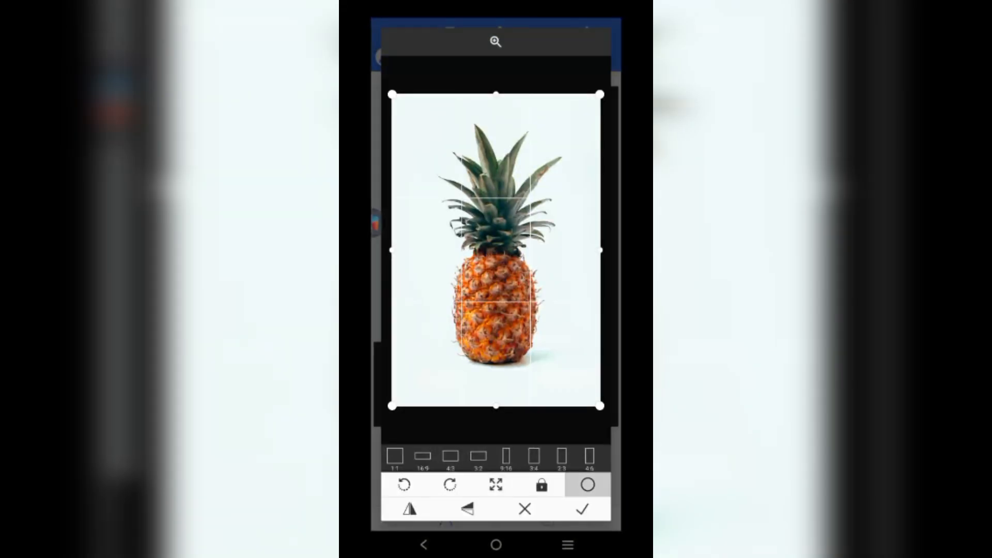
pyautogui.click(588, 485)
pyautogui.moveTo(599, 405); pyautogui.dragTo(551, 335)
pyautogui.moveTo(472, 214); pyautogui.dragTo(497, 259)
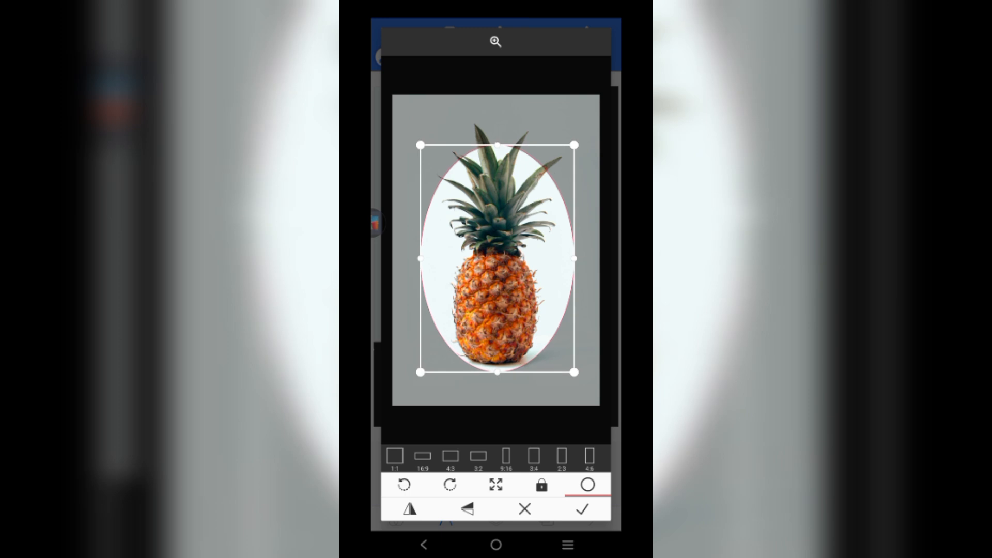
pyautogui.click(583, 509)
pyautogui.moveTo(511, 339); pyautogui.dragTo(406, 264)
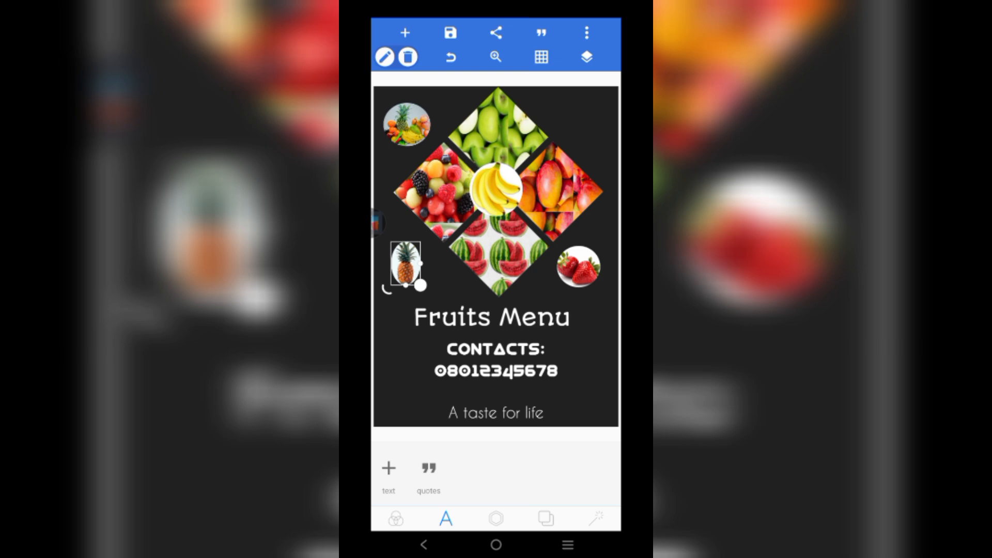
pyautogui.press('Escape')
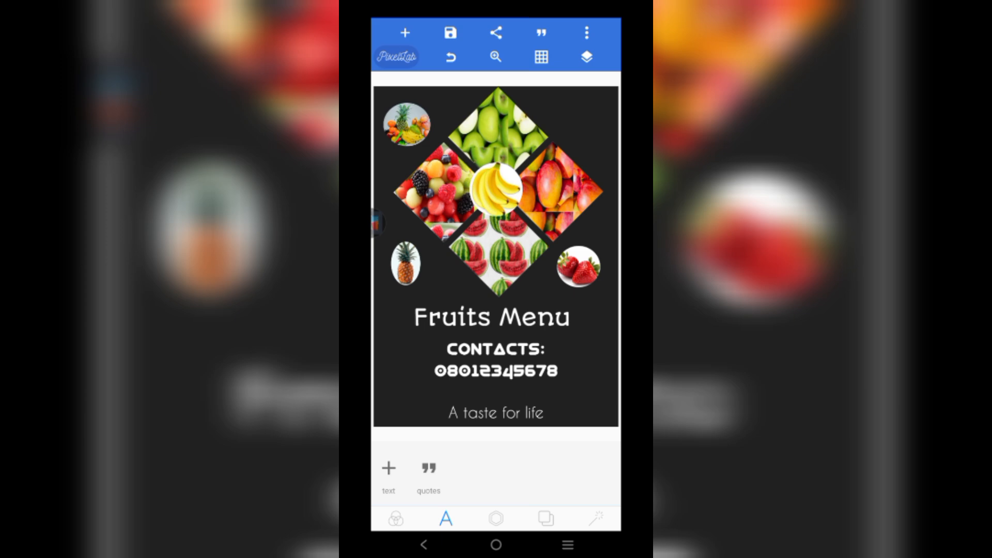
# - Shuffle the fruit circles, returning the banana to the diamond centre and fruit-mix circle top-left
pyautogui.moveTo(496, 189); pyautogui.dragTo(450, 268)
pyautogui.click(407, 124)
pyautogui.moveTo(406, 124); pyautogui.dragTo(497, 189)
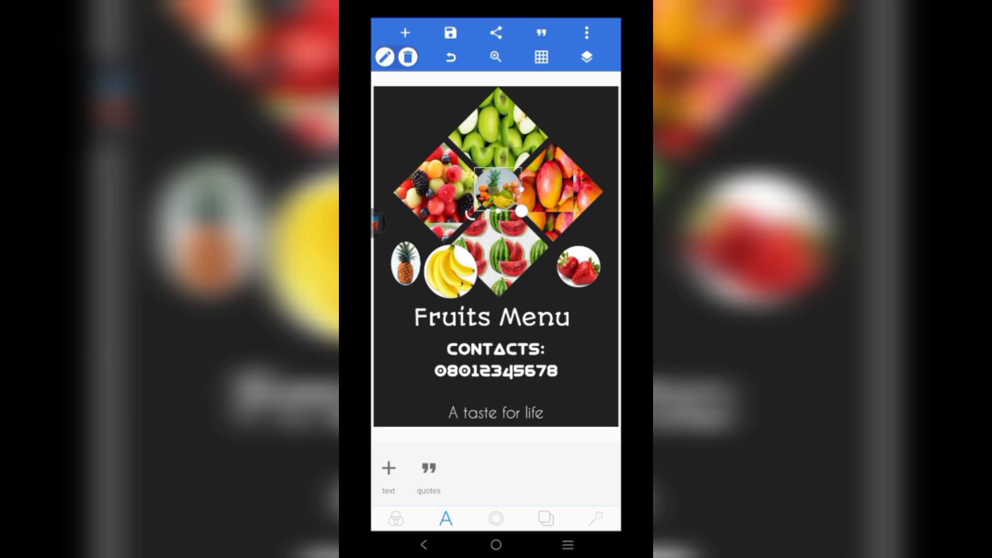
pyautogui.moveTo(496, 188); pyautogui.dragTo(402, 127)
pyautogui.moveTo(579, 266)
pyautogui.mouseDown()
pyautogui.moveTo(502, 191)
pyautogui.moveTo(580, 275)
pyautogui.mouseUp()
pyautogui.moveTo(450, 271); pyautogui.dragTo(496, 189)
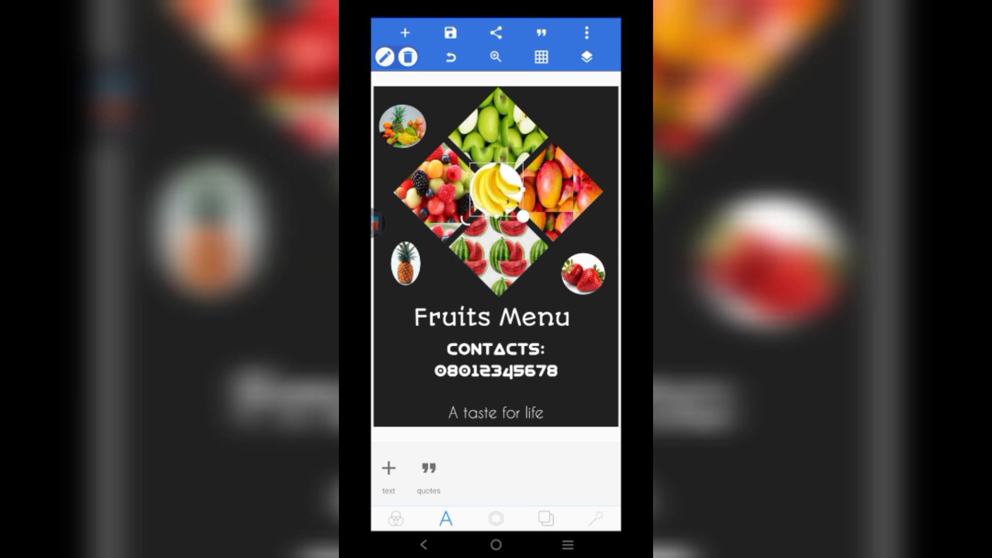
# - Centre the banana circle horizontally on the poster
pyautogui.click(546, 518)
pyautogui.click(496, 518)
pyautogui.hscroll(3, 496, 474)
pyautogui.click(581, 469)
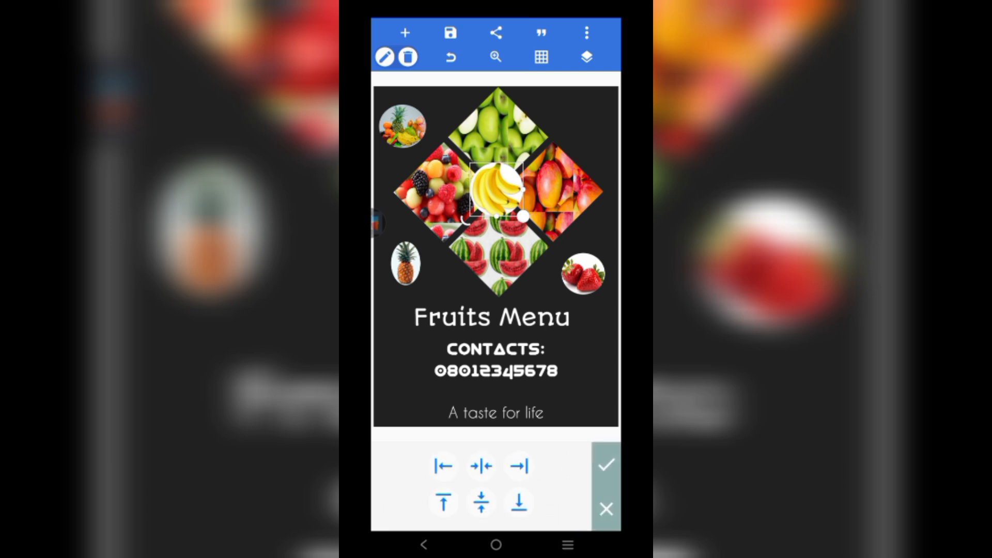
pyautogui.click(480, 465)
pyautogui.click(606, 464)
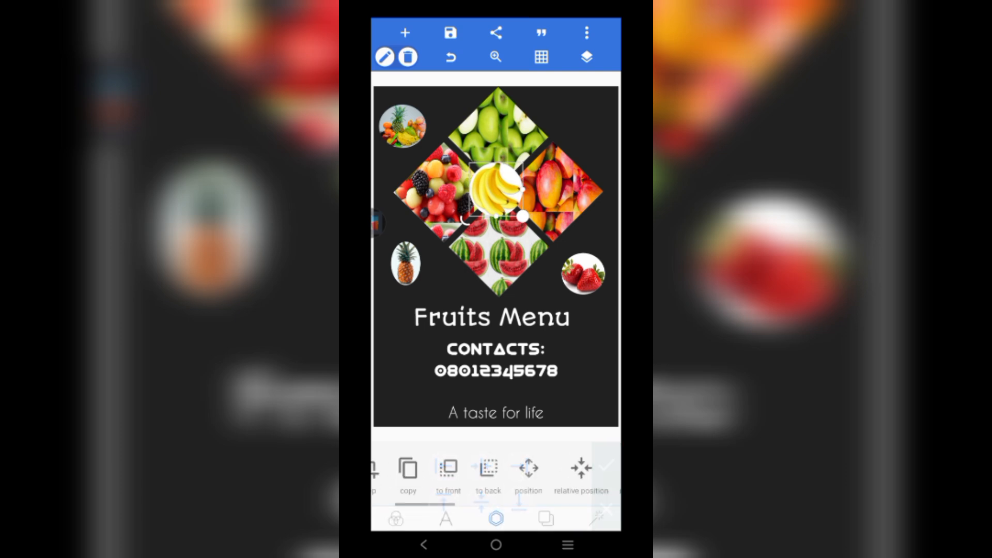
# - Nudge the fruit-basket circle right, the pineapple up, and the strawberry circle up-left
pyautogui.moveTo(402, 126); pyautogui.dragTo(412, 126)
pyautogui.click(405, 264)
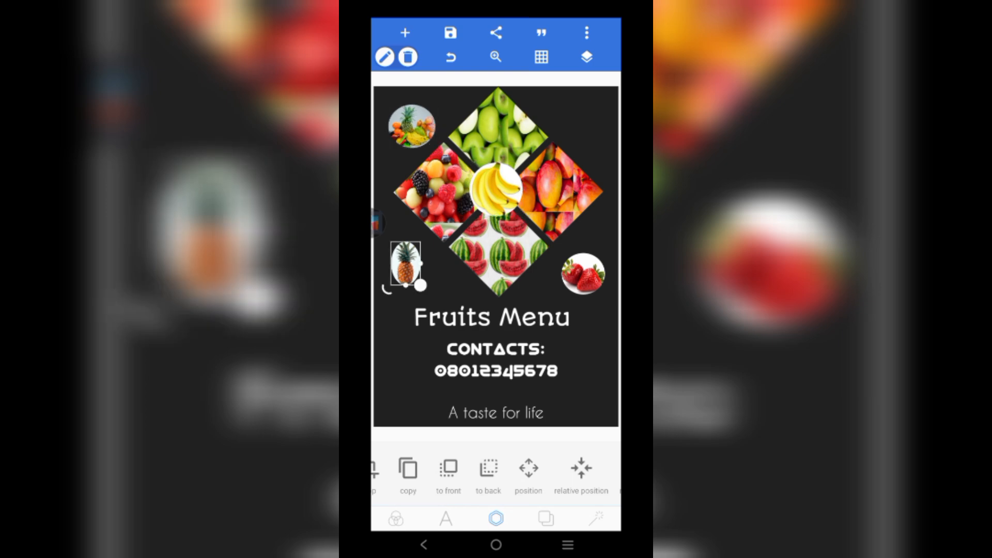
pyautogui.moveTo(406, 264); pyautogui.dragTo(405, 259)
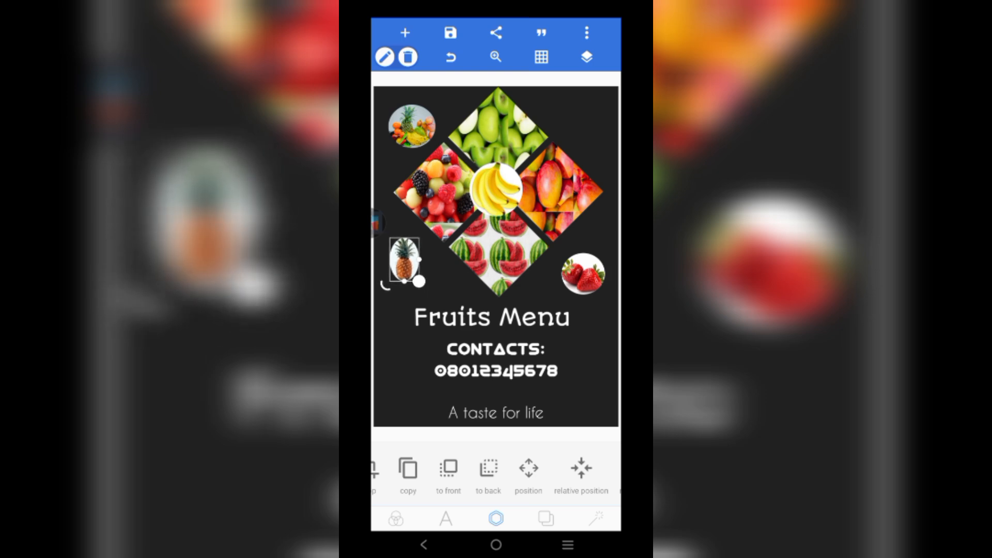
pyautogui.click(589, 243)
pyautogui.click(583, 274)
pyautogui.moveTo(583, 273); pyautogui.dragTo(580, 267)
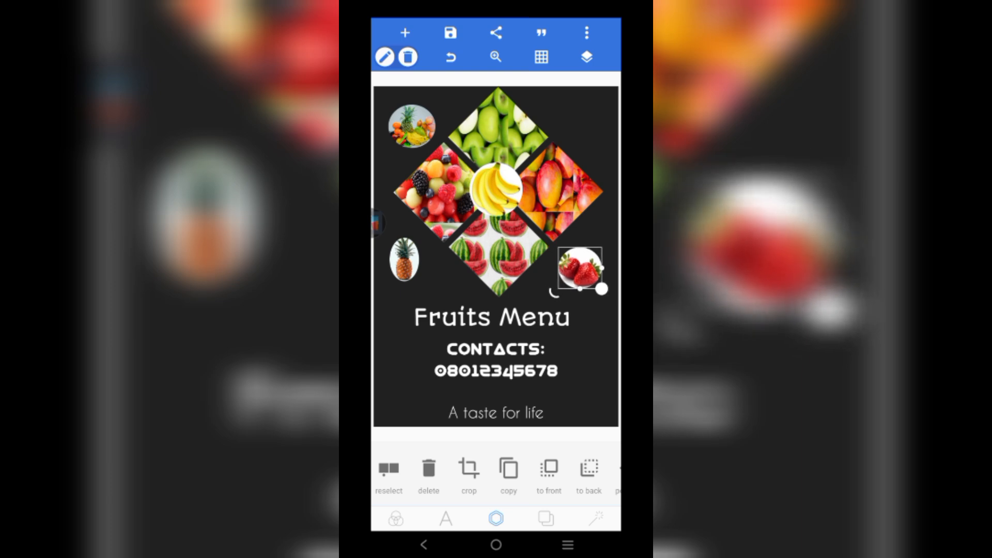
pyautogui.click(583, 341)
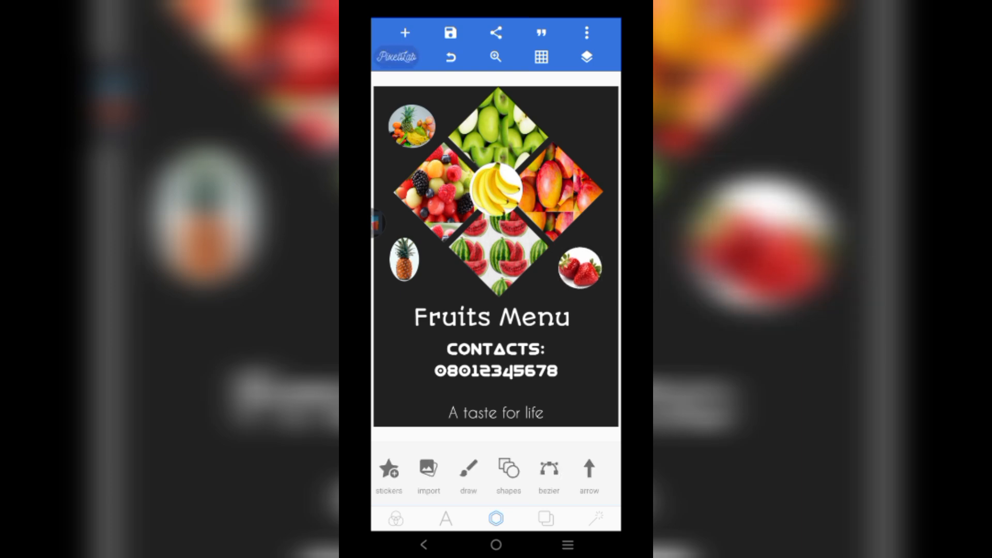
# - Add the phone icon from the gallery and shrink it to a small size
pyautogui.click(405, 32)
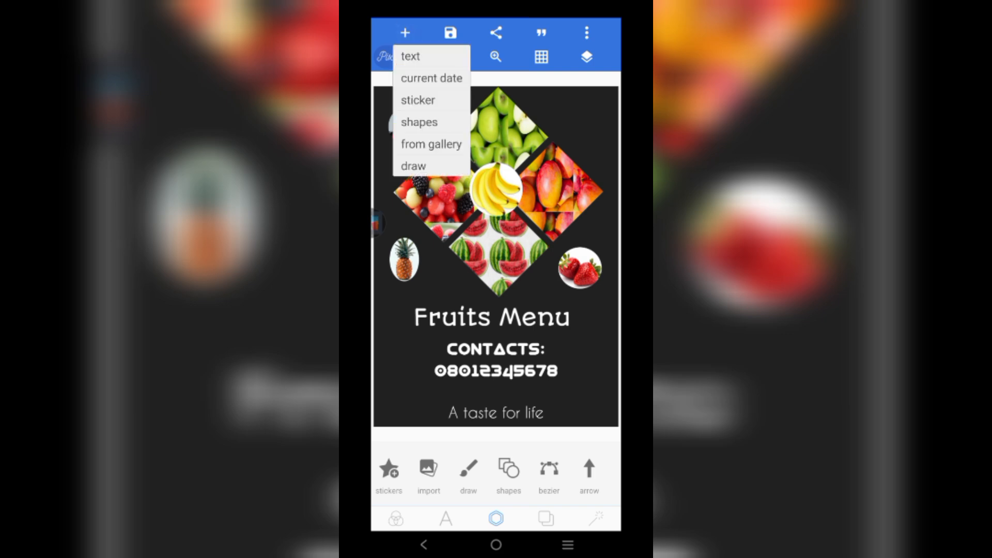
pyautogui.click(431, 145)
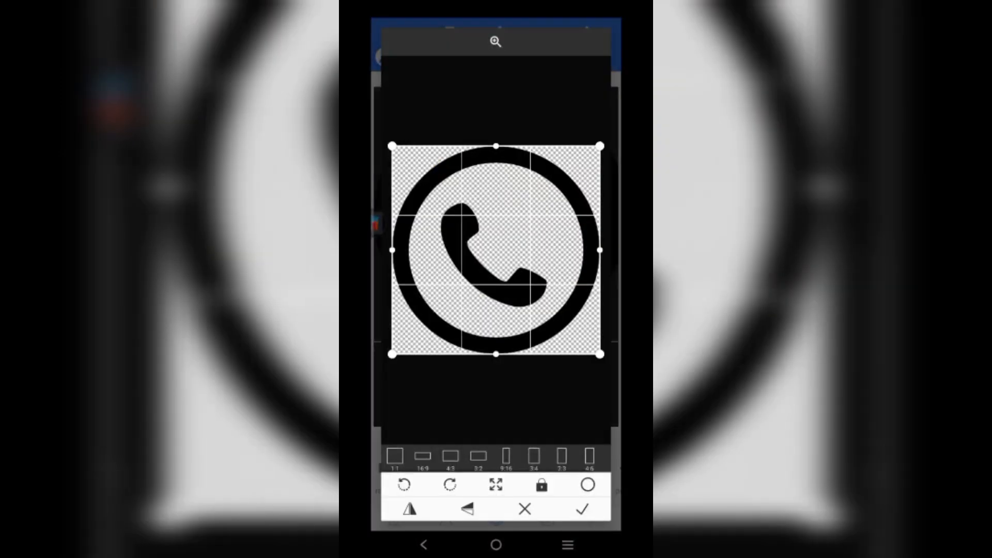
pyautogui.click(582, 509)
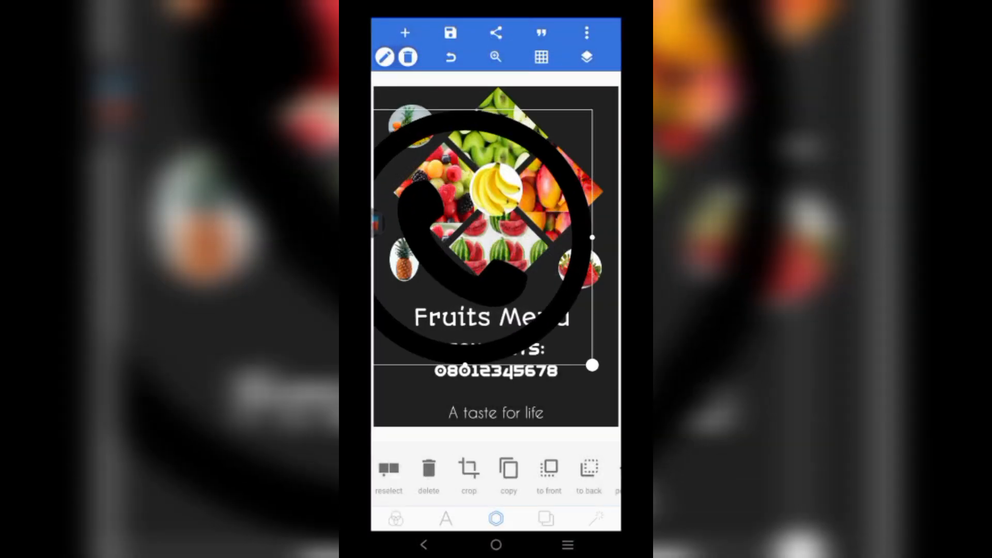
pyautogui.moveTo(591, 361); pyautogui.dragTo(469, 240)
pyautogui.moveTo(403, 175); pyautogui.dragTo(516, 310)
pyautogui.moveTo(579, 373); pyautogui.dragTo(496, 292)
pyautogui.moveTo(568, 470); pyautogui.dragTo(429, 470)
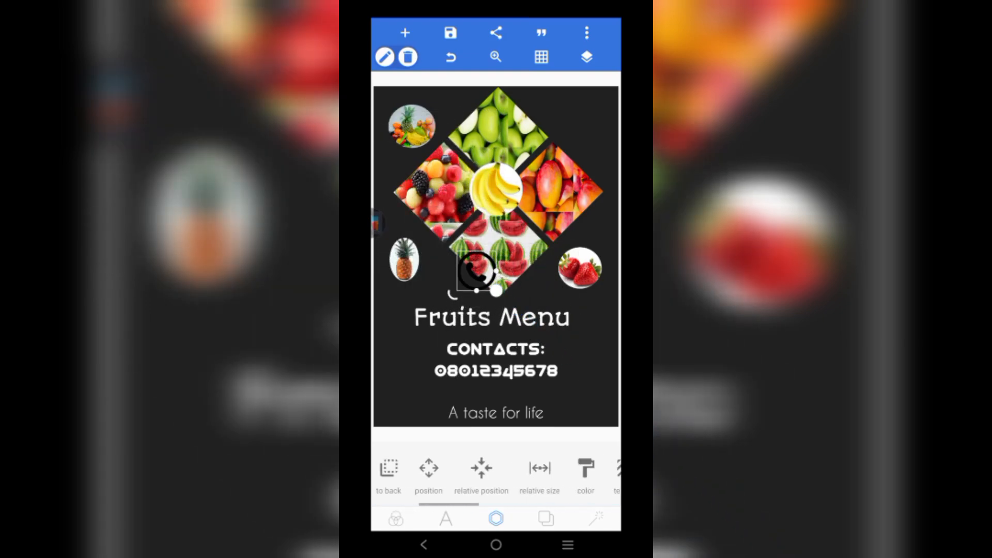
# - Recolour the phone icon white, then undo an accidental stretch
pyautogui.click(536, 468)
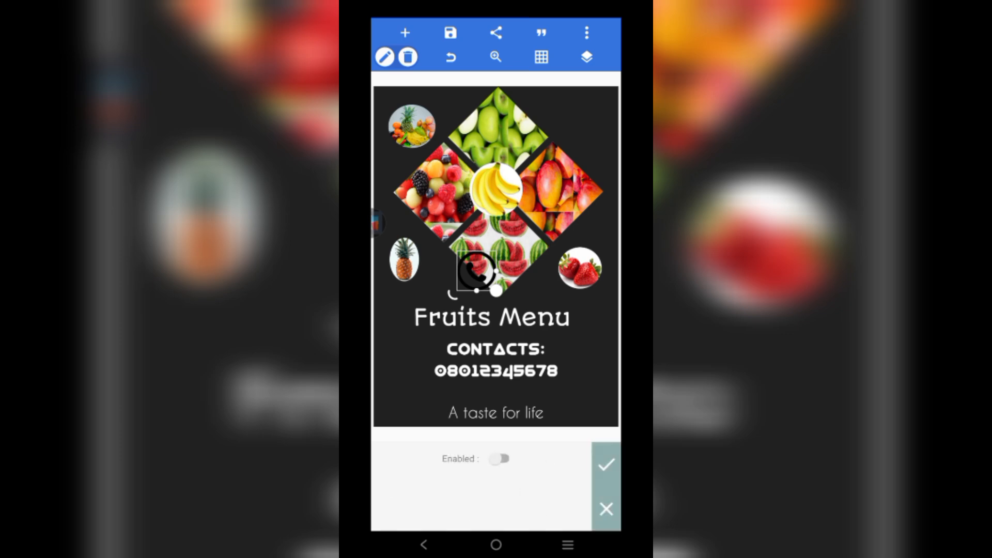
pyautogui.click(499, 458)
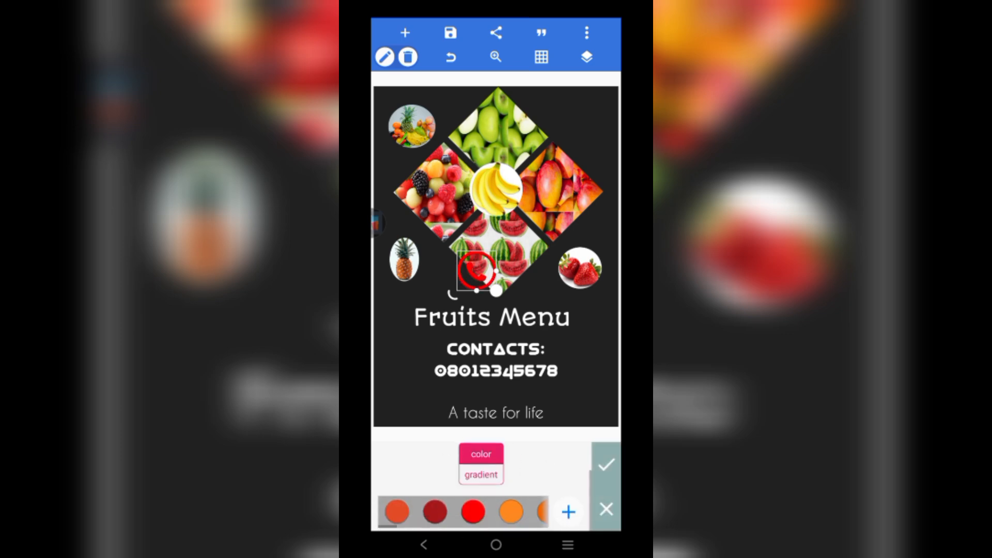
pyautogui.click(517, 512)
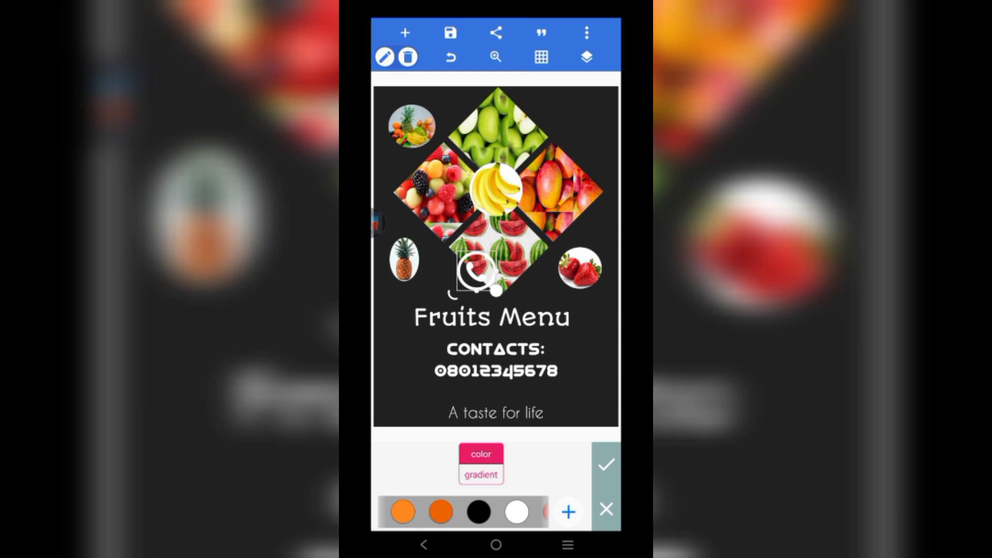
pyautogui.moveTo(496, 291); pyautogui.dragTo(480, 323)
pyautogui.click(451, 58)
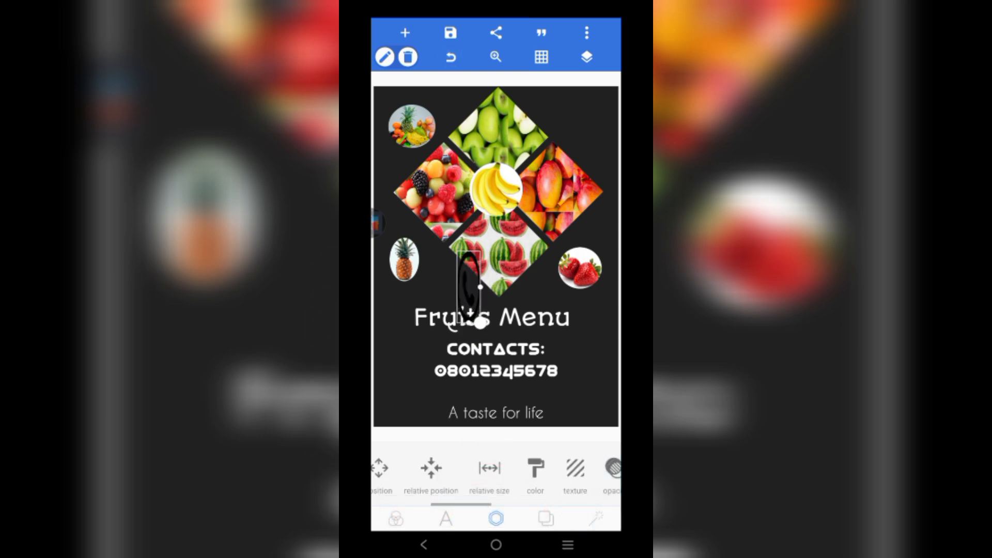
pyautogui.click(450, 57)
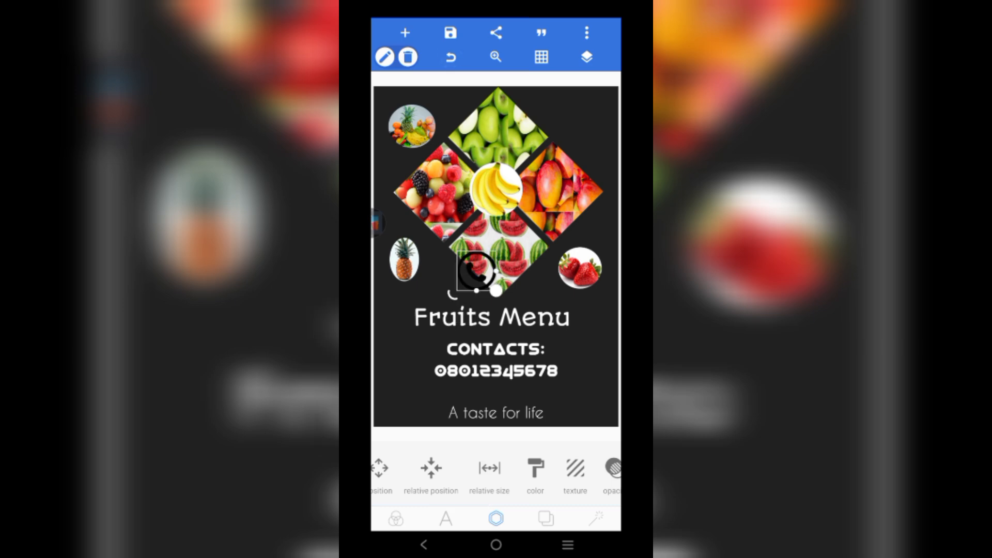
# - Reapply white to the phone icon and place it just left of the phone number
pyautogui.click(535, 471)
pyautogui.click(500, 458)
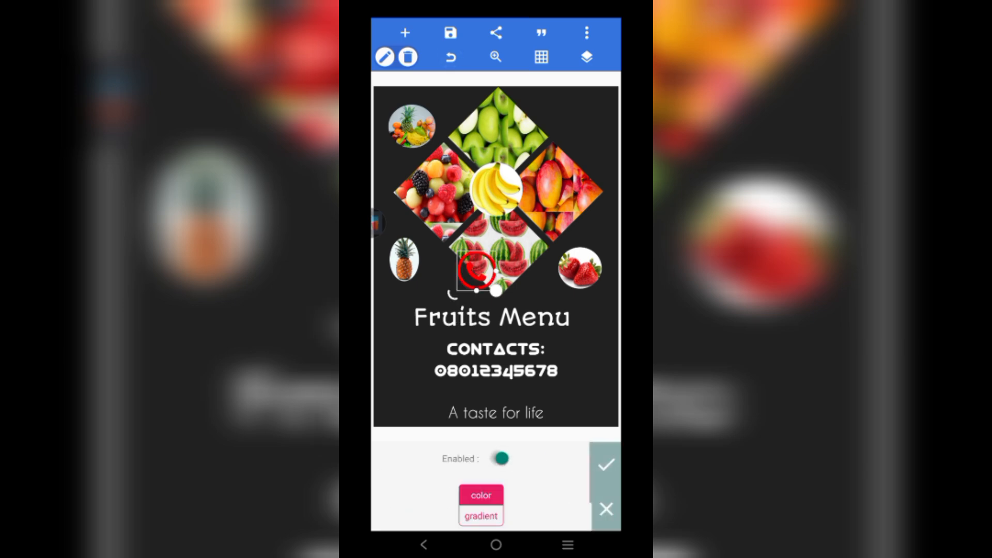
pyautogui.moveTo(511, 512); pyautogui.dragTo(392, 512)
pyautogui.click(506, 511)
pyautogui.moveTo(476, 270); pyautogui.dragTo(419, 369)
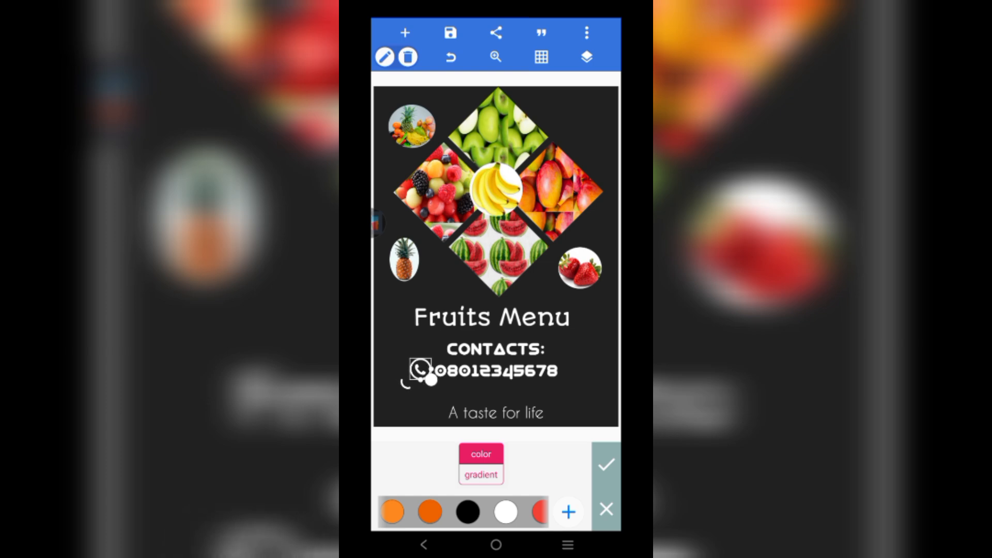
pyautogui.click(583, 341)
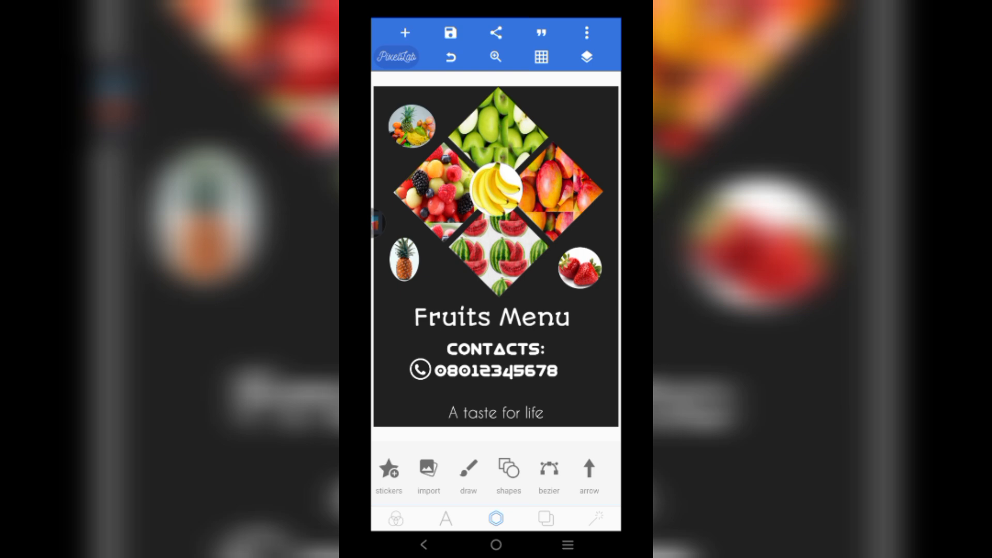
# - Move the phone number and phone icon slightly right so they sit together under CONTACTS:
pyautogui.click(586, 57)
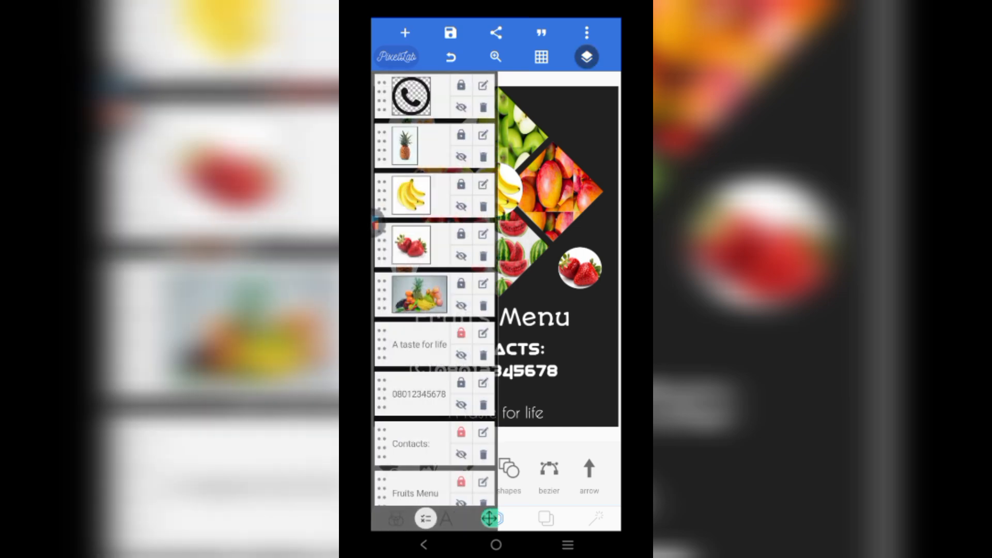
pyautogui.click(586, 57)
pyautogui.click(496, 370)
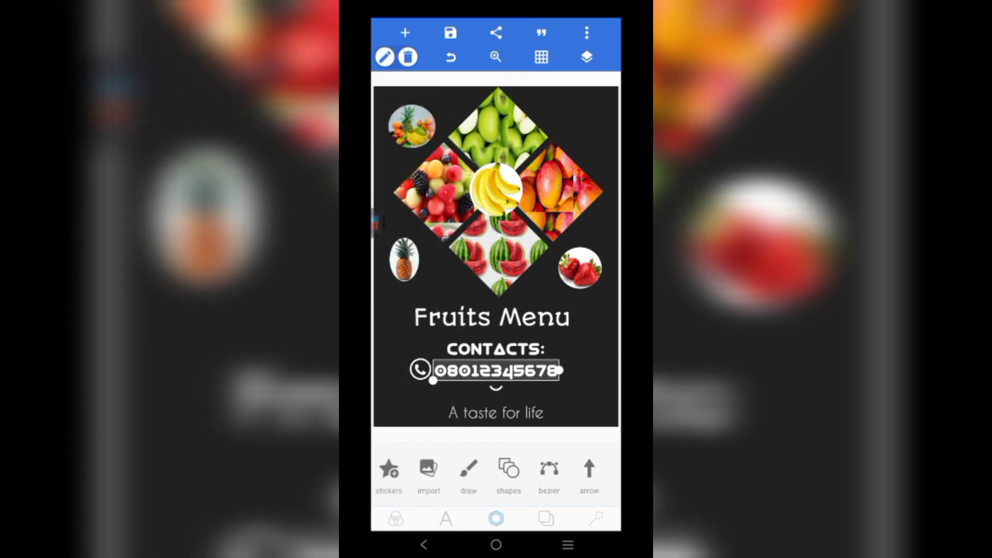
pyautogui.moveTo(496, 369); pyautogui.dragTo(508, 370)
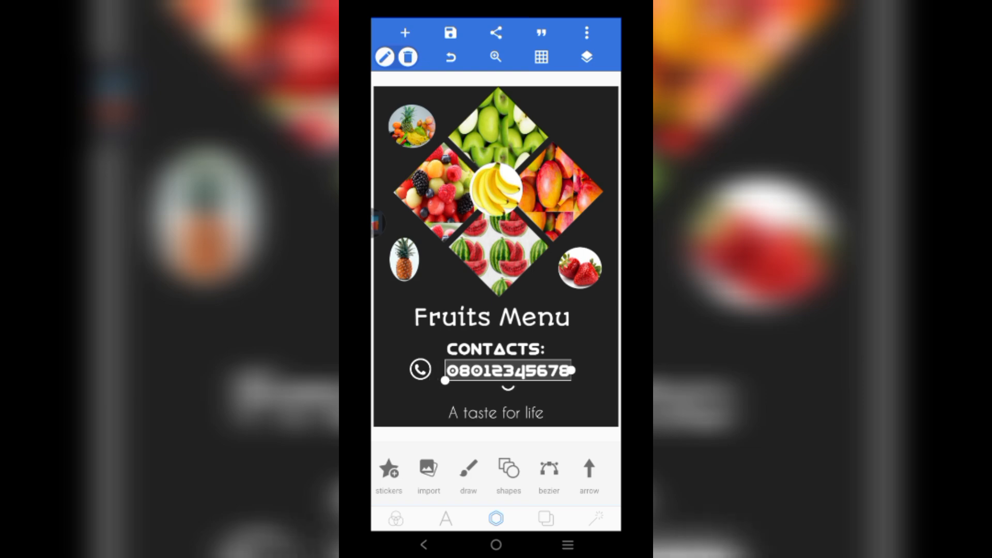
pyautogui.click(419, 369)
pyautogui.moveTo(420, 369); pyautogui.dragTo(433, 371)
pyautogui.click(496, 392)
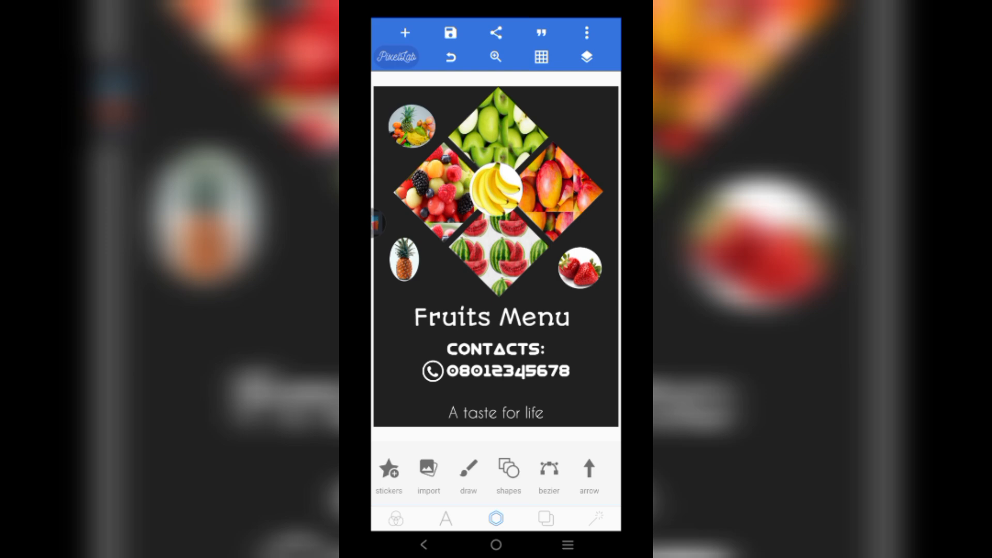
# - Duplicate the banana circle into the poster's bottom-left corner
pyautogui.click(580, 268)
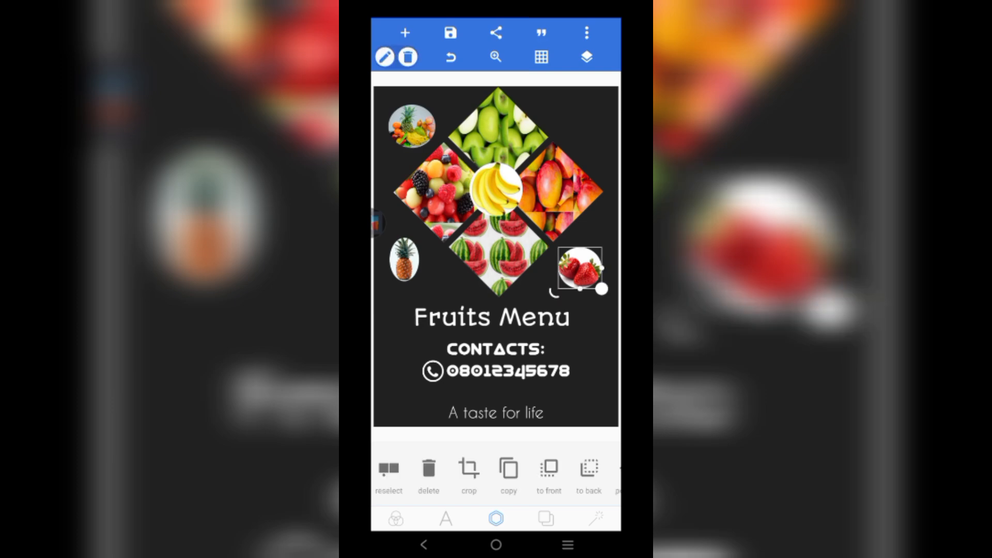
pyautogui.click(594, 341)
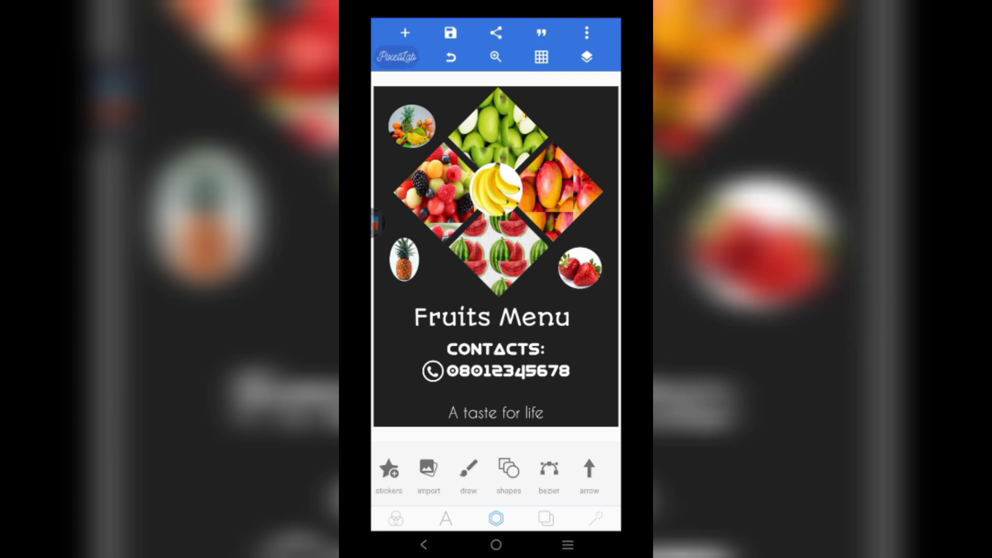
pyautogui.click(496, 189)
pyautogui.click(508, 470)
pyautogui.moveTo(405, 111); pyautogui.dragTo(399, 400)
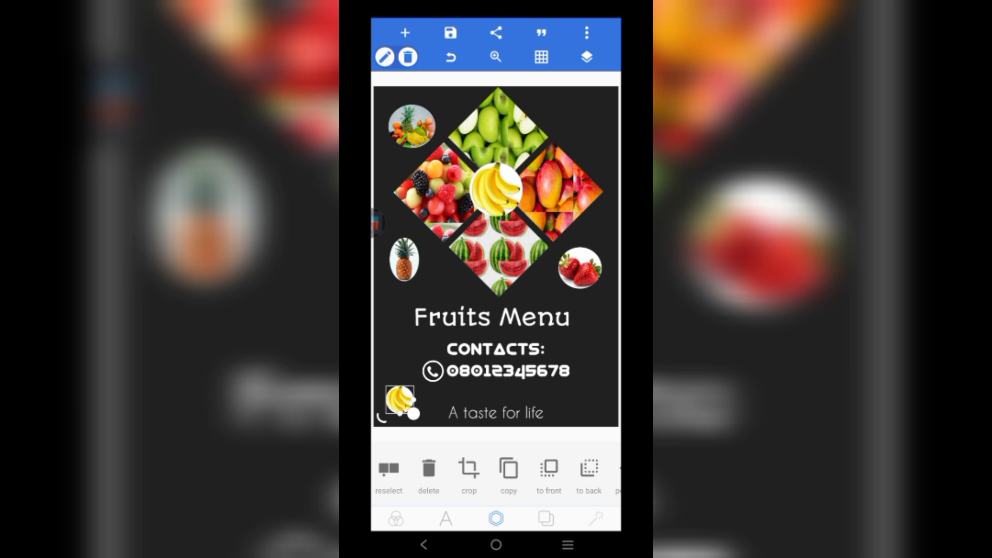
pyautogui.click(495, 435)
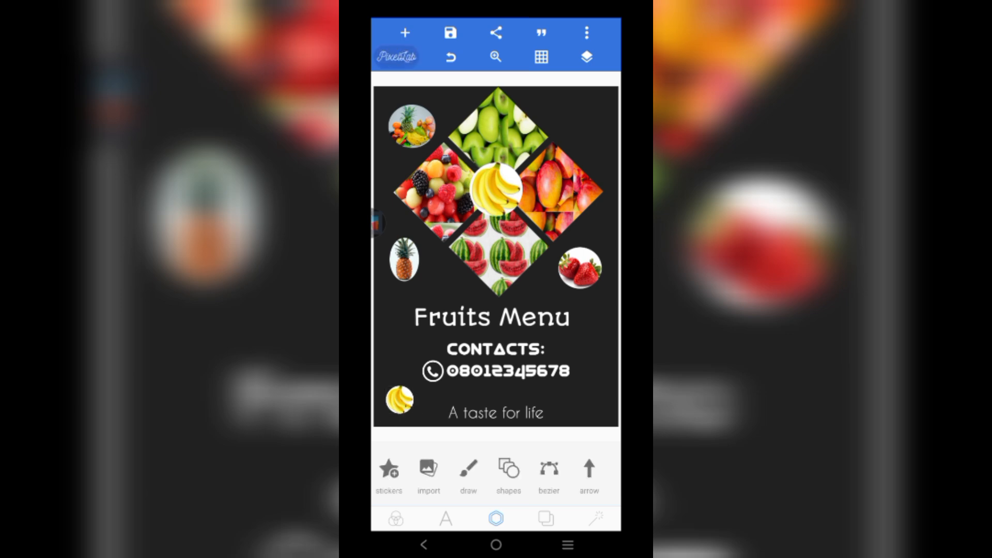
# - Duplicate the top-left mixed-fruit circle into the bottom-right corner
pyautogui.click(412, 126)
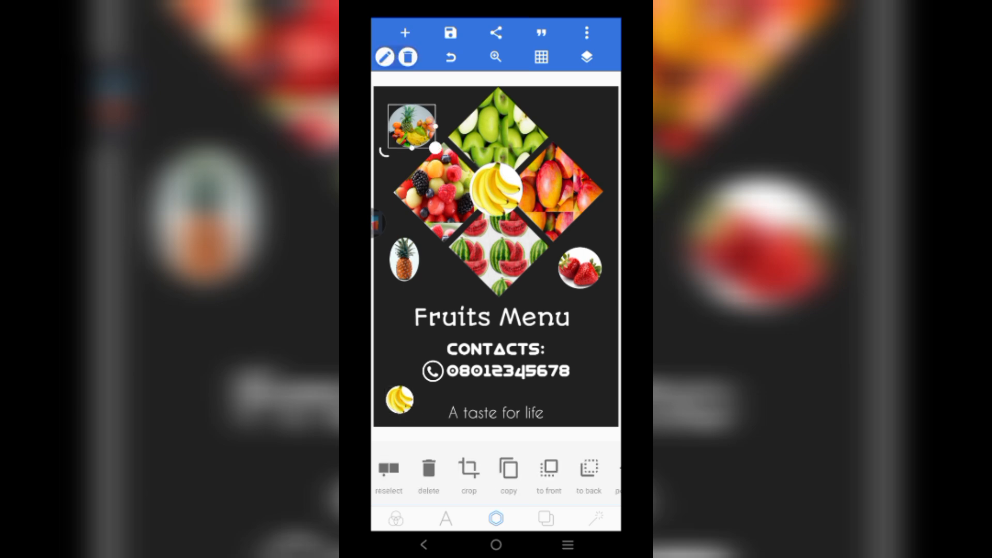
pyautogui.click(508, 472)
pyautogui.moveTo(397, 107); pyautogui.dragTo(582, 404)
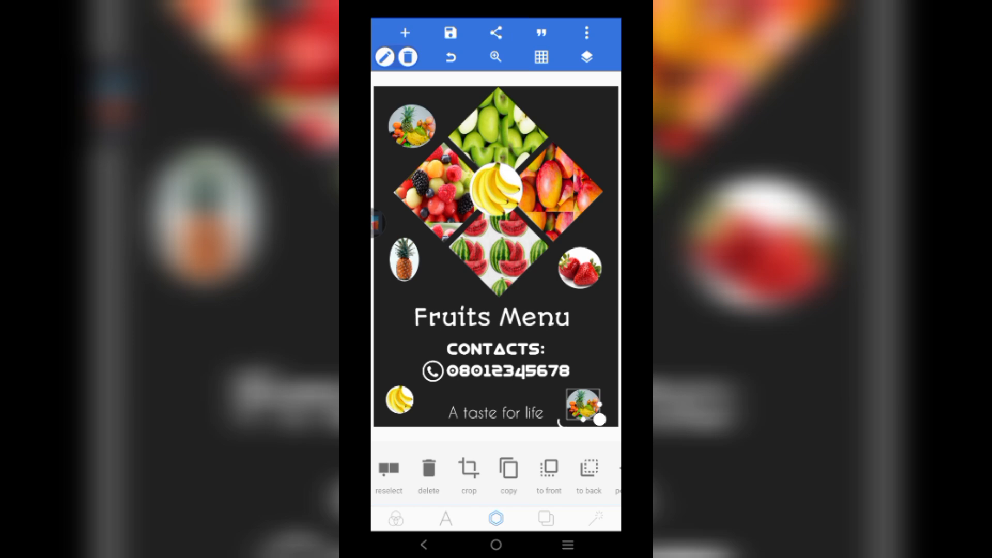
pyautogui.click(589, 330)
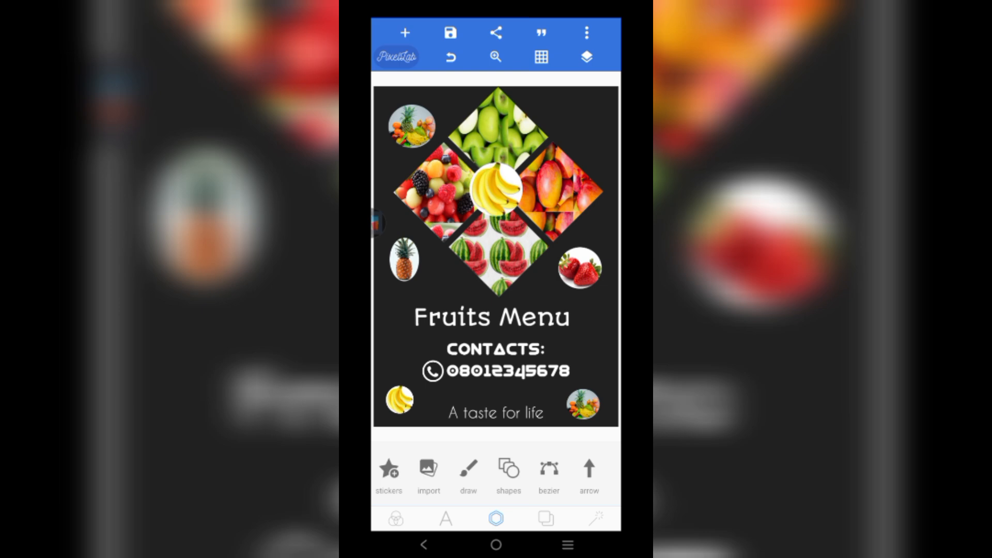
pyautogui.click(445, 518)
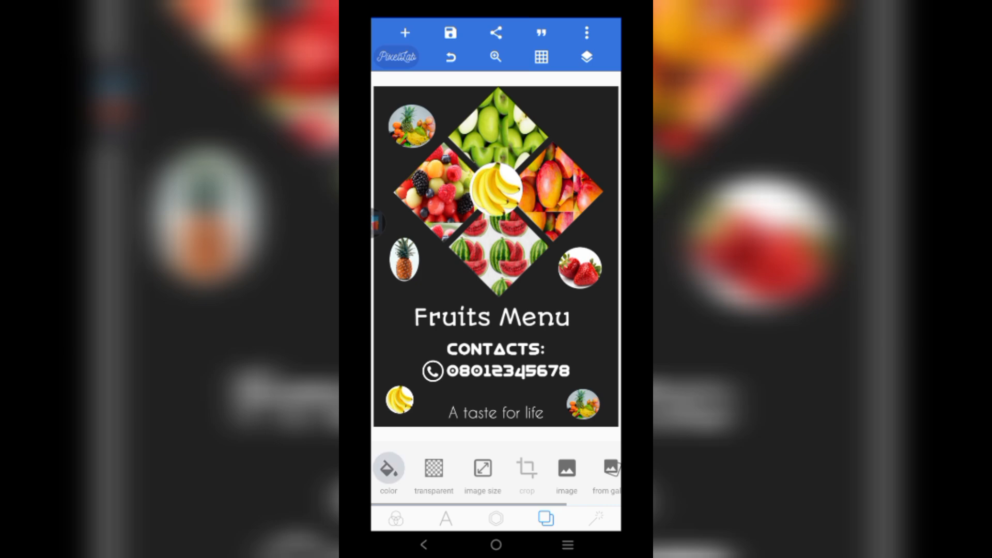
# - Try orange, red, orange-red, pink, light pink and purple swatches as the poster background
pyautogui.click(389, 475)
pyautogui.click(511, 522)
pyautogui.moveTo(516, 522); pyautogui.dragTo(426, 522)
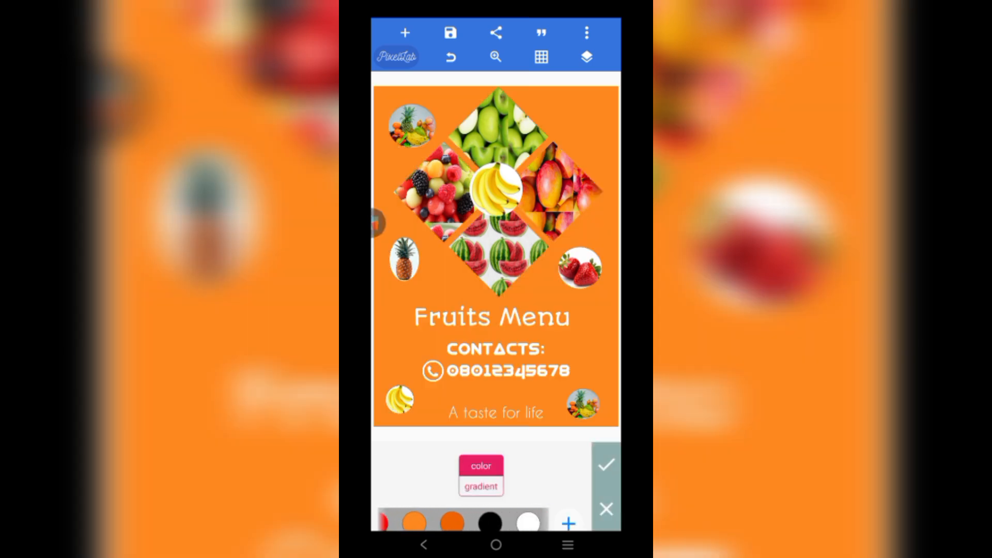
pyautogui.moveTo(428, 523); pyautogui.dragTo(474, 522)
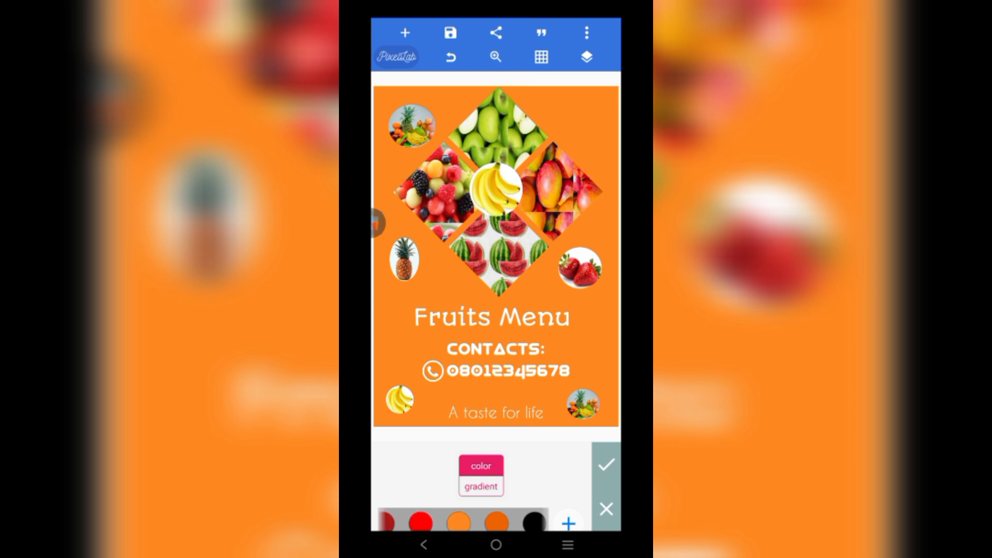
pyautogui.click(421, 522)
pyautogui.moveTo(392, 523); pyautogui.dragTo(444, 523)
pyautogui.click(397, 515)
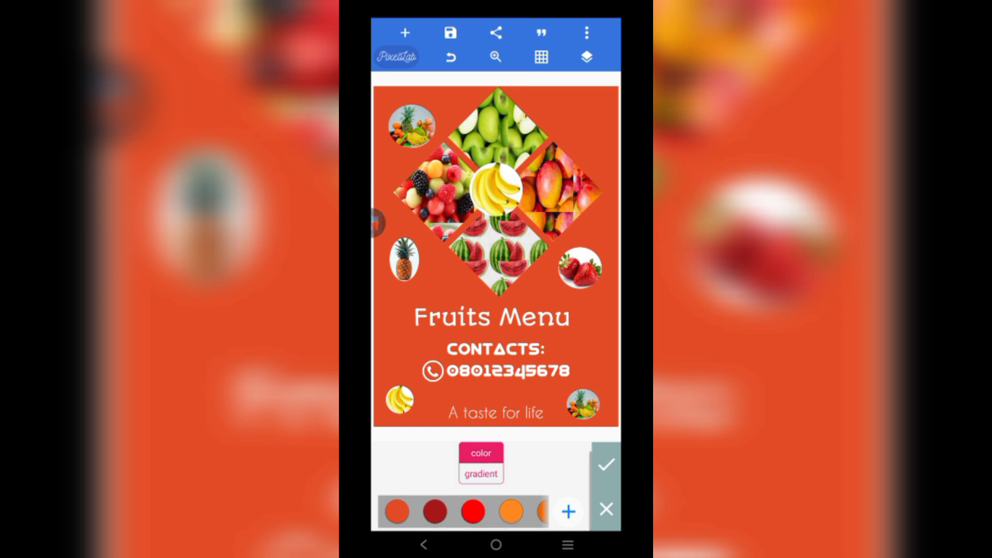
pyautogui.moveTo(516, 514); pyautogui.dragTo(449, 512)
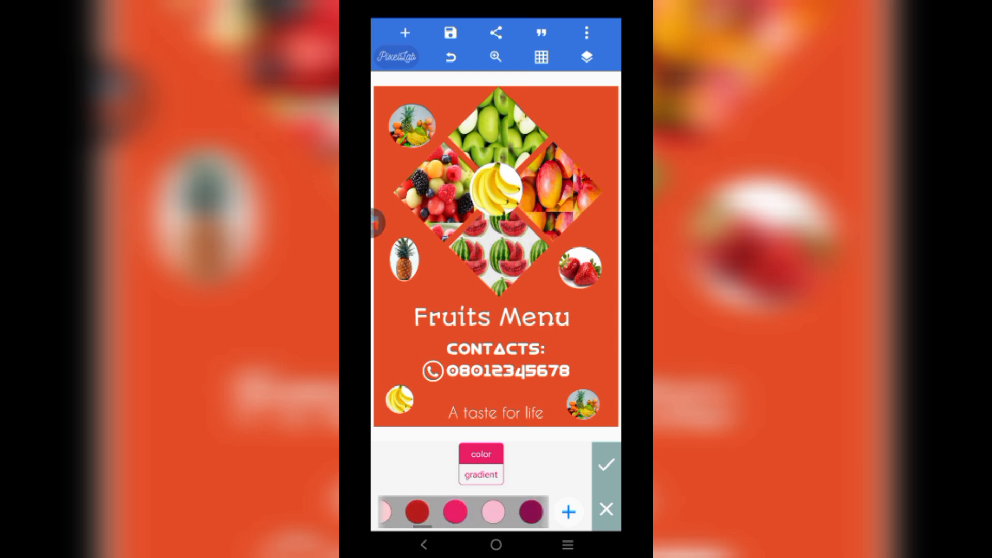
pyautogui.click(455, 511)
pyautogui.moveTo(516, 511); pyautogui.dragTo(478, 512)
pyautogui.click(439, 511)
pyautogui.click(477, 512)
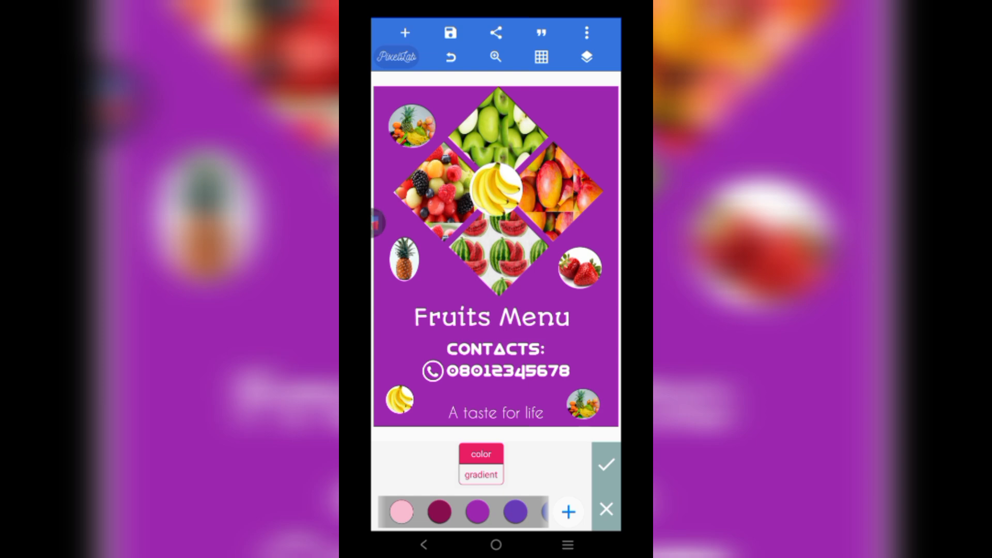
# - Try maroon, blue, indigo and dark blue backgrounds before picking a purple swatch
pyautogui.click(439, 511)
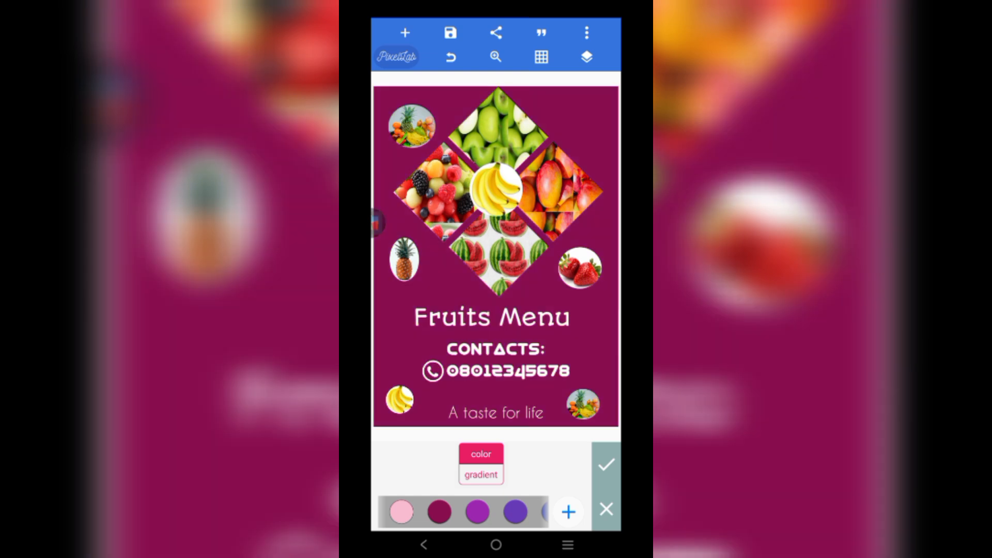
pyautogui.moveTo(517, 512); pyautogui.dragTo(416, 512)
pyautogui.click(490, 512)
pyautogui.click(451, 512)
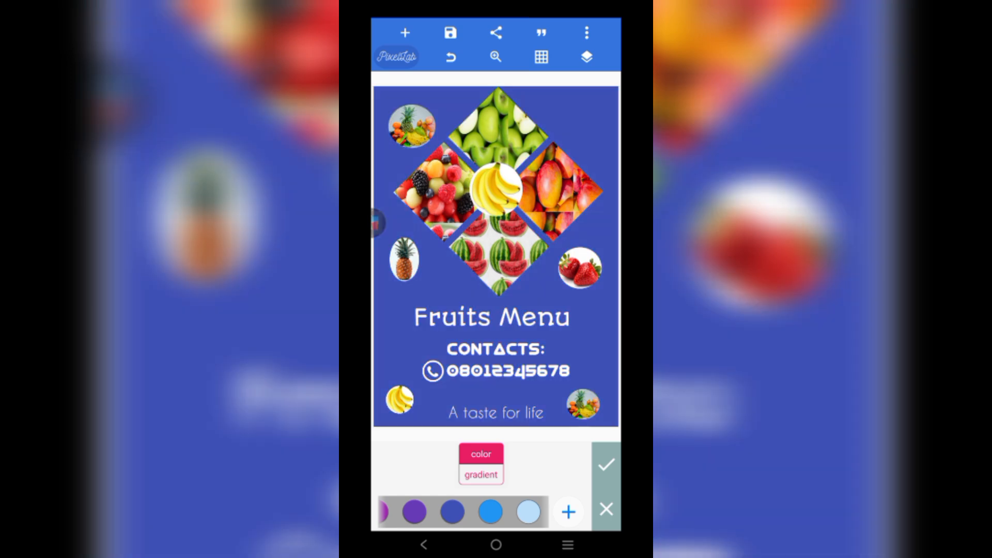
pyautogui.moveTo(516, 512); pyautogui.dragTo(447, 512)
pyautogui.click(496, 511)
pyautogui.moveTo(517, 511); pyautogui.dragTo(398, 512)
pyautogui.moveTo(481, 509); pyautogui.dragTo(480, 515)
pyautogui.moveTo(413, 518); pyautogui.dragTo(522, 518)
pyautogui.moveTo(413, 518); pyautogui.dragTo(468, 519)
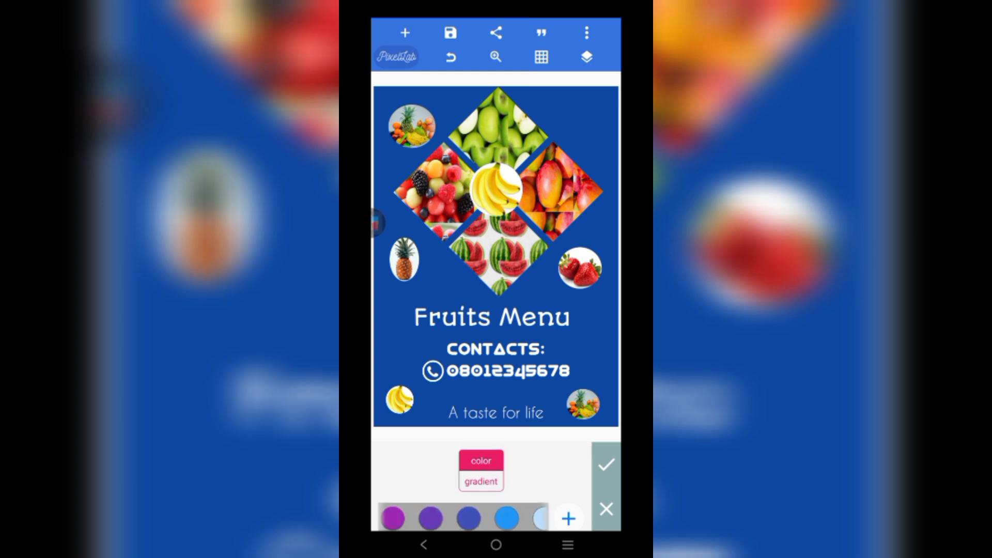
pyautogui.click(430, 518)
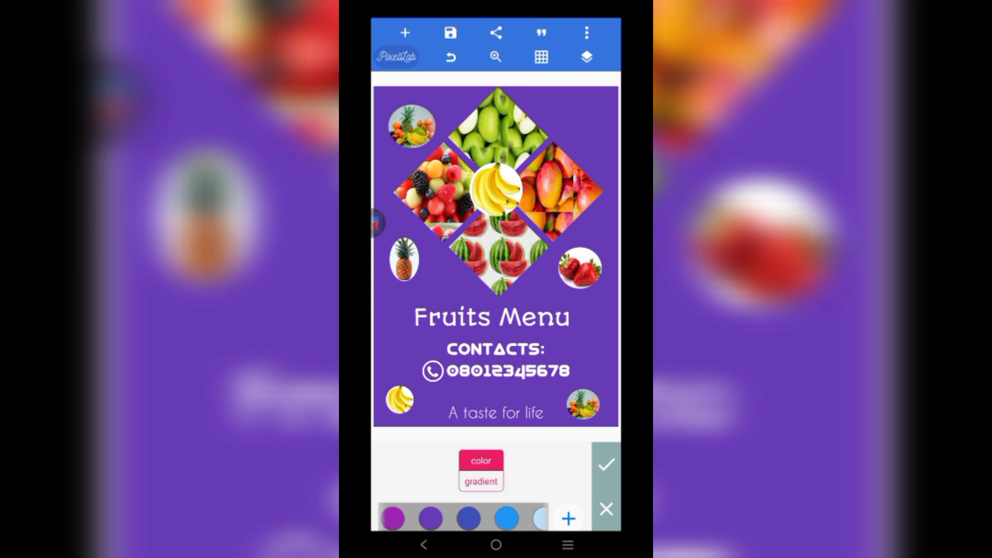
# - Darken the purple in the custom colour picker and apply the very dark purple background
pyautogui.click(568, 518)
pyautogui.moveTo(540, 360); pyautogui.dragTo(445, 360)
pyautogui.moveTo(600, 387)
pyautogui.mouseDown()
pyautogui.moveTo(465, 388)
pyautogui.moveTo(469, 360)
pyautogui.moveTo(557, 388)
pyautogui.moveTo(599, 388)
pyautogui.mouseUp()
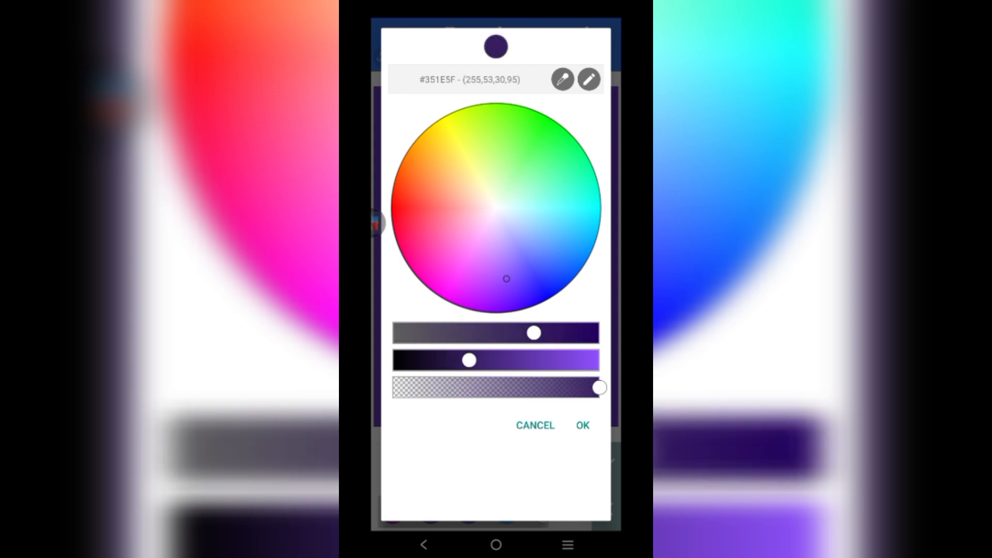
pyautogui.moveTo(469, 360); pyautogui.dragTo(456, 360)
pyautogui.click(582, 425)
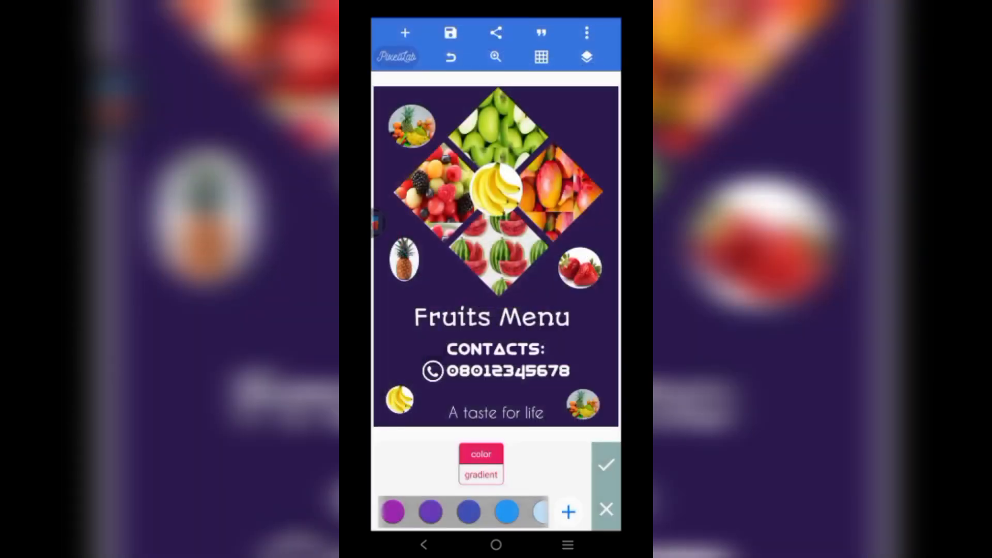
pyautogui.click(568, 511)
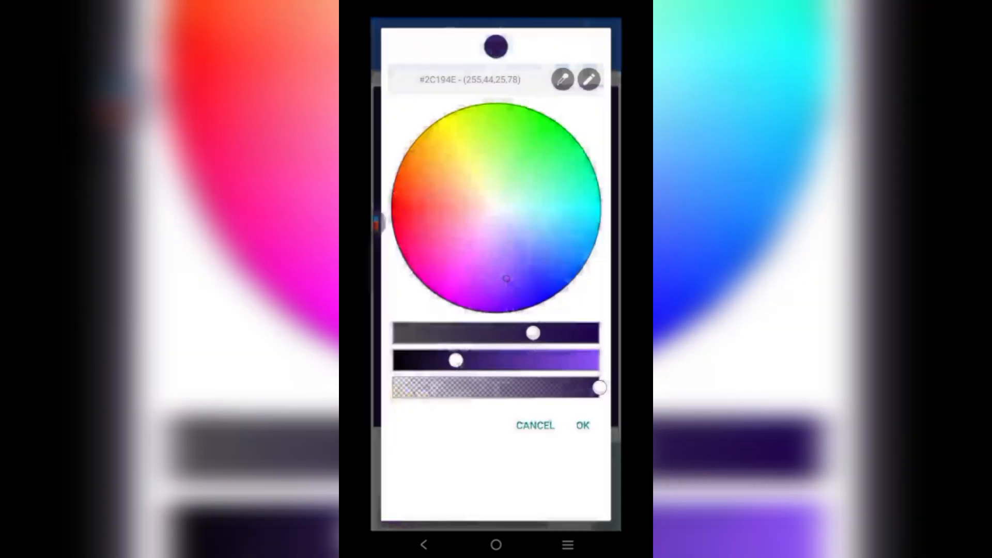
pyautogui.moveTo(455, 360); pyautogui.dragTo(434, 360)
pyautogui.click(582, 425)
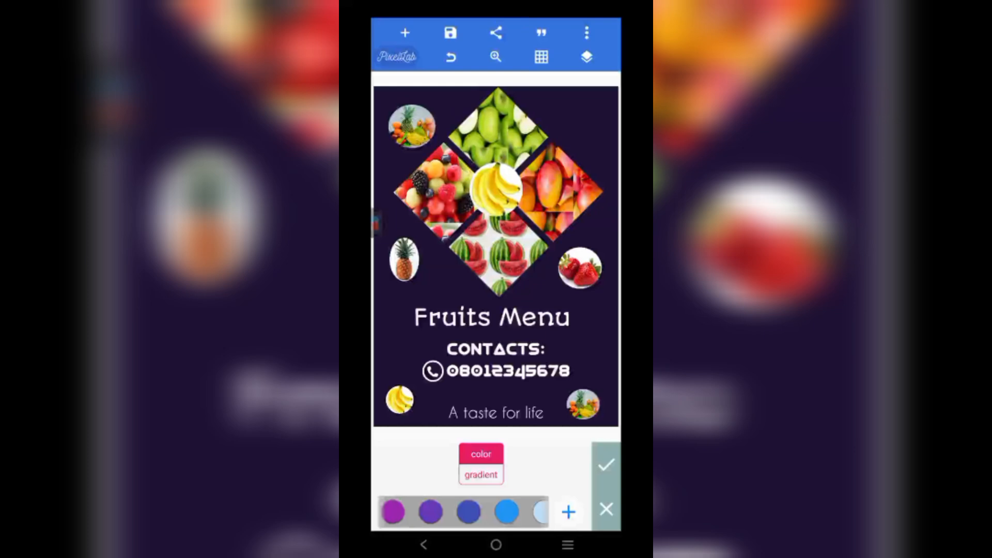
pyautogui.click(605, 464)
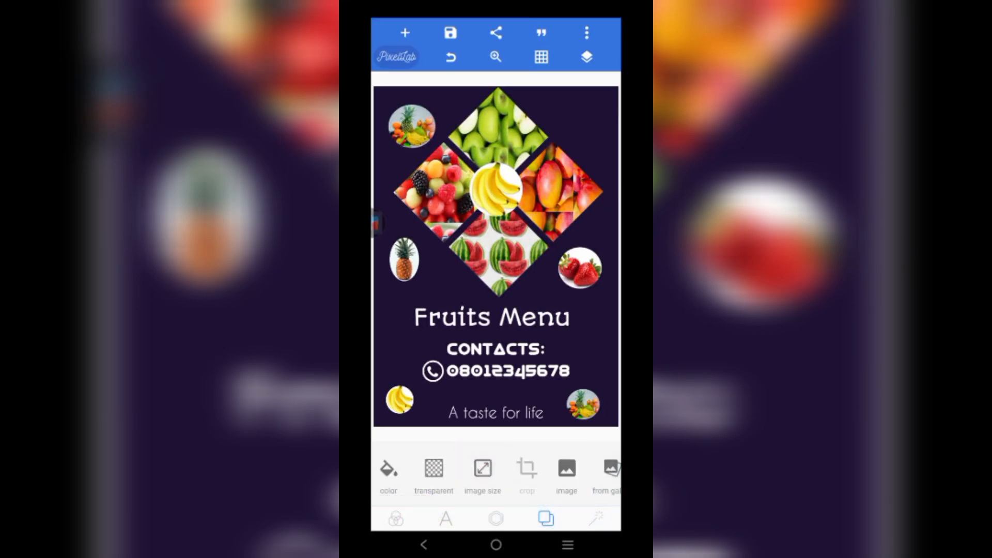
# - Add the green X logo from the gallery with a circle crop tightened around it
pyautogui.click(405, 32)
pyautogui.click(414, 142)
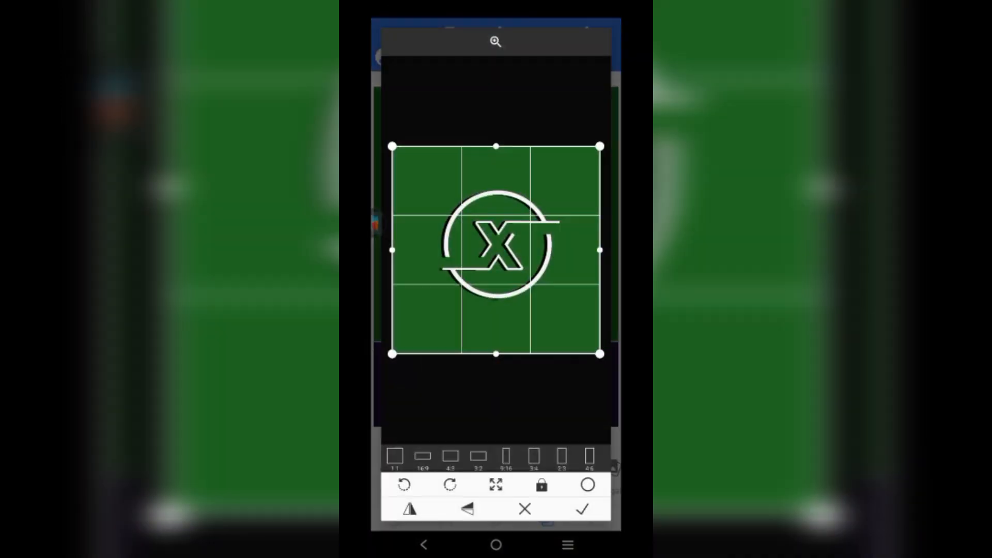
pyautogui.click(588, 485)
pyautogui.moveTo(599, 354); pyautogui.dragTo(518, 270)
pyautogui.moveTo(456, 208); pyautogui.dragTo(497, 243)
pyautogui.moveTo(560, 306); pyautogui.dragTo(554, 301)
pyautogui.moveTo(494, 241); pyautogui.dragTo(499, 241)
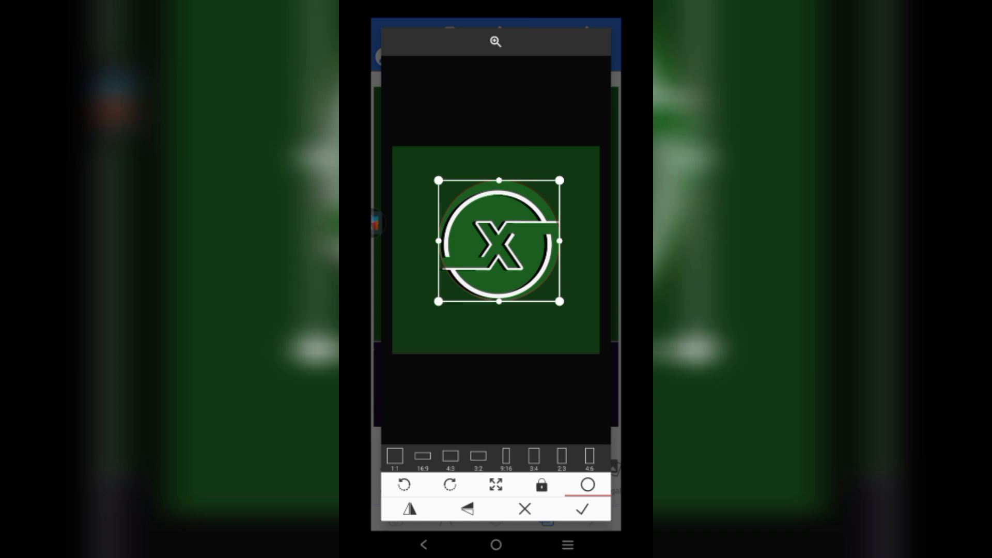
pyautogui.click(582, 508)
# - Nudge the logo up and browse the logo editing tools
pyautogui.moveTo(500, 222)
pyautogui.mouseDown()
pyautogui.moveTo(442, 219)
pyautogui.moveTo(505, 208)
pyautogui.mouseUp()
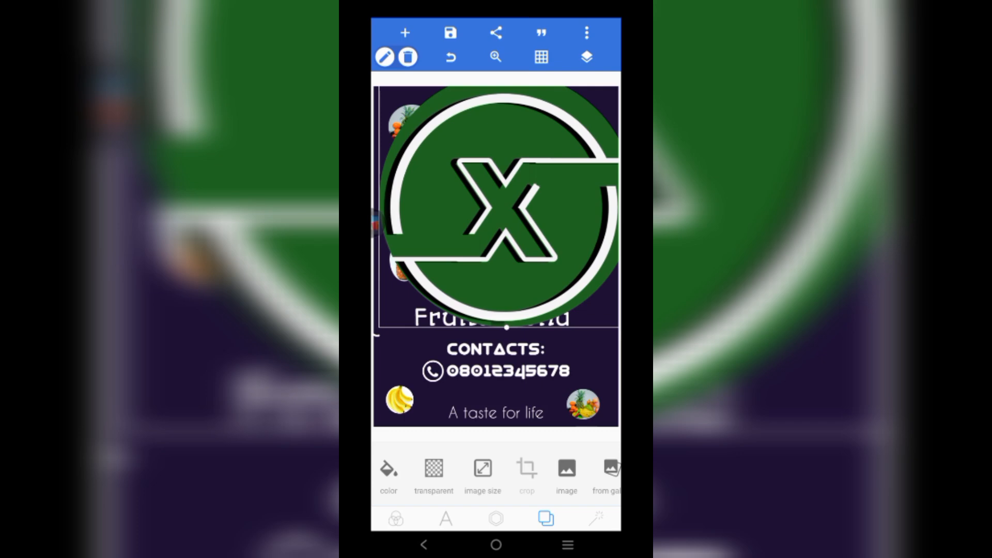
pyautogui.click(445, 518)
pyautogui.click(496, 518)
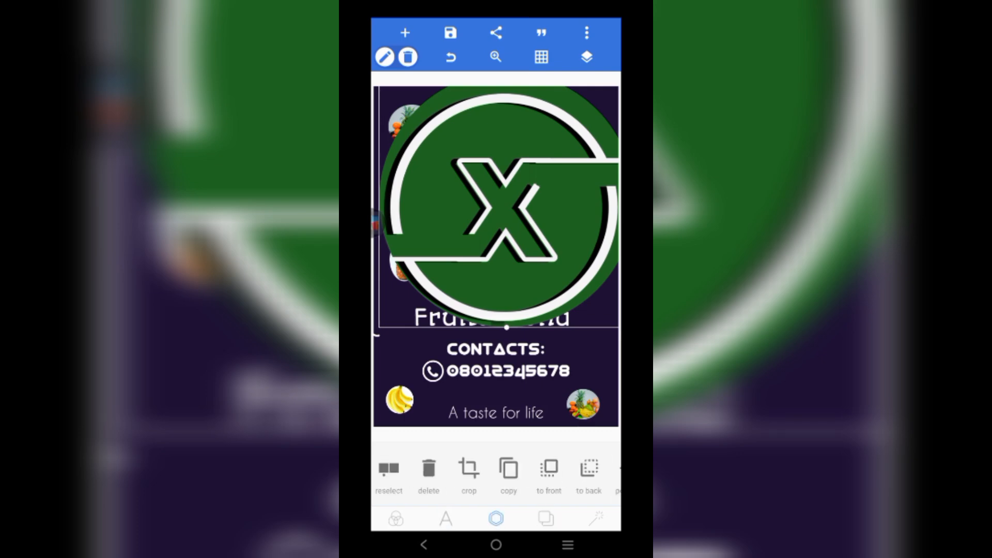
pyautogui.moveTo(589, 467); pyautogui.dragTo(399, 468)
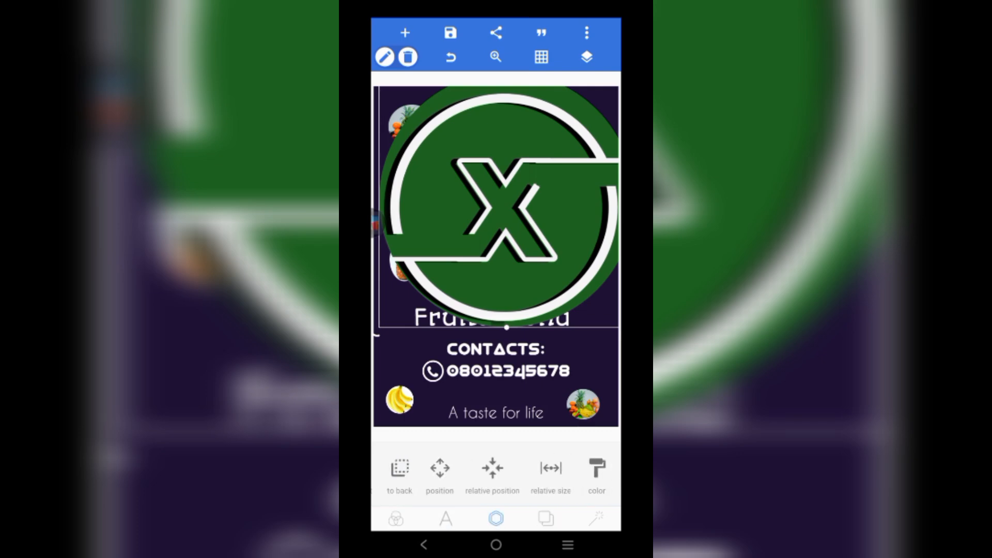
pyautogui.moveTo(569, 468); pyautogui.dragTo(413, 468)
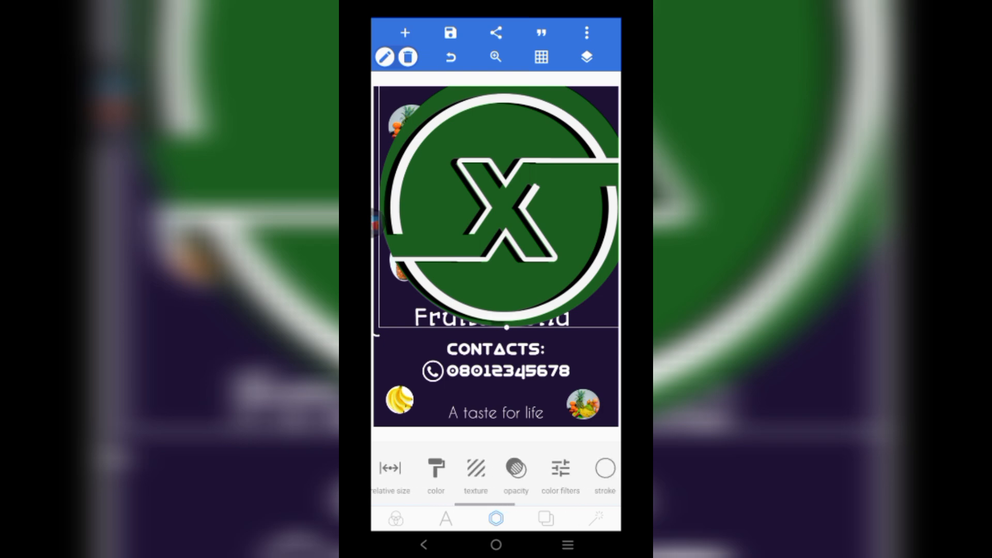
pyautogui.hscroll(-6, 496, 474)
pyautogui.moveTo(465, 467)
pyautogui.mouseDown()
pyautogui.moveTo(499, 467)
pyautogui.moveTo(457, 468)
pyautogui.mouseUp()
pyautogui.moveTo(609, 467); pyautogui.dragTo(374, 467)
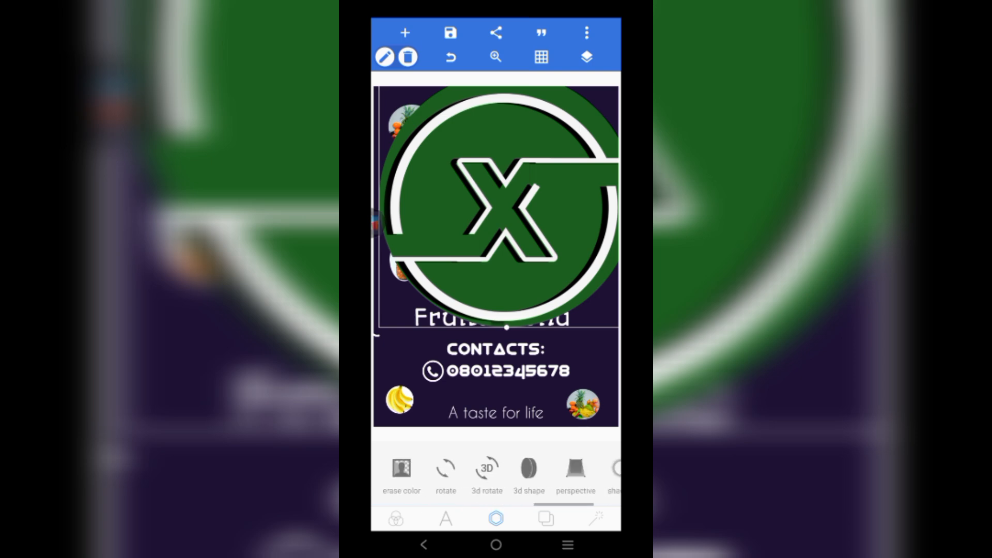
# - Check the poster's image dimensions without changes, then return to the logo tools
pyautogui.click(546, 518)
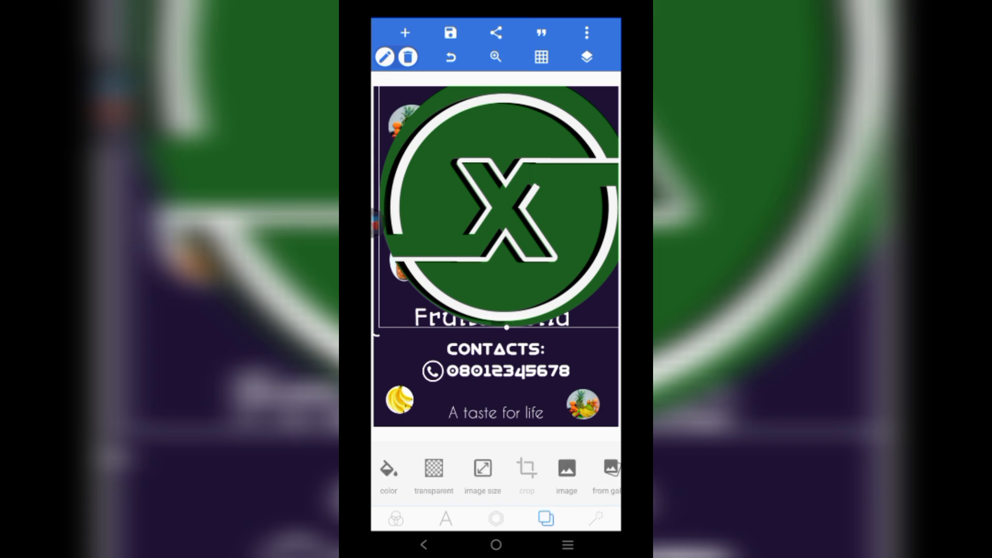
pyautogui.click(483, 474)
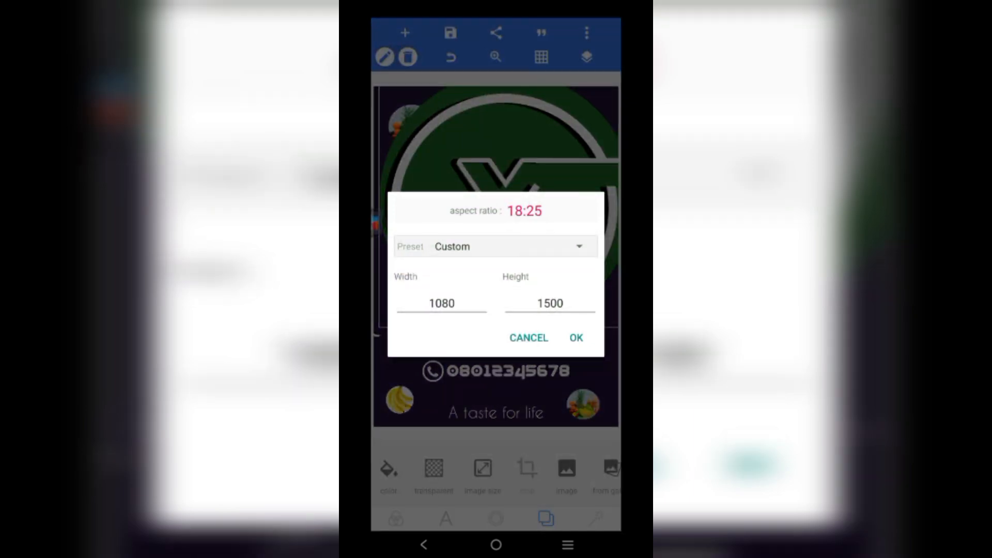
pyautogui.click(576, 338)
pyautogui.hscroll(2, 496, 475)
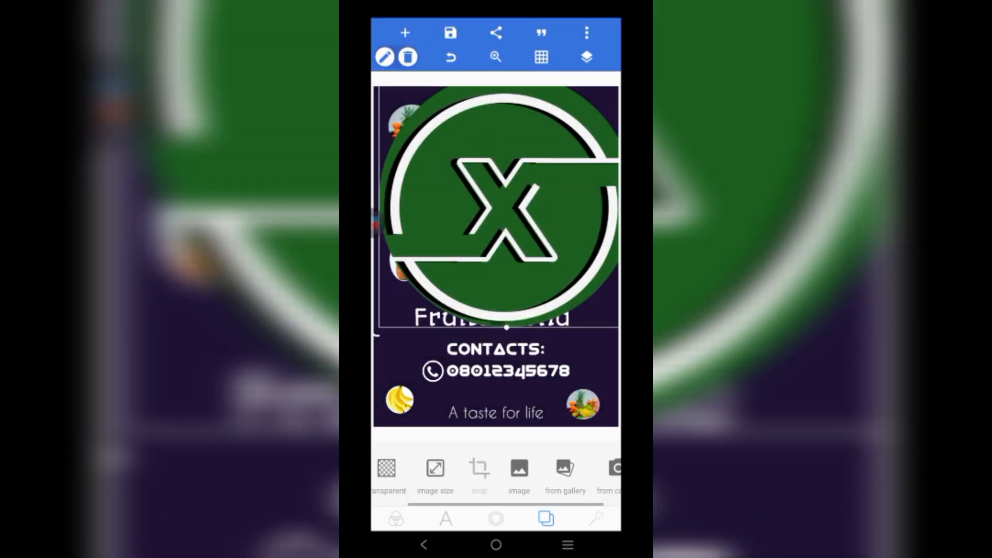
pyautogui.hscroll(-2, 496, 475)
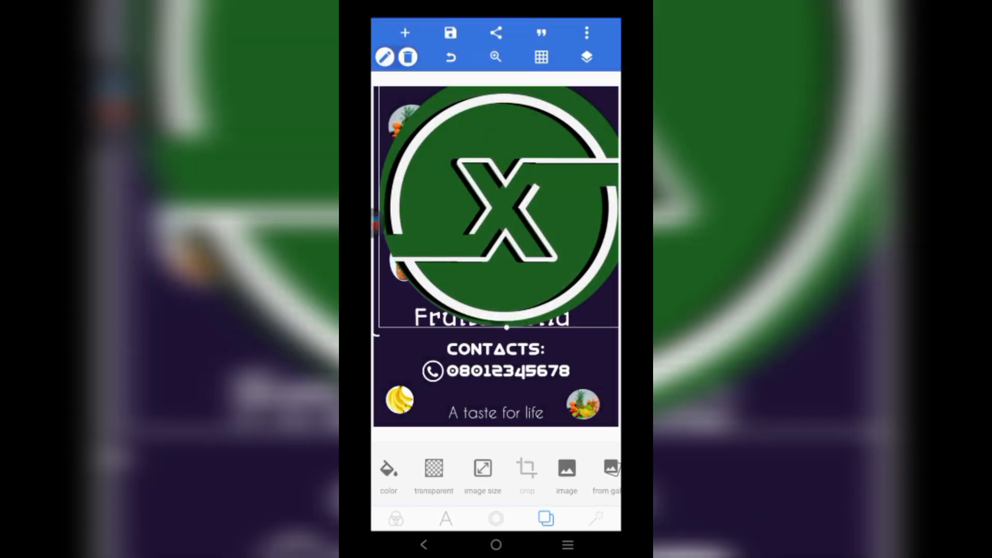
pyautogui.click(445, 518)
pyautogui.click(496, 518)
pyautogui.hscroll(1, 496, 473)
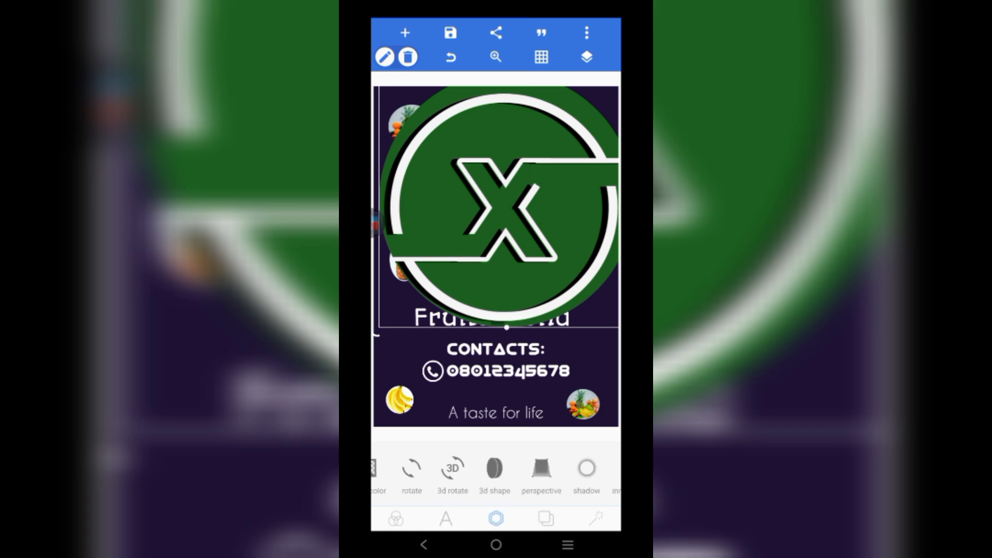
pyautogui.hscroll(-3, 496, 473)
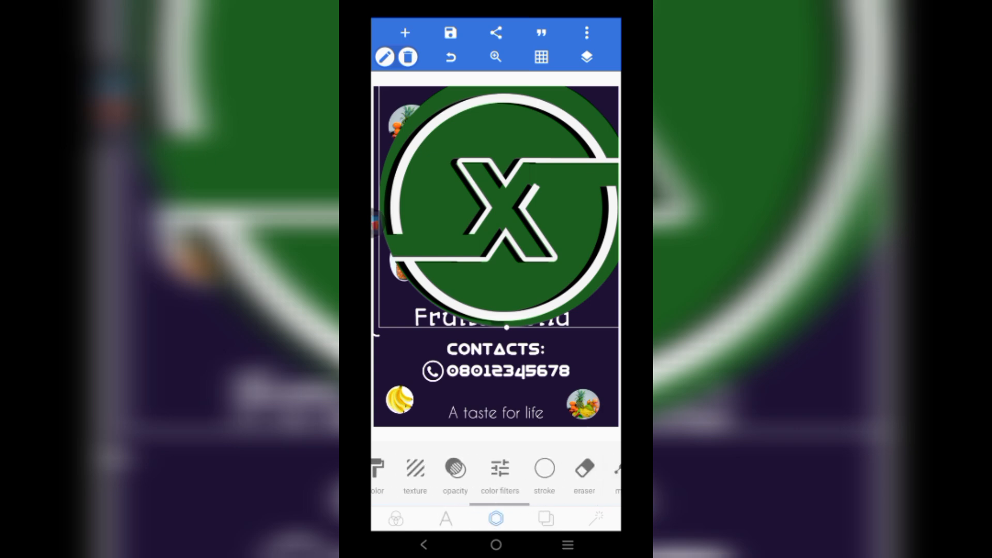
pyautogui.hscroll(-4, 496, 472)
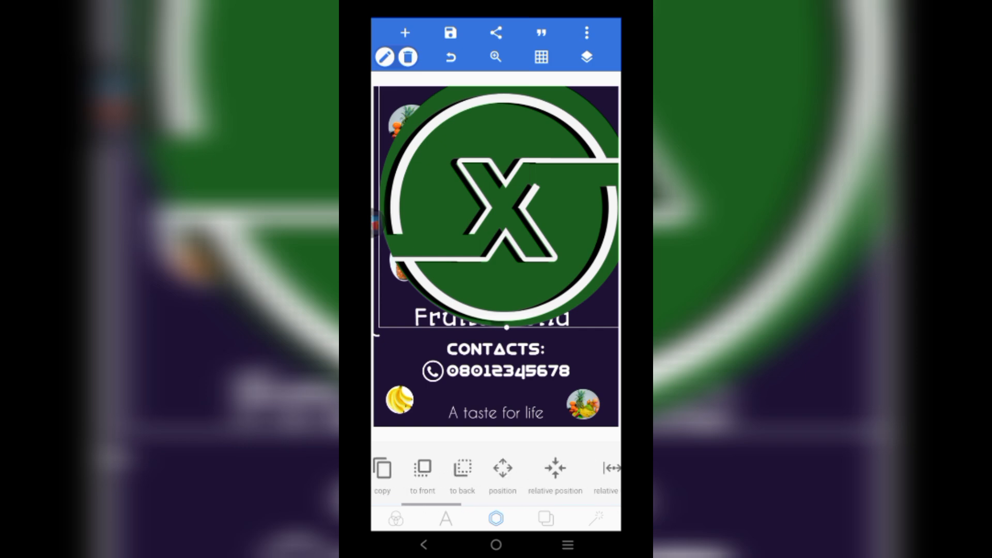
pyautogui.hscroll(-2, 496, 473)
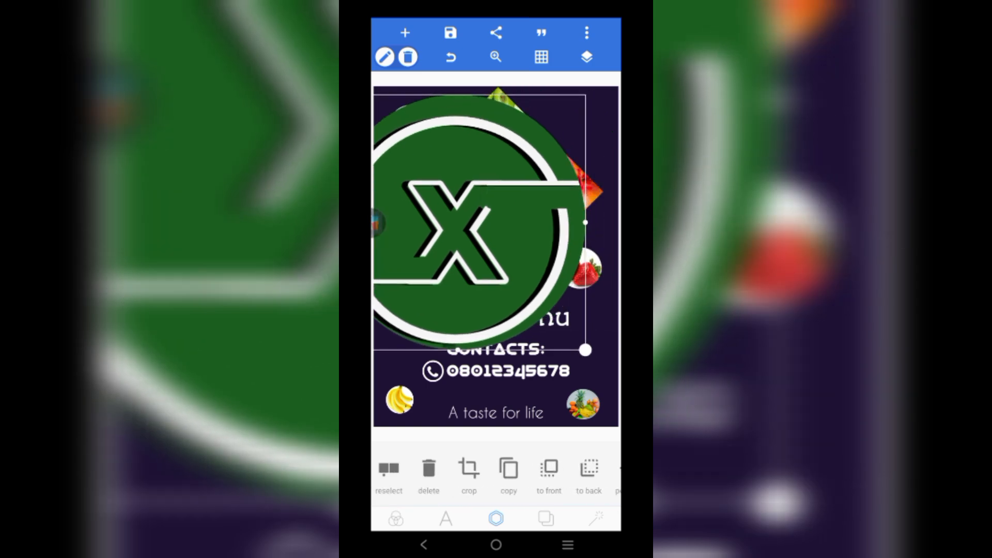
# - Shrink the green X logo and place it in the poster's top-right corner
pyautogui.moveTo(584, 347); pyautogui.dragTo(411, 176)
pyautogui.moveTo(393, 137); pyautogui.dragTo(497, 177)
pyautogui.moveTo(530, 207); pyautogui.dragTo(580, 118)
pyautogui.click(588, 336)
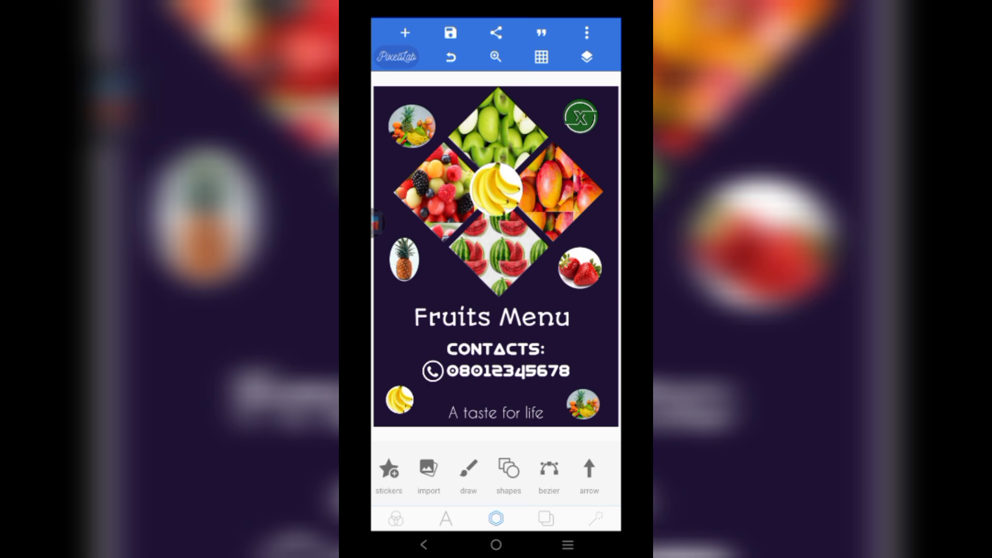
# - Add the WhatsApp logo from the gallery and start shrinking it toward the top-left
pyautogui.click(405, 33)
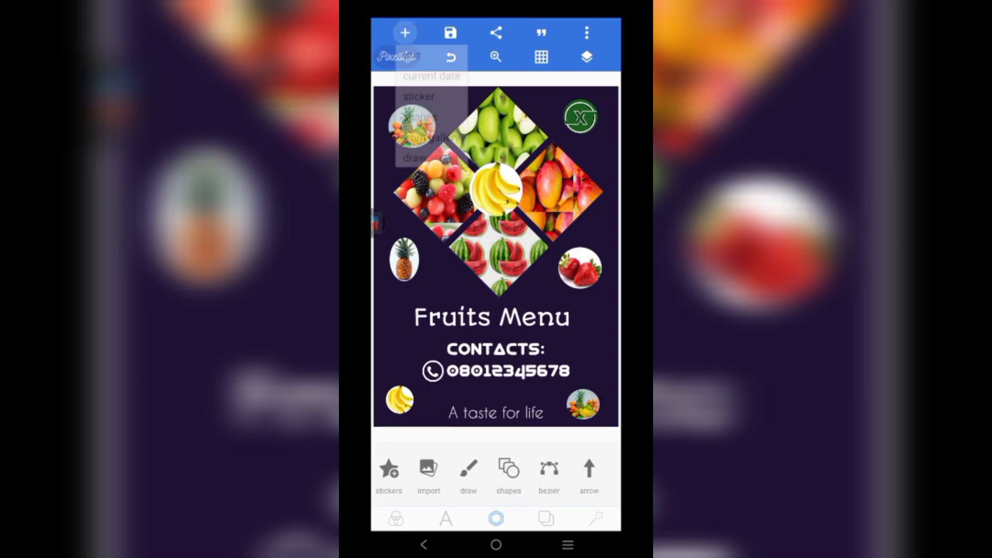
pyautogui.click(429, 142)
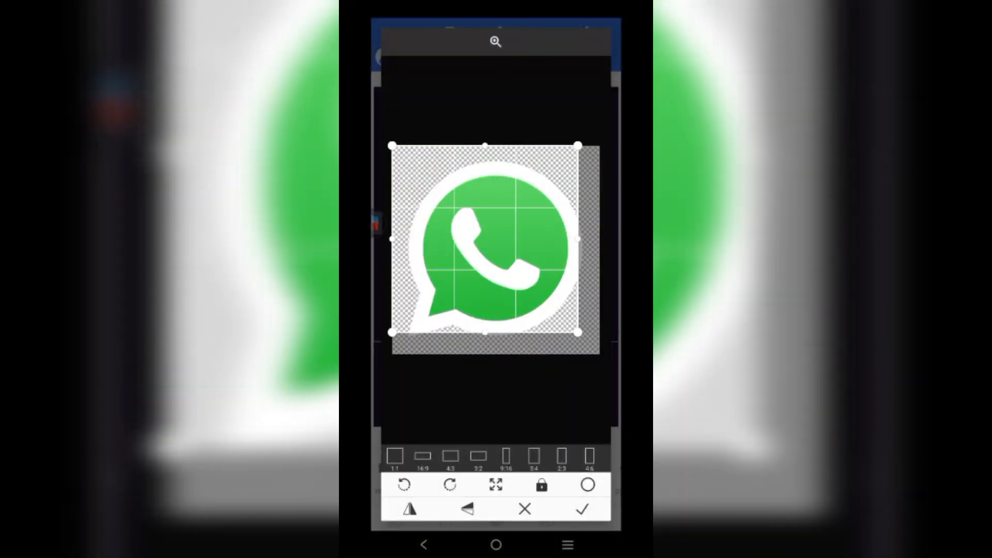
pyautogui.click(582, 509)
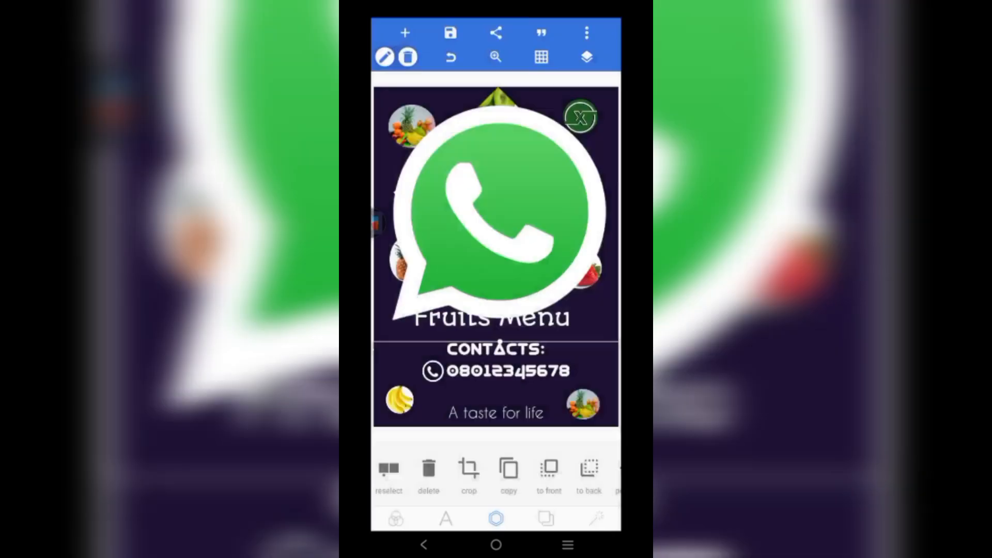
pyautogui.moveTo(498, 212); pyautogui.dragTo(461, 203)
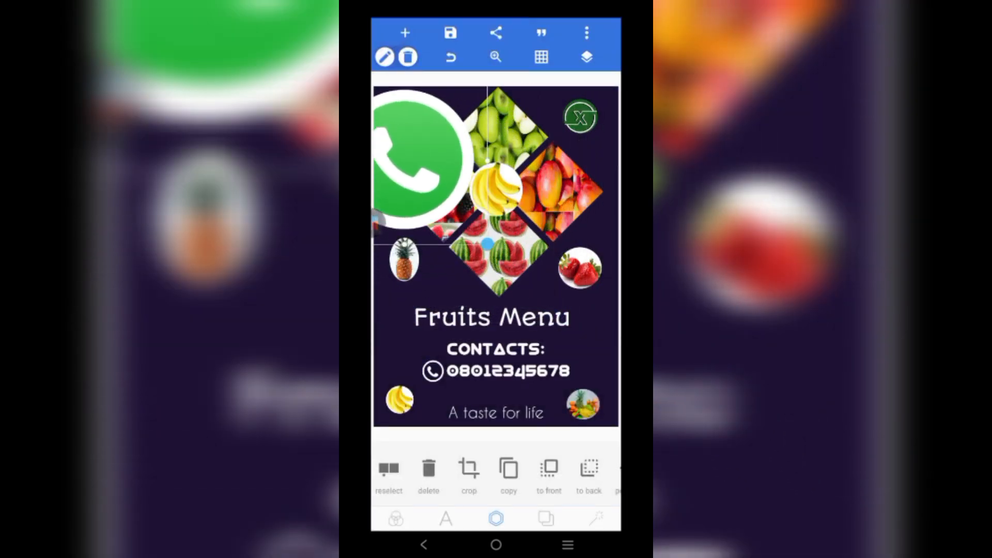